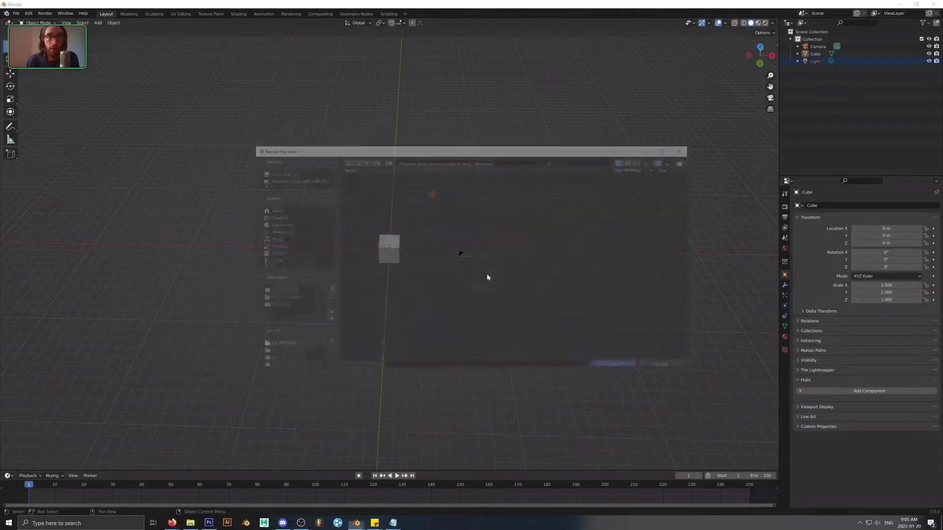
Step: Open Moffice_v37_Baking.blend from the Virtual assets\ENV\metaOffice\WIP folder
click(293, 293)
double_click(351, 233)
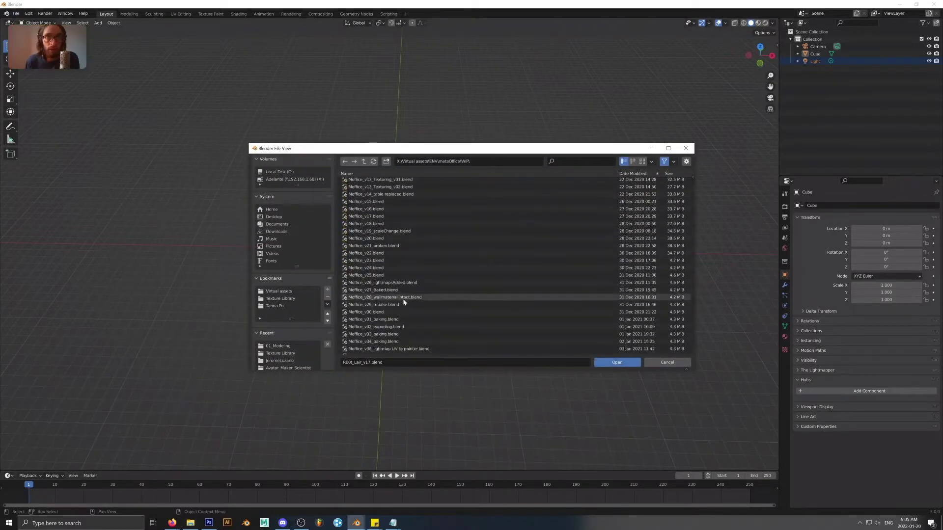
scroll(404, 301, down, 2)
click(421, 350)
click(617, 362)
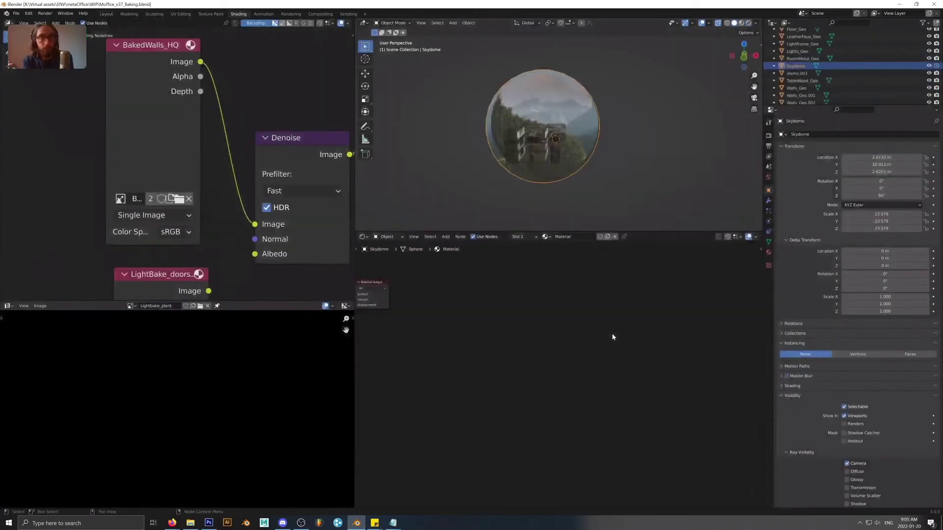
Step: Bring the building inside the skydome into close view and set the viewport to Material Preview shading
scroll(606, 152, up, 8)
middle_drag(576, 163, 609, 138)
scroll(608, 137, down, 8)
middle_drag(542, 125, 575, 144)
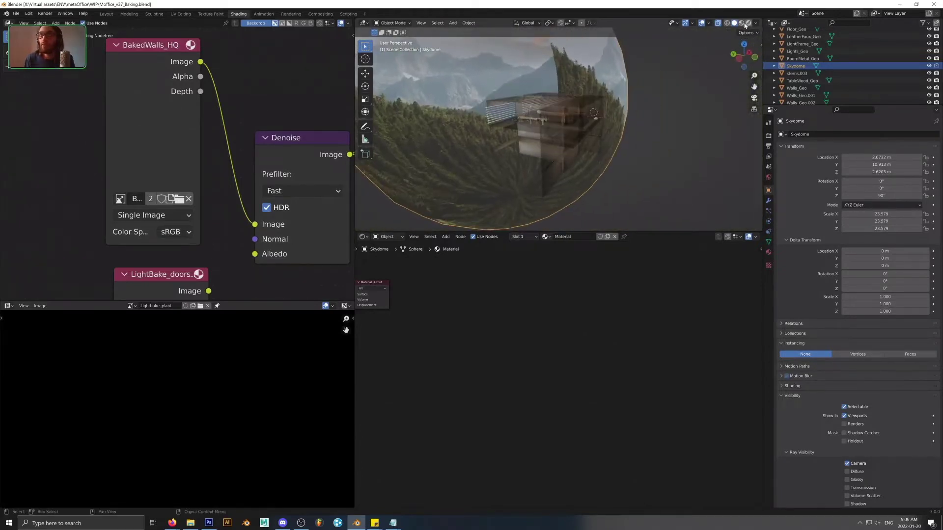
scroll(579, 101, up, 4)
key(z)
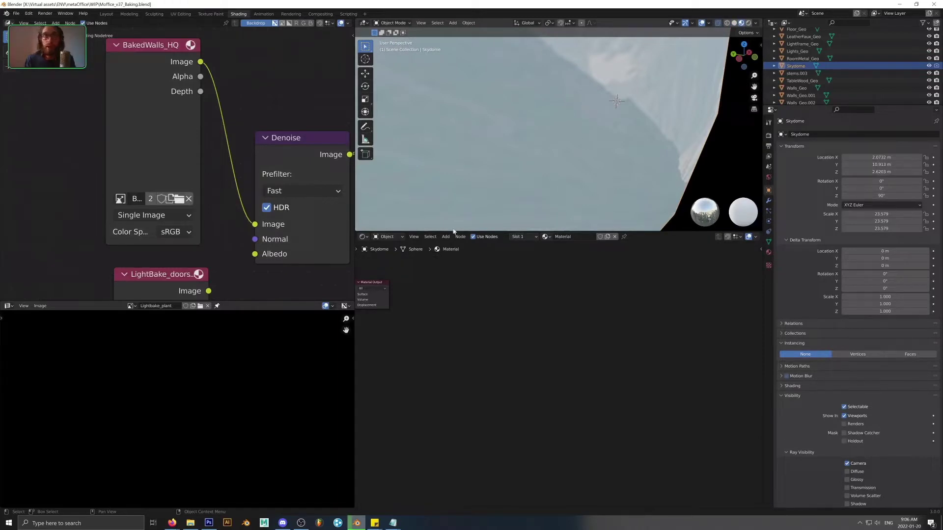
scroll(488, 215, up, 5)
scroll(516, 139, down, 4)
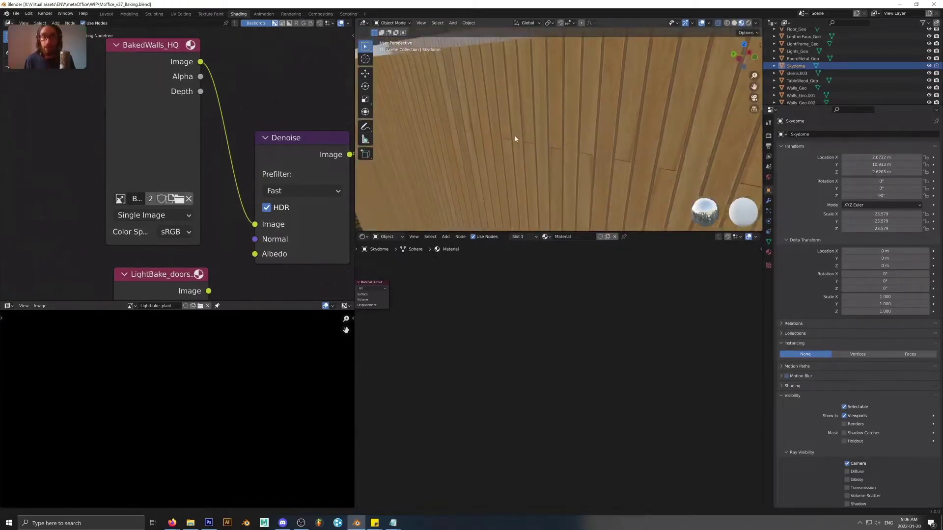
Step: Delete the duplicate wall objects Walls_Geo.001 and Walls_Geo.002
middle_drag(574, 152, 589, 183)
click(587, 186)
key(Delete)
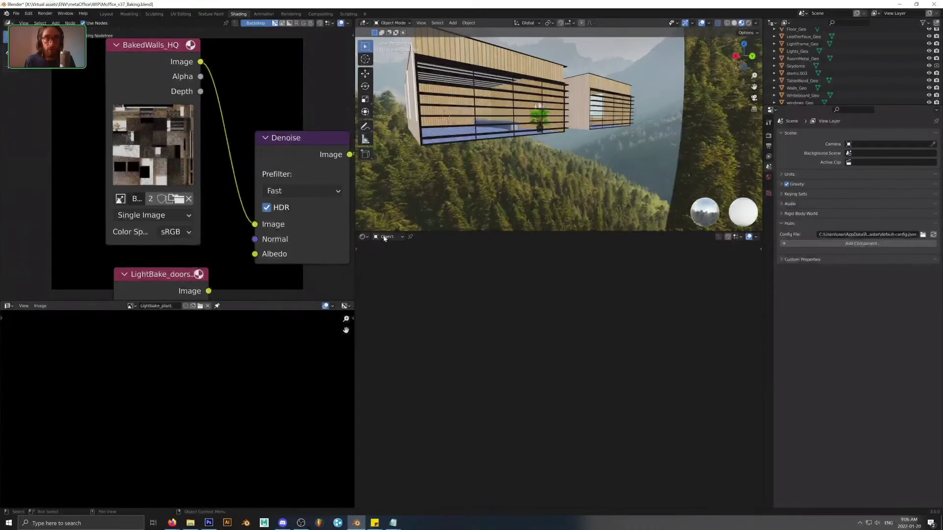
Step: Select all objects and examine the building's exterior, its interior walls and the compositing nodes of the wall bake
middle_drag(545, 113, 639, 160)
scroll(571, 161, up, 4)
middle_drag(493, 154, 639, 90)
scroll(553, 166, down, 6)
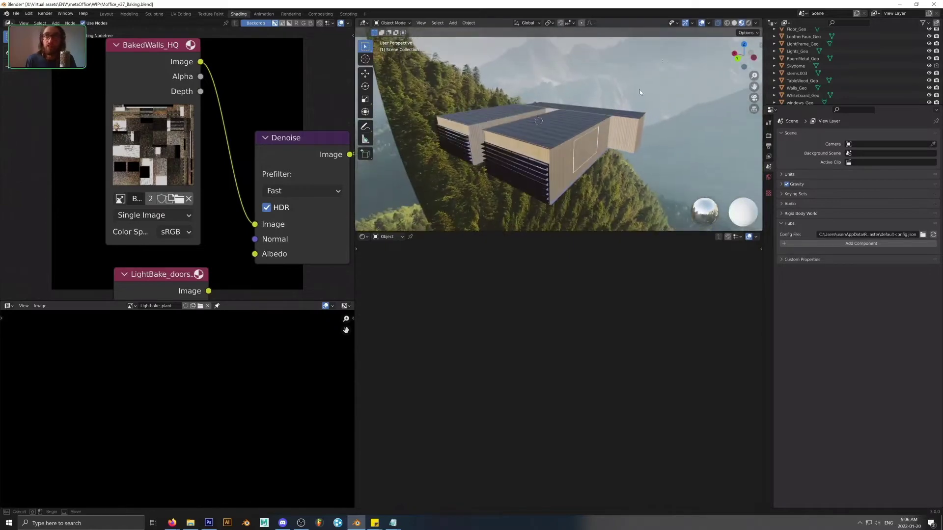
key(a)
mouse_move(594, 132)
middle_down()
mouse_move(551, 134)
mouse_move(636, 142)
mouse_move(512, 140)
mouse_move(579, 123)
mouse_move(573, 118)
mouse_move(602, 137)
mouse_move(507, 143)
mouse_move(529, 157)
mouse_move(583, 152)
mouse_move(582, 139)
middle_up()
scroll(592, 149, up, 4)
scroll(583, 152, up, 4)
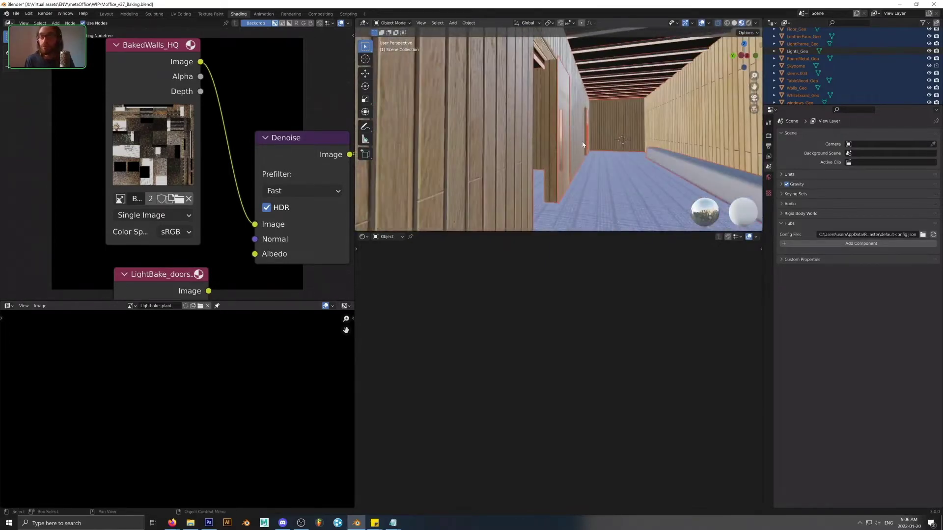
scroll(320, 141, down, 3)
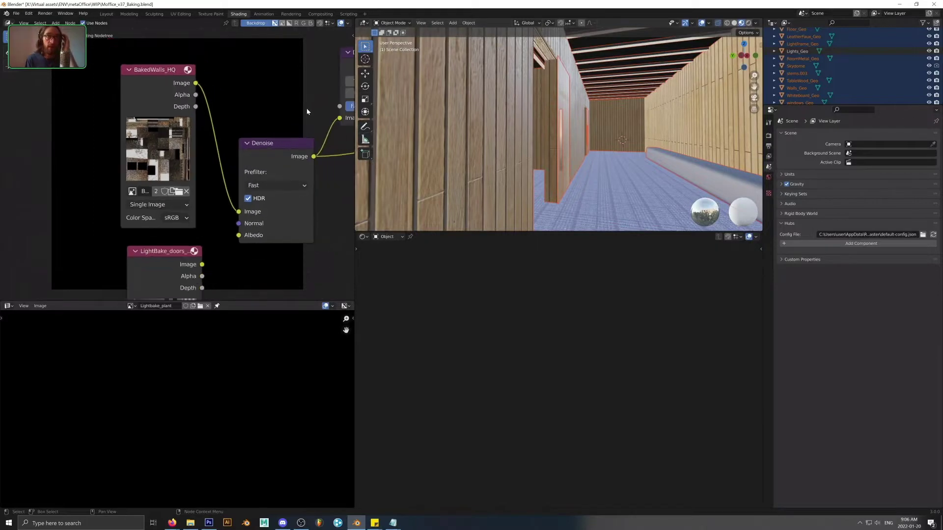
middle_drag(294, 143, 207, 162)
scroll(570, 158, up, 3)
scroll(546, 173, up, 1)
scroll(555, 167, down, 5)
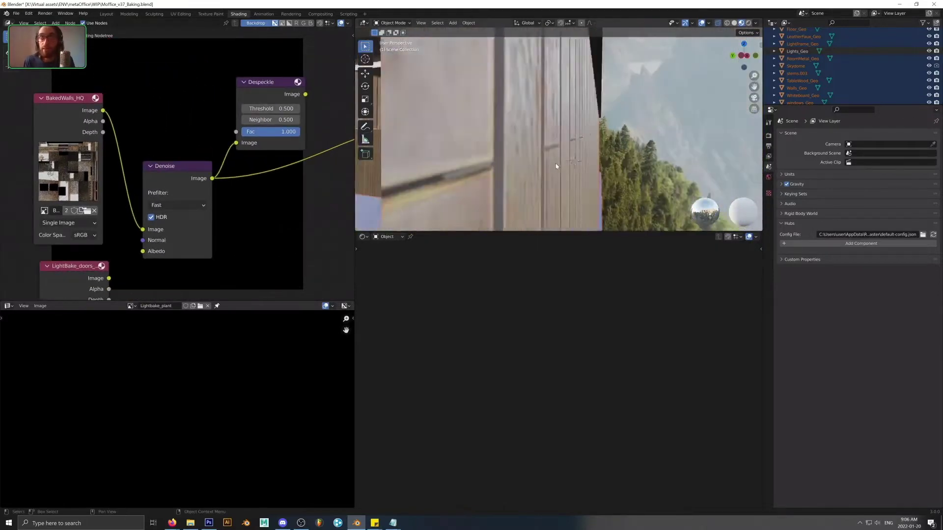
mouse_move(545, 172)
middle_down()
mouse_move(573, 167)
mouse_move(518, 161)
mouse_move(528, 144)
mouse_move(556, 157)
middle_up()
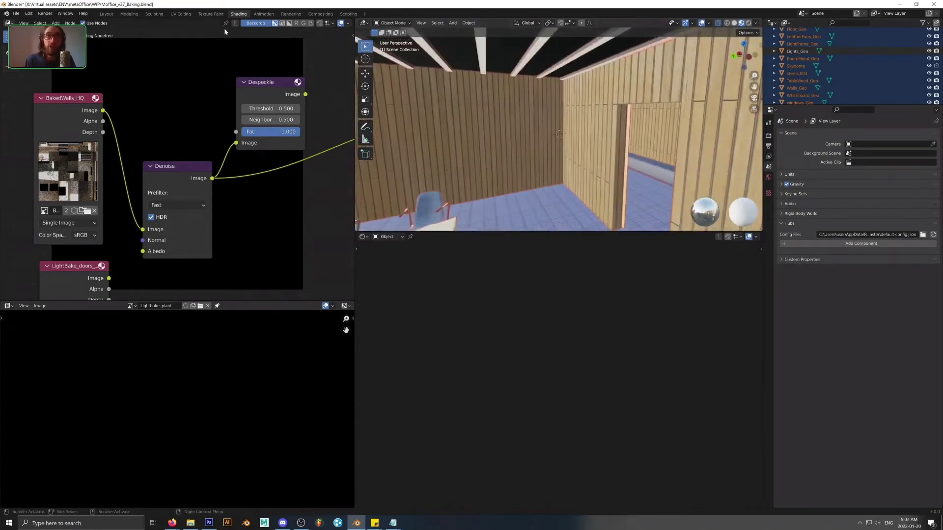
Step: Review the Extensions options with Hubs Components in the glTF 2.0 export settings and close them without exporting
click(15, 14)
mouse_move(30, 119)
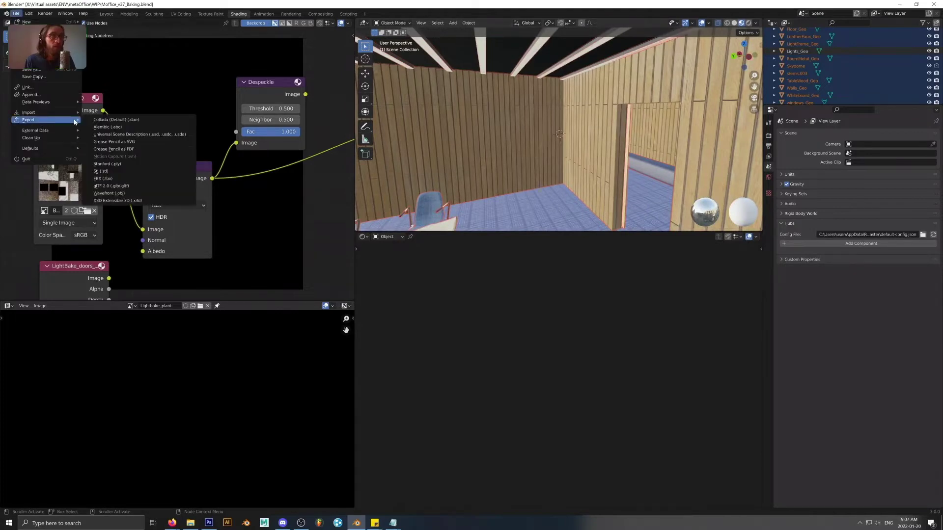
click(129, 190)
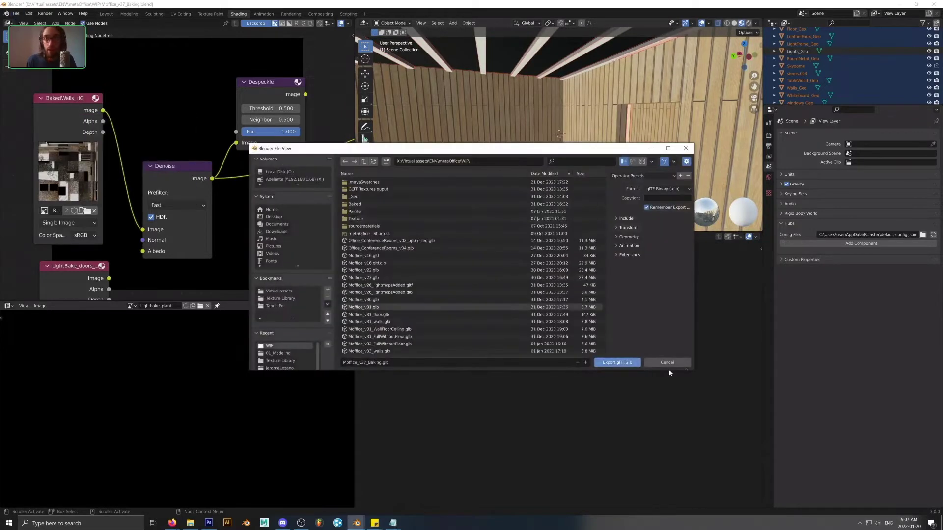
click(630, 255)
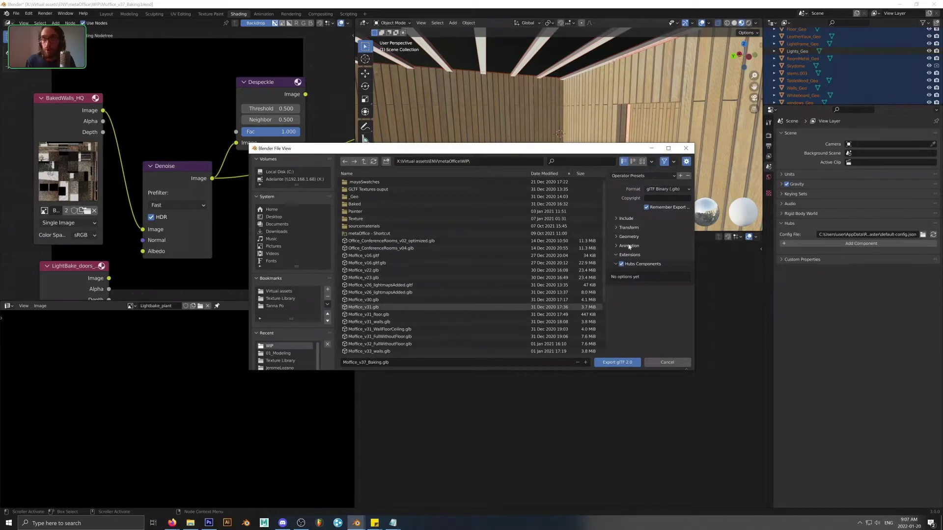
click(686, 149)
Step: Select the interior walls and place the Wall_MAT_LightMap.1001.png texture and MOZ_lightmap nodes closer together in Wall_MAT
click(584, 172)
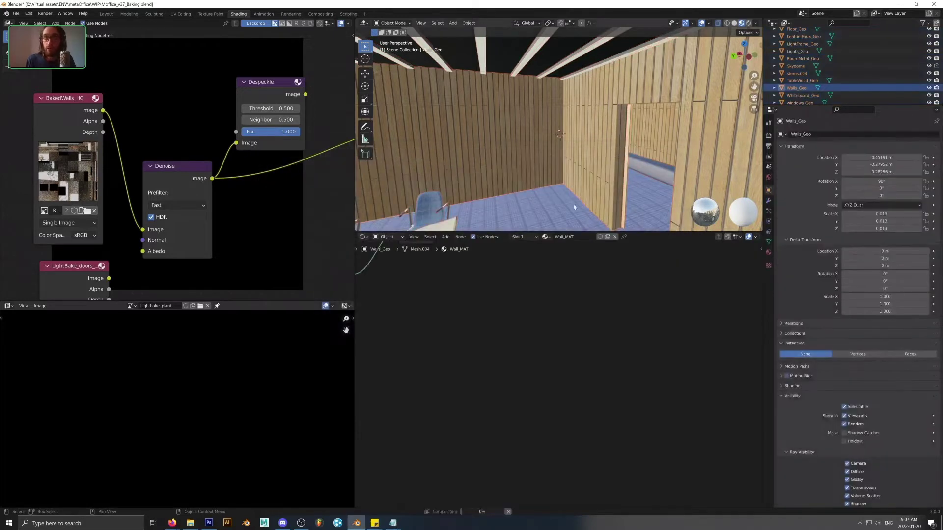
middle_drag(449, 383, 565, 491)
scroll(491, 411, down, 3)
scroll(492, 411, up, 3)
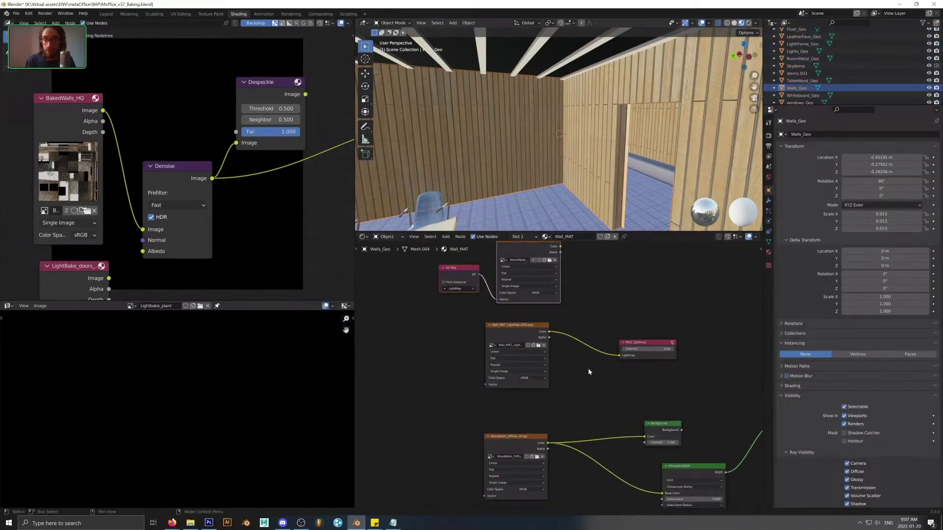
middle_drag(566, 369, 566, 417)
scroll(560, 385, up, 3)
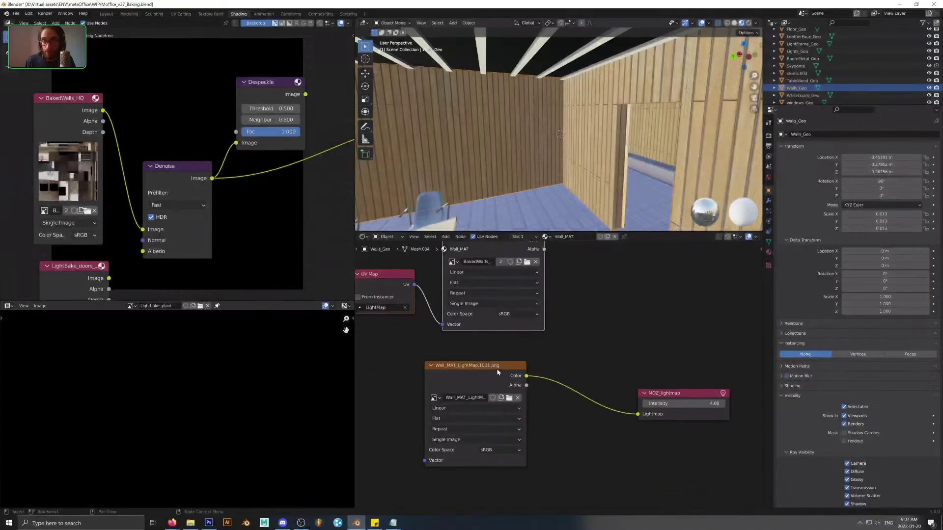
drag(496, 369, 535, 374)
drag(711, 342, 668, 432)
drag(683, 394, 676, 372)
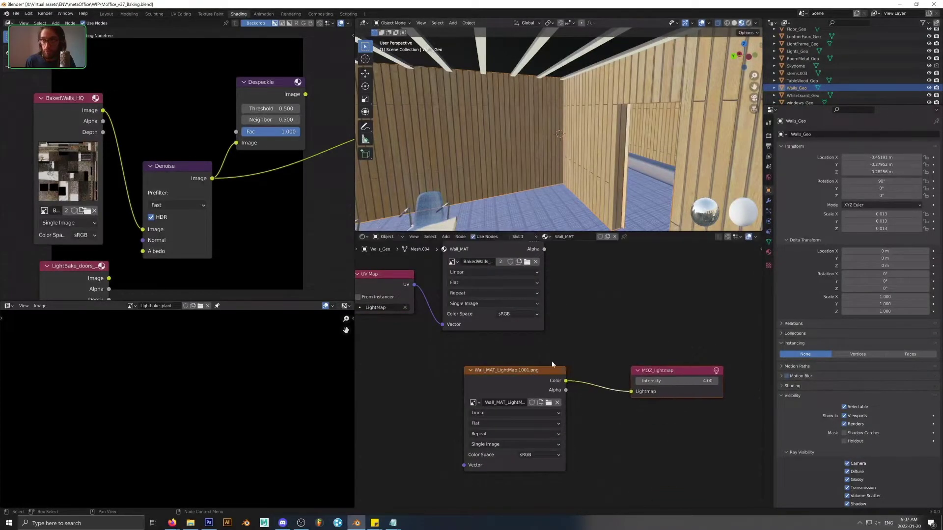
Step: Preview the lightmap on the walls by linking its texture Color to the Background node and Background to the Material Output's Surface
scroll(521, 344, down, 5)
middle_drag(584, 350, 460, 311)
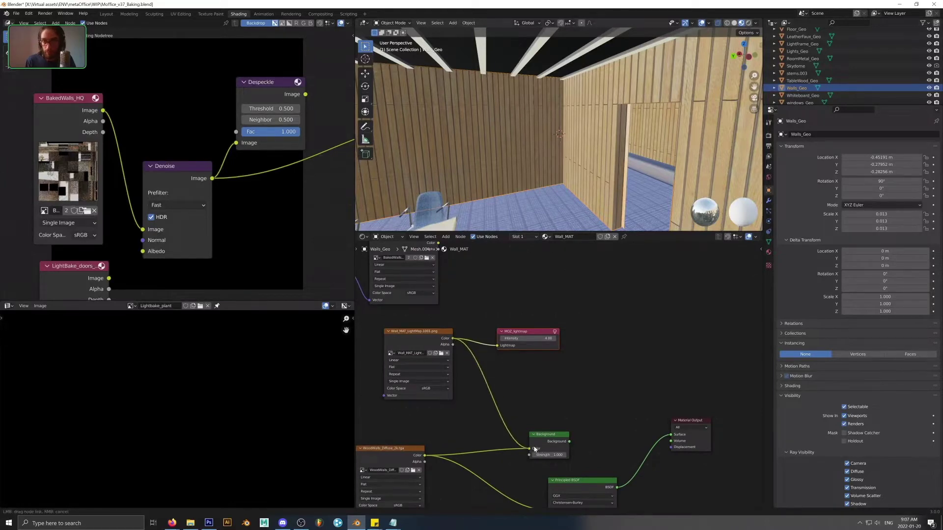
drag(673, 439, 672, 438)
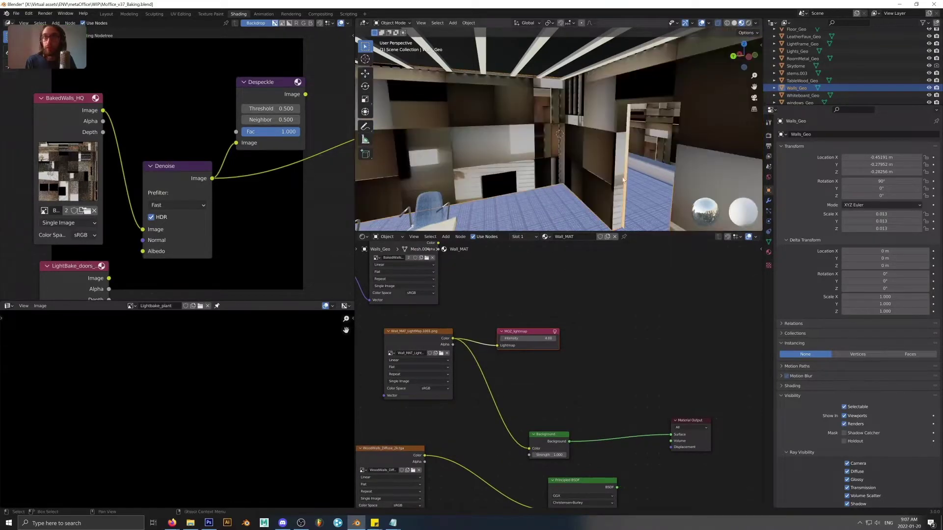
middle_drag(583, 162, 595, 159)
Step: Connect the LightMap UV Map node to the lightmap texture's Vector input and delete the BakedWalls_HQ image node
middle_drag(497, 319, 613, 327)
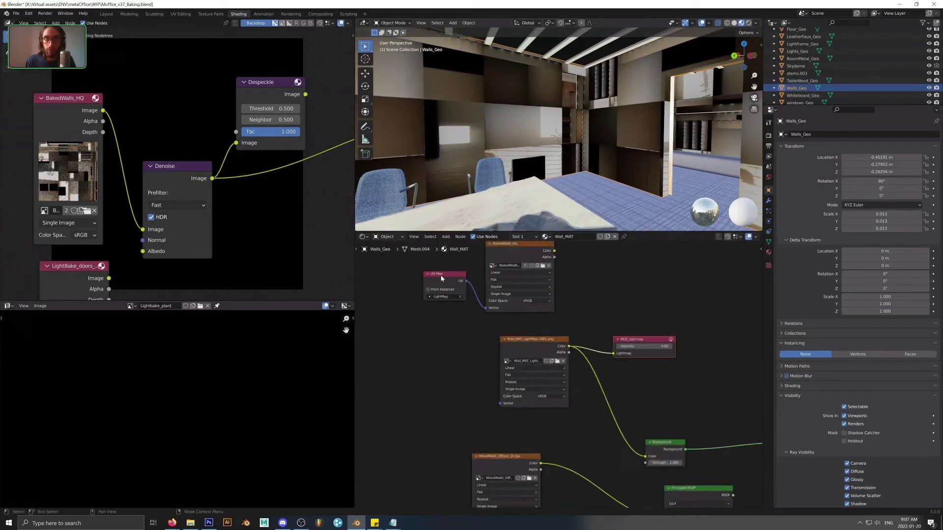
drag(453, 286, 426, 348)
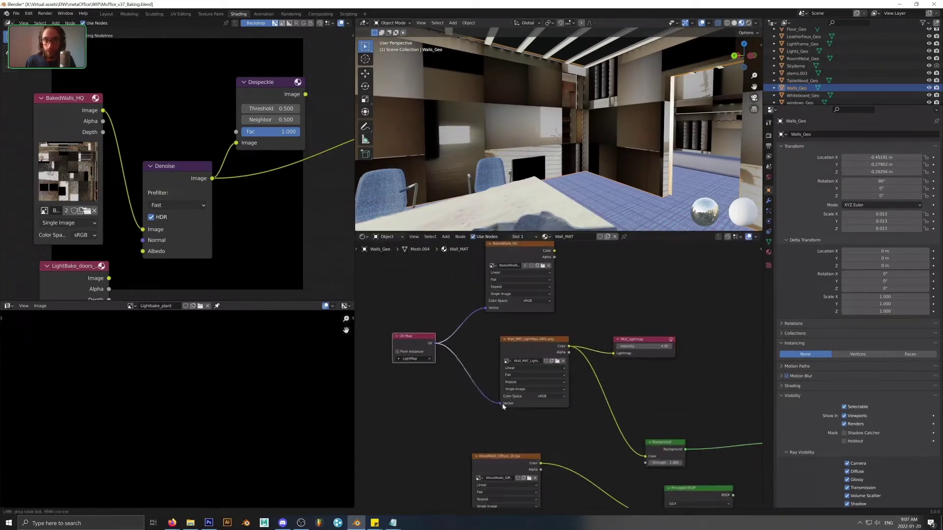
drag(502, 406, 501, 403)
drag(407, 339, 422, 388)
drag(485, 311, 520, 315)
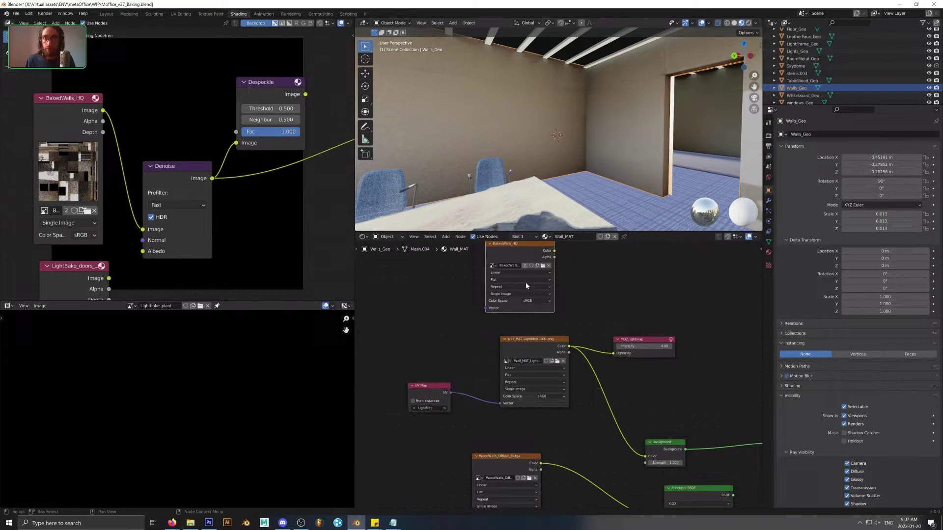
key(x)
Step: Rearrange the UV Map, lightmap texture, MOZ_lightmap and Background nodes into a tidier layout
middle_drag(478, 344, 451, 337)
drag(410, 383, 439, 372)
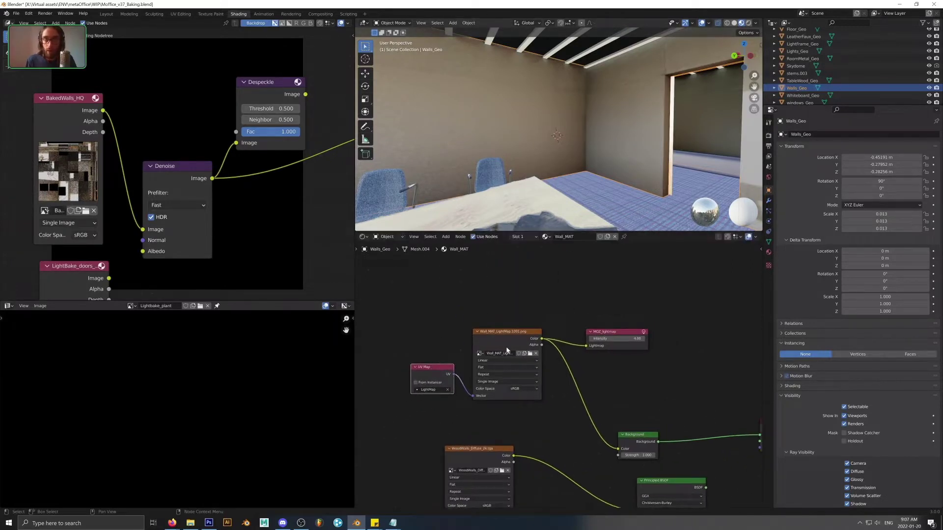
middle_drag(617, 125, 565, 247)
drag(507, 339, 510, 328)
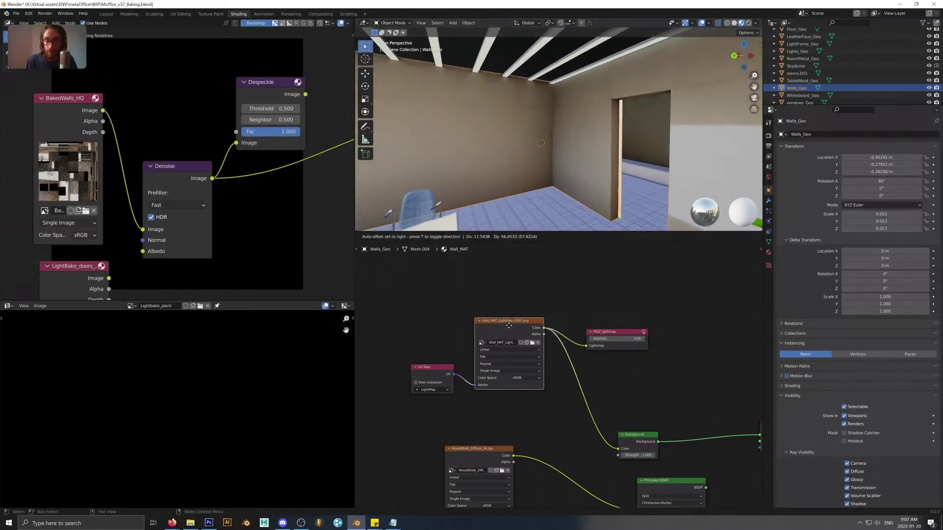
middle_drag(517, 394, 468, 367)
drag(533, 329, 568, 320)
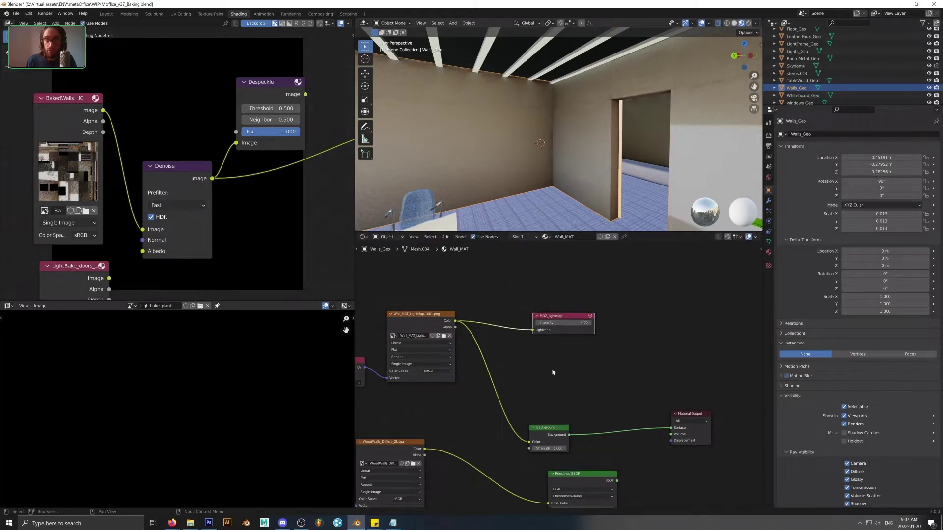
middle_drag(550, 366, 556, 373)
drag(557, 441, 569, 426)
Step: Examine the baked lightmap on the room's walls from several angles alongside its texture and UV Map nodes
middle_drag(651, 126, 467, 156)
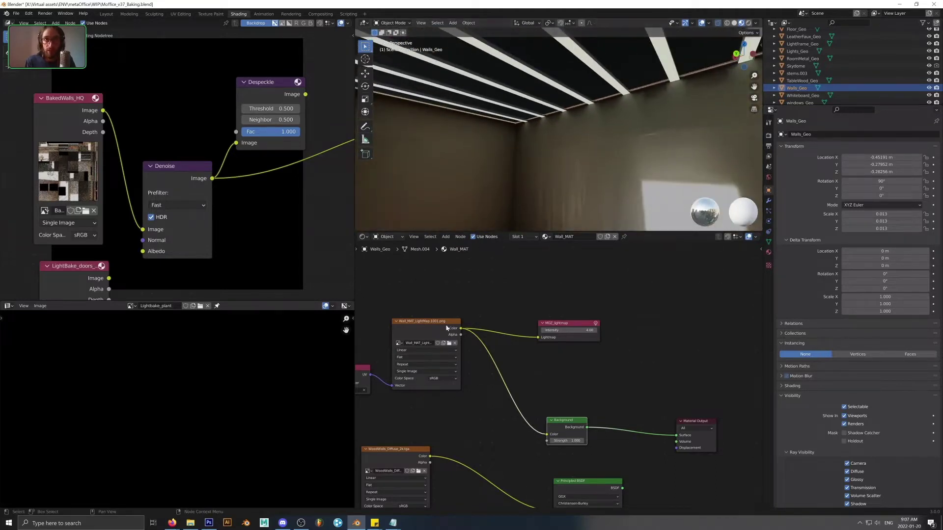
middle_drag(462, 302, 495, 299)
middle_drag(480, 164, 545, 211)
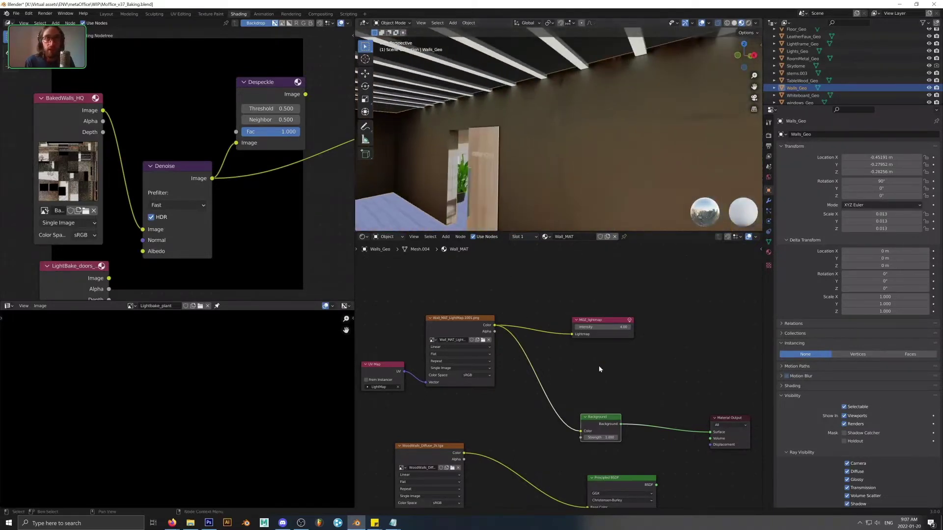
middle_drag(556, 348, 647, 337)
scroll(555, 379, up, 2)
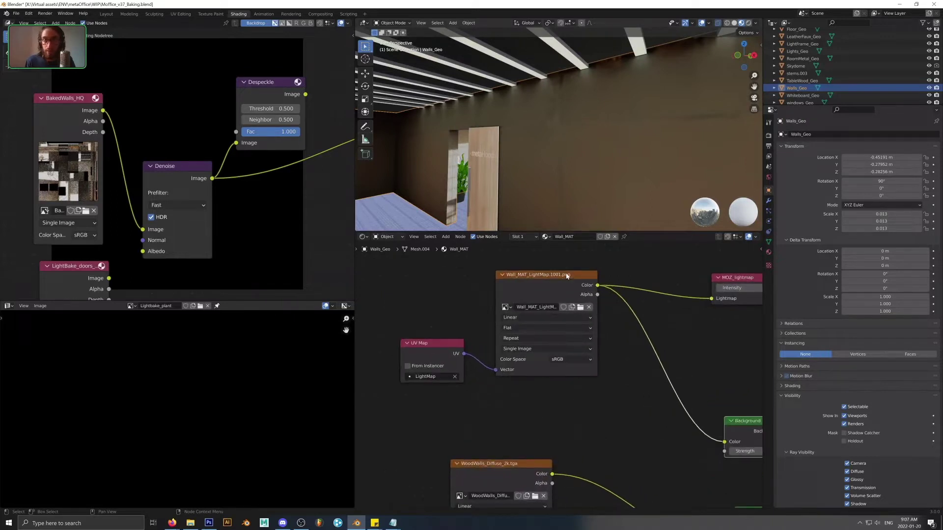
mouse_move(545, 147)
middle_down()
mouse_move(538, 137)
mouse_move(520, 169)
mouse_move(582, 168)
mouse_move(506, 184)
mouse_move(587, 164)
mouse_move(580, 132)
mouse_move(541, 118)
mouse_move(662, 148)
mouse_move(543, 143)
middle_up()
middle_drag(617, 463, 554, 443)
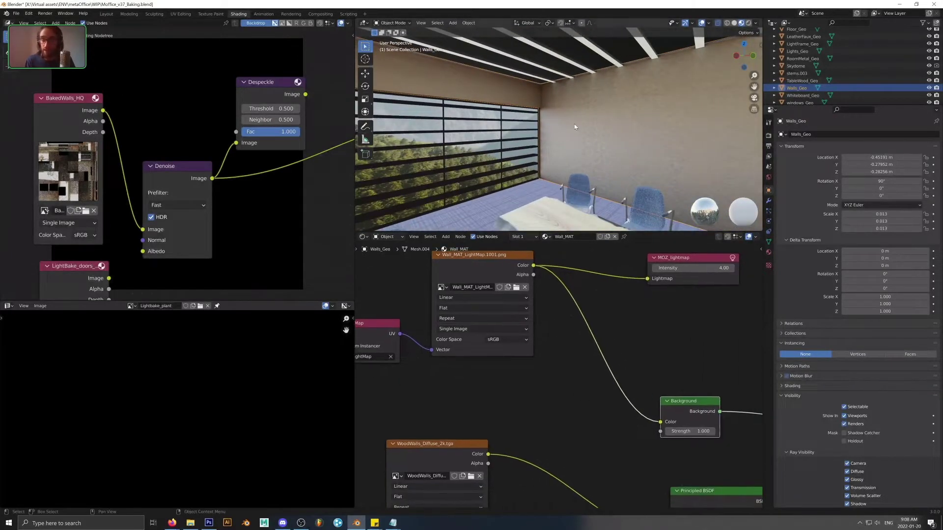
middle_drag(566, 172, 613, 278)
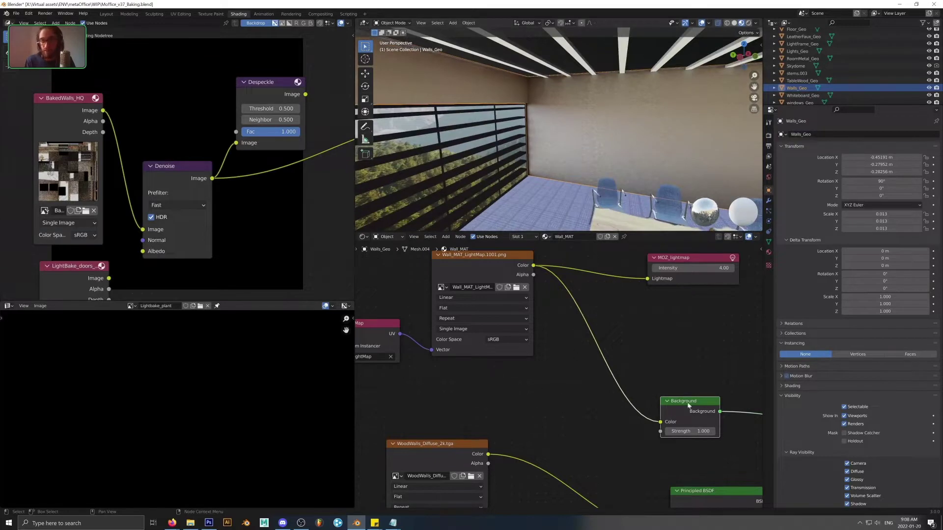
Step: Reconnect the Principled BSDF to the Material Output's Surface input and delete the Background node
middle_drag(718, 374, 627, 367)
scroll(626, 368, down, 4)
middle_drag(651, 434, 594, 404)
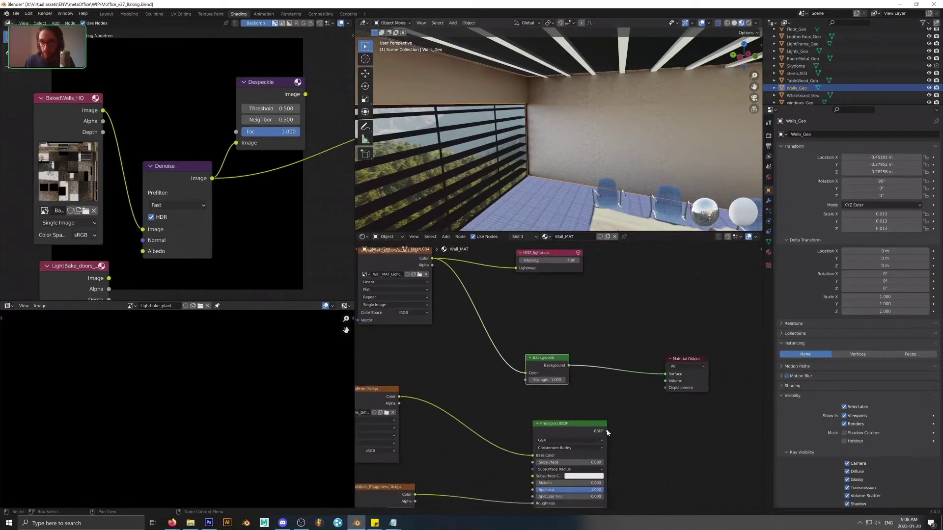
drag(608, 431, 674, 373)
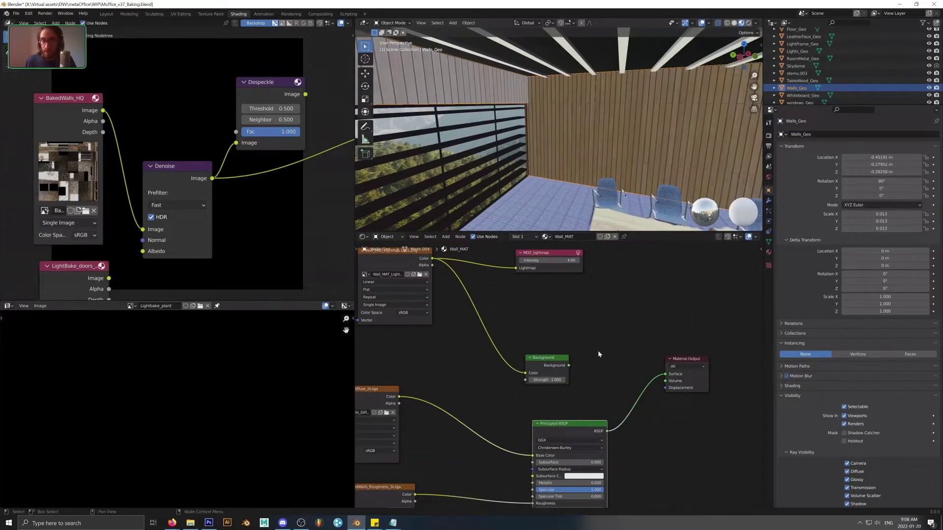
drag(597, 350, 520, 384)
key(x)
key(Home)
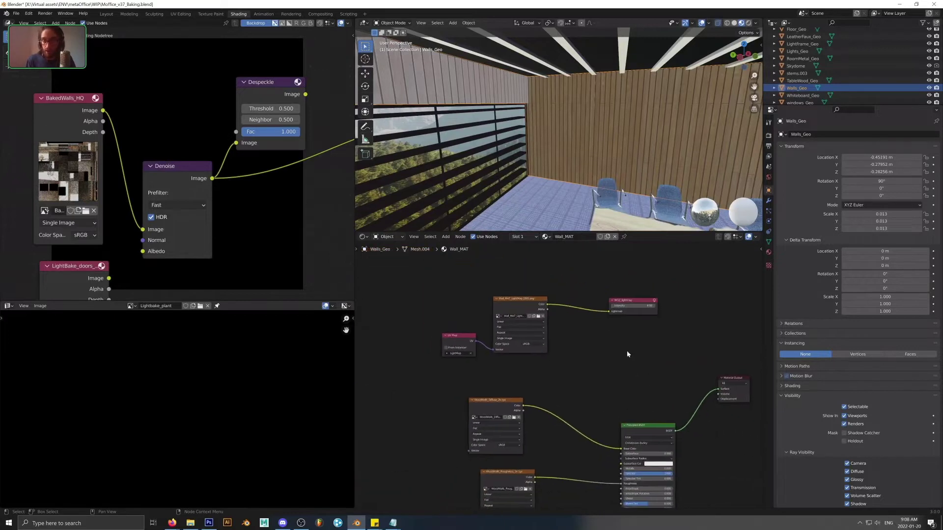
Step: Rearrange the UV Map, lightmap texture and MOZ_lightmap nodes into a compact chain above the wood wall textures
drag(639, 306, 630, 319)
drag(521, 314, 552, 311)
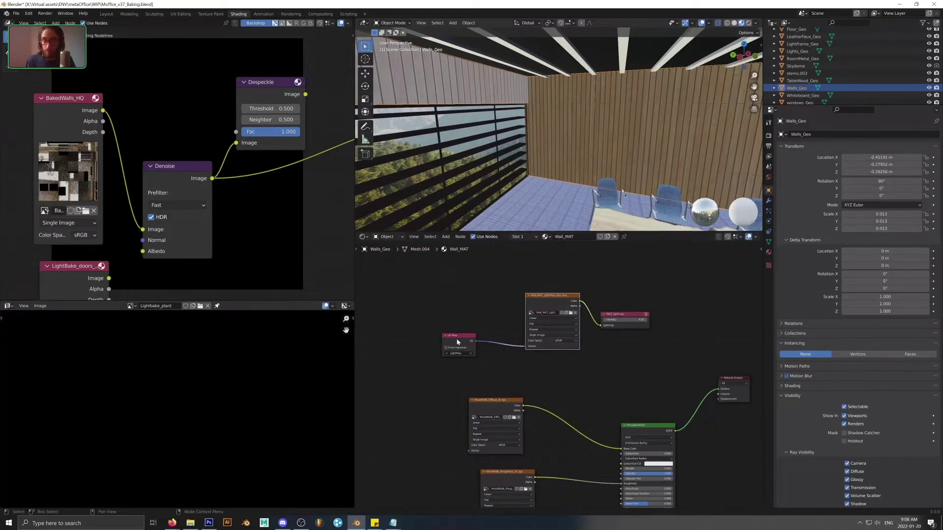
drag(458, 342, 478, 332)
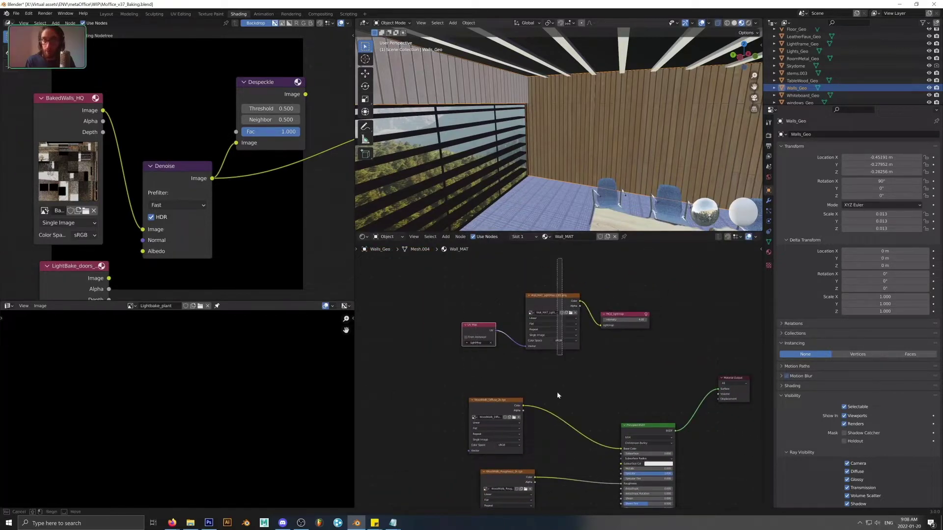
drag(558, 395, 564, 346)
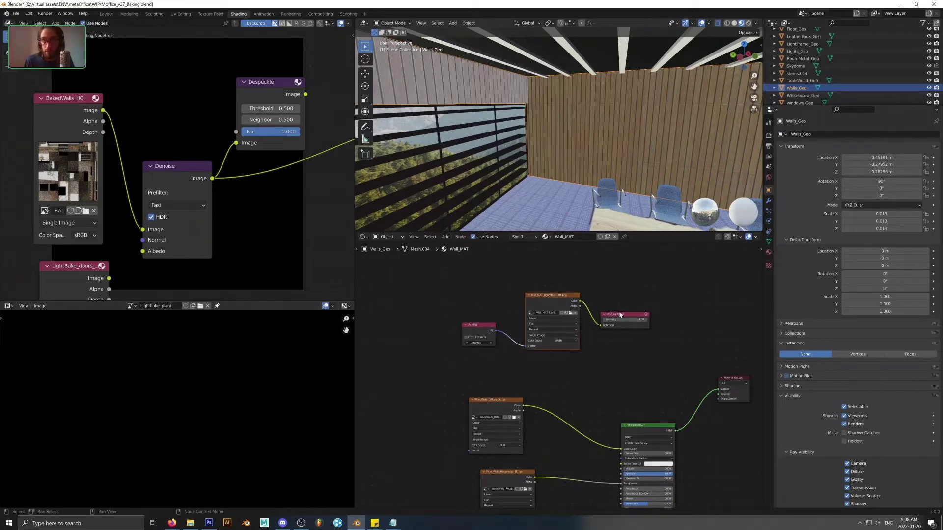
drag(620, 315, 631, 317)
drag(674, 294, 605, 352)
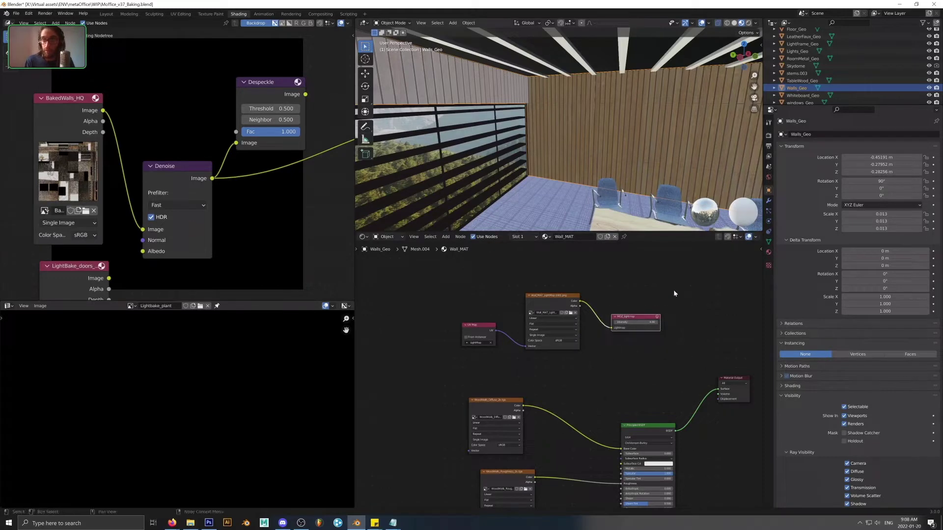
drag(690, 295, 609, 347)
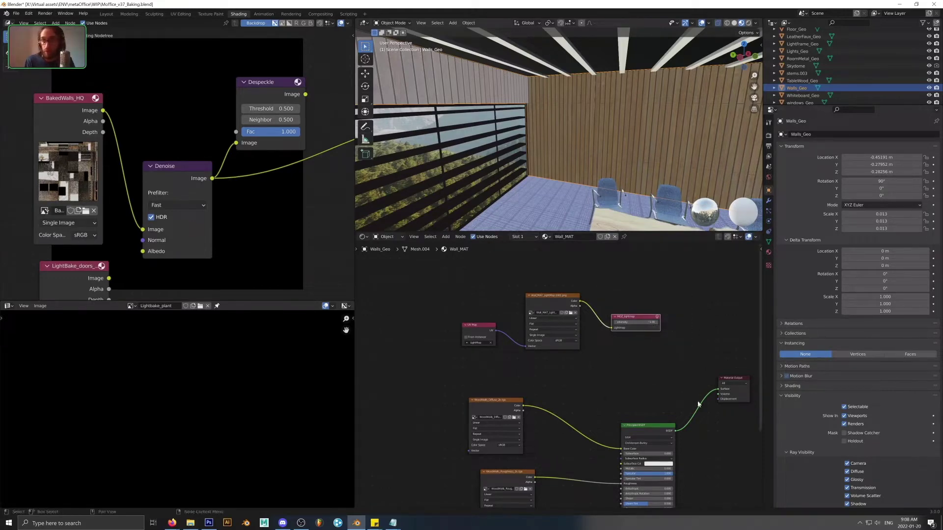
Step: Add a second MOZ_lightmap settings node from the Hubs category below the existing one, and delete it again
click(446, 238)
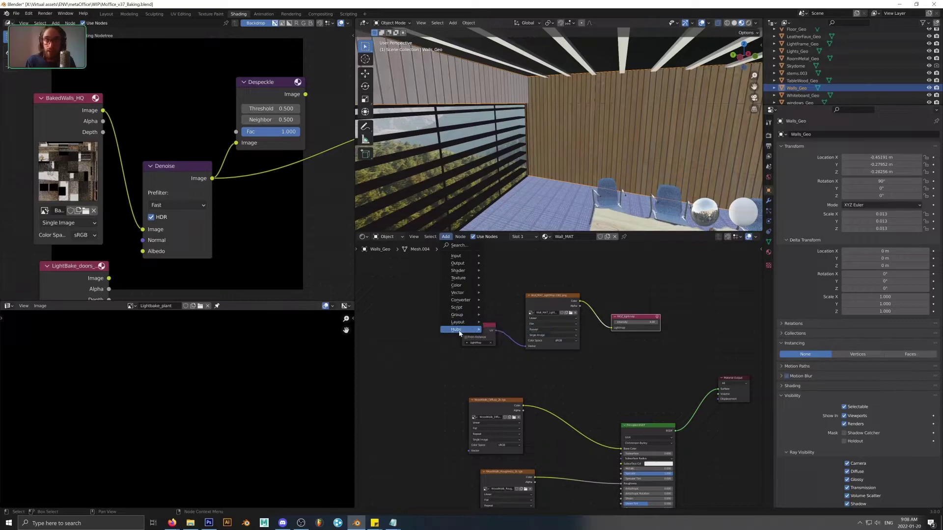
key(Escape)
click(448, 239)
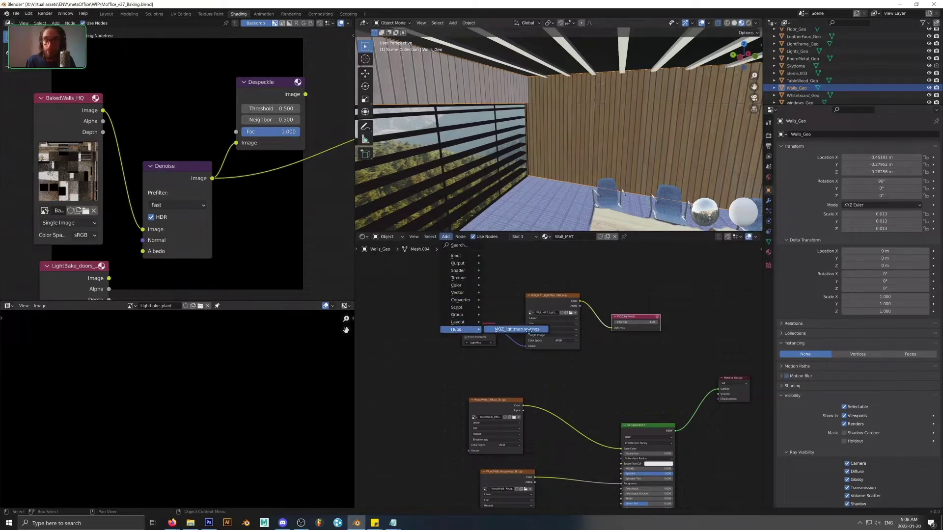
click(529, 332)
click(634, 384)
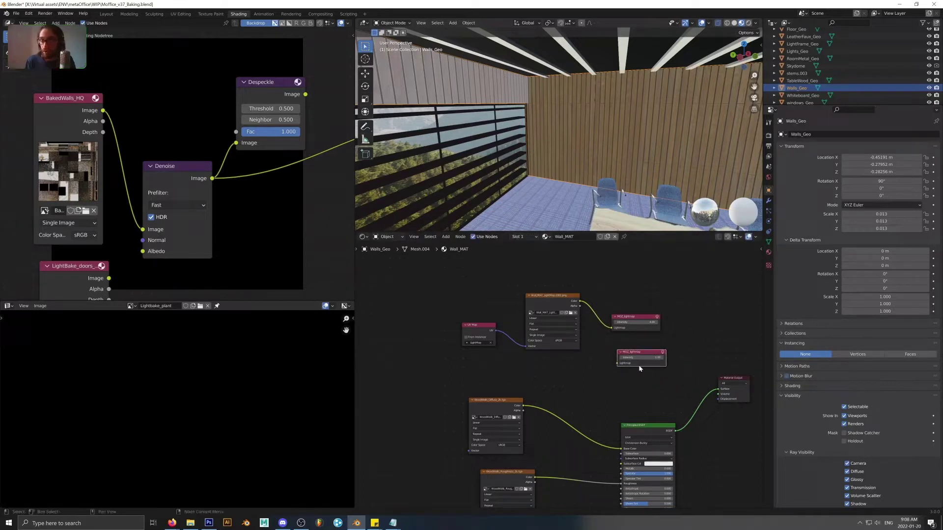
key(x)
Step: Set the color space of the WoodWalls_Roughness and WoodWalls_Normal image textures to Non-Color
scroll(681, 336, up, 2)
scroll(681, 336, up, 2)
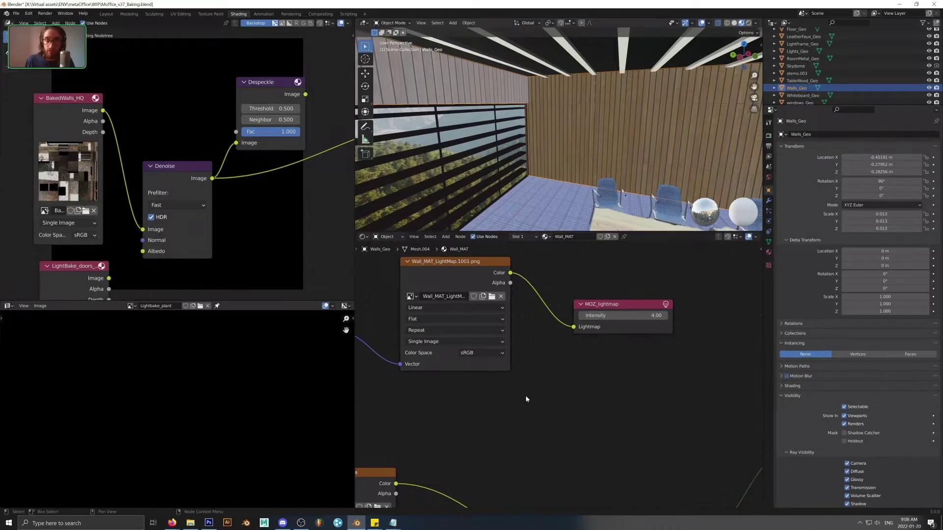
scroll(659, 305, down, 2)
middle_drag(632, 177, 648, 190)
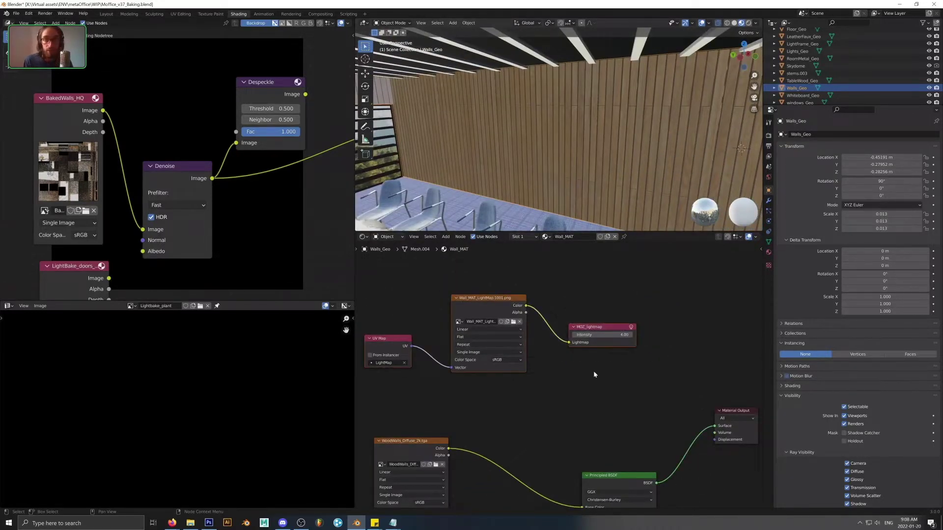
scroll(596, 376, down, 5)
key(Home)
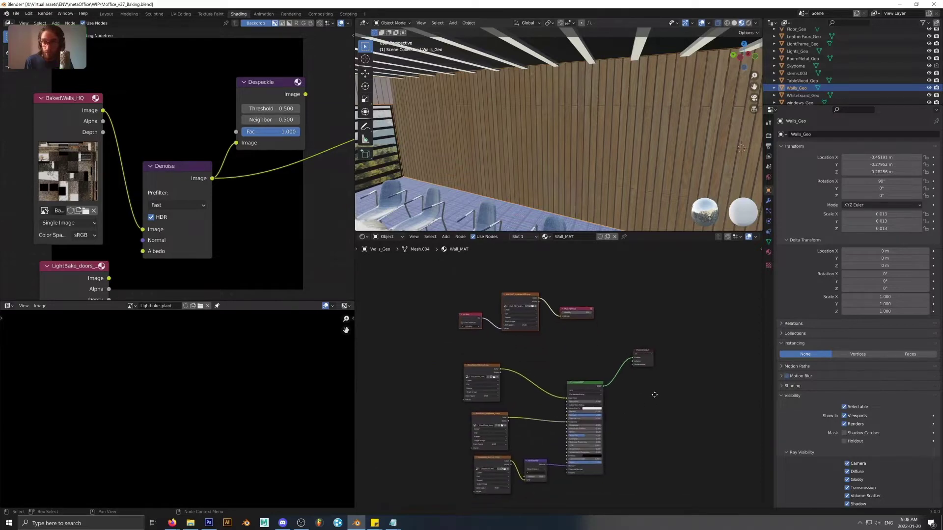
scroll(529, 431, up, 4)
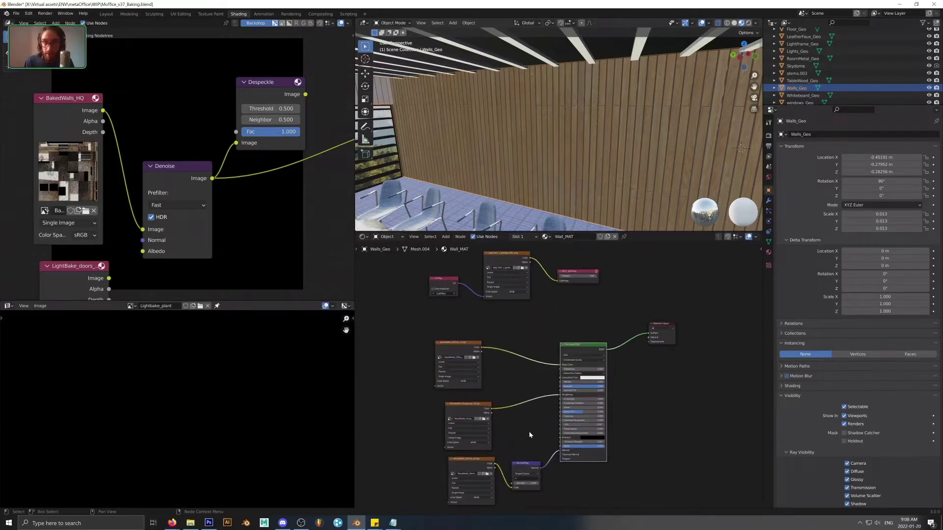
scroll(567, 401, up, 4)
middle_drag(506, 446, 604, 352)
scroll(605, 351, up, 2)
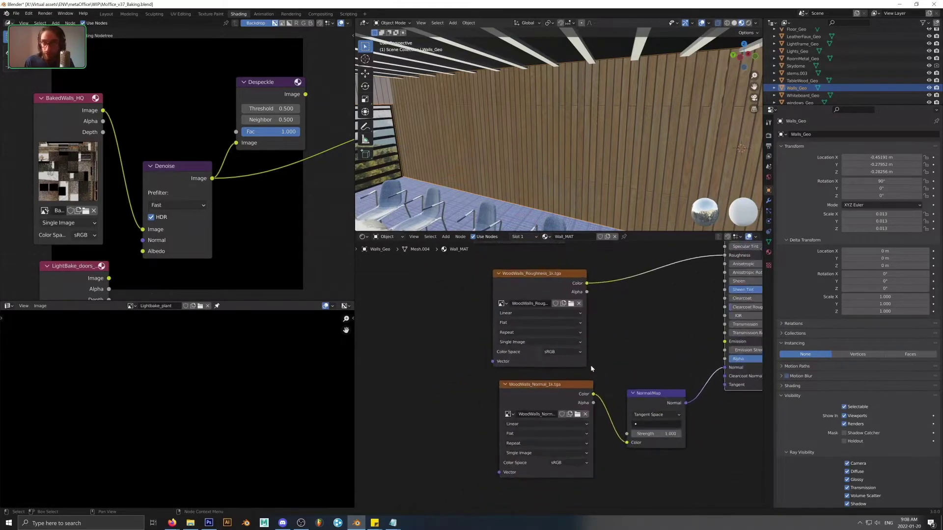
click(577, 352)
click(555, 387)
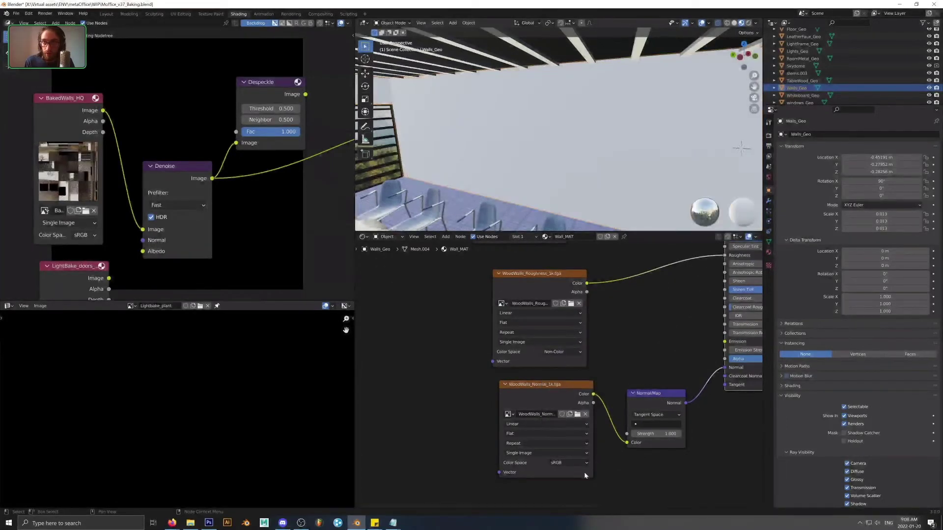
click(575, 463)
click(571, 428)
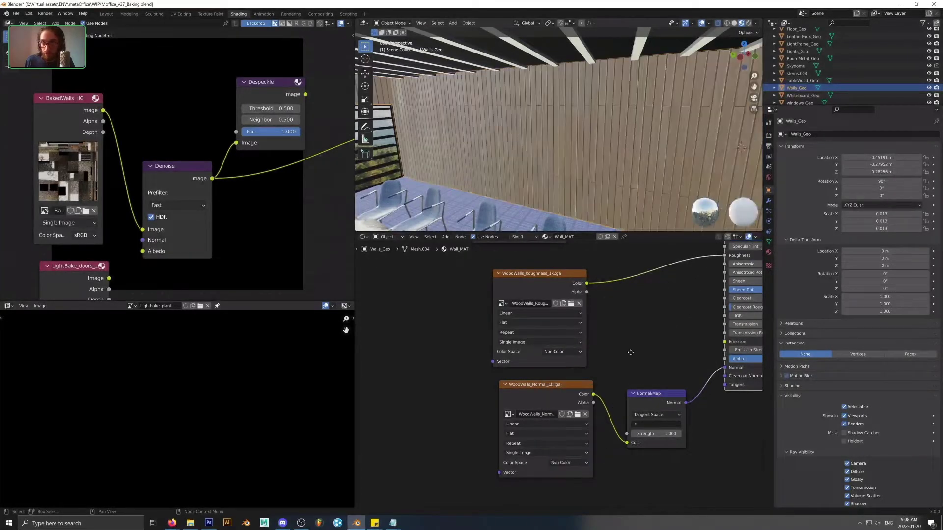
Step: Select the wooden table and set the color space of its Slab_Roughness image texture to Non-Color
middle_drag(627, 353, 544, 506)
scroll(536, 341, down, 3)
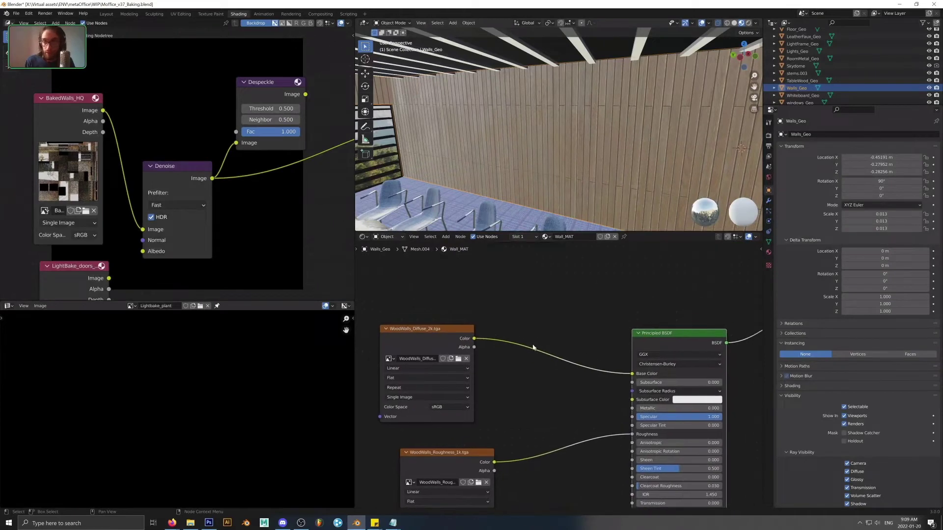
middle_drag(576, 184, 617, 185)
scroll(612, 185, up, 3)
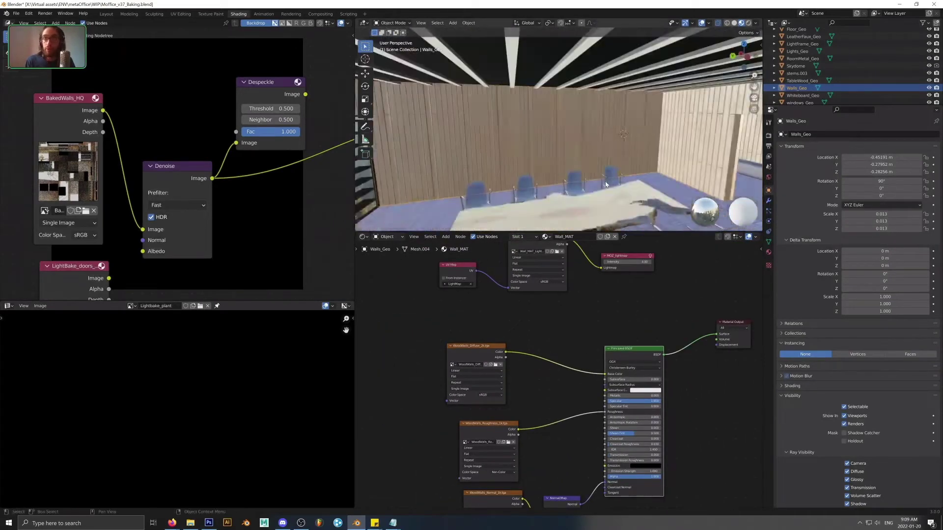
click(626, 204)
click(571, 437)
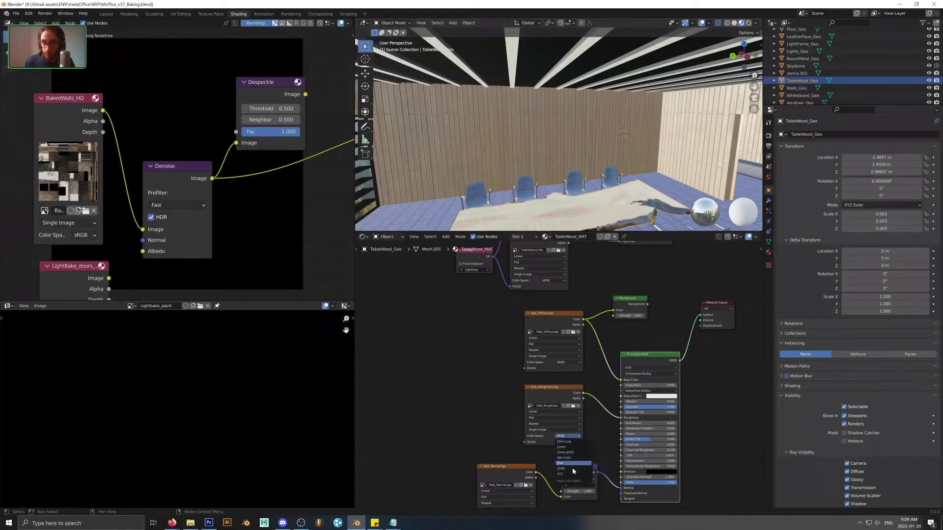
click(574, 458)
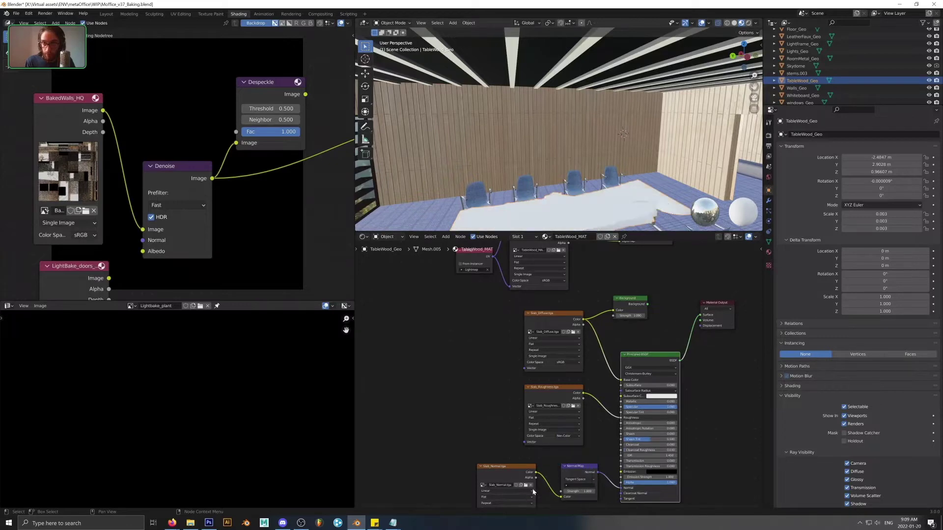
middle_drag(533, 492, 521, 427)
middle_drag(547, 381, 508, 485)
Step: Select all objects in the scene and start a glTF 2.0 export with the Hubs Components extension enabled
scroll(633, 142, down, 10)
key(a)
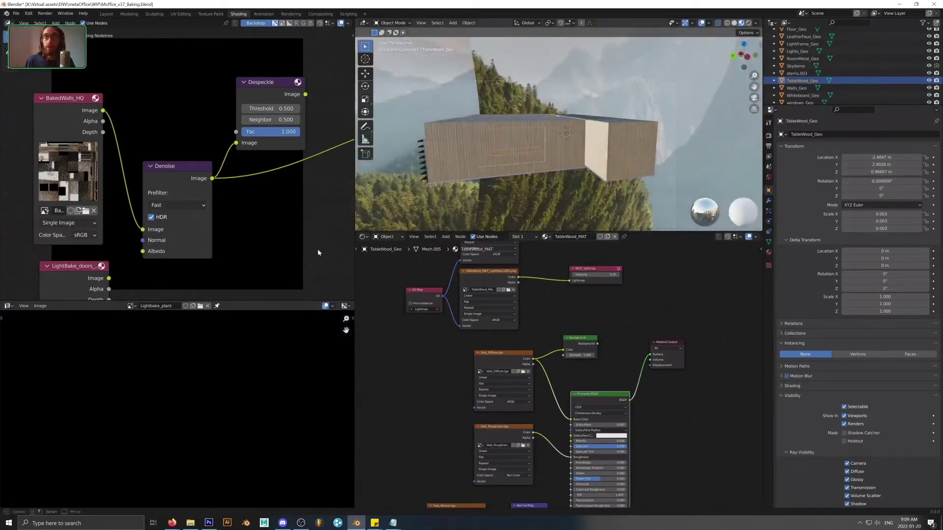
click(17, 14)
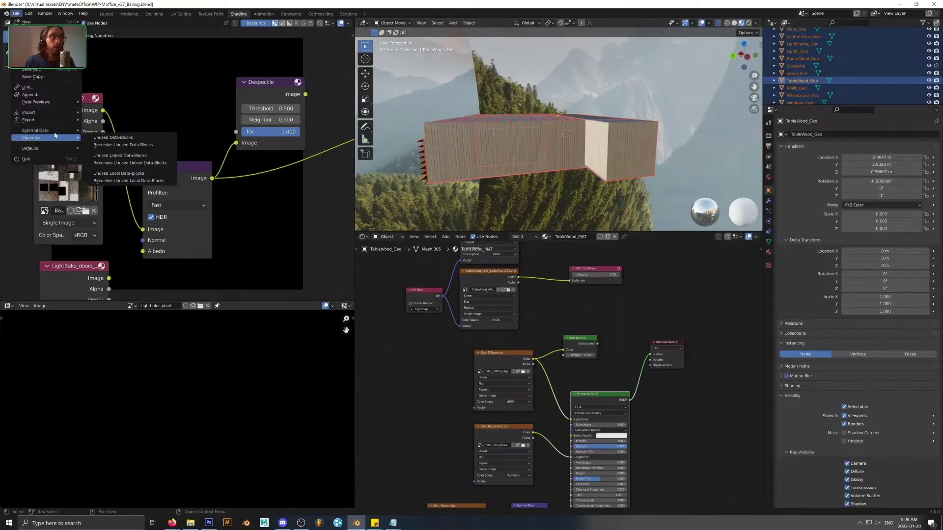
mouse_move(59, 120)
click(155, 186)
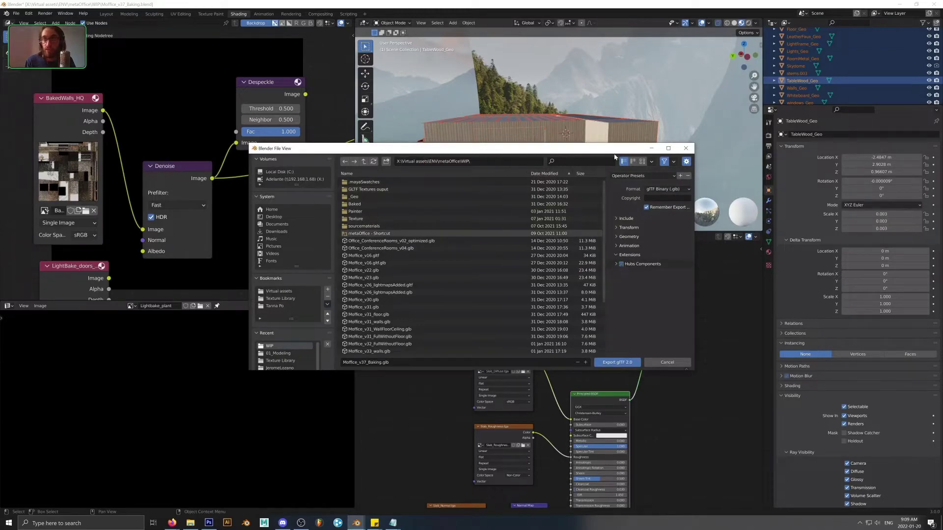
drag(614, 154, 579, 148)
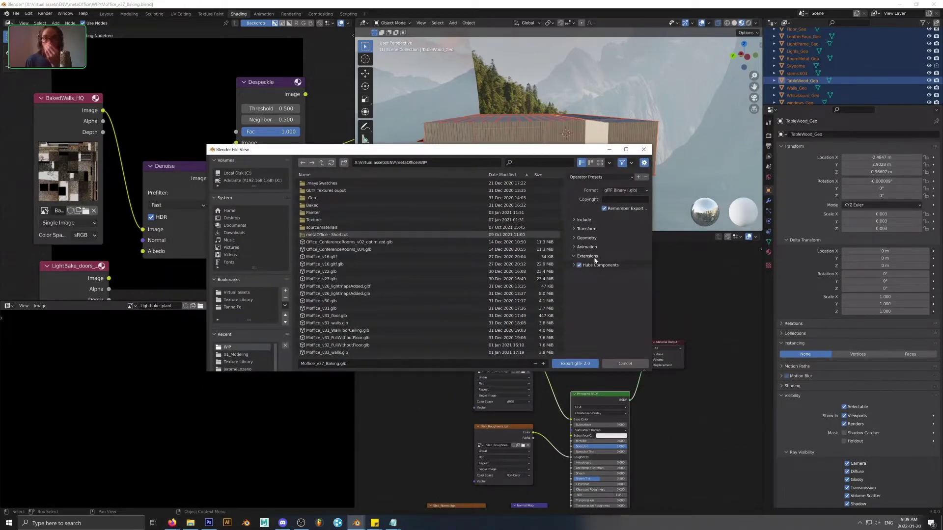
Step: Export only the selected objects in glTF Binary format as Moffice_v37_Publishing Tutorial_v01.glb in the WIP folder
click(575, 220)
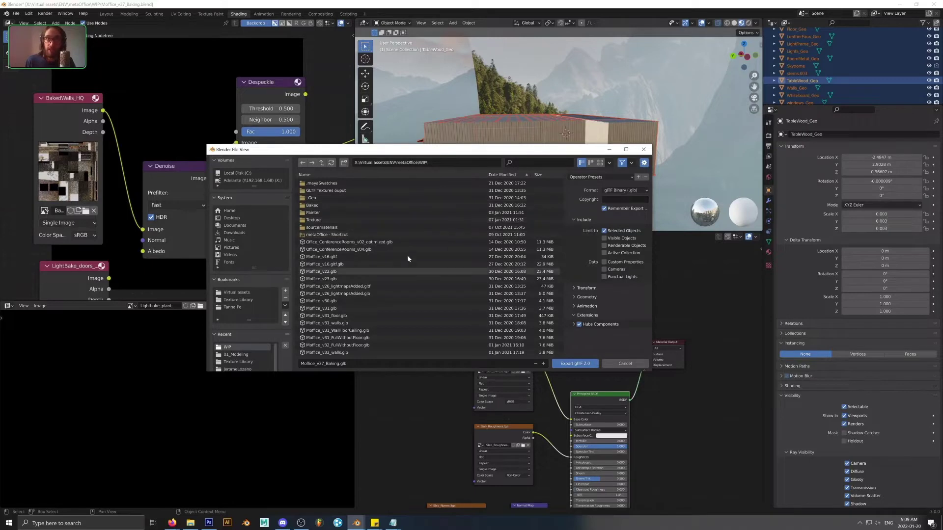
scroll(407, 255, down, 3)
click(334, 363)
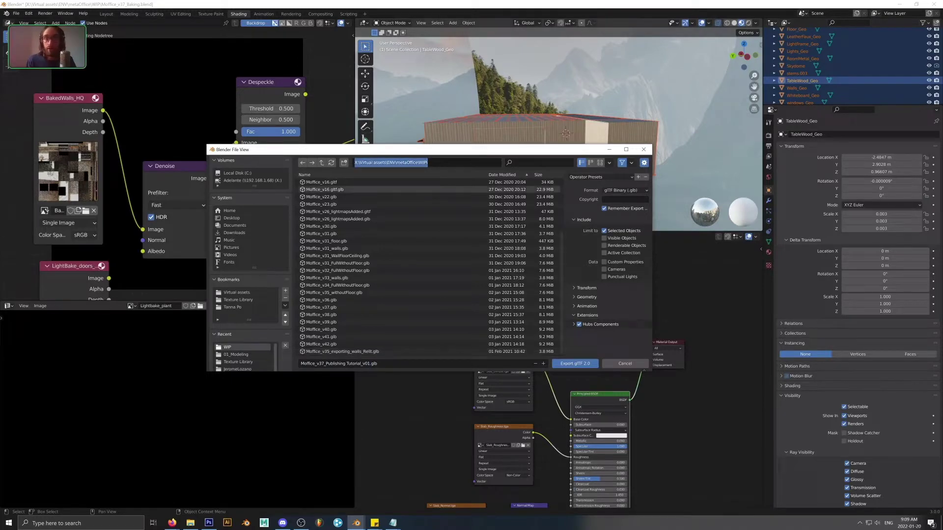
click(576, 363)
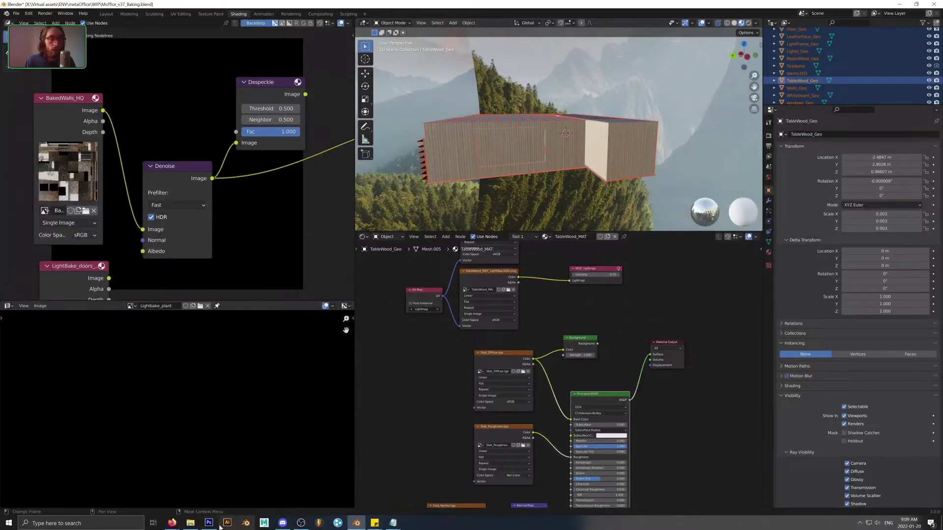
Step: Switch to Firefox and go to hubs.mozilla.com in a new window
click(171, 527)
click(240, 498)
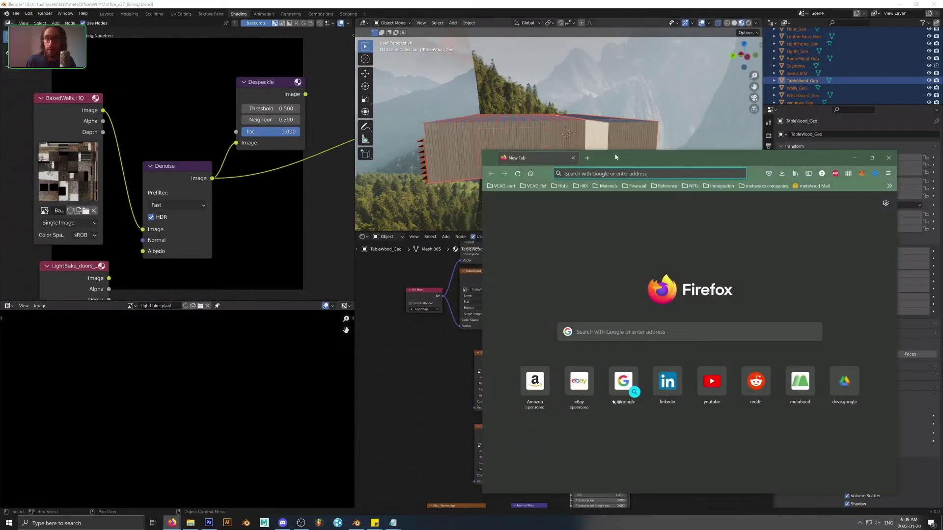
text(hubs)
key(BackSpace)
key(BackSpace)
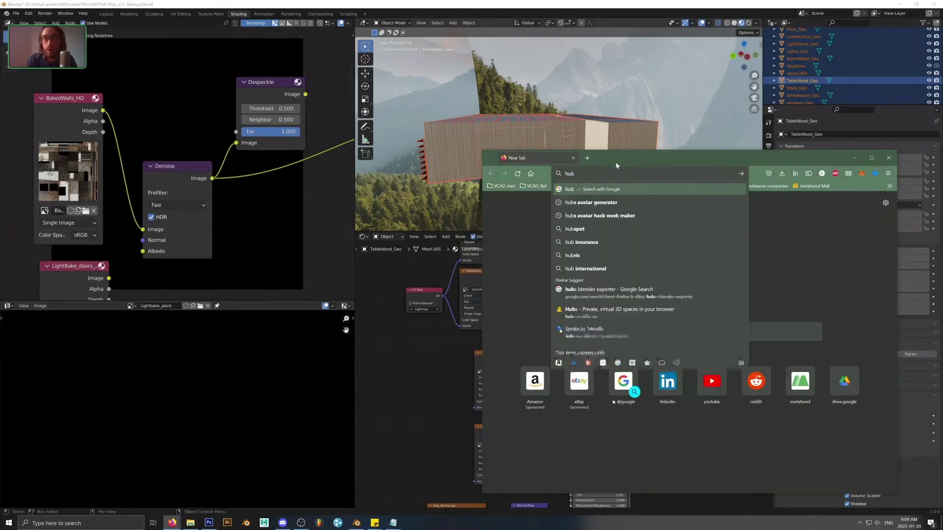
text(s.mozilla.com/)
key(Return)
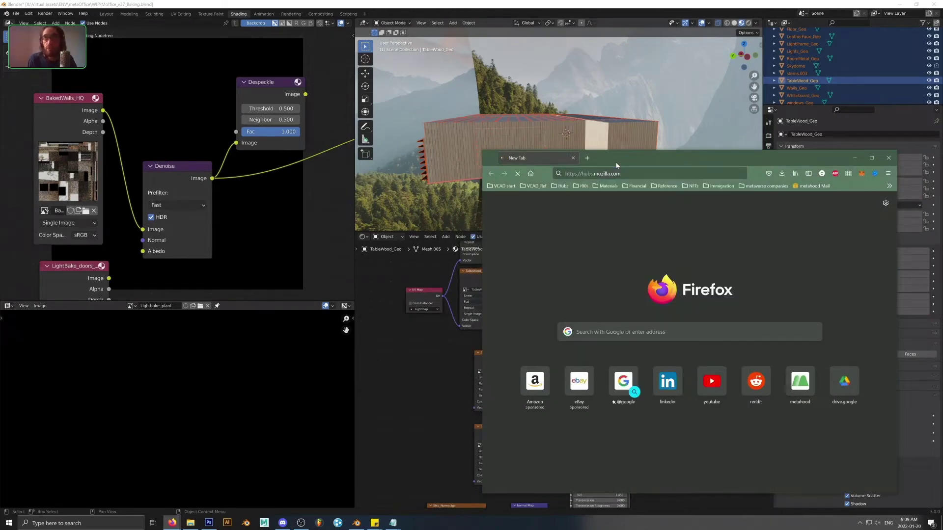
key(ctrl+t)
text(HMC)
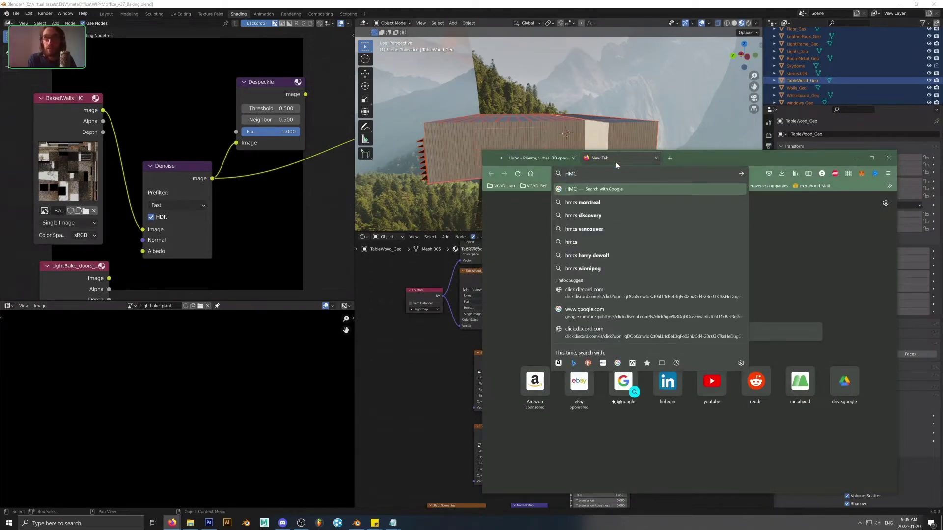
key(ctrl+w)
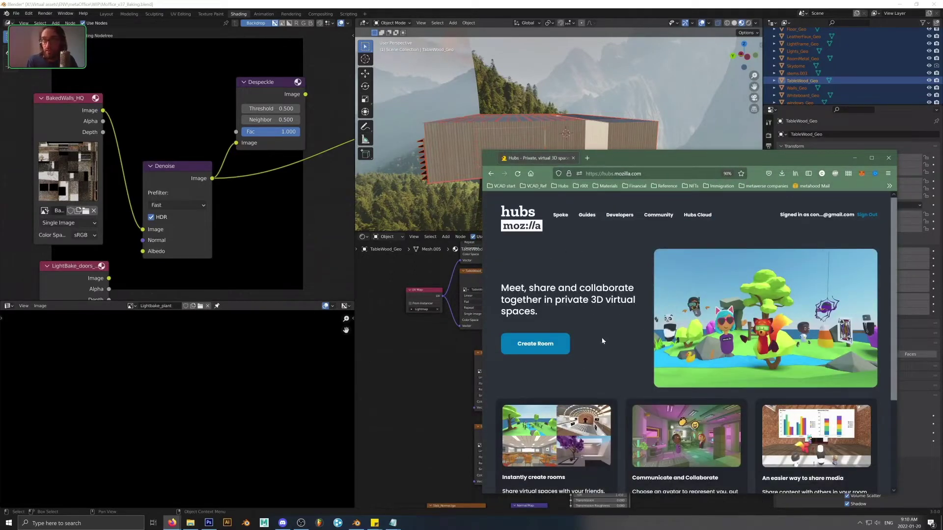
Step: Open Spoke from the Hubs site and create a new project from the Crater scene
click(560, 215)
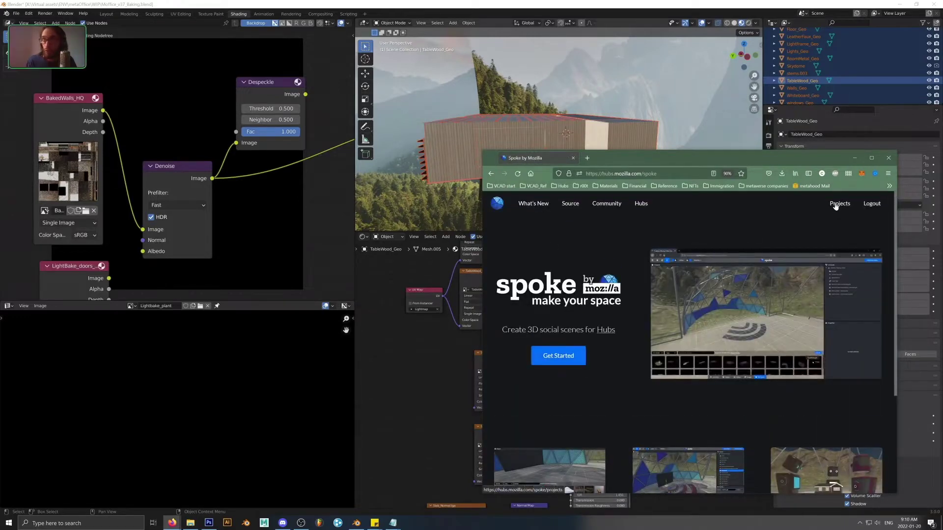
click(836, 206)
click(559, 300)
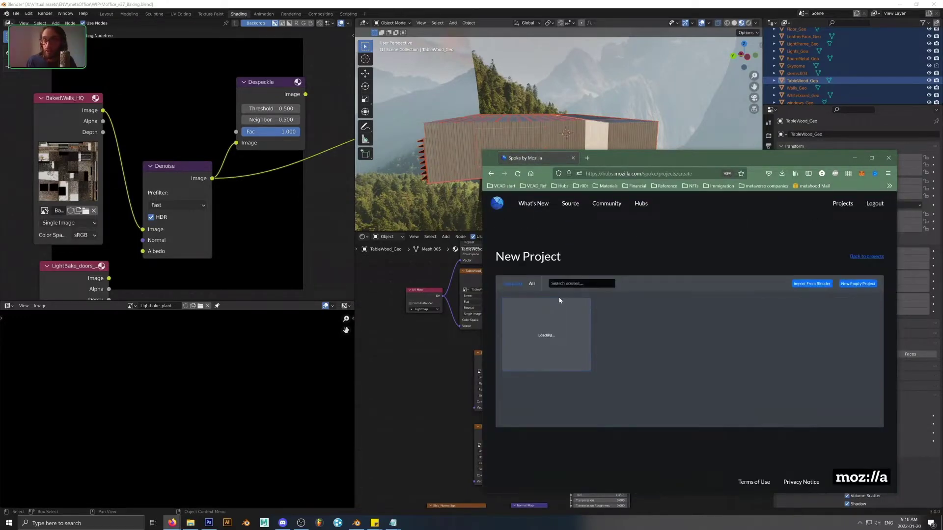
click(557, 333)
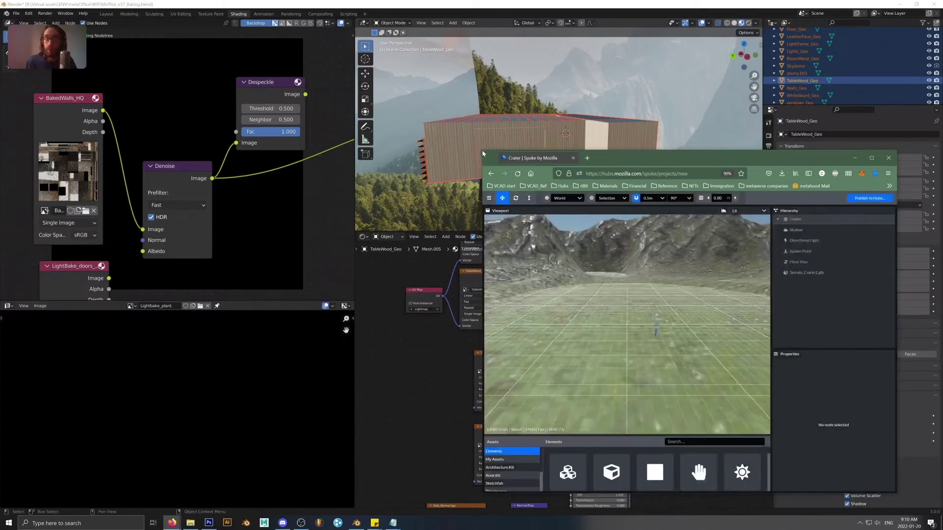
click(483, 152)
key(alt+Tab)
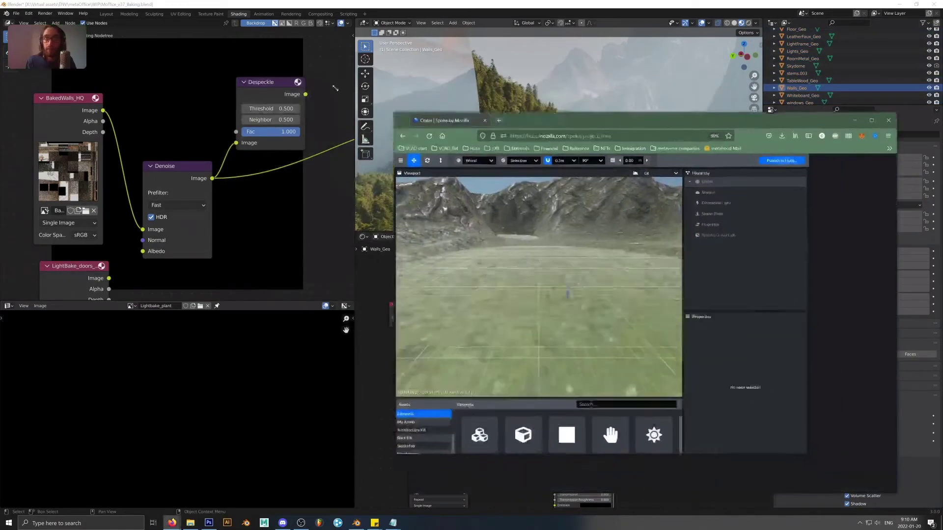
Step: Examine the Crater terrain from several distances and focus on the Spawn Point figure
drag(336, 89, 202, 53)
scroll(496, 253, down, 10)
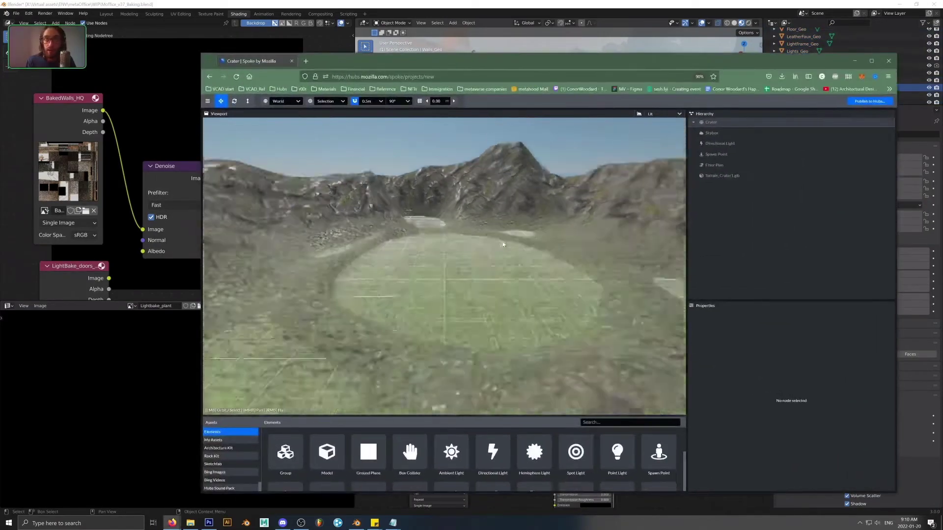
drag(529, 281, 463, 313)
scroll(471, 309, down, 3)
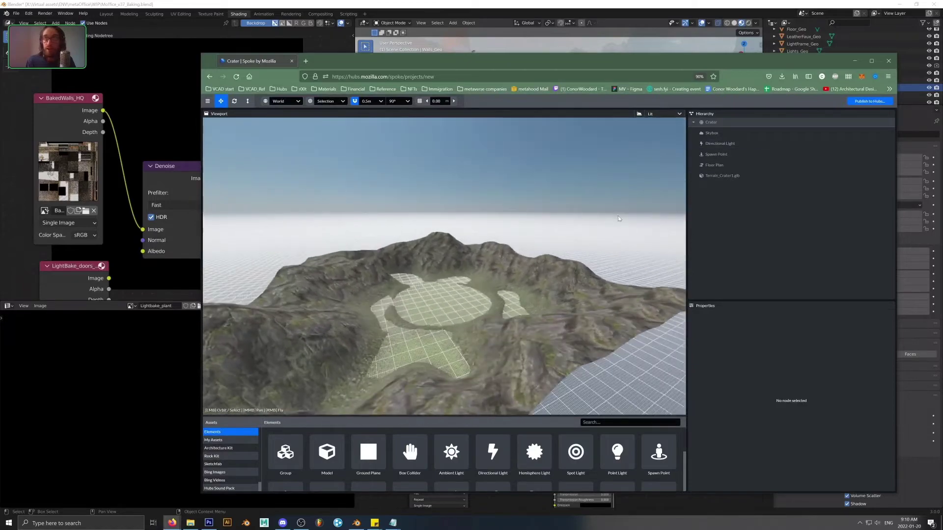
scroll(524, 196, down, 4)
drag(525, 197, 474, 278)
scroll(442, 249, up, 8)
double_click(716, 154)
scroll(473, 278, down, 3)
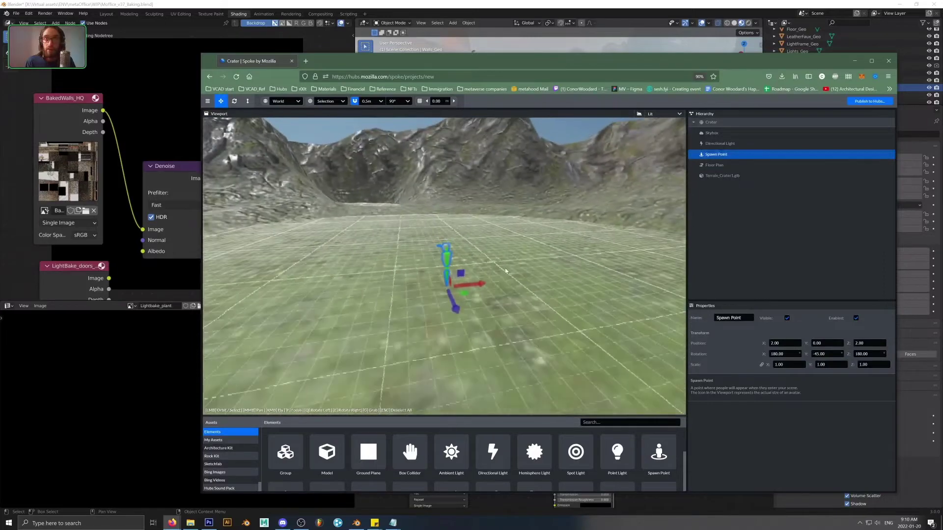
Step: Upload Moffice_v37_Publishing Tutorial_v01.glb from the metaOffice WIP folder to My Assets
click(229, 441)
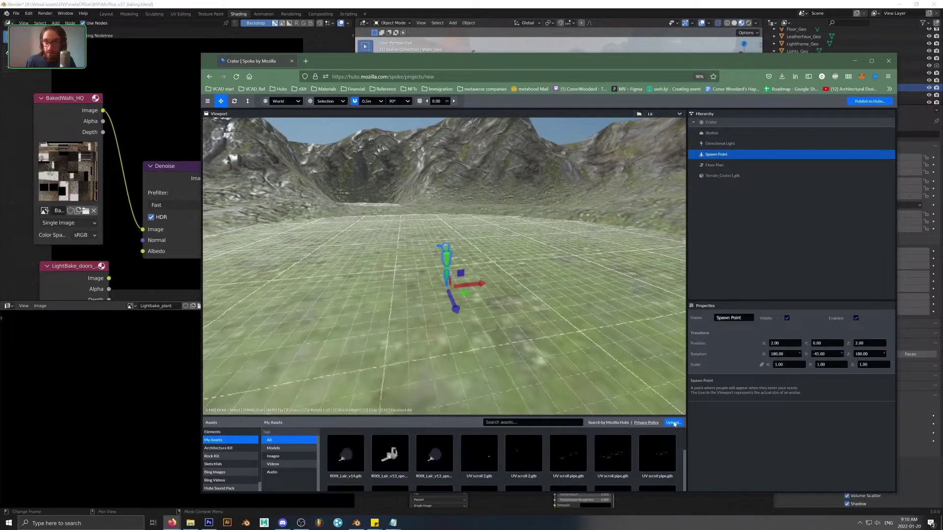
click(673, 423)
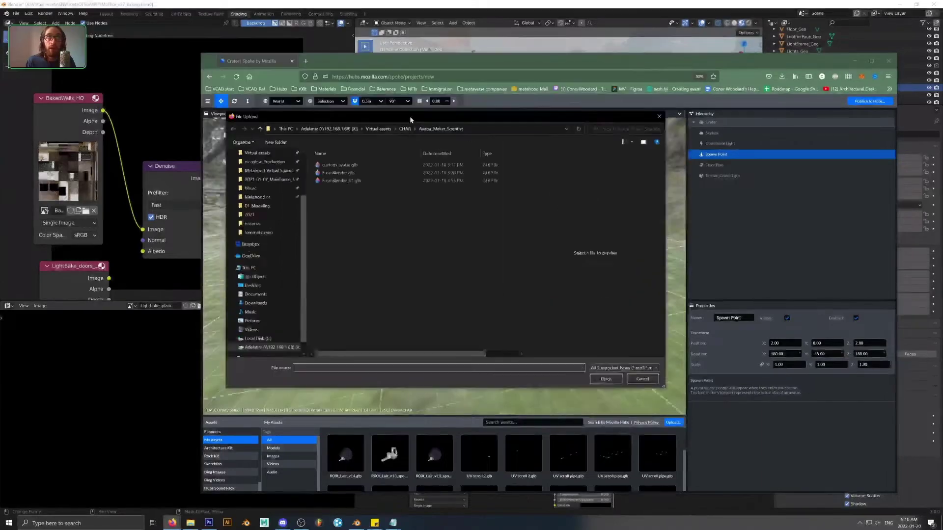
click(417, 204)
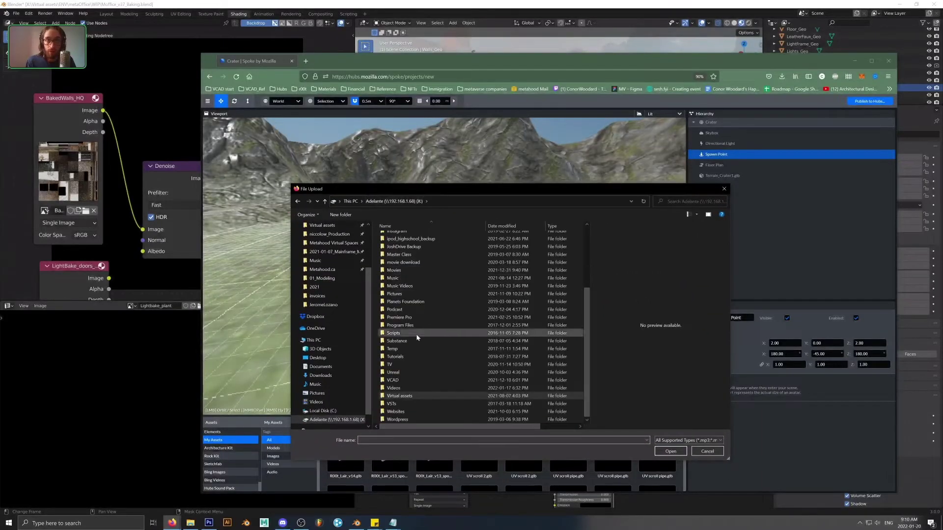
double_click(399, 396)
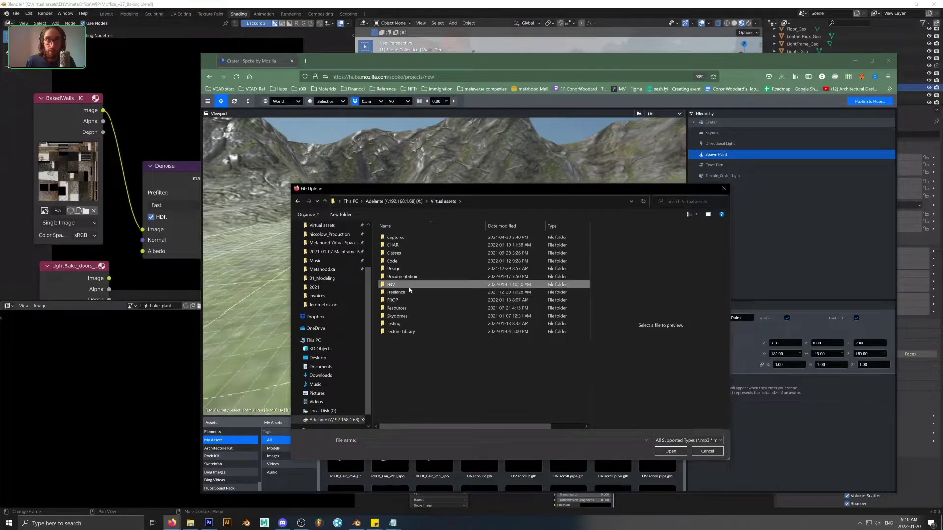
double_click(403, 284)
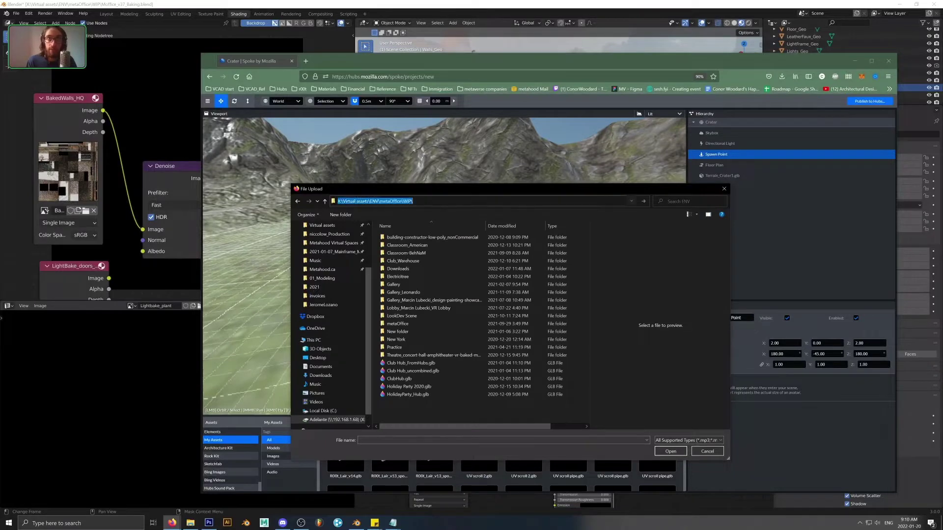
key(Return)
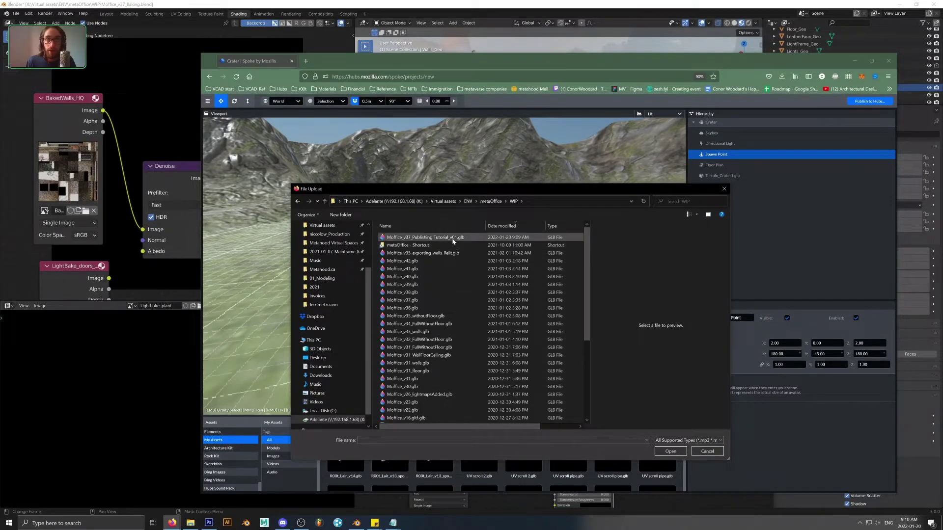
click(452, 237)
click(670, 451)
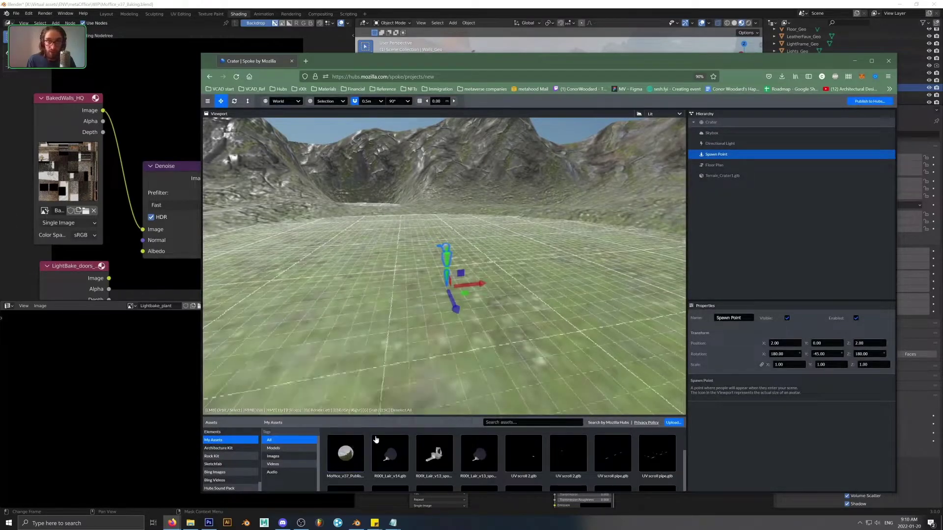
Step: Place the uploaded Moffice_v37_Publishing Tutorial_v01.glb asset at the scene origin
mouse_move(349, 457)
right_click(352, 451)
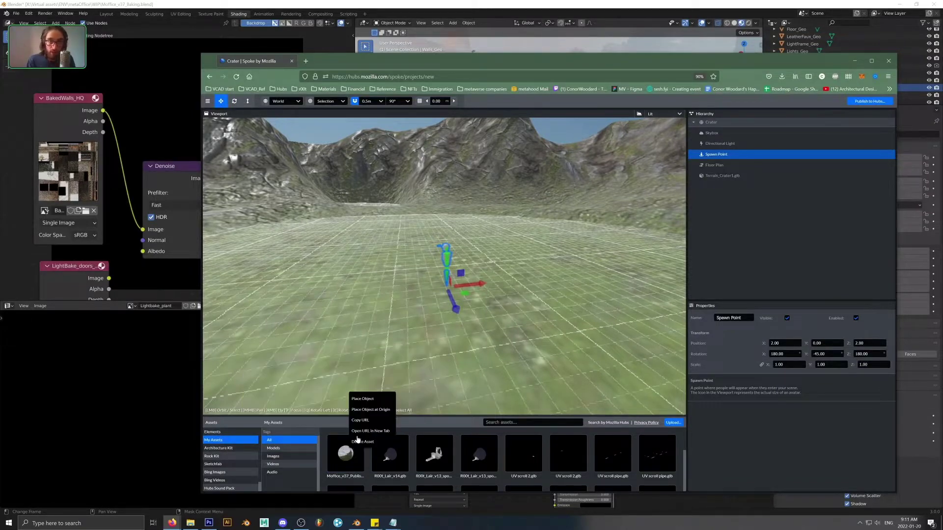
click(366, 421)
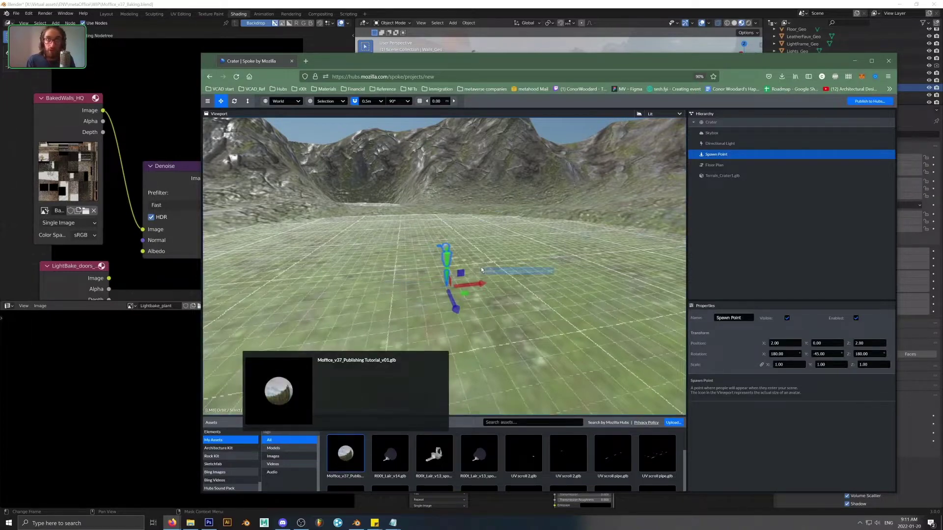
right_click(355, 455)
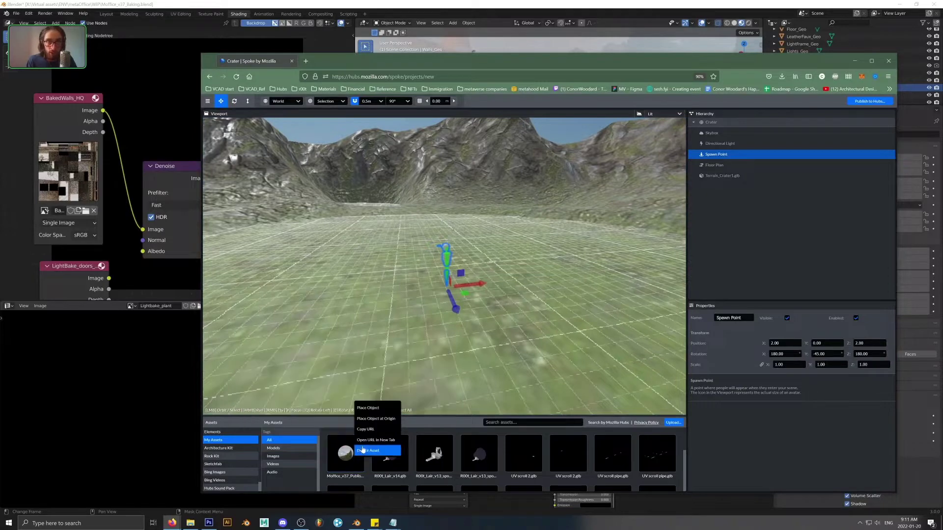
click(392, 420)
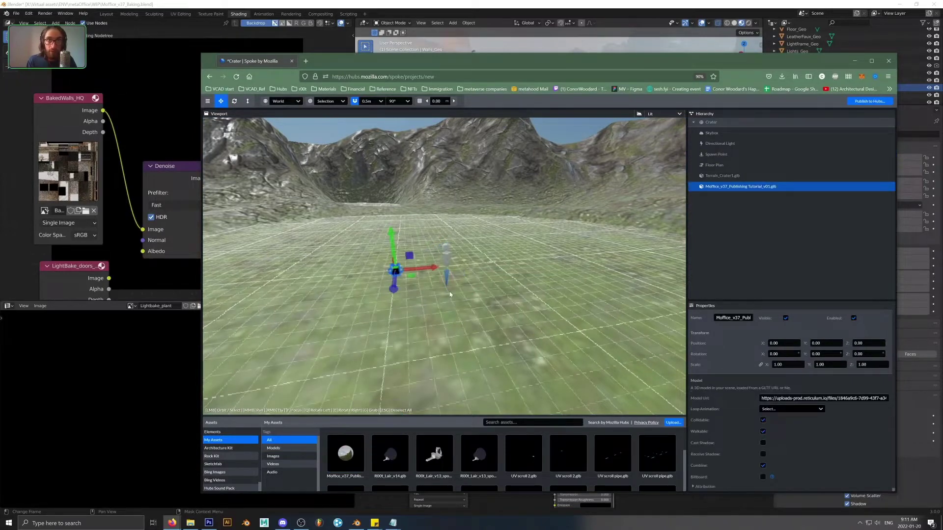
Step: Switch to Blender and compare its office model with the model placed in Spoke
click(342, 3)
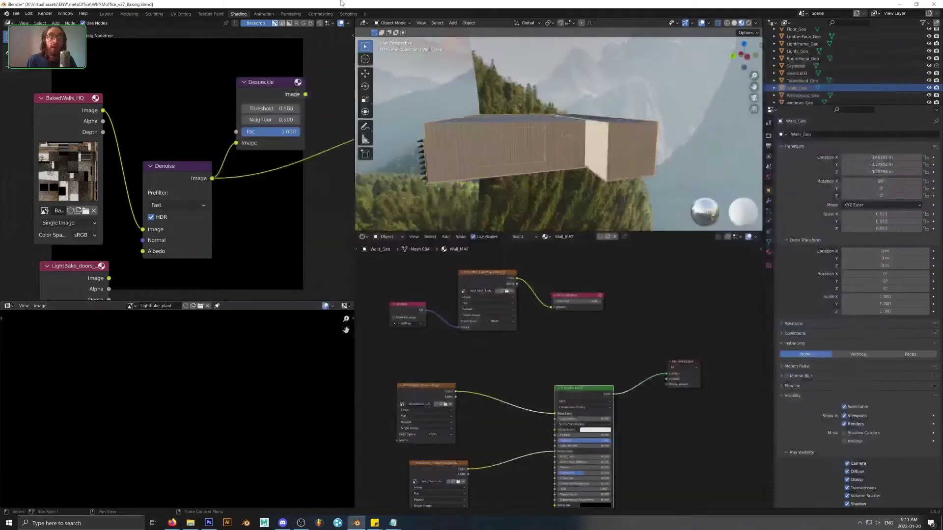
middle_drag(512, 147, 569, 216)
key(alt+Tab)
drag(448, 255, 378, 295)
key(alt+Tab)
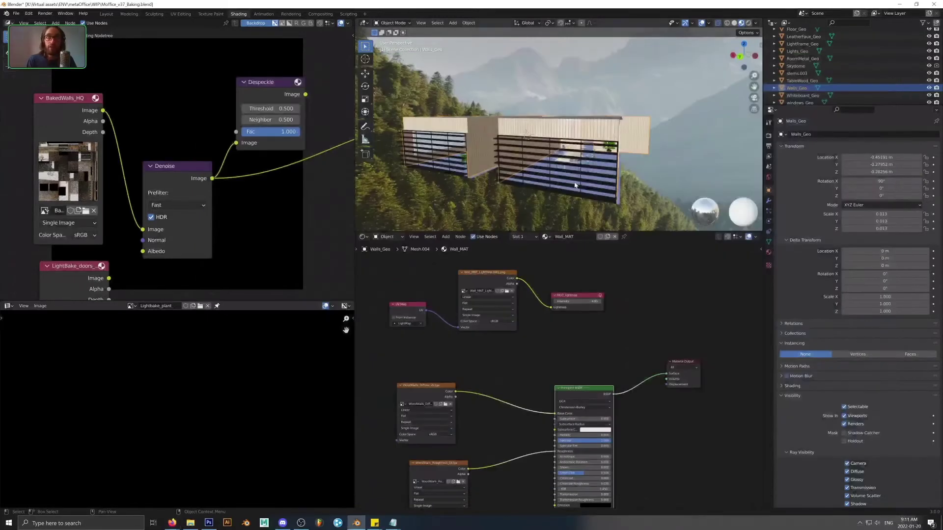
Step: Set Blender's 3D viewport to wireframe shading and select all objects, including the skydome
middle_drag(580, 183, 712, 40)
click(576, 175)
click(576, 175)
click(727, 24)
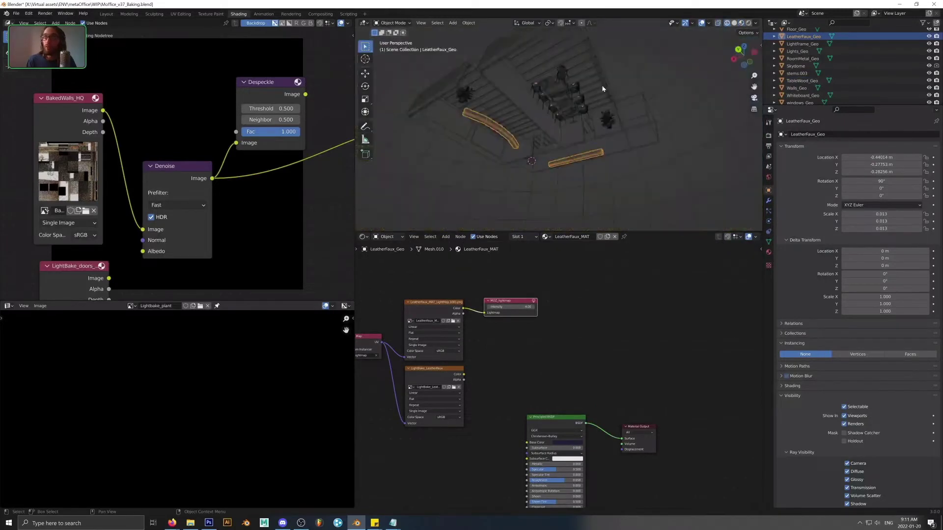
scroll(604, 88, down, 3)
drag(674, 70, 497, 209)
middle_drag(548, 151, 604, 172)
key(g)
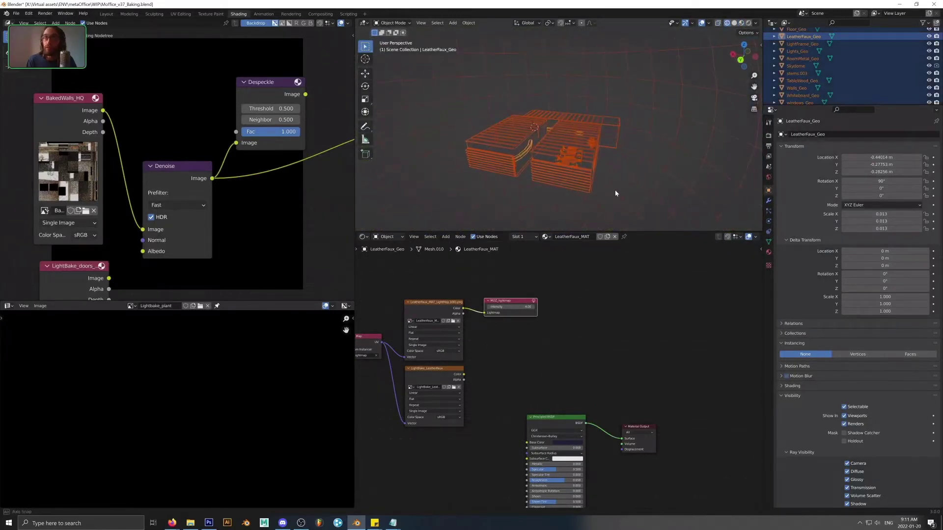
click(534, 196)
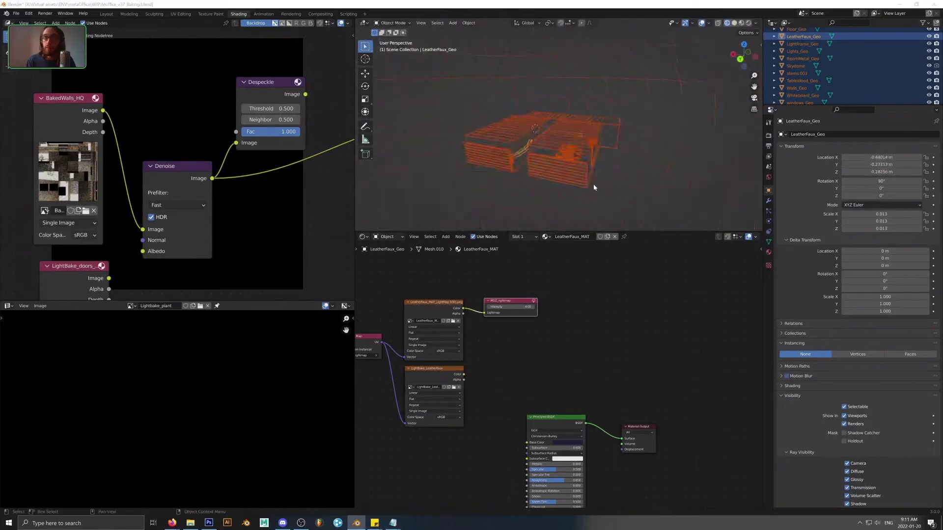
Step: Switch to Spoke and delete the Terrain_Crater1.glb model from the scene
key(alt+Tab)
drag(549, 296, 579, 261)
scroll(579, 261, down, 4)
scroll(428, 300, down, 6)
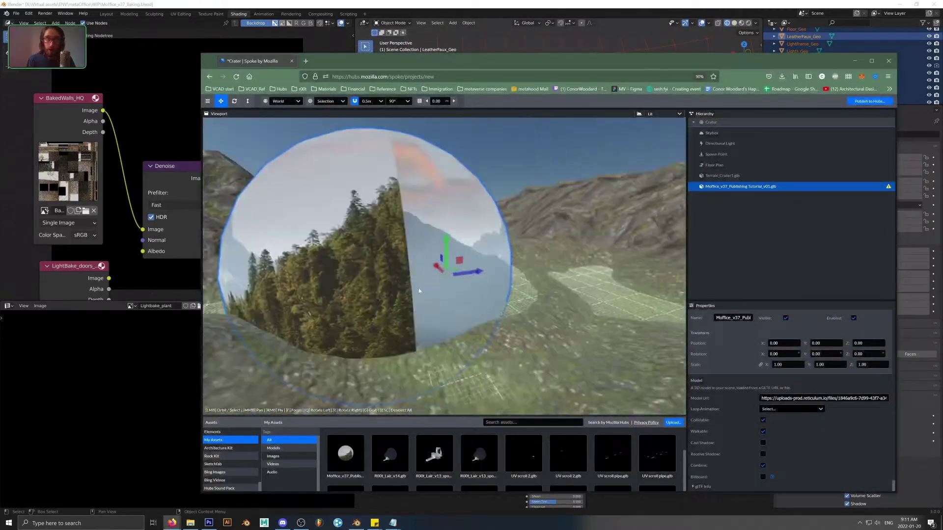
click(581, 255)
key(Delete)
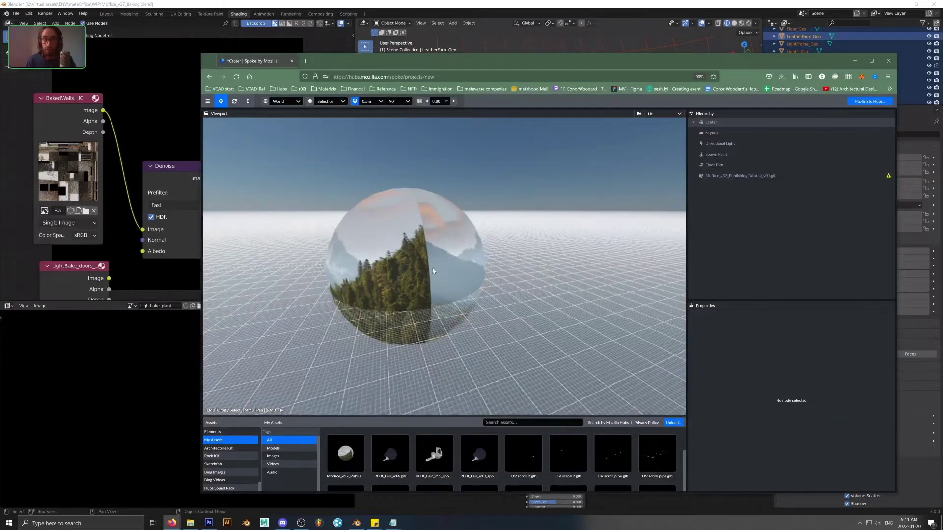
Step: Examine the office interior in Spoke, including the meeting room, lights, baked walls and hallway
scroll(430, 275, up, 10)
drag(428, 297, 385, 278)
scroll(512, 294, up, 4)
scroll(377, 290, up, 4)
scroll(393, 288, up, 3)
scroll(385, 278, up, 3)
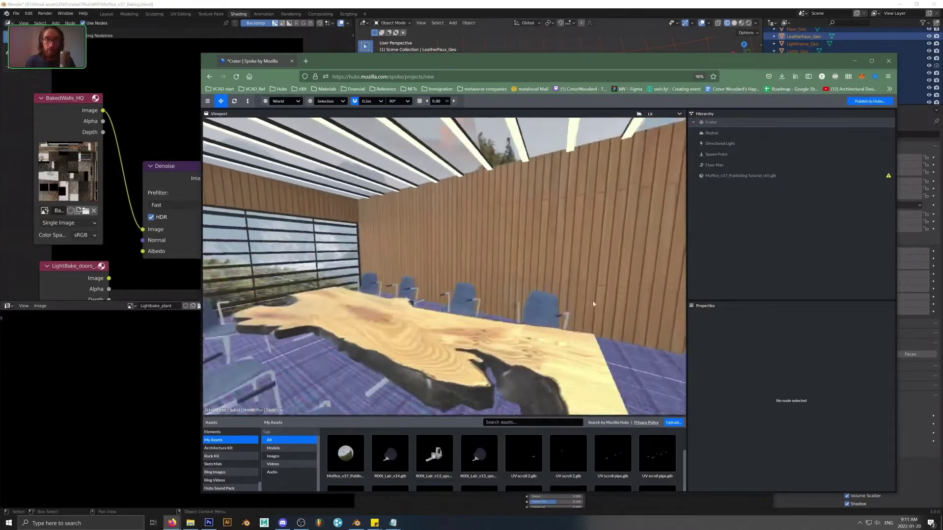
drag(592, 299, 497, 137)
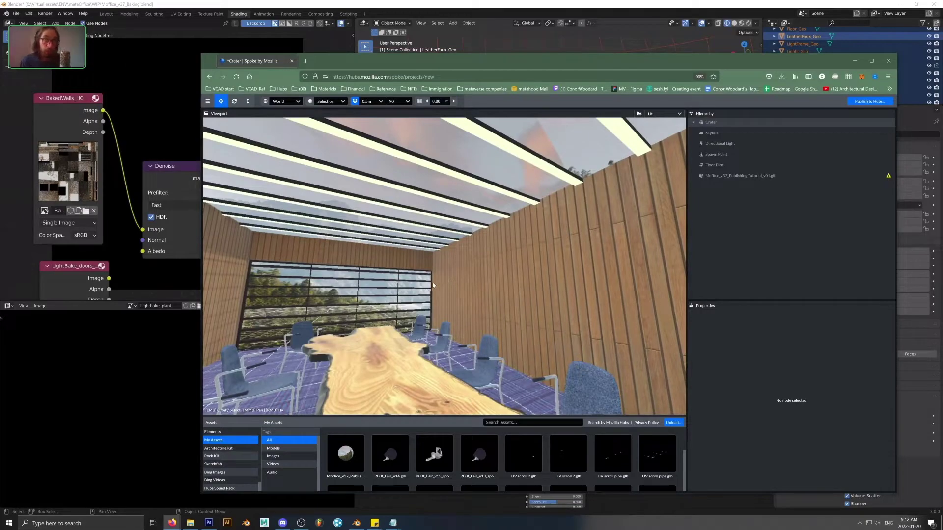
drag(432, 285, 420, 305)
scroll(484, 298, up, 3)
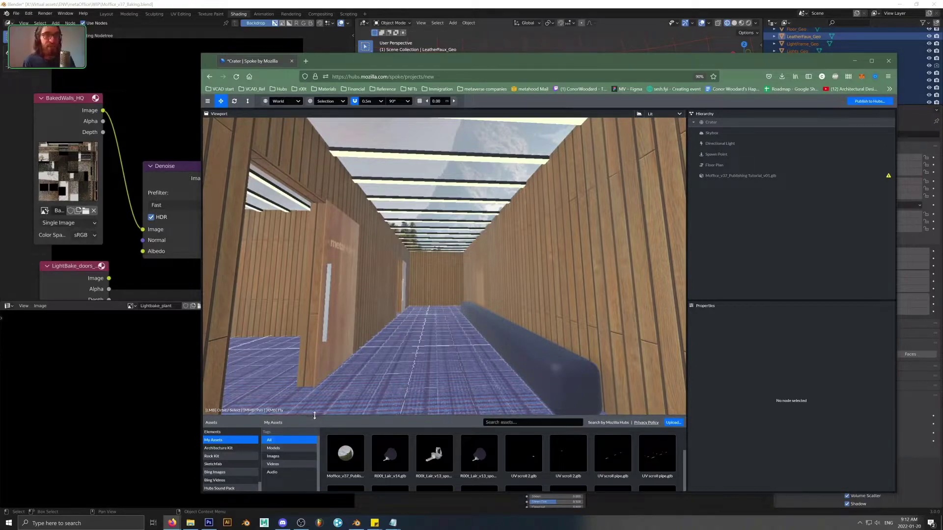
Step: Enlarge the asset library to show more rows of assets, and view the office from outside
drag(312, 418, 311, 358)
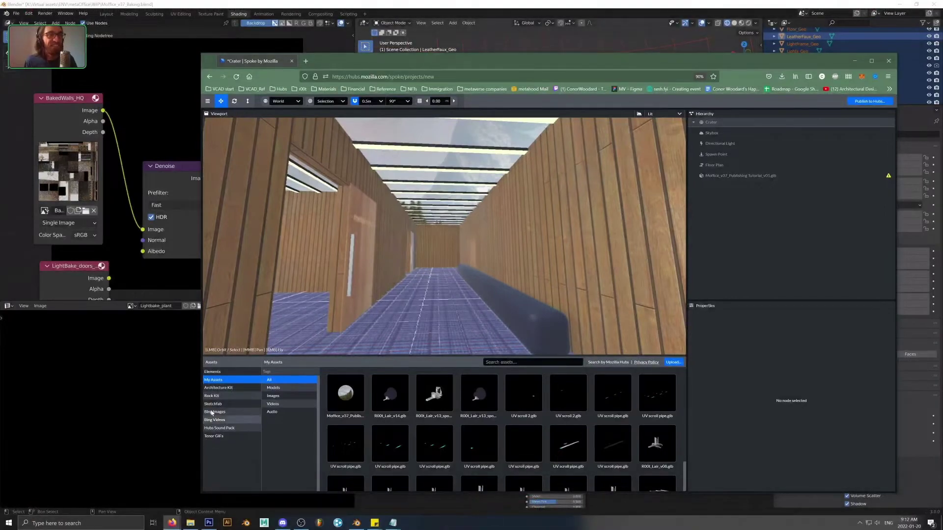
drag(524, 269, 489, 283)
scroll(487, 285, down, 5)
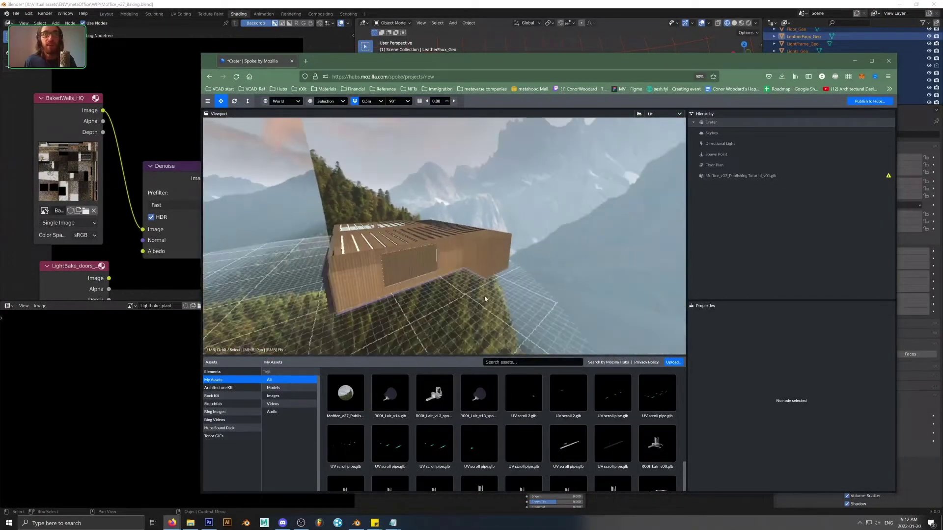
Step: Switch to Blender and select all the office objects, leaving the Skydome out of the selection
key(alt+Tab)
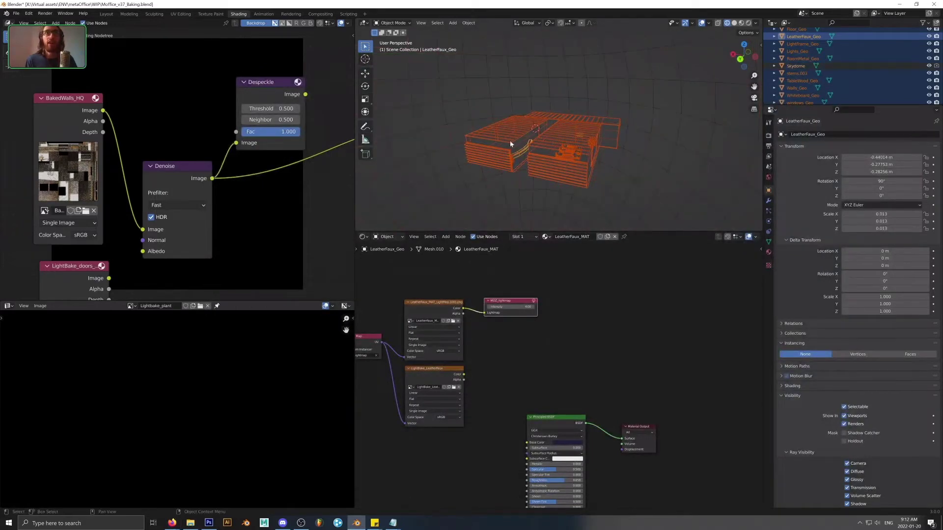
middle_drag(510, 141, 579, 132)
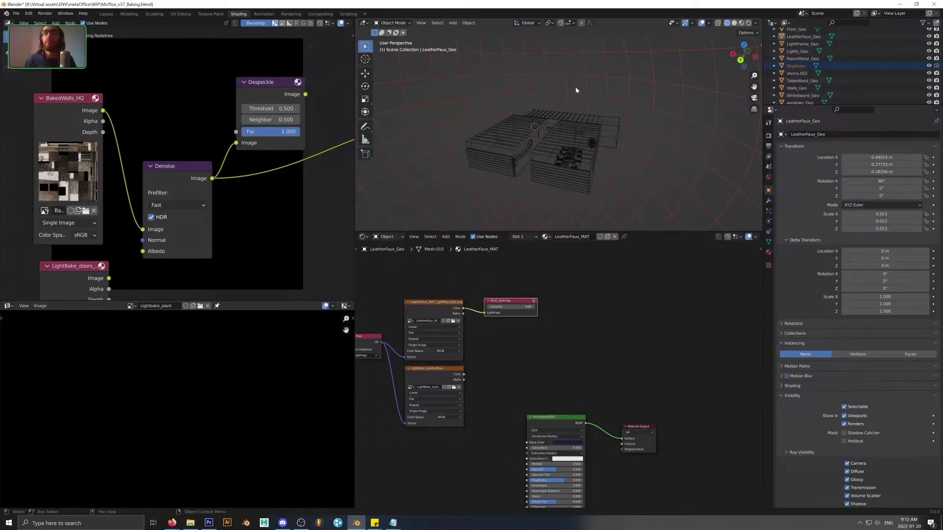
drag(658, 78, 423, 225)
ctrl+drag(425, 88, 405, 182)
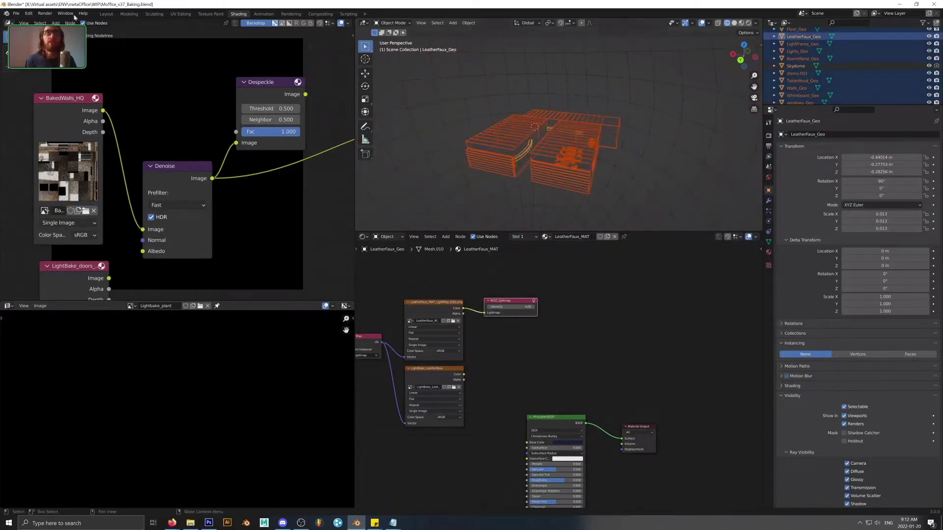
click(16, 14)
mouse_move(30, 120)
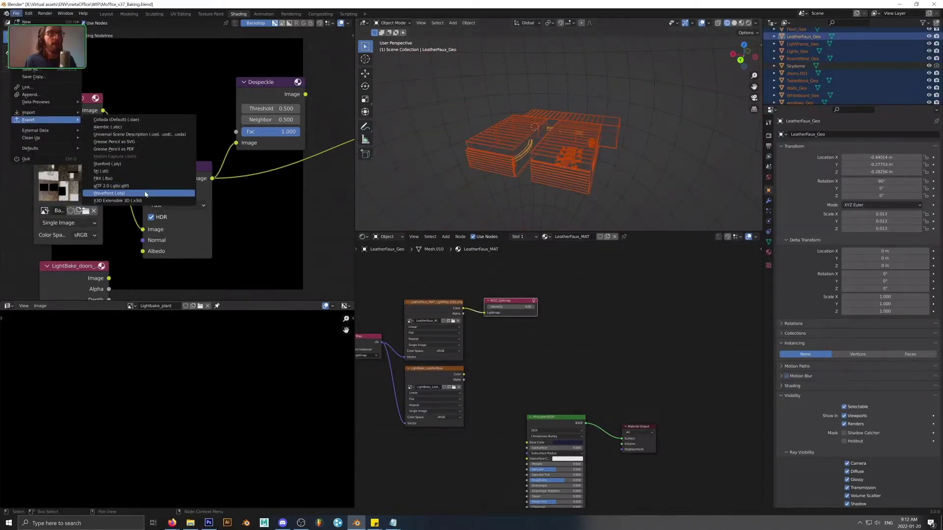
click(150, 186)
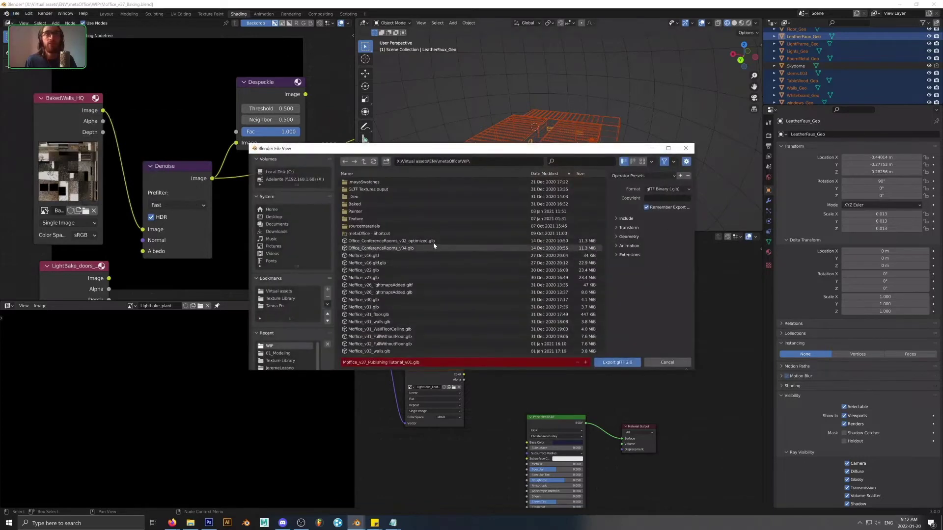
scroll(401, 275, down, 5)
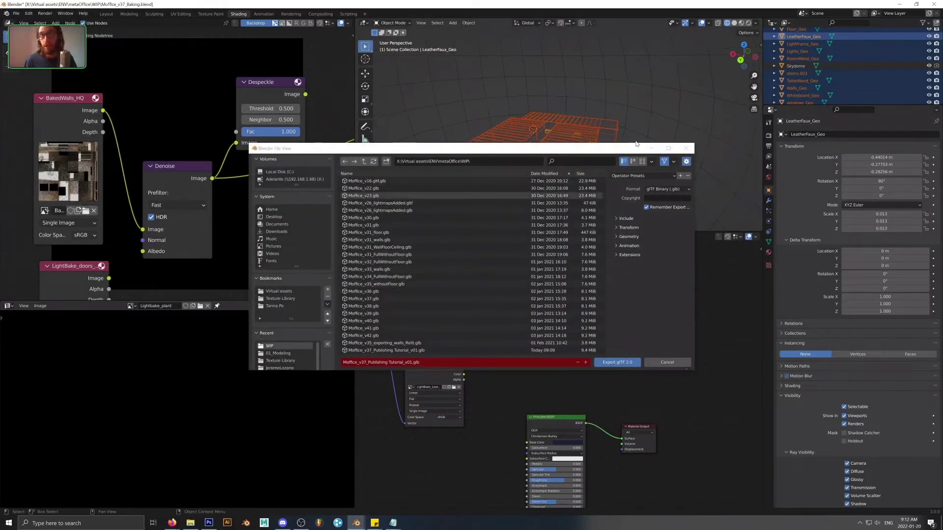
click(686, 149)
Step: Examine the selected office geometry in the 3D viewport, from close up and from further away
scroll(641, 144, up, 4)
middle_drag(641, 144, 618, 80)
scroll(629, 105, down, 5)
key(ctrl+z)
scroll(606, 114, down, 8)
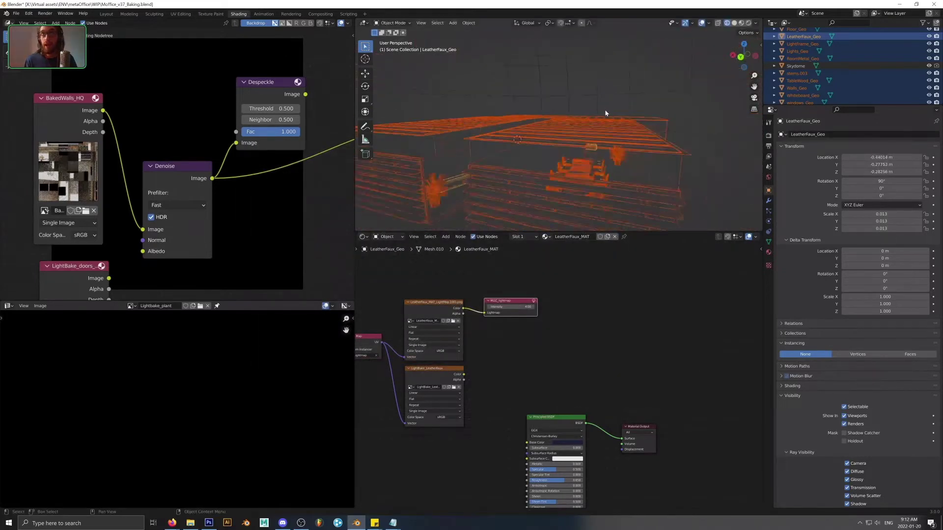
middle_drag(606, 114, 585, 151)
scroll(587, 144, up, 5)
scroll(504, 105, down, 2)
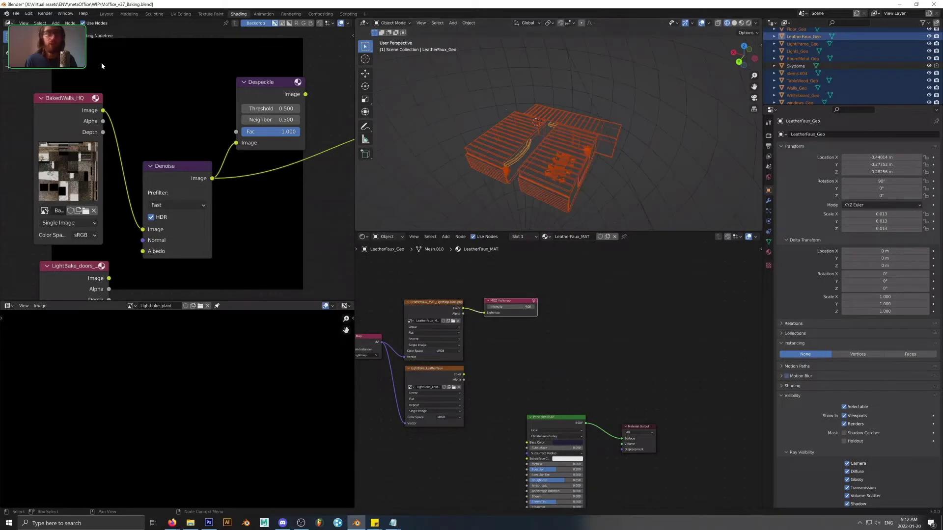
Step: Export only the selected objects as glTF Binary with Hubs Components, naming the file Moffice_v37_Publishing Tutorial_v02.glb
click(16, 13)
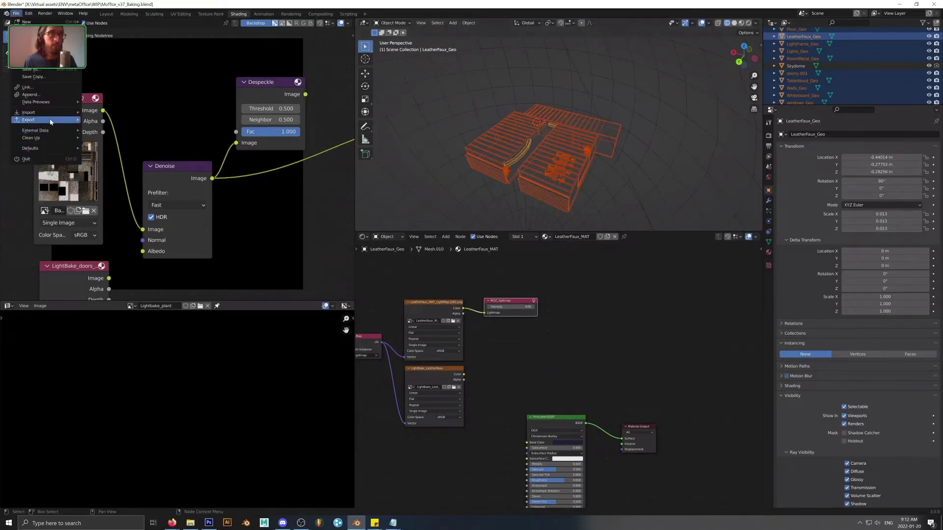
mouse_move(59, 121)
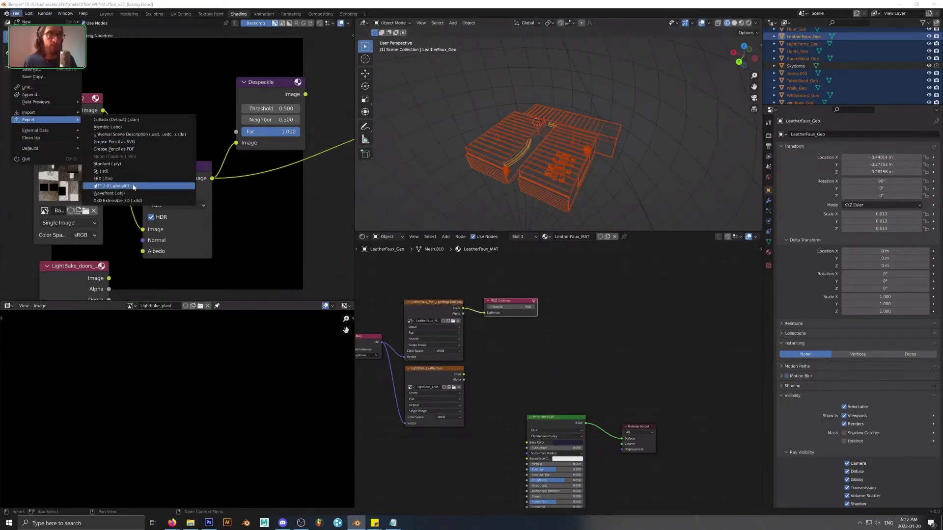
click(110, 185)
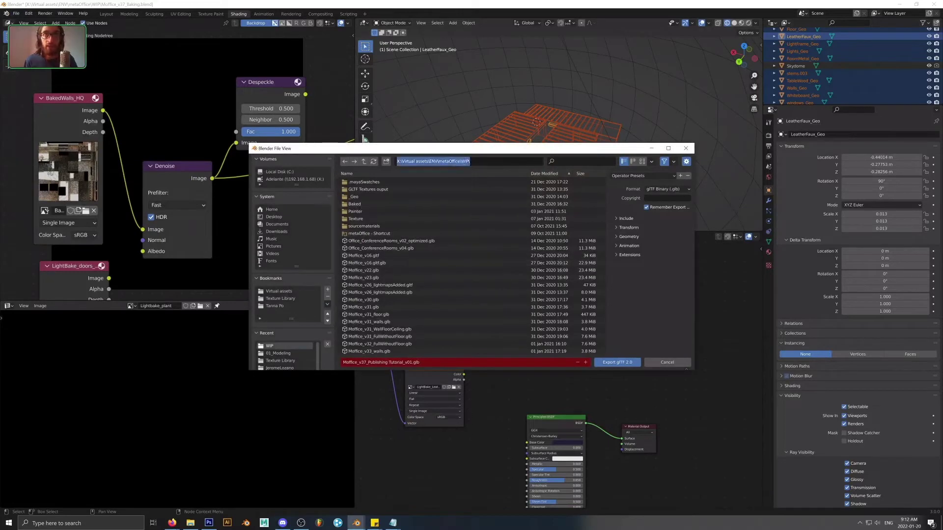
click(469, 162)
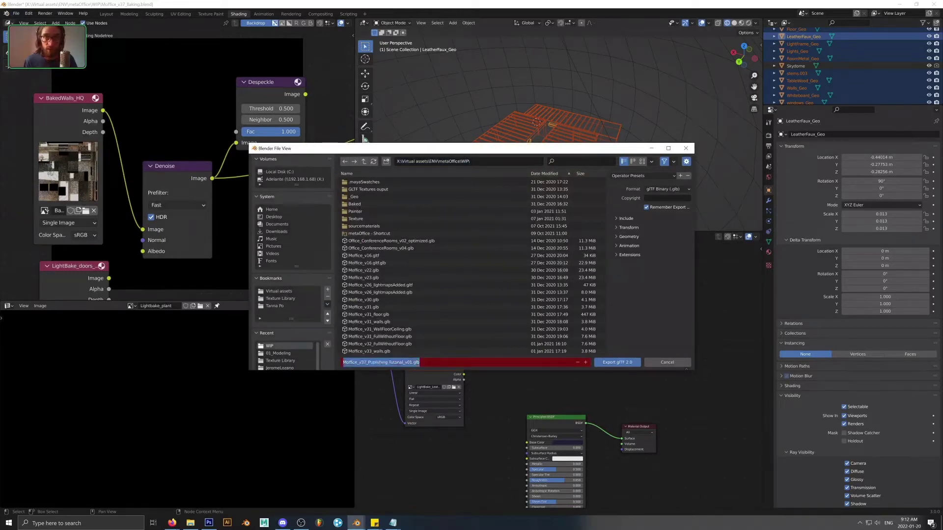
click(411, 363)
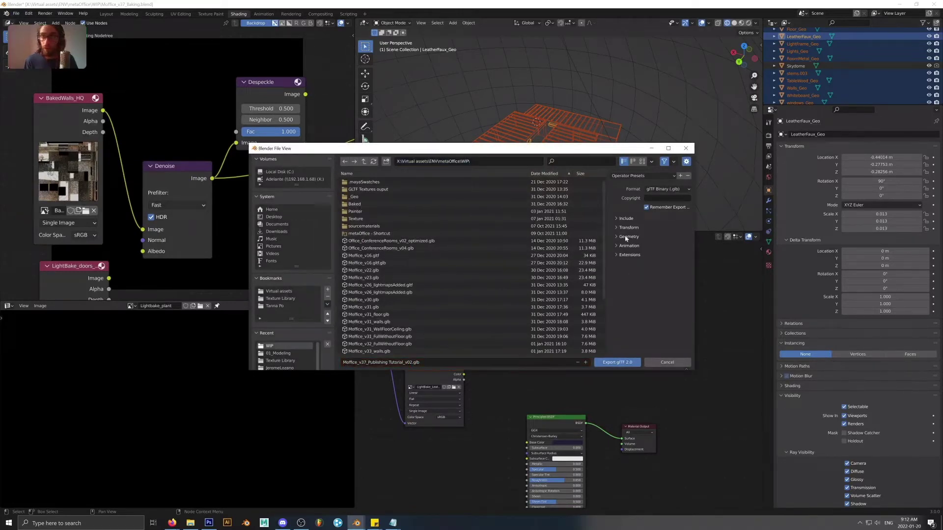
click(626, 219)
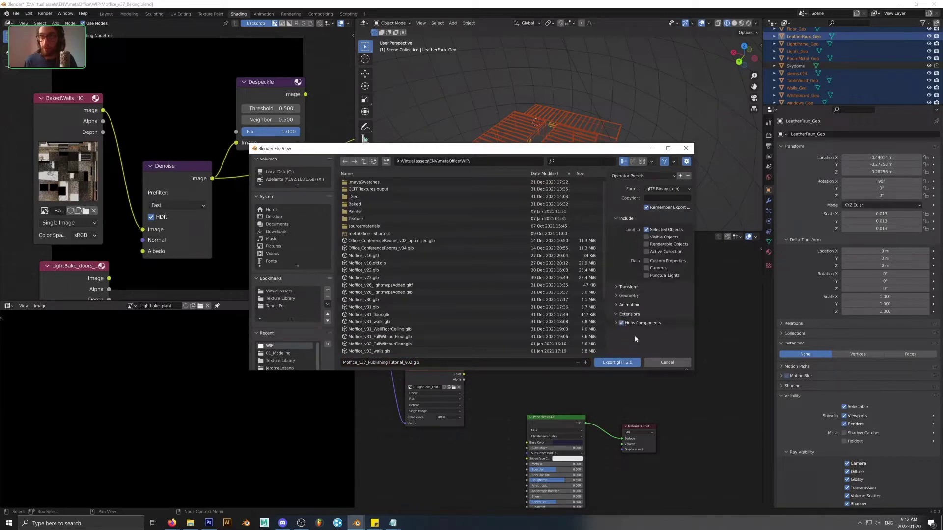
click(617, 362)
Step: Switch to Spoke, select the office model and upload Moffice_v37_Publishing Tutorial_v02.glb to the assets
key(alt+Tab)
key(alt+shift+Tab)
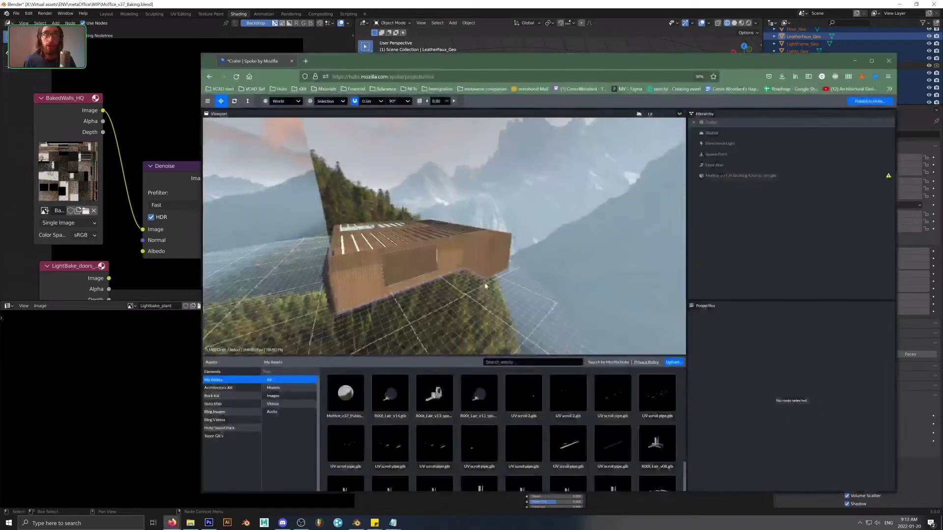
drag(459, 256, 491, 266)
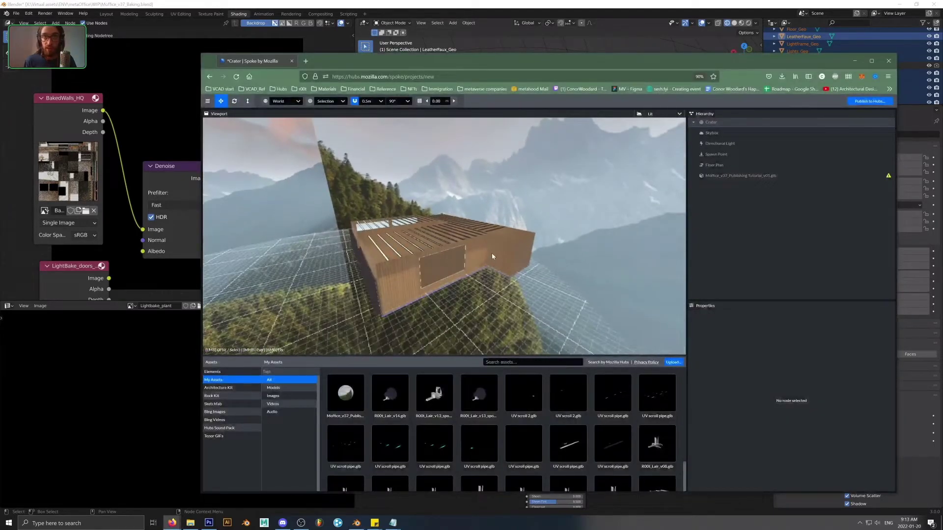
click(492, 256)
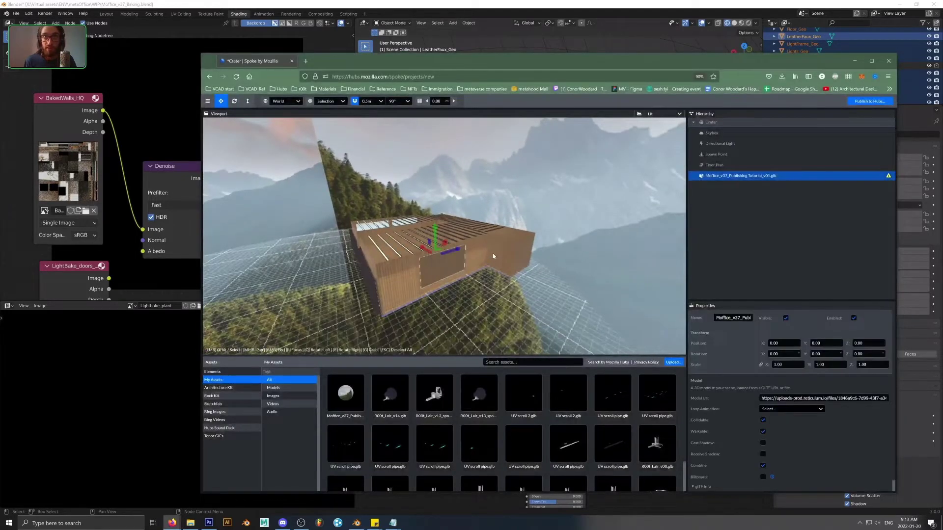
click(672, 363)
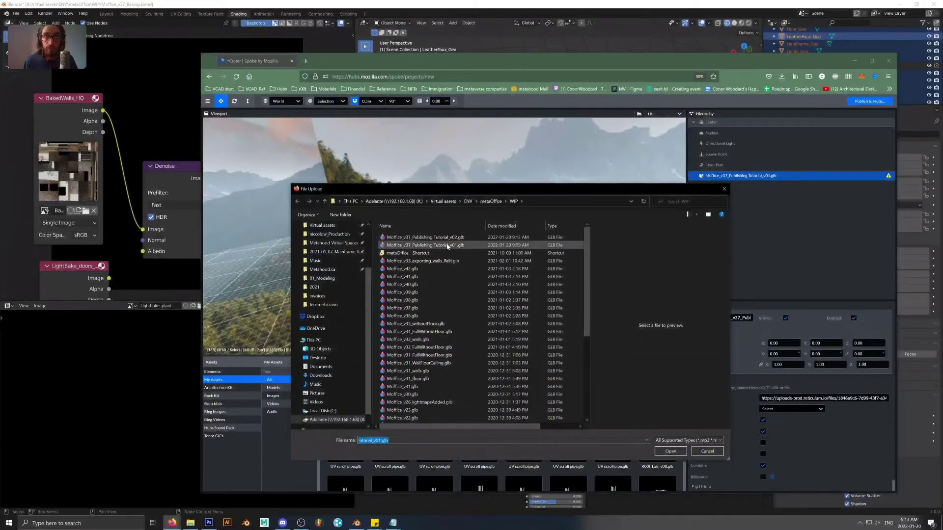
click(442, 237)
click(670, 451)
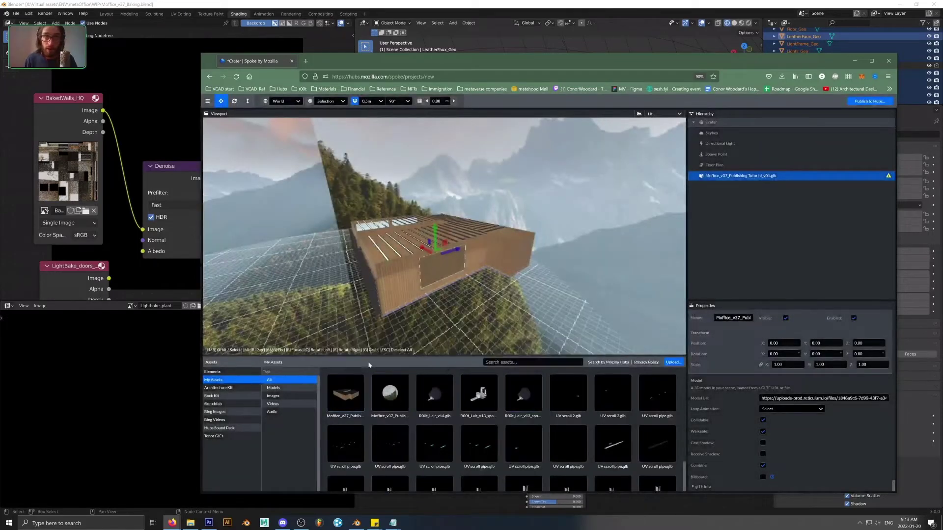
Step: Replace the selected office model's Model Url with the copied URL of the Moffice_v37_Publishing Tutorial_v02.glb asset
mouse_move(349, 397)
right_click(353, 400)
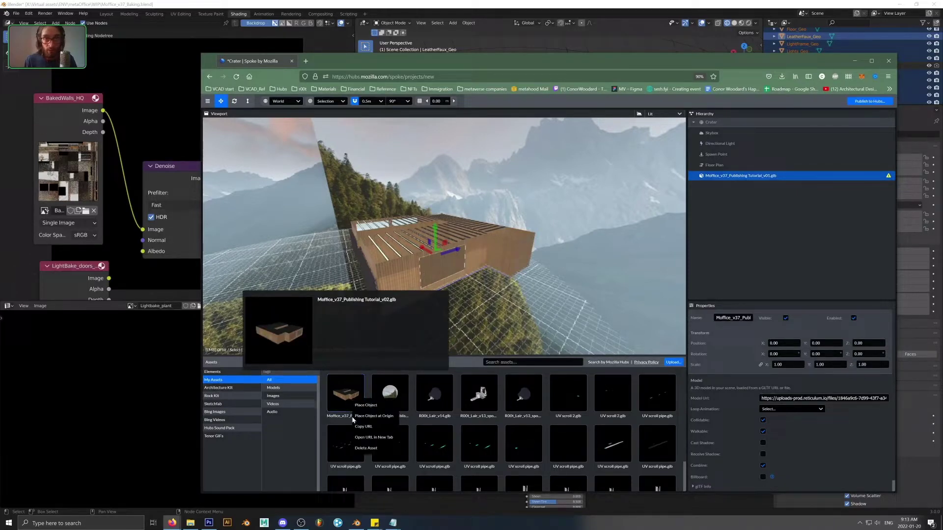
click(366, 426)
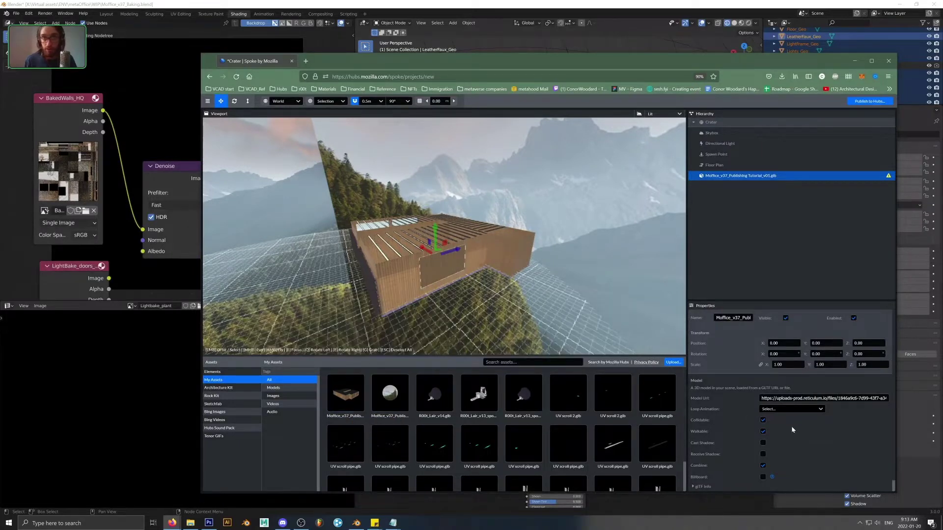
click(825, 398)
key(ctrl+a)
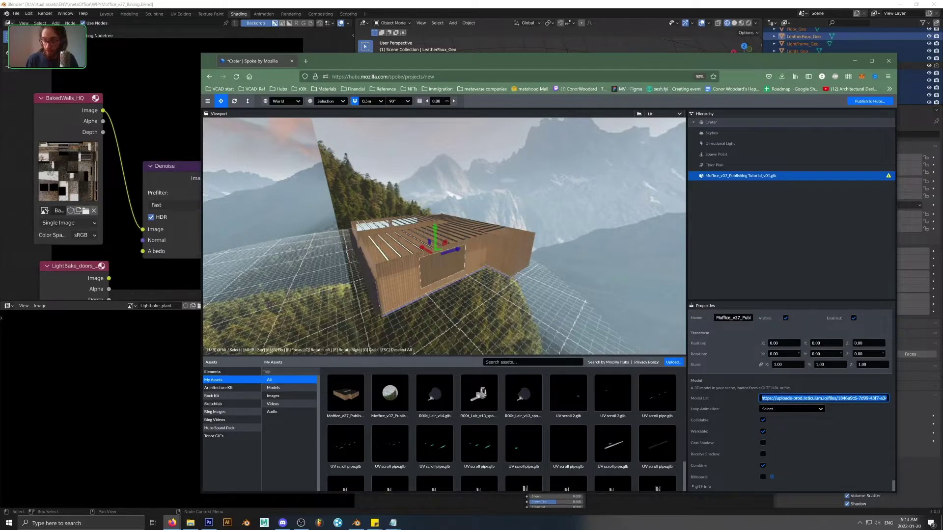
text(https://uploads-prod.reticulum.io/files/65f39b69-b0a2-4d14-808b-0554294c84ed.glb)
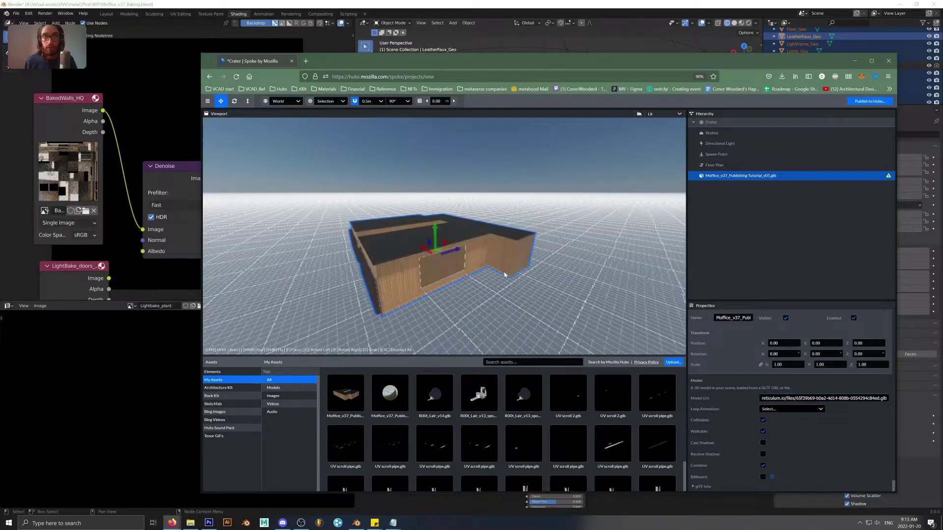
Step: Examine the updated office model in Spoke from outside and inside the hallway
drag(456, 280, 580, 246)
scroll(540, 246, up, 5)
middle_drag(537, 246, 435, 280)
scroll(435, 280, up, 3)
mouse_move(436, 279)
mouse_down()
mouse_move(407, 266)
mouse_move(429, 272)
mouse_up()
Step: Switch to Blender, select only the Skydome and inspect it with its landscape texture displayed
key(alt+Tab)
click(463, 161)
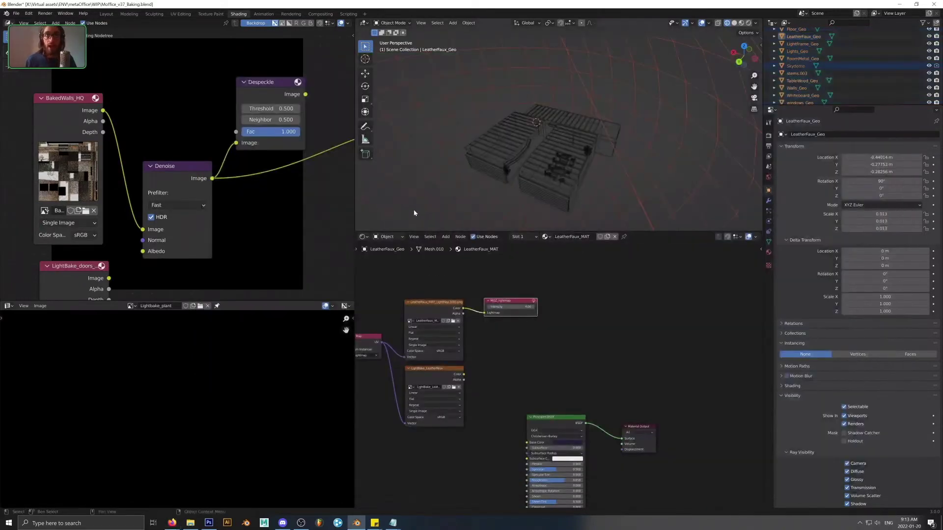
middle_drag(521, 206, 473, 179)
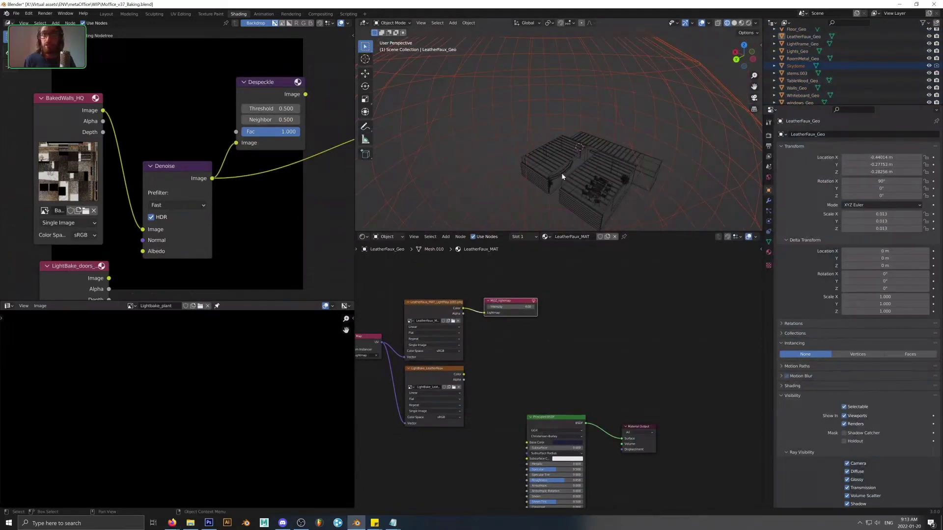
mouse_move(536, 173)
middle_down()
mouse_move(519, 163)
mouse_move(558, 133)
middle_up()
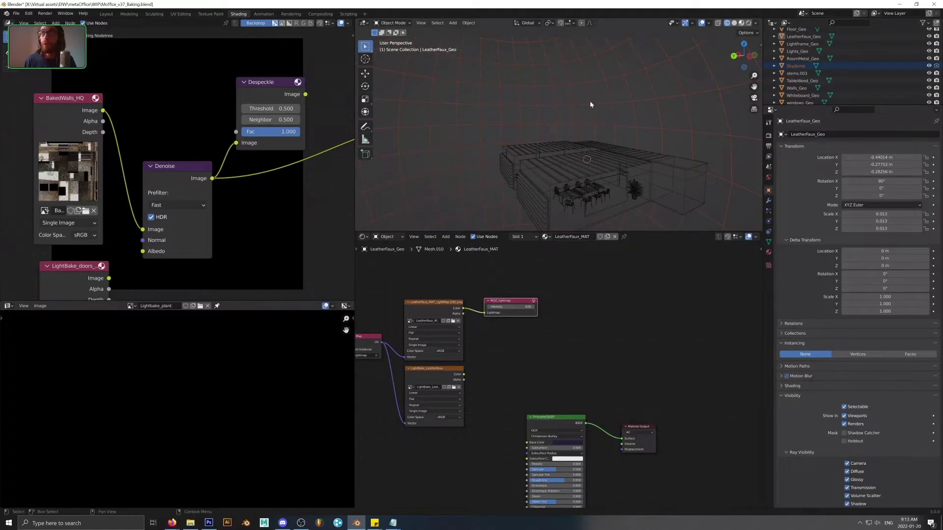
key(KP_5)
key(z)
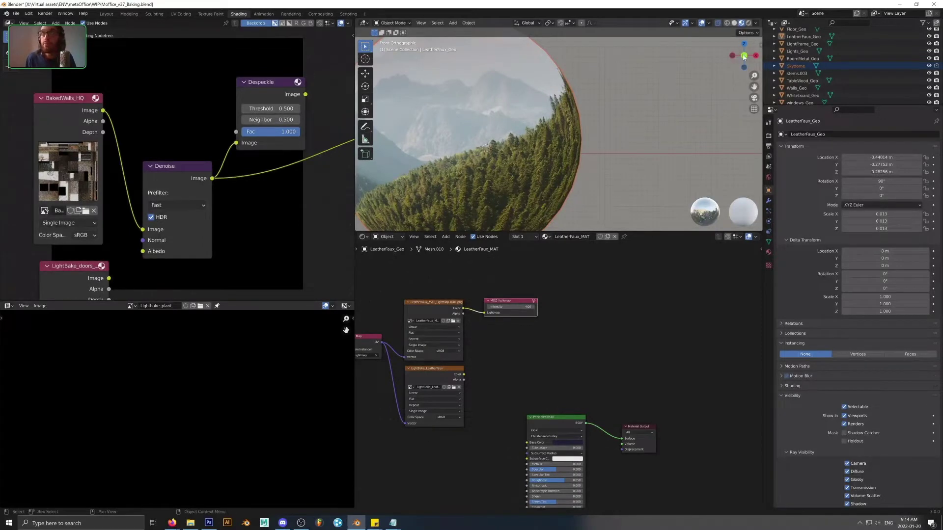
middle_drag(621, 168, 564, 129)
Step: Switch to Spoke and examine the office model's exterior, hallway, meeting room and roof
key(alt+Tab)
scroll(490, 256, down, 6)
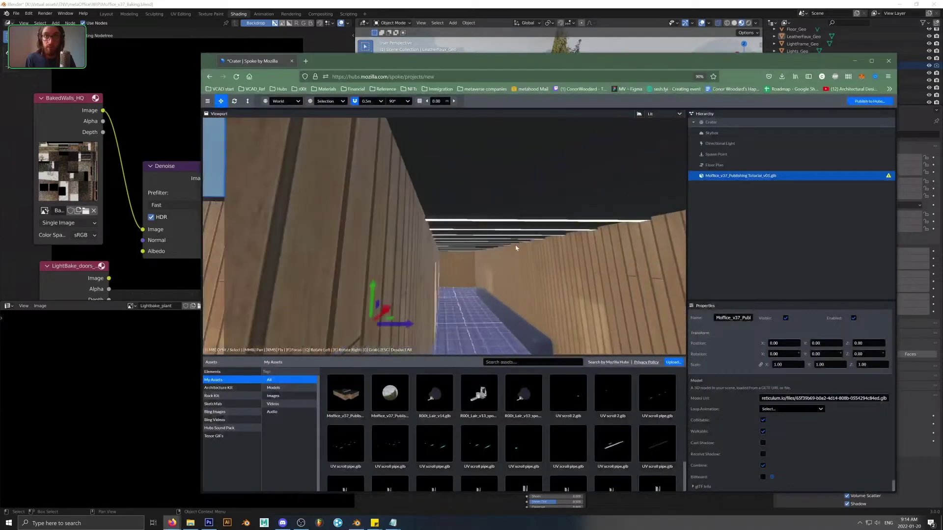
drag(484, 236, 356, 266)
scroll(464, 275, up, 4)
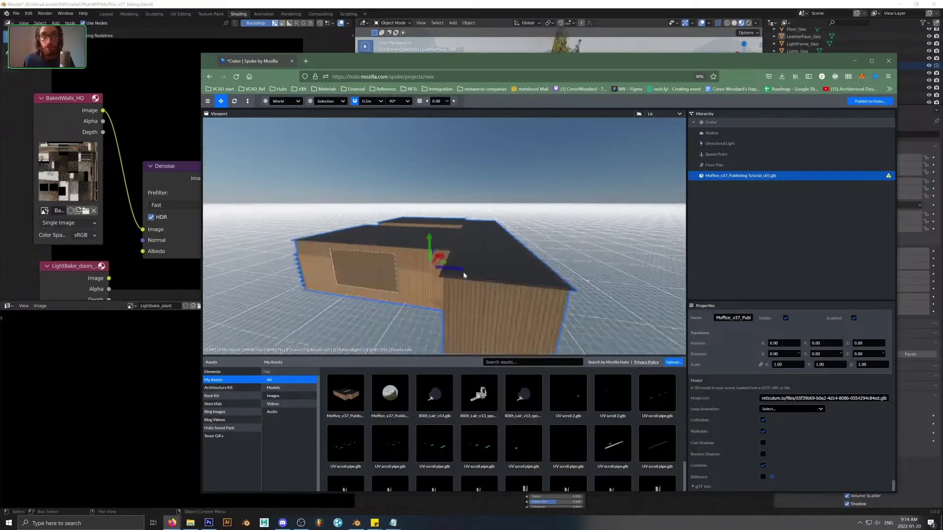
scroll(463, 275, up, 6)
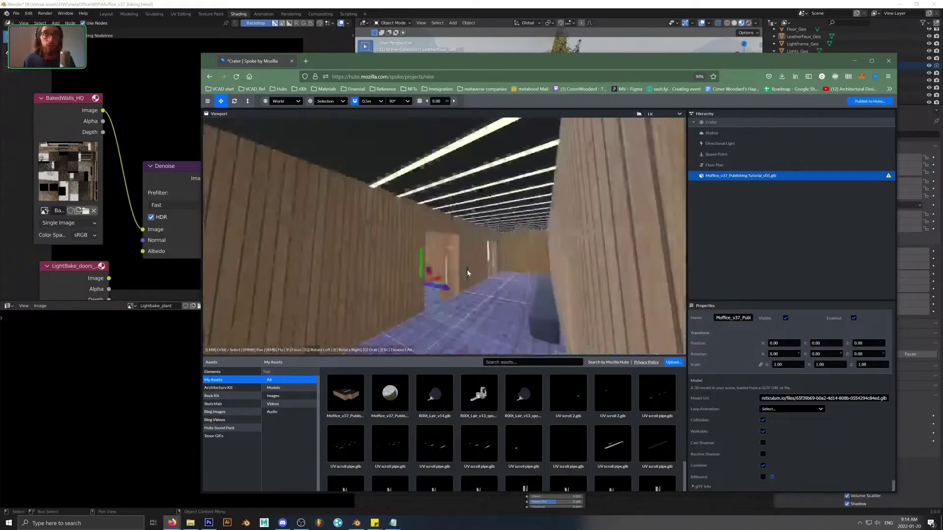
drag(446, 261, 501, 254)
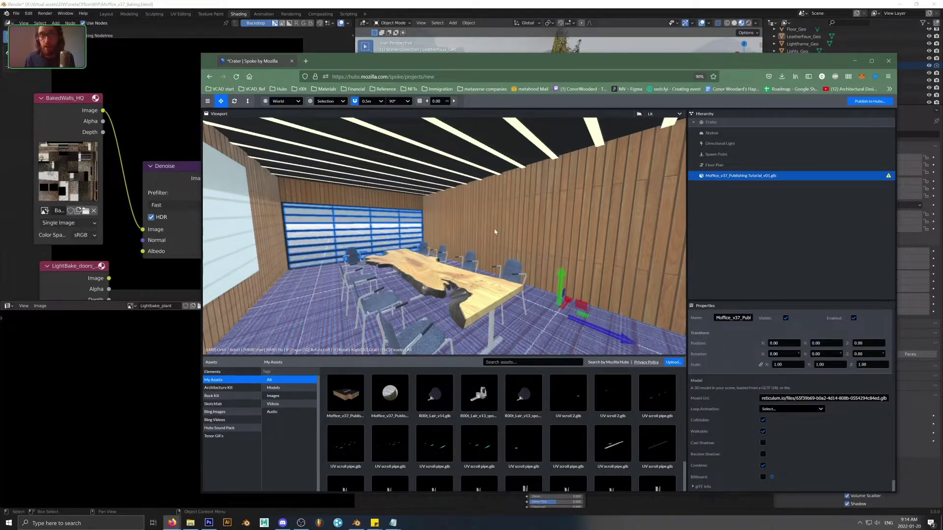
scroll(482, 243, down, 5)
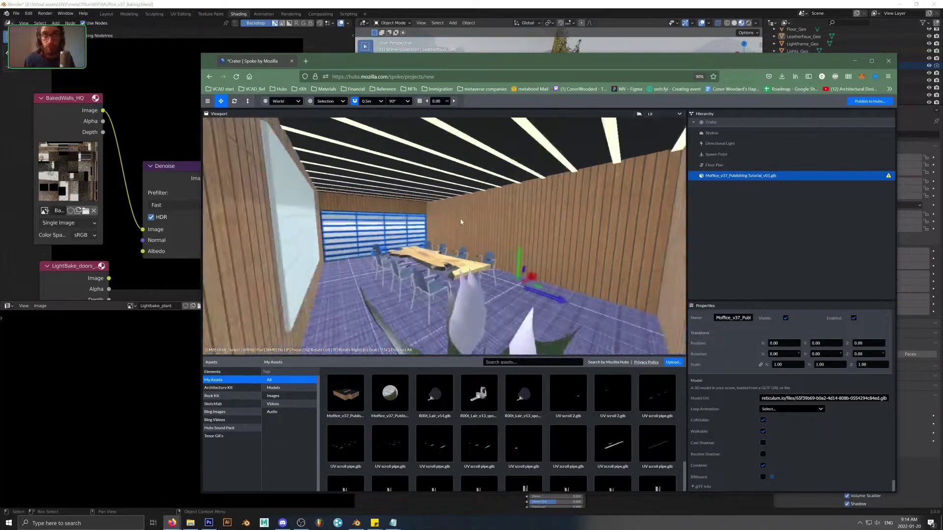
scroll(482, 246, up, 5)
drag(464, 243, 490, 276)
scroll(487, 273, down, 5)
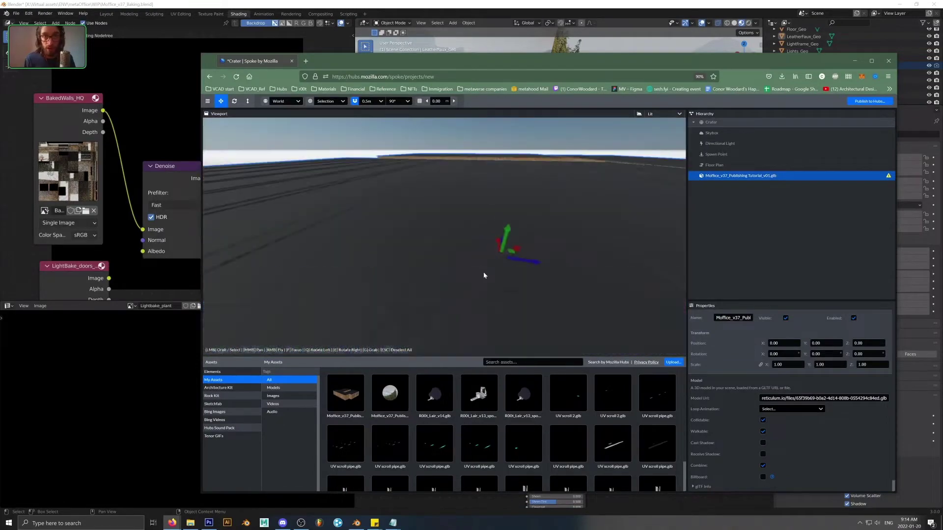
scroll(425, 428, down, 1)
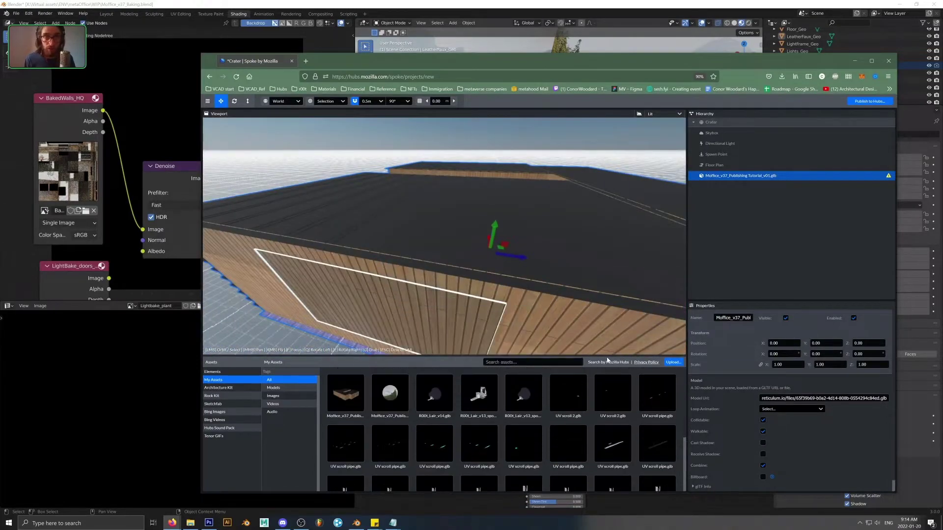
Step: Upload ForestMountains_v2.glb from the Skydomes folder of Virtual assets and place it at the scene origin
click(673, 362)
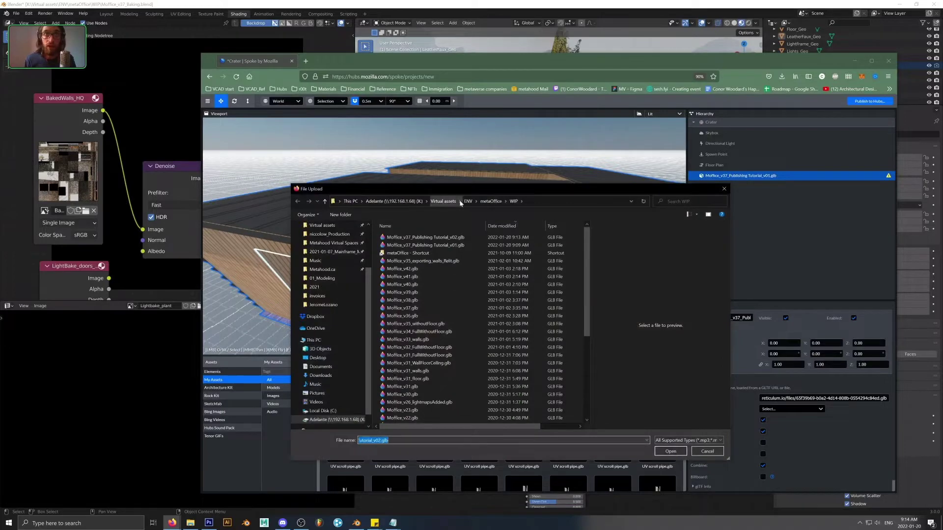
click(443, 202)
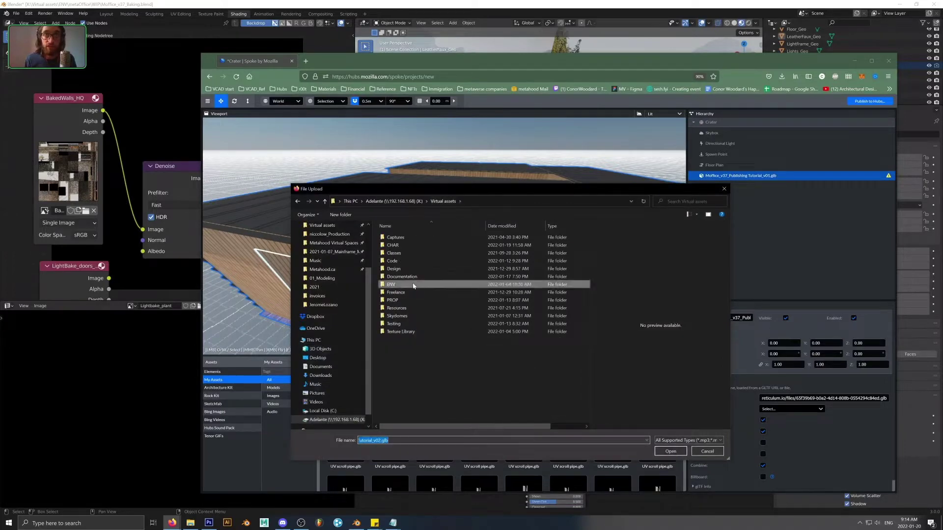
double_click(408, 316)
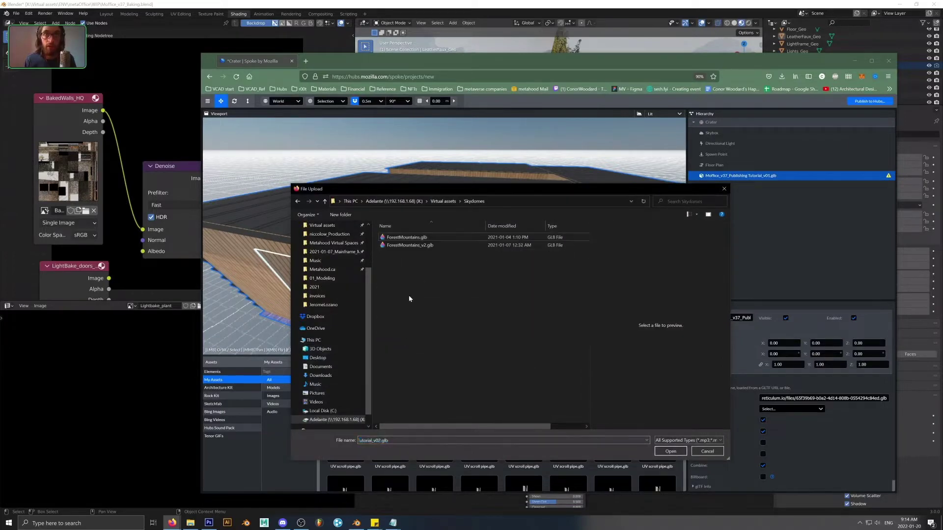
click(425, 238)
click(425, 245)
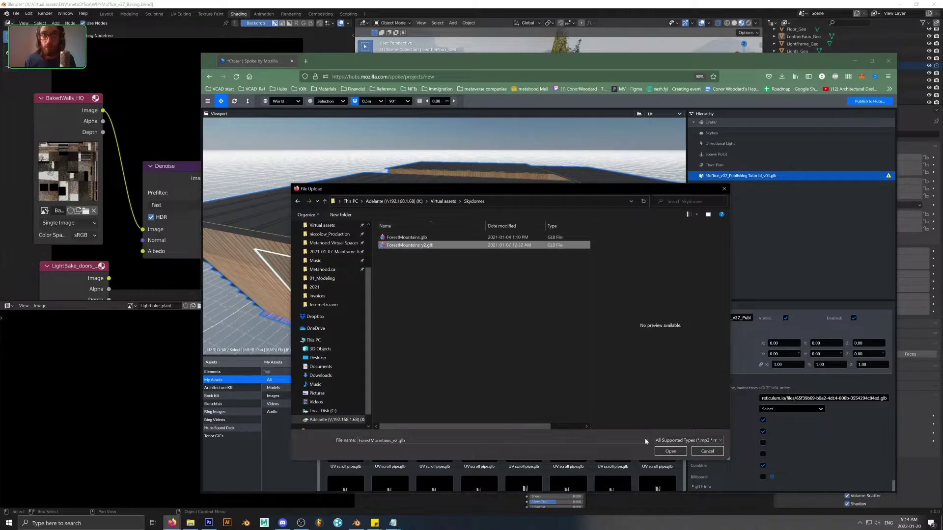
click(671, 452)
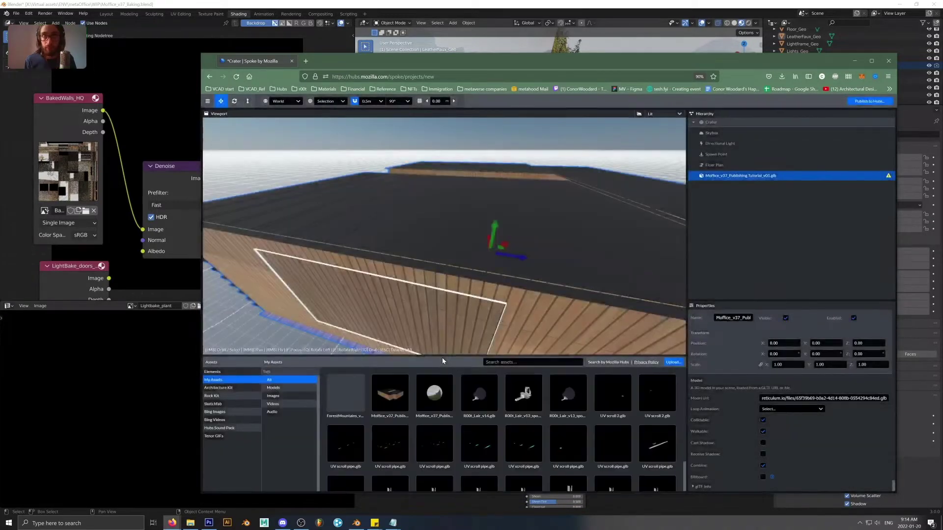
right_click(349, 396)
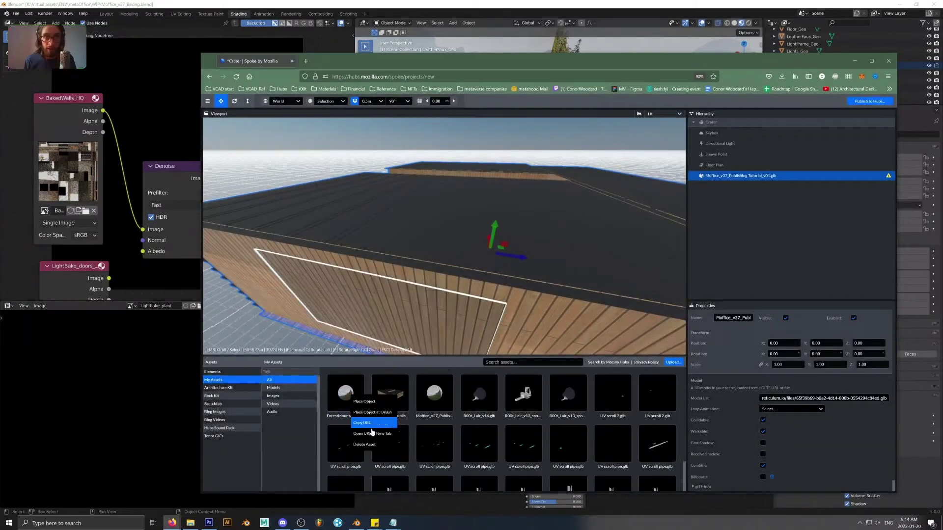
click(373, 412)
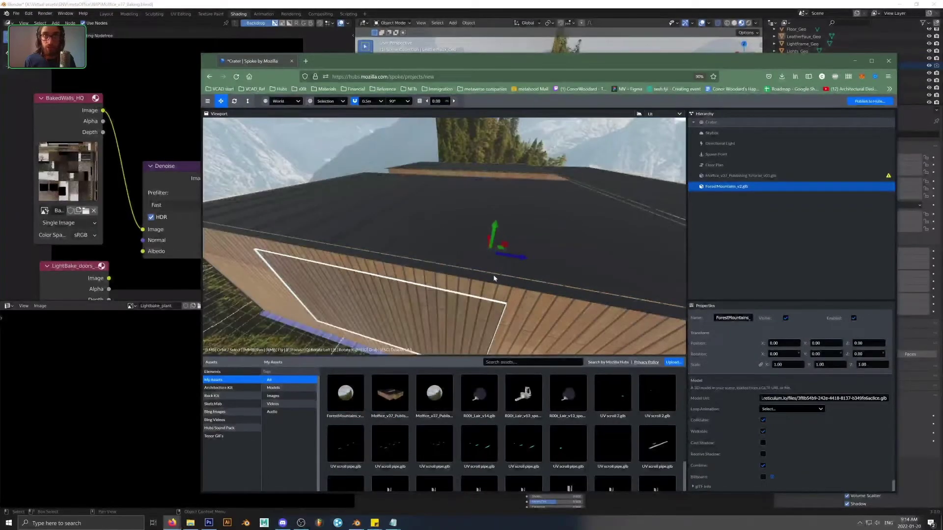
Step: Examine the office against the forest-mountain skydome from outside and from within the meeting room
scroll(539, 295, down, 6)
drag(545, 264, 572, 204)
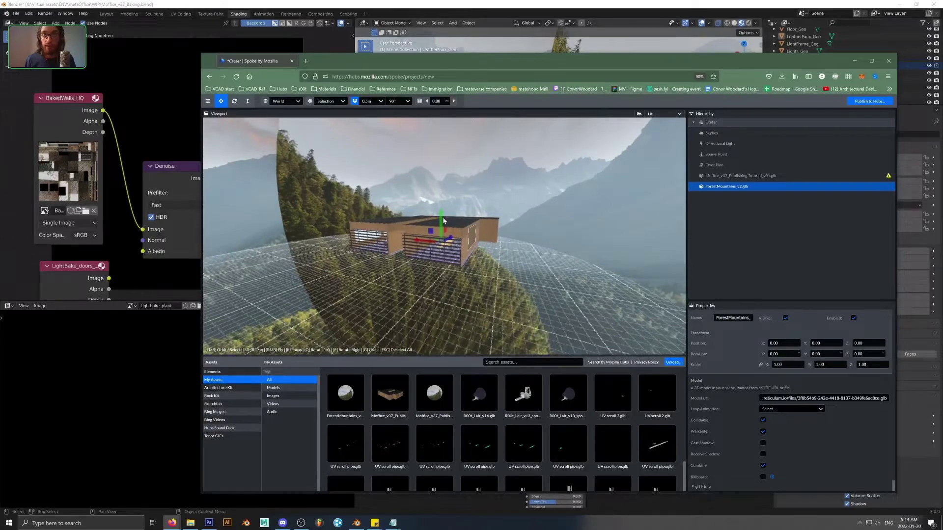
scroll(444, 221, up, 5)
scroll(450, 231, down, 5)
drag(453, 235, 541, 246)
scroll(531, 275, up, 3)
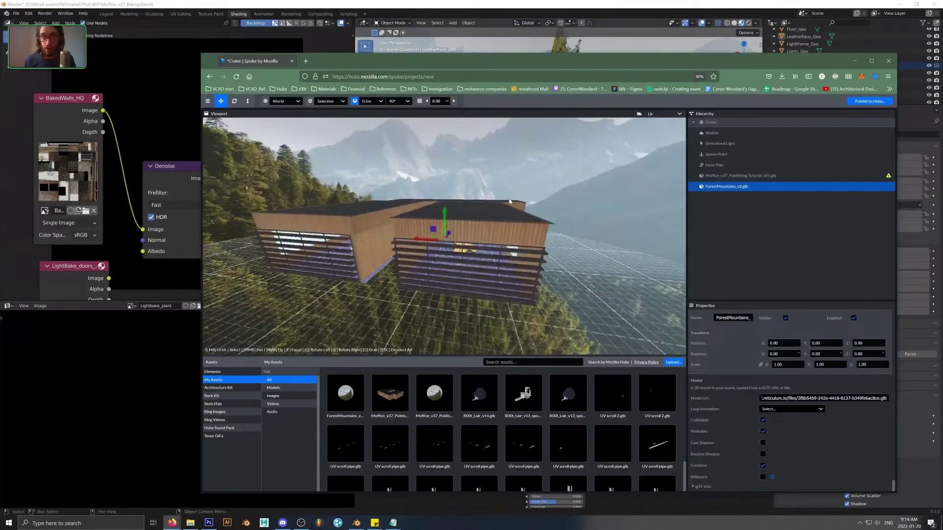
drag(509, 201, 471, 275)
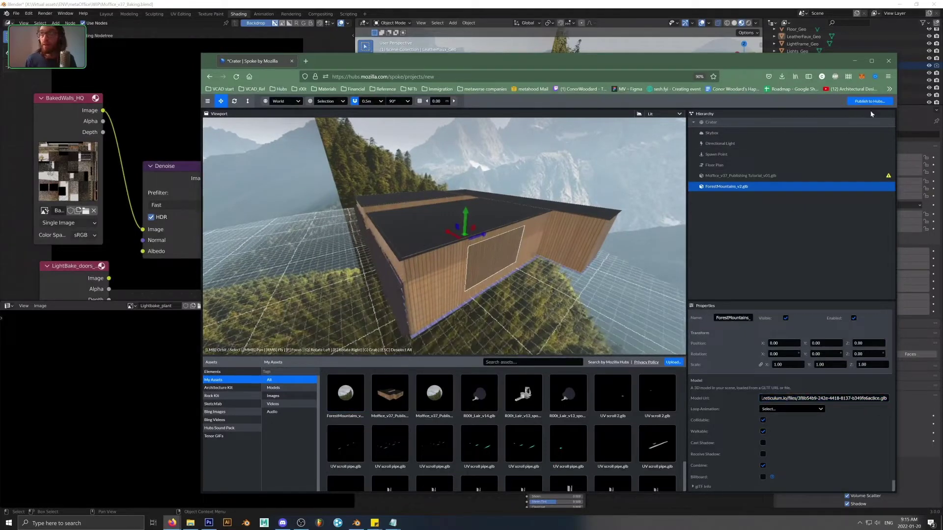
drag(428, 260, 536, 270)
scroll(407, 225, up, 5)
scroll(508, 254, up, 3)
scroll(508, 253, up, 3)
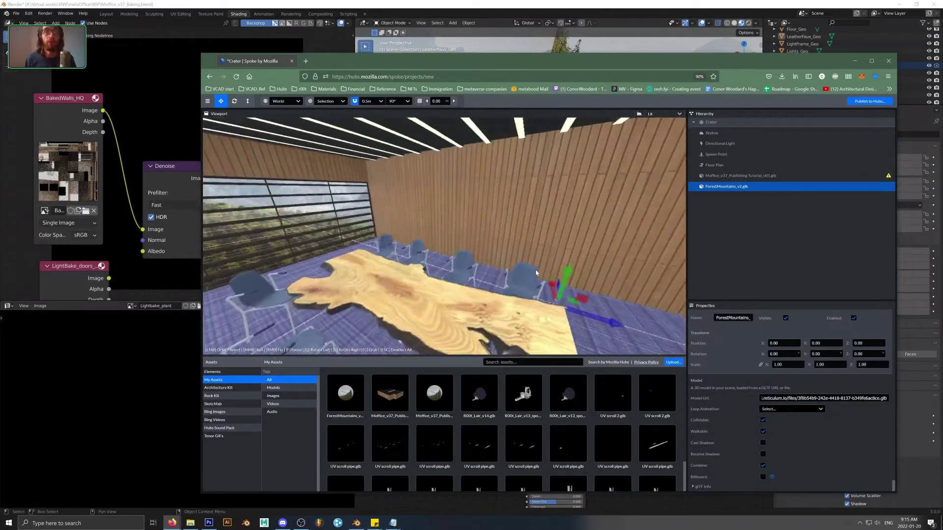
scroll(534, 277, down, 2)
scroll(535, 277, up, 2)
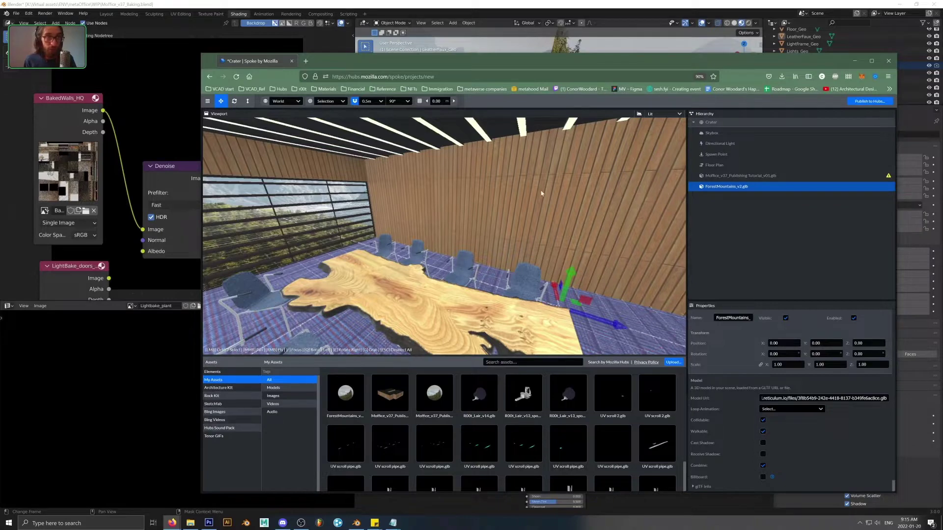
Step: Place Stairs_2x2x1.5_Base from the Architecture Kit in the meeting room and move it beside the slatted window at X -1.00, Z -9.00
click(235, 388)
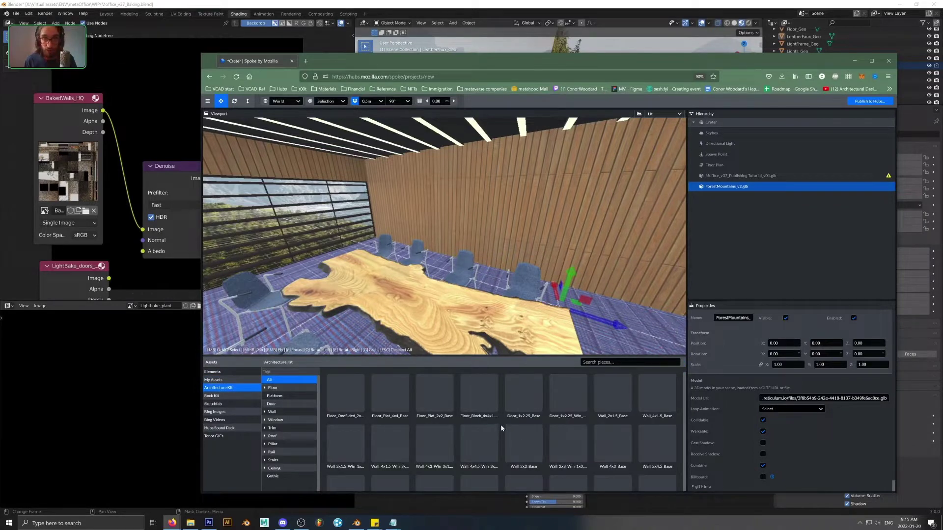
scroll(501, 431, down, 10)
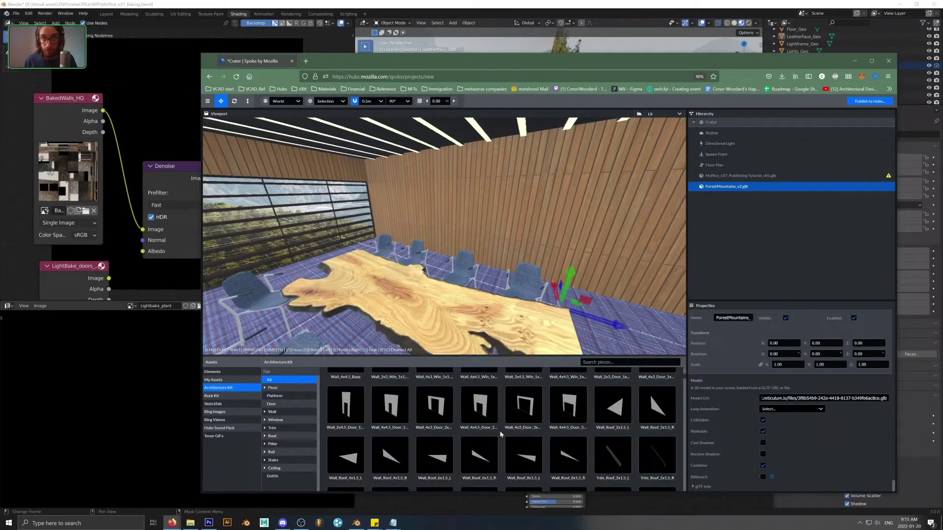
scroll(505, 433, down, 8)
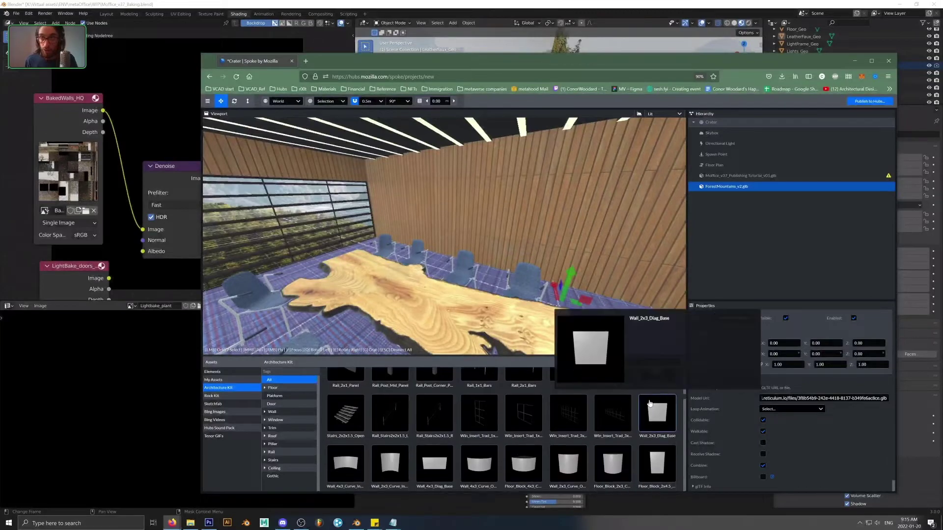
scroll(501, 464, down, 1)
drag(613, 390, 295, 327)
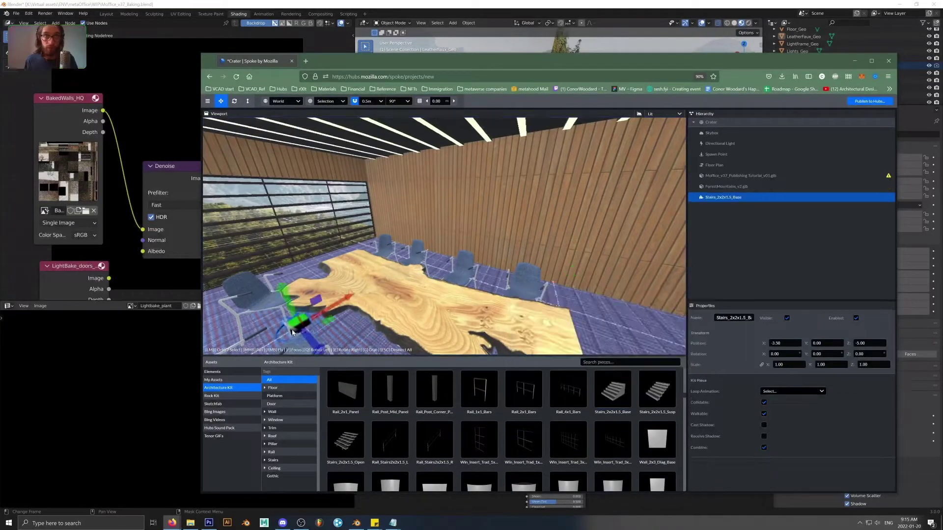
drag(338, 305, 403, 273)
drag(403, 273, 440, 295)
mouse_move(427, 255)
mouse_down()
mouse_move(434, 243)
mouse_move(439, 249)
mouse_up()
drag(345, 284, 390, 293)
Step: Look through the Architecture Kit's trims, pillars, rails, roof corners, walls and window inserts
scroll(561, 439, down, 1)
scroll(560, 438, down, 8)
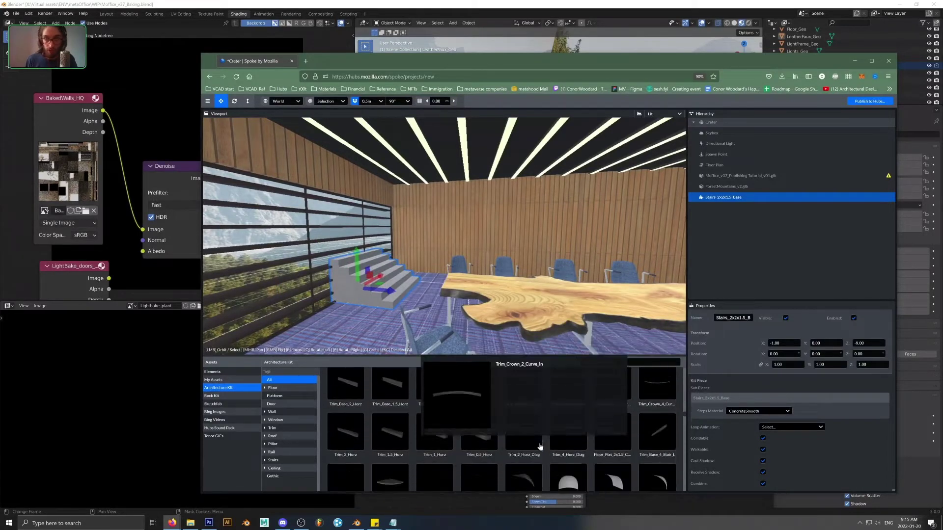
scroll(545, 445, down, 3)
scroll(540, 443, down, 5)
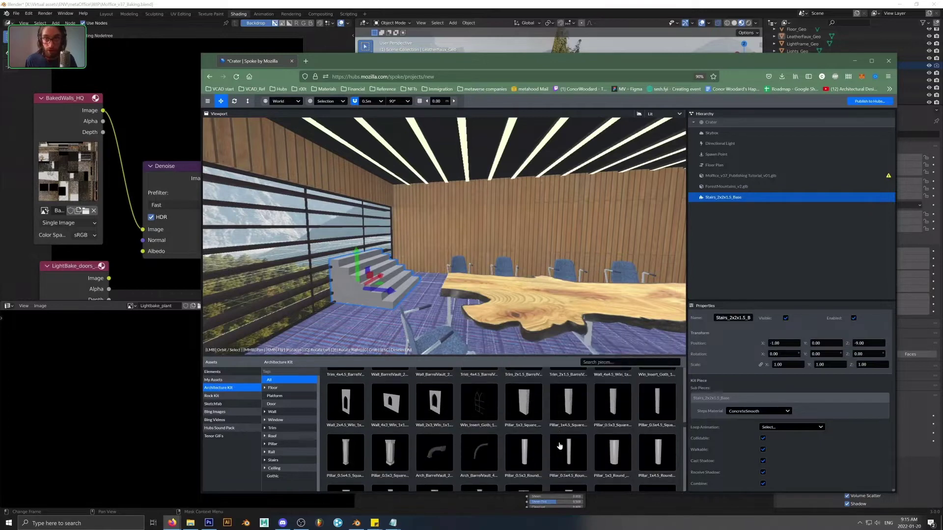
scroll(515, 432, down, 1)
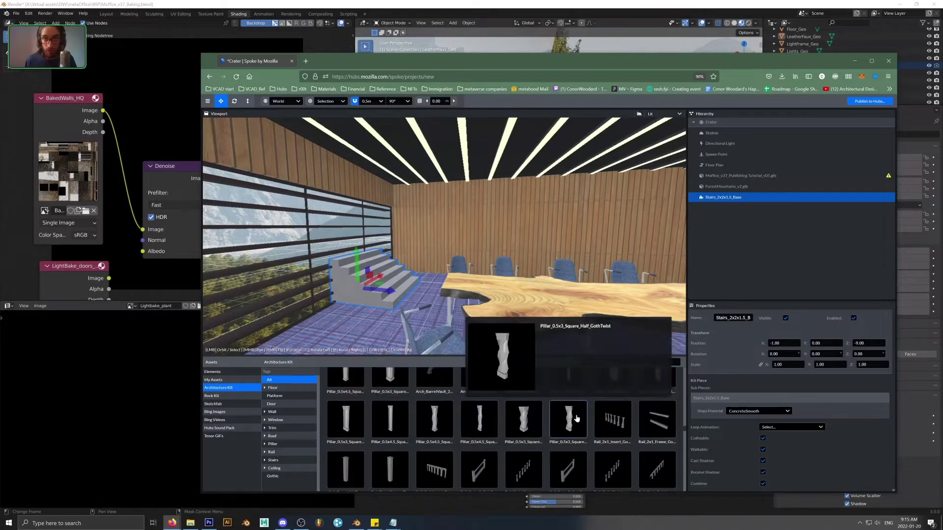
scroll(565, 428, down, 5)
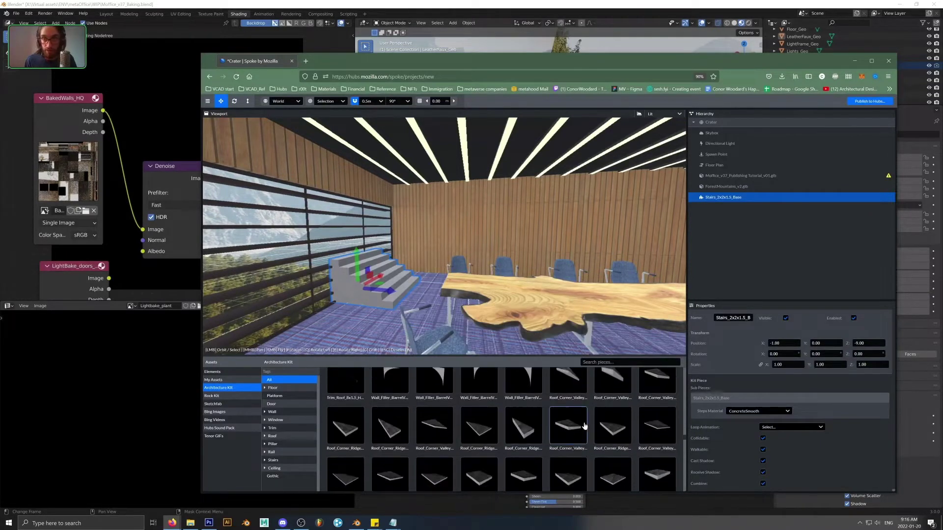
scroll(541, 435, down, 5)
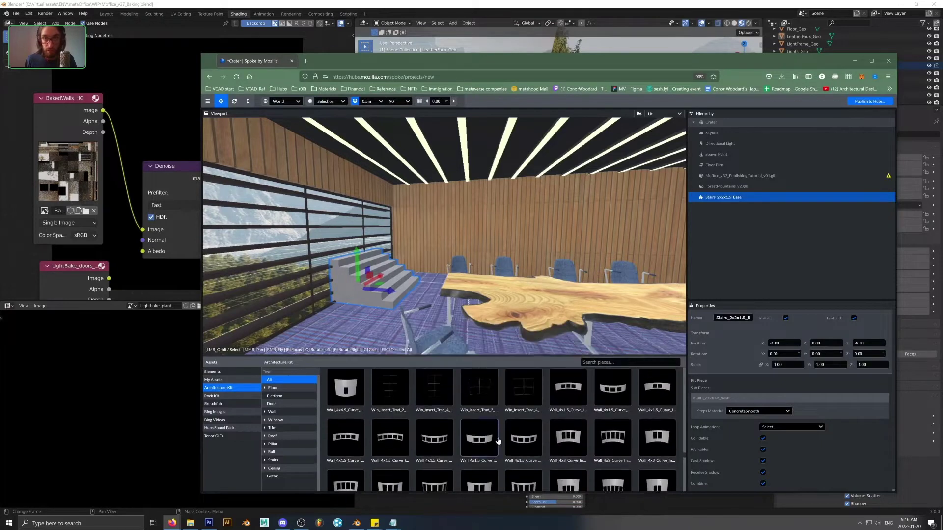
scroll(531, 442, down, 5)
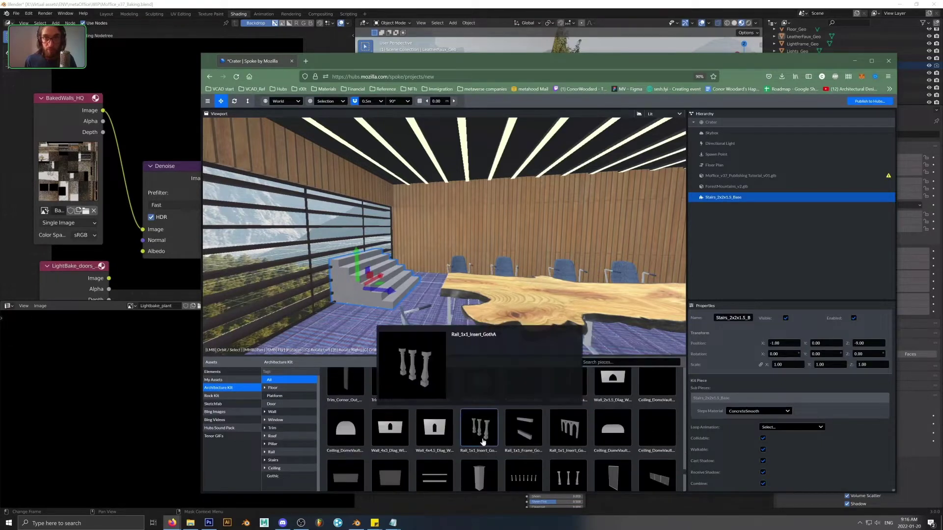
scroll(455, 450, down, 3)
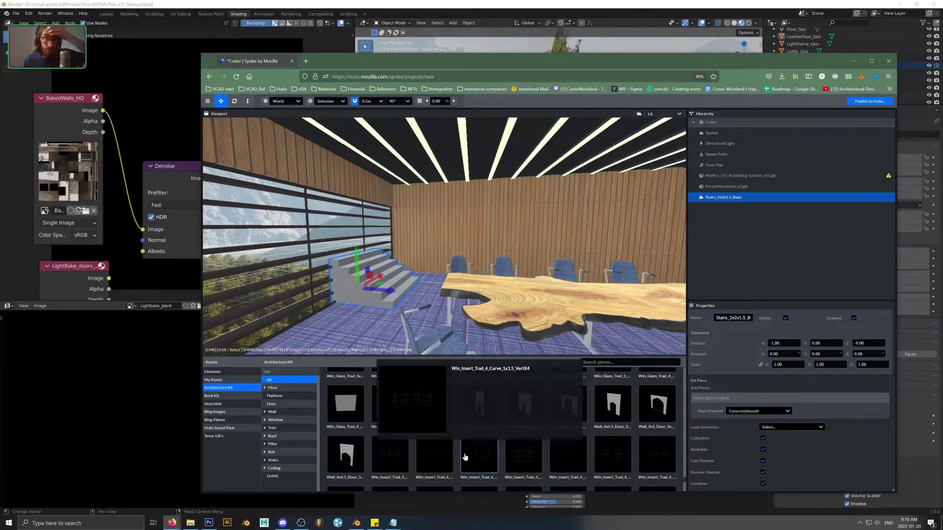
scroll(473, 461, up, 2)
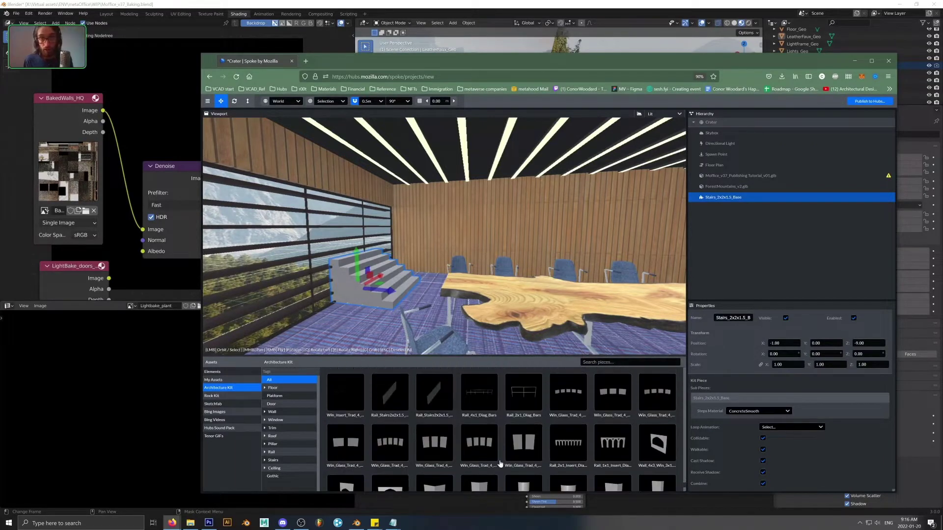
scroll(581, 455, down, 8)
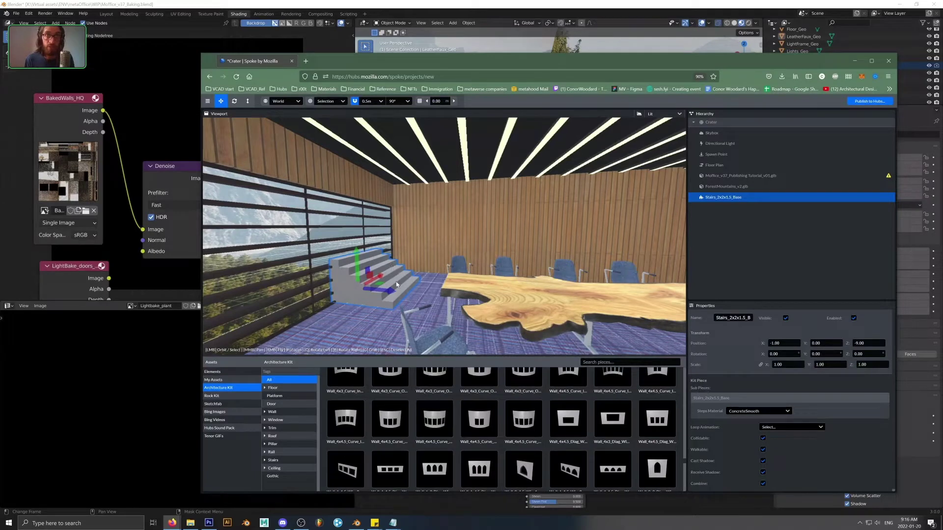
Step: Delete the stairs from the meeting room and filter the Architecture Kit to Wall pieces
key(Delete)
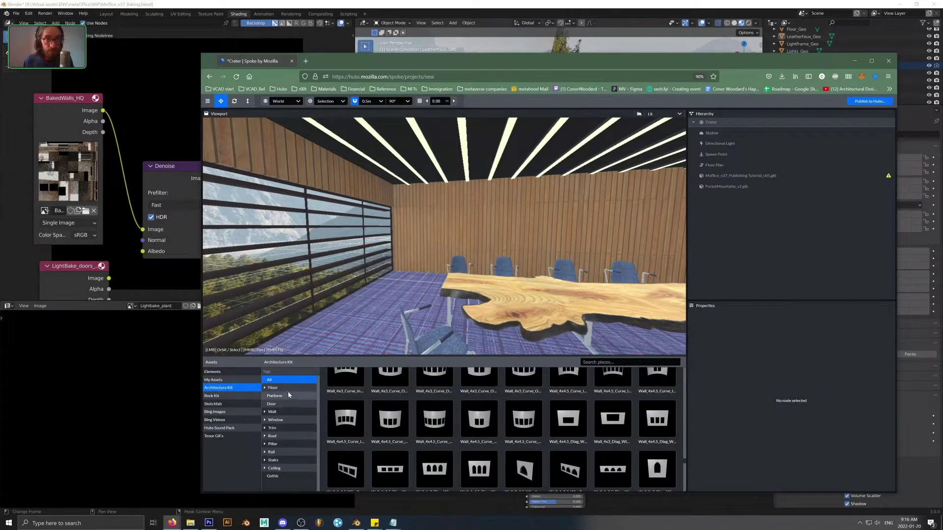
click(273, 414)
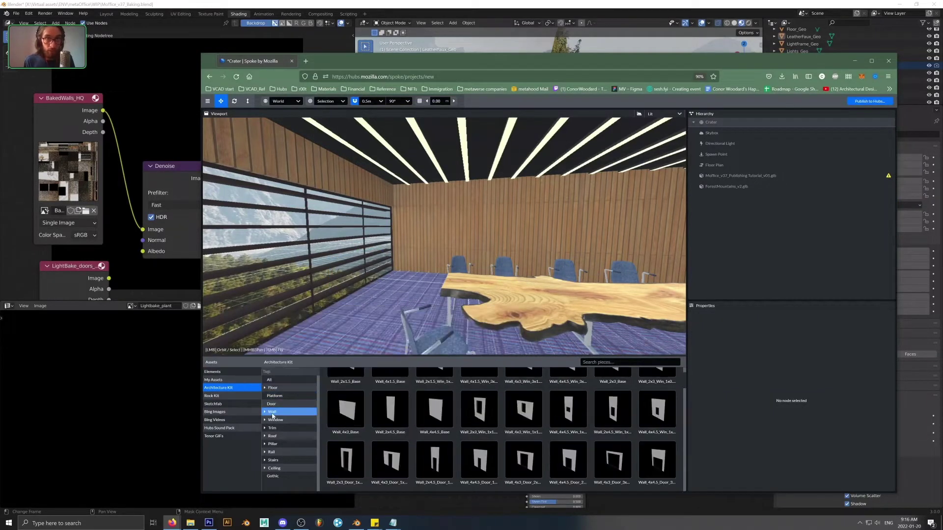
scroll(531, 453, down, 4)
scroll(511, 433, up, 3)
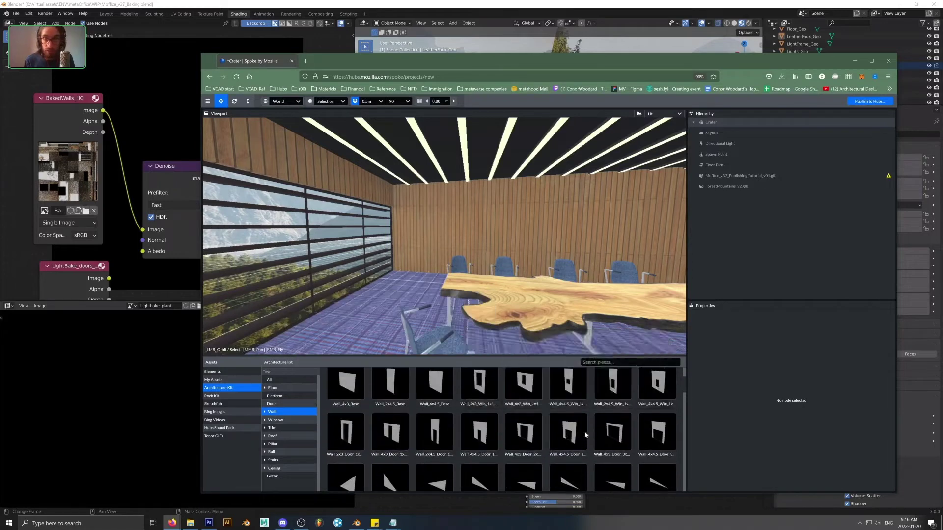
scroll(630, 427, up, 1)
Step: Place Rock_G from the Rock Kit on the meeting room floor and scale it uniformly to 0.30
click(216, 396)
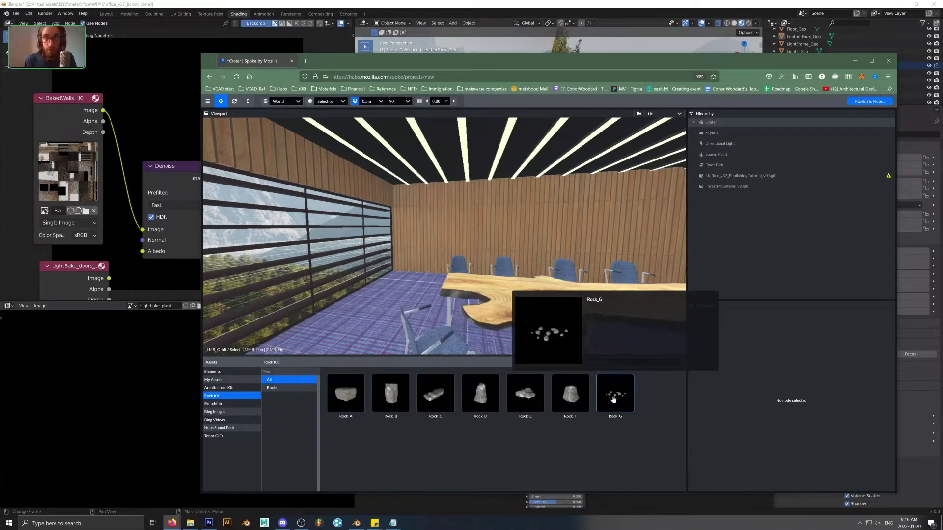
drag(380, 334, 379, 330)
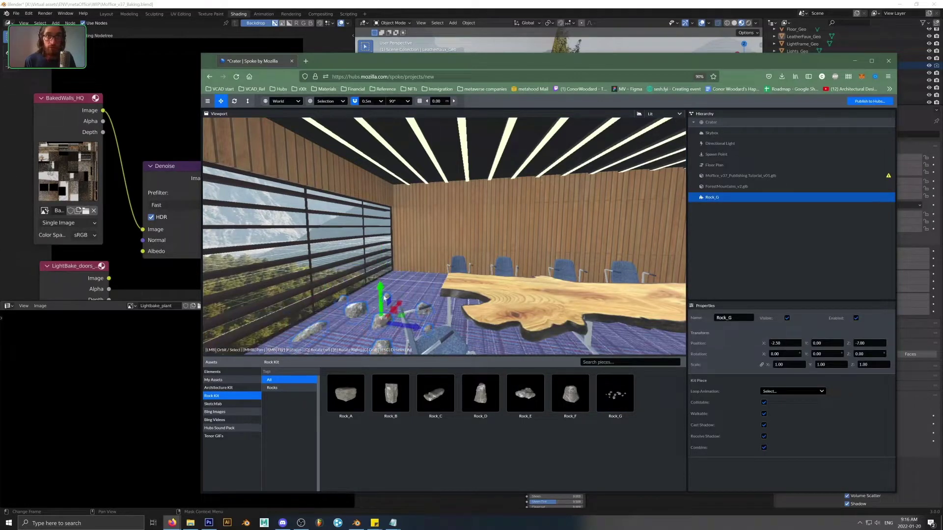
key(y)
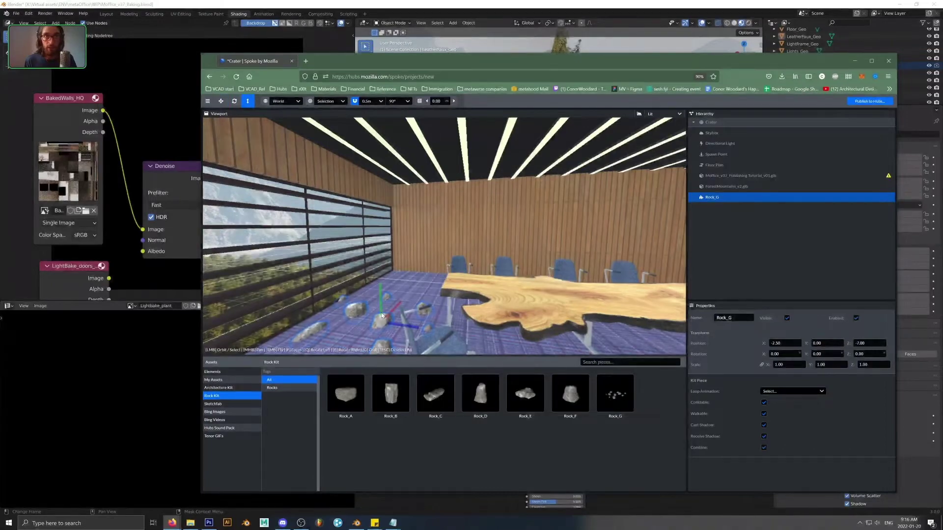
drag(383, 320, 371, 351)
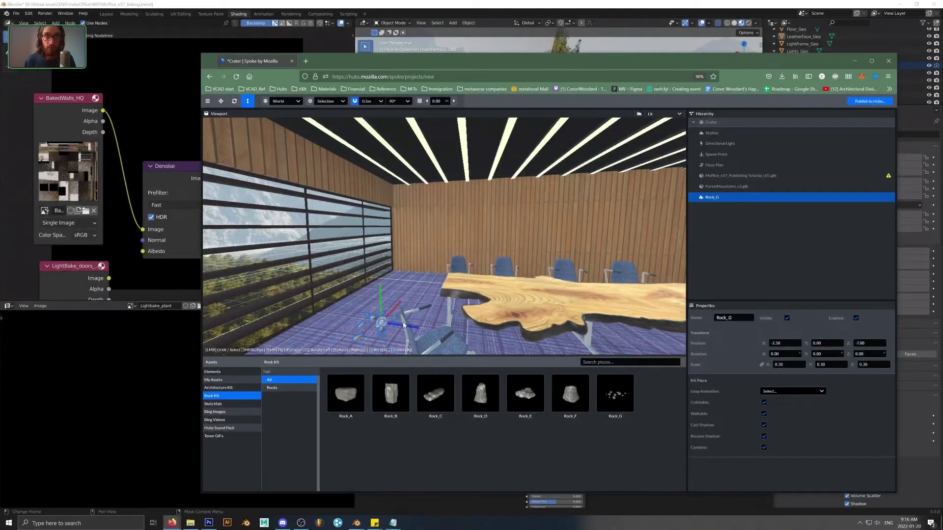
Step: Move the small rocks onto the wooden table at Y 1.071, Z -4.50, inspect them and remove them from the scene
drag(385, 316, 500, 259)
scroll(540, 292, up, 3)
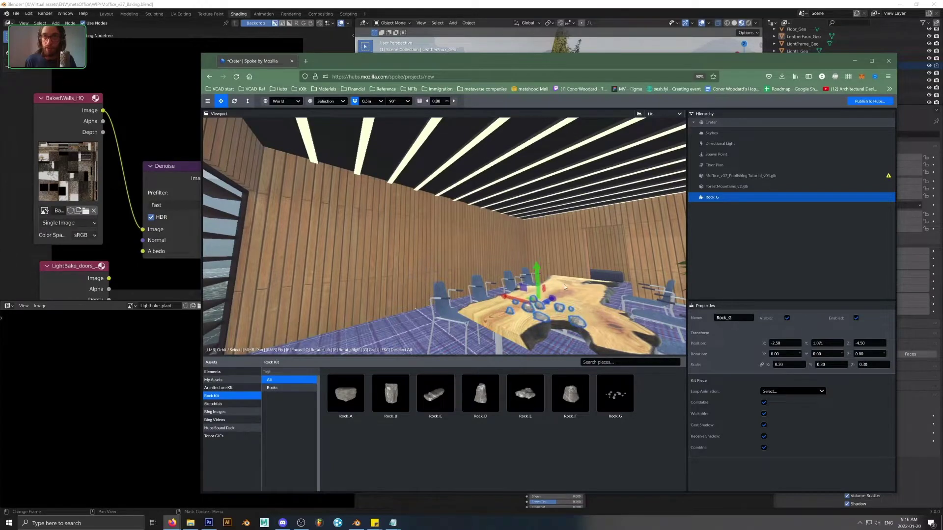
key(f)
key(Escape)
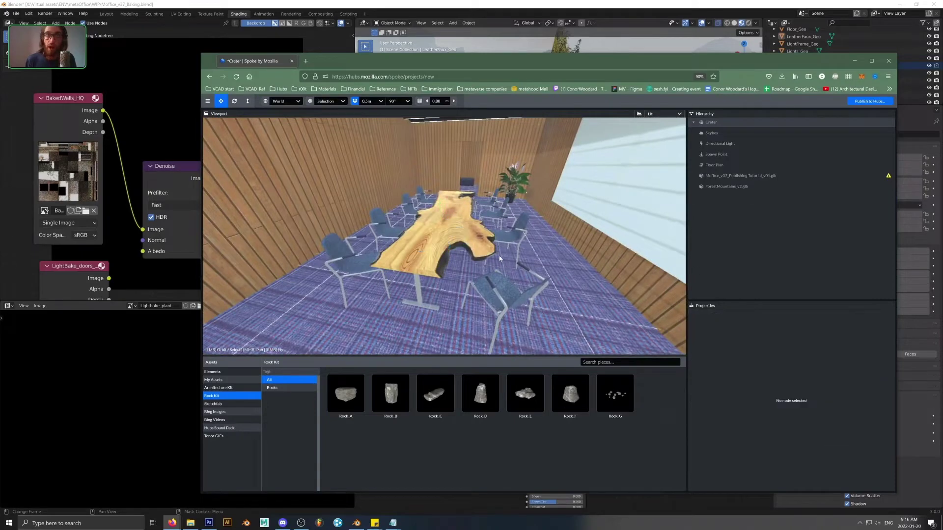
Step: Browse the Sketchfab model library and preview several of its models
click(212, 404)
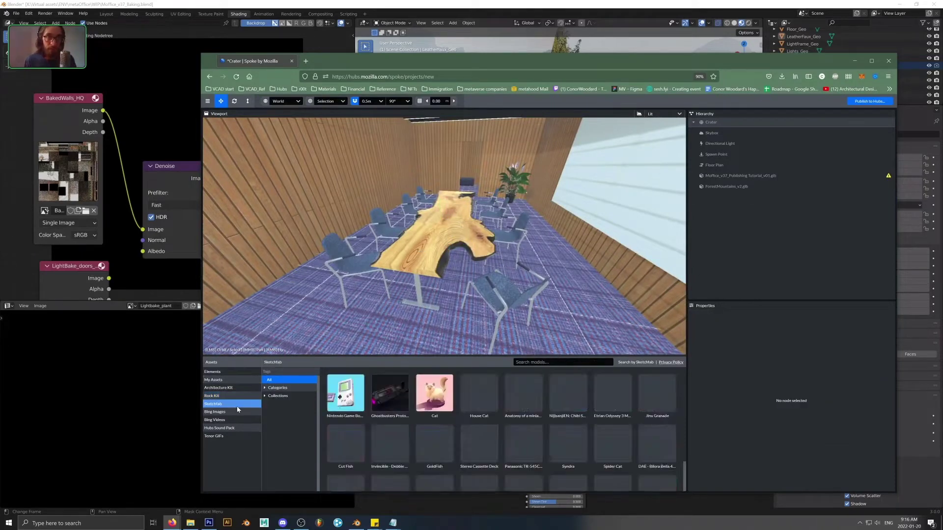
scroll(584, 443, down, 2)
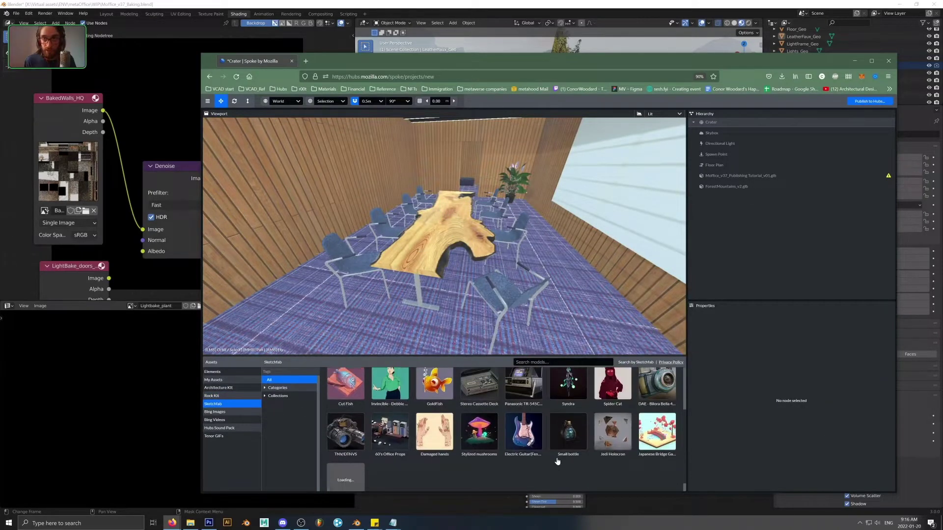
scroll(443, 456, up, 2)
mouse_move(443, 455)
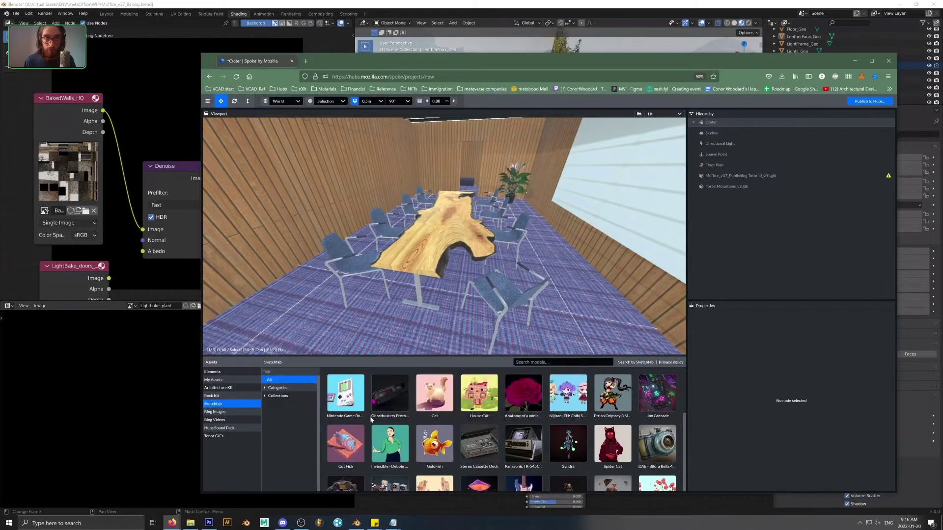
mouse_move(528, 397)
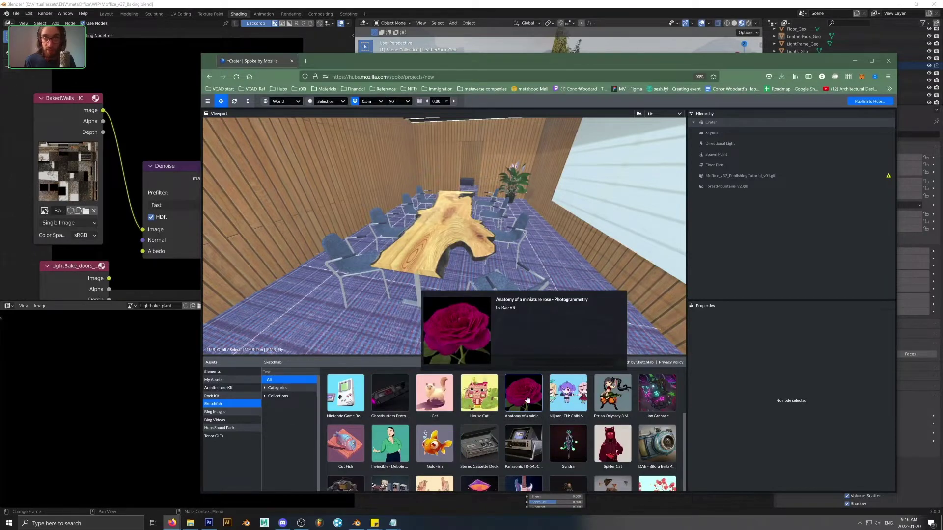
scroll(528, 400, down, 5)
mouse_move(524, 460)
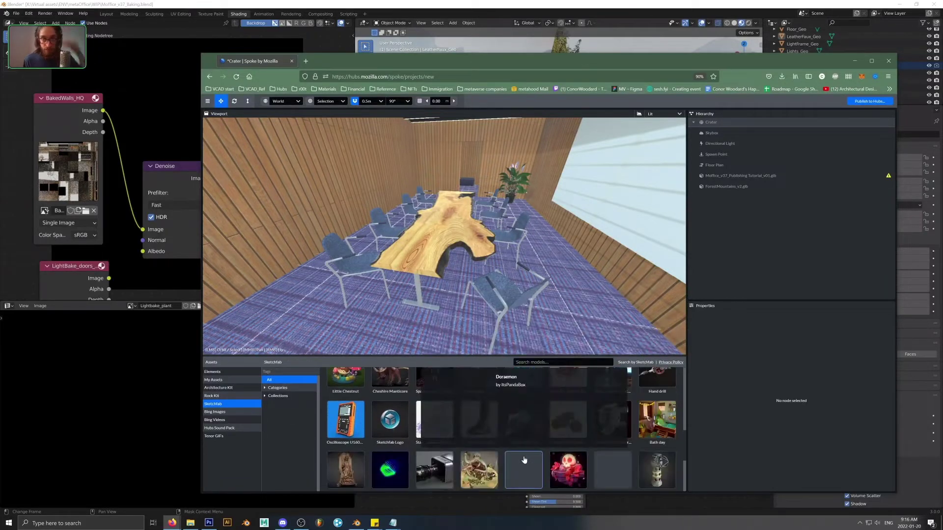
scroll(523, 459, down, 5)
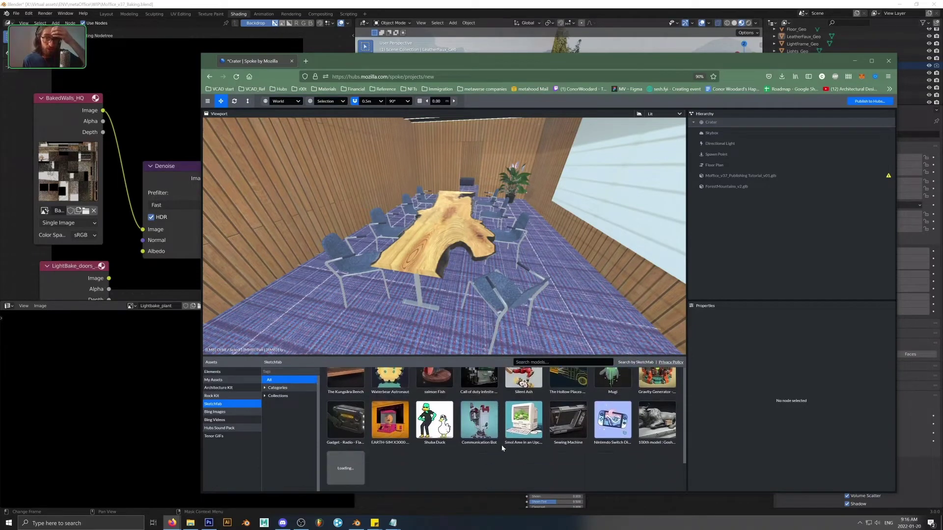
scroll(506, 445, down, 3)
mouse_move(569, 443)
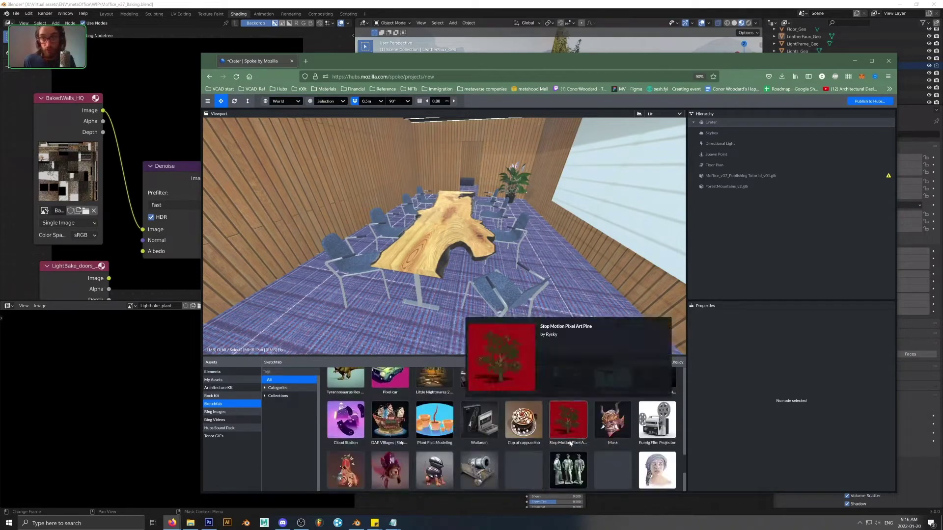
mouse_move(504, 445)
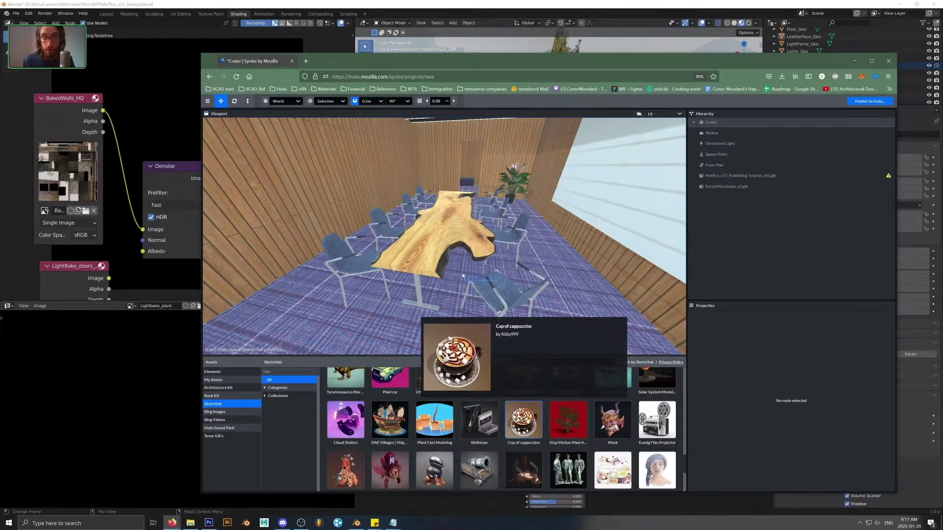
Step: Place the Cup of cappuccino model on the wooden table and raise it to Y 1.019 so it rests on the surface
drag(427, 250, 430, 248)
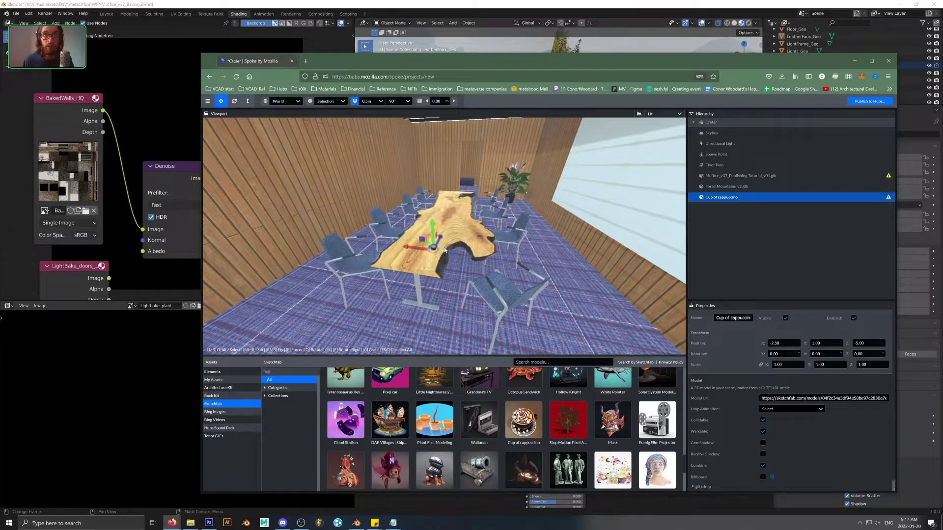
scroll(444, 255, down, 6)
drag(495, 275, 519, 242)
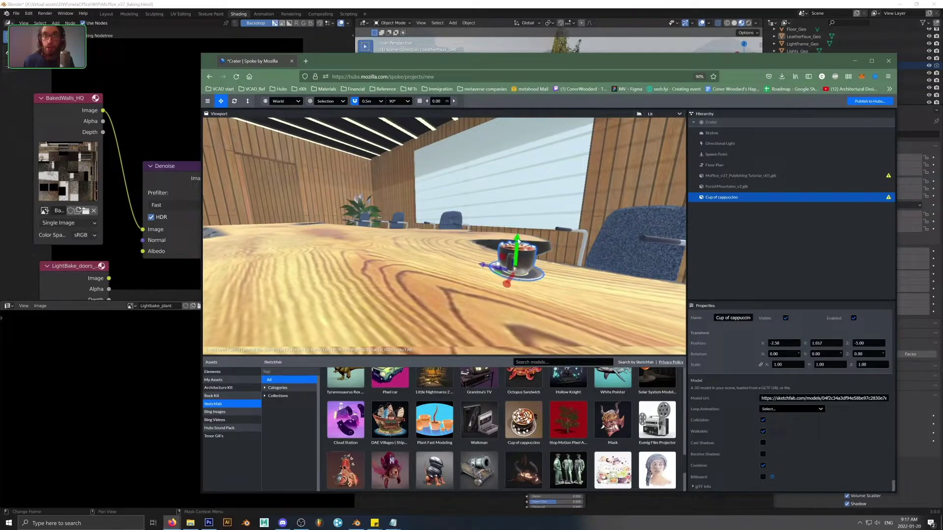
drag(575, 246, 491, 250)
key(y)
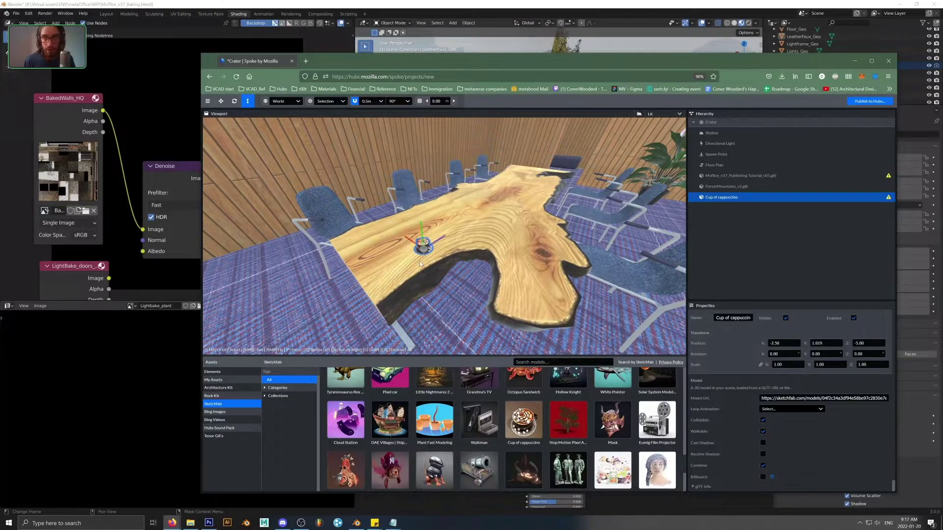
scroll(502, 240, down, 3)
drag(461, 259, 316, 339)
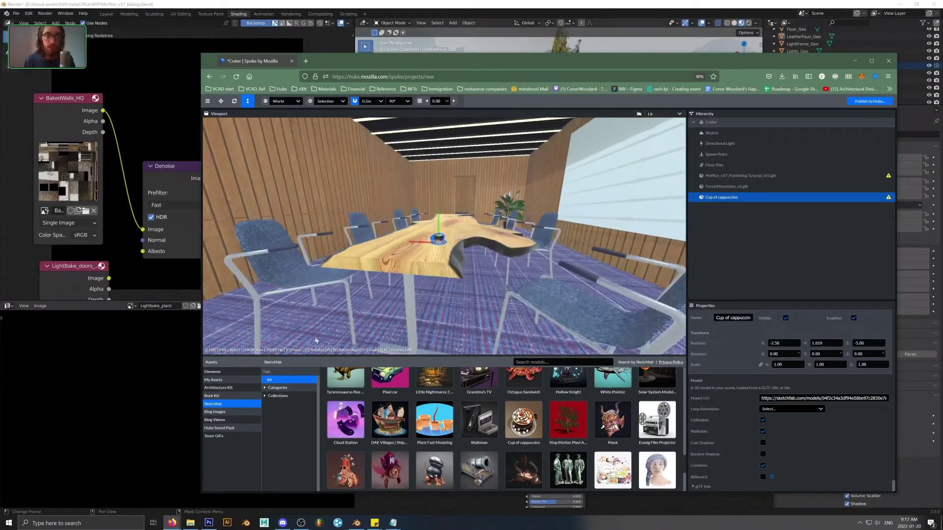
Step: Open the Elements library and look through its lights and other scene elements
click(230, 372)
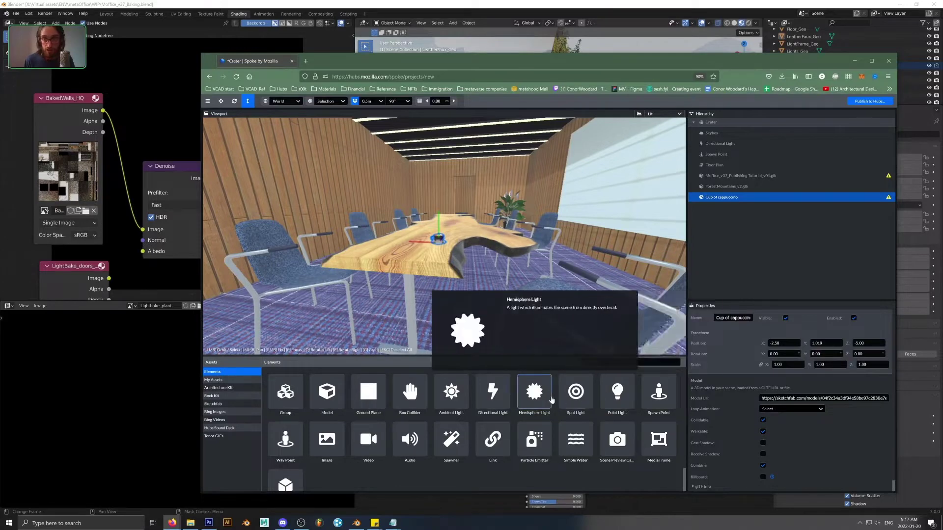
drag(515, 216, 536, 211)
scroll(536, 211, down, 5)
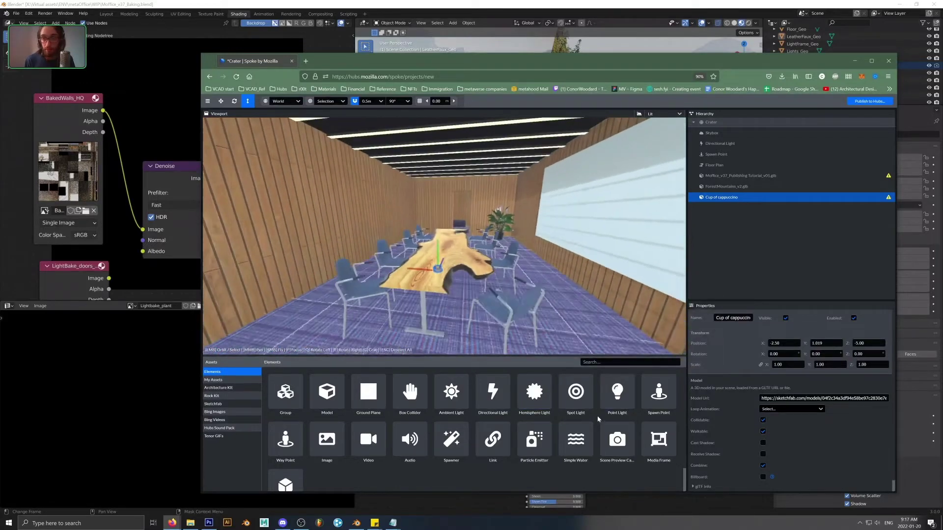
scroll(597, 416, down, 1)
scroll(612, 442, up, 1)
scroll(519, 261, down, 2)
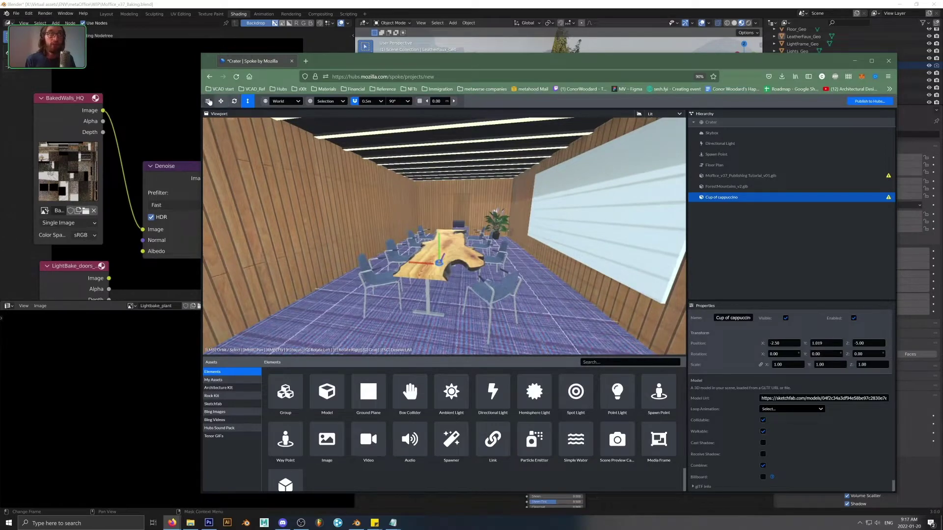
Step: Remove the office model, the forest mountain skydome and the cappuccino cup from the scene
key(ctrl+z)
key(ctrl+z)
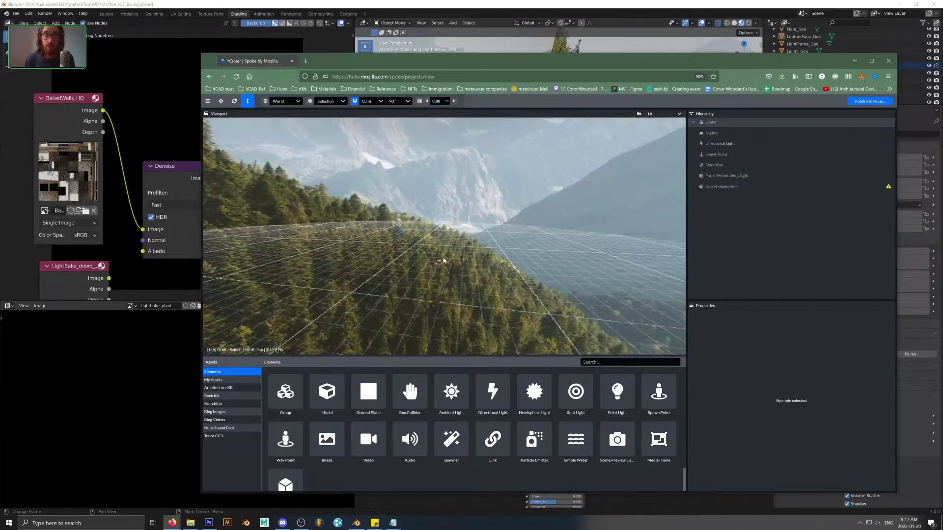
scroll(442, 262, down, 1)
key(ctrl+z)
key(ctrl+z)
key(ctrl+z)
key(ctrl+z)
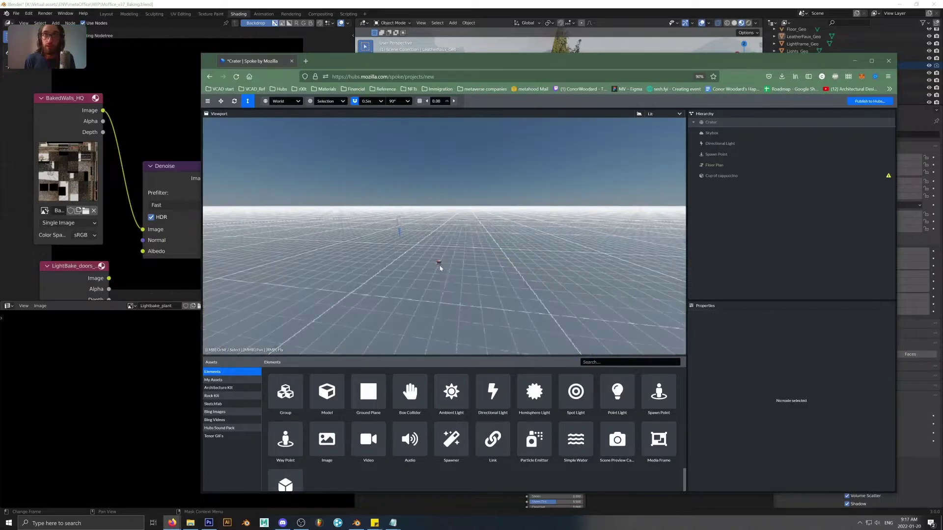
Step: Look through the Architecture Kit, Rock Kit, Sketchfab, My Assets and Elements libraries
click(227, 388)
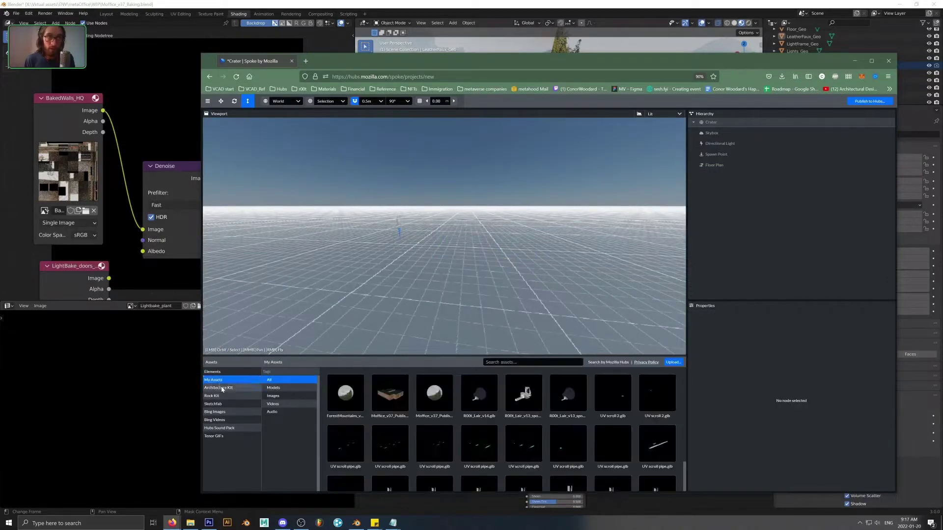
click(233, 396)
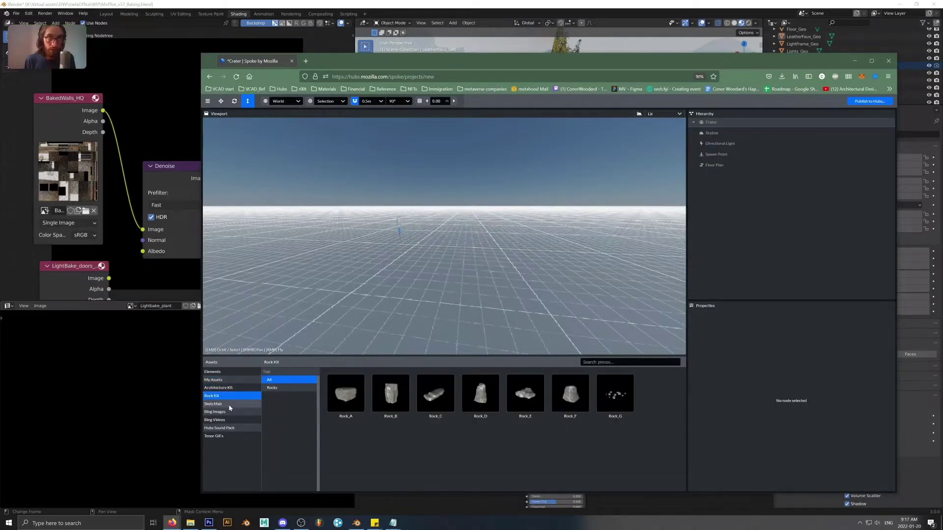
click(230, 404)
click(227, 388)
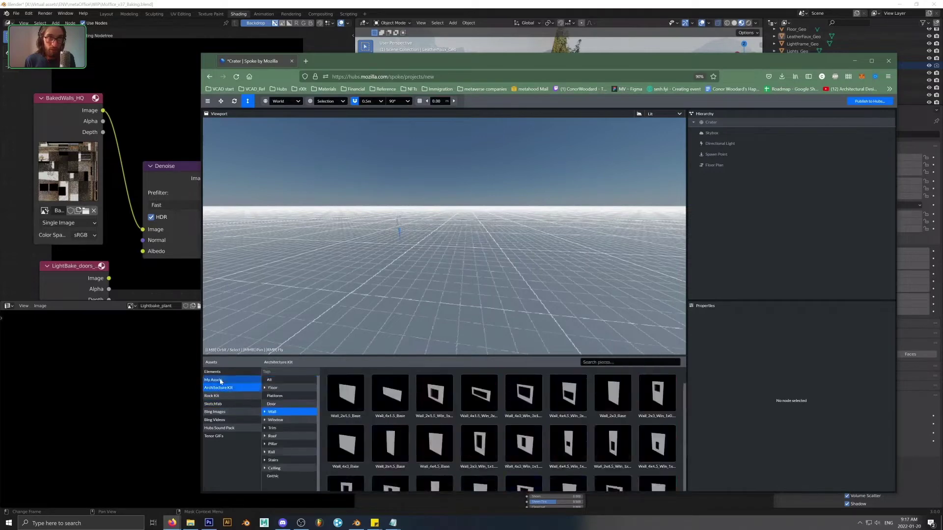
click(213, 380)
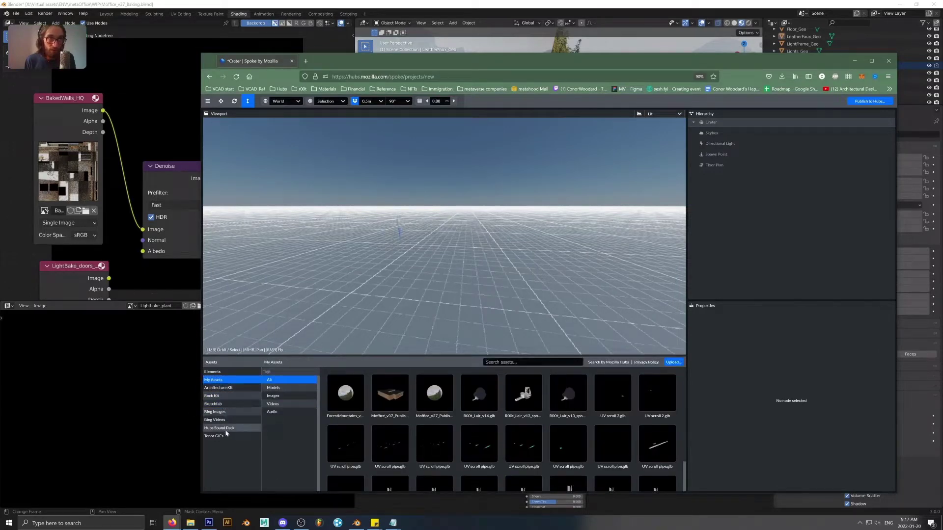
click(213, 372)
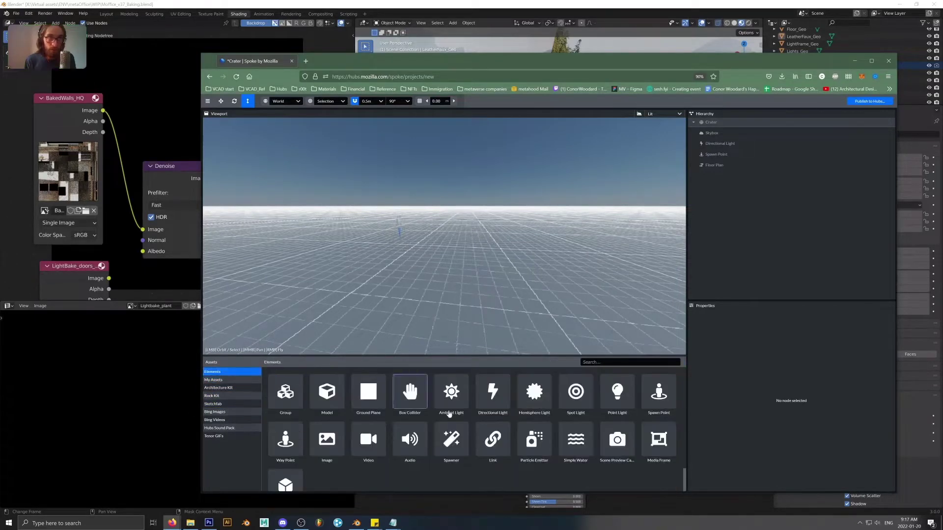
scroll(452, 432, down, 1)
scroll(467, 439, up, 1)
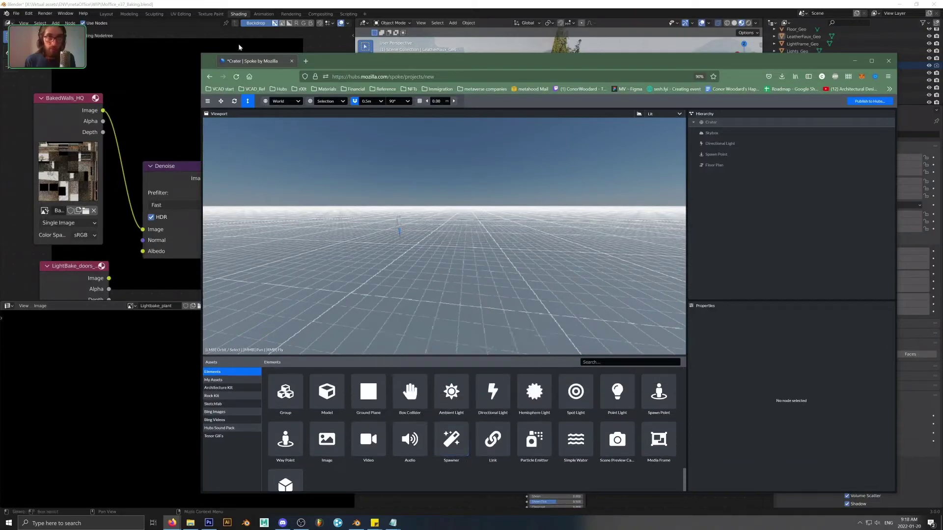
Step: Leave the current project, start a new one from the Crater template and delete its directional light
click(209, 102)
click(218, 115)
click(582, 313)
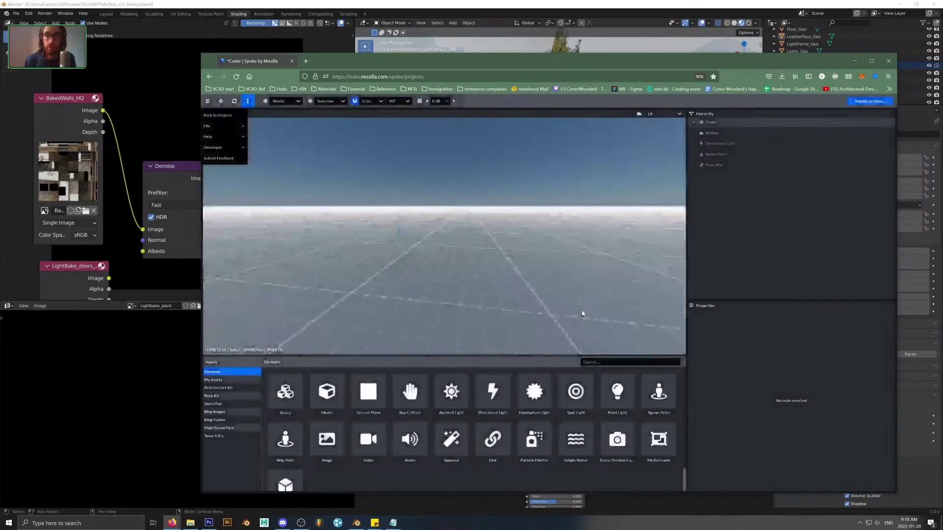
click(414, 213)
click(420, 242)
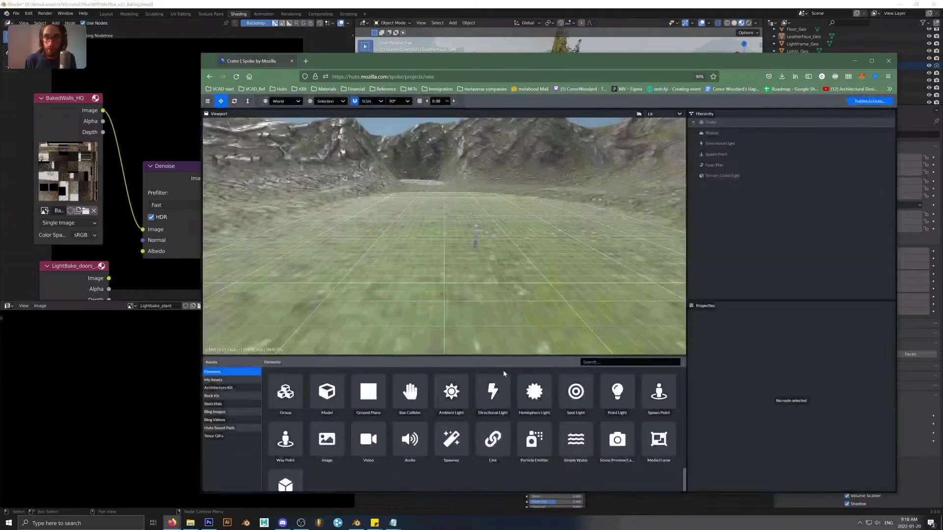
click(718, 143)
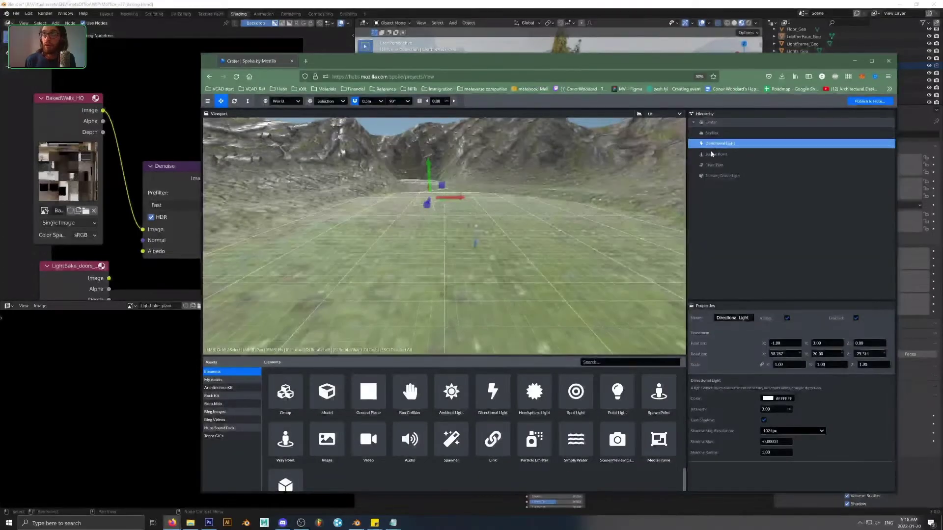
key(Delete)
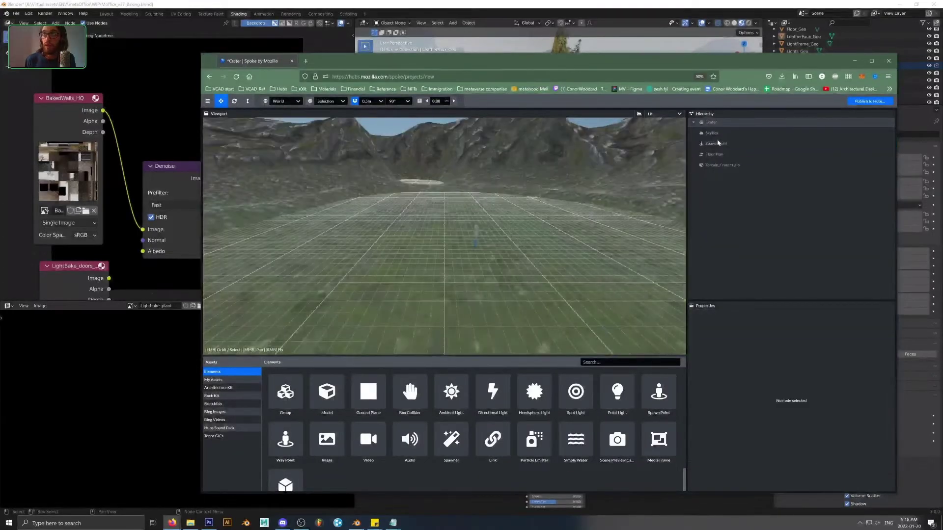
Step: Switch the viewport rendering mode to Shadows and hide the grid
click(639, 115)
click(640, 115)
click(661, 113)
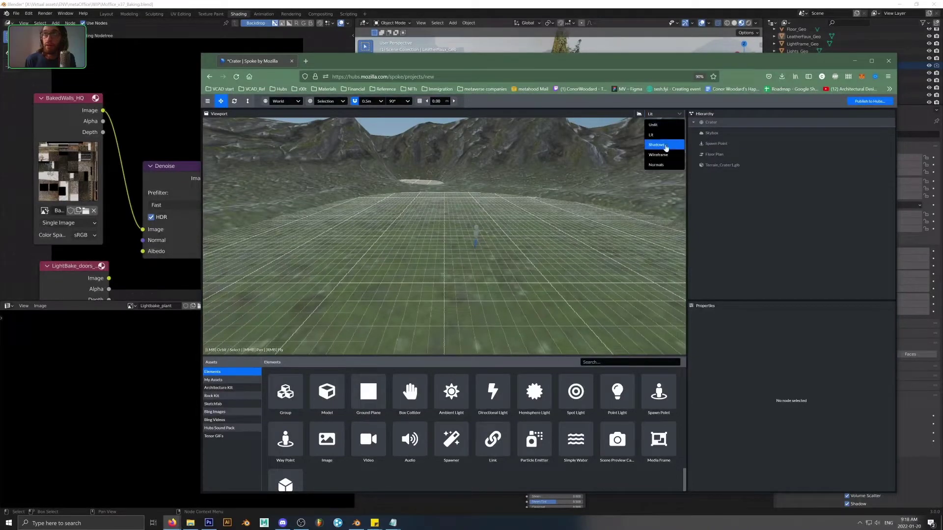
click(666, 146)
click(420, 101)
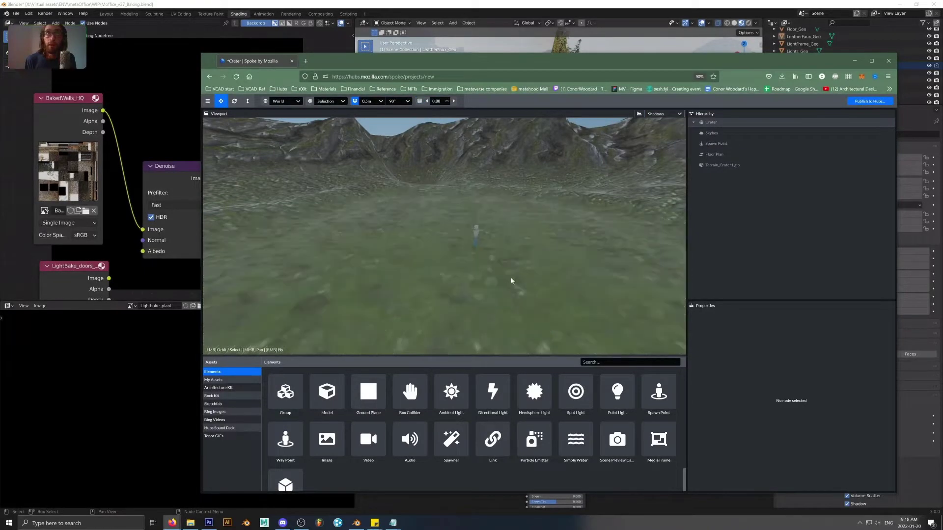
Step: Delete the skybox and add a point light above the crater floor at X 3.50, Y 2.00, Z 0.00
click(718, 134)
key(Delete)
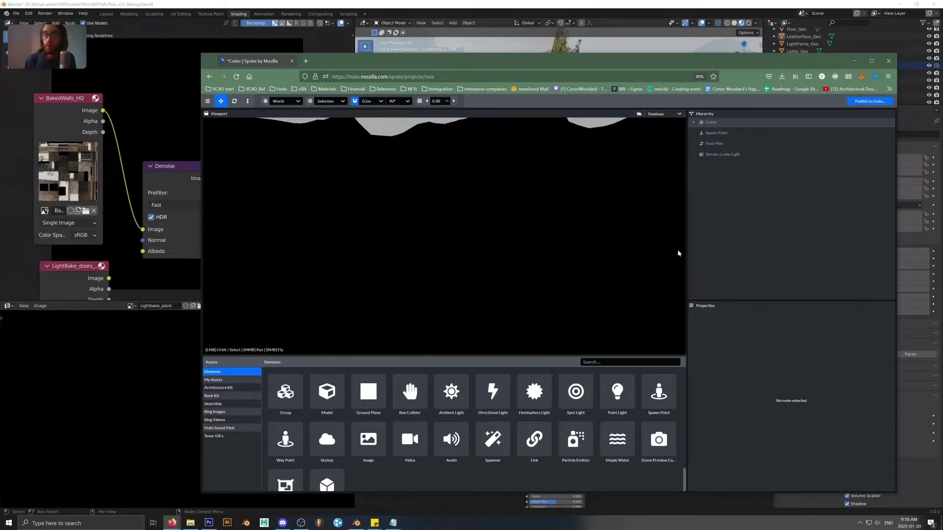
drag(620, 406, 493, 194)
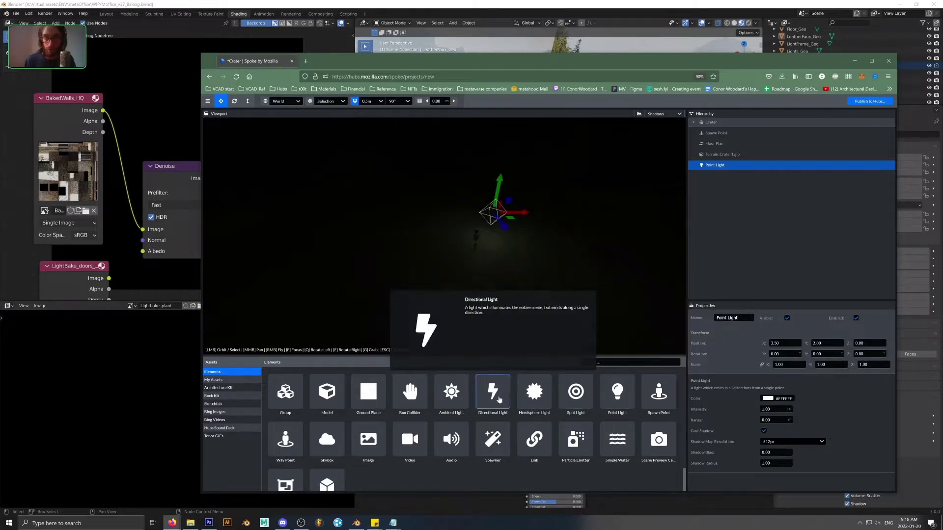
Step: Add a directional light near the spawn point, rotate it about 36° around X and raise it to Y 2.00
drag(492, 393, 480, 257)
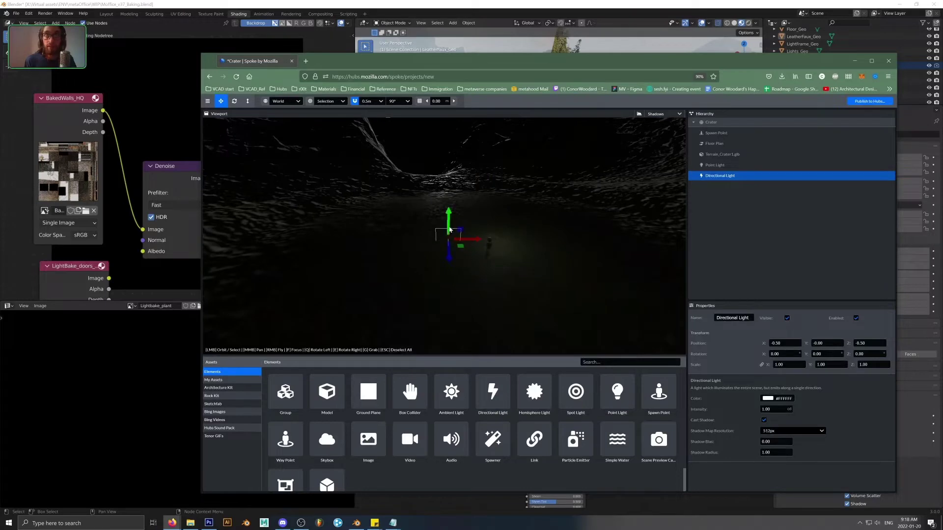
key(r)
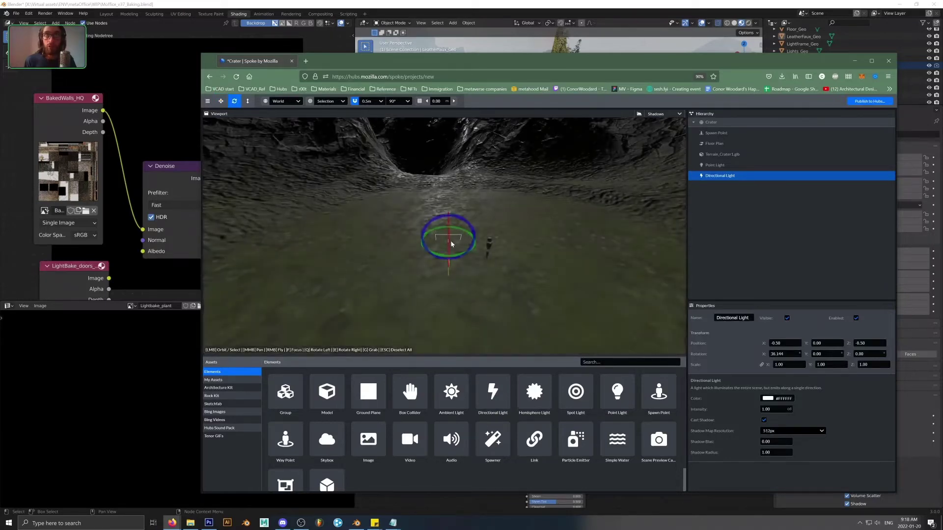
drag(512, 260, 446, 195)
key(t)
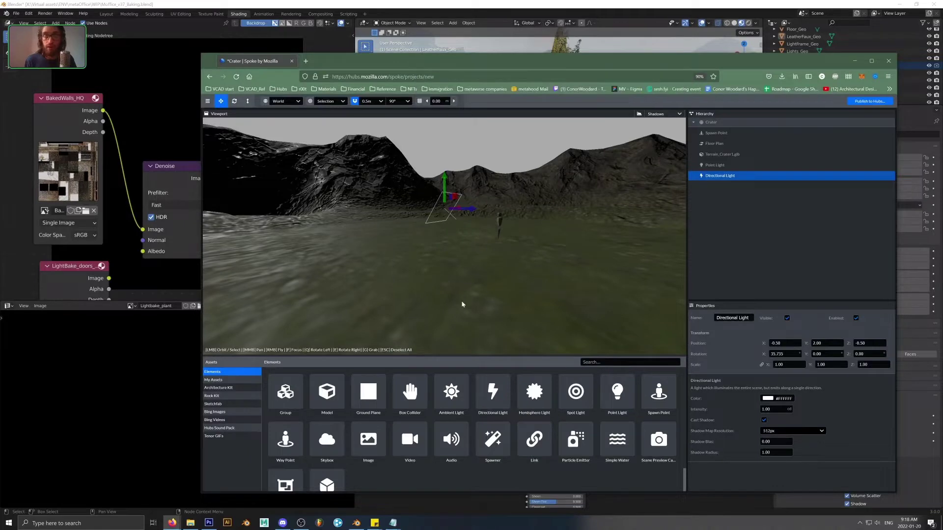
Step: Delete the directional light so that the point light is the only light source
click(232, 388)
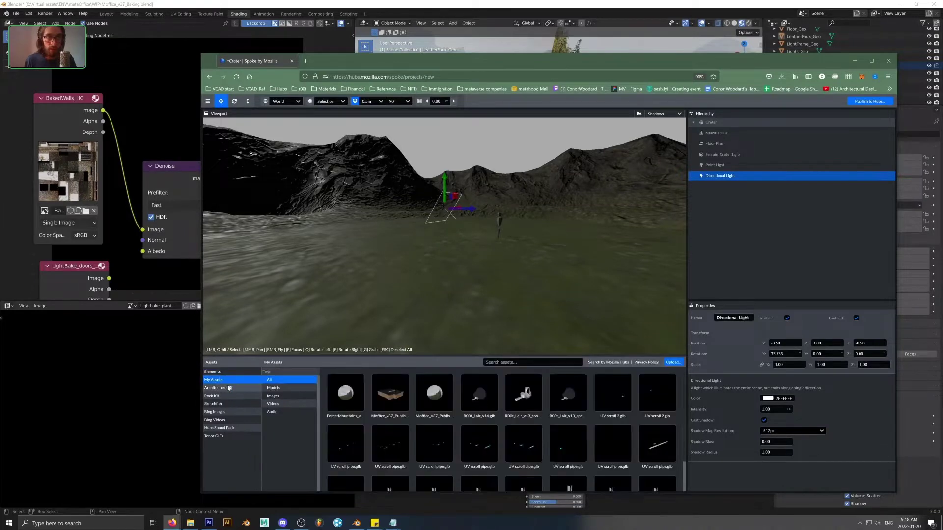
click(228, 379)
click(219, 372)
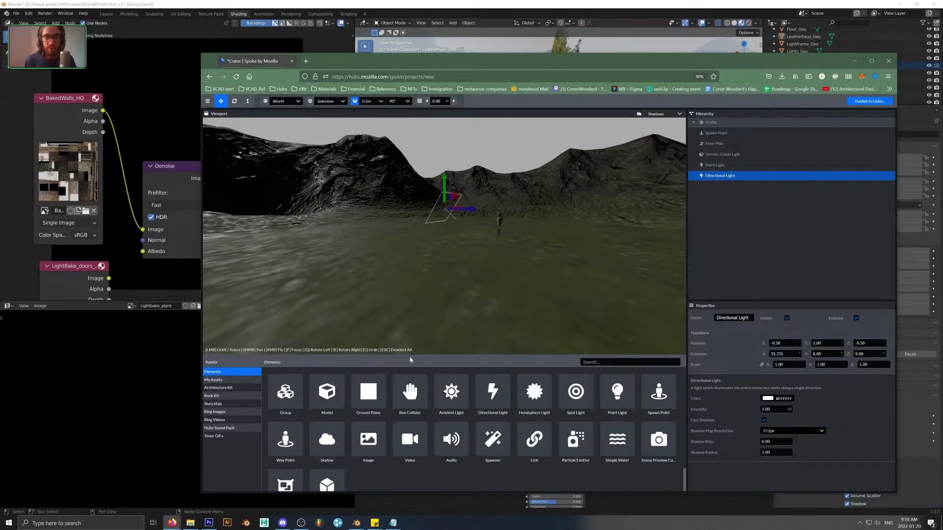
scroll(441, 241, up, 2)
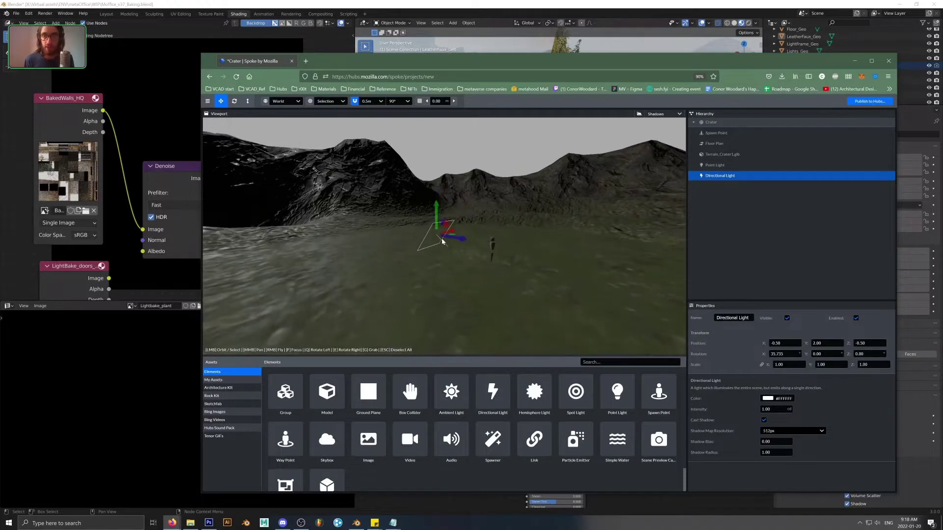
key(Delete)
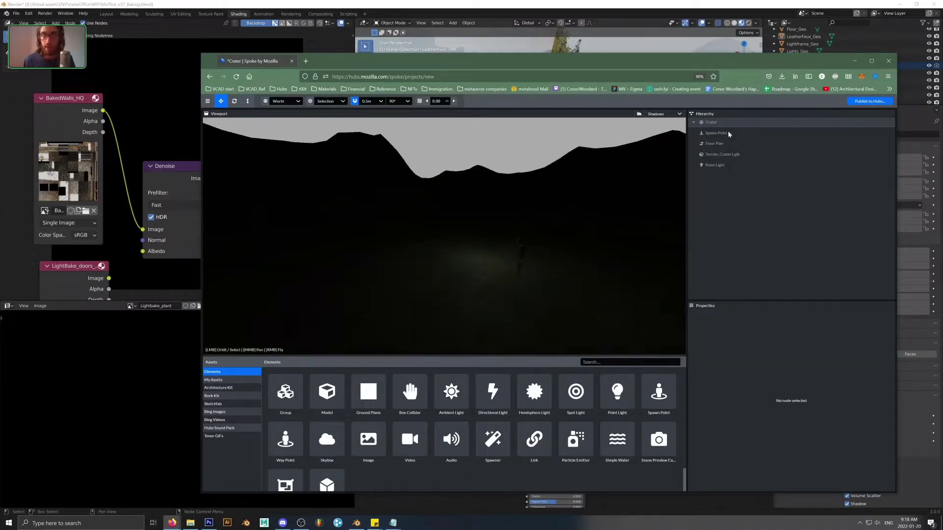
Step: Set the point light's intensity to about 18.06 cd and inspect its lighting around the spawn point
click(715, 165)
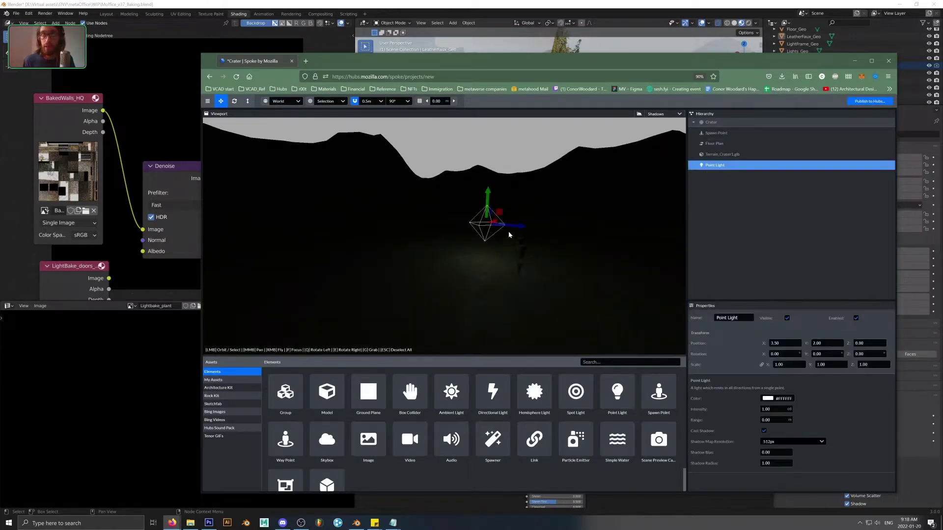
click(726, 401)
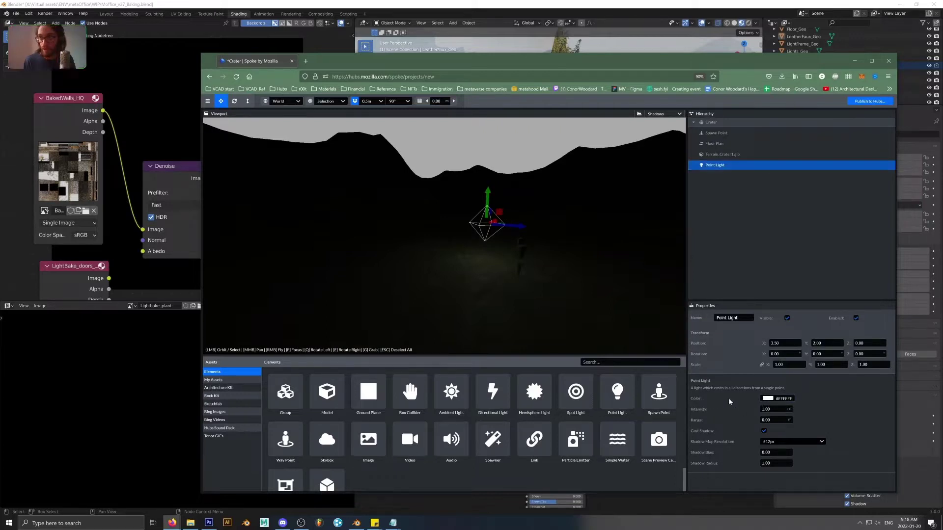
drag(730, 413, 815, 413)
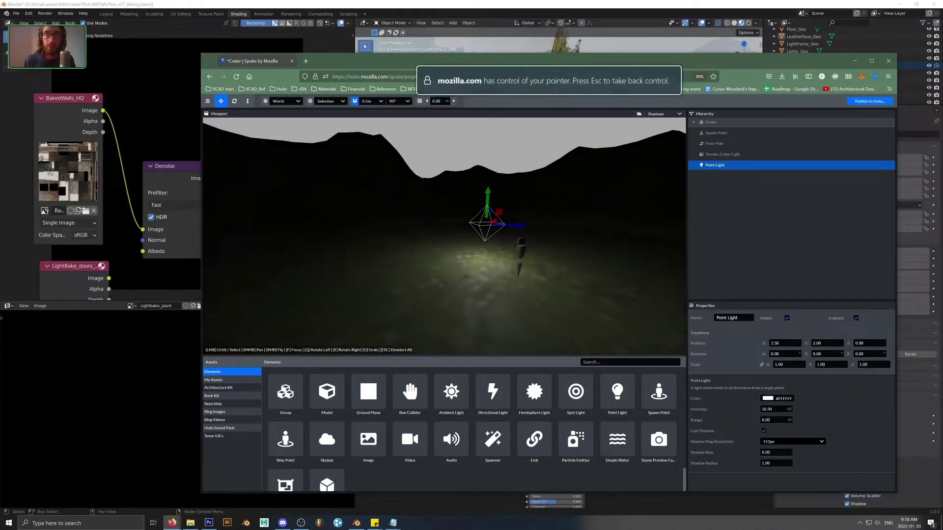
drag(395, 293, 576, 266)
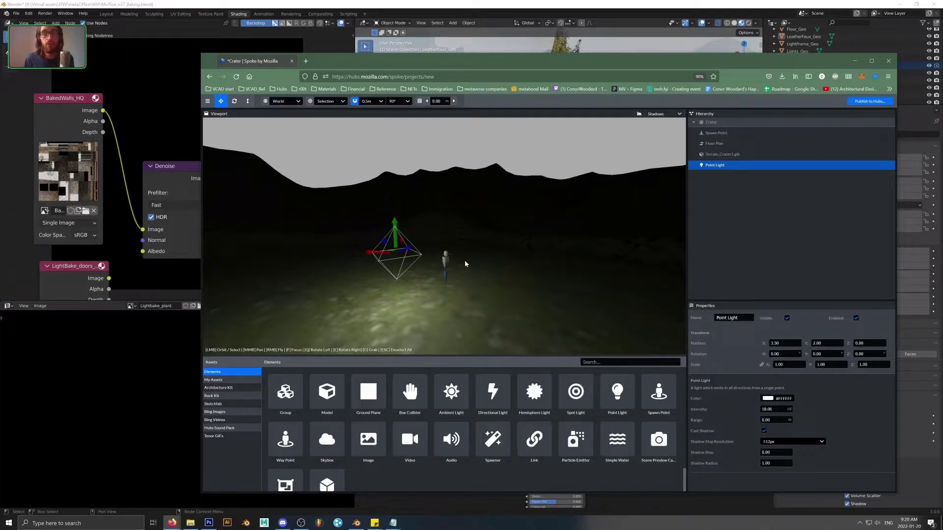
drag(411, 249, 510, 259)
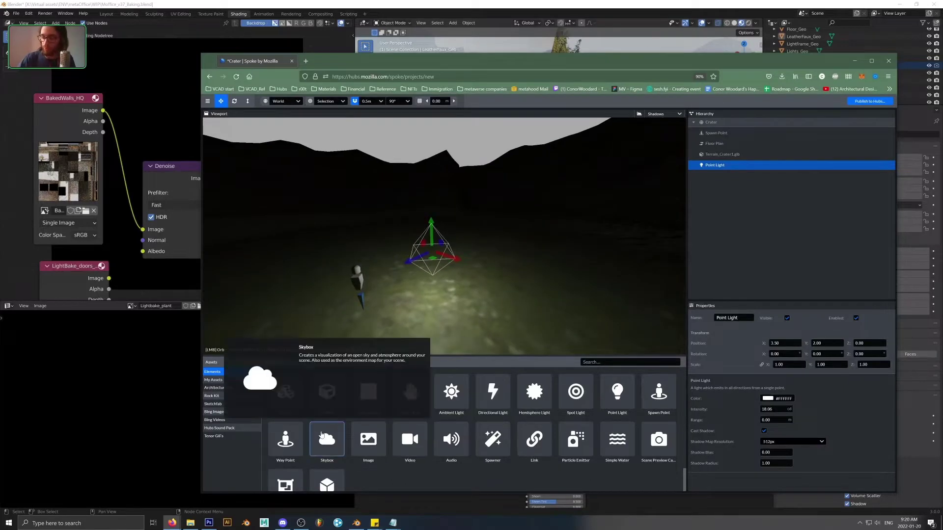
Step: Move the point light along X to 2.00 and inspect how it lights the ground around the spawn point
drag(454, 258, 418, 241)
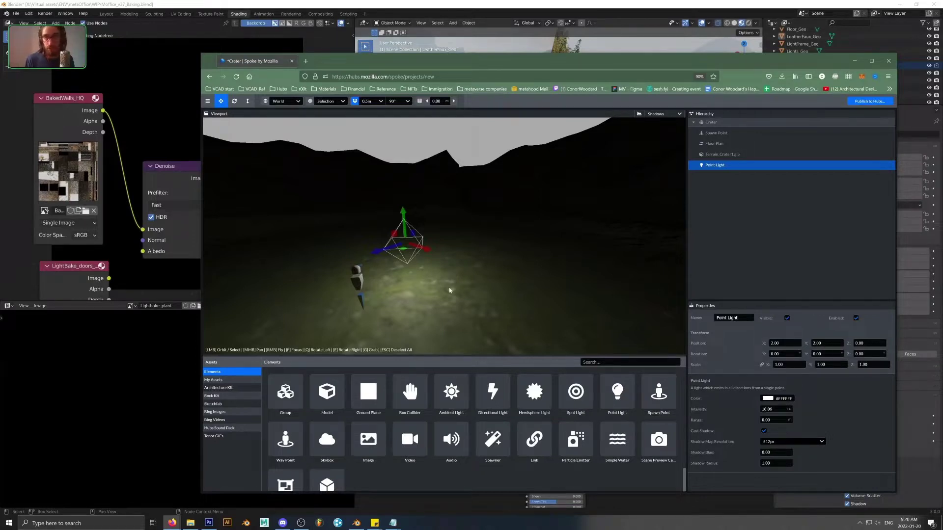
drag(449, 290, 579, 233)
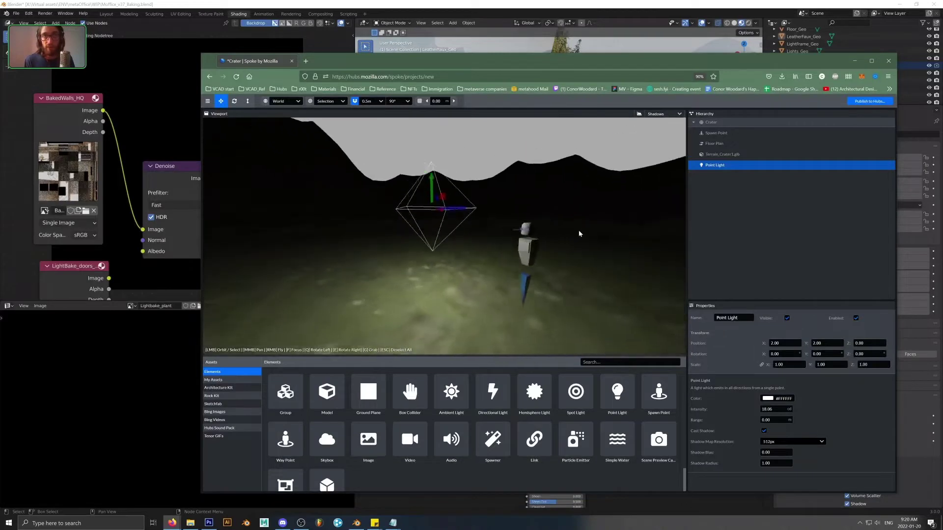
scroll(575, 237, down, 3)
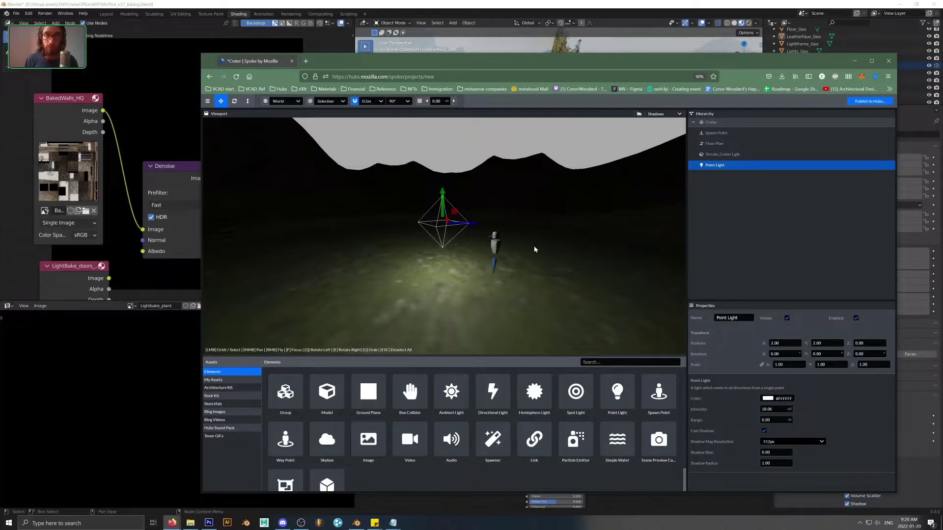
drag(446, 207, 712, 216)
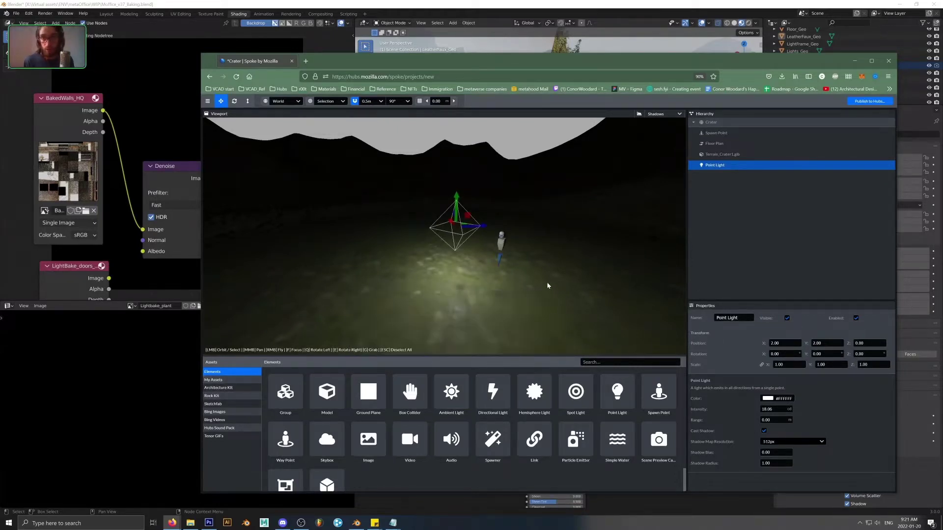
drag(547, 284, 535, 298)
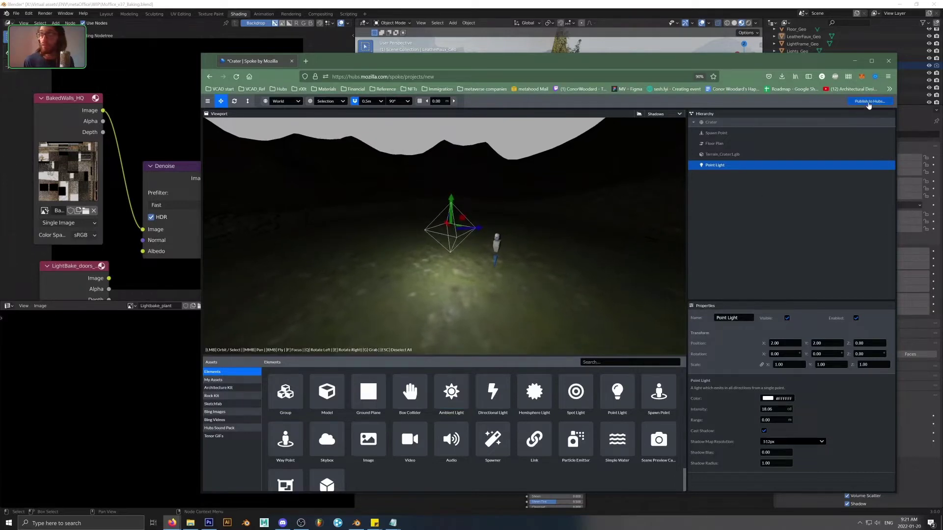
Step: Place the uploaded Moffice_v37_Publishing Tutorial_v02.glb model in the crater scene and shift it along Z to -6.00
click(213, 380)
mouse_move(390, 393)
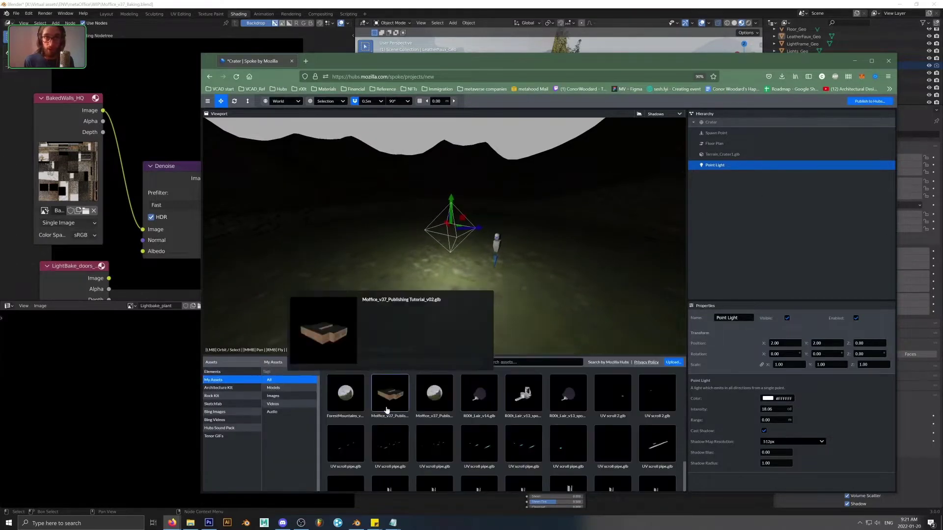
drag(393, 347, 369, 288)
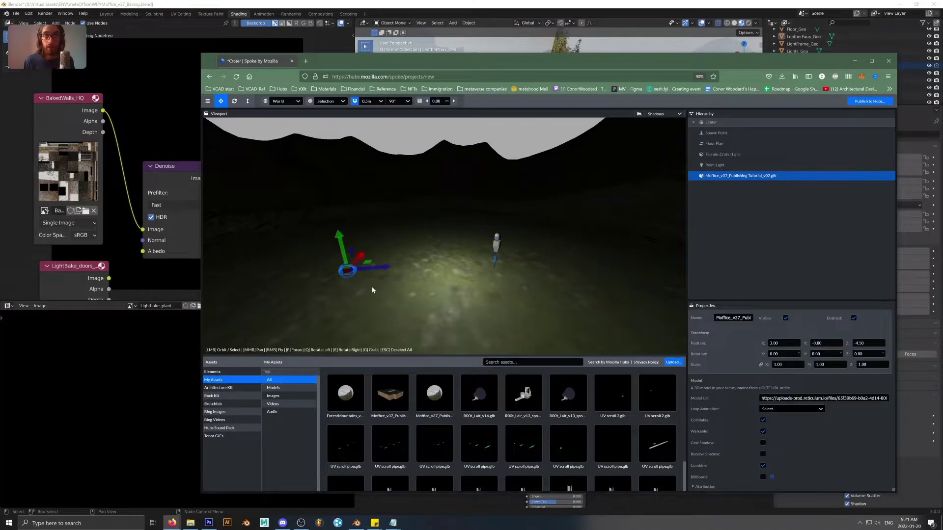
mouse_move(376, 268)
mouse_down()
mouse_move(320, 268)
mouse_move(357, 269)
mouse_up()
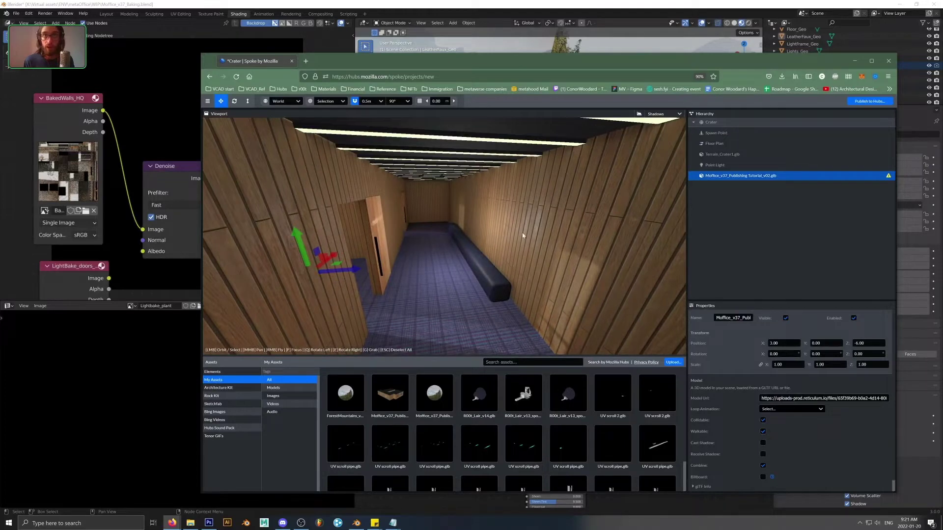
Step: Move the spawn point into the office corridor at X -2.00, Y 0.00, Z 0.00 and set its Y rotation to 0
double_click(717, 133)
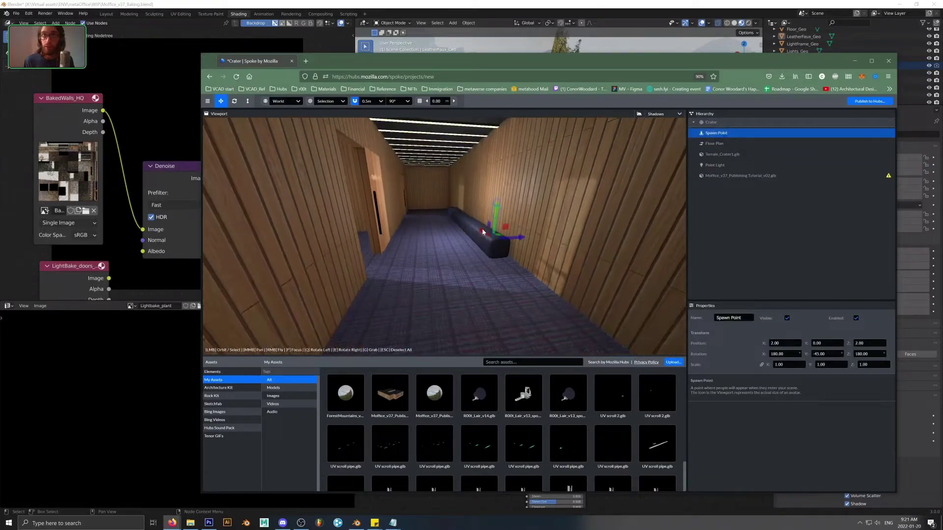
drag(482, 232, 543, 310)
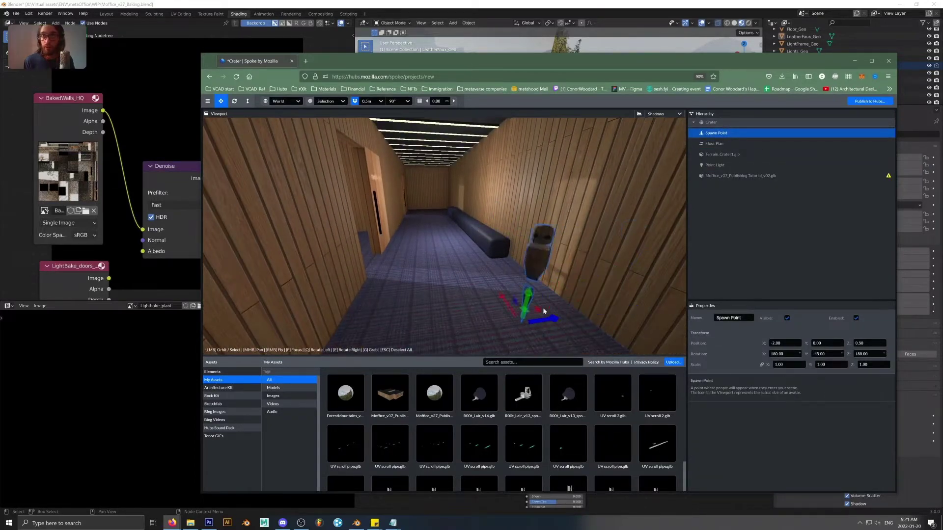
key(q)
key(q)
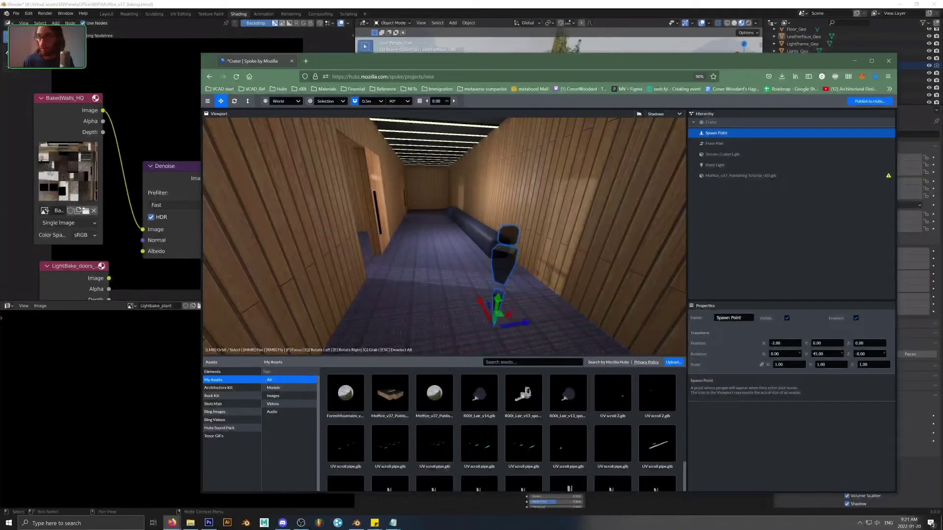
click(828, 353)
text(0)
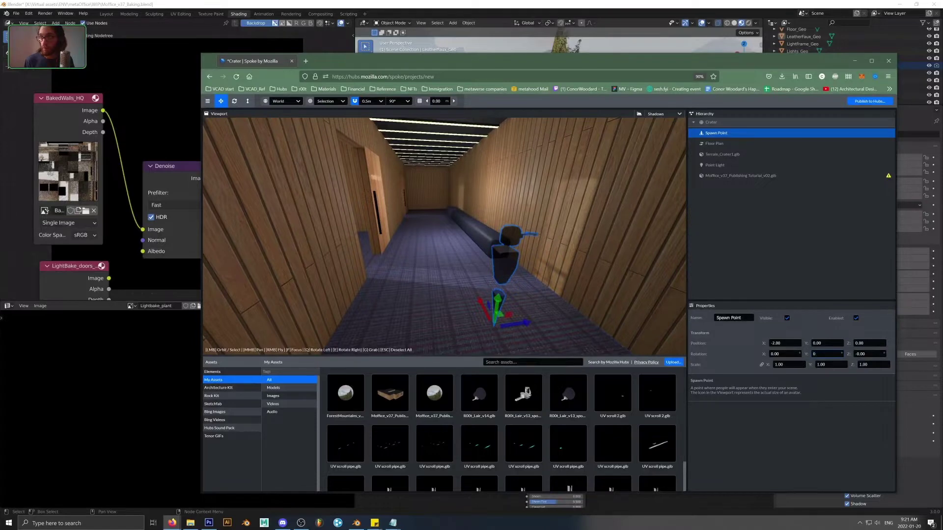
Step: Reposition the spawn point to X -4.00, Y 0.00, Z -0.50 and turn it to a Y rotation of 90°
click(515, 323)
drag(514, 322, 501, 277)
click(501, 277)
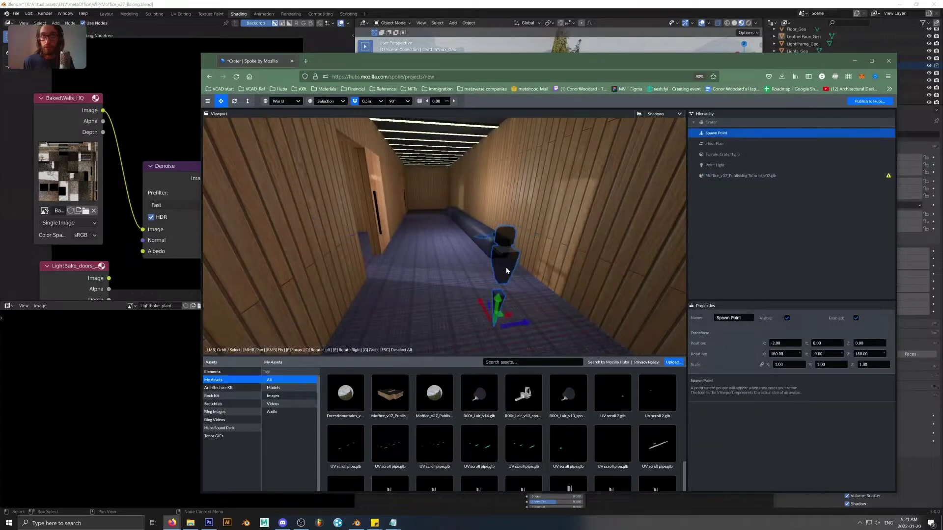
key(e)
middle_drag(523, 310, 526, 265)
drag(482, 266, 545, 258)
scroll(512, 300, down, 3)
key(f)
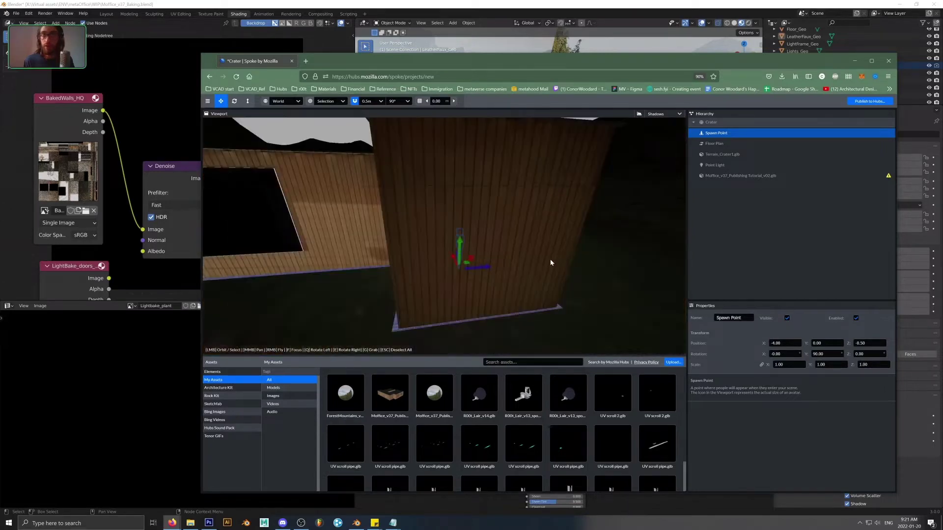
Step: Frame the view down the office corridor, start publishing to Hubs and save the project as "publishing Tutorial"
right_drag(550, 258, 550, 258)
click(866, 102)
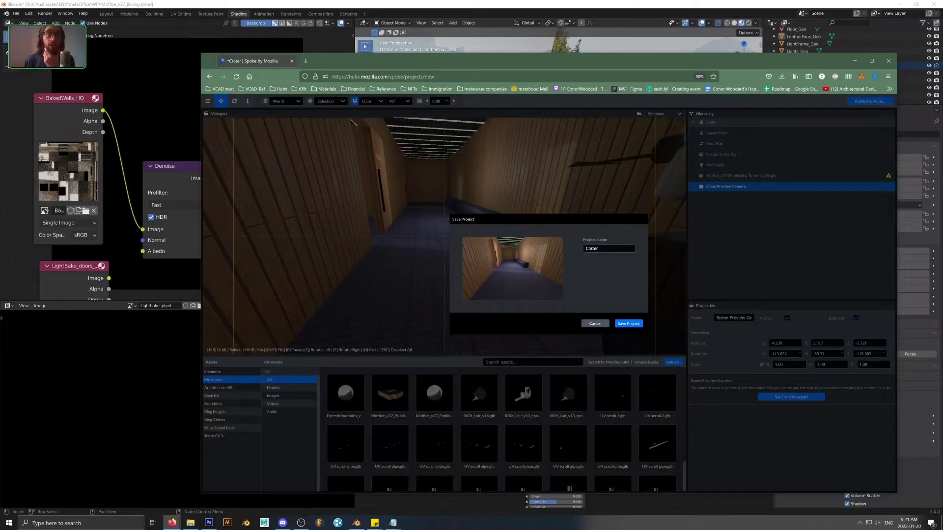
double_click(608, 248)
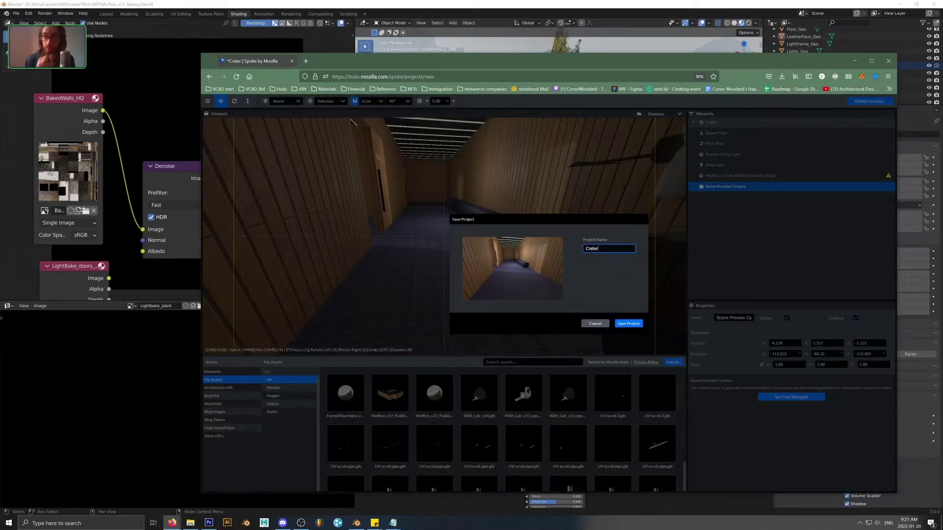
text(TEST)
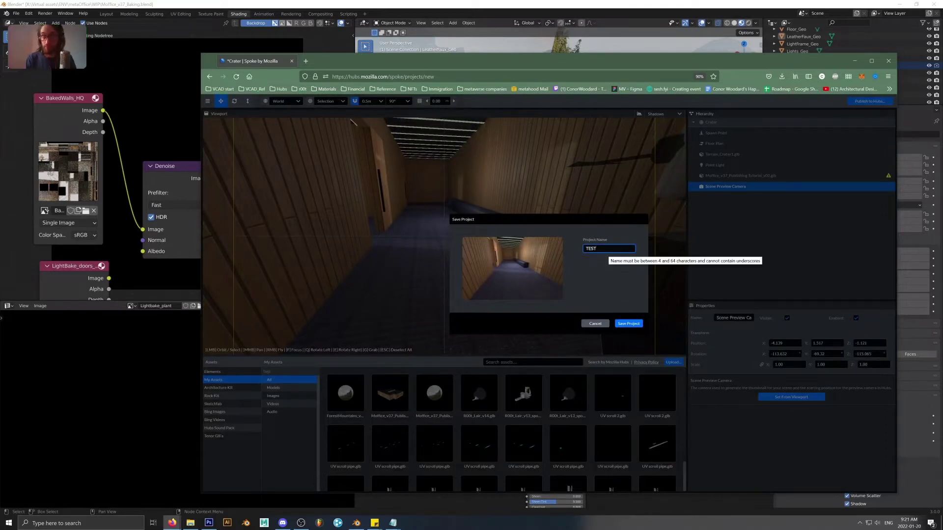
key(BackSpace)
key(BackSpace)
key(BackSpace)
key(BackSpace)
text(publishi)
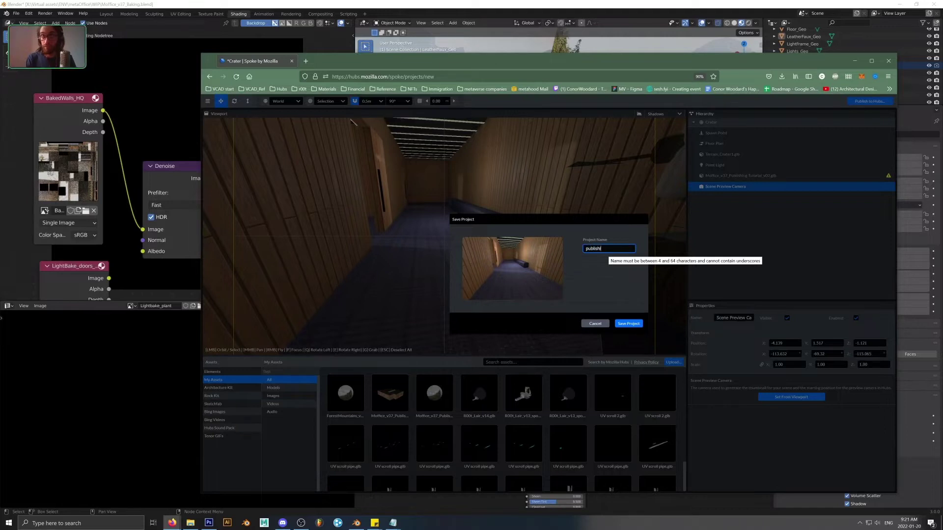
text(ng Tutorial)
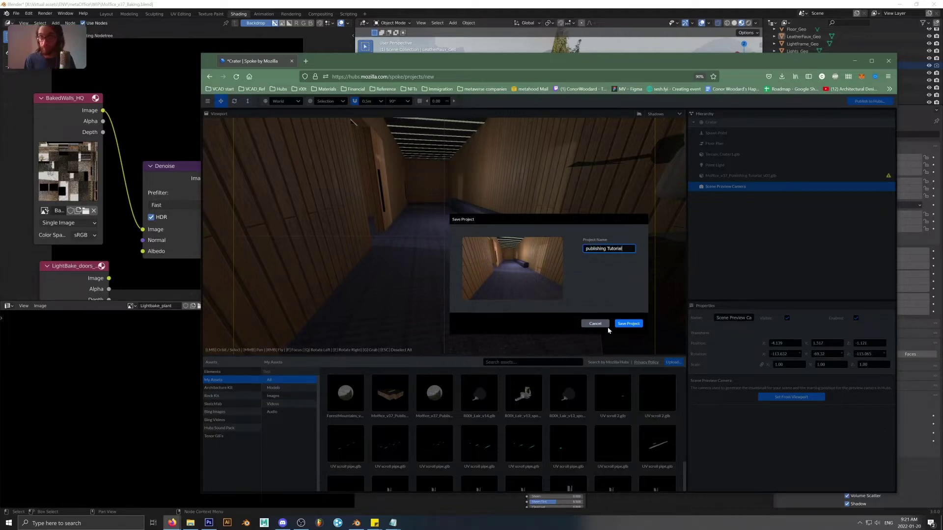
click(625, 323)
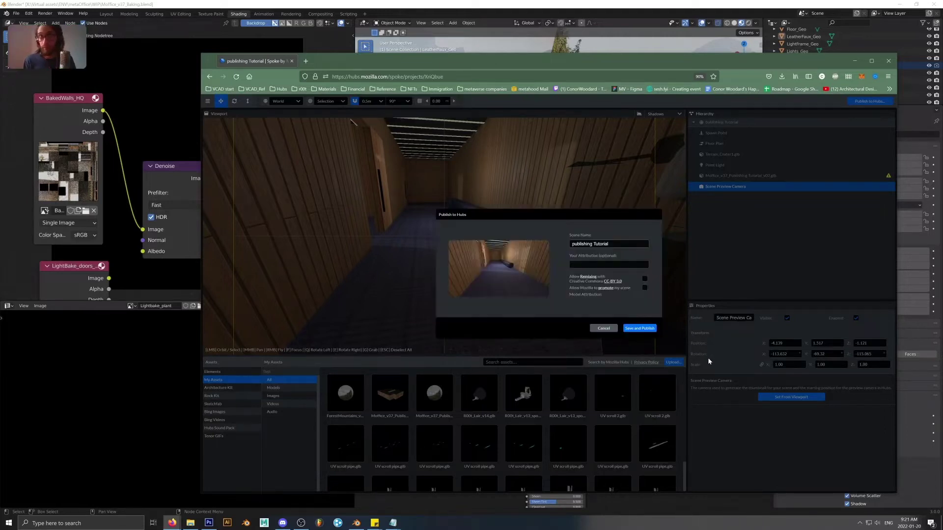
Step: Save and publish the scene after reviewing the materials, polygon count, textures, lights and file size in the performance check
click(635, 329)
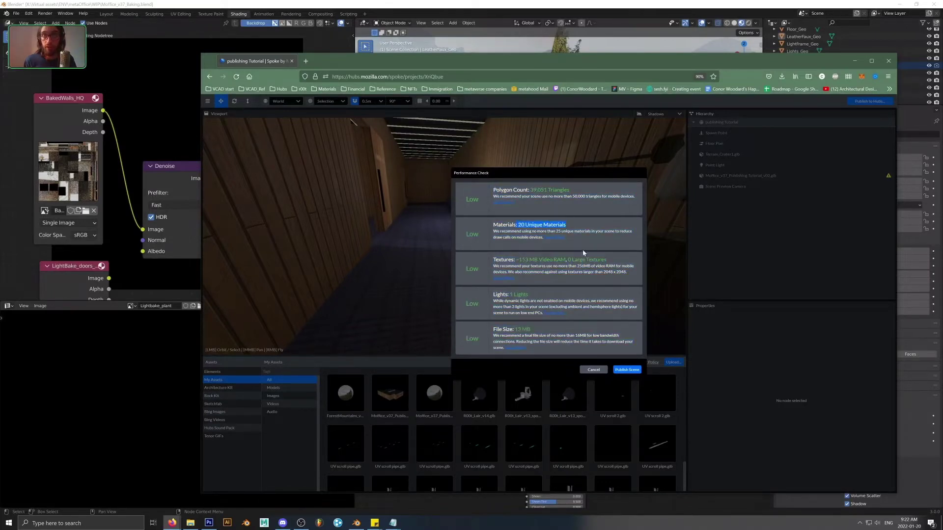
drag(566, 231, 541, 231)
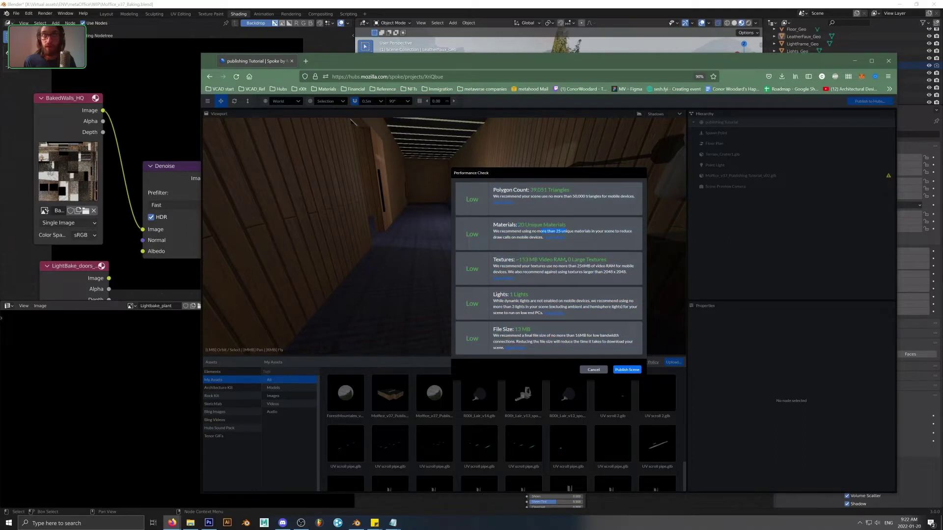
drag(530, 189, 600, 196)
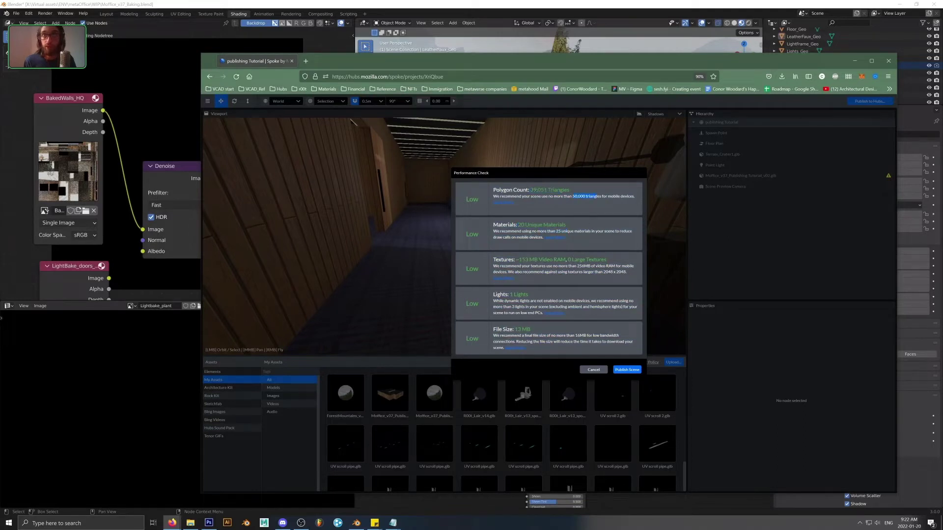
drag(547, 260, 594, 260)
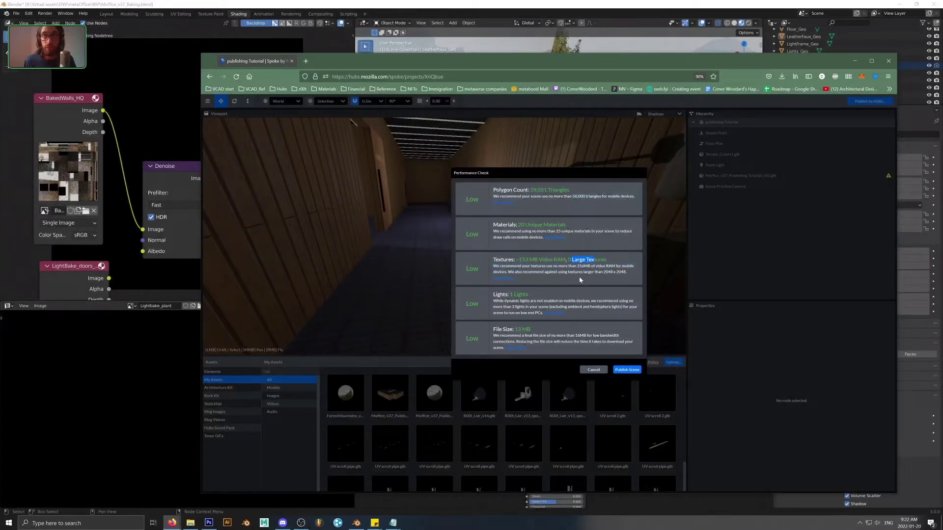
drag(510, 294, 528, 295)
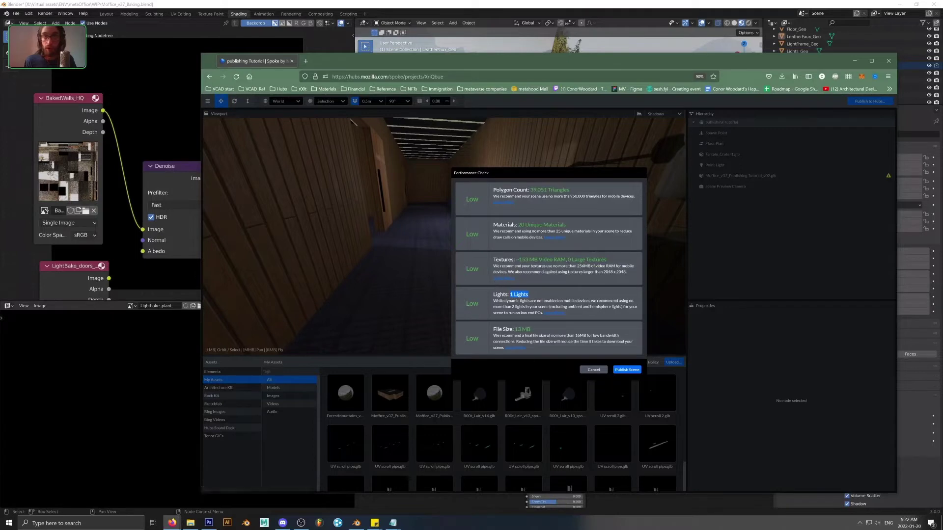
drag(512, 329, 545, 336)
click(549, 337)
click(637, 371)
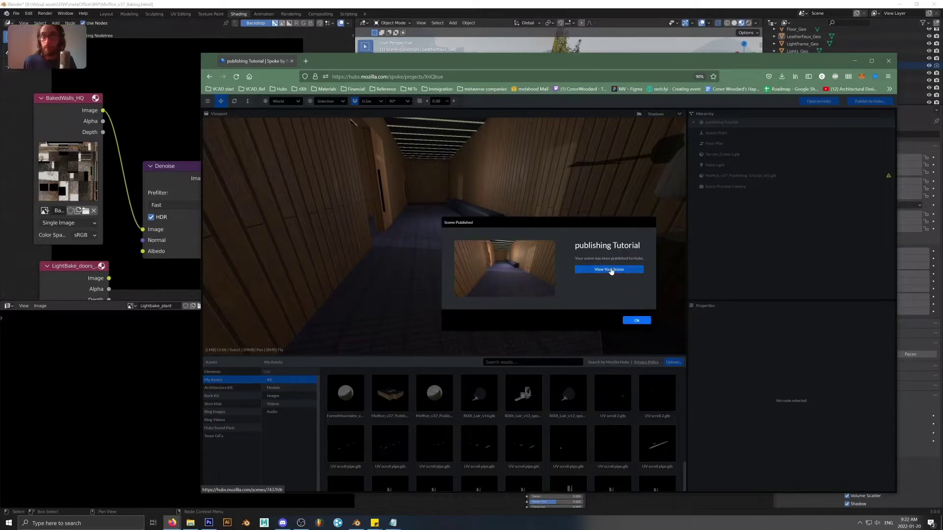
Step: View the published scene in Hubs and create a room with it
click(609, 270)
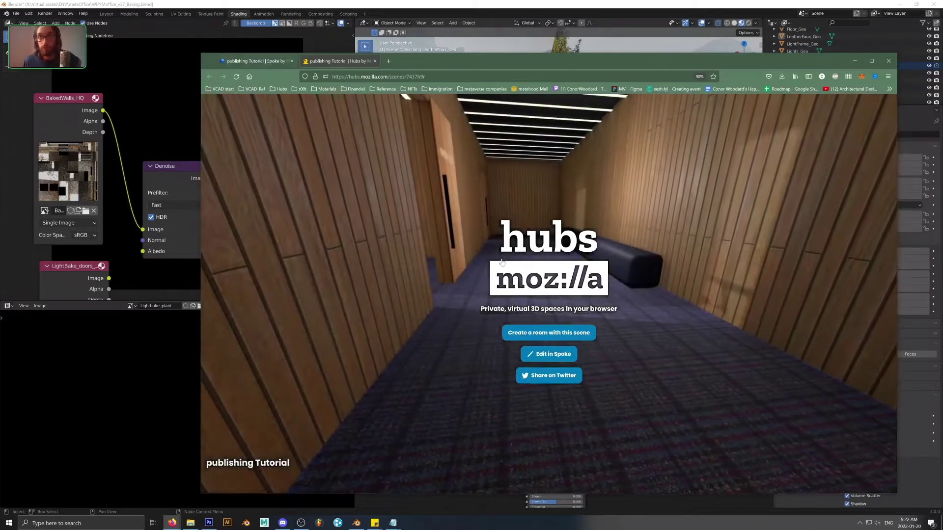
click(553, 336)
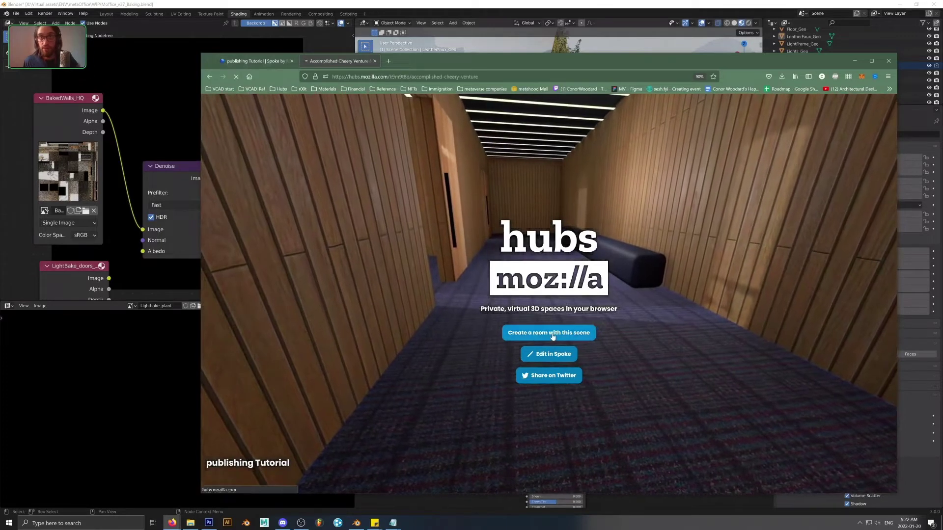
click(259, 64)
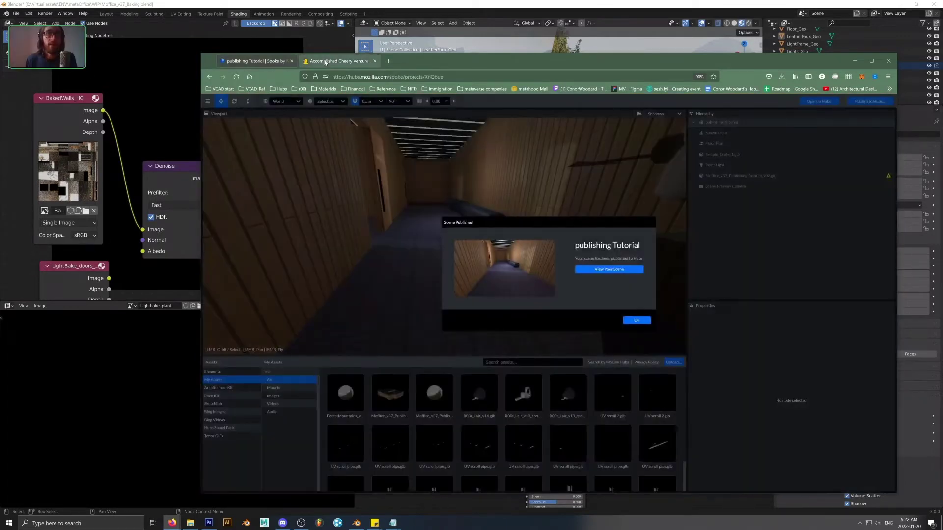
click(325, 62)
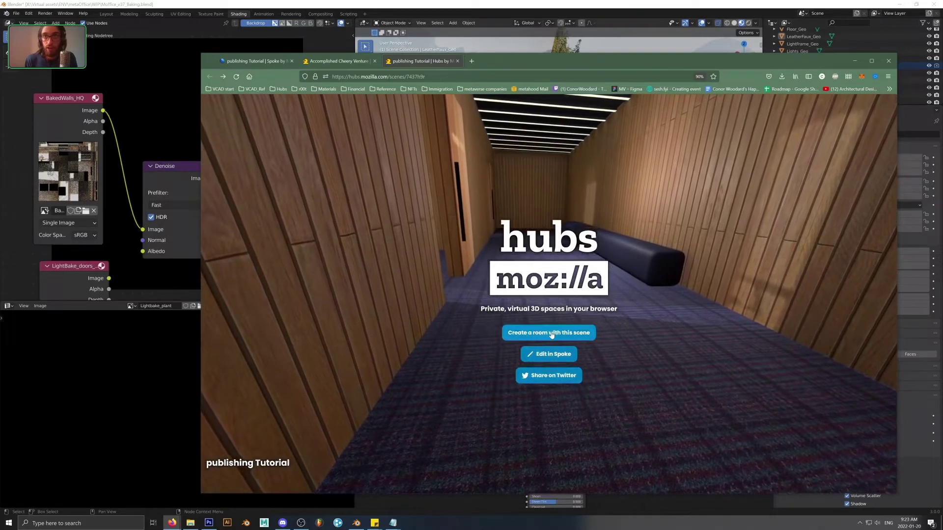
Step: Place the new room's tab after the scene page's tab, join the room and enter it without answering the microphone request
drag(339, 61, 442, 62)
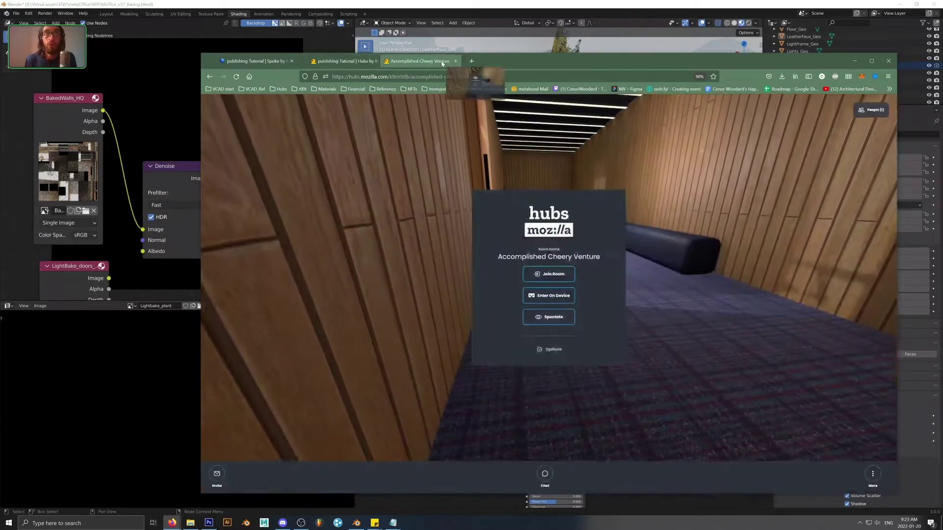
click(552, 274)
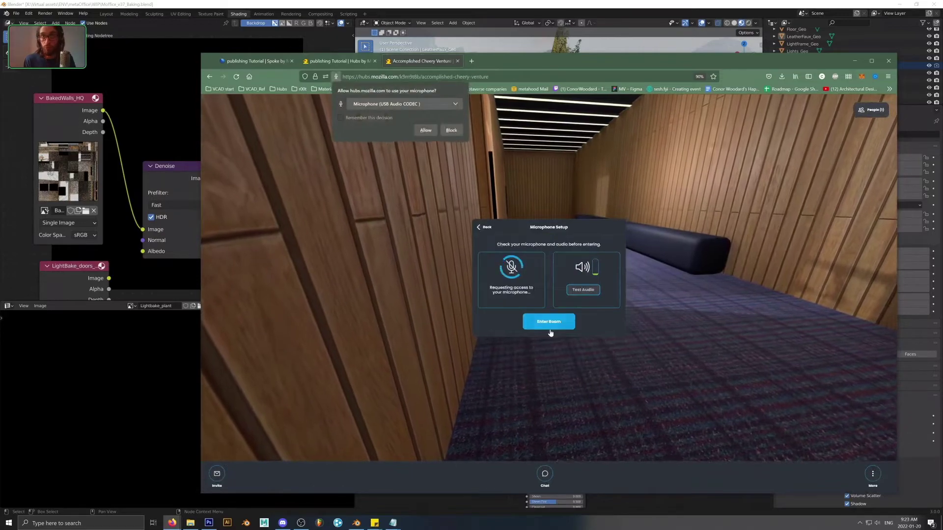
click(549, 323)
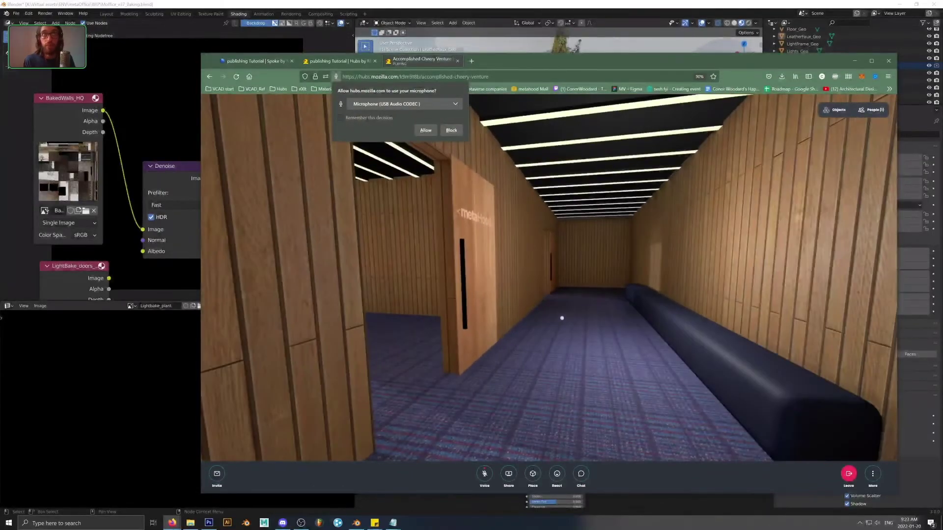
Step: Walk through the office corridor in the Hubs room and look around the baked walls, ceiling lights and doorways
key(w)
click(344, 78)
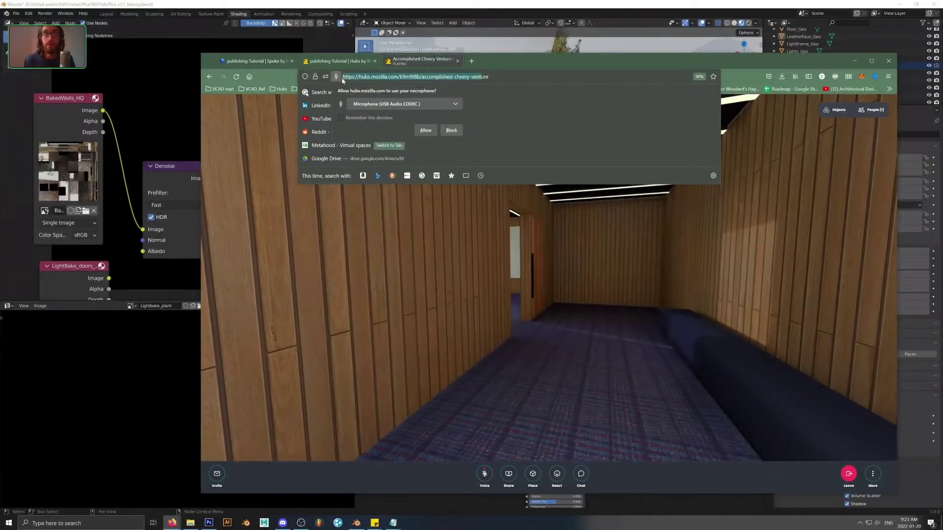
click(599, 302)
drag(598, 302, 721, 323)
key(w)
drag(530, 328, 503, 351)
key(w)
key(w)
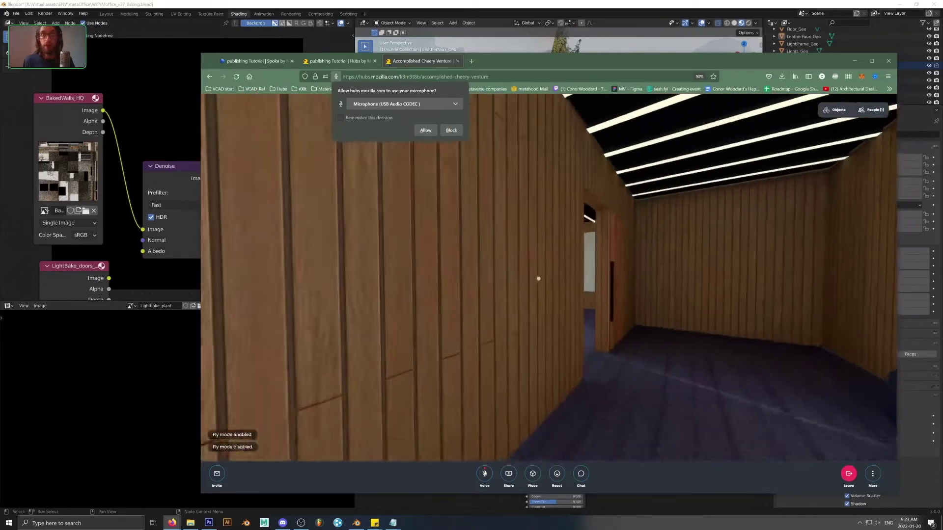
Step: Allow the Hubs room to use the USB microphone and walk along the corridor past the bench and metaHood doors
click(425, 130)
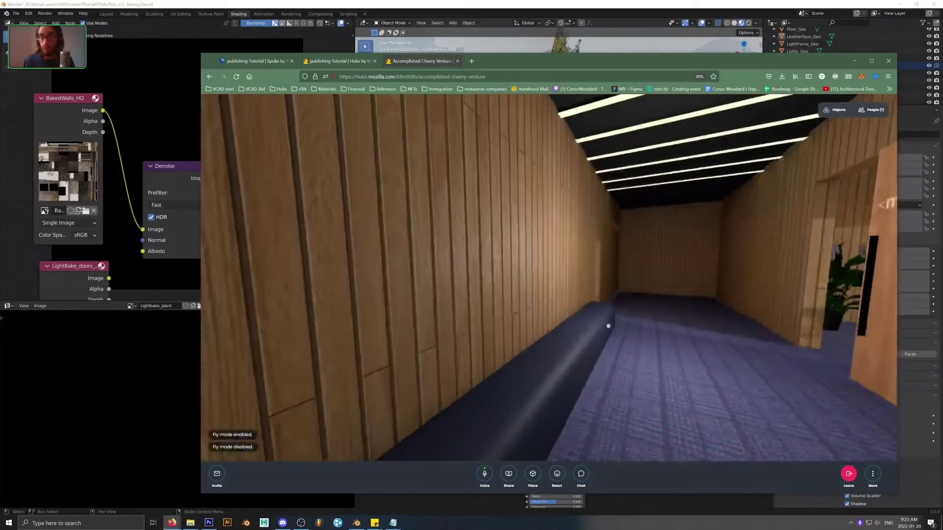
key(w)
drag(608, 325, 506, 329)
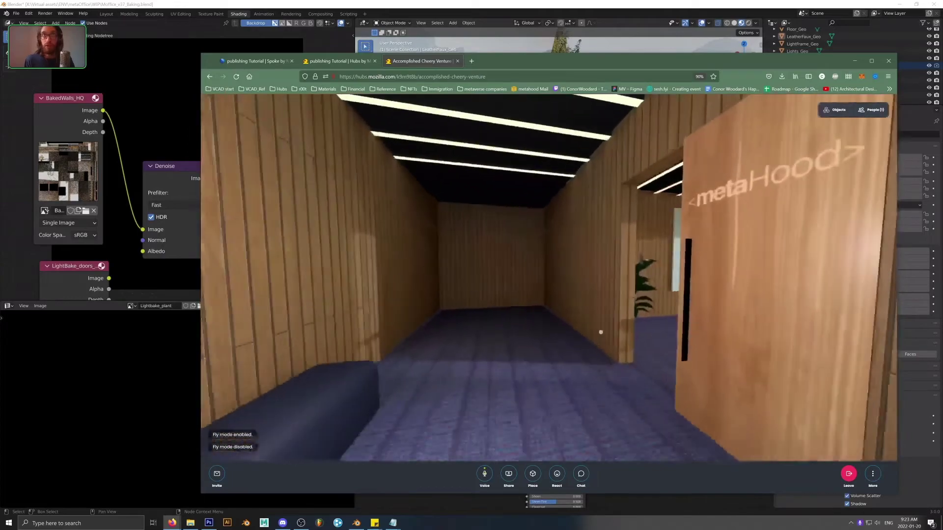
mouse_move(591, 326)
mouse_down()
mouse_move(516, 329)
mouse_move(635, 332)
mouse_move(540, 337)
mouse_move(599, 326)
mouse_up()
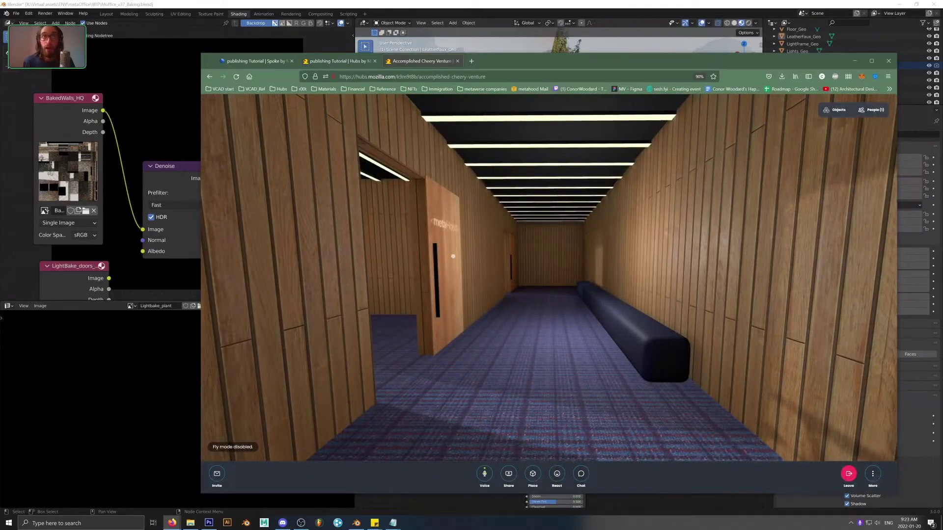
key(w)
drag(452, 256, 569, 275)
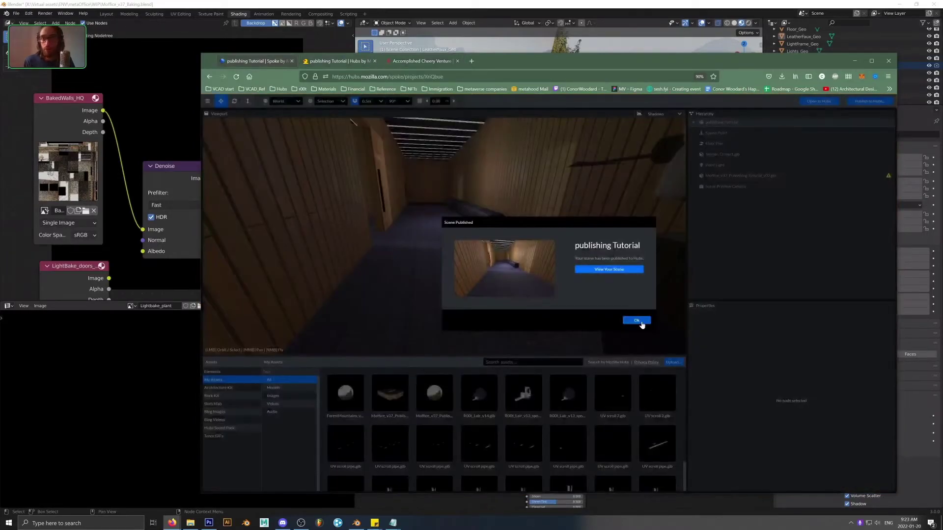
Step: Close the scene-published notice in Spoke and add a Skybox element to the scene
click(637, 320)
scroll(365, 265, down, 4)
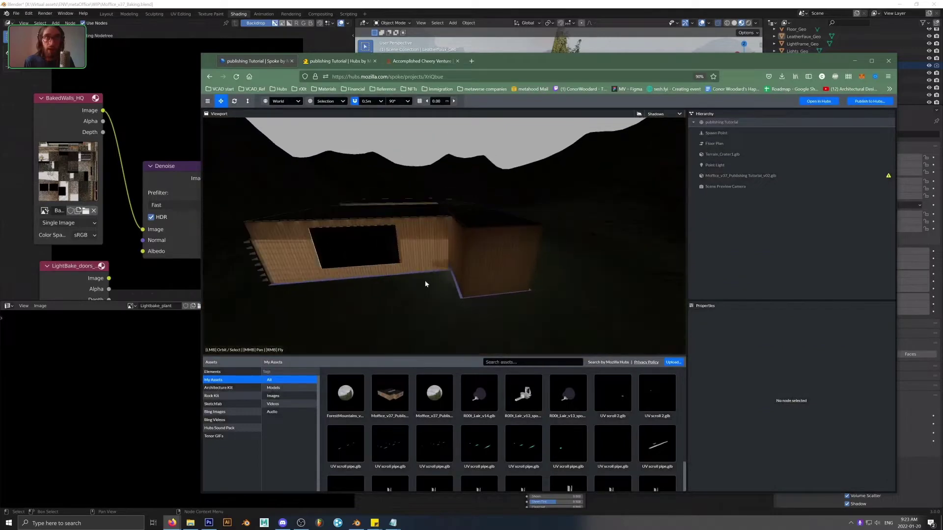
click(241, 371)
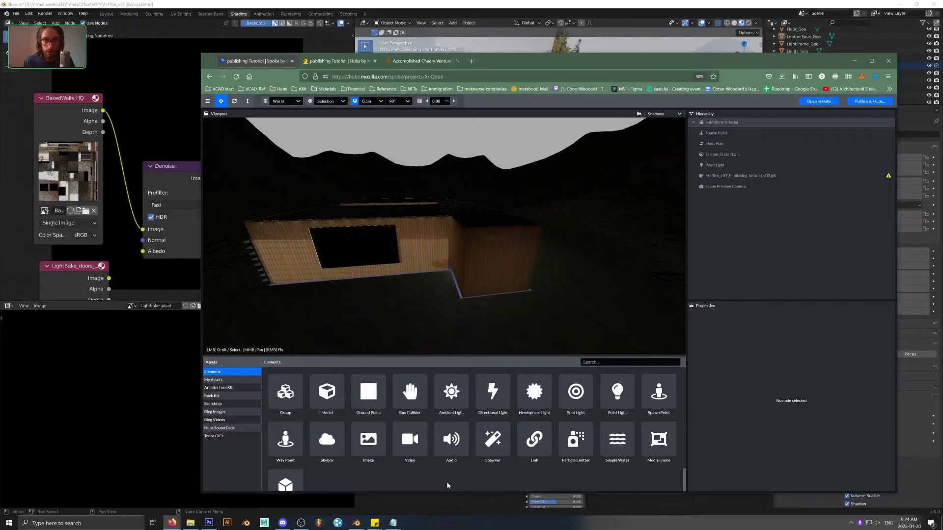
drag(332, 450, 594, 292)
scroll(584, 278, down, 10)
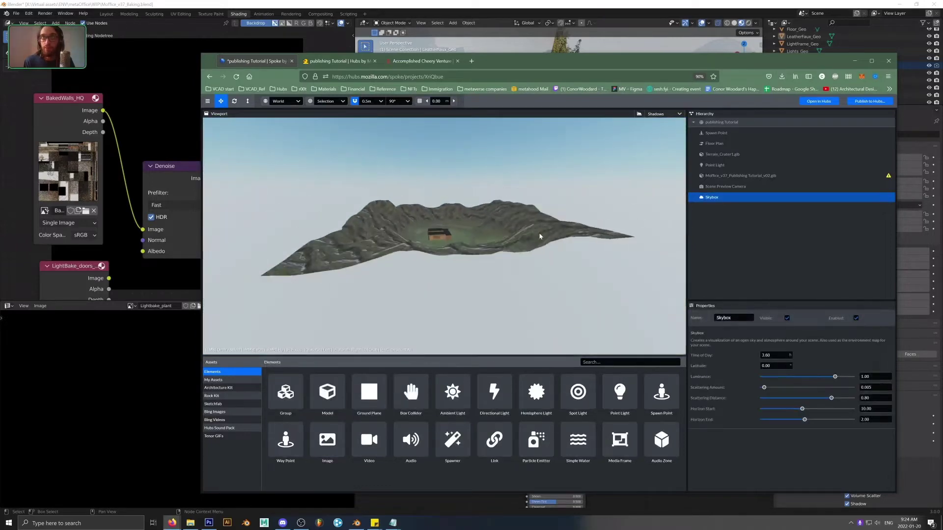
Step: Set the skybox's time of day to 0.10, luminance to 1.12 and scattering amount to 0.007 for a low sun
drag(547, 242, 612, 247)
drag(828, 380, 775, 377)
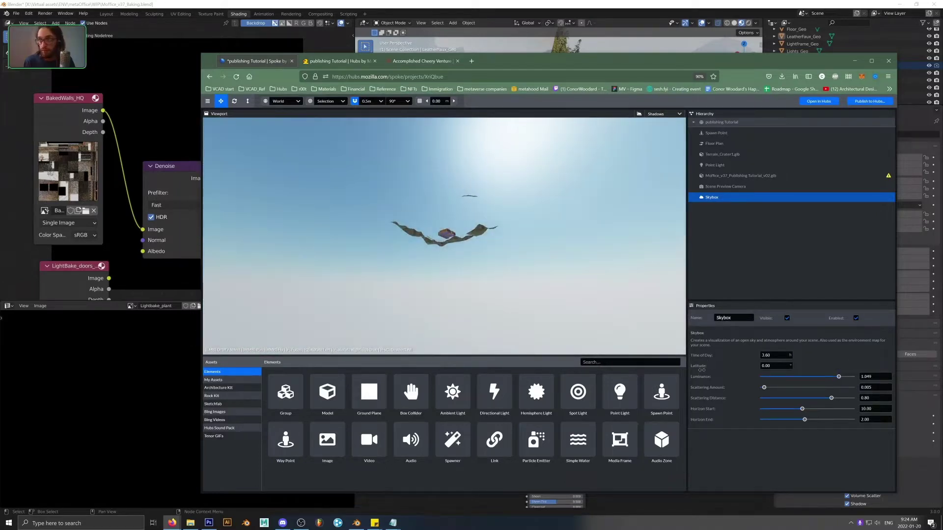
drag(700, 361, 770, 389)
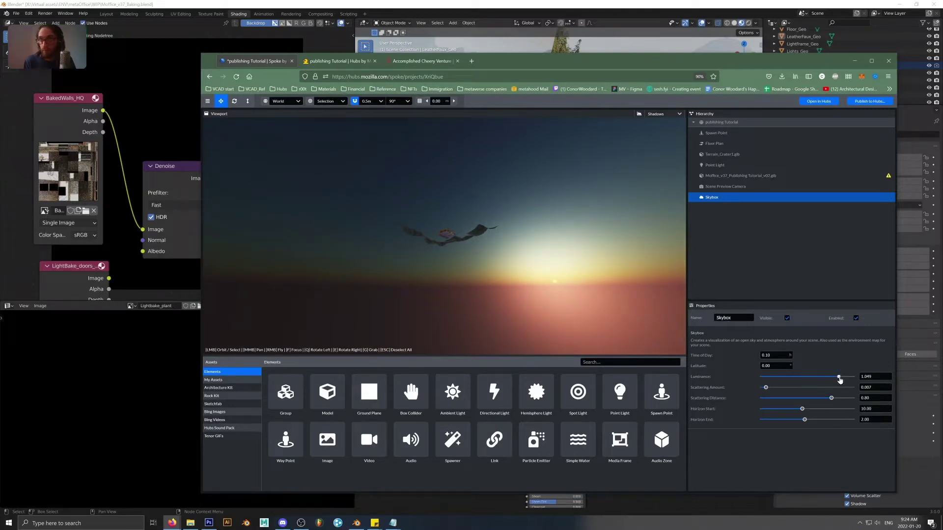
drag(839, 379, 845, 380)
drag(509, 230, 478, 229)
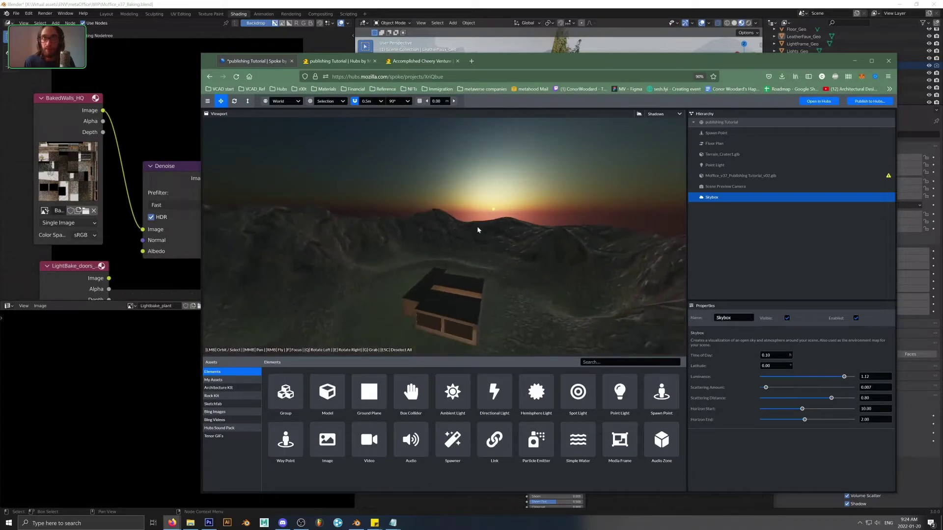
drag(512, 277, 473, 265)
scroll(459, 293, up, 3)
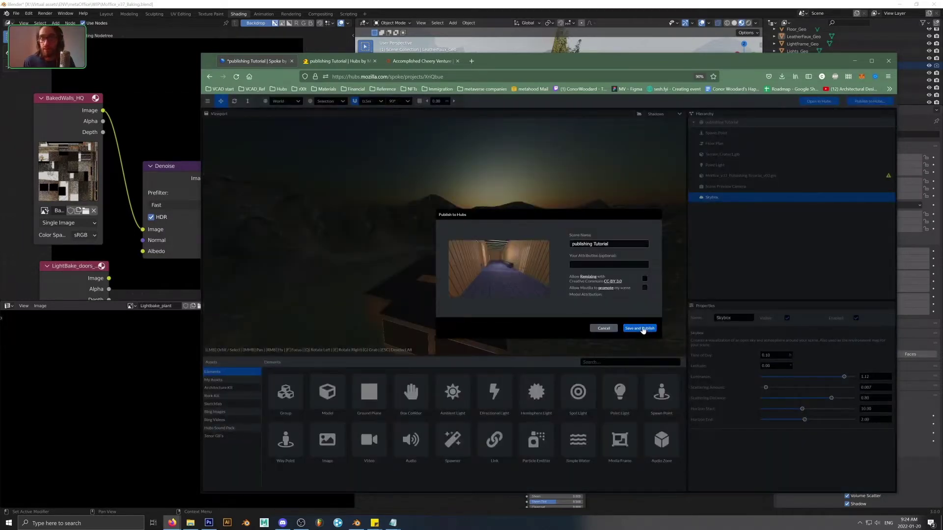
Step: Cancel publishing and try setting the Scene Preview Camera to an exterior view over the office roof
click(603, 328)
click(726, 187)
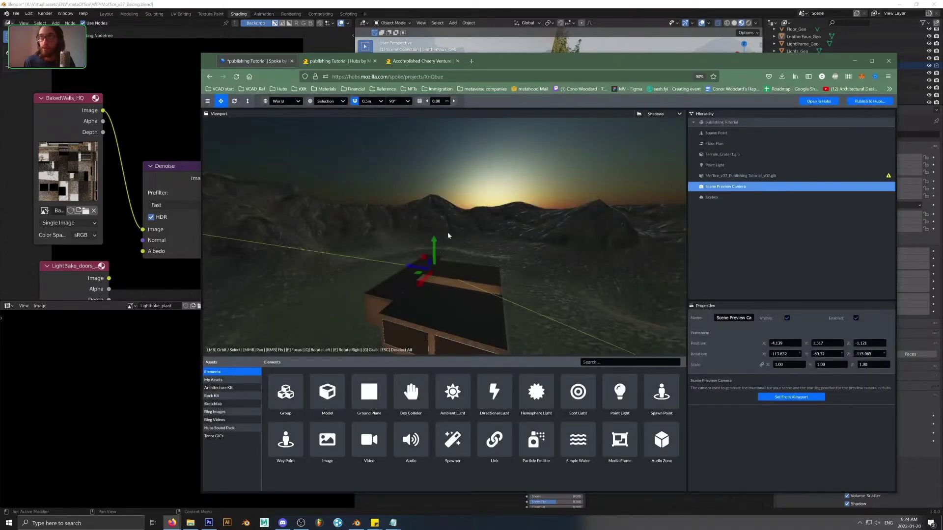
key(f)
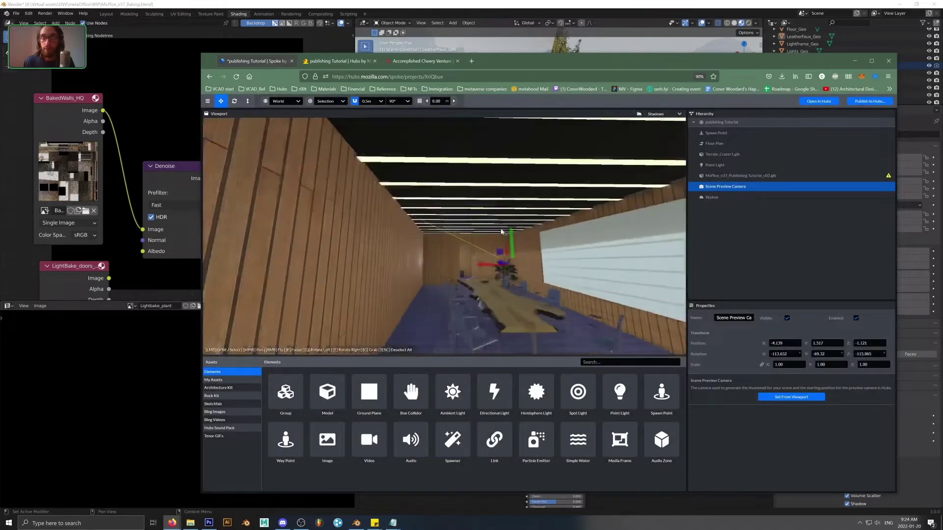
scroll(500, 231, up, 10)
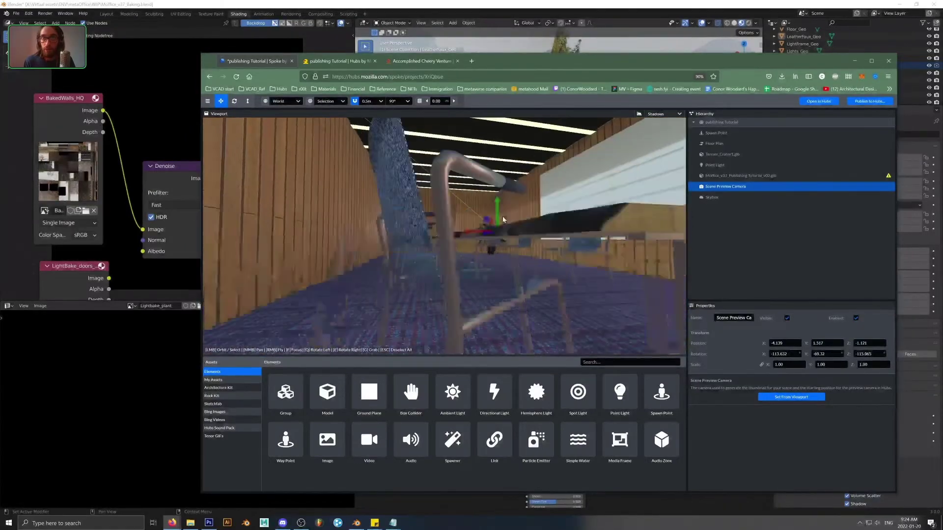
drag(503, 220, 540, 247)
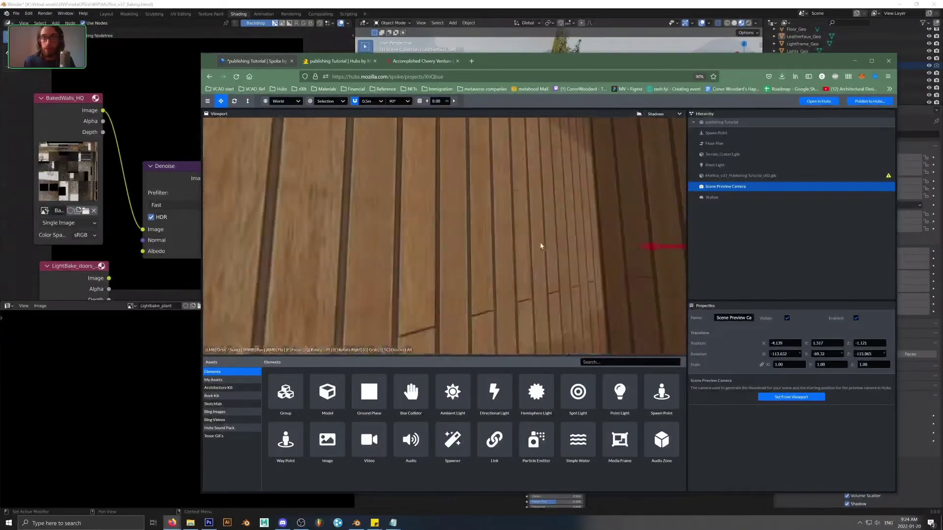
scroll(550, 255, down, 10)
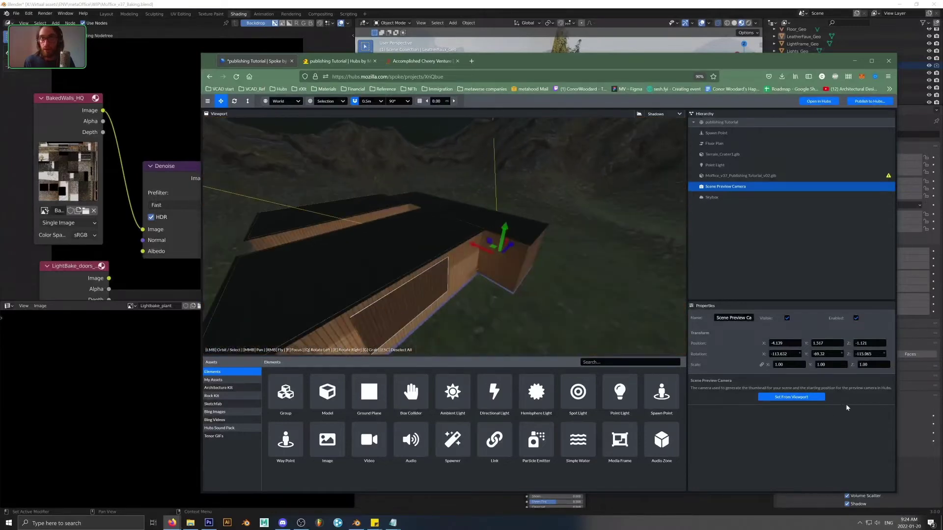
click(803, 397)
Step: Set the Scene Preview Camera from an interior view looking down the office corridor with the bench
drag(391, 295, 354, 257)
scroll(353, 257, down, 5)
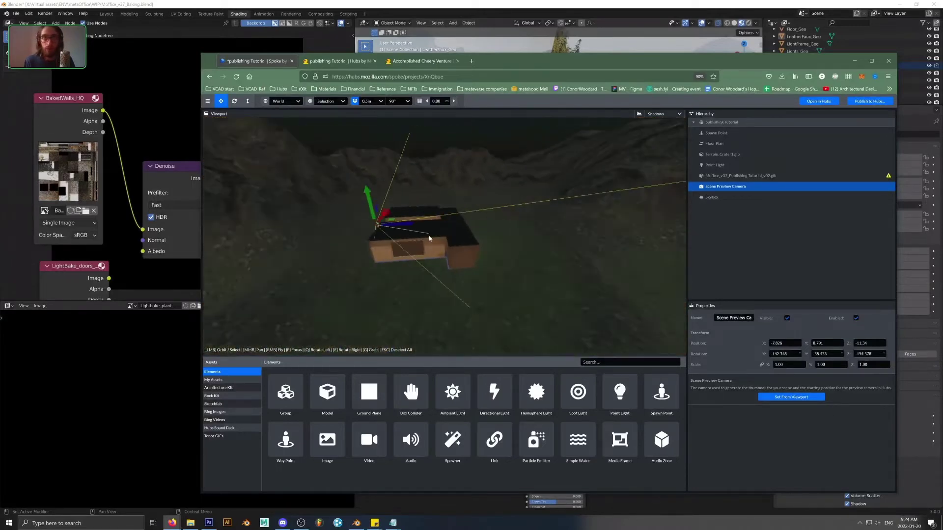
scroll(370, 240, up, 10)
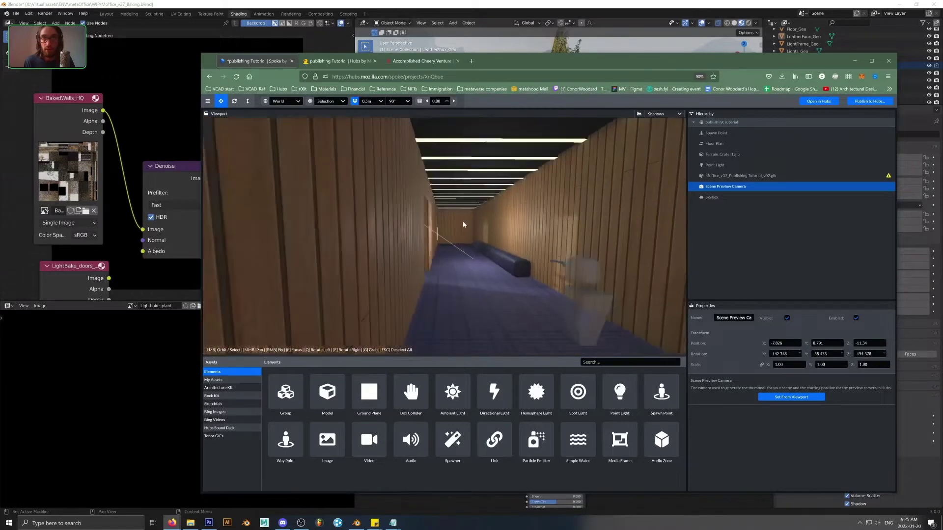
scroll(431, 220, up, 3)
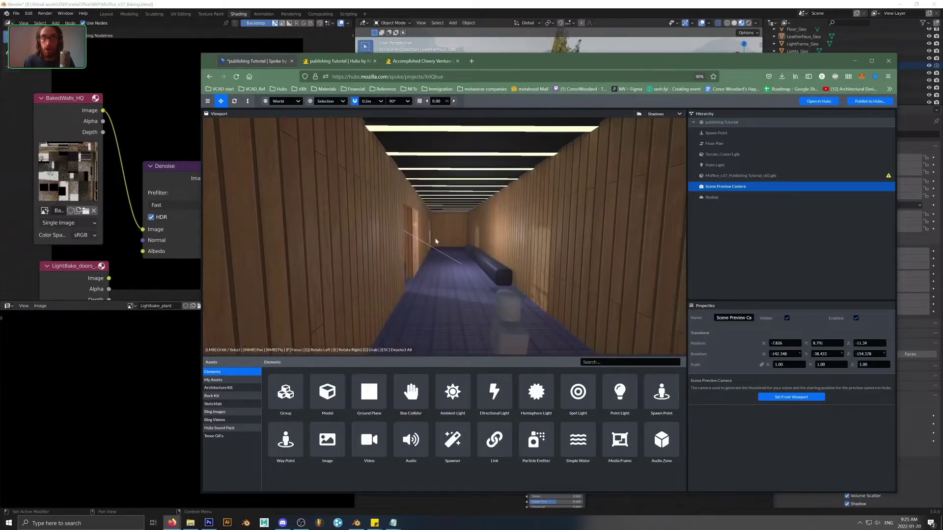
click(795, 398)
scroll(464, 252, down, 10)
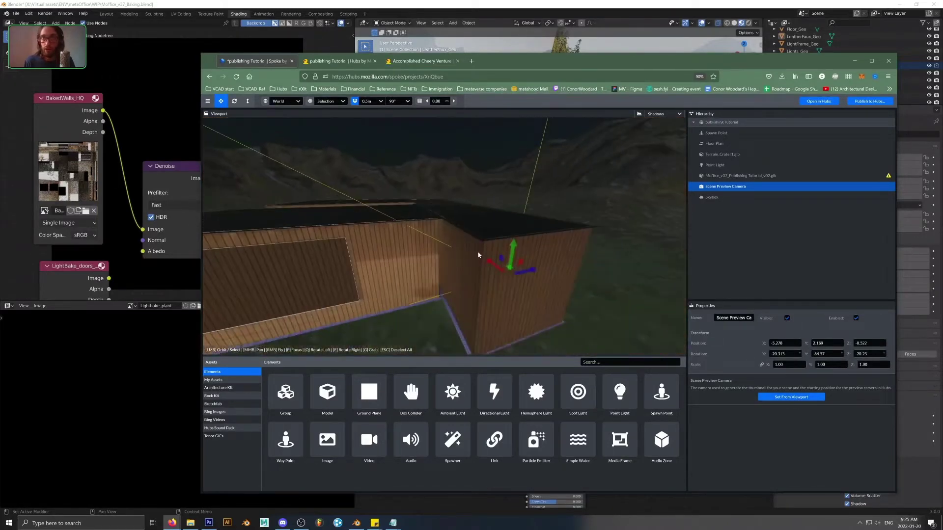
Step: Save and publish the updated "publishing Tutorial" scene to Hubs, accepting the performance check
click(868, 102)
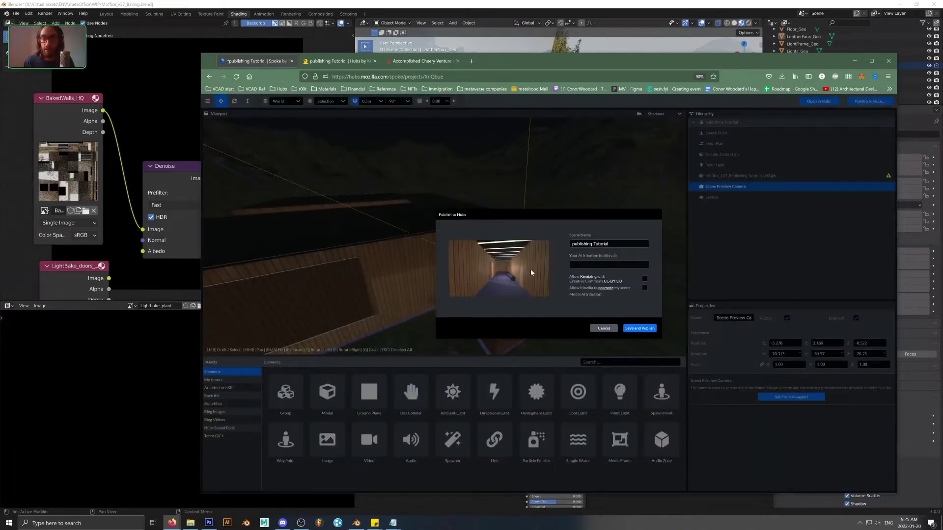
click(641, 328)
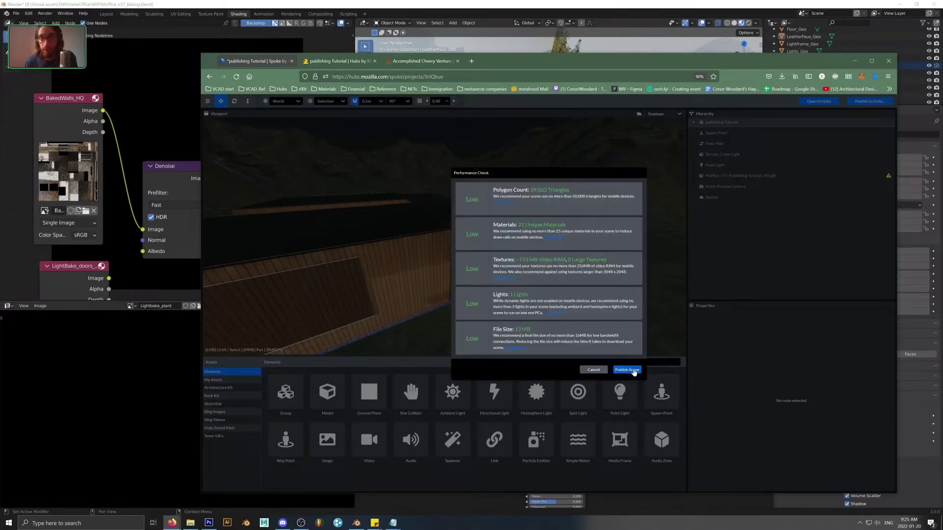
click(632, 370)
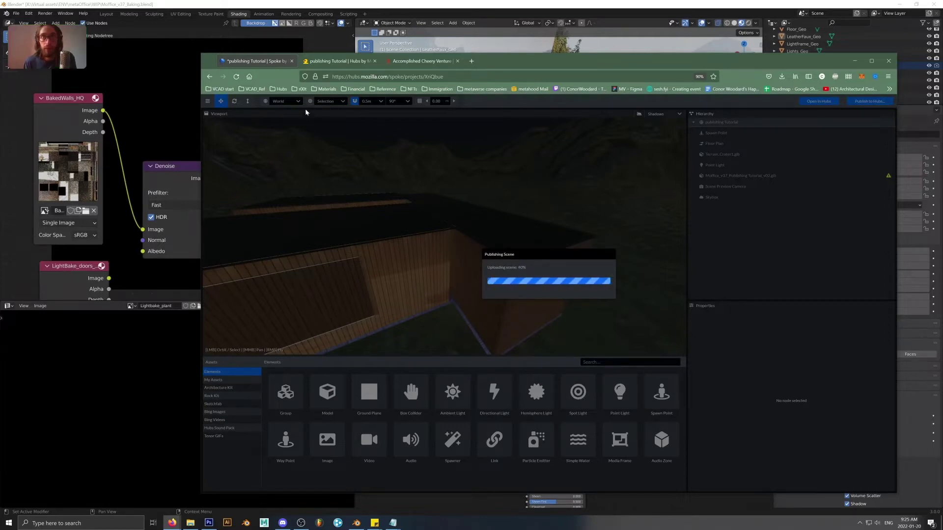
Step: Check the published scene page, inspect the open Hubs room's link and look around its corridor and metaHood doorways
click(340, 62)
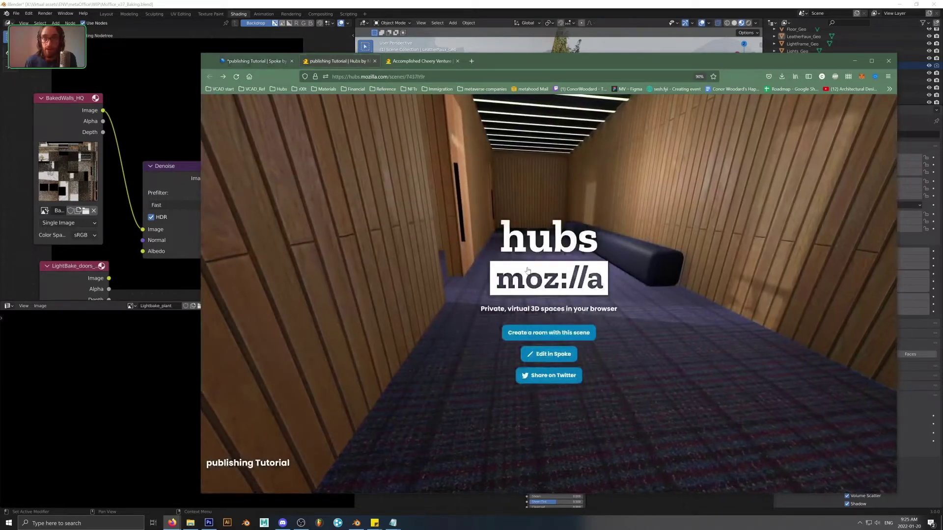
click(407, 62)
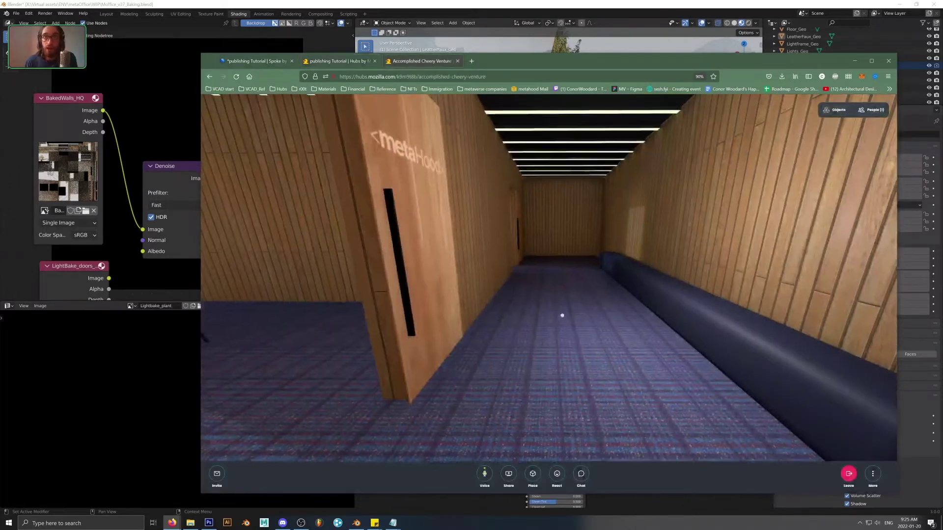
drag(561, 315, 402, 282)
key(w)
drag(486, 76, 349, 89)
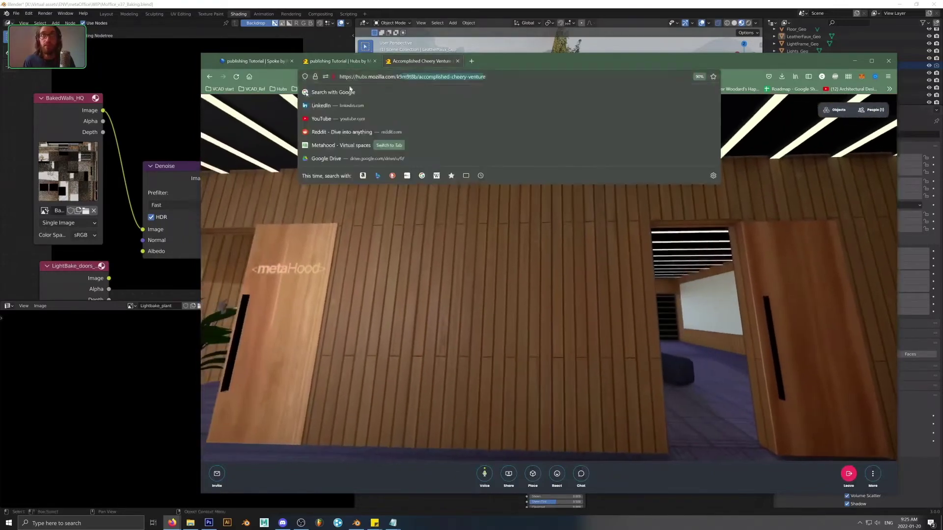
drag(623, 393, 623, 306)
key(s)
key(w)
key(w)
Step: Dismiss the scene-published notice in Spoke and return to the Hubs room, moving toward the metaHood doorway
key(ctrl+Tab)
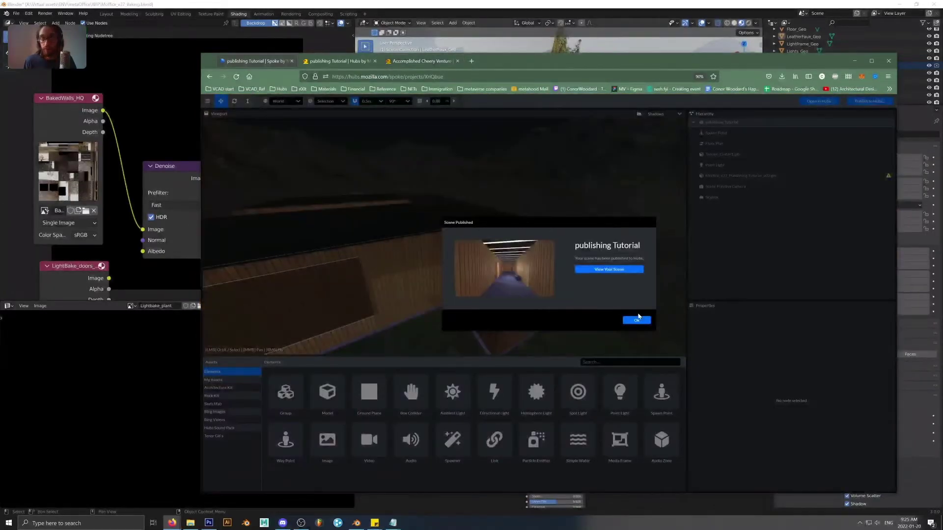
click(637, 320)
key(ctrl+Tab)
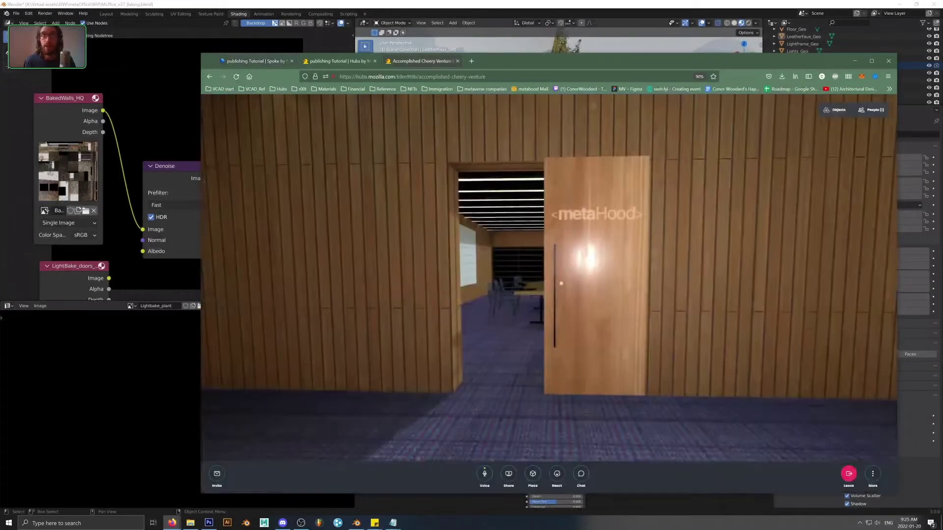
key(w)
drag(560, 282, 656, 281)
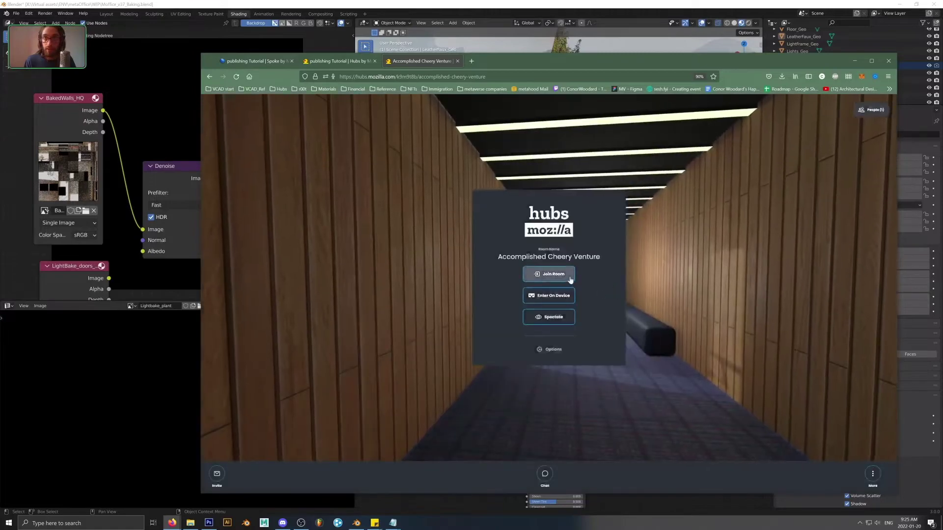
Step: Join the Accomplished Cheery Venture room again, enter it and walk down the corridor
click(553, 274)
click(547, 332)
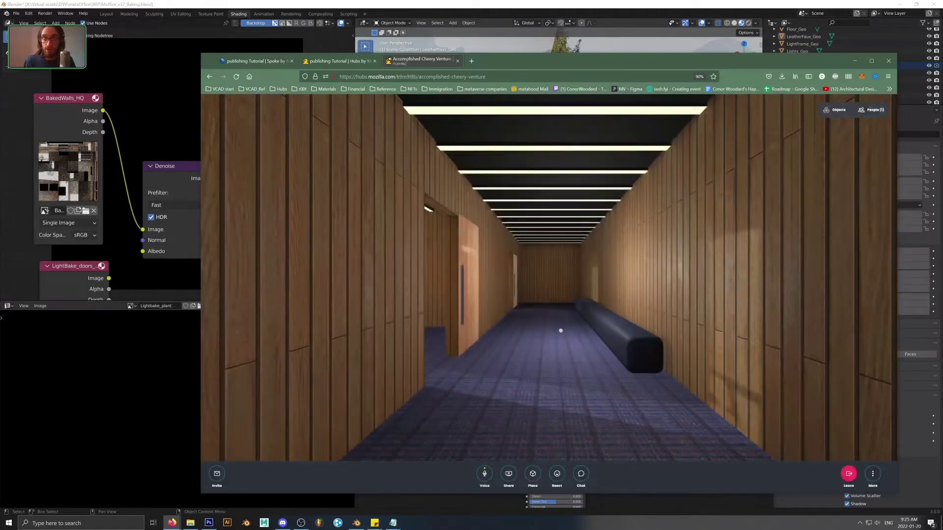
key(w)
drag(560, 331, 398, 333)
key(w)
Step: Toggle fly mode to leave the office and examine the crater terrain and skybox sunset from outside
key(g)
key(w)
key(w)
key(s)
key(w)
key(g)
key(g)
key(w)
key(s)
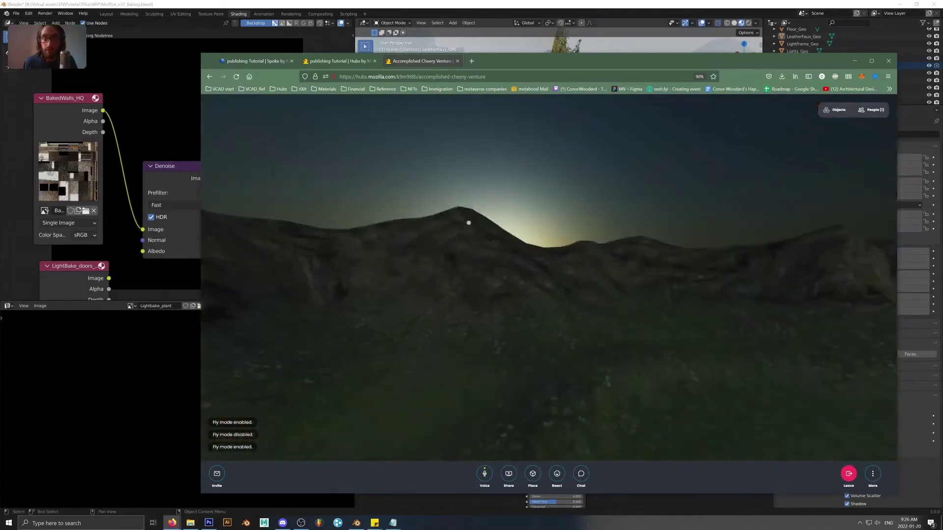
drag(425, 179, 433, 165)
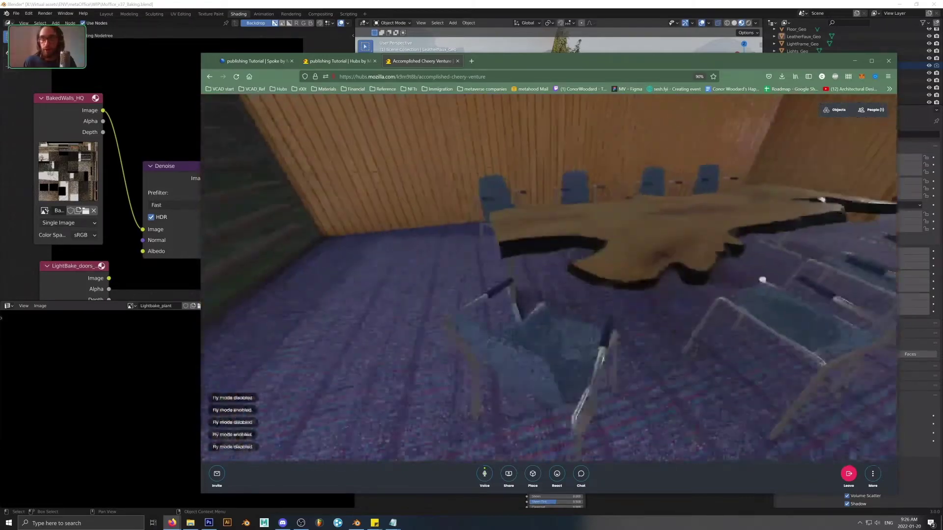
Step: Walk through the meeting room and back into the corridor, examining the table, chairs, plant, walls and ceiling lights
drag(763, 280, 820, 281)
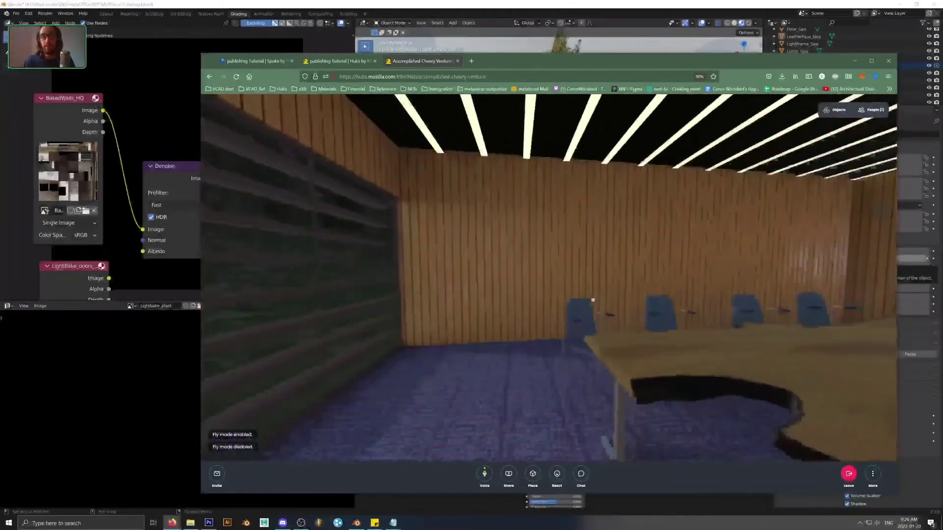
key(w)
drag(592, 300, 505, 301)
key(w)
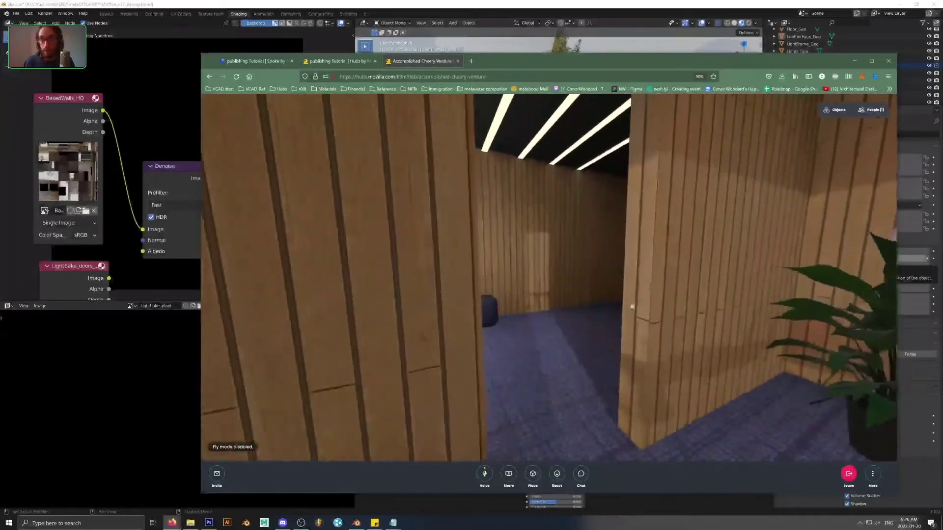
key(w)
drag(632, 307, 448, 303)
drag(597, 307, 459, 293)
key(w)
key(w)
key(w)
key(w)
key(d)
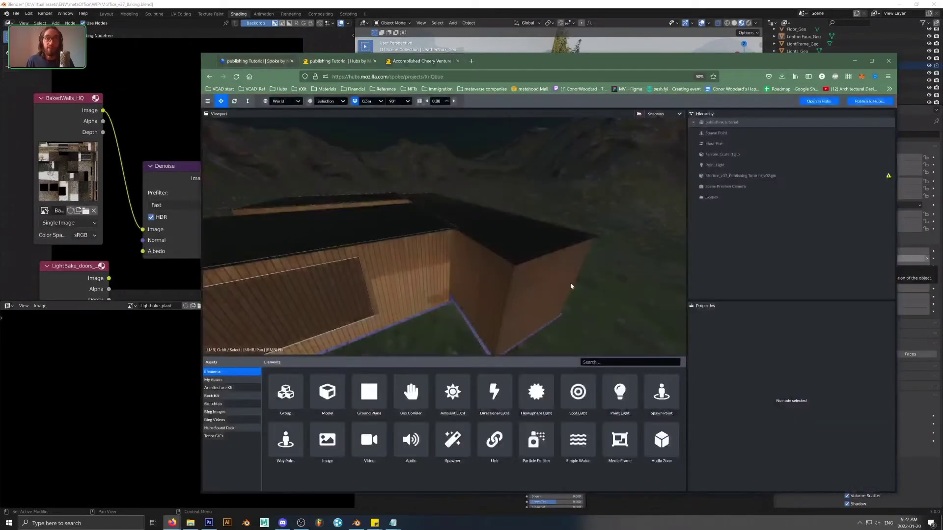
Step: Leave the office scene for the Spoke project list, start a new project and open the Import From Blender form
scroll(567, 283, down, 5)
scroll(576, 288, up, 3)
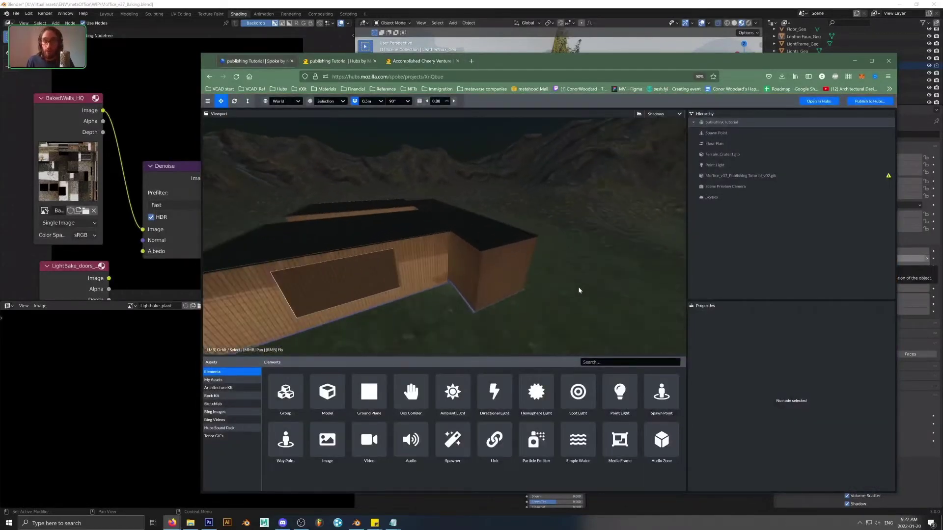
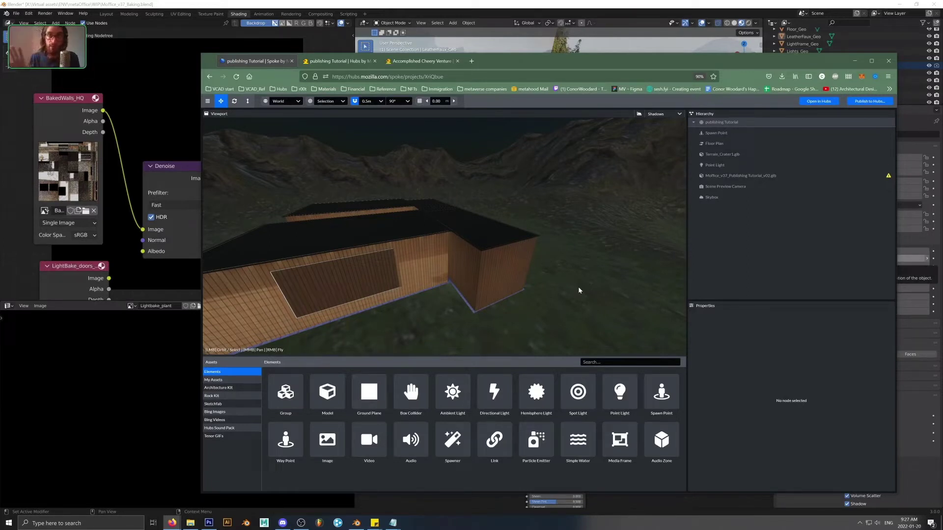
click(208, 102)
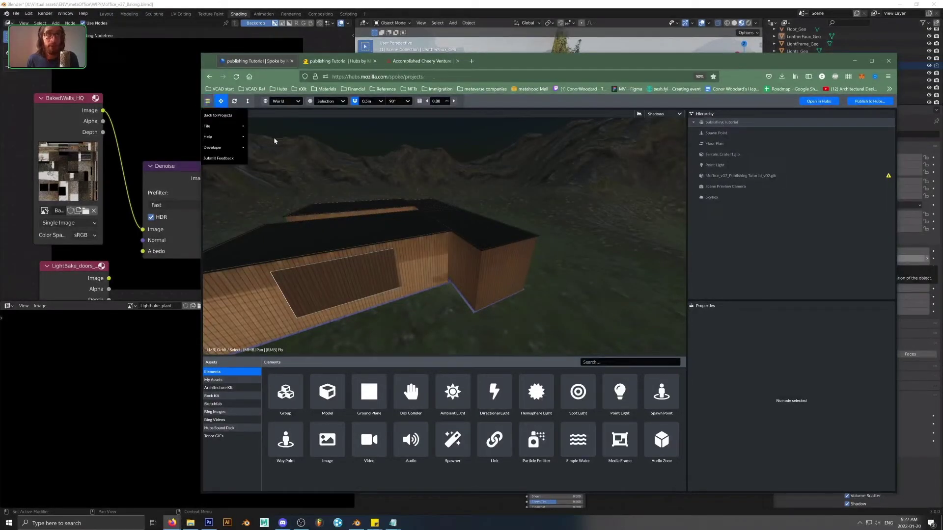
click(218, 115)
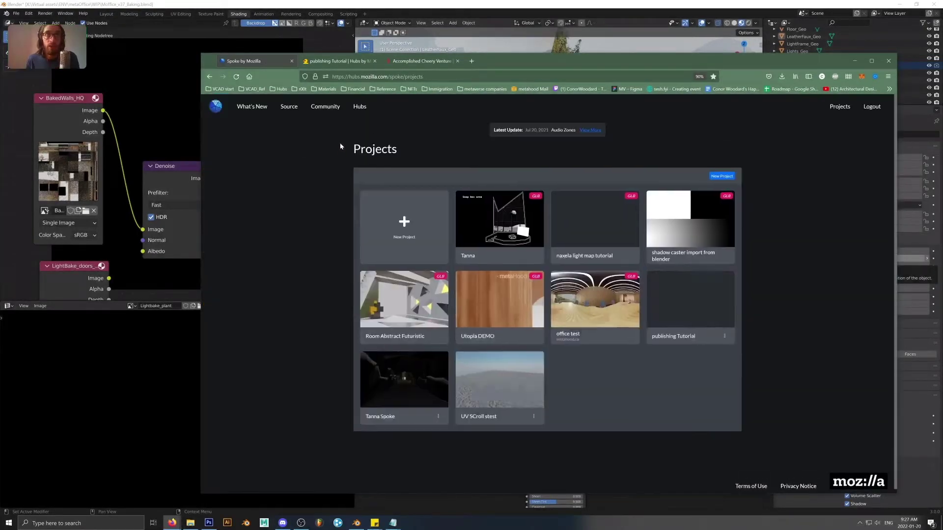
click(413, 231)
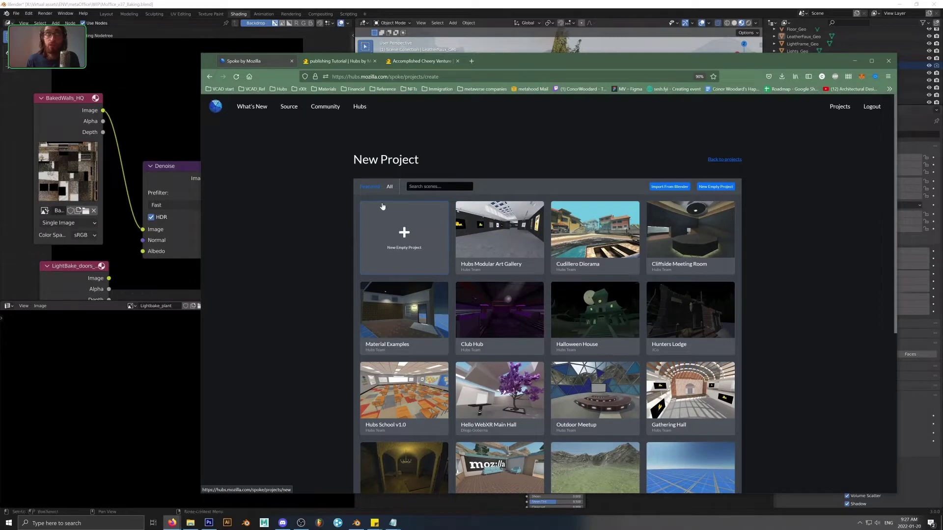
click(664, 187)
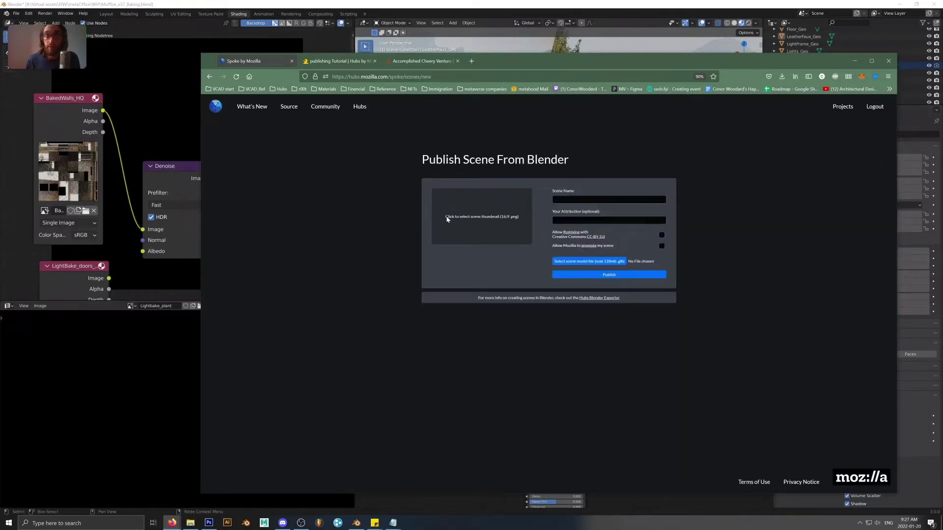
click(518, 218)
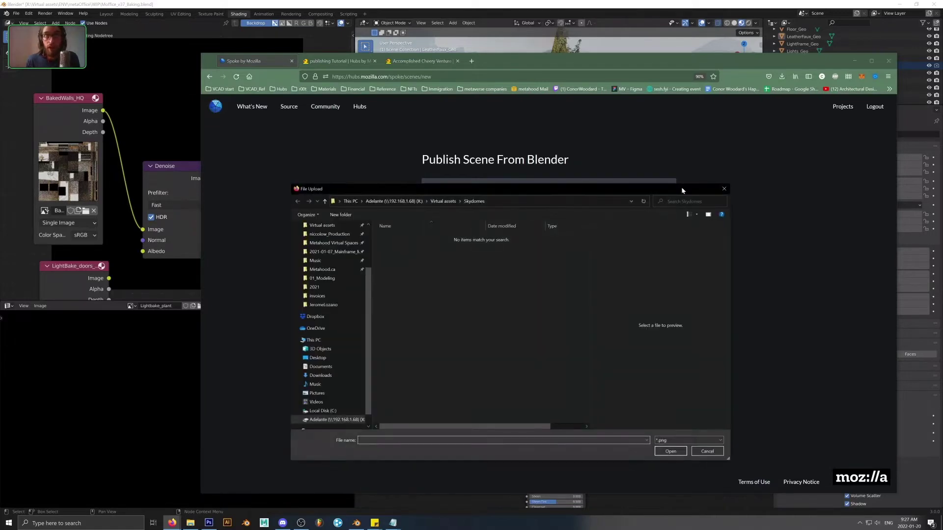
drag(464, 189, 475, 250)
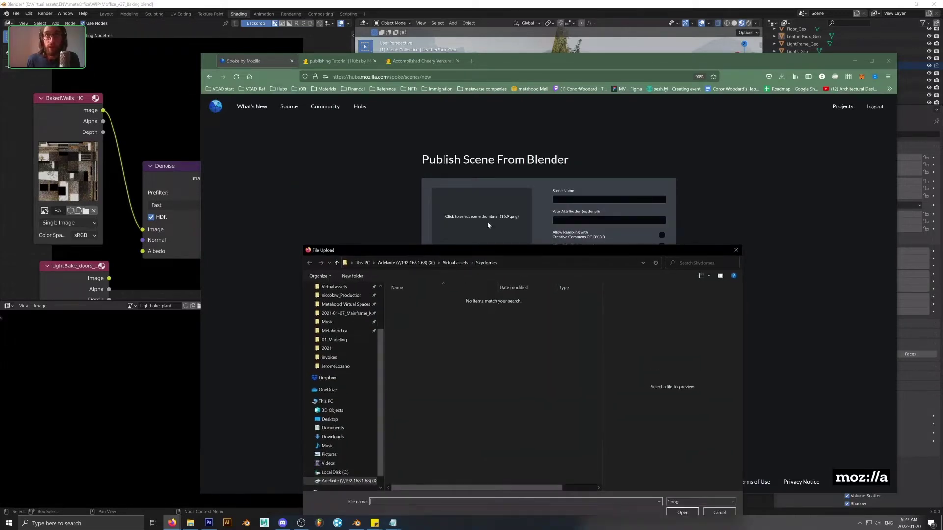
click(455, 263)
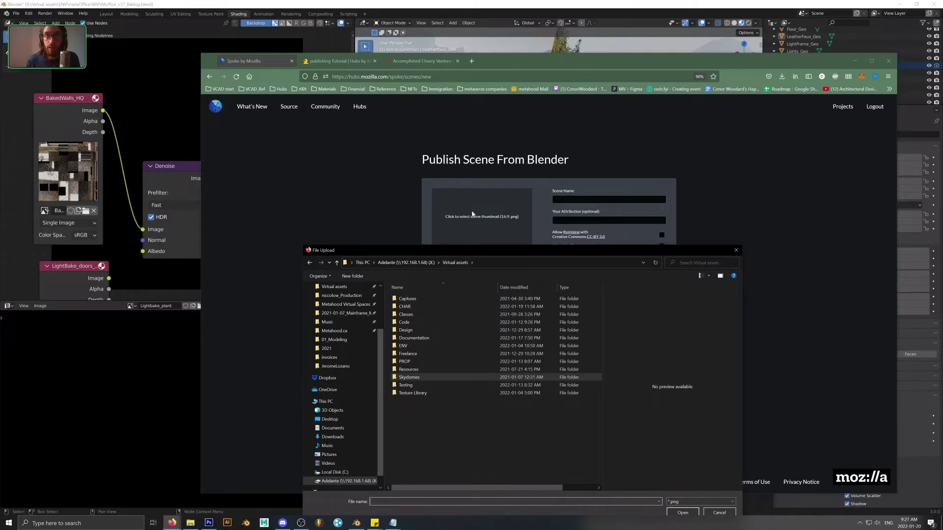
click(737, 251)
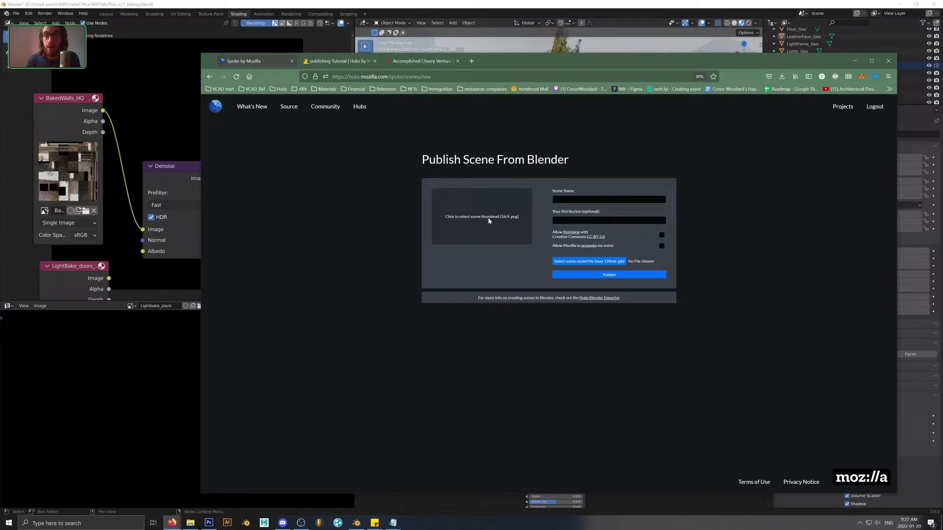
Step: Revisit the published scene page and Hubs room, and start a new empty Spoke project in a separate browser tab
click(344, 61)
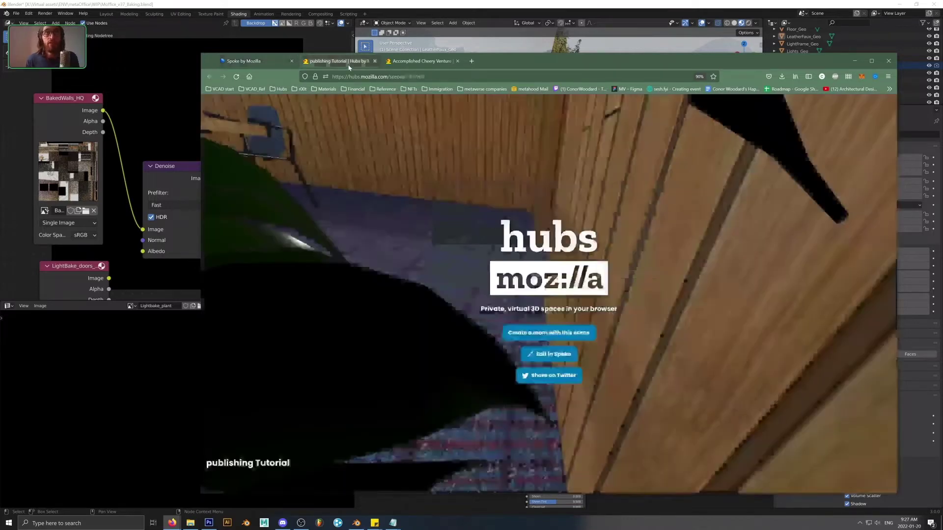
click(421, 61)
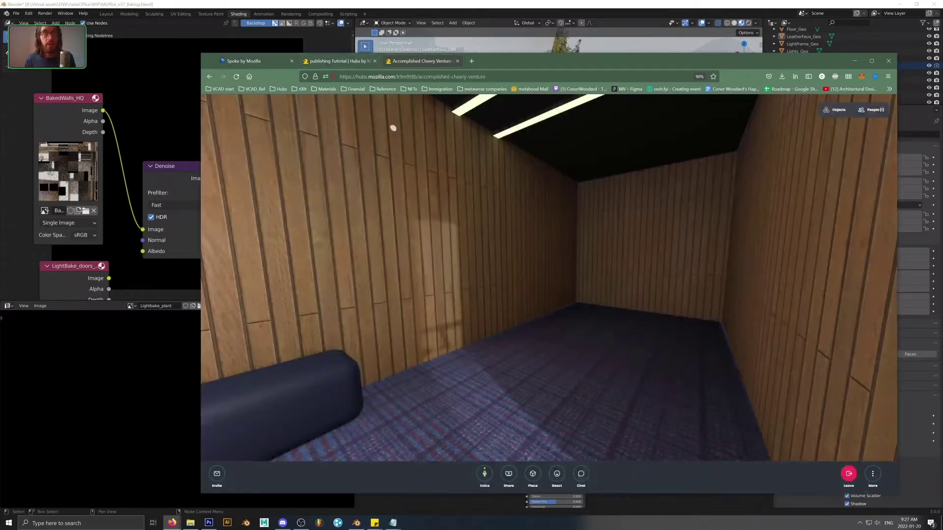
click(246, 61)
middle_click(212, 77)
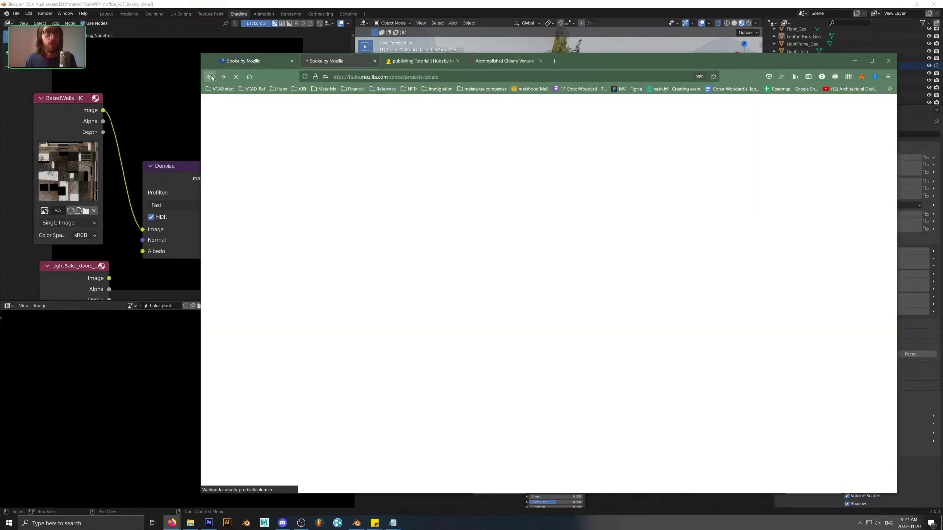
click(426, 241)
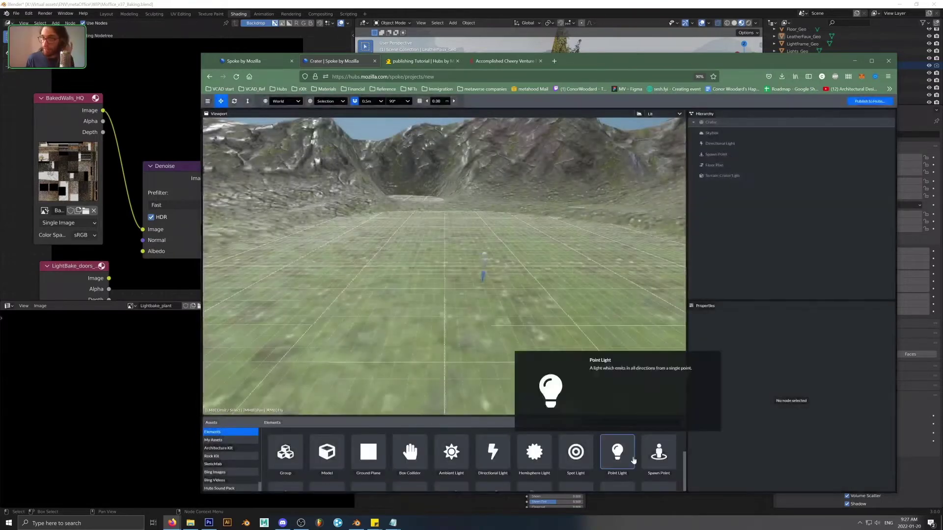
Step: Add a Simple Water plane to the crater floor and inspect its surface up close
scroll(613, 454, down, 2)
click(575, 445)
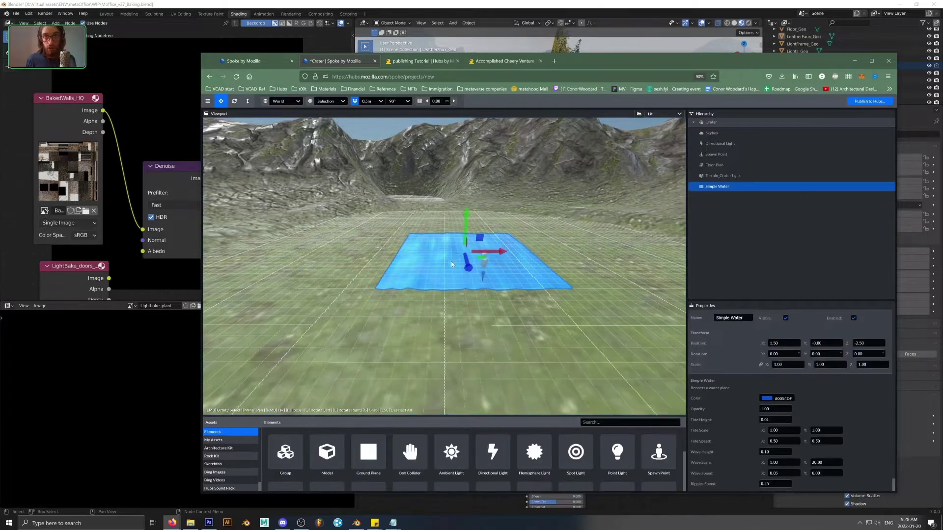
scroll(506, 277, up, 3)
drag(502, 291, 435, 280)
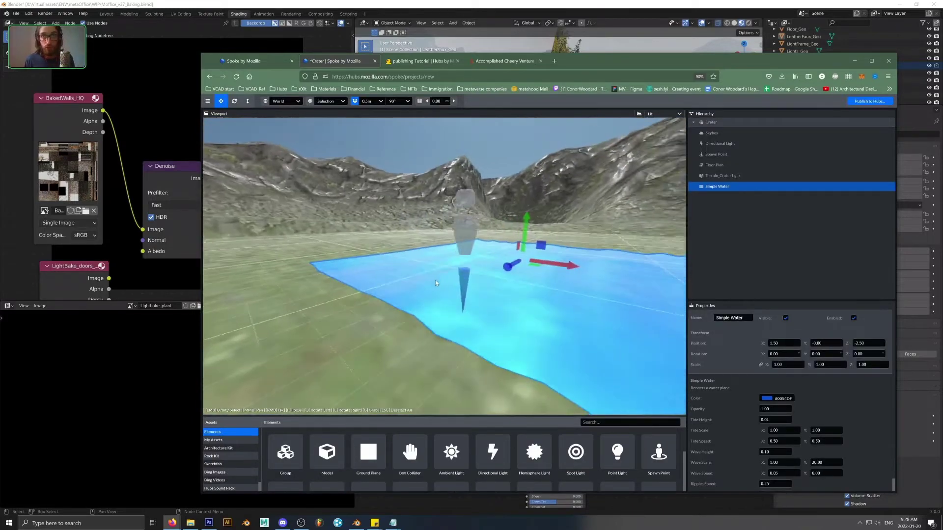
Step: Enlarge the elements area and place a Particle Emitter on the grass beside the water
drag(504, 417, 504, 345)
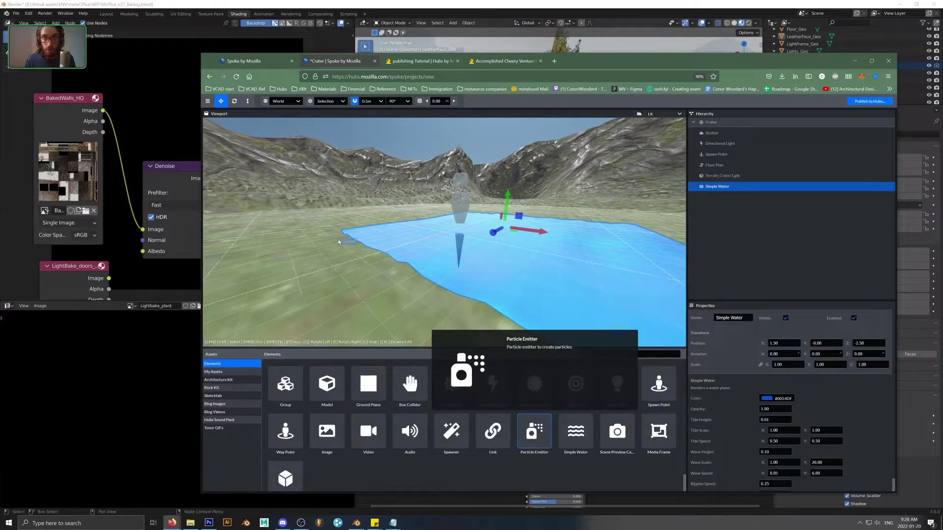
drag(335, 261, 324, 259)
middle_drag(361, 236, 458, 255)
drag(457, 256, 400, 249)
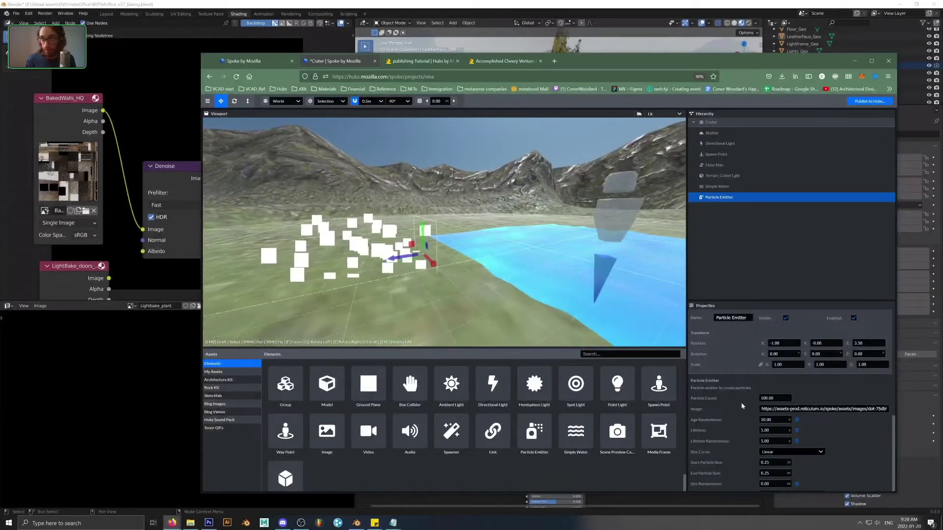
Step: Set the particle emitter's start opacity and end opacity to 0
click(784, 409)
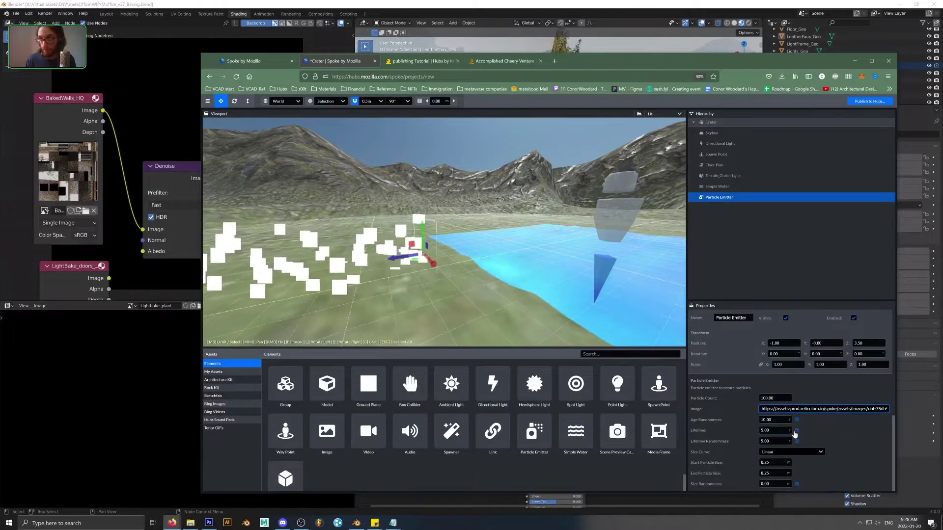
scroll(731, 435, down, 2)
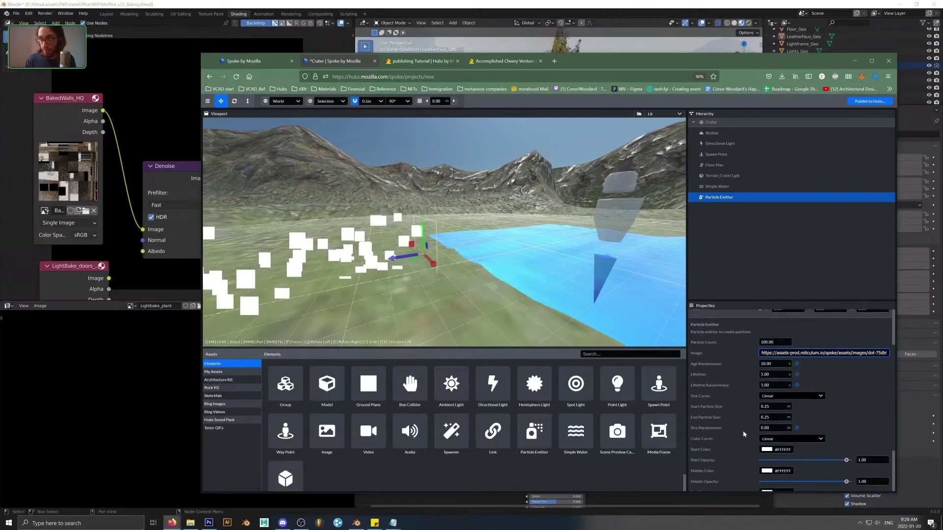
scroll(711, 409, down, 2)
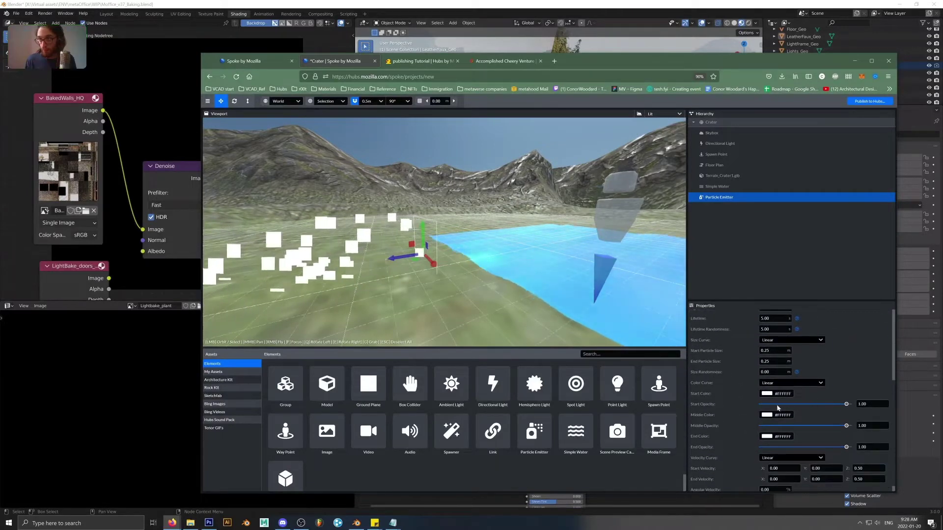
drag(845, 404, 756, 404)
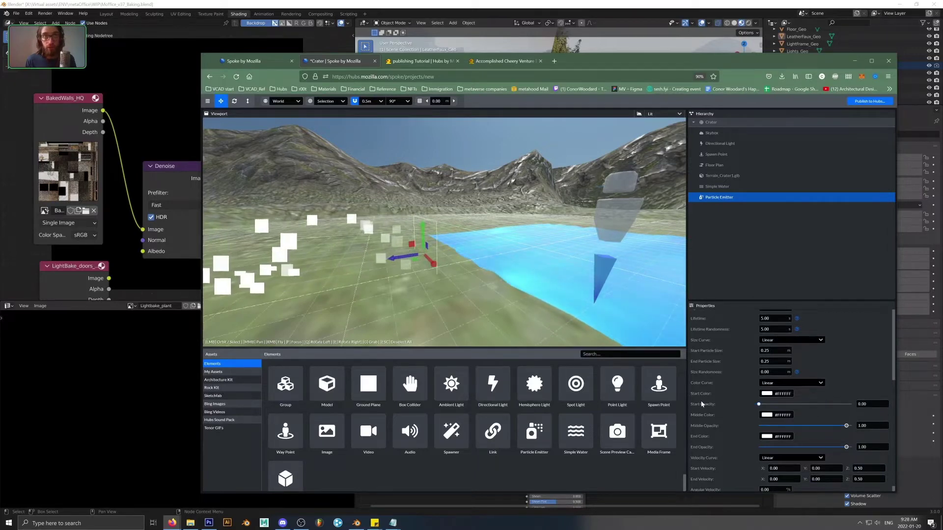
key(f)
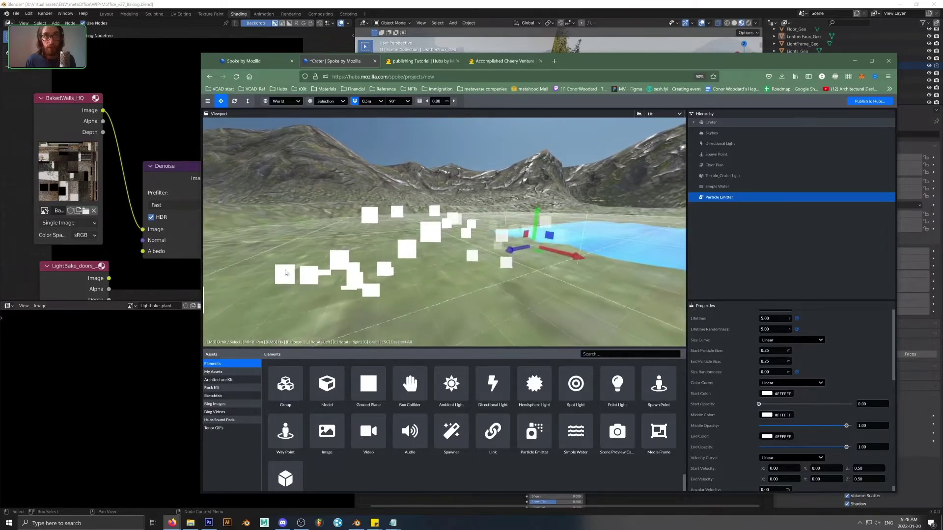
drag(846, 447, 759, 447)
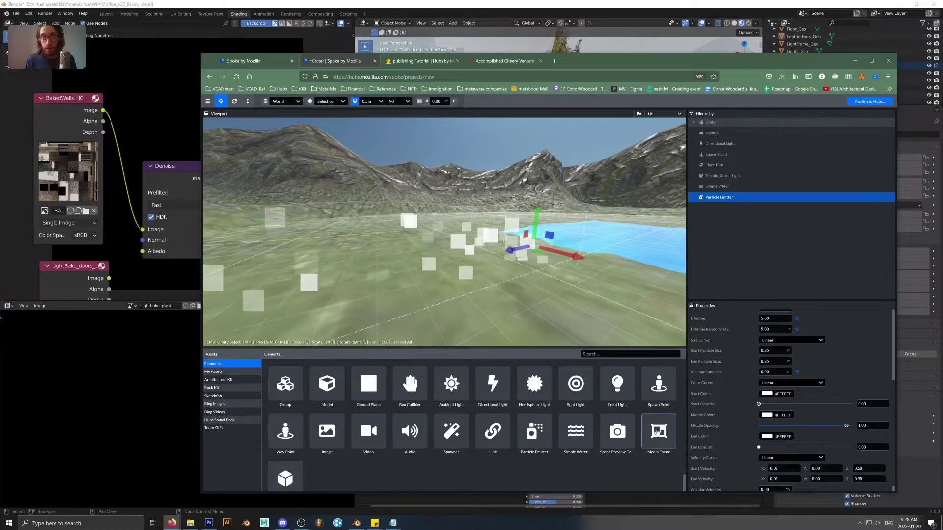
Step: Examine the fading particles from different angles, trying a middle opacity of 0.68 and restoring it to 1.00
drag(575, 430, 523, 379)
scroll(471, 260, down, 3)
scroll(472, 260, up, 2)
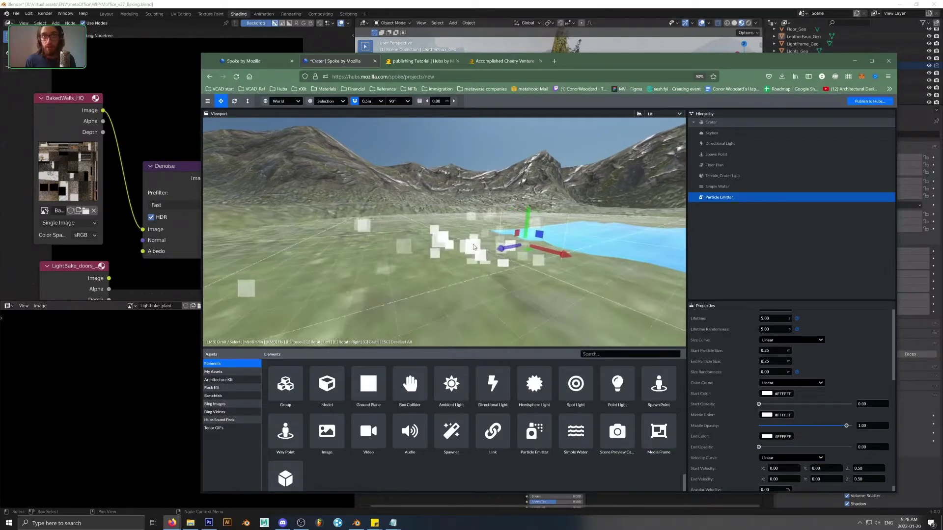
middle_drag(493, 256, 465, 265)
mouse_move(464, 264)
mouse_down()
mouse_move(528, 296)
mouse_move(457, 269)
mouse_up()
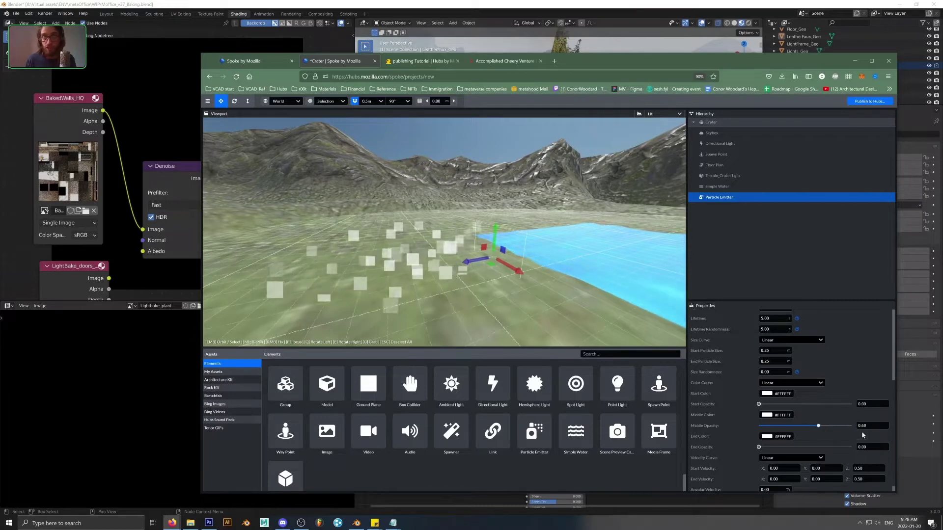
scroll(732, 442, down, 1)
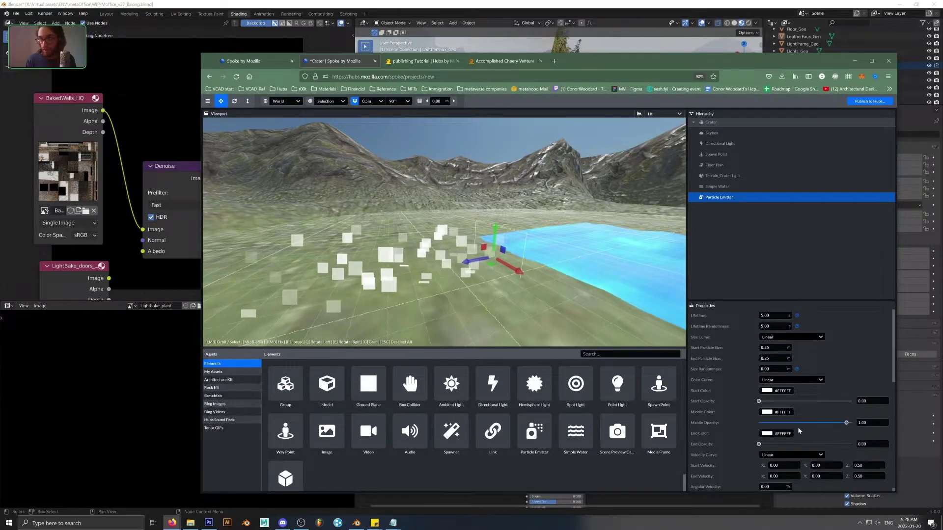
Step: Raise the particle emitter above the crater floor to a Y position of 1.50
scroll(732, 443, up, 3)
drag(422, 246, 466, 245)
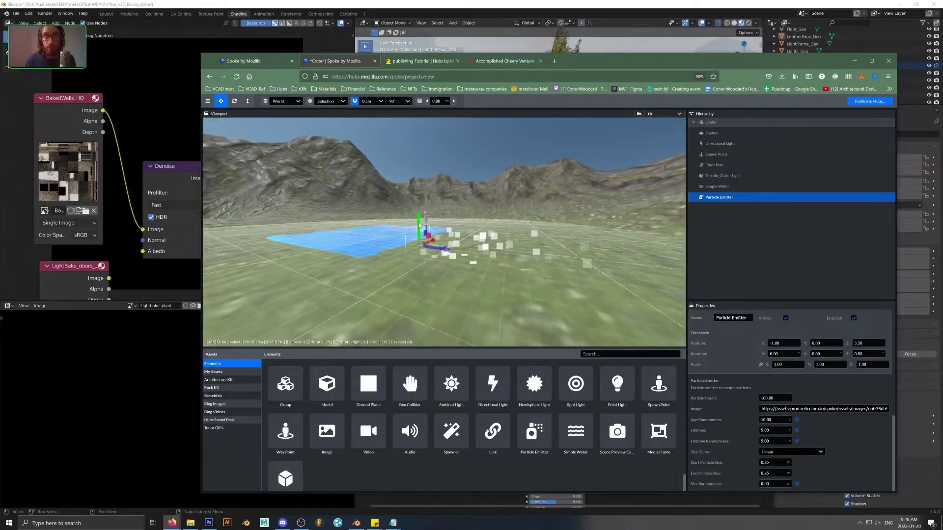
drag(419, 229, 432, 319)
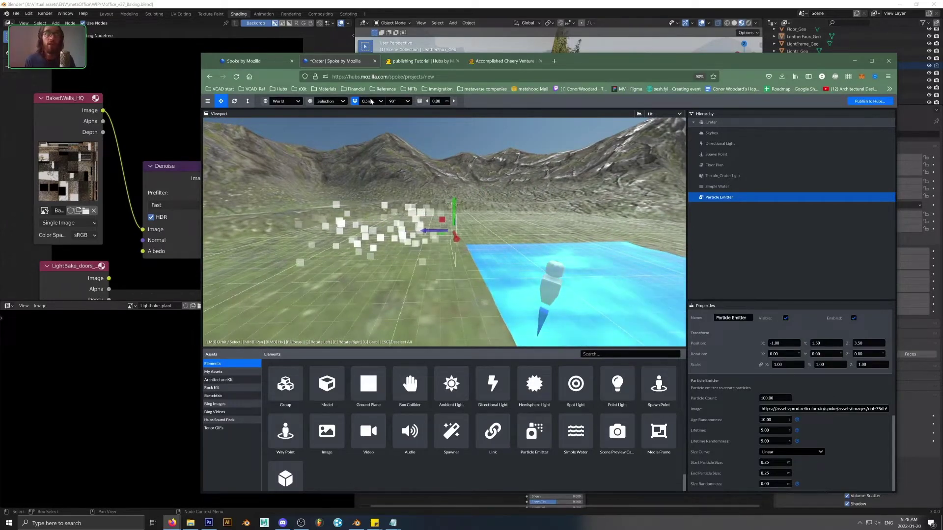
Step: Switch to Blender to view the office exterior up close, and return to the Spoke project
click(391, 3)
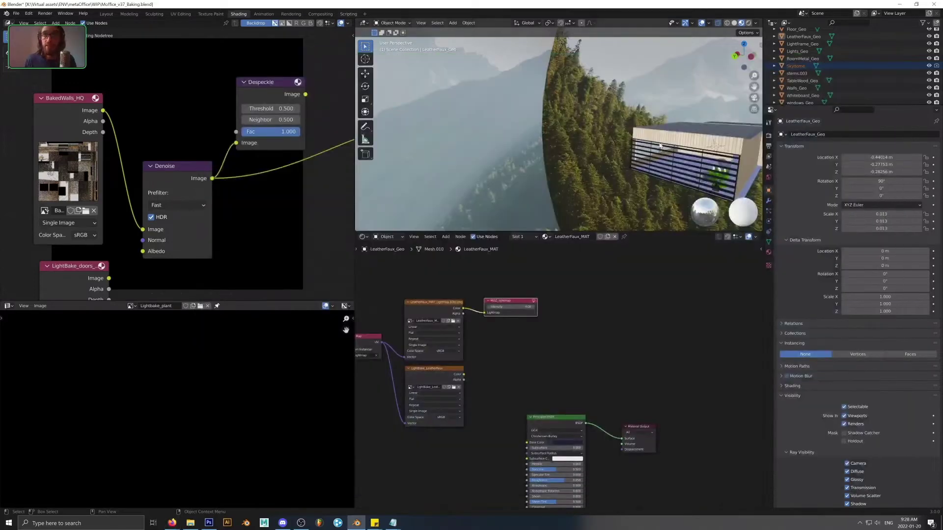
middle_drag(607, 171, 581, 155)
scroll(574, 167, up, 5)
key(alt+Tab)
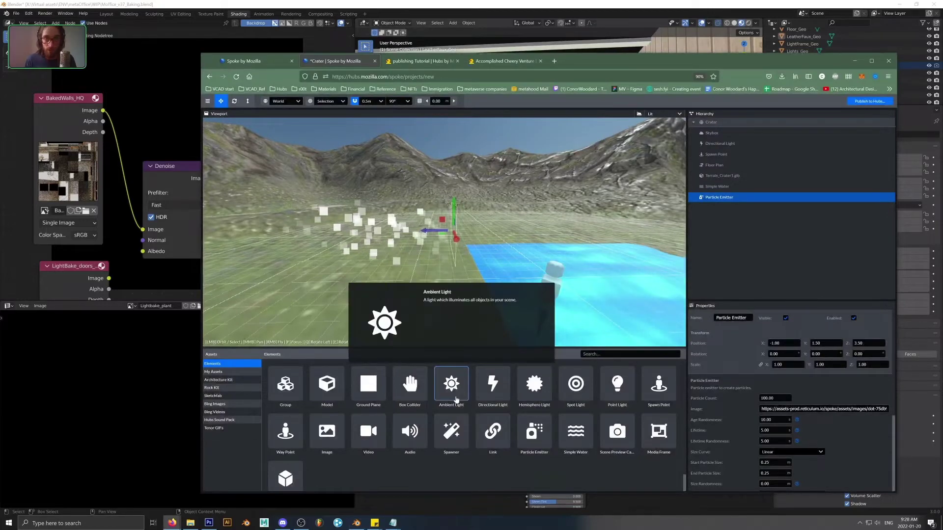
Step: Place a Way Point on the water and select the Spawn Point to examine both markers side by side
drag(285, 431, 514, 281)
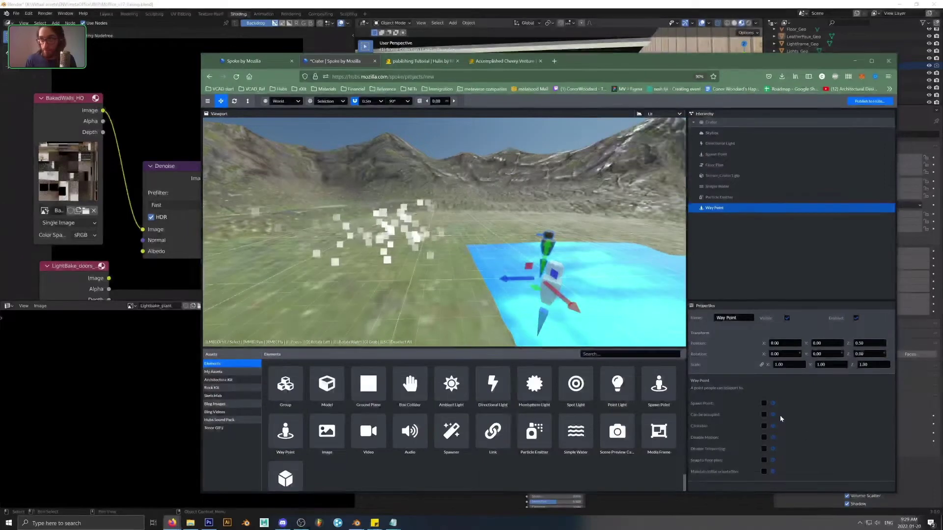
click(540, 294)
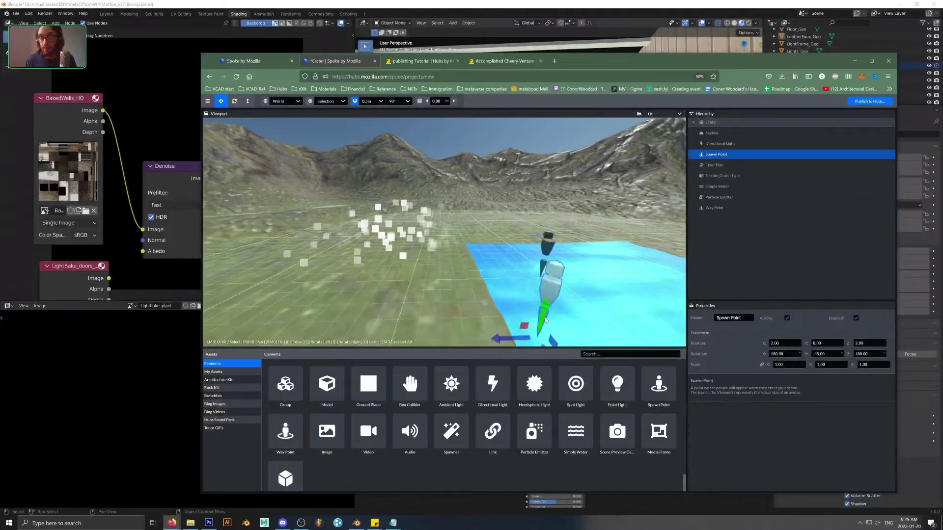
key(f)
drag(538, 295, 709, 387)
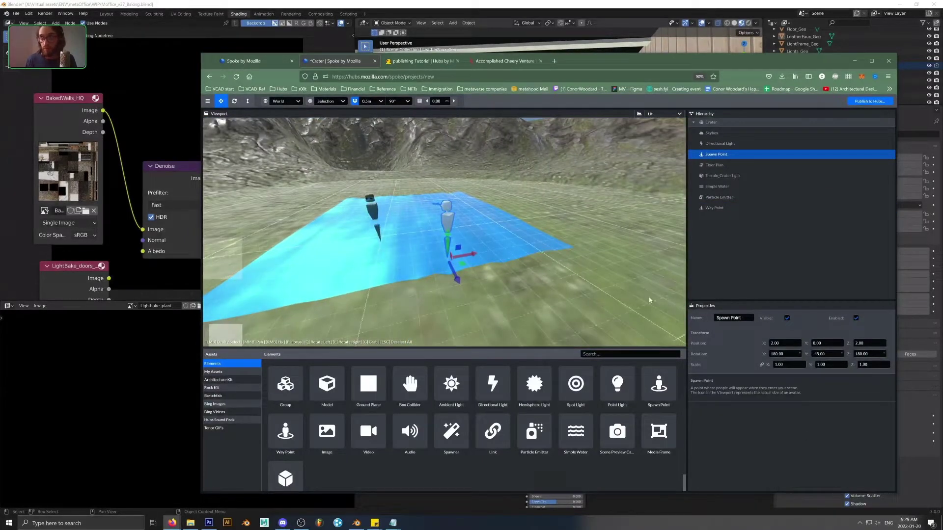
middle_drag(487, 261, 511, 282)
scroll(512, 282, down, 5)
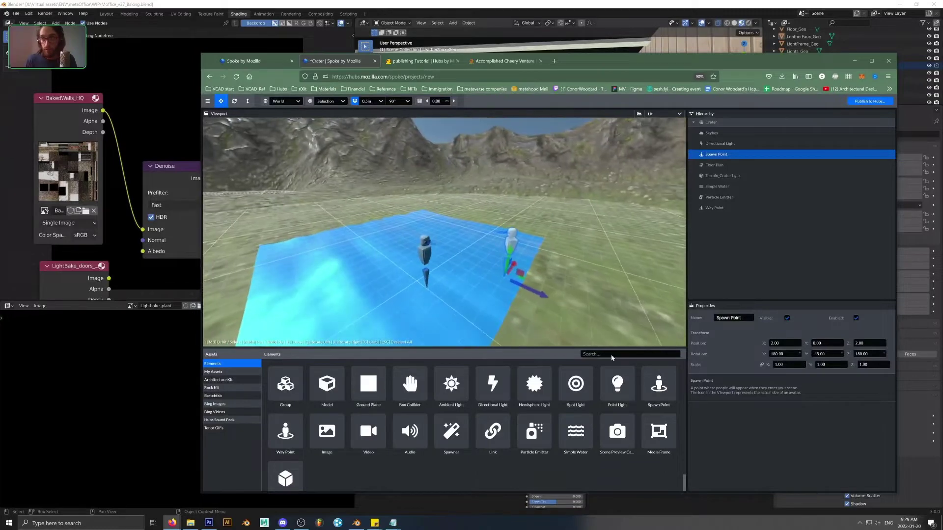
Step: Select the Way Point and enable its Can be occupied option
mouse_move(659, 386)
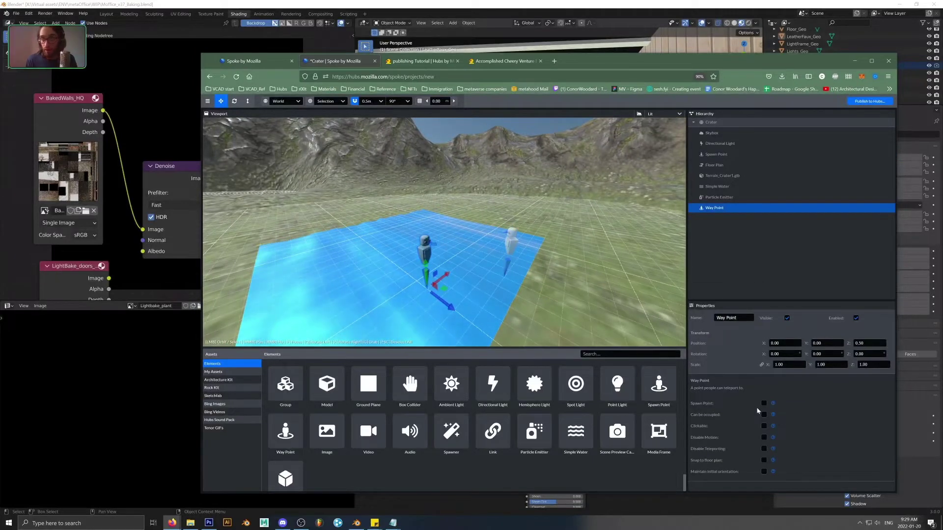
click(764, 415)
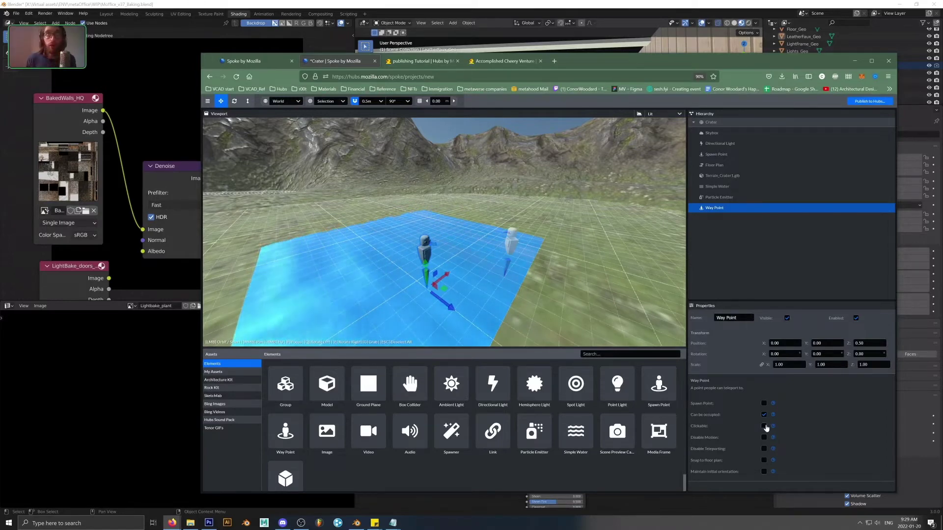
Step: Load metahood.ca in a new browser tab and return to the Crater project in Spoke
click(555, 62)
text(metahood.ca/)
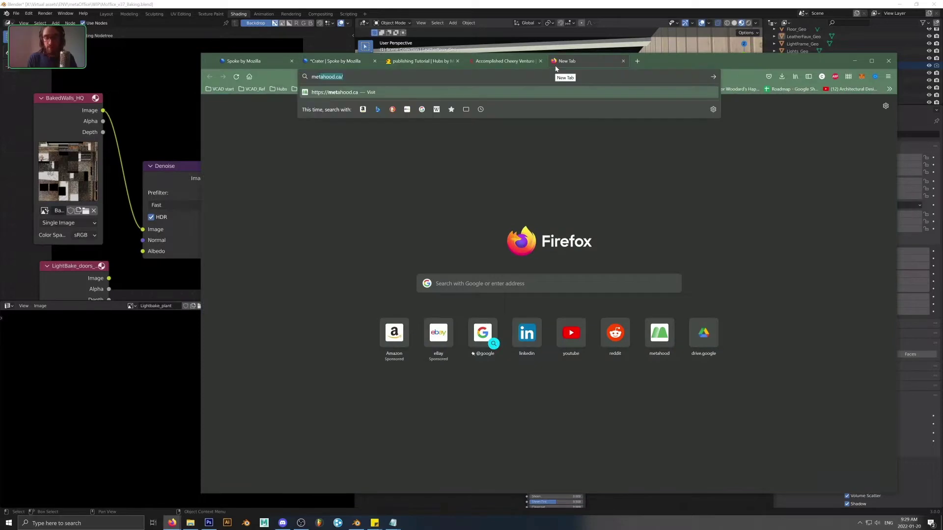
key(Return)
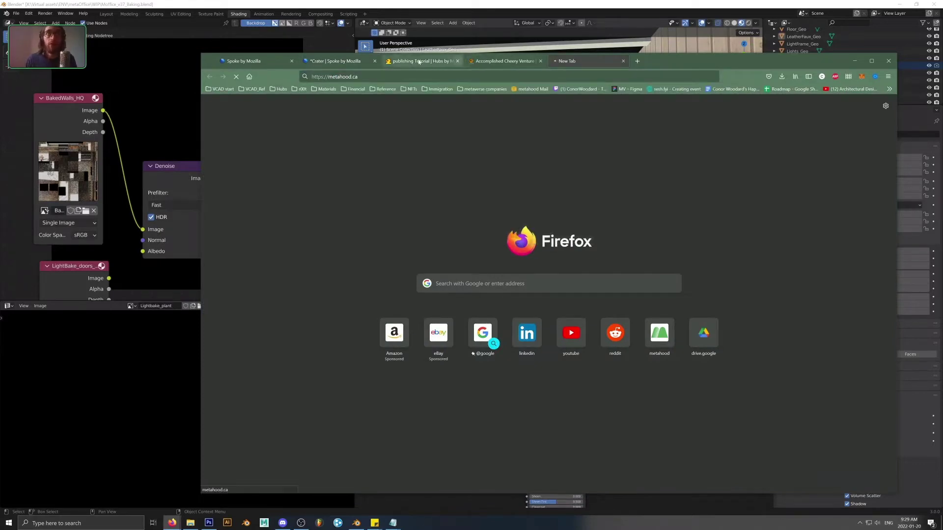
click(334, 61)
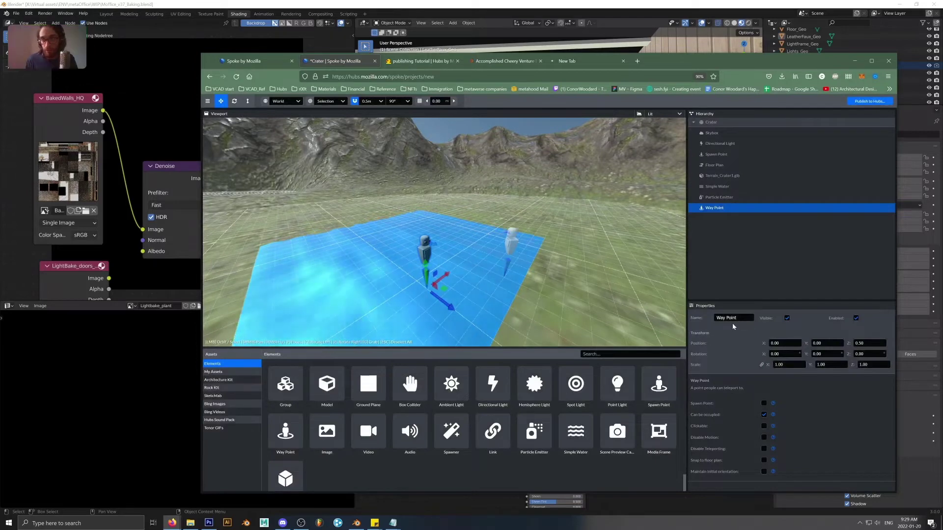
click(556, 65)
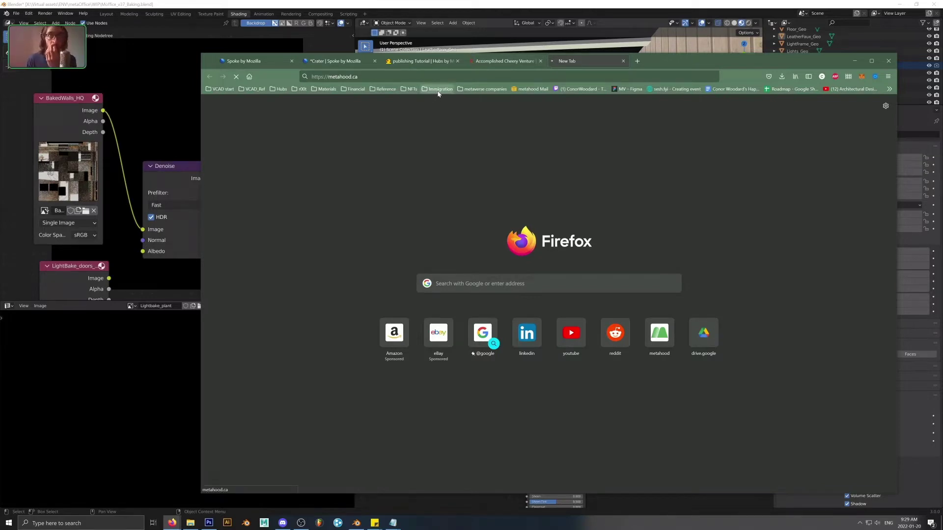
click(335, 61)
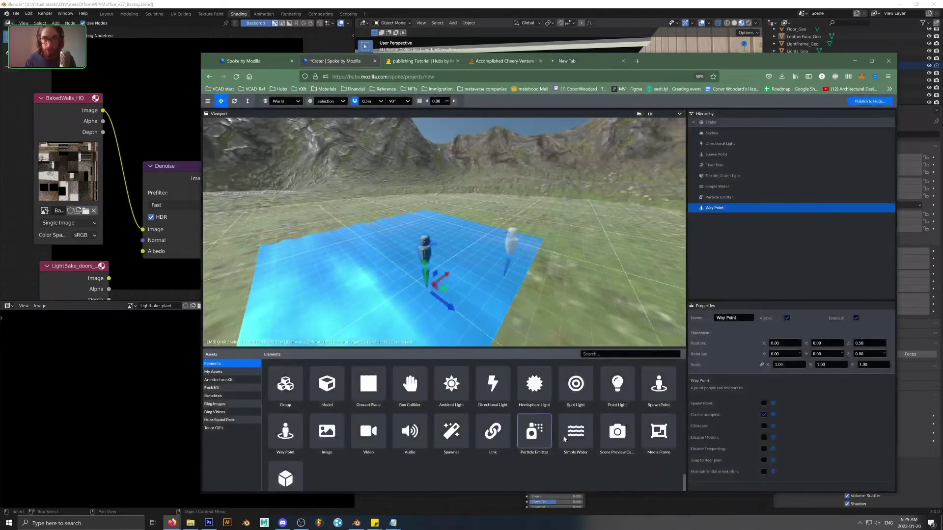
Step: Place a Media Frame beside the water, raise it to a Y position of 1.50, and frame it up close
drag(667, 445, 563, 220)
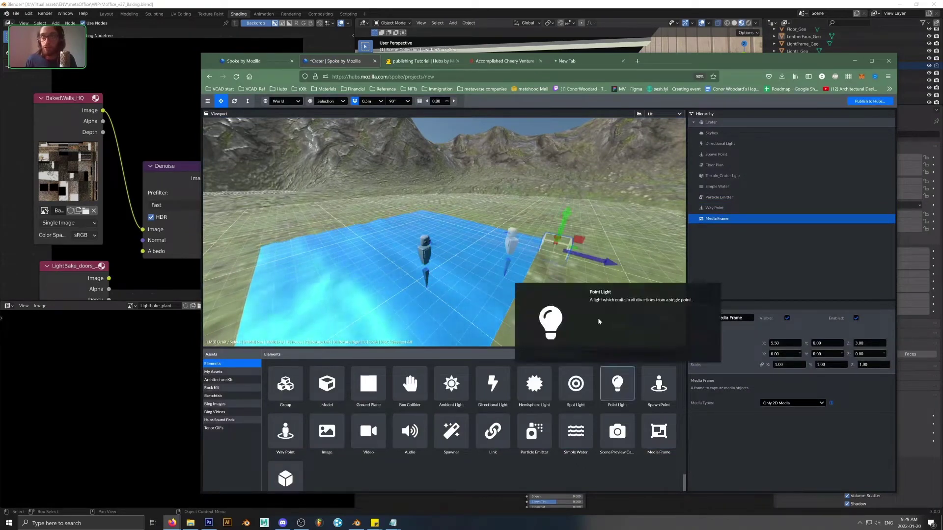
drag(568, 210, 500, 228)
scroll(544, 233, down, 3)
key(f)
scroll(500, 228, up, 4)
drag(435, 229, 383, 239)
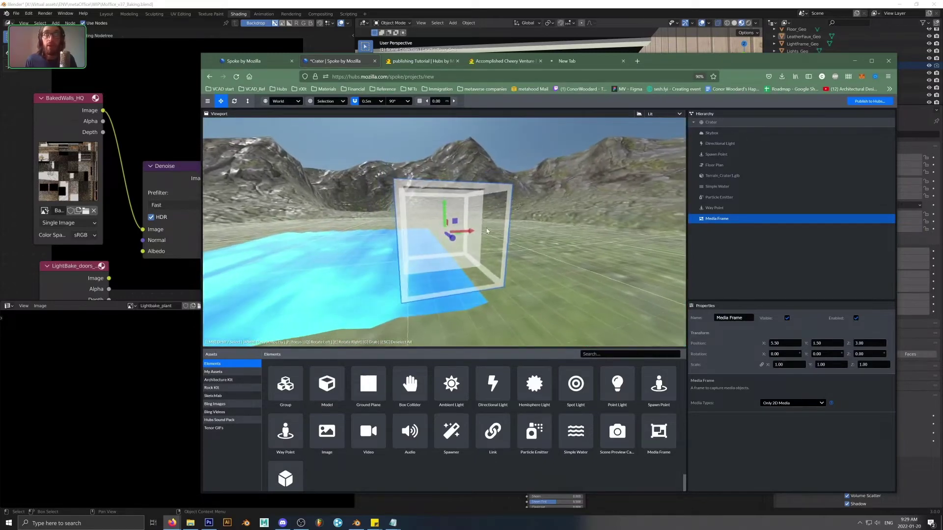
Step: Switch to the Metahood site, open the public office room, and join it
click(588, 61)
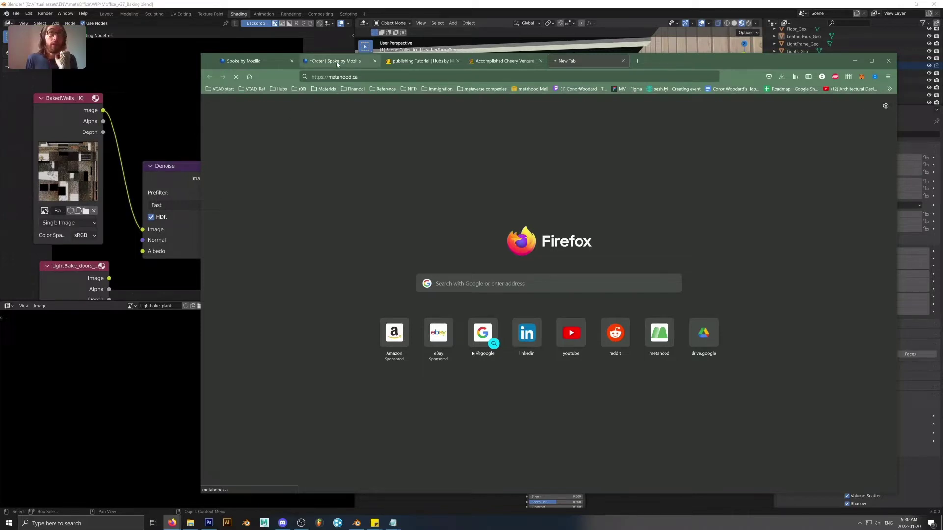
click(404, 65)
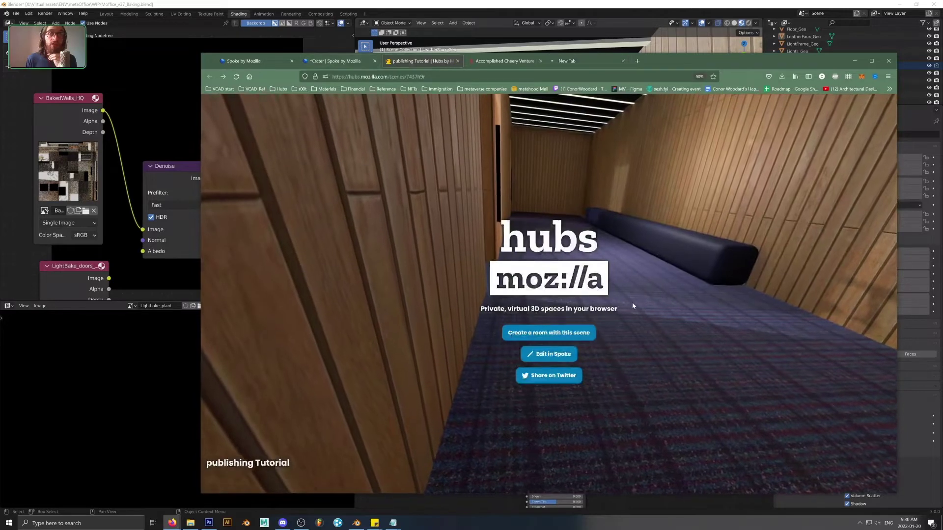
click(575, 64)
click(331, 63)
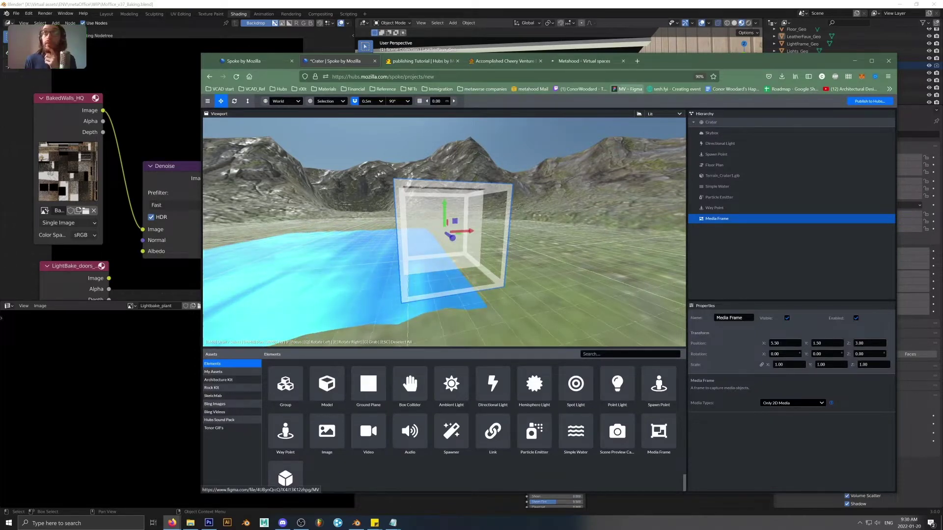
click(598, 62)
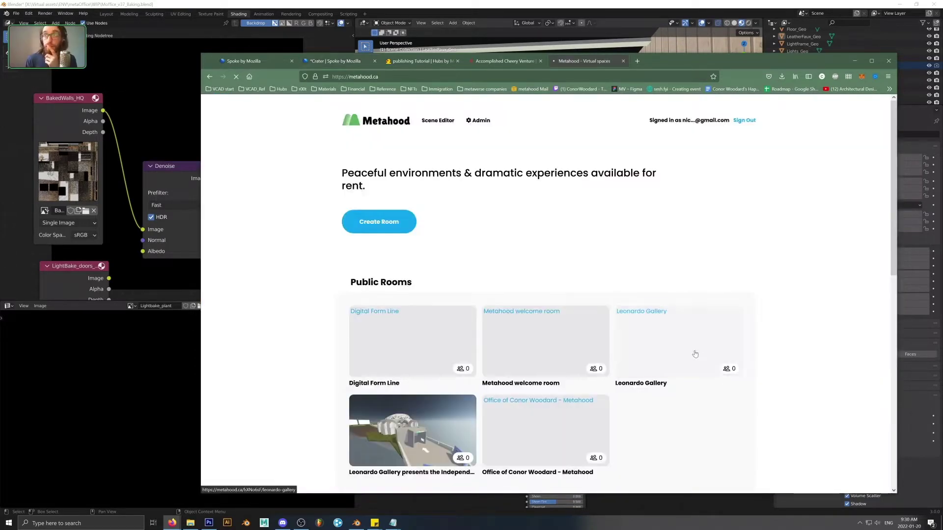
click(556, 439)
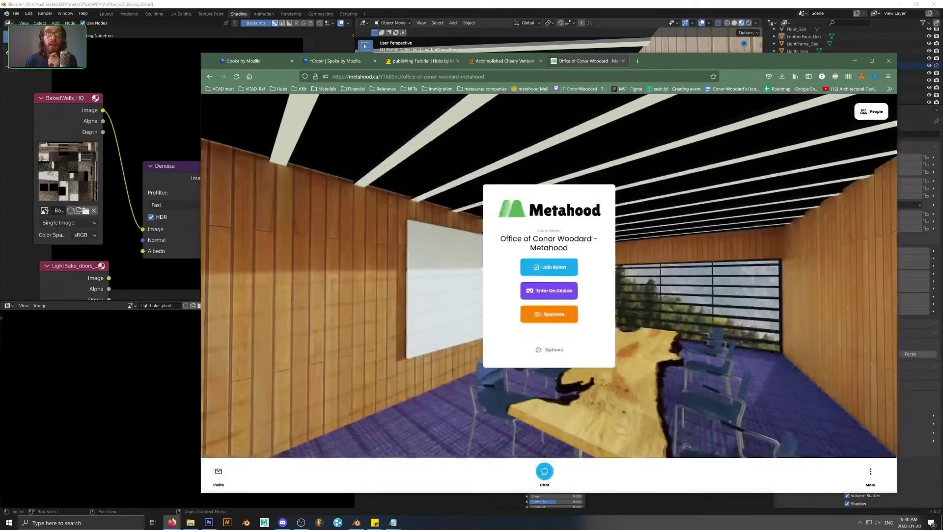
click(551, 268)
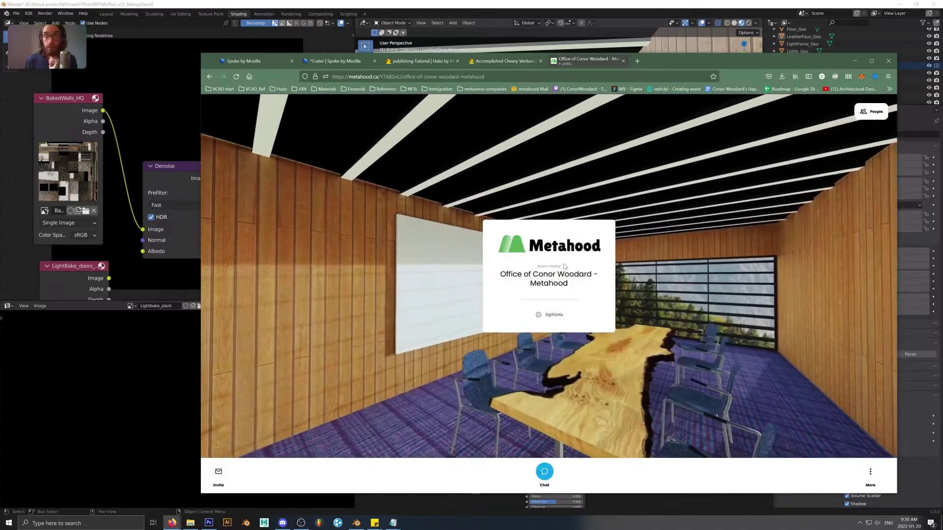
click(551, 335)
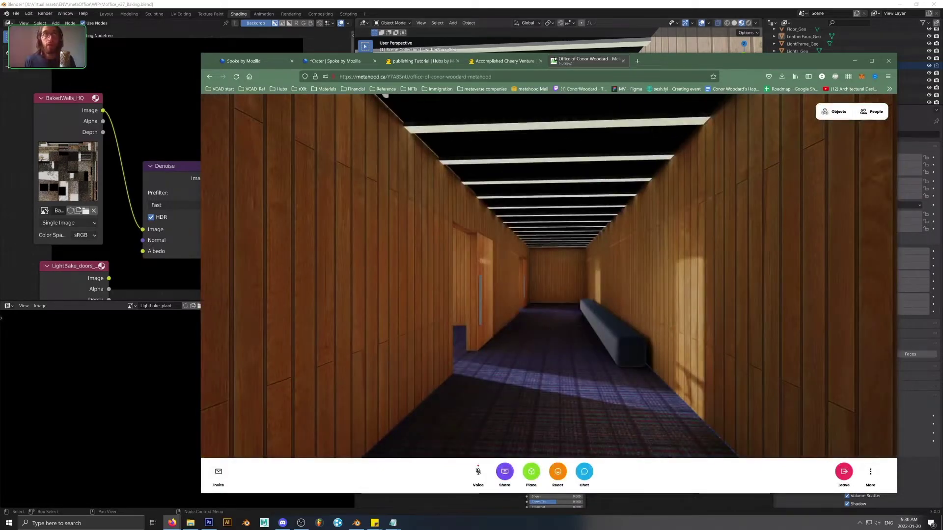
Step: Walk from the hallway into the meeting room and examine the chair waypoints from several seats around the table
click(397, 61)
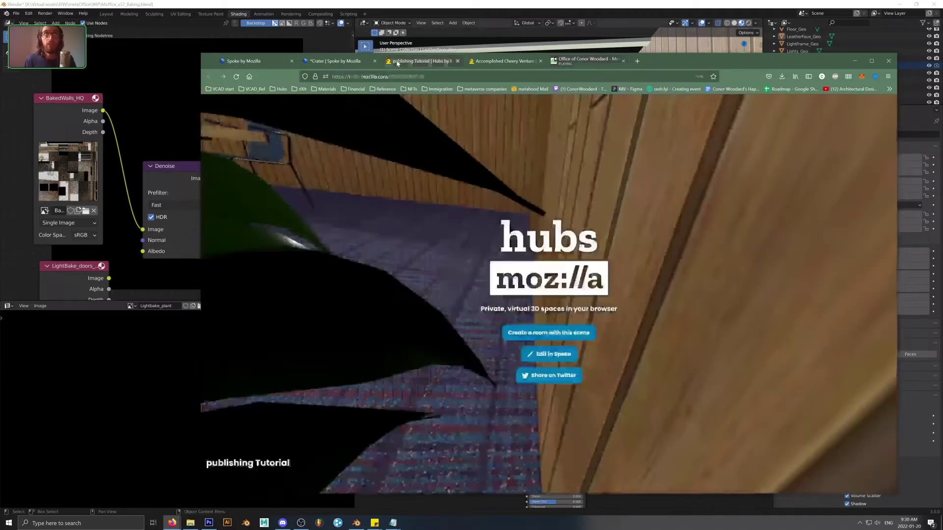
click(585, 59)
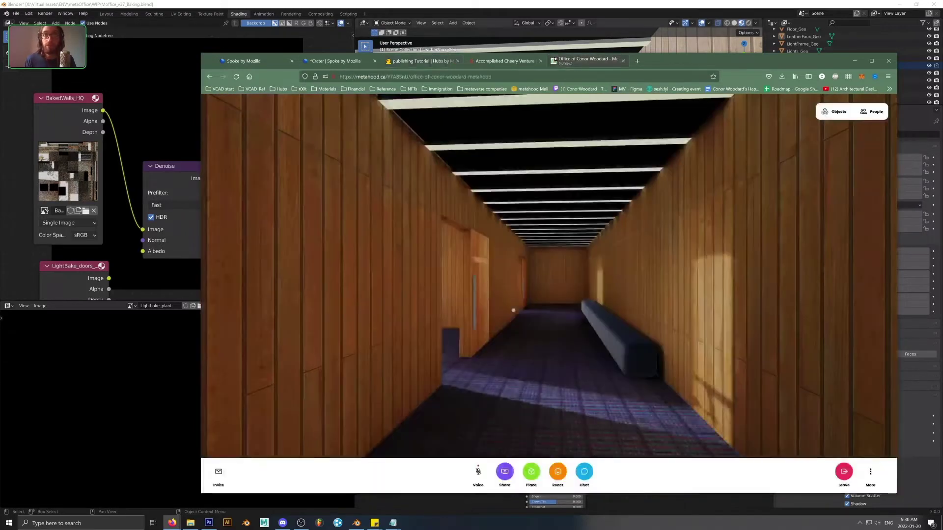
drag(513, 310, 422, 303)
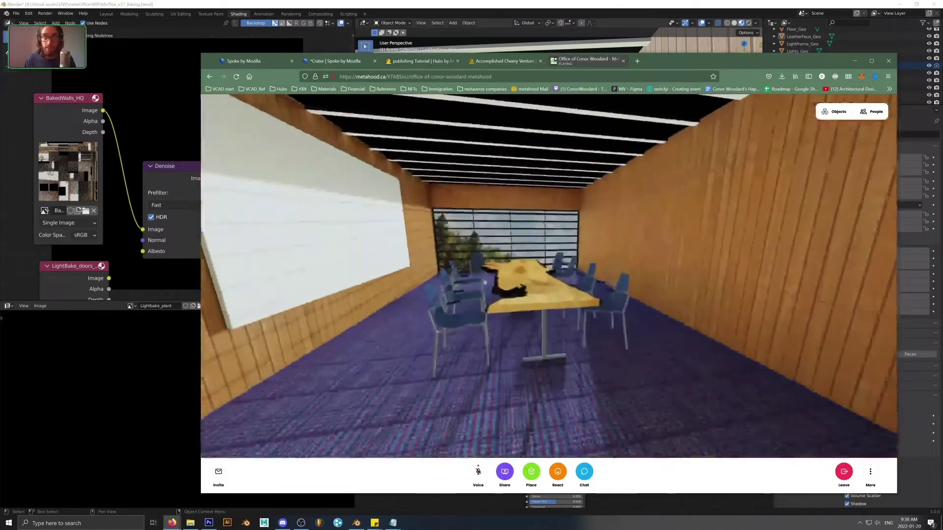
key(w)
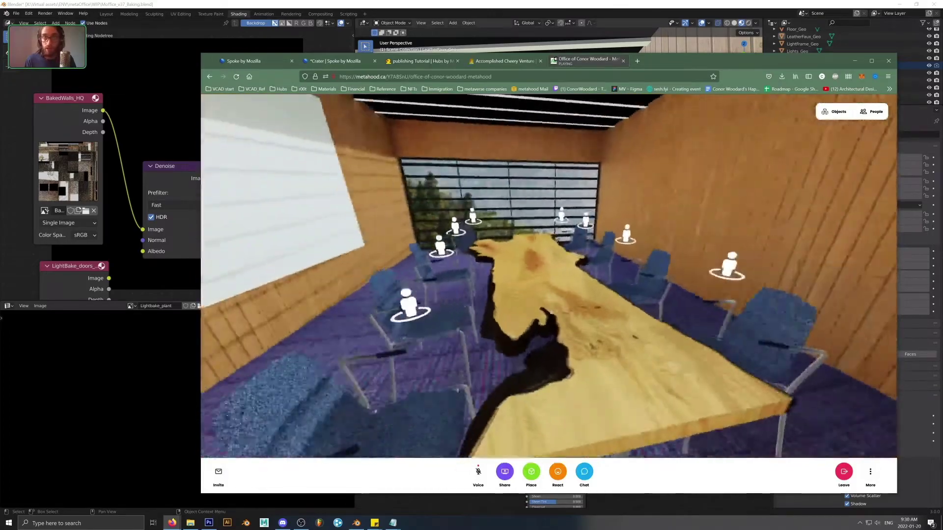
key(w)
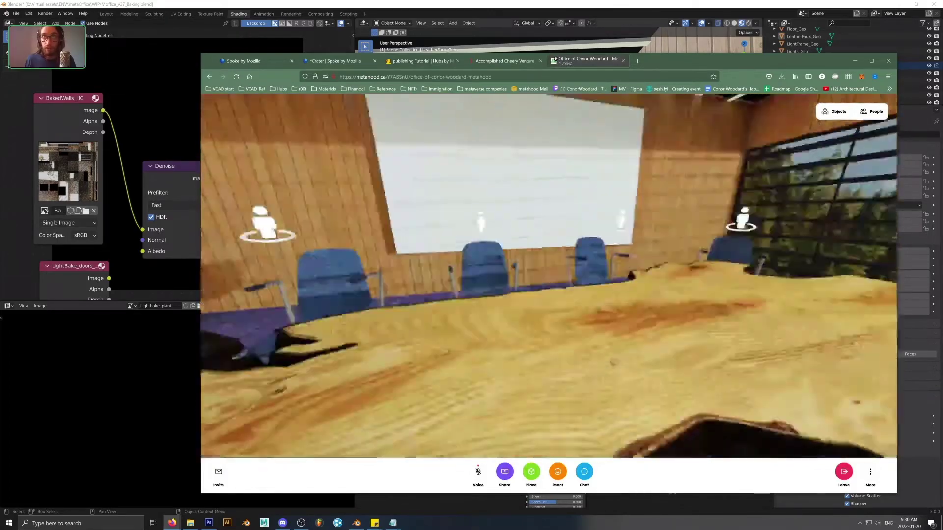
key(w)
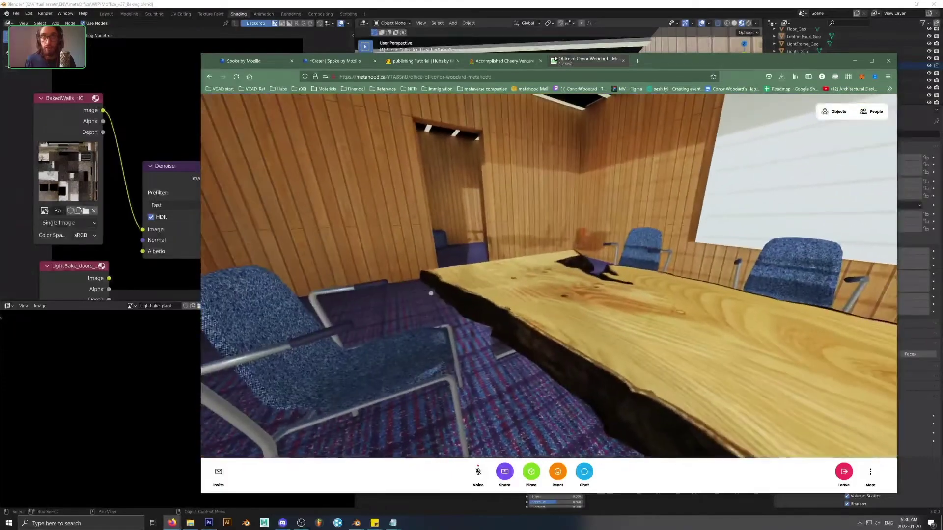
key(w)
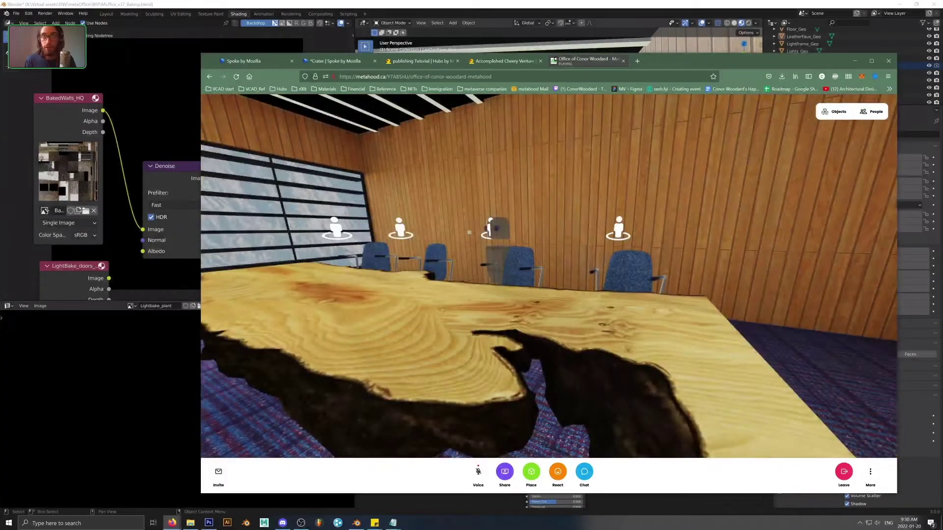
key(w)
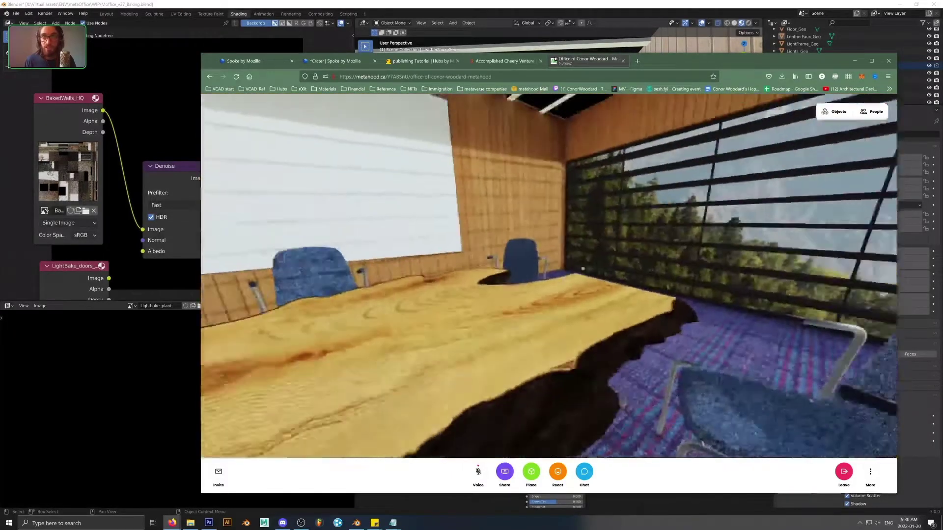
key(w)
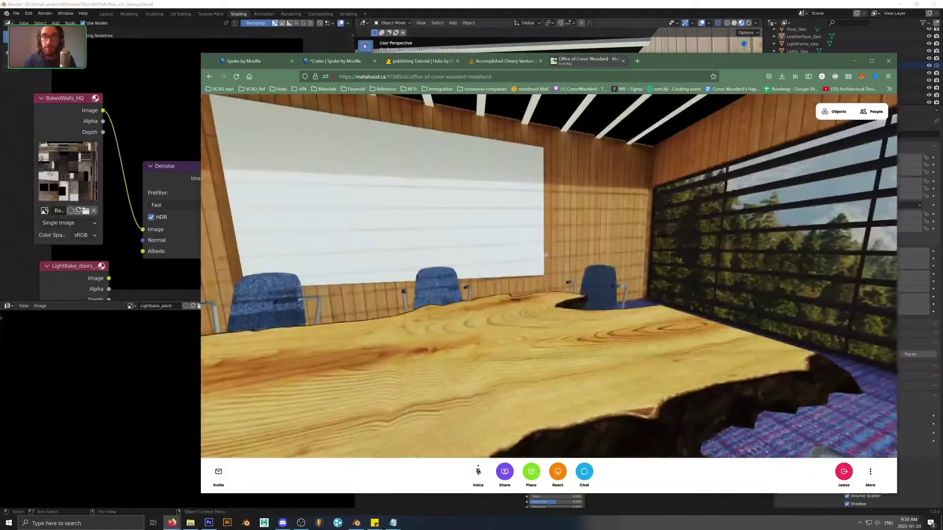
Step: Walk through the virtual office to the large blank whiteboard wall
key(w)
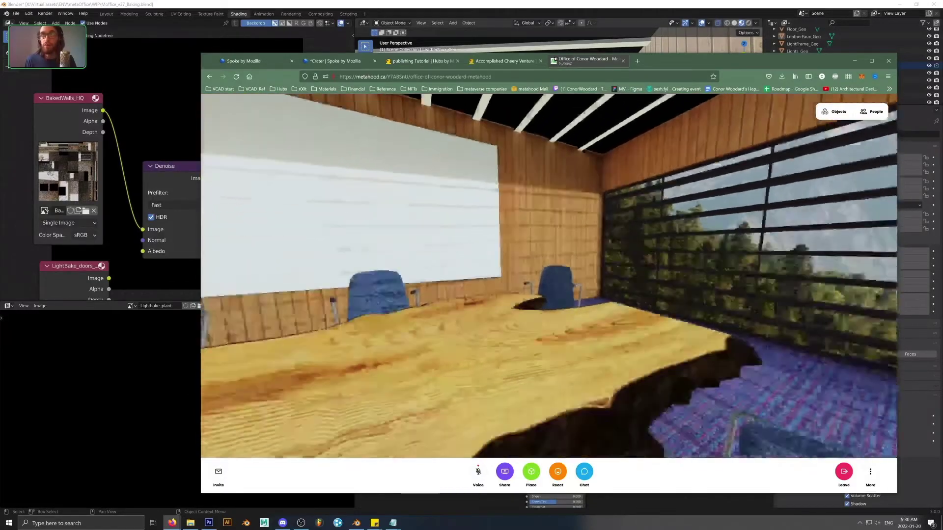
key(w)
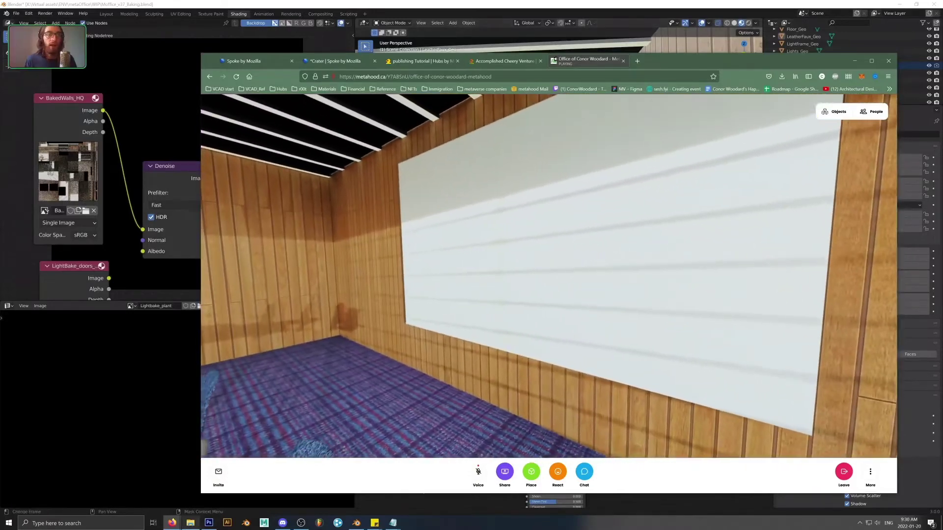
click(190, 522)
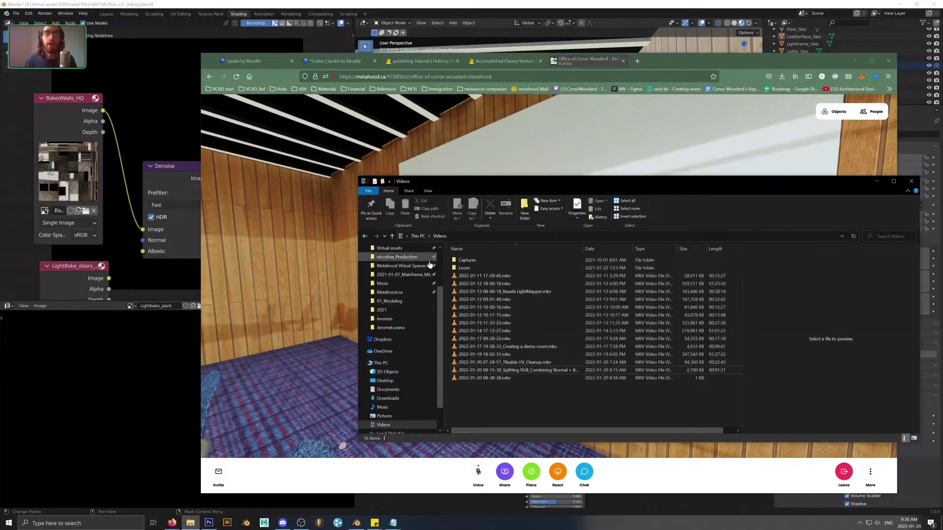
click(310, 369)
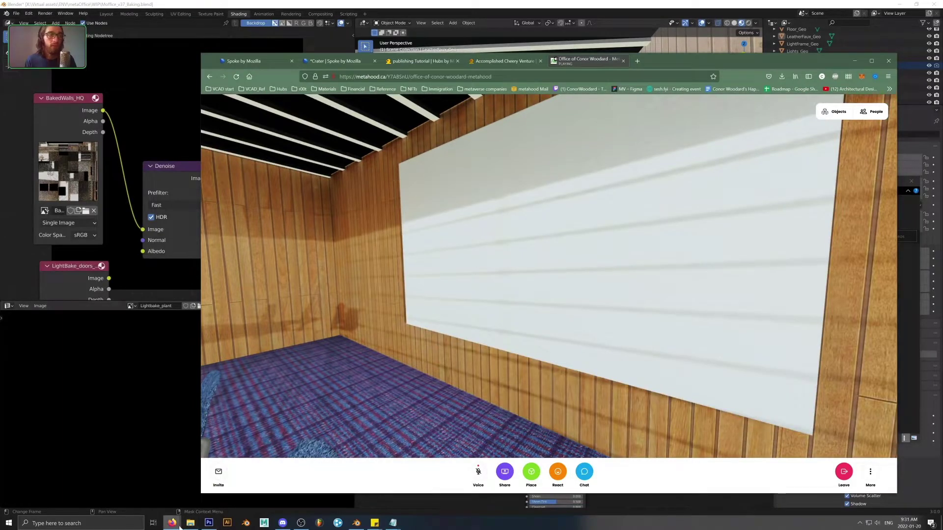
click(190, 524)
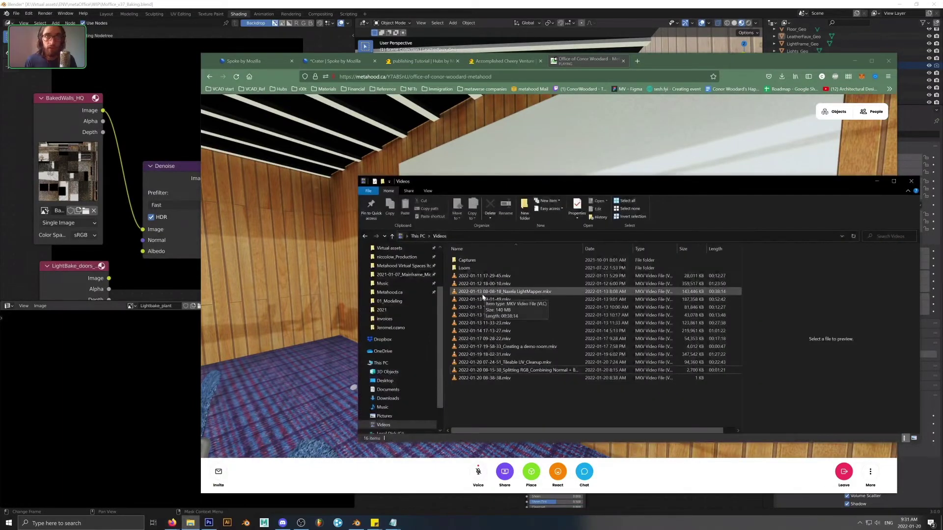
click(308, 472)
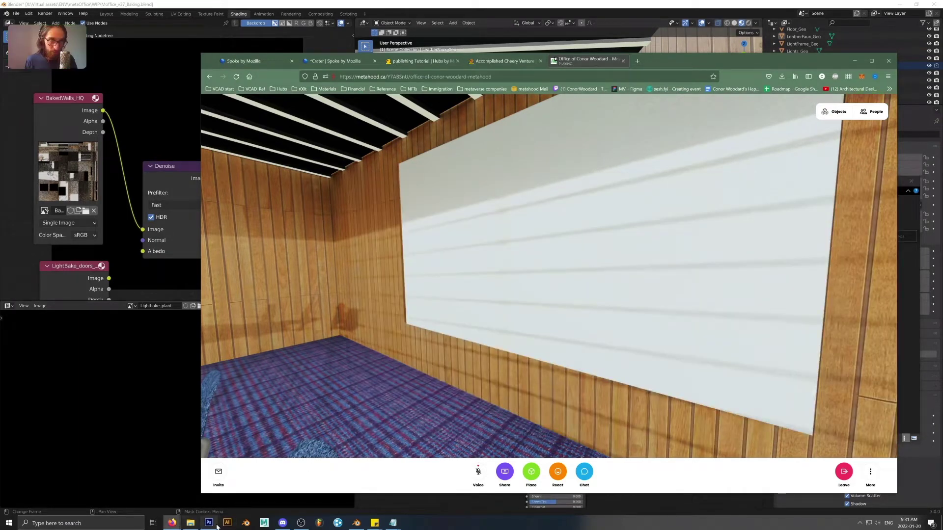
Step: Switch to Discord and open the original Building the Metaverse Episode 006 banner from the events channel in the browser
click(283, 523)
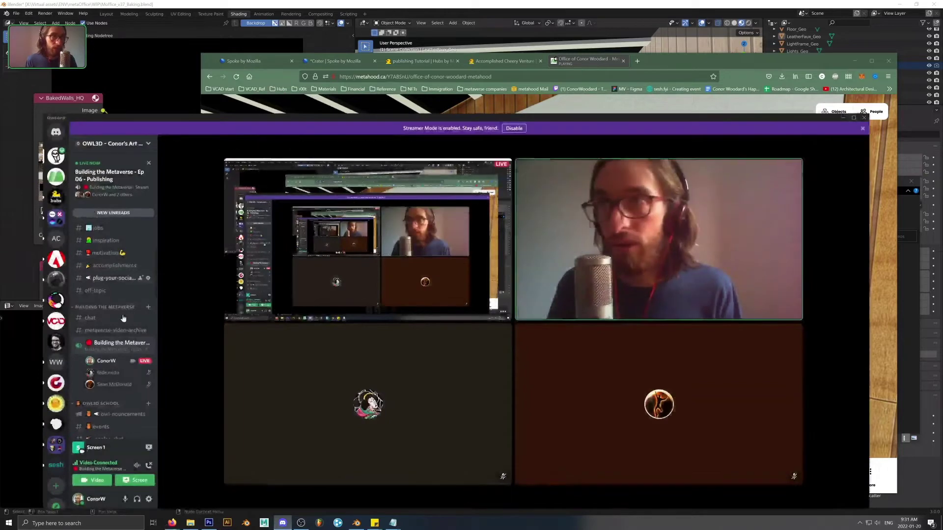
scroll(107, 314, down, 5)
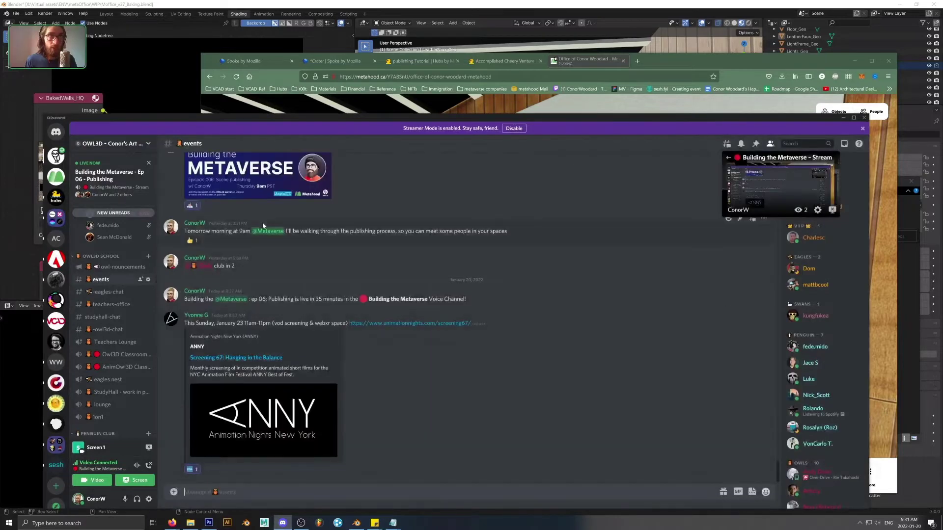
scroll(269, 236, up, 3)
click(226, 319)
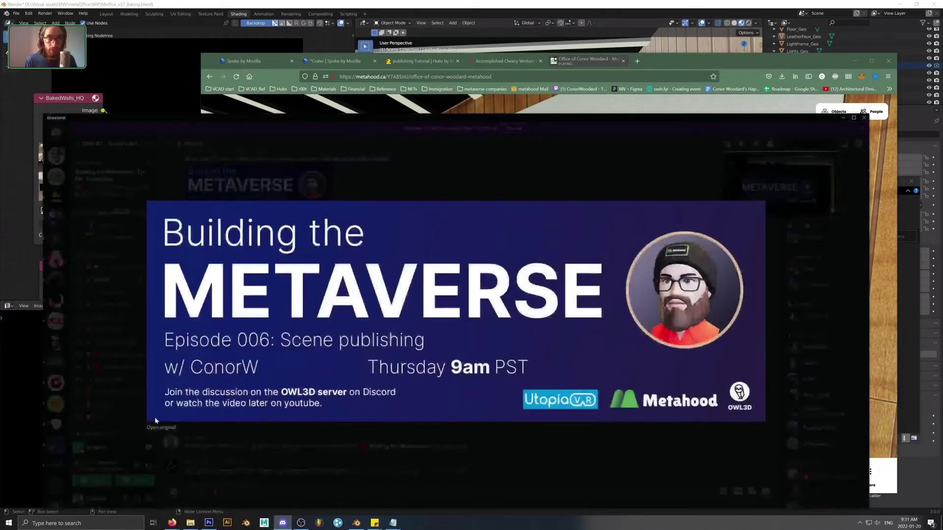
click(155, 432)
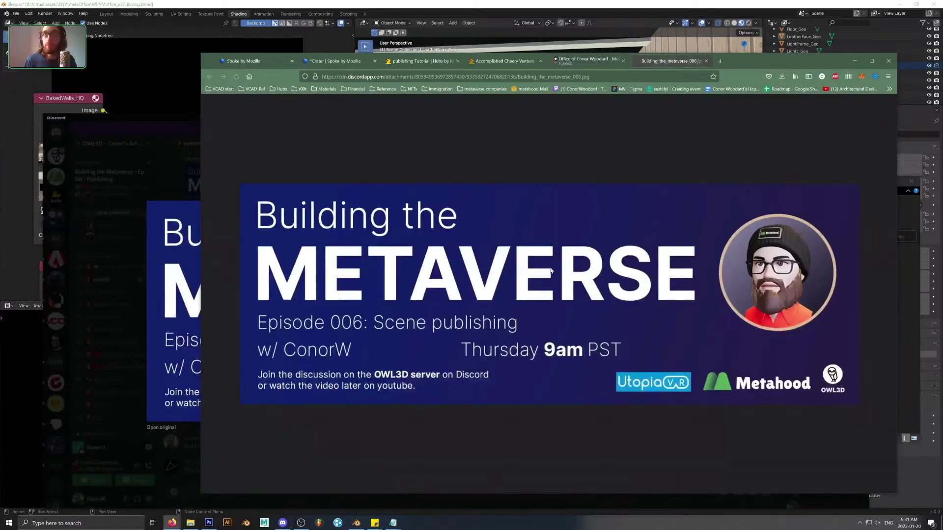
right_click(551, 271)
key(Escape)
Step: Detach the banner tab into its own window and place the banner image in the virtual office near the whiteboard wall
drag(668, 61, 785, 242)
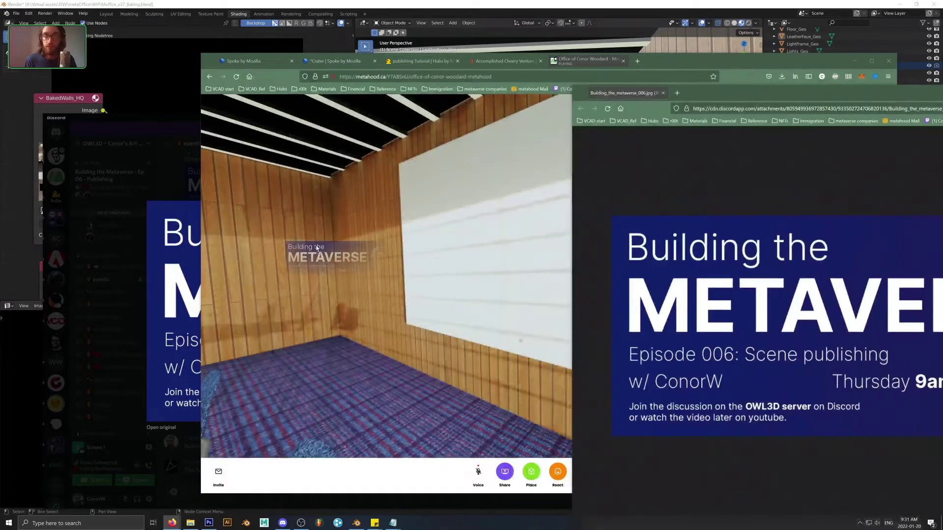
drag(548, 277, 548, 277)
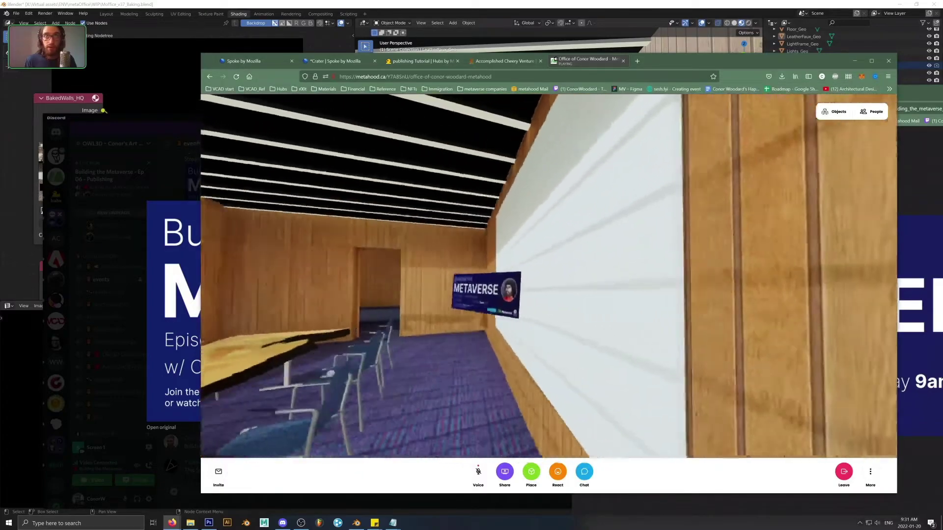
key(w)
drag(474, 289, 605, 293)
Step: Move around the virtual office to examine the banner and the media frames along the wall
key(s)
key(a)
key(d)
key(s)
key(a)
key(d)
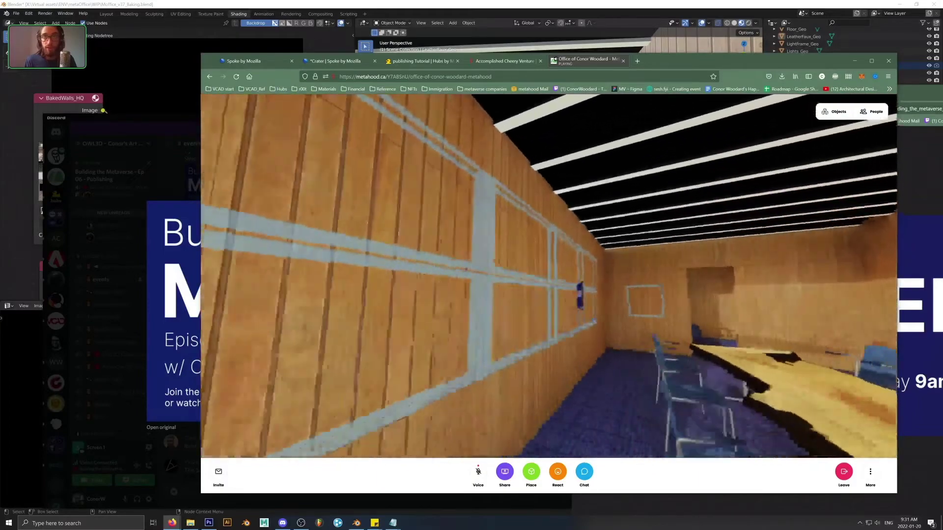
key(d)
drag(493, 311, 536, 296)
key(q)
key(a)
key(e)
key(d)
key(s)
key(w)
key(d)
key(s)
key(w)
Step: Switch to the Crater scene in Spoke and move the media frame along X to 7.00
key(ctrl+Tab)
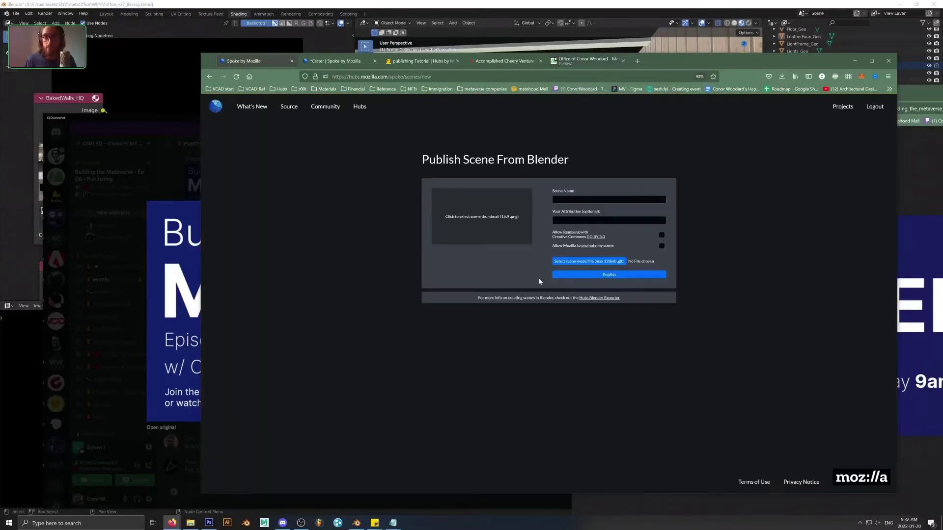
key(ctrl+Tab)
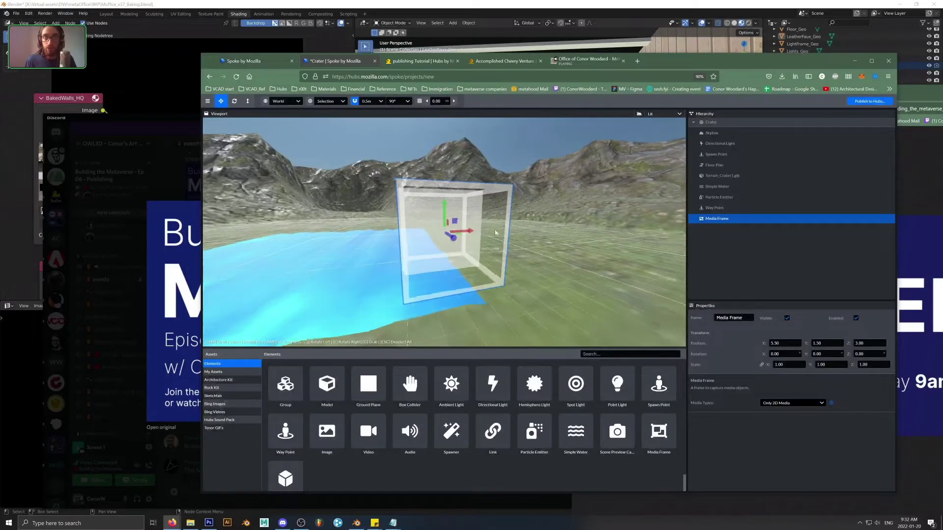
drag(462, 231, 574, 243)
scroll(550, 240, down, 3)
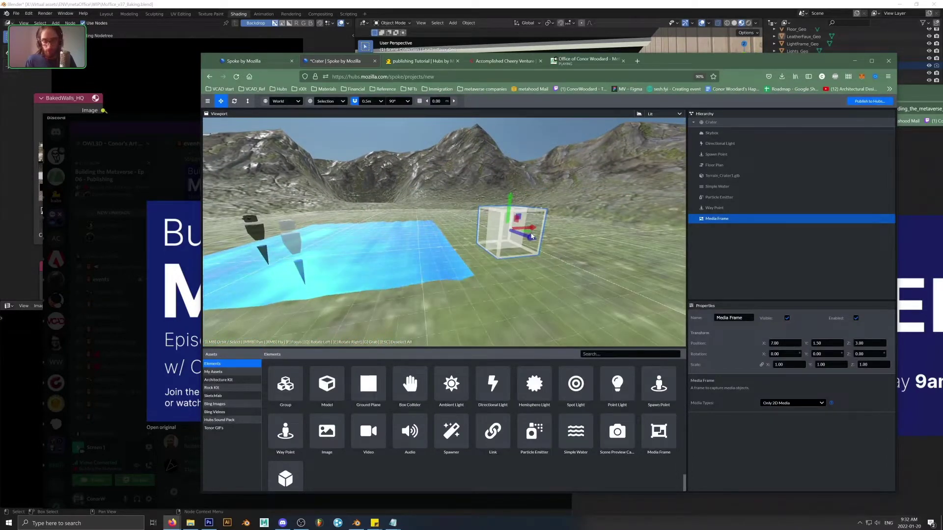
Step: Scale the media frame to a 16:9 ratio with X 16 and Y 9, and reduce it by 0.4 to 6.40 × 3.60 × 0.40
key(y)
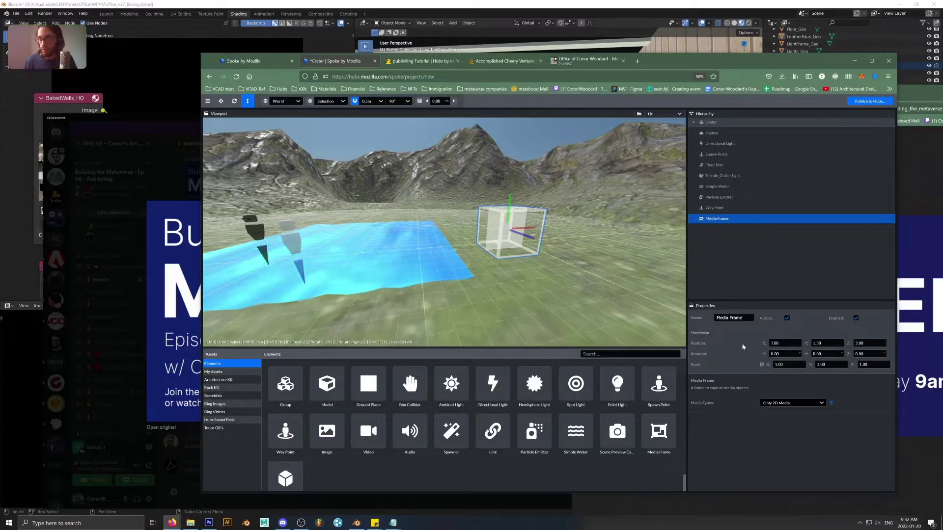
drag(534, 230, 596, 276)
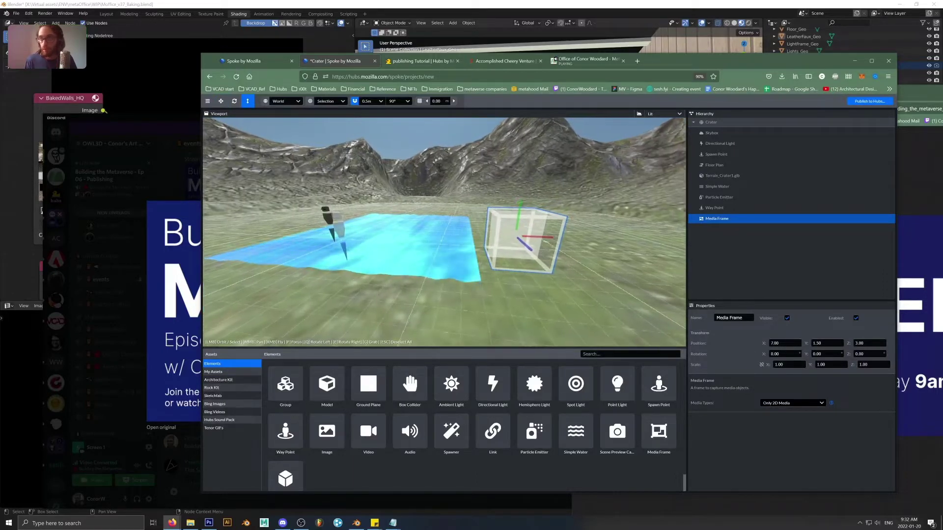
text(6)
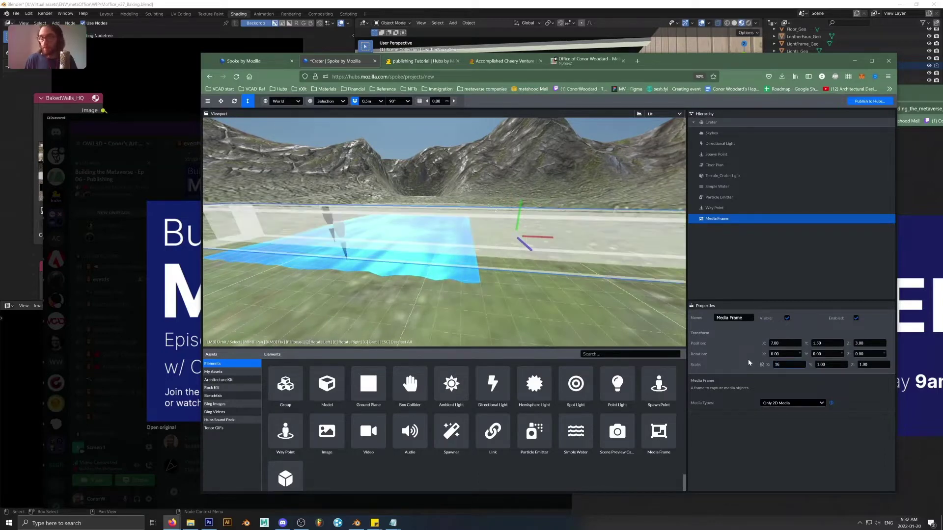
key(Tab)
text(9)
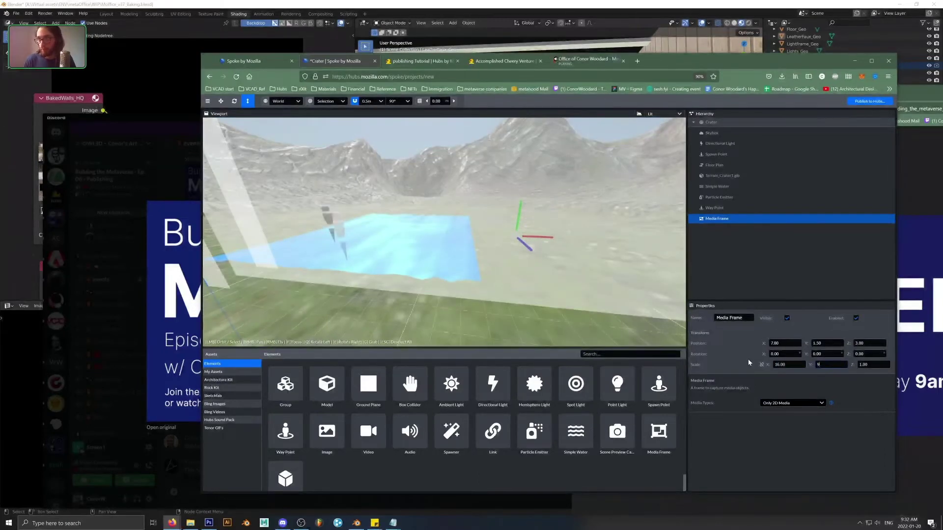
scroll(484, 233, down, 3)
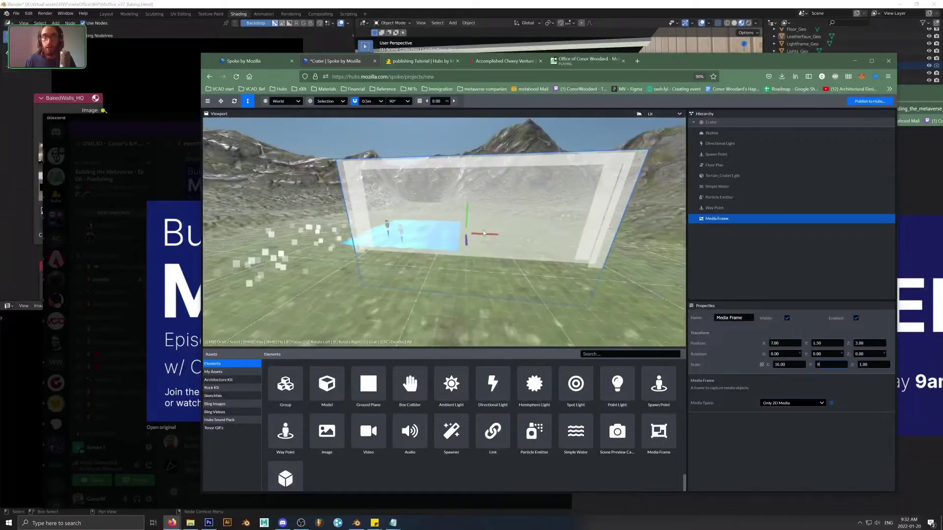
key(BackSpace)
text(0.4)
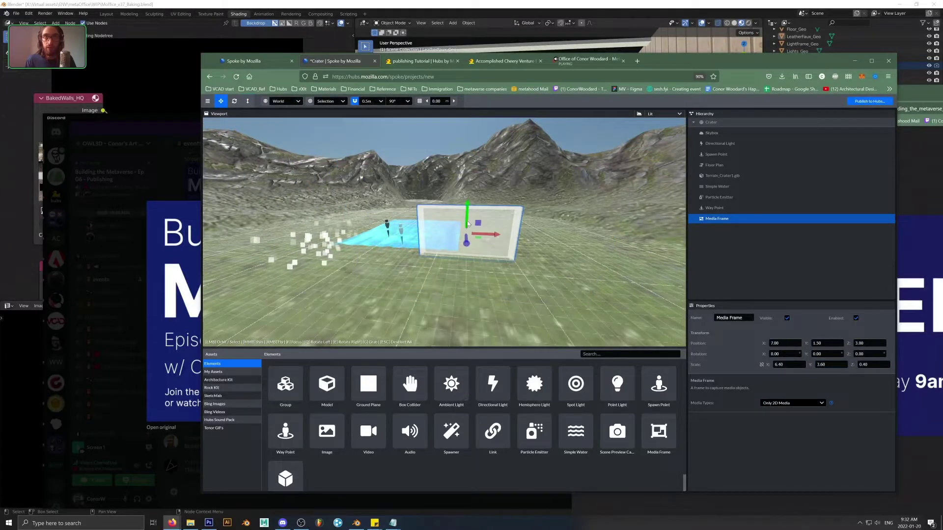
Step: Raise the media frame above the terrain to a Y position of 3.50
drag(468, 224, 467, 189)
drag(498, 221, 484, 241)
scroll(506, 190, up, 3)
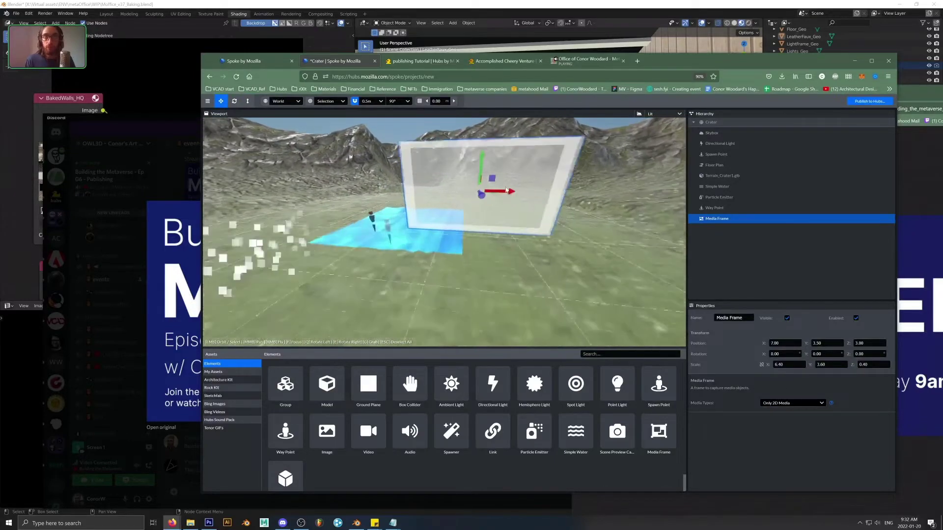
scroll(506, 190, up, 2)
middle_drag(506, 190, 484, 253)
drag(484, 253, 444, 243)
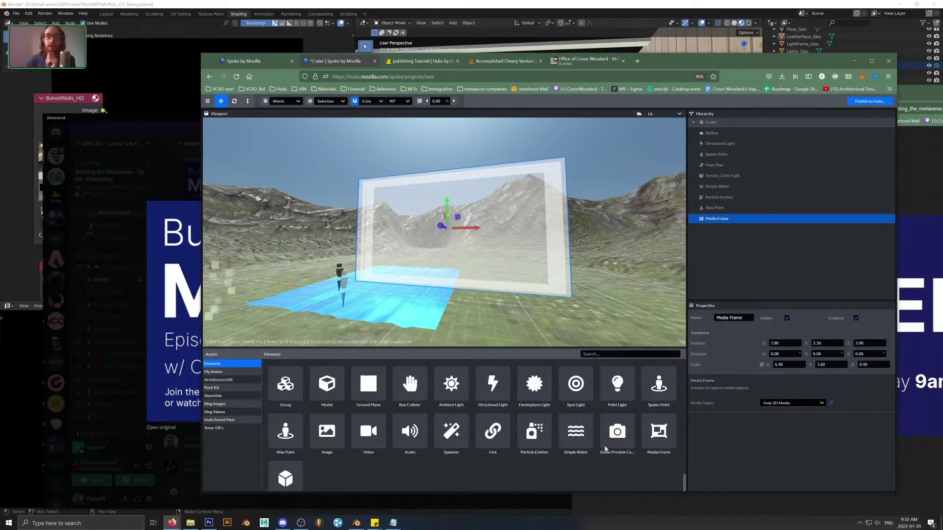
Step: Switch to Blender, select the chair seats, and view the conference room model from above the table
click(402, 3)
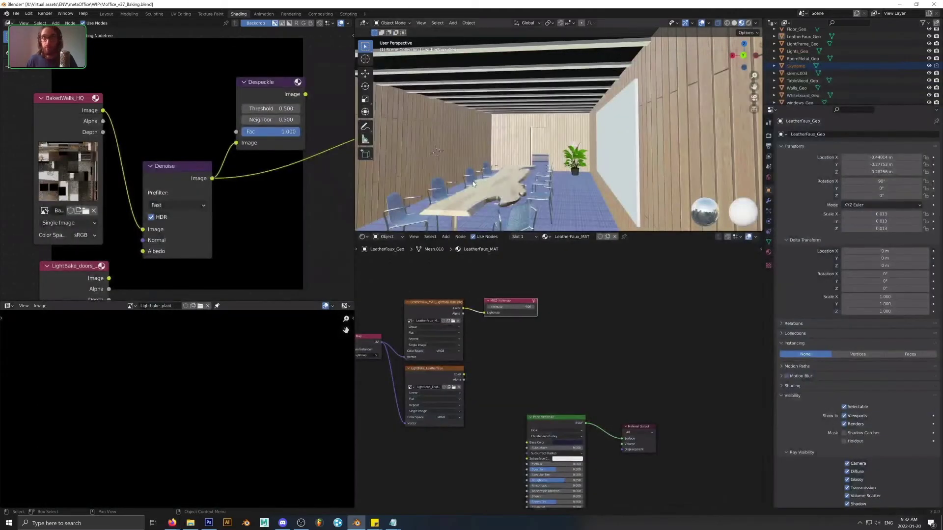
click(535, 192)
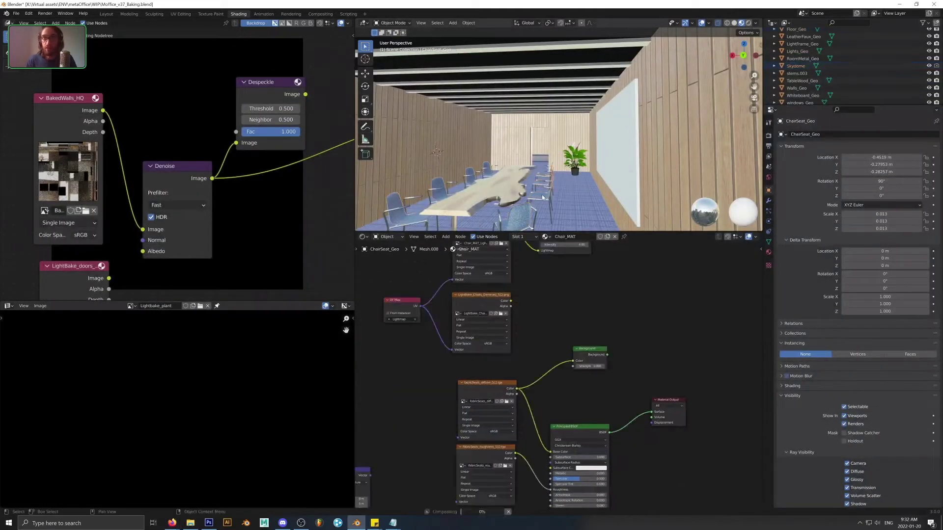
alt+drag(537, 193, 547, 176)
middle_drag(576, 200, 561, 163)
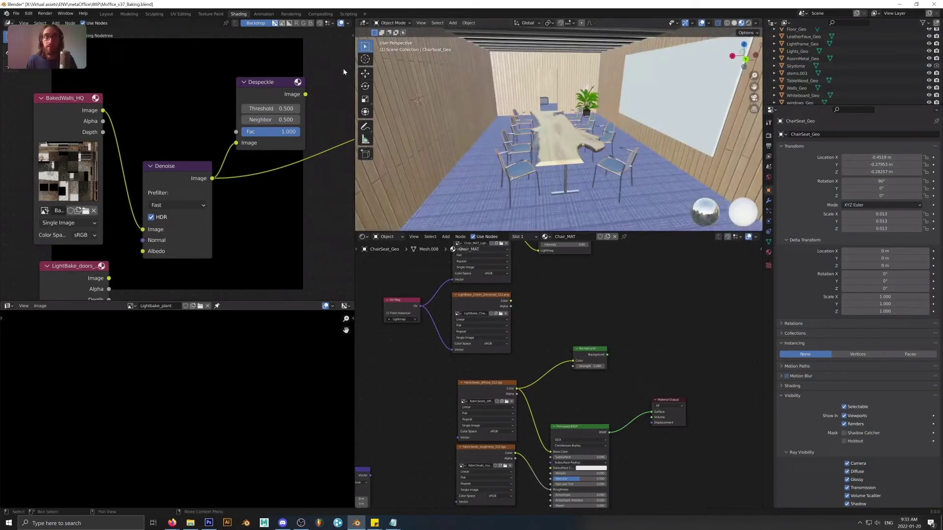
Step: Start opening another Blender file, discarding the unsaved changes to Moffice_v37_Baking.blend
click(16, 13)
key(ctrl+q)
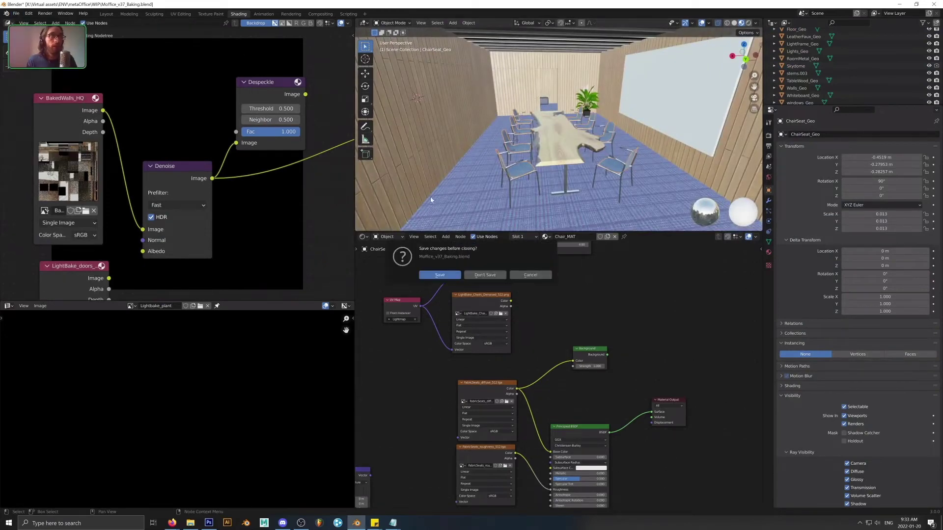
click(497, 275)
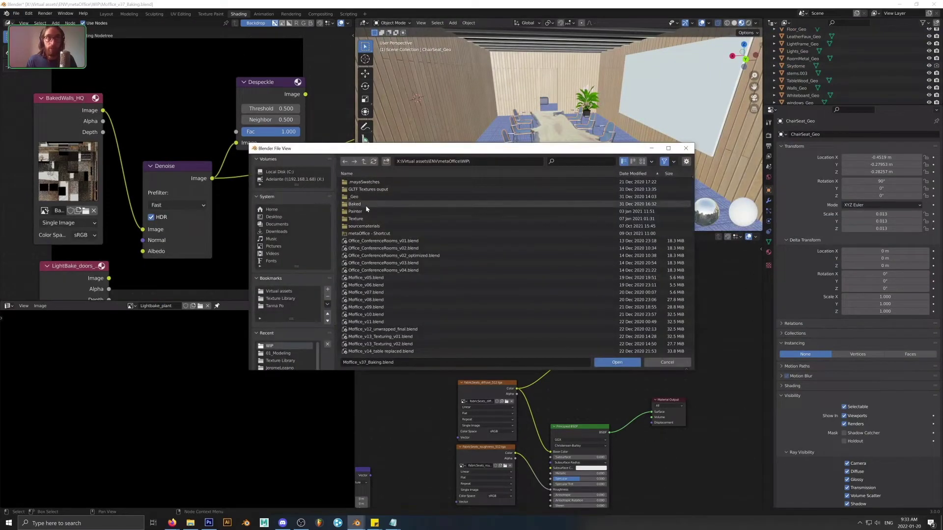
Step: Open MetaOffice_HDRemake_v23_TLM.blend from the blend work files folder inside metaOffice's HD Remake folder
click(364, 161)
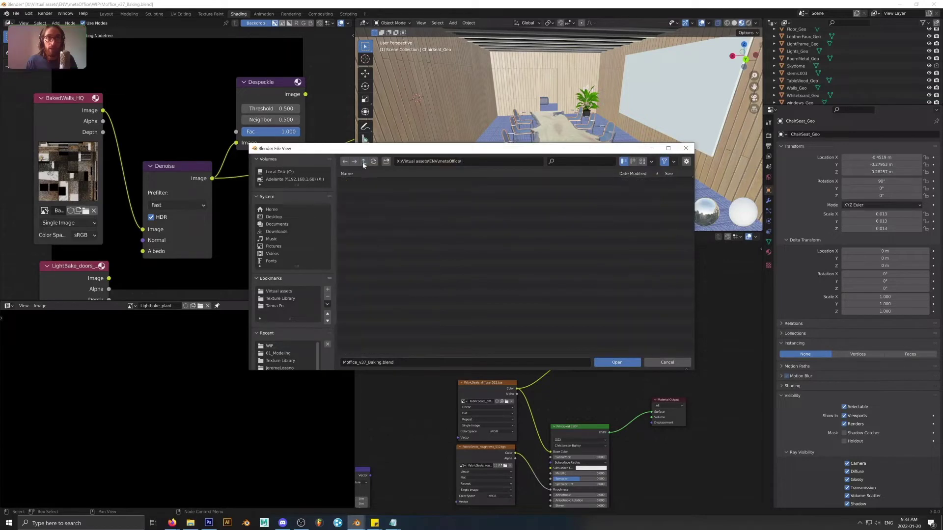
click(361, 190)
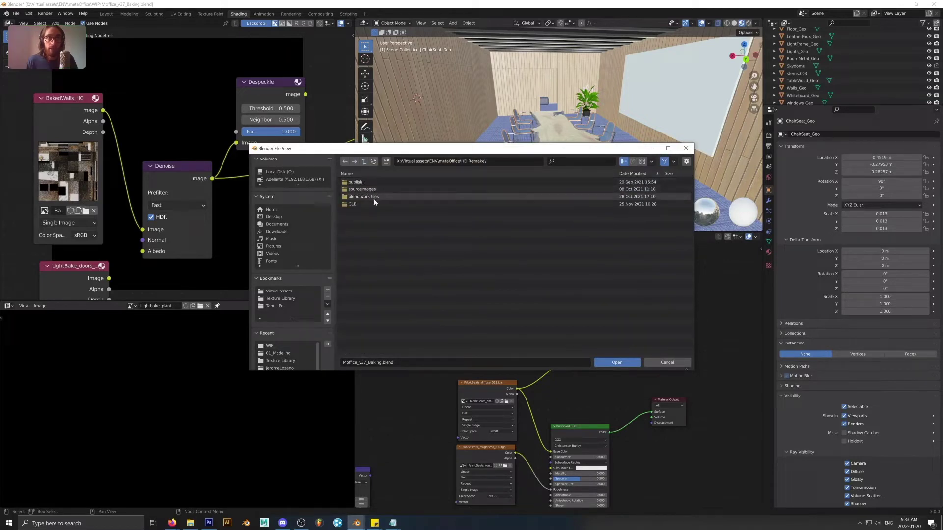
click(373, 204)
double_click(373, 204)
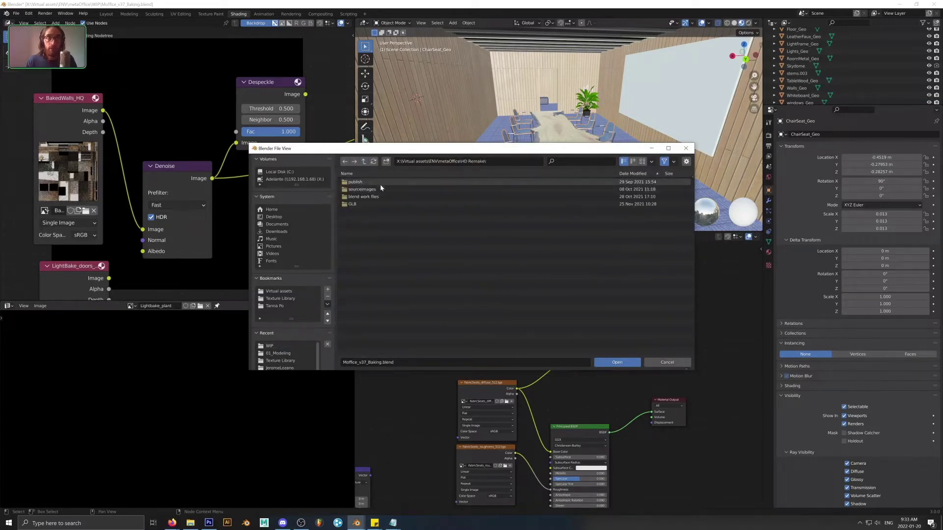
double_click(364, 196)
scroll(390, 334, down, 2)
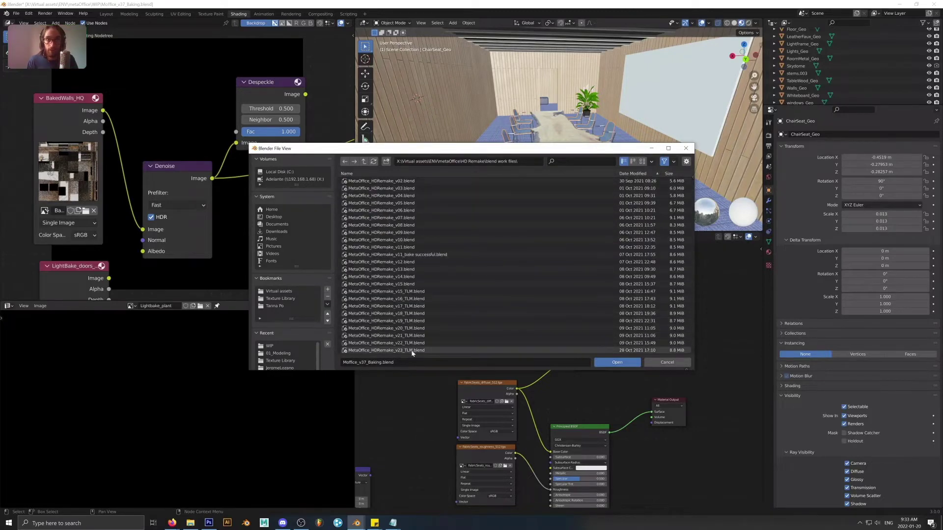
click(388, 351)
click(617, 362)
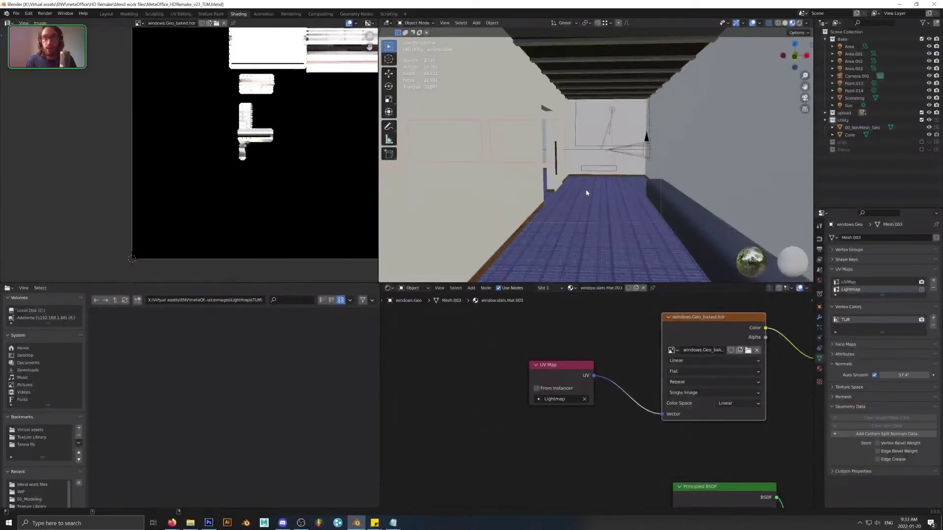
Step: Examine the HD Remake office model from the outside, including its window walls and surroundings
scroll(581, 194, down, 9)
middle_drag(566, 192, 657, 178)
scroll(549, 150, down, 6)
scroll(651, 162, up, 4)
scroll(652, 163, up, 3)
scroll(605, 167, up, 8)
scroll(656, 178, down, 6)
scroll(657, 180, down, 2)
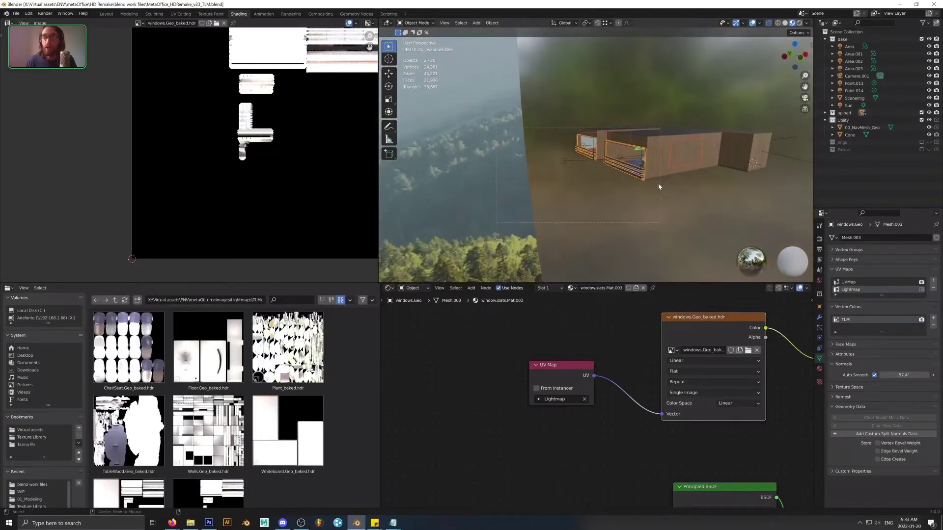
Step: Switch to Firefox and open the bookmarked Metahood office on Hubs scene
key(alt+Tab)
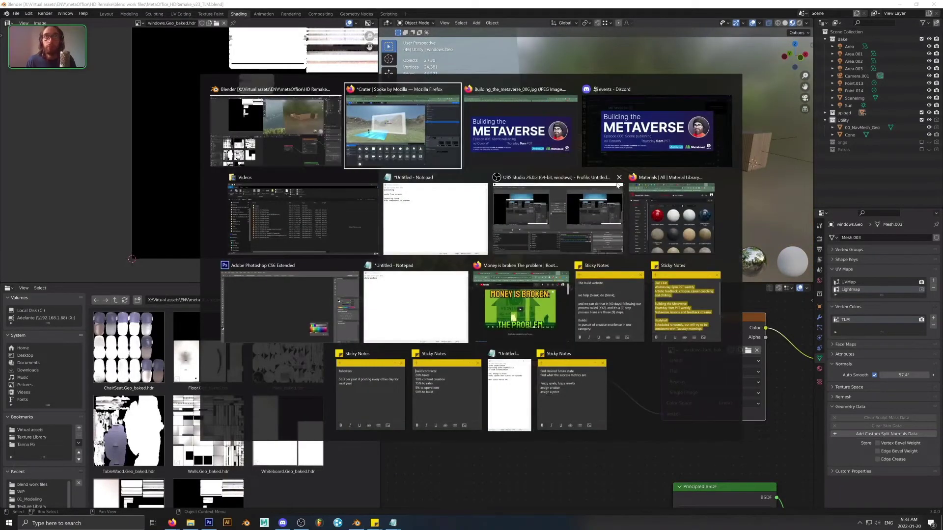
scroll(602, 188, up, 8)
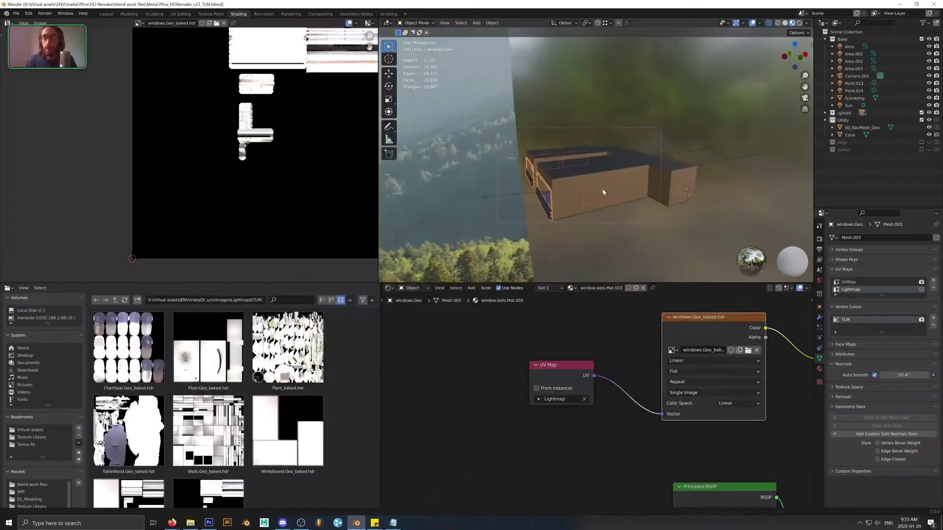
key(alt+Tab)
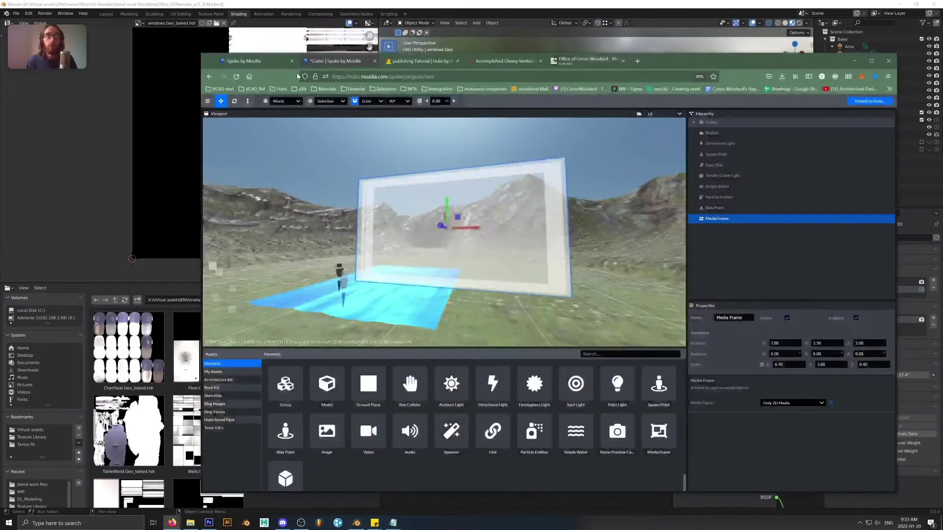
click(280, 88)
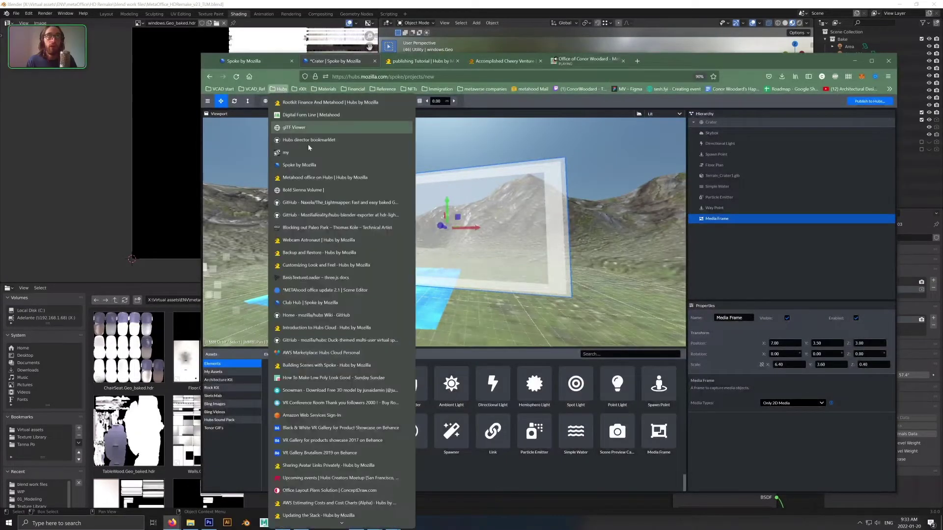
click(324, 178)
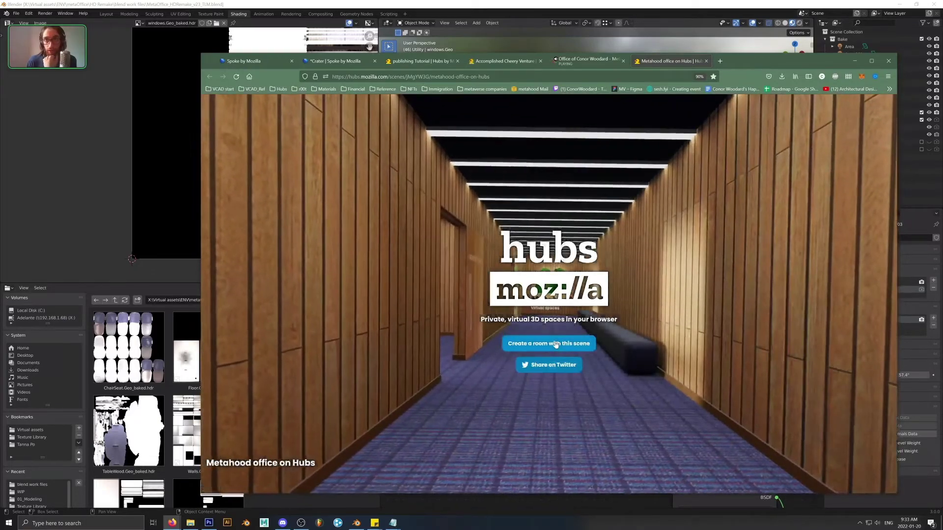
Step: Create a Hubs room with the Metahood office scene and enter it
click(555, 344)
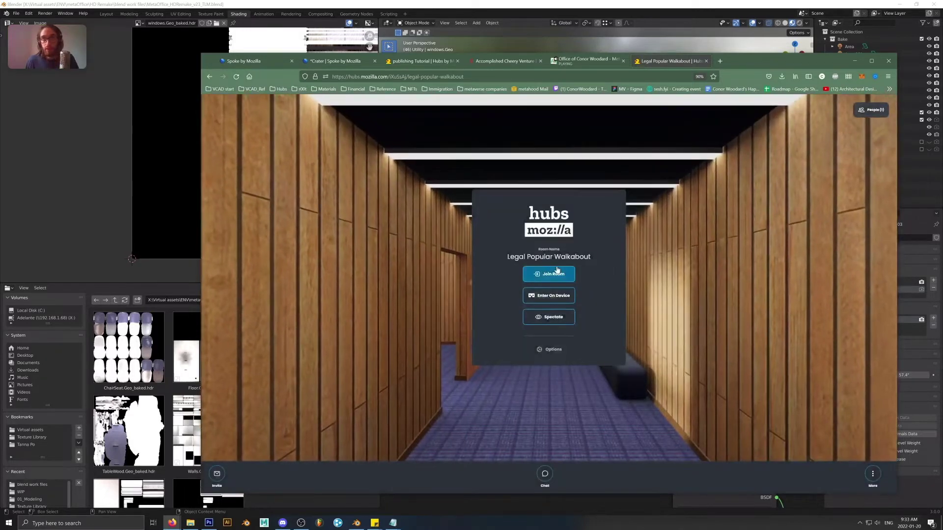
click(557, 273)
click(545, 320)
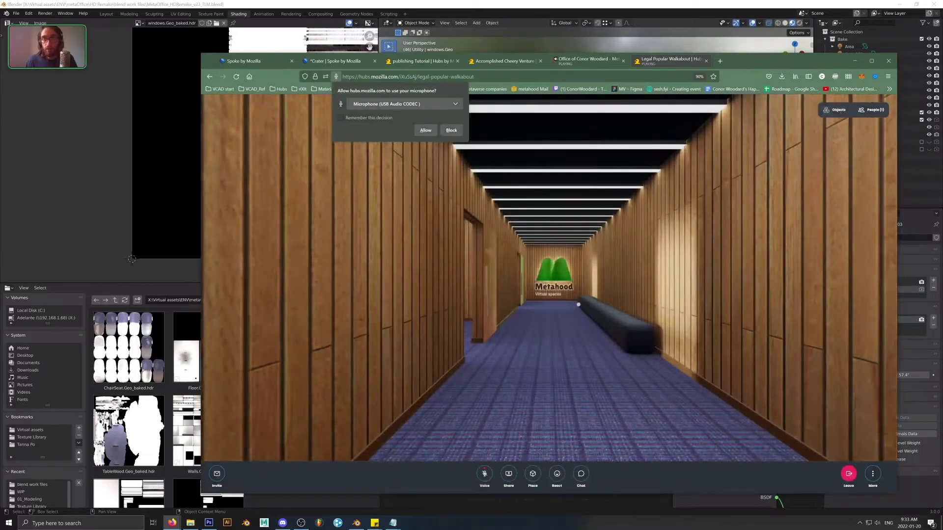
Step: Walk through the corridor into the meeting room and examine its table, chairs, window and whiteboard
key(w)
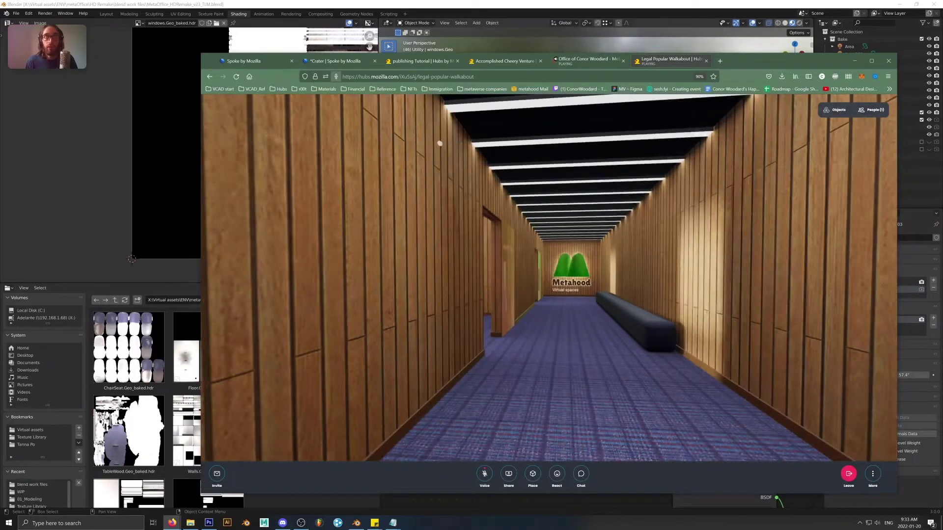
key(w)
key(q)
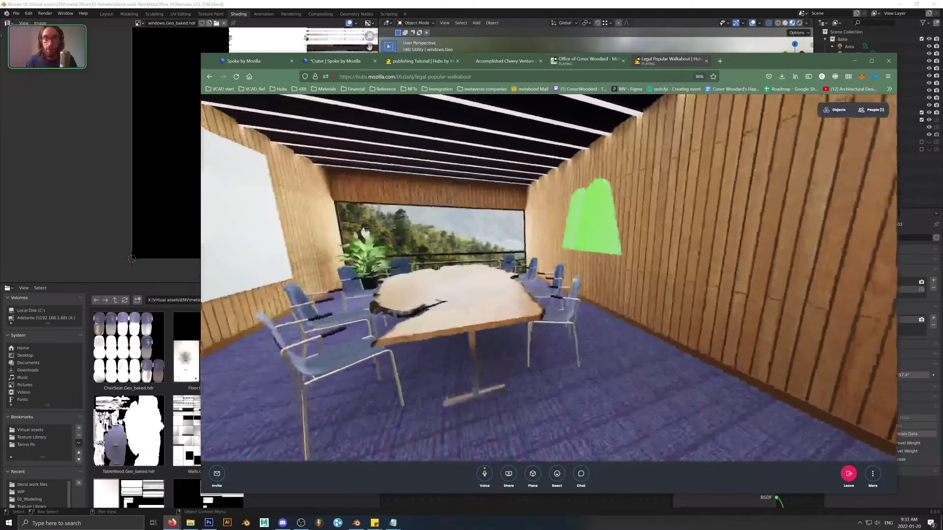
key(w)
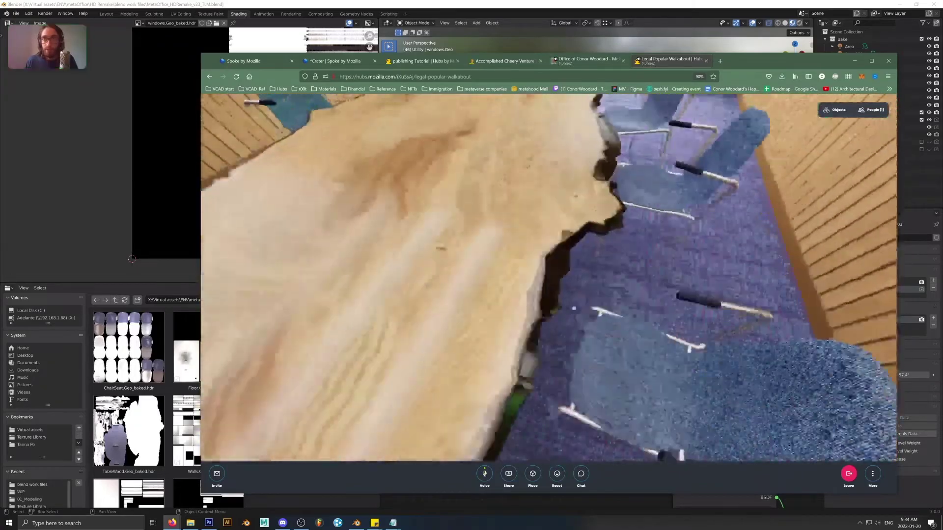
key(s)
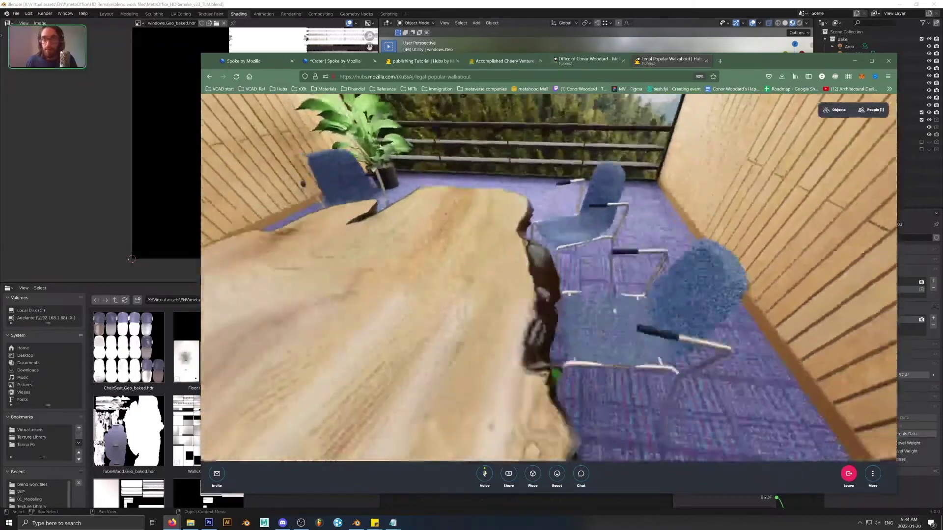
key(q)
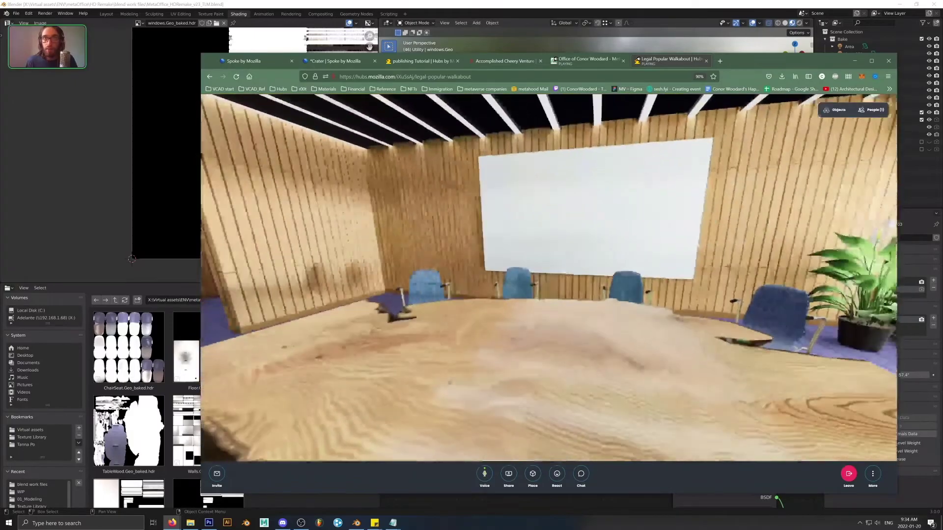
key(e)
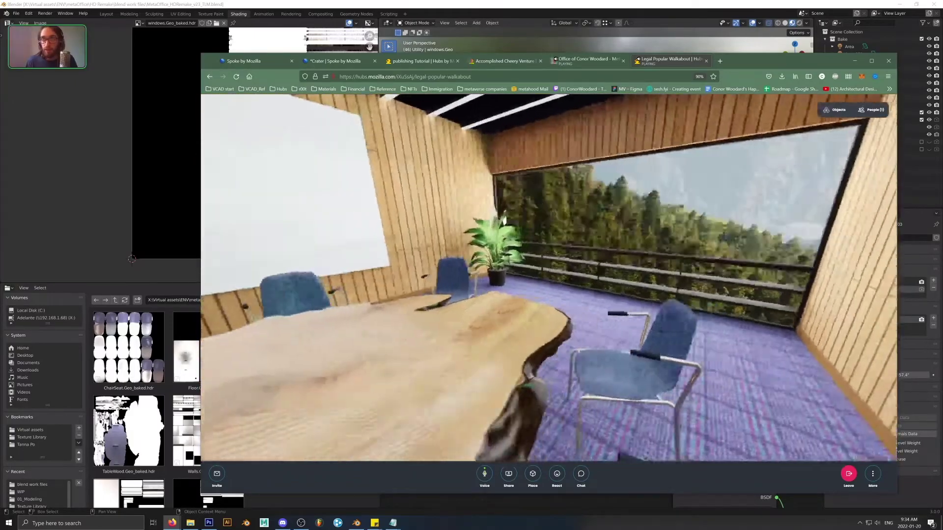
key(w)
key(g)
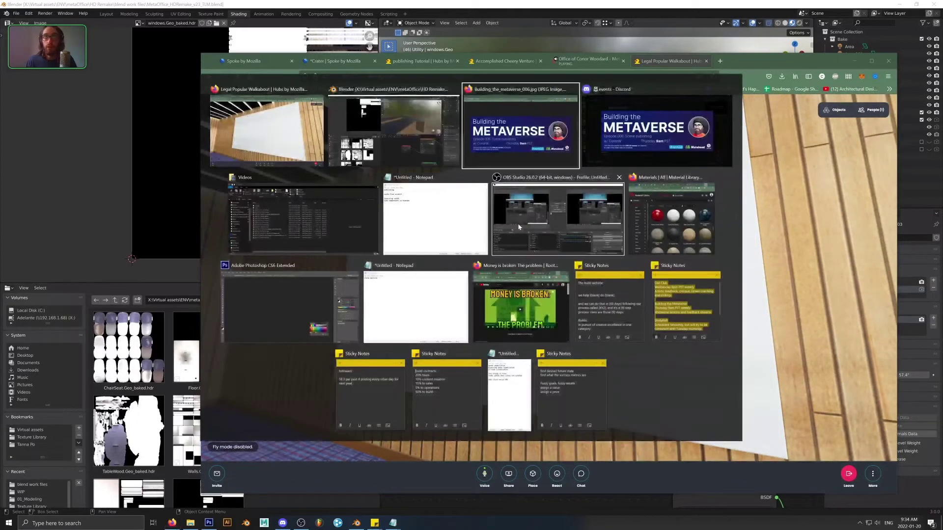
Step: Try to paste the Building the Metaverse banner from its browser window into the Hubs room in front of the whiteboard
key(alt+Tab)
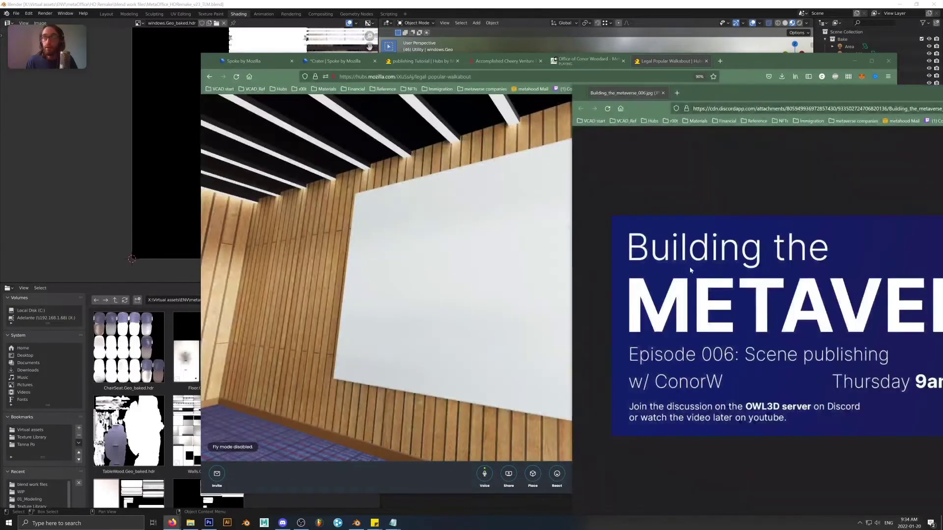
click(548, 278)
key(ctrl+v)
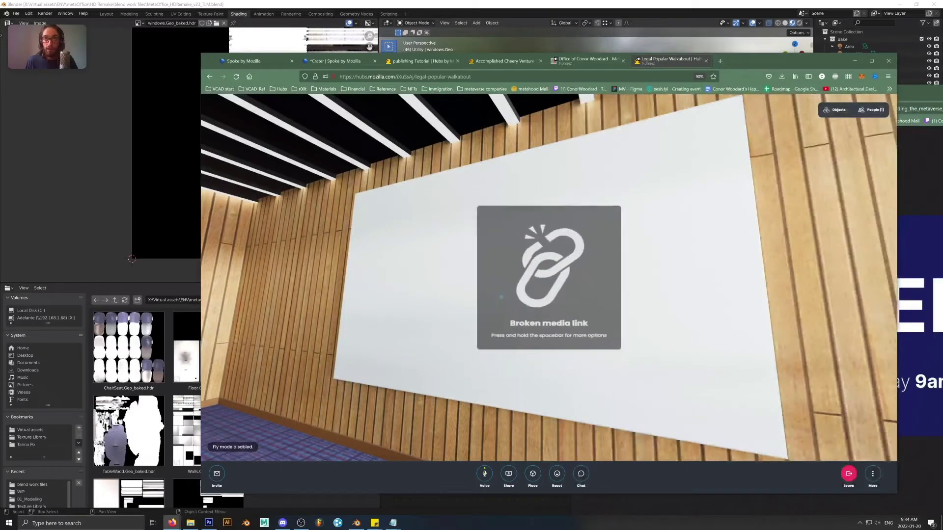
key(alt+Tab)
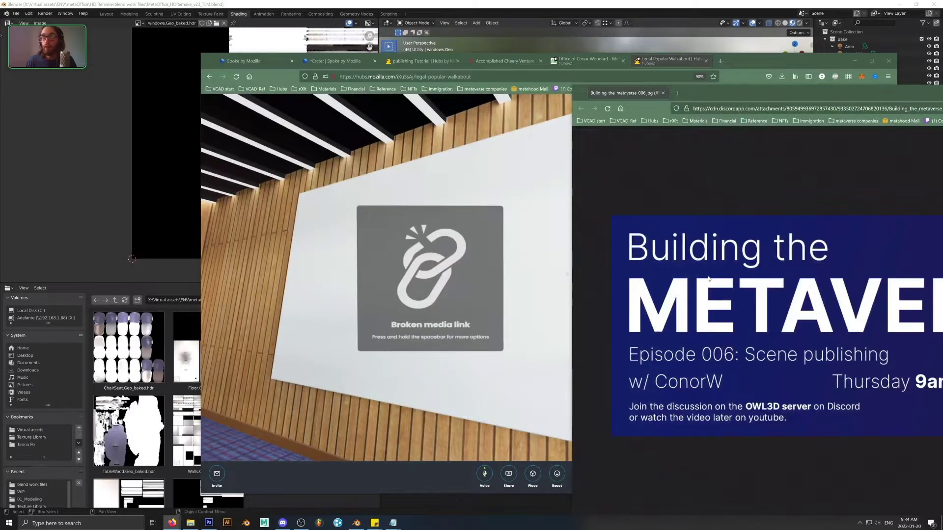
key(alt+Tab)
Step: Delete the broken media objects near the whiteboard and outside the window, and face the whiteboard again
key(space)
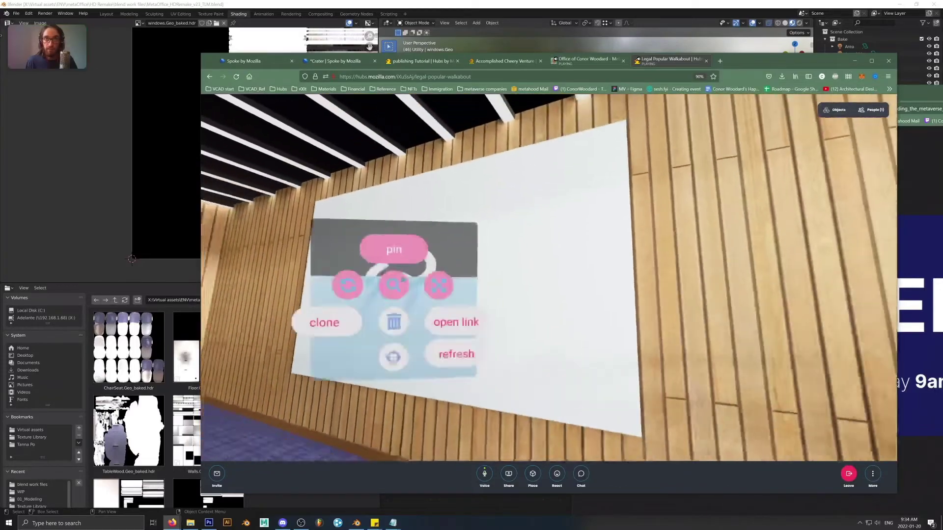
click(394, 323)
mouse_move(216, 343)
mouse_down()
mouse_move(535, 211)
mouse_move(347, 151)
mouse_move(327, 199)
mouse_up()
key(s)
key(a)
key(space)
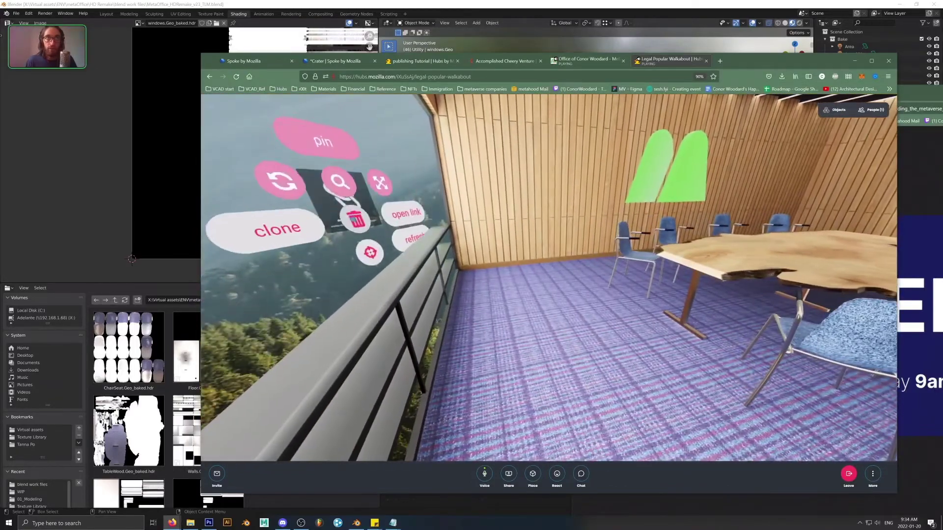
click(354, 219)
drag(308, 260, 851, 254)
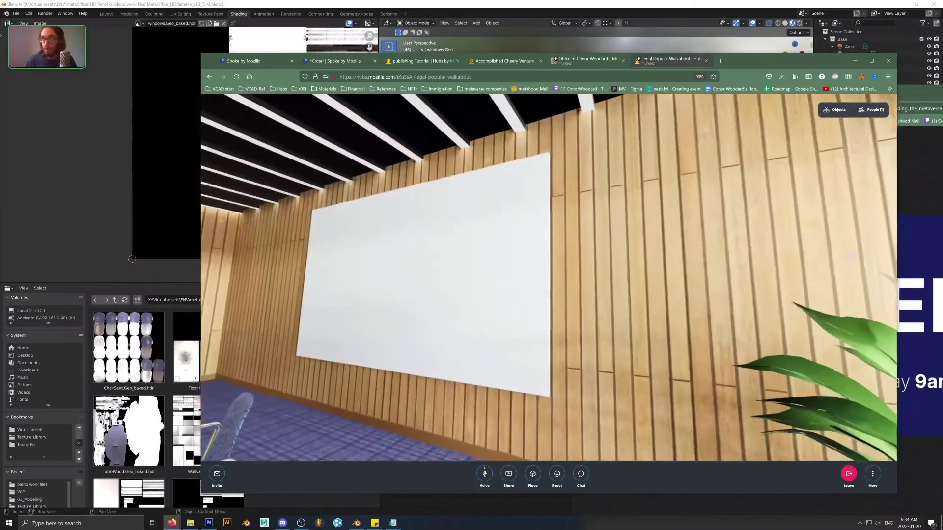
Step: Copy the Building the Metaverse banner image and paste it into the Hubs room
right_click(908, 278)
click(895, 297)
click(535, 249)
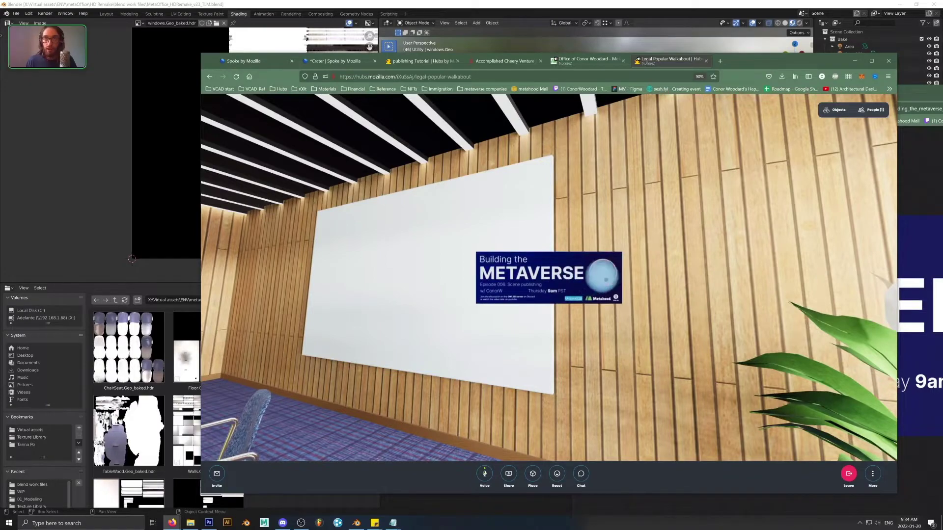
Step: Position the banner over the whiteboard, adjusting the distance by walking toward and away from it
drag(549, 290, 457, 316)
key(w)
key(w)
key(s)
key(s)
key(w)
key(s)
key(w)
key(s)
Step: Switch to Blender and add an Arrows empty to the HD Remake office scene
click(391, 3)
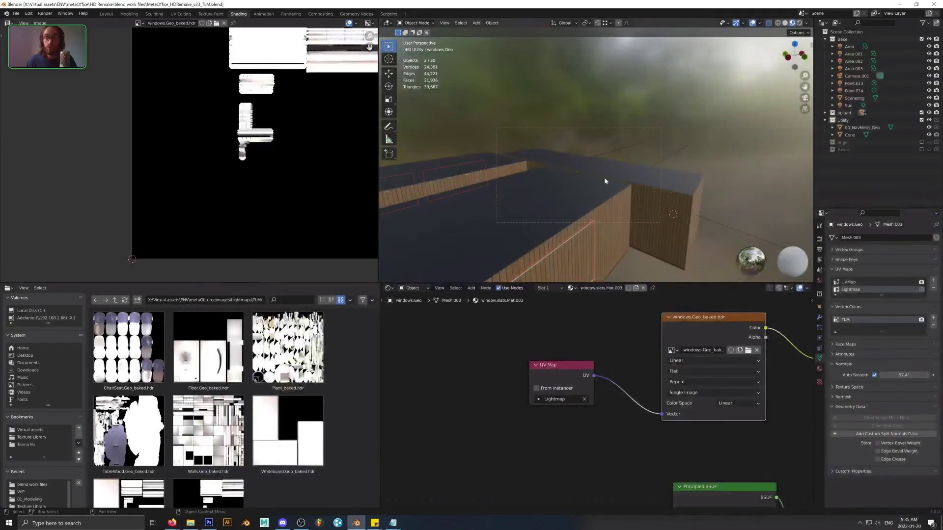
middle_drag(595, 189, 632, 190)
scroll(637, 214, up, 10)
middle_drag(610, 151, 527, 123)
click(609, 158)
click(476, 24)
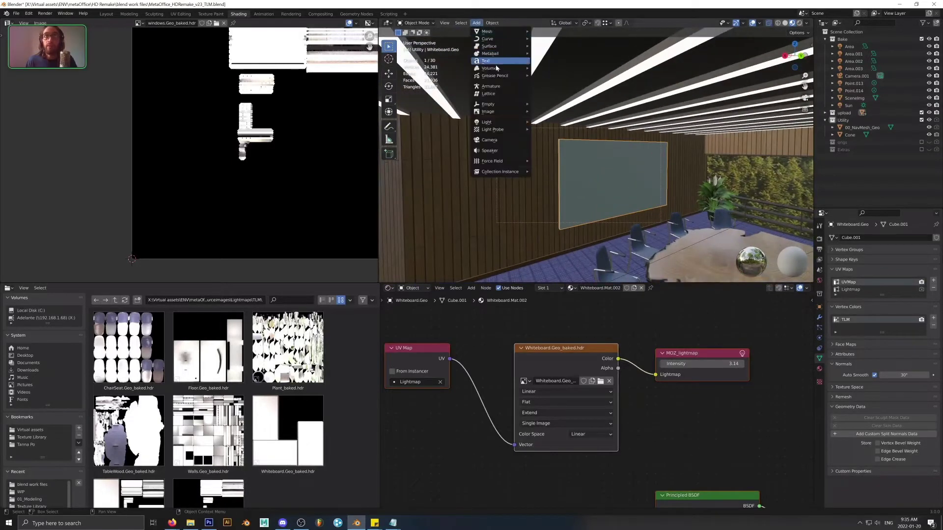
mouse_move(501, 108)
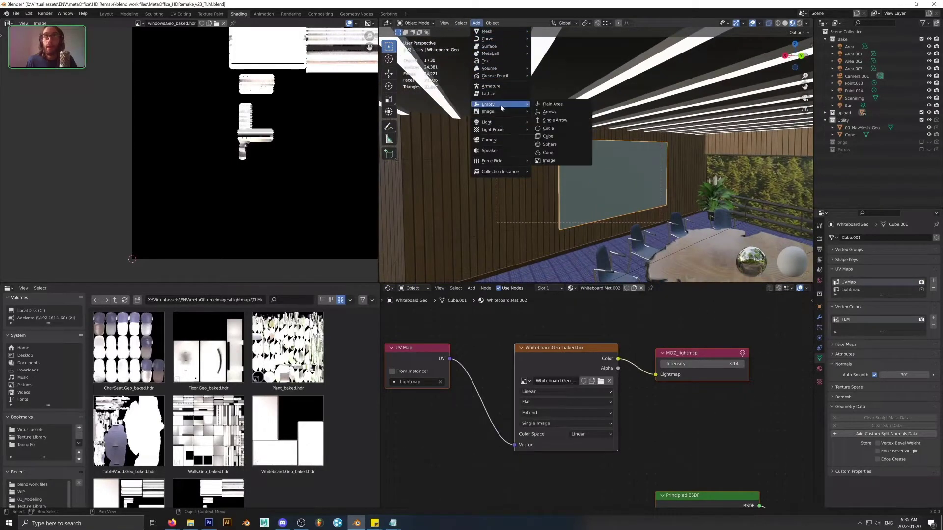
click(571, 113)
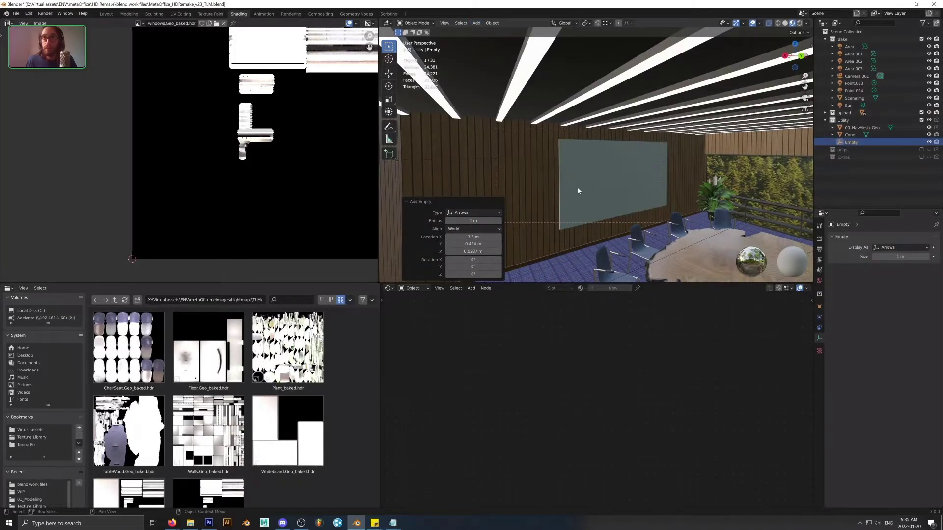
Step: Move the empty horizontally toward the conference room, about -12.6 m in X and 2.1 m in Y, keeping its height
middle_drag(578, 191, 604, 183)
key(g)
key(shift+z)
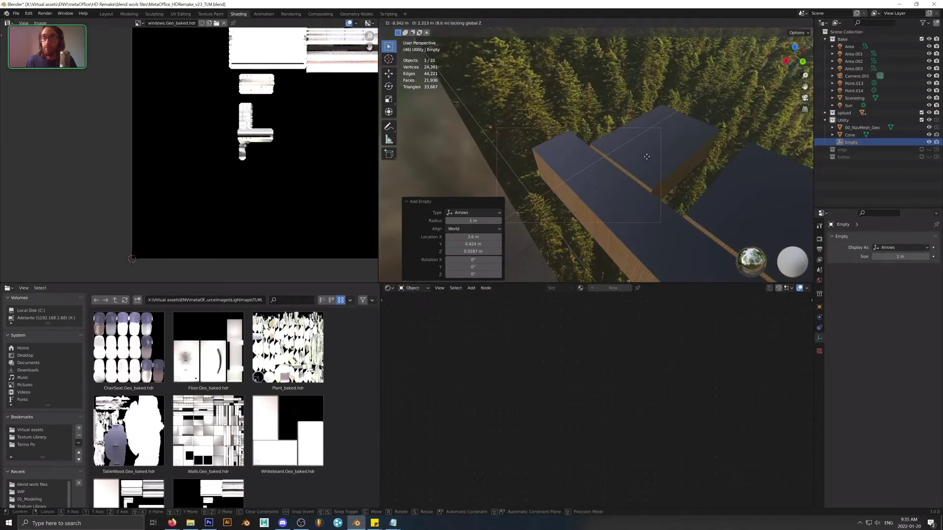
click(662, 146)
Step: Raise the empty about 1.6 m and shift it about 1.5 m along X in front of the conference room whiteboard
scroll(662, 148, up, 10)
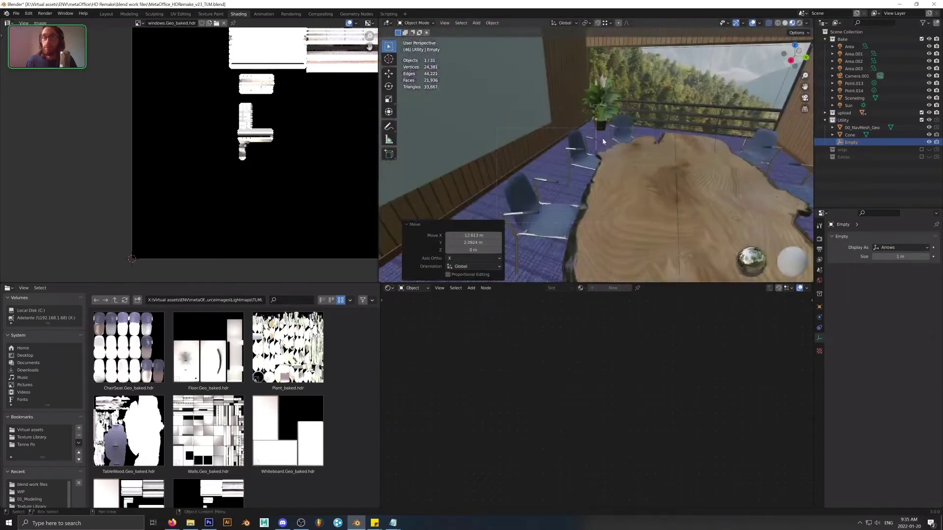
scroll(663, 149, down, 4)
key(g)
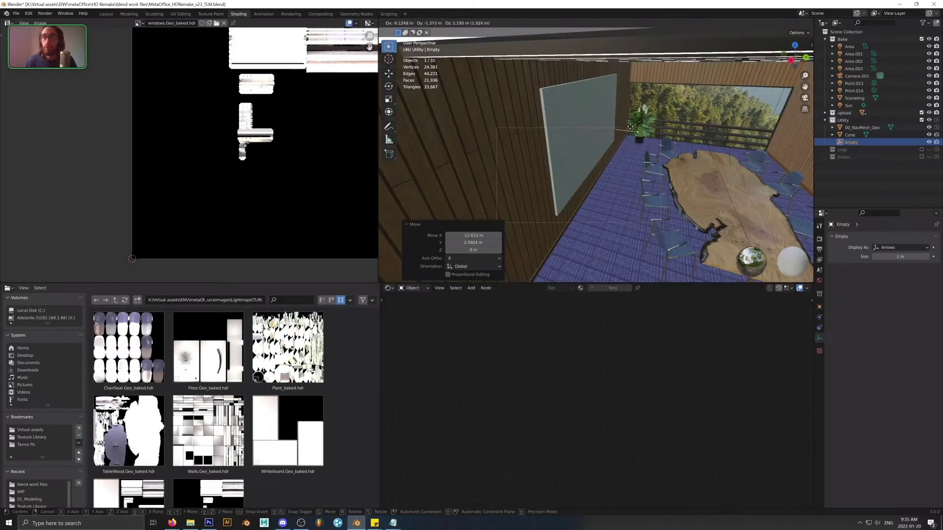
click(635, 118)
middle_drag(634, 118, 589, 128)
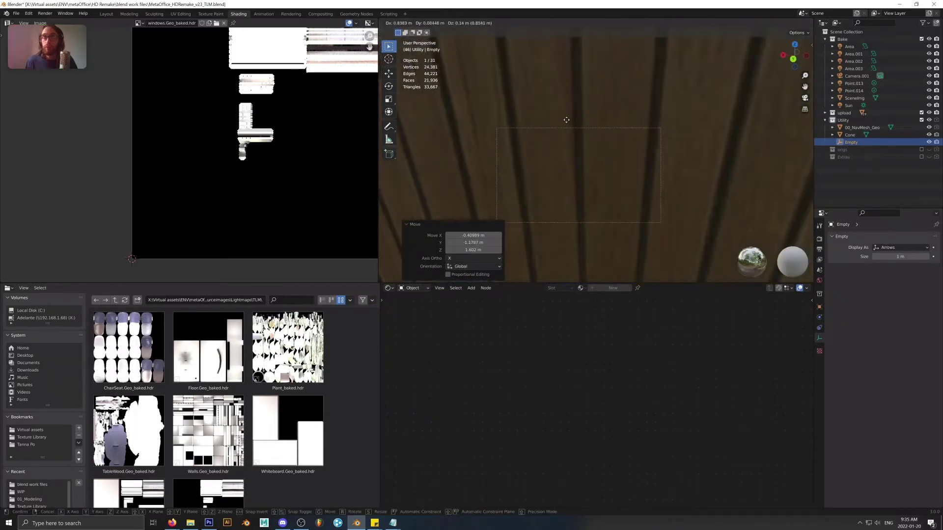
scroll(670, 181, down, 4)
key(g)
click(634, 164)
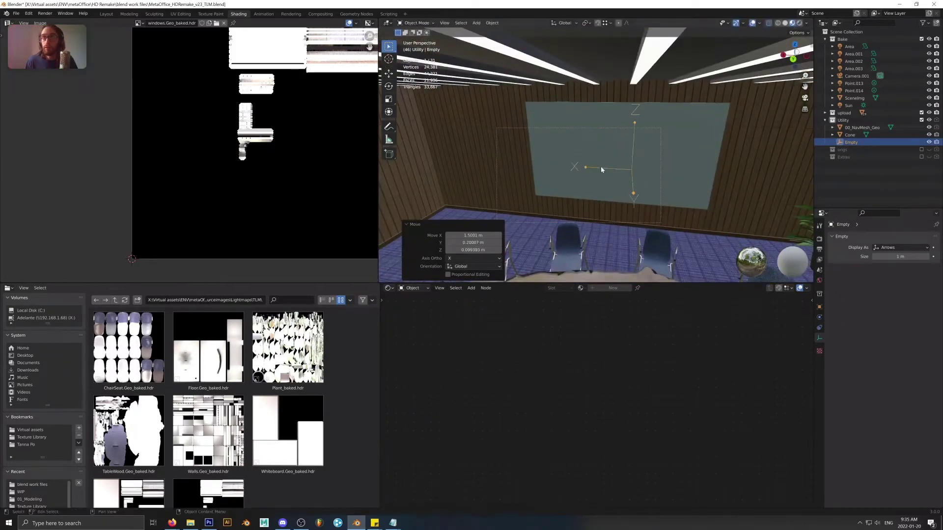
Step: Fine-tune the empty's position in front of the whiteboard to about X -6.96 m, Y 1.35 m, Z 1.71 m
scroll(679, 164, up, 5)
key(g)
middle_drag(680, 164, 660, 169)
click(653, 185)
scroll(652, 184, down, 4)
key(g)
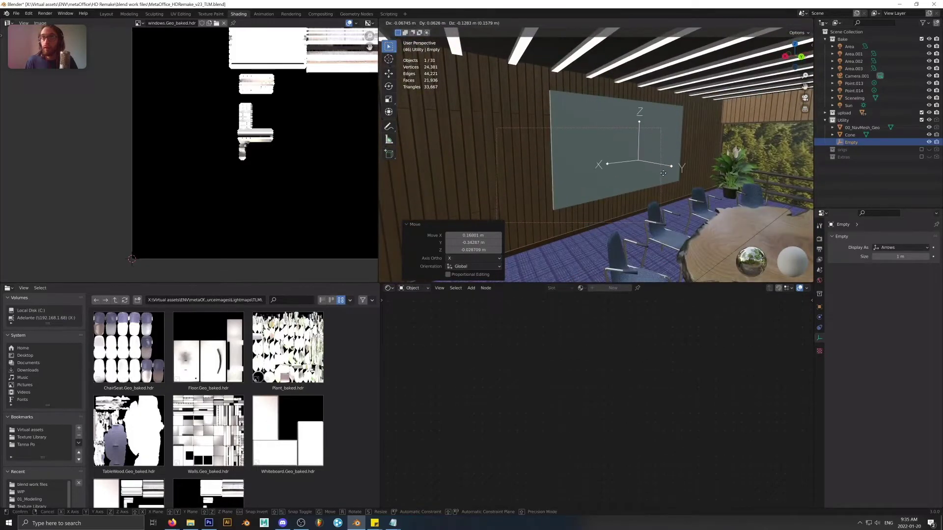
click(663, 173)
Step: Add a Hubs Media Frame component to the empty at the whiteboard
click(820, 307)
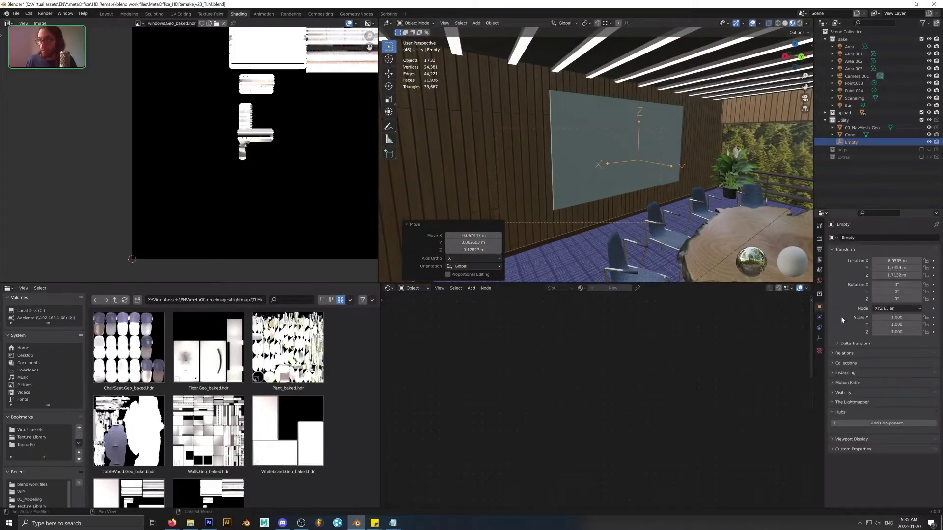
click(901, 425)
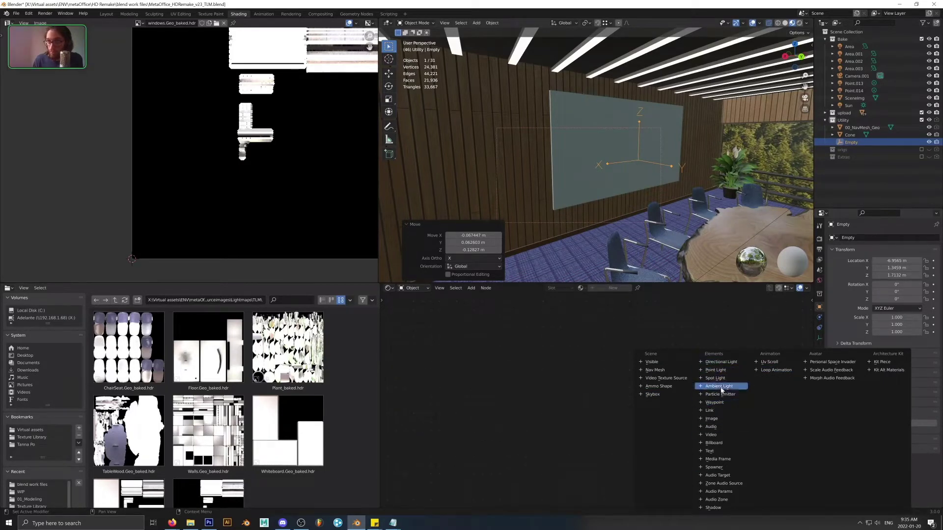
click(722, 459)
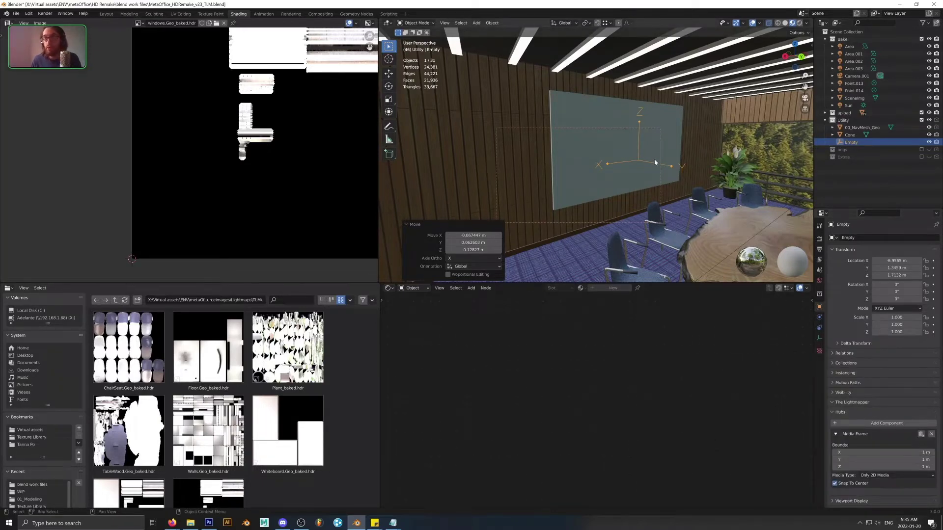
key(KP_Decimal)
middle_drag(675, 170, 653, 162)
scroll(610, 172, down, 3)
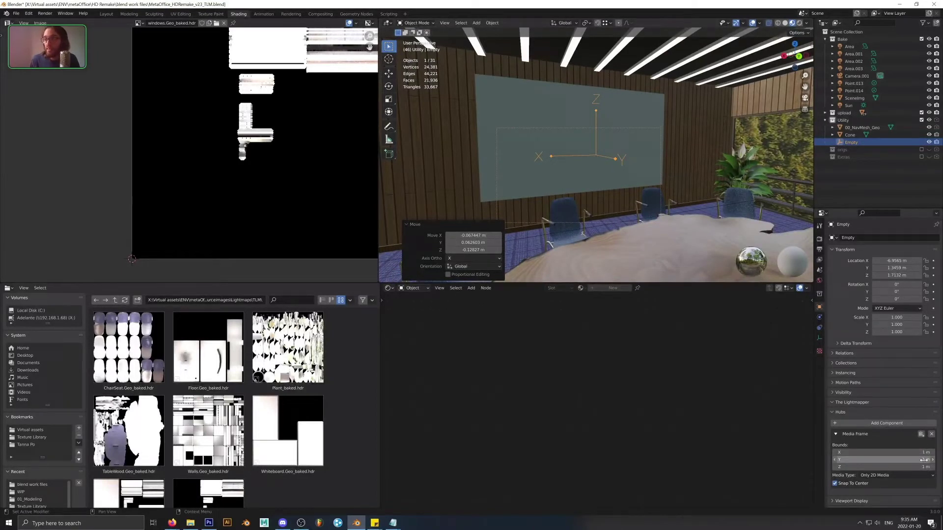
Step: Keep the media frame's Y bound at 1 m and set its media type to All Media
drag(923, 460, 931, 460)
click(924, 460)
text(1)
key(Return)
click(881, 475)
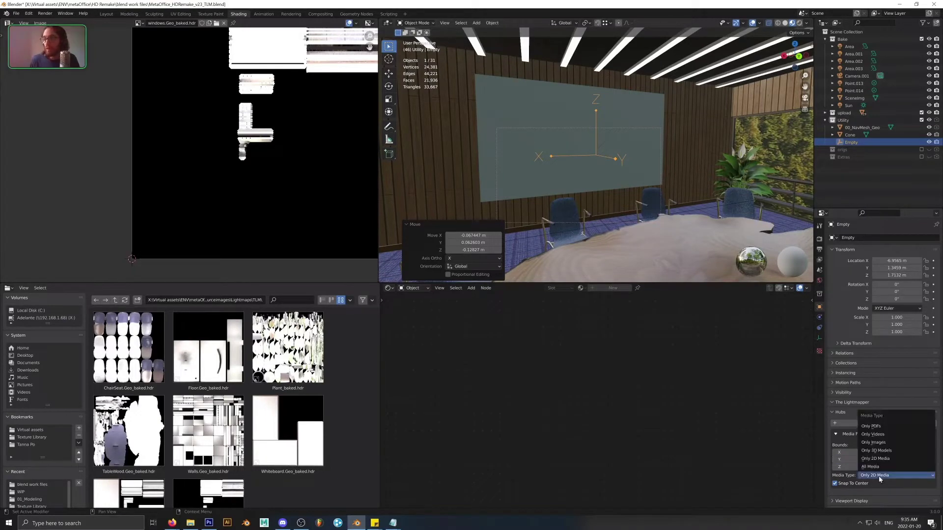
click(890, 467)
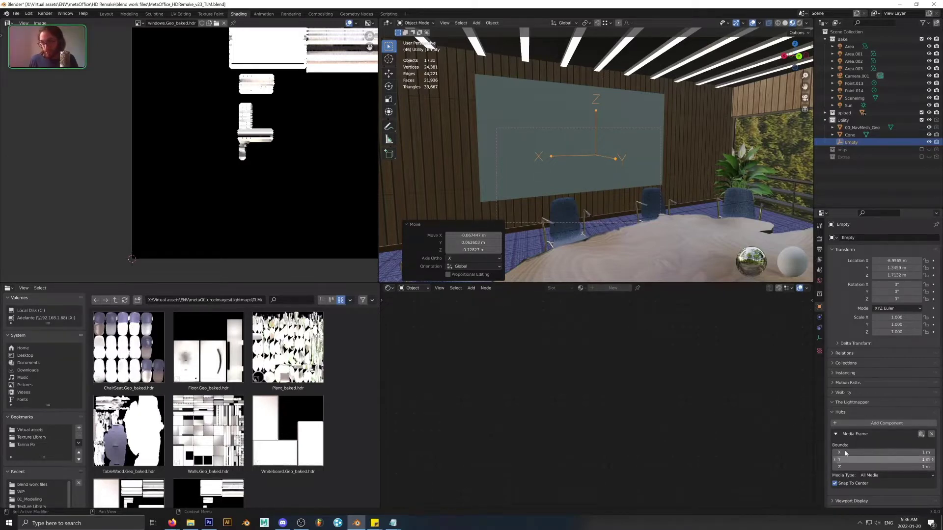
Step: Select all visible objects in the office scene for export
scroll(877, 424, down, 1)
middle_drag(586, 176, 598, 202)
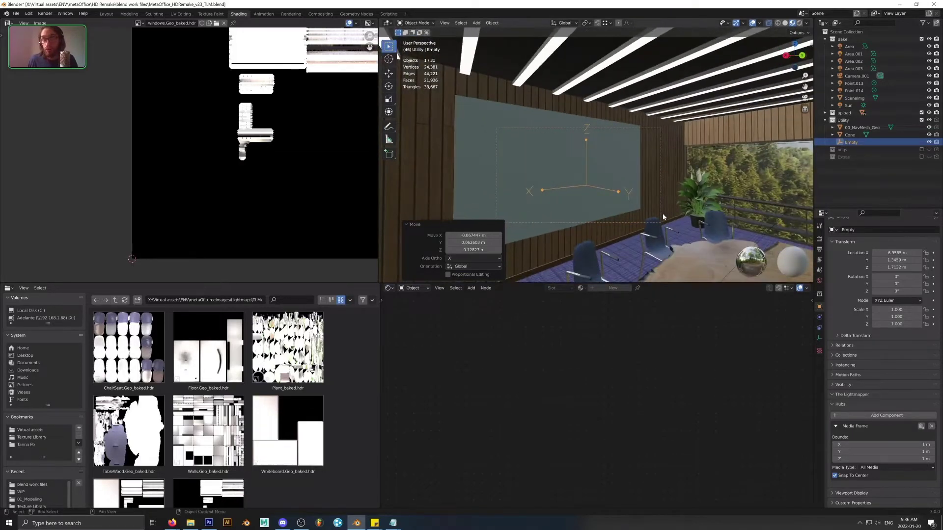
scroll(600, 143, down, 12)
drag(716, 122, 415, 227)
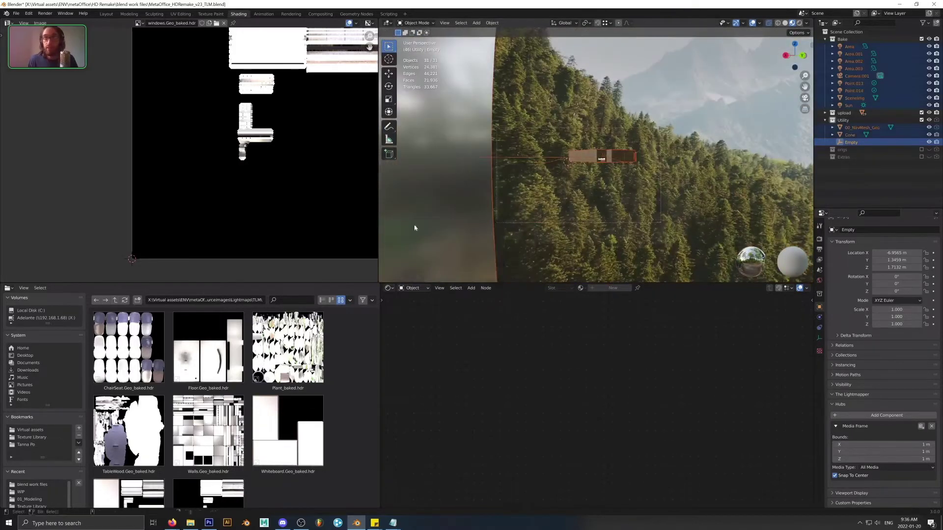
scroll(575, 134, up, 8)
scroll(575, 134, down, 4)
Step: Start a glTF 2.0 export named MetaOffice_HDRemake_v23_TLM_publishingTutorial.glb in the HD Remake project's GLB folder
click(15, 14)
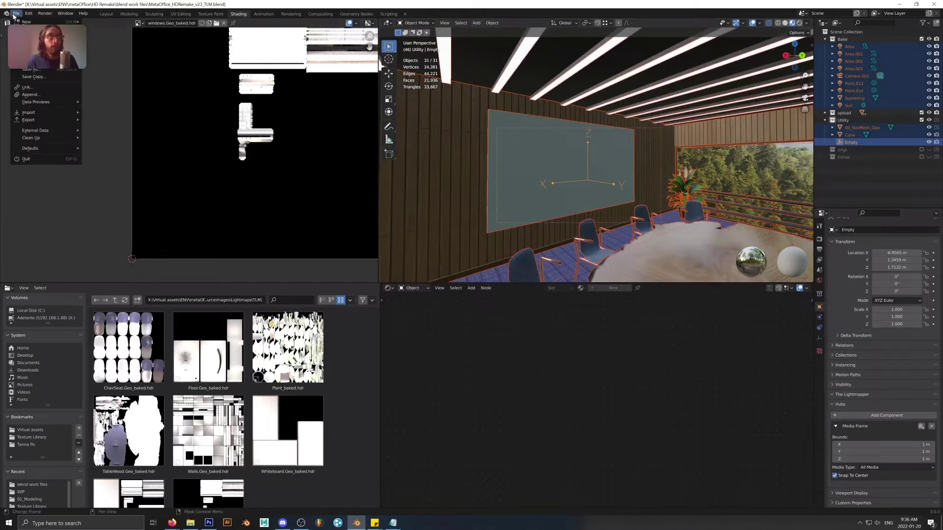
mouse_move(49, 120)
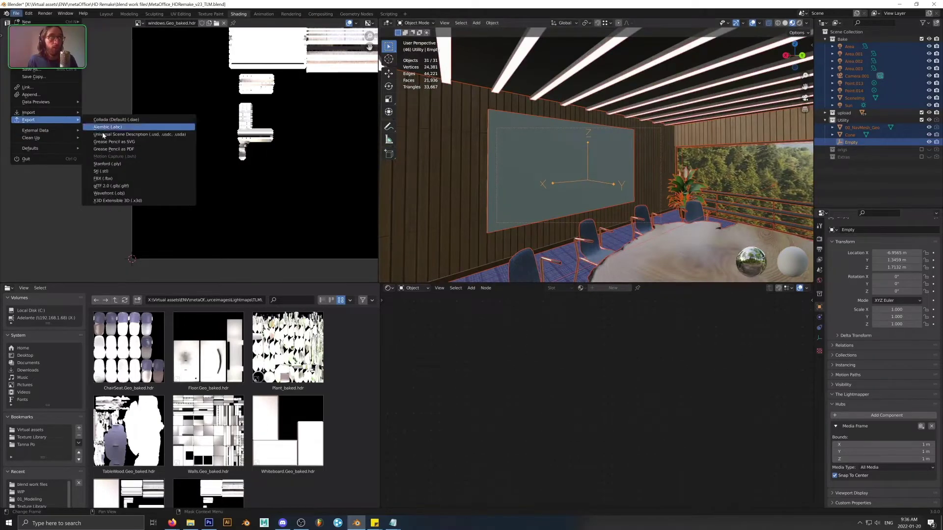
click(167, 188)
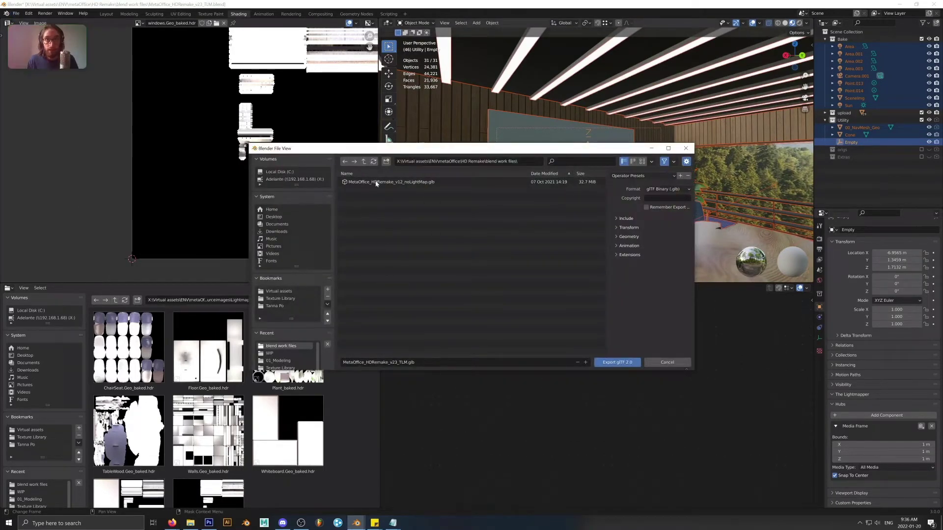
click(410, 364)
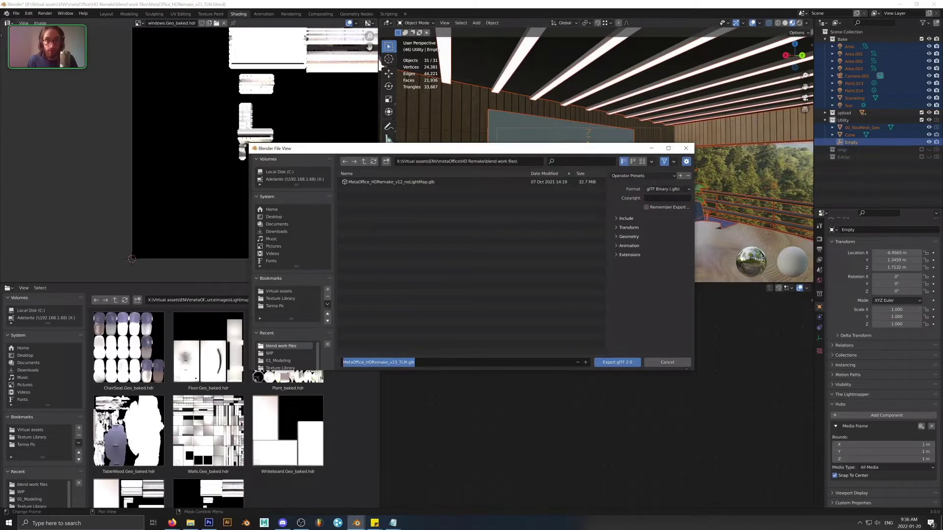
click(407, 363)
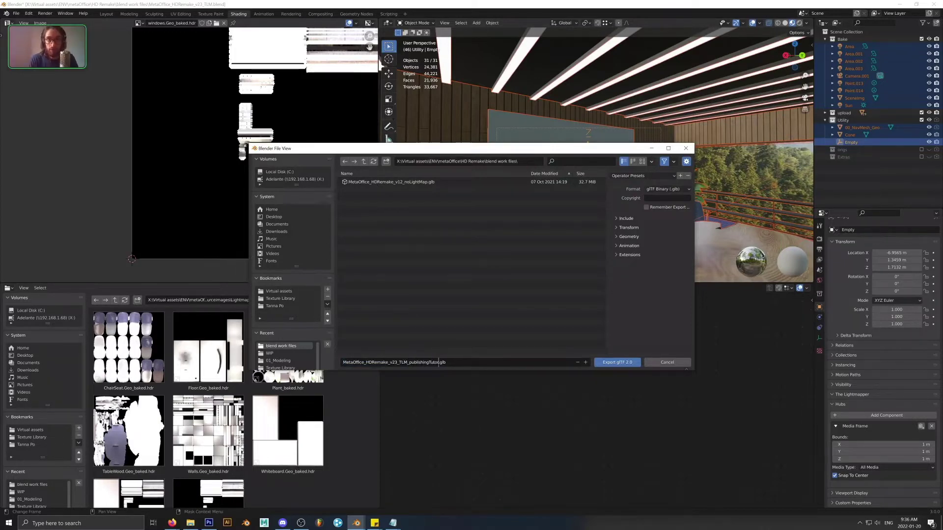
click(364, 162)
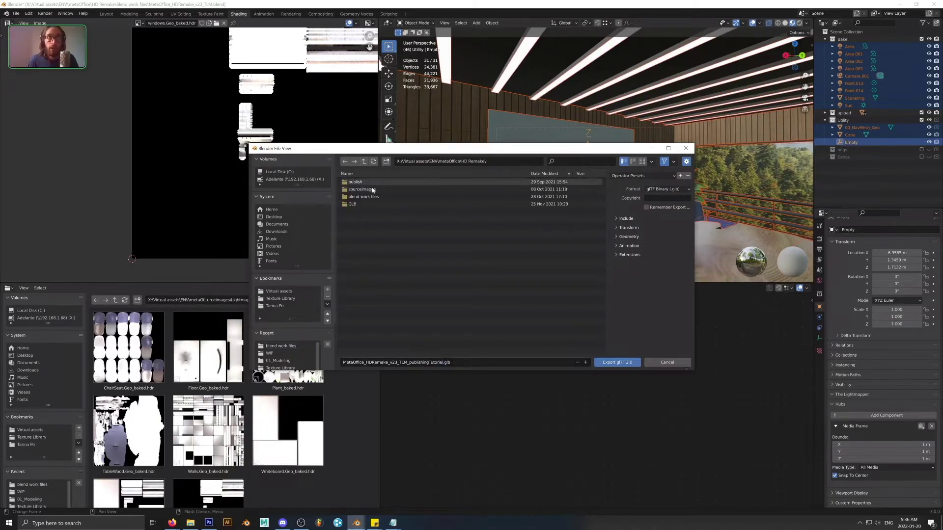
double_click(368, 204)
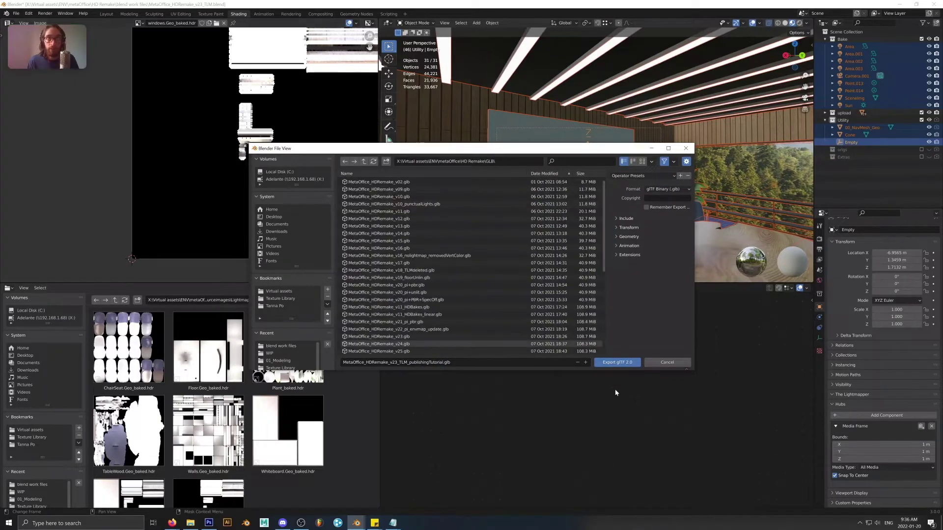
Step: Check the export's Include and Extensions options for Selected Objects and Hubs Components, and export the GLB
scroll(555, 330, down, 6)
scroll(562, 328, down, 2)
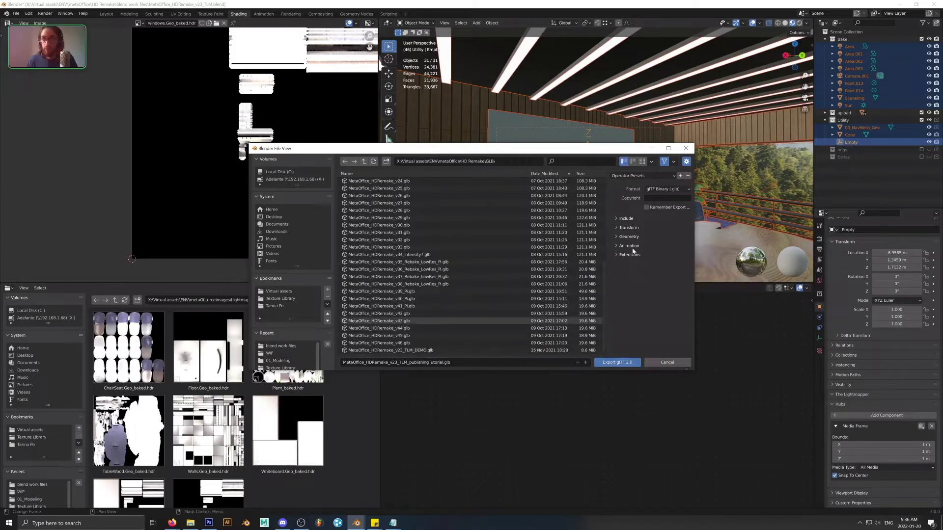
click(628, 246)
click(628, 255)
click(627, 218)
click(621, 365)
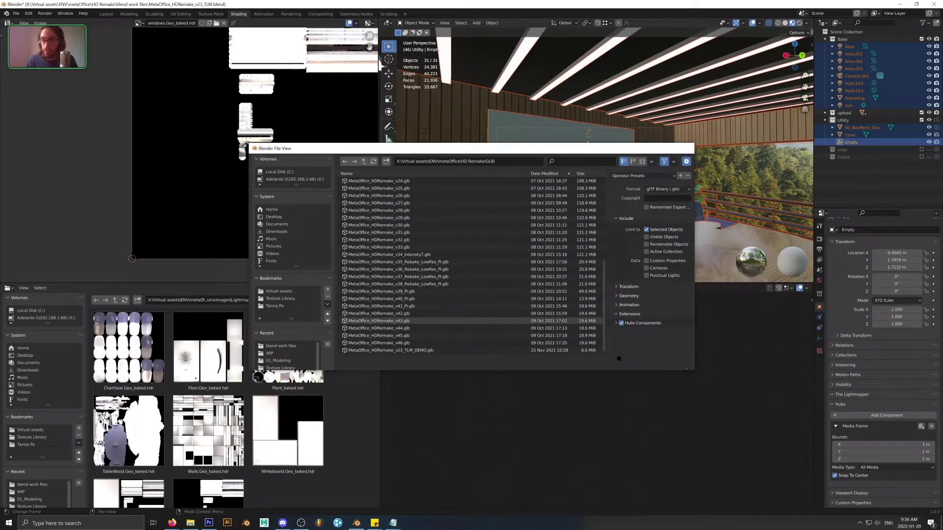
Step: Switch to Spoke in the browser and start a new project imported from Blender
key(alt+Tab)
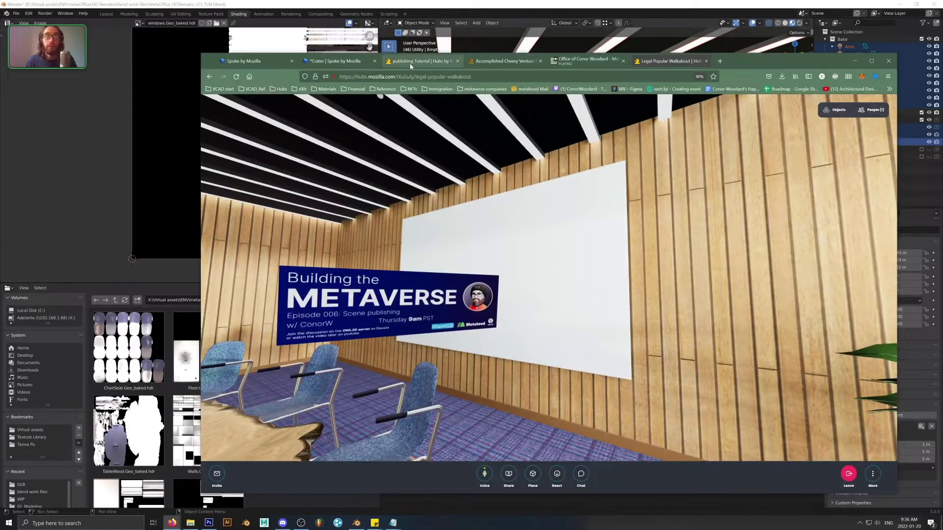
click(266, 60)
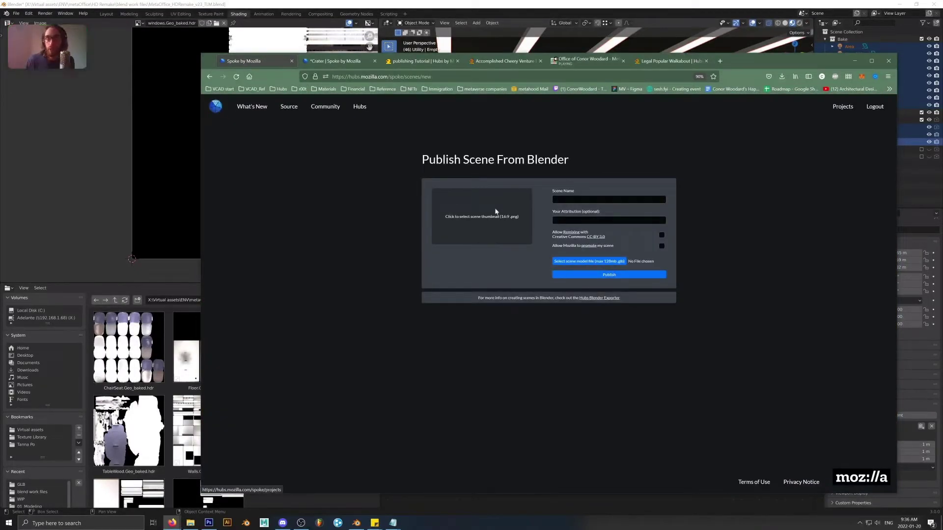
click(843, 108)
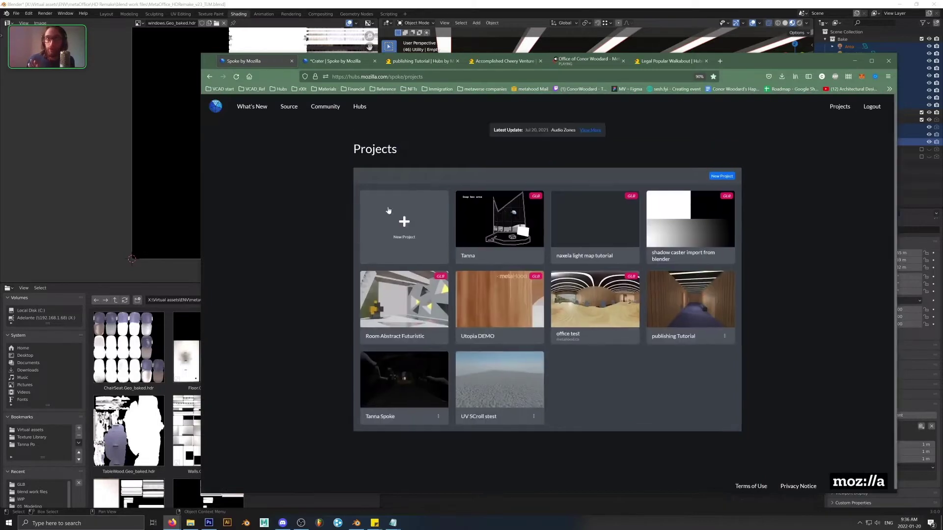
click(718, 176)
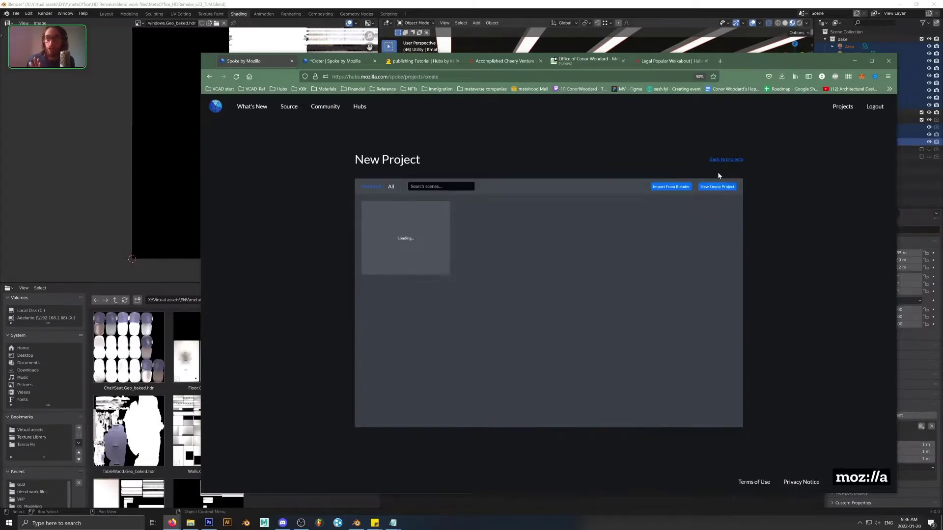
click(672, 187)
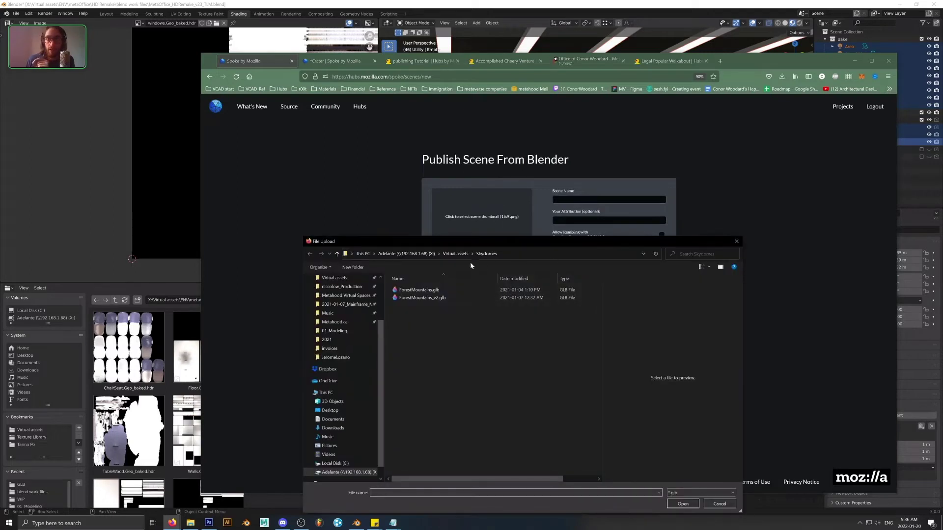
Step: Choose MetaOffice_HDRemake_v23_TLM_publishingTutorial.glb from ENV > metaOffice > HD Remake > GLB as the scene model file
click(455, 253)
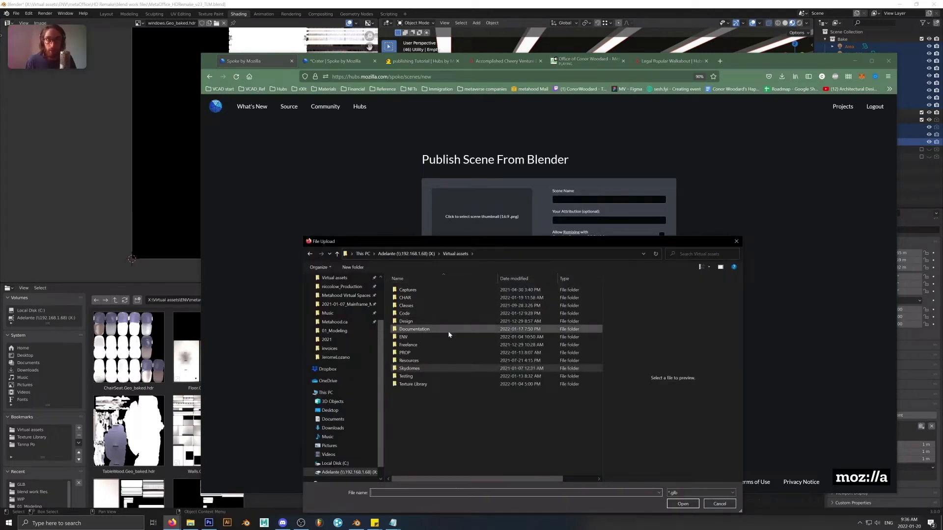
double_click(450, 336)
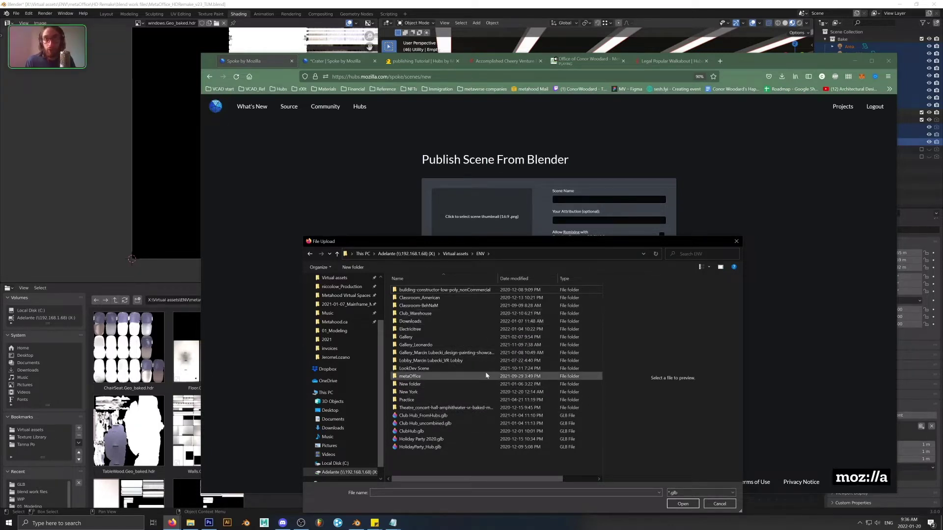
double_click(439, 375)
click(424, 293)
double_click(423, 296)
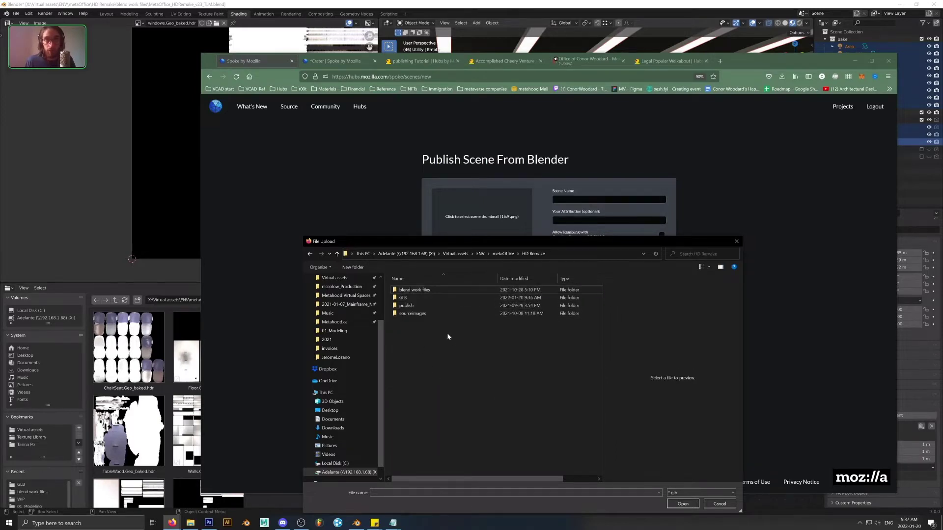
click(426, 299)
double_click(426, 298)
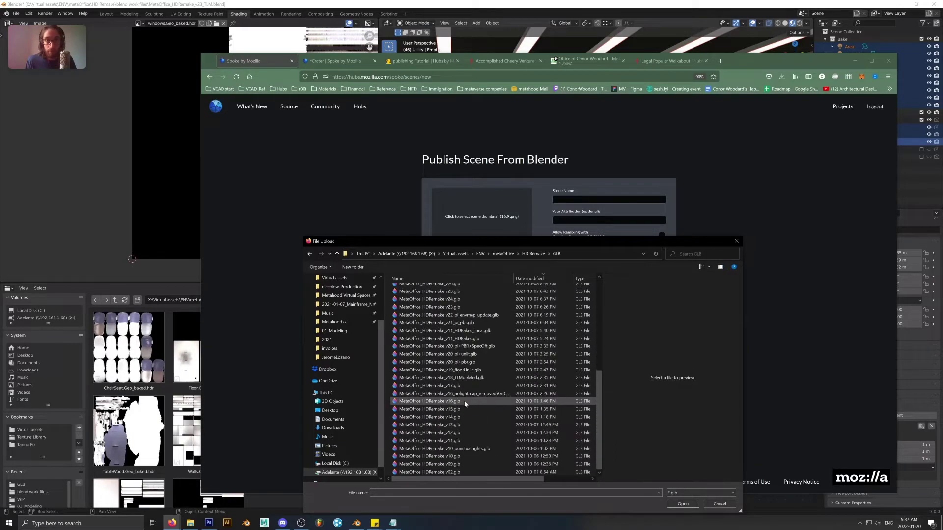
click(468, 291)
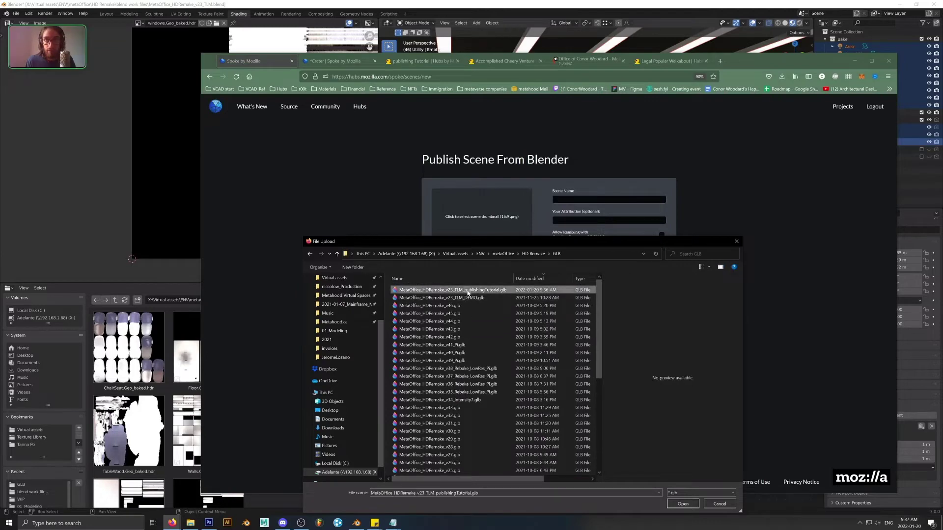
click(676, 504)
Step: Set glowlight_cyan.png from the Texture Library's sprites folder as the scene thumbnail
click(499, 223)
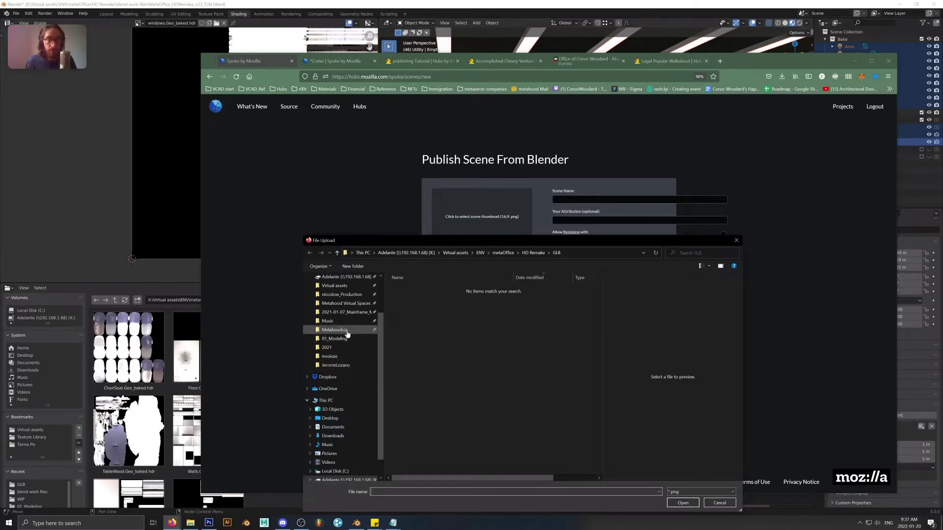
click(349, 288)
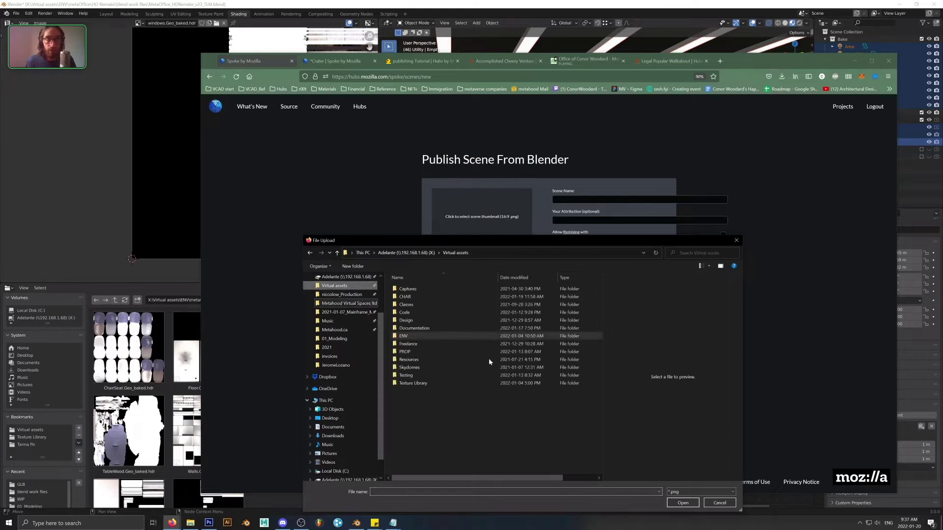
click(425, 384)
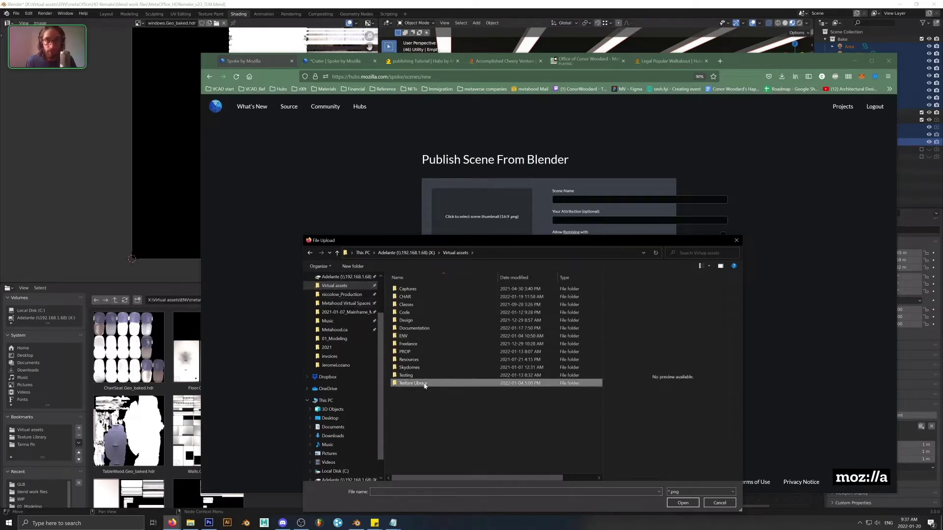
double_click(420, 384)
double_click(410, 320)
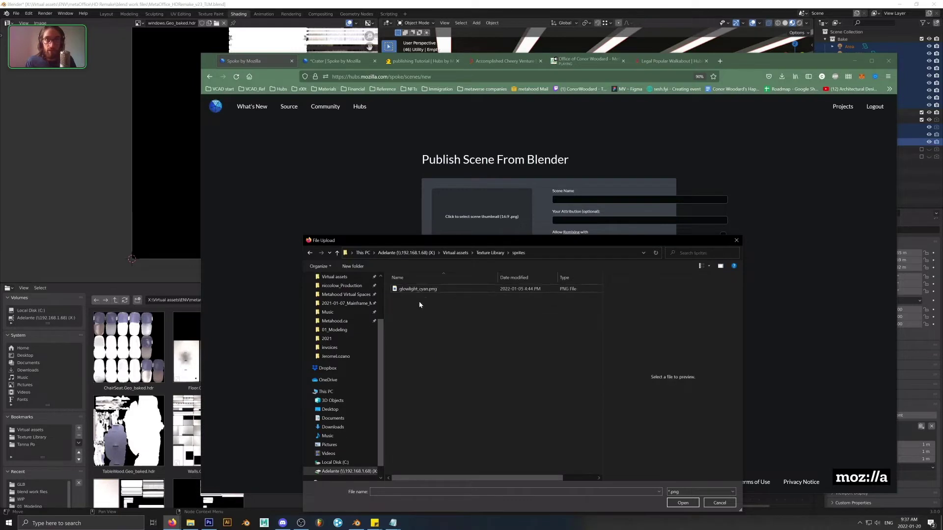
click(425, 290)
click(683, 503)
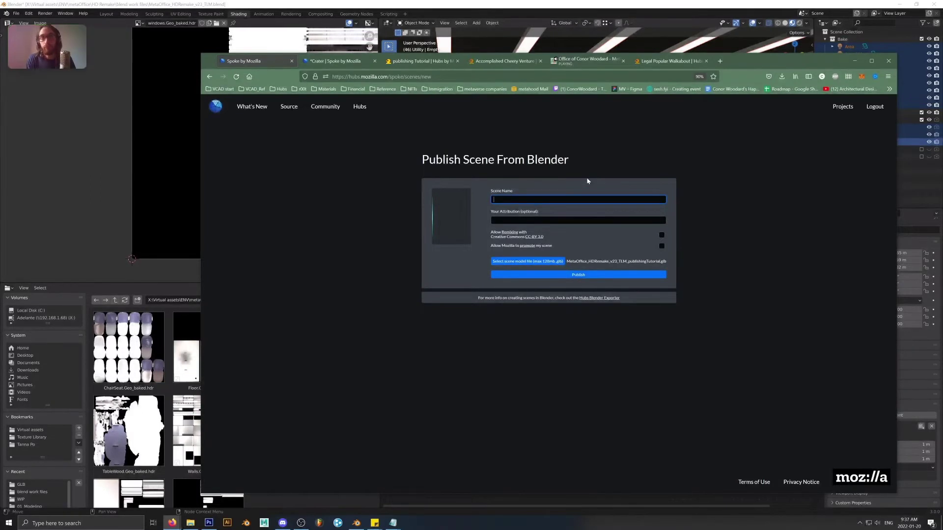
Step: Name the scene "Publishing Tutorial Project" and publish it
text(Publishing Tutorial)
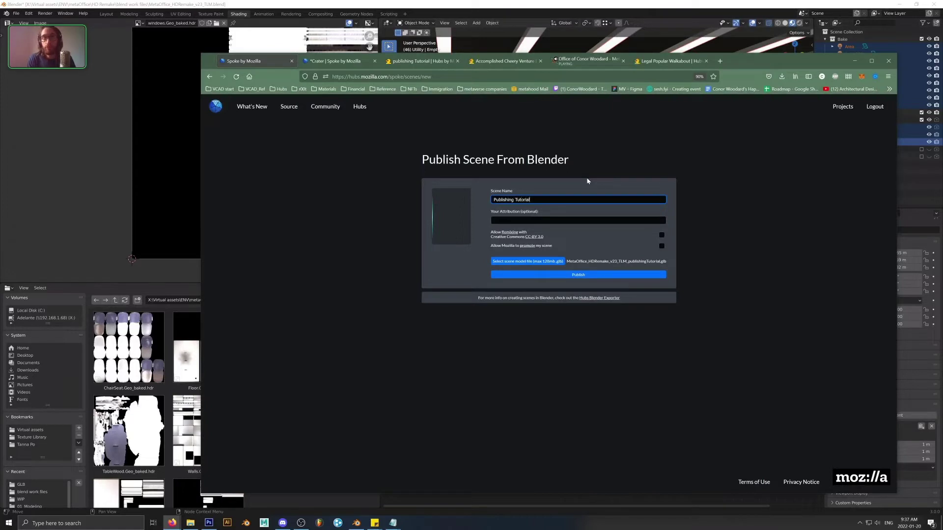
text( Project)
click(617, 275)
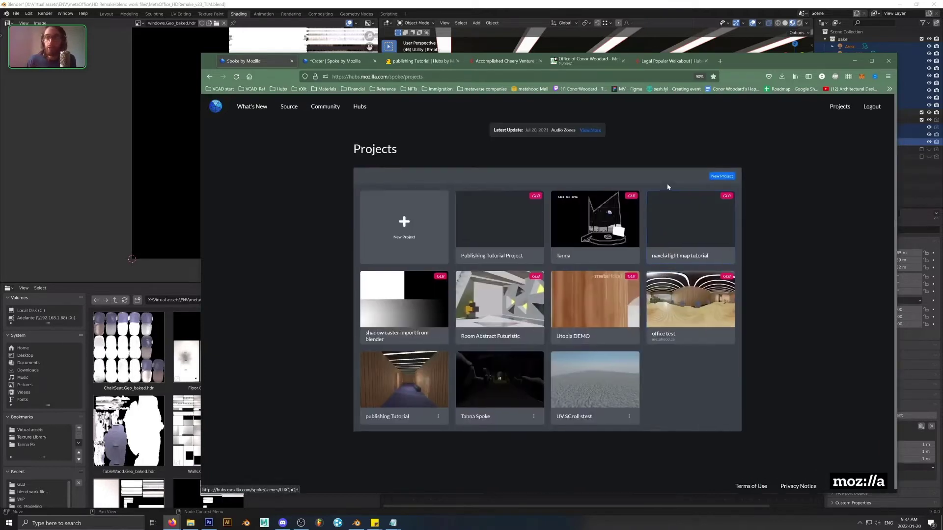
Step: Open the published Publishing Tutorial Project scene, create a Hubs room from it and enter the room
click(509, 217)
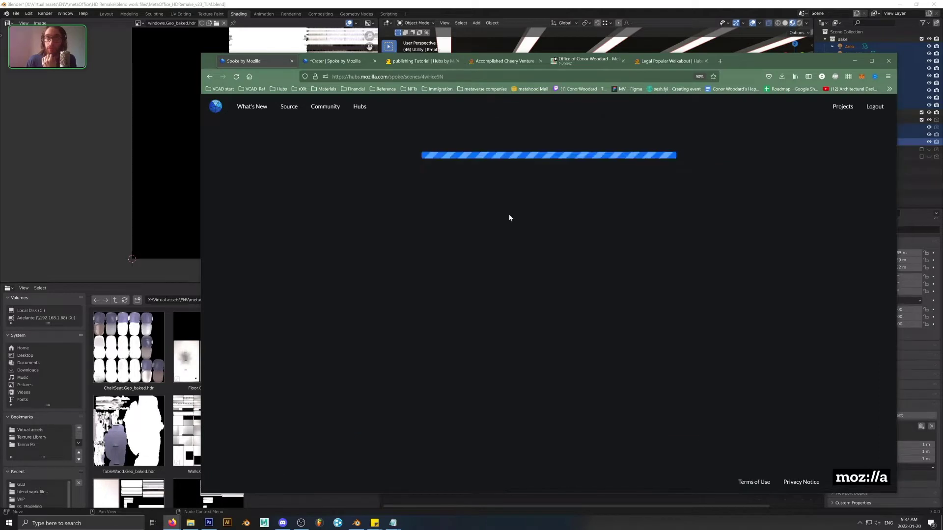
click(672, 161)
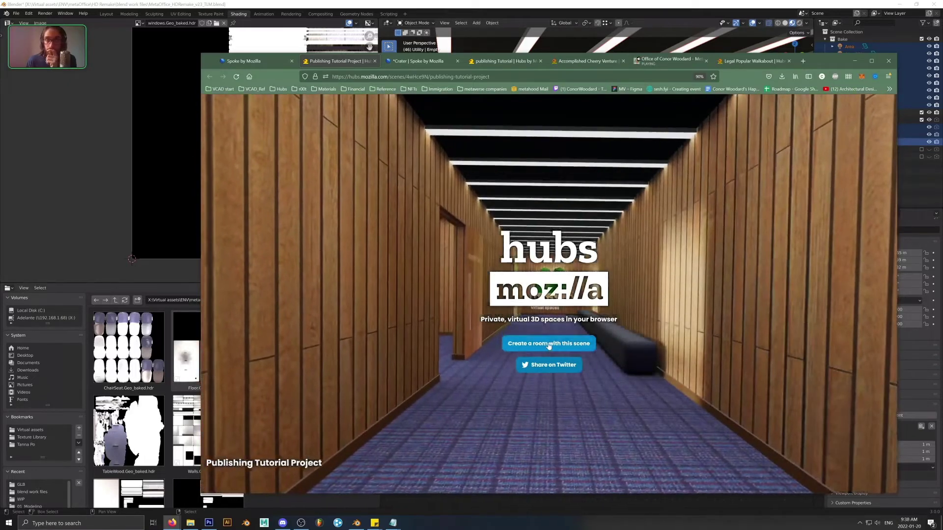
click(548, 345)
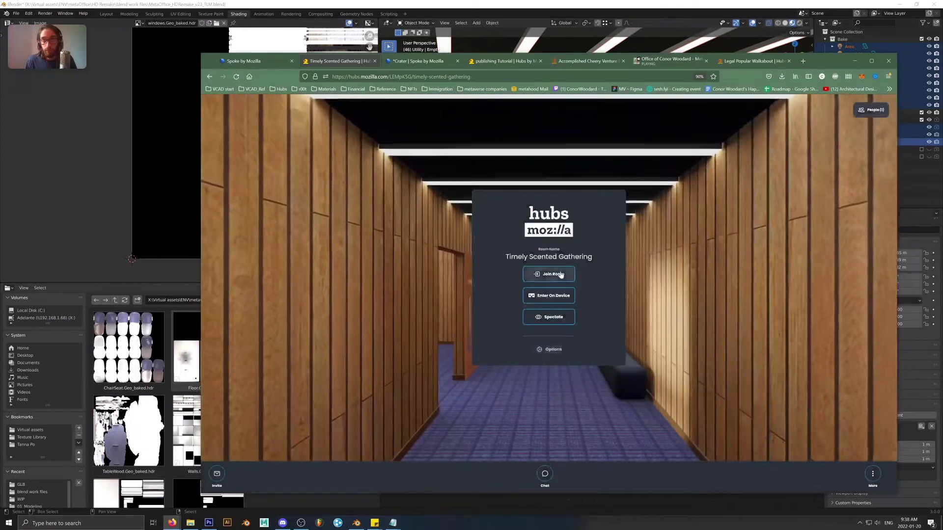
click(551, 273)
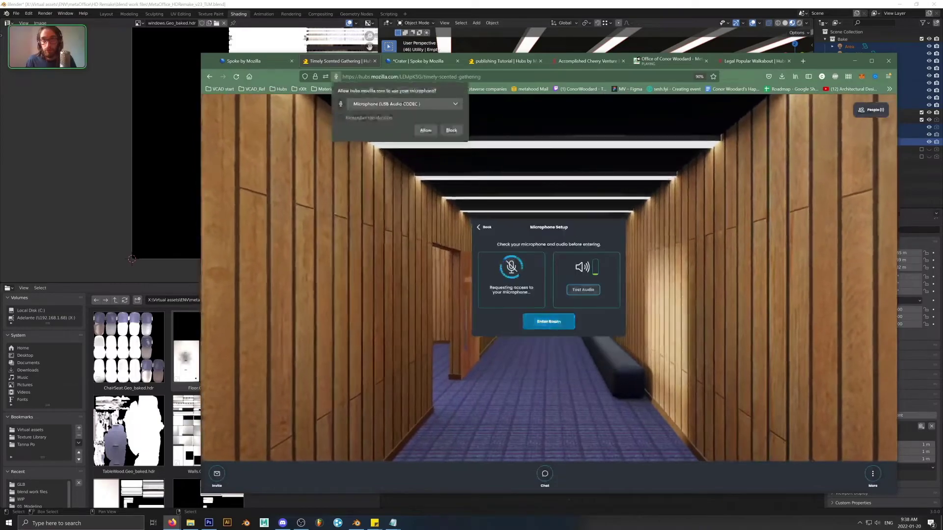
click(548, 322)
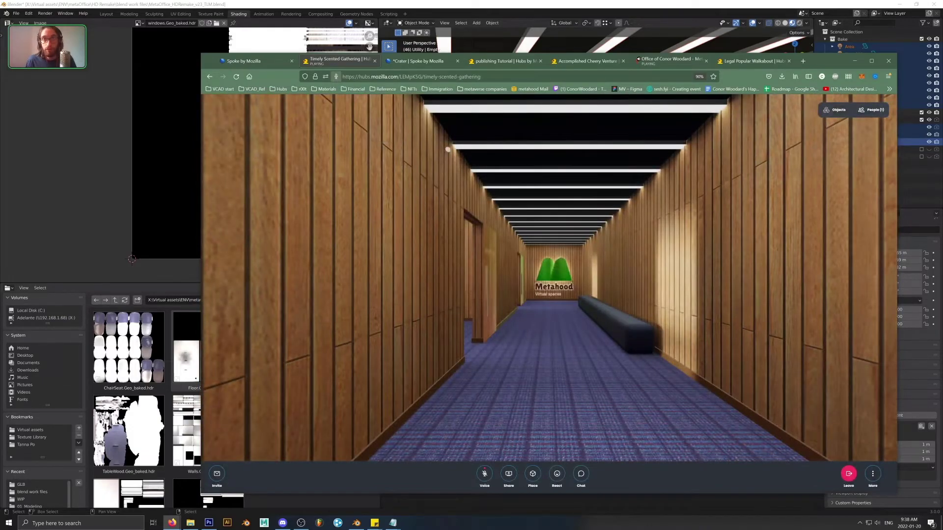
Step: Walk from the corridor into the meeting room up to the whiteboard
drag(447, 150, 432, 207)
key(w)
key(w)
key(s)
key(a)
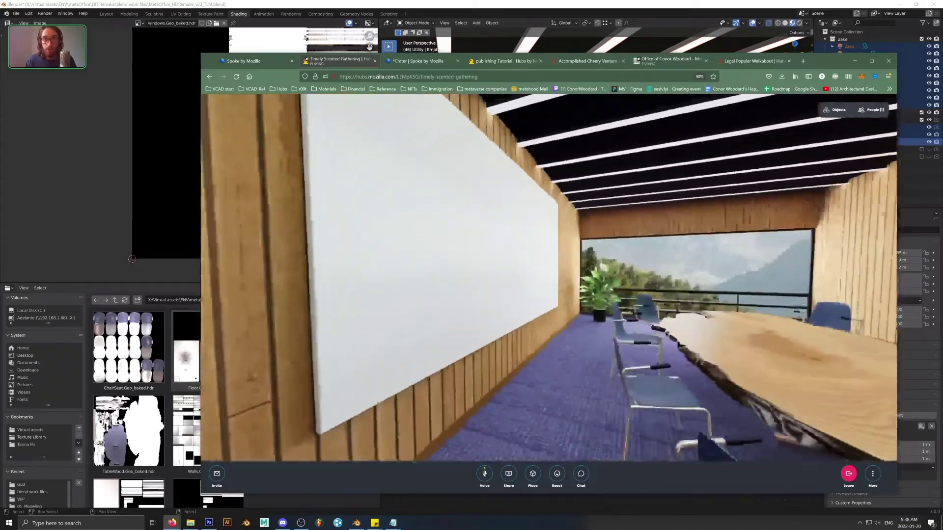
Step: Enable fly mode to look at the whiteboard wall from outside, return to the meeting room and disable fly mode
key(a)
key(g)
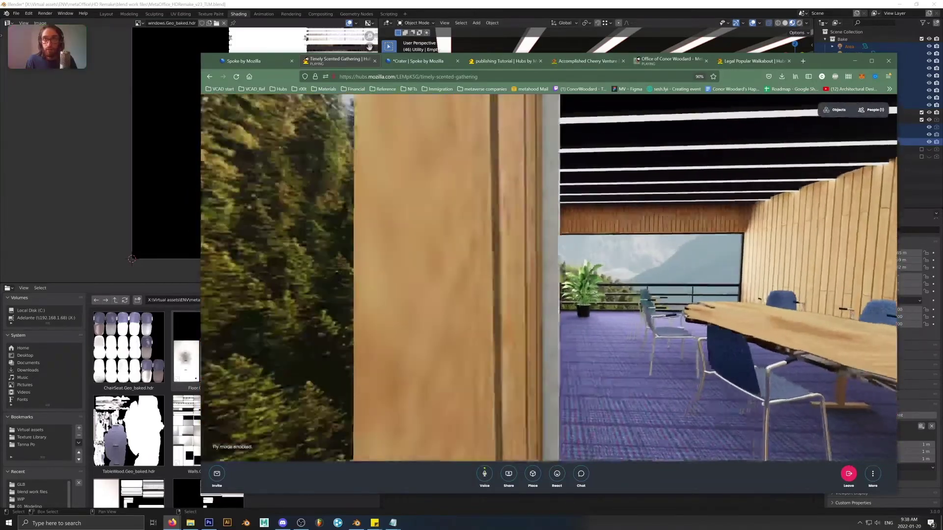
key(a)
key(d)
key(a)
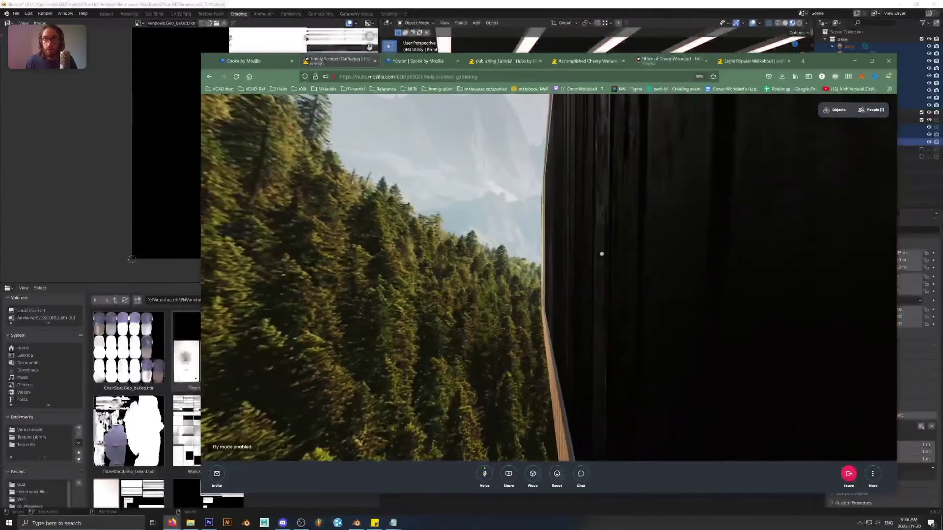
key(d)
key(s)
key(g)
key(w)
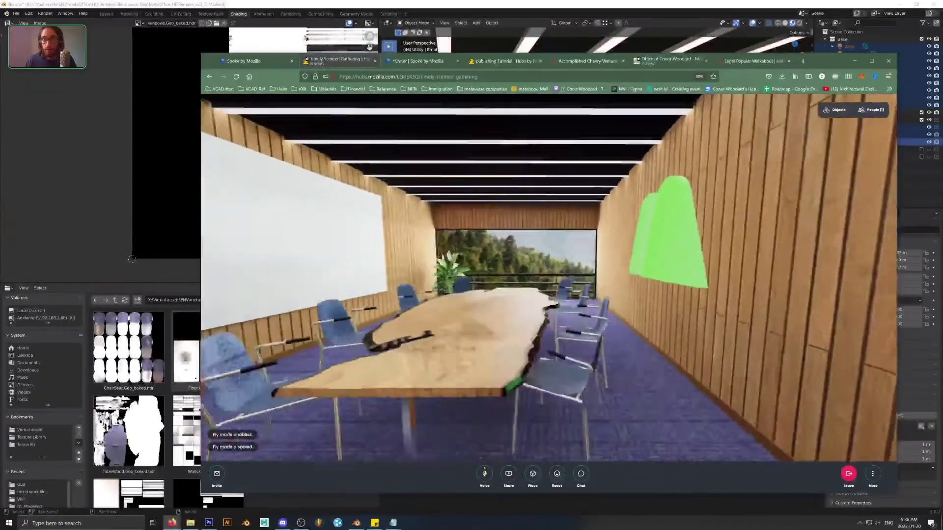
Step: Paste the Building the Metaverse banner image into the room and place it in the media frame at the whiteboard
drag(677, 256, 548, 216)
key(w)
key(s)
key(d)
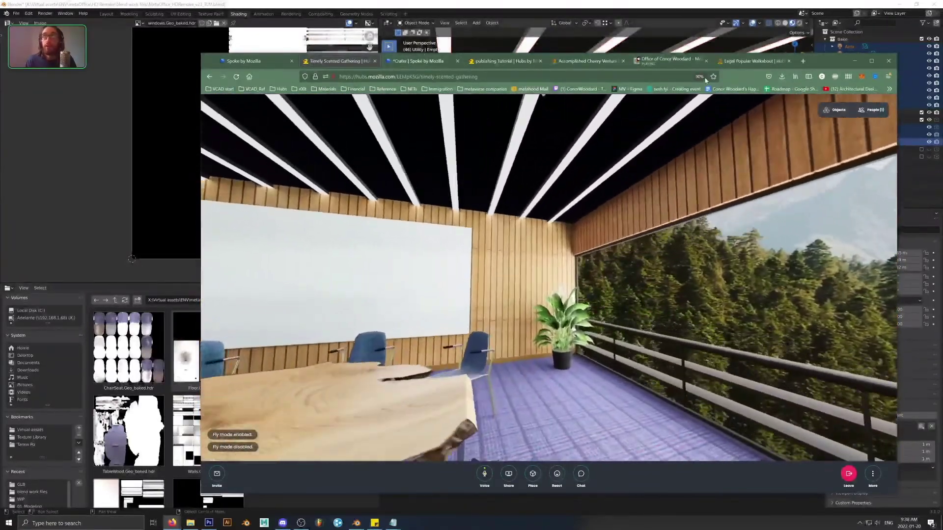
key(w)
key(ctrl+v)
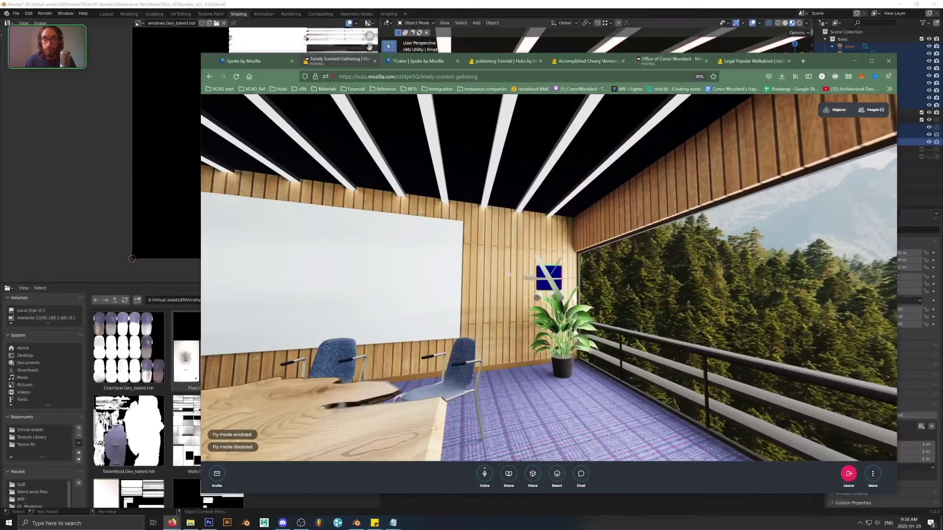
key(d)
drag(537, 276, 461, 281)
key(q)
key(w)
key(w)
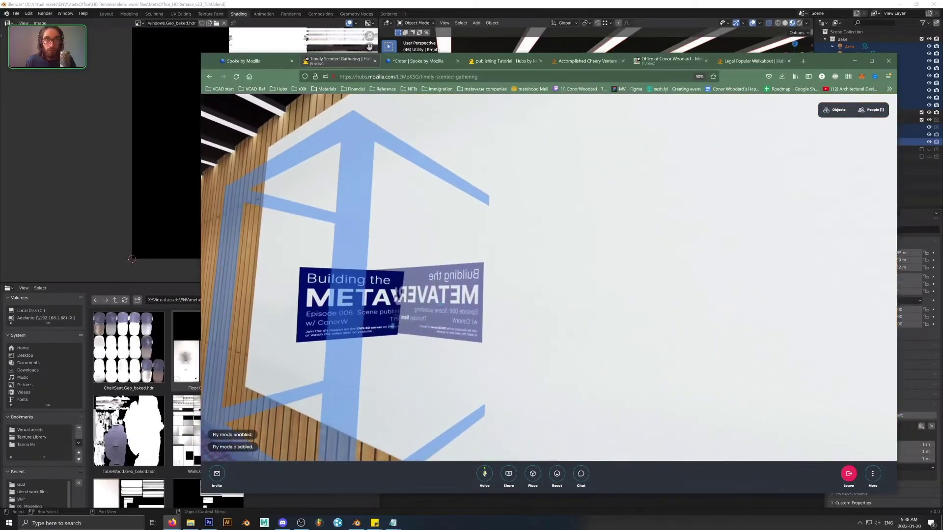
drag(441, 305, 444, 302)
Step: Examine the orientation and size of the banner in the whiteboard's media frame from several positions in the room
key(s)
key(d)
key(w)
key(s)
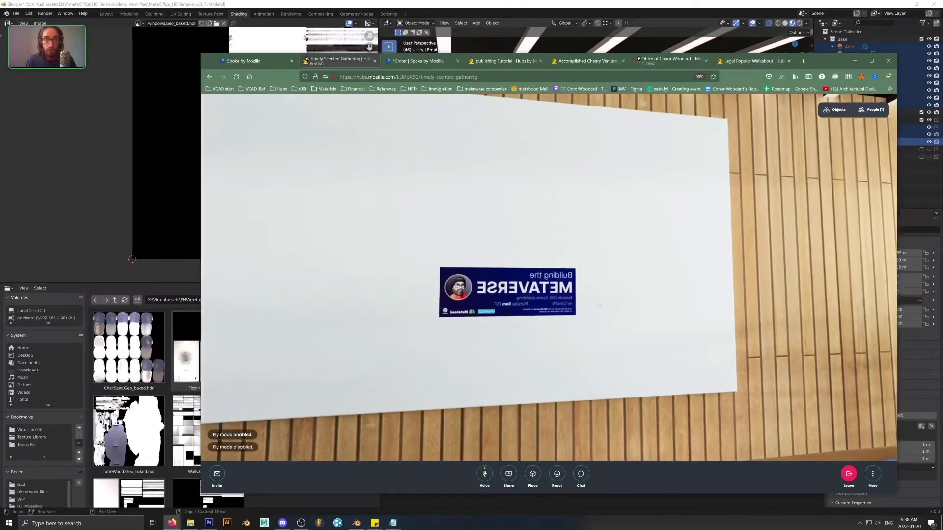
key(w)
key(d)
drag(601, 306, 514, 305)
key(s)
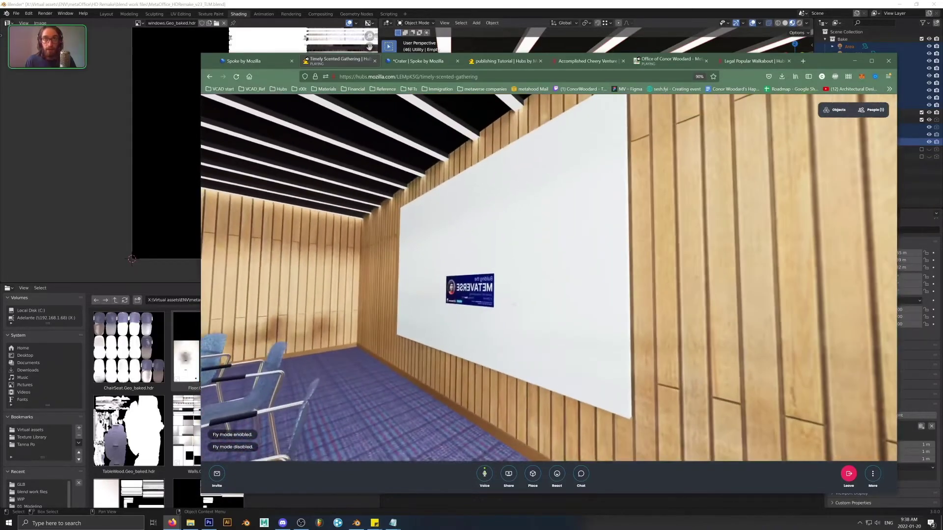
key(s)
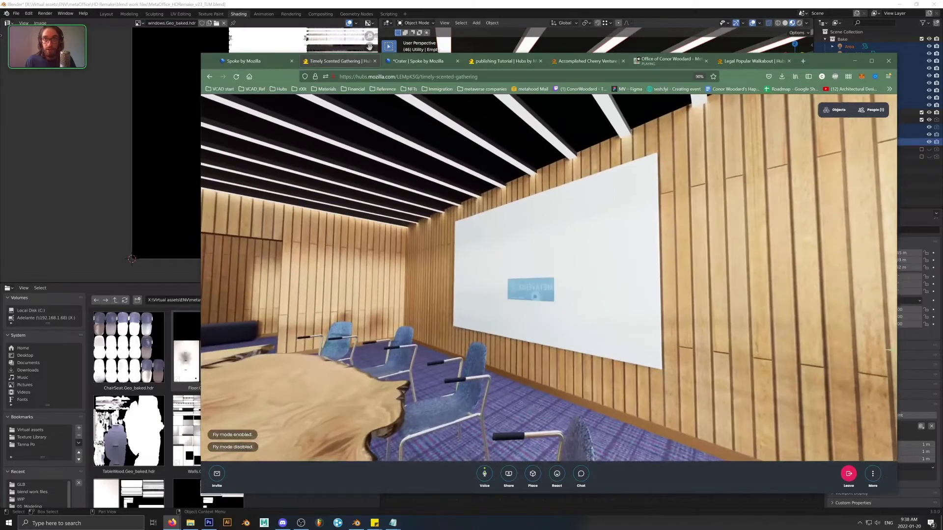
key(alt+Tab)
key(alt+Tab)
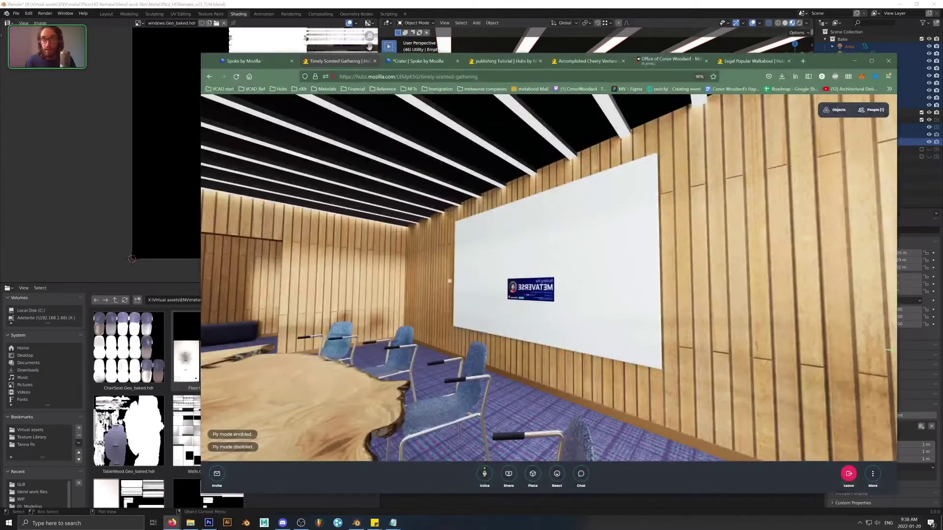
Step: Switch to Blender and move the media frame empty in front of the whiteboard, at about Y 1.34 m and Z 1.93 m
key(alt+Tab)
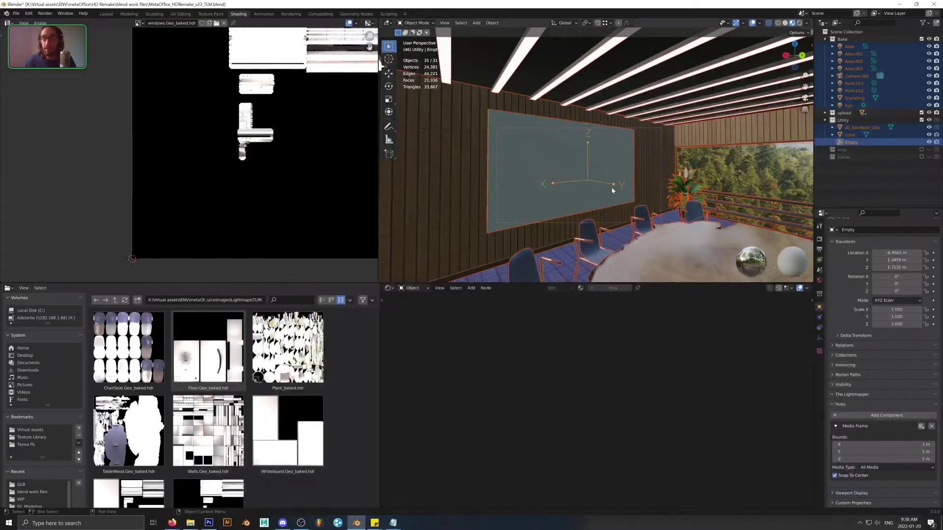
click(613, 185)
click(615, 185)
key(KP_Decimal)
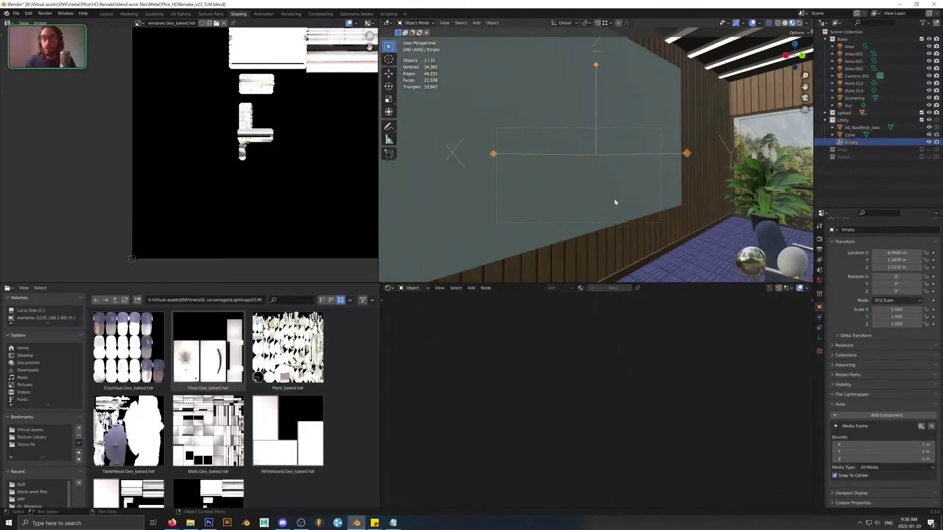
middle_drag(639, 237, 543, 188)
key(g)
click(607, 167)
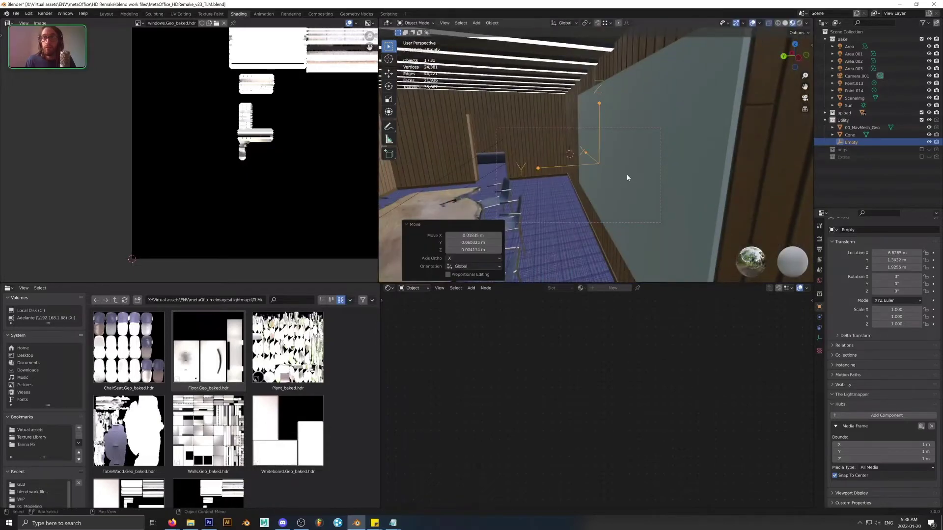
Step: Rotate the media frame empty by -180° about the global Z axis
key(r)
key(x)
key(z)
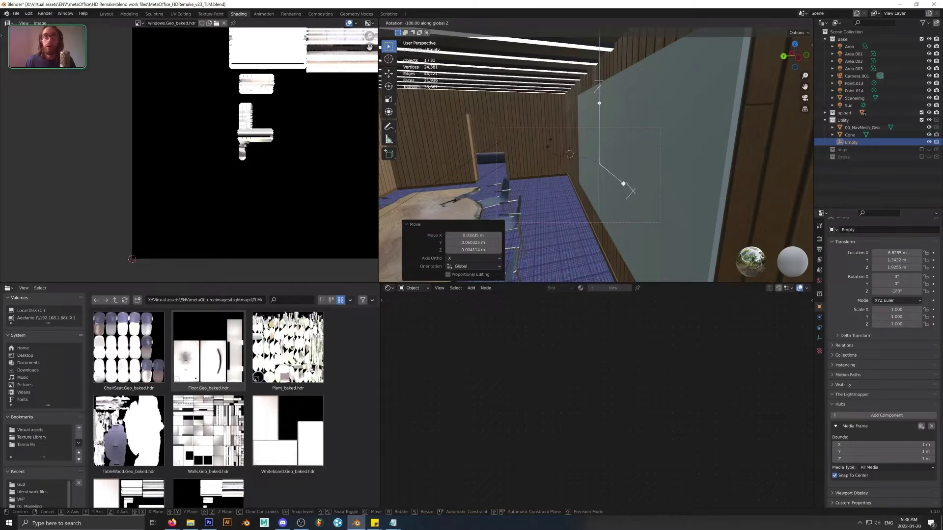
key(Return)
middle_drag(589, 177, 645, 224)
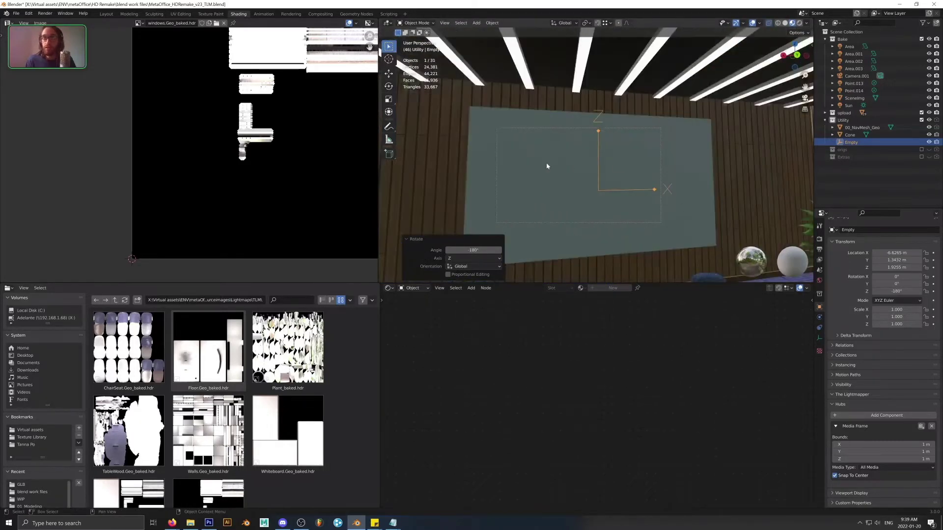
middle_drag(546, 163, 614, 169)
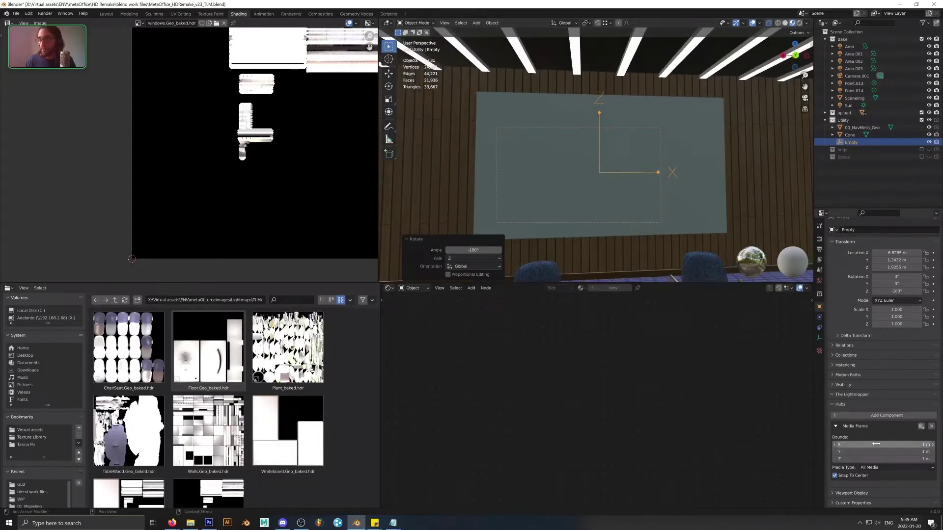
Step: Activate the Measure tool and face the whiteboard squarely in the back orthographic view
click(548, 195)
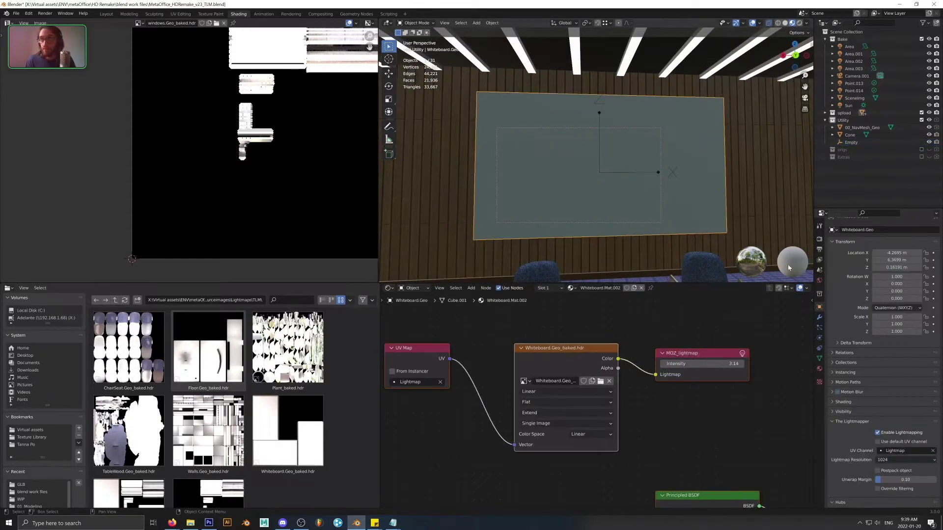
middle_drag(612, 218, 615, 221)
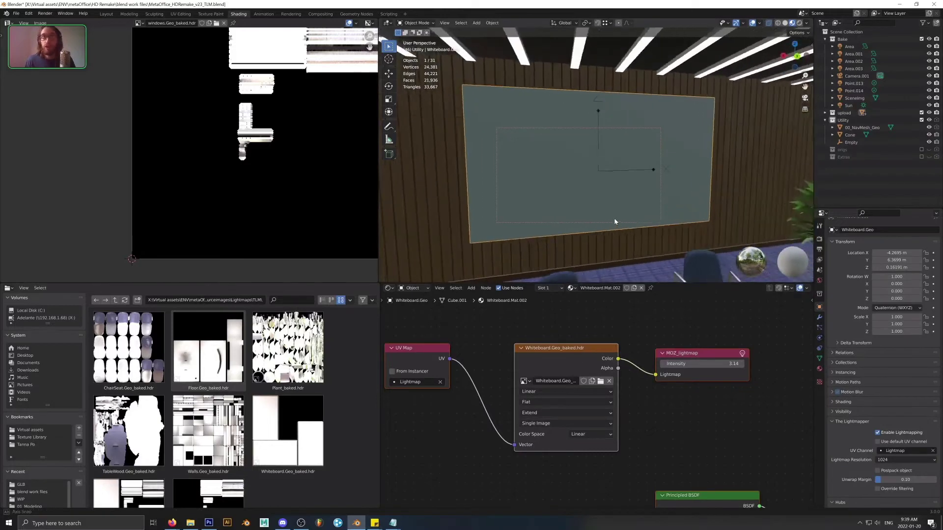
click(389, 140)
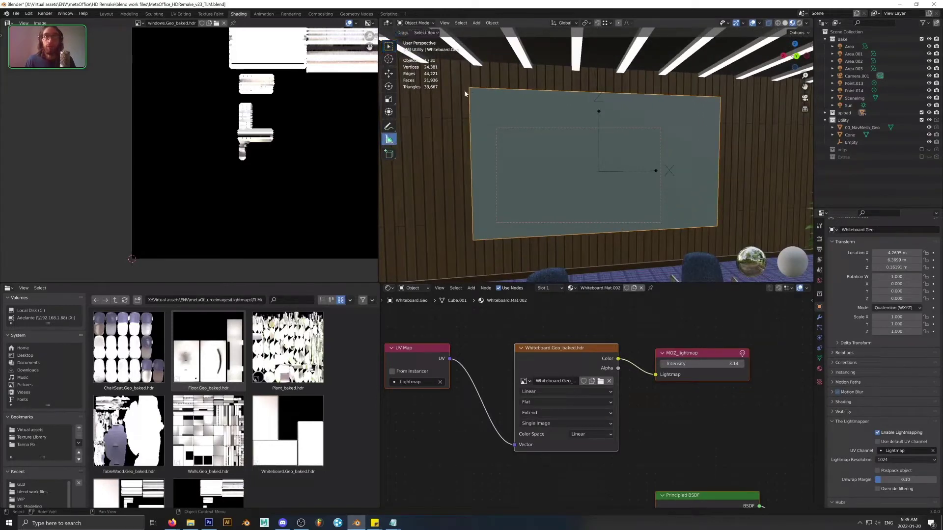
mouse_move(540, 124)
alt+middle_down()
mouse_move(586, 130)
mouse_move(534, 141)
alt+middle_up()
scroll(540, 161, up, 2)
scroll(553, 159, down, 5)
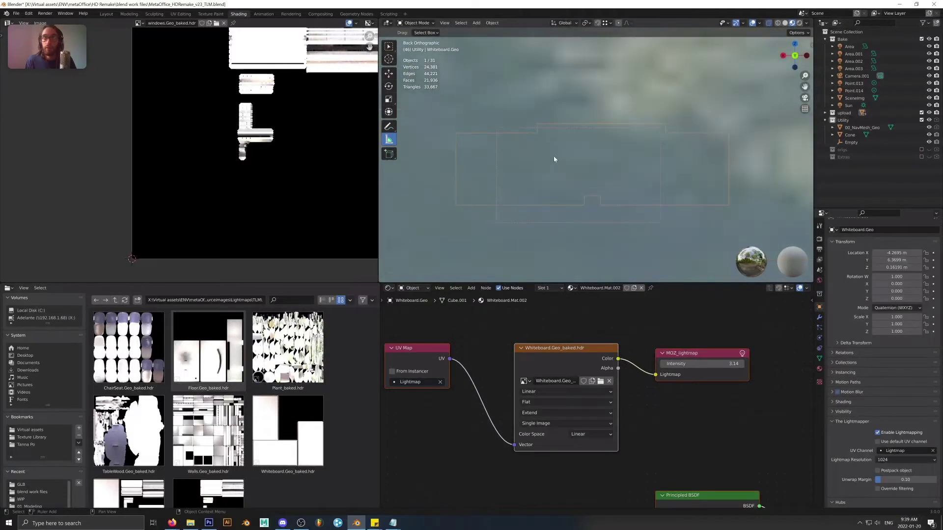
scroll(559, 160, up, 4)
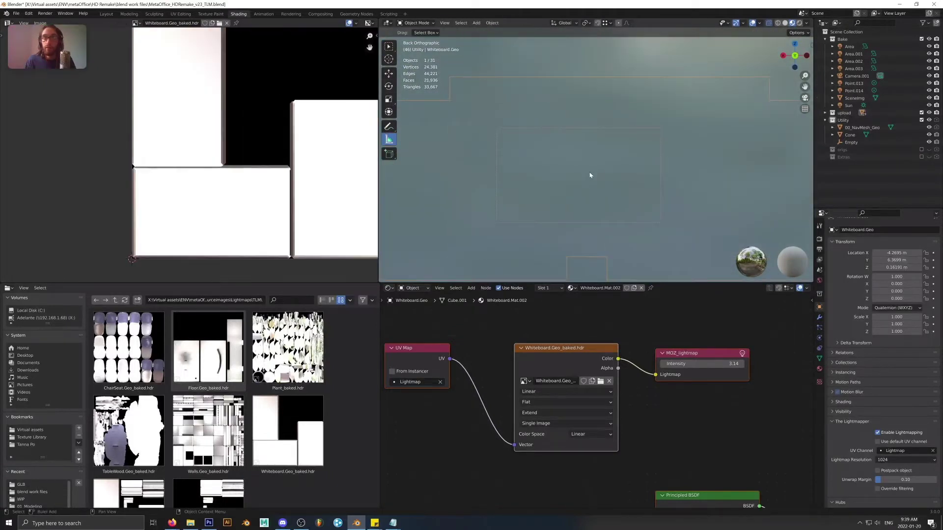
click(590, 175)
key(g)
key(x)
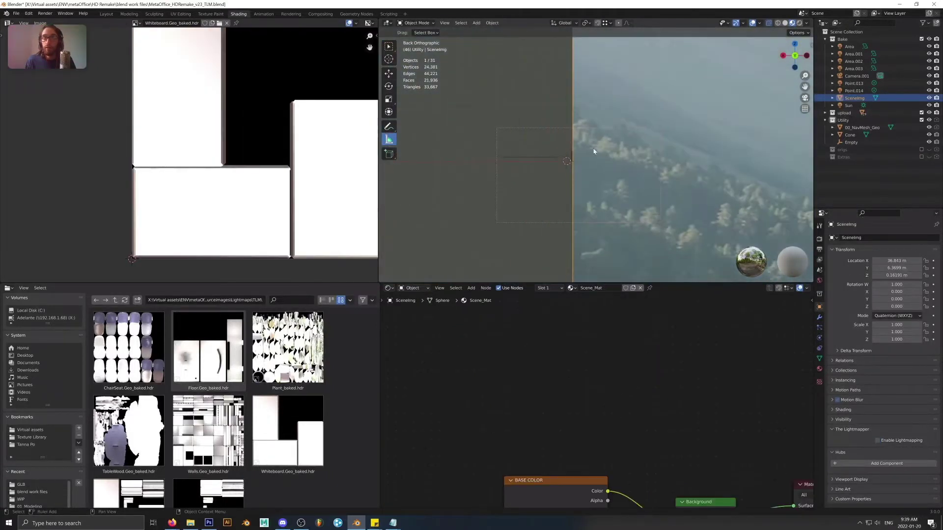
Step: Show the viewport in wireframe and measure the whiteboard's width and height
click(777, 23)
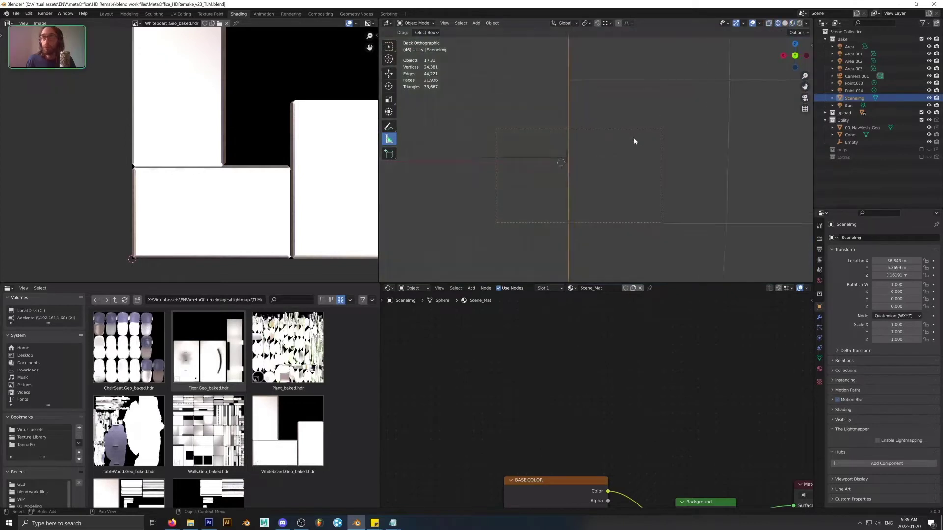
click(769, 24)
scroll(593, 172, up, 6)
scroll(582, 172, down, 2)
mouse_move(547, 153)
mouse_down()
mouse_move(560, 157)
mouse_move(552, 143)
mouse_up()
scroll(559, 143, up, 3)
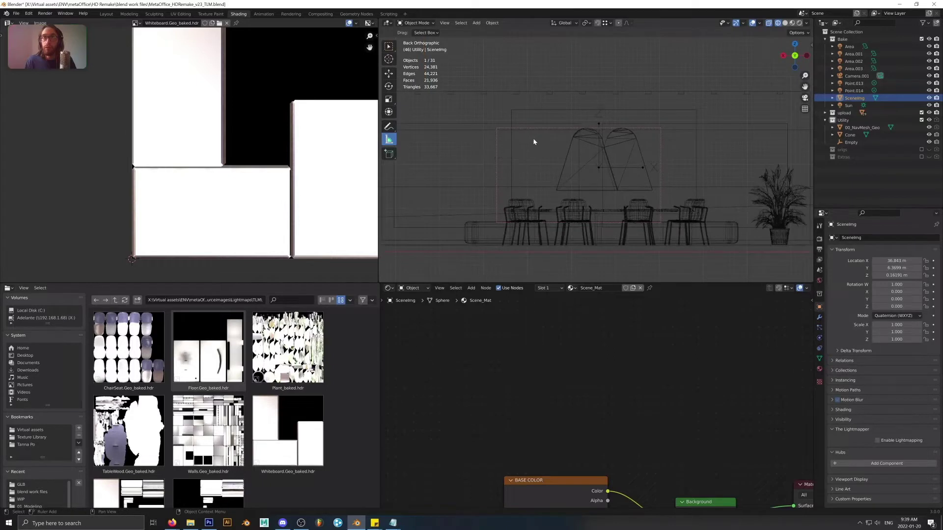
scroll(520, 132, up, 1)
drag(510, 119, 696, 121)
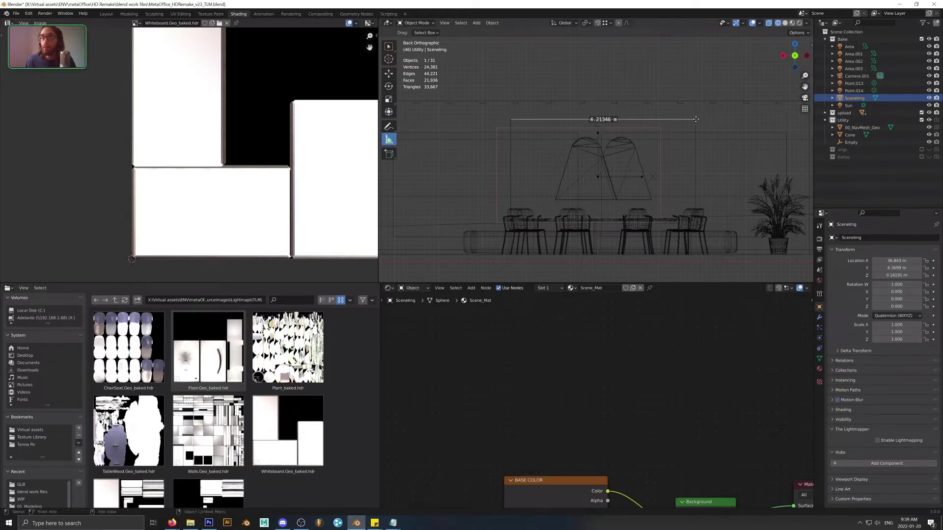
mouse_move(696, 122)
mouse_down()
mouse_move(700, 153)
mouse_move(695, 118)
mouse_up()
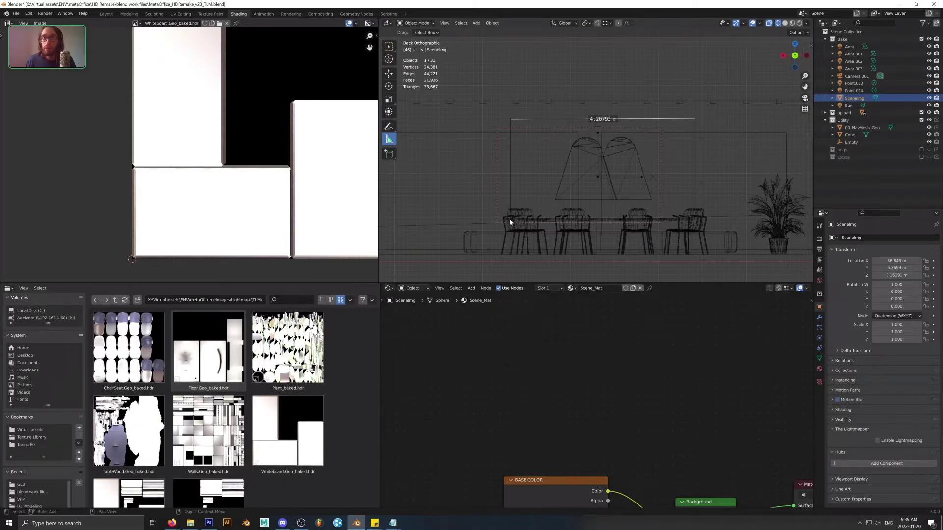
drag(510, 221, 510, 121)
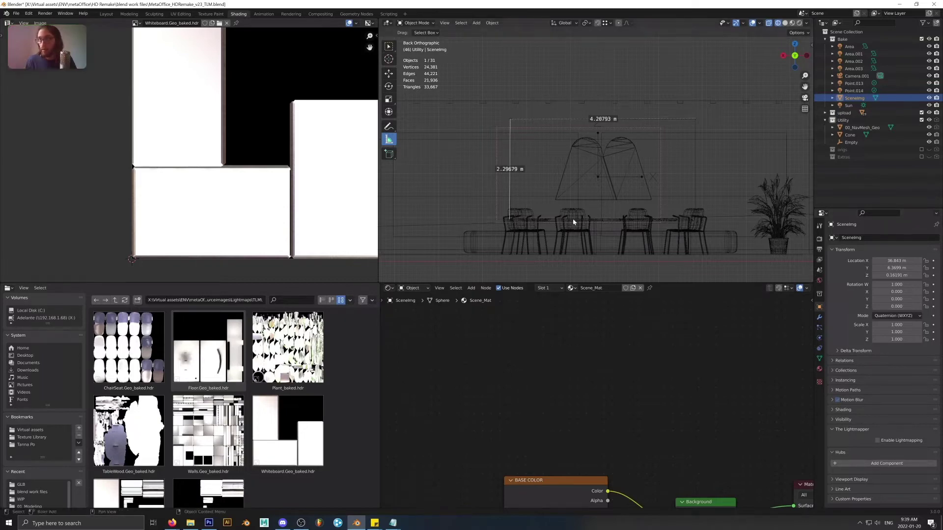
Step: Set the media frame's bounds on the whiteboard empty to X 4.2 m and Y 2.9 m
click(388, 47)
click(639, 177)
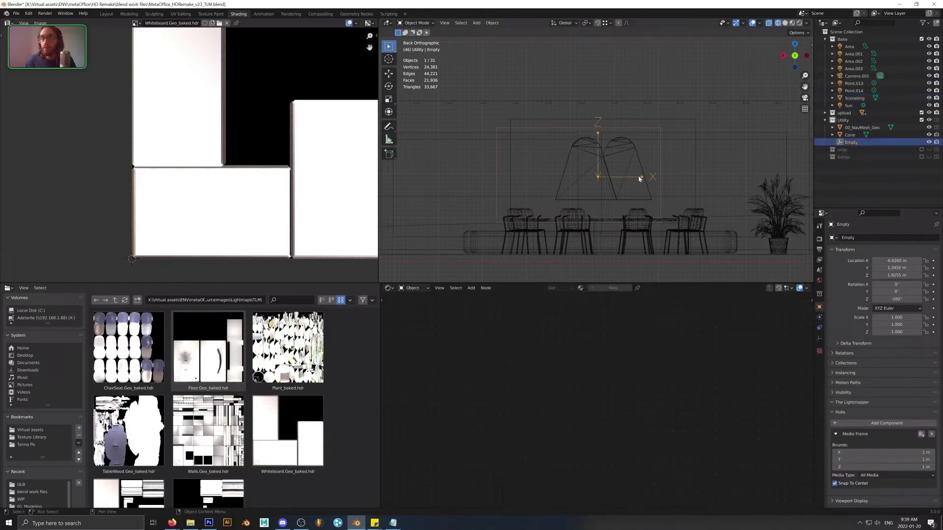
click(884, 453)
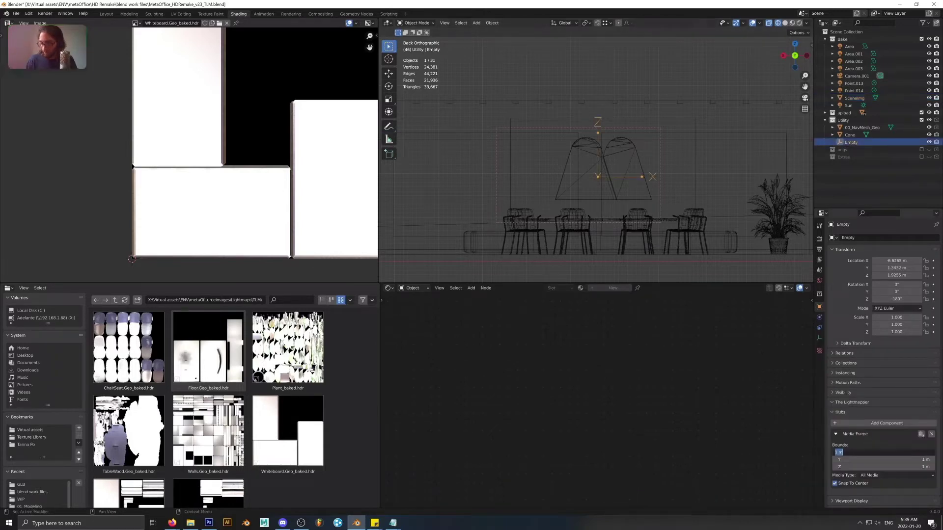
text(4.2)
key(Tab)
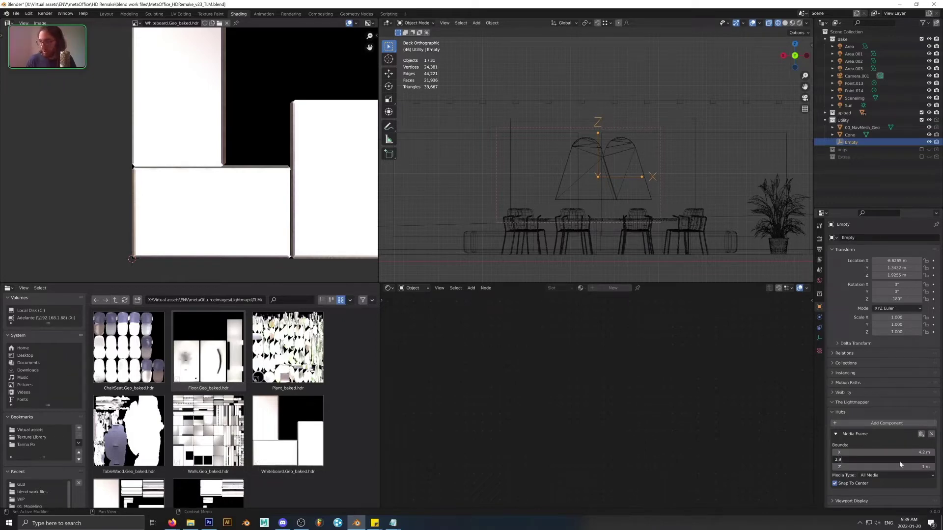
text(2.9)
key(Return)
Step: Add an Arrows empty and slide it across the floor plane, with Z locked, to the chairs at the meeting table
middle_drag(609, 187, 665, 182)
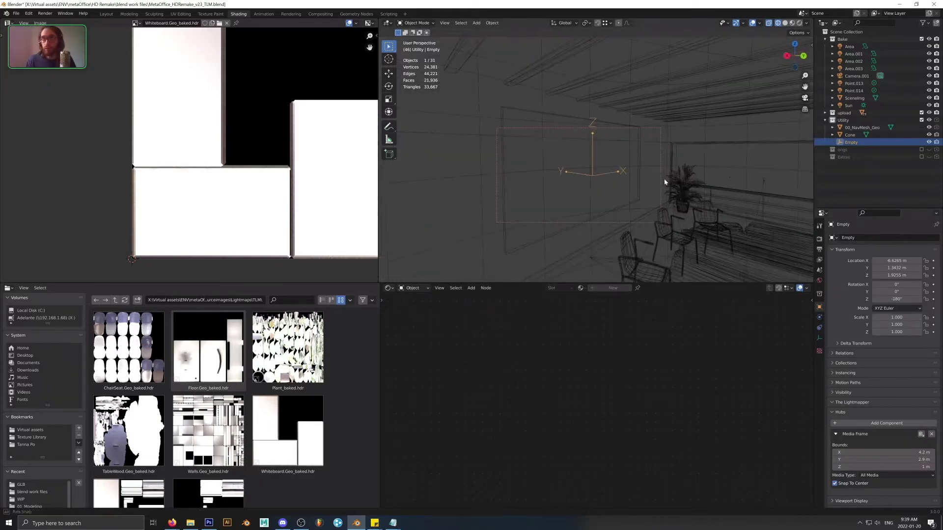
middle_drag(595, 269, 464, 156)
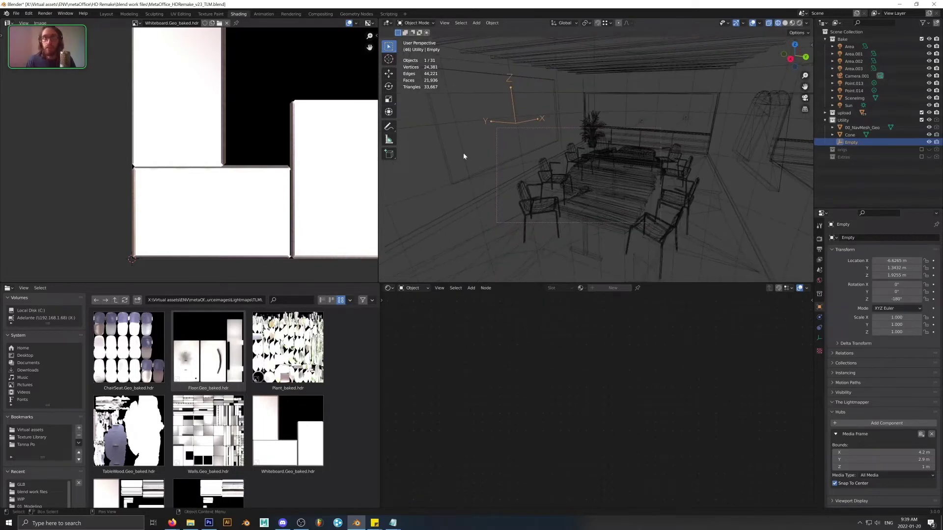
click(474, 23)
mouse_move(511, 106)
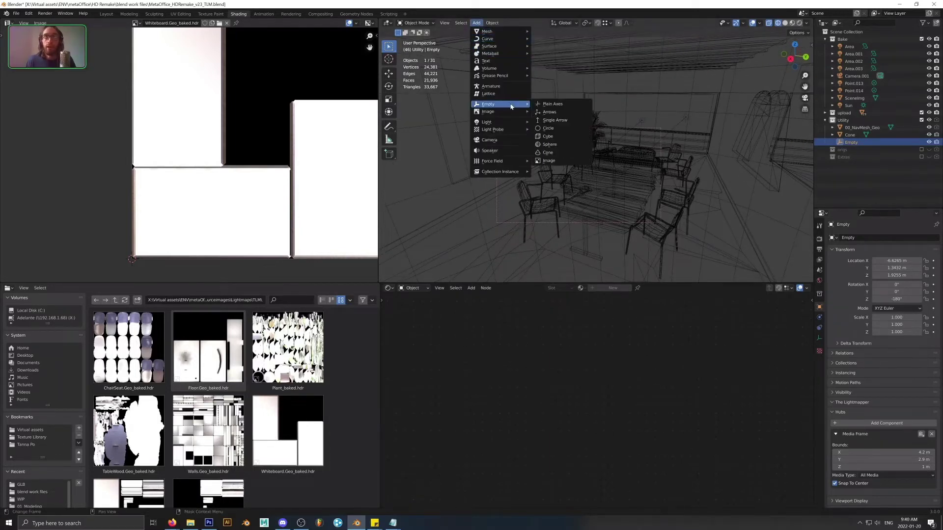
click(565, 113)
middle_drag(565, 114, 612, 190)
key(g)
key(shift+z)
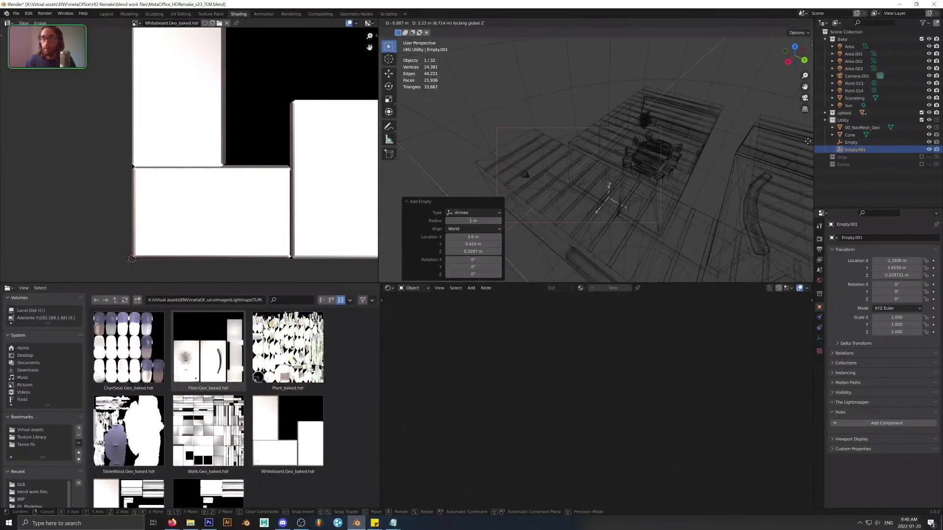
click(403, 121)
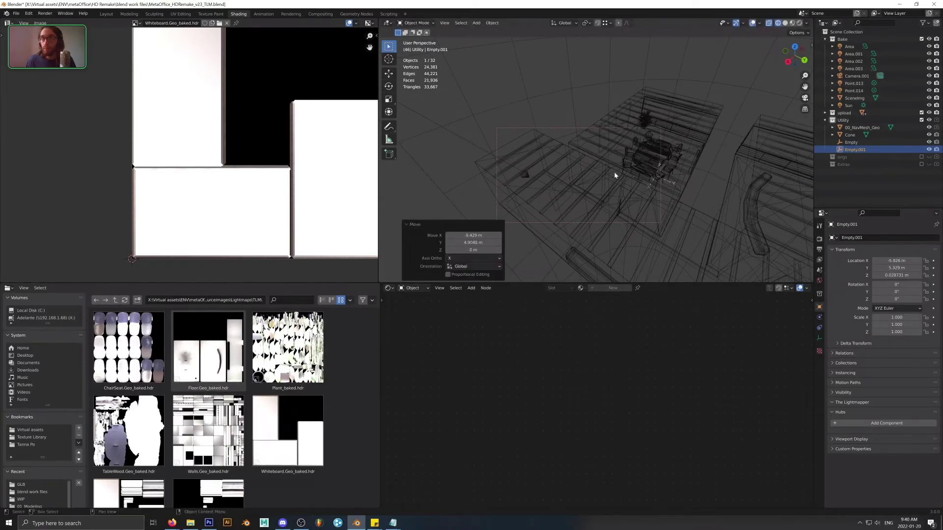
Step: Raise the new empty about 0.51 m along Z to seat height and place it on the nearest chair at the table's end
middle_drag(403, 121, 655, 173)
click(653, 196)
key(g)
key(z)
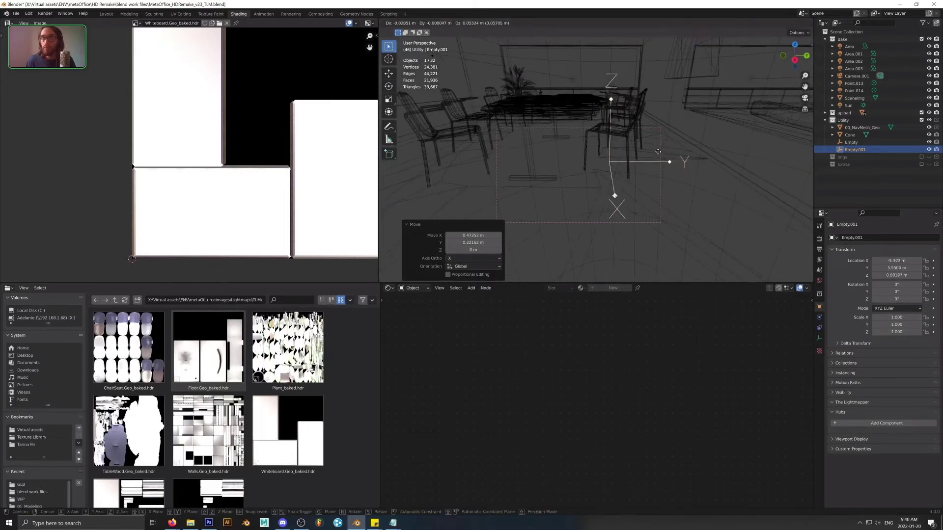
click(662, 133)
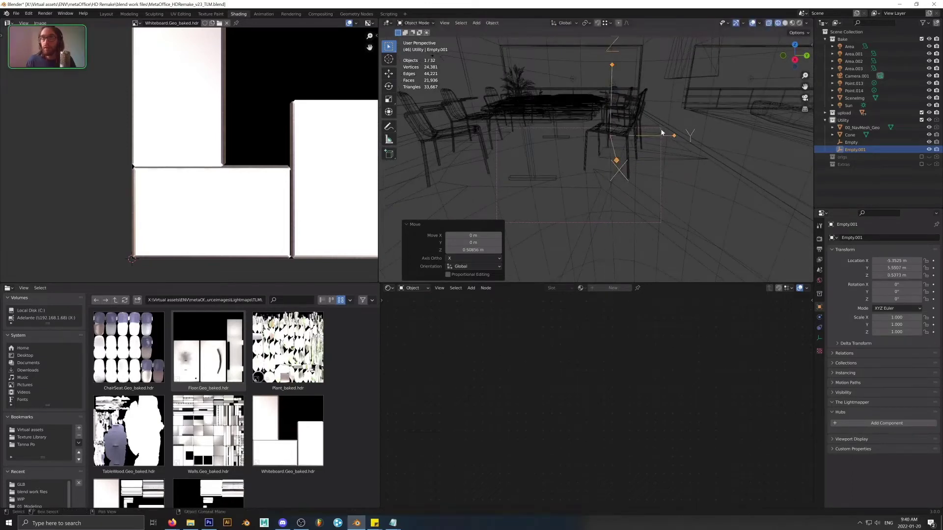
middle_drag(663, 135, 673, 184)
key(g)
click(577, 195)
Step: Rotate the chair empty 155° about the global Z axis so that it faces the table
key(r)
key(z)
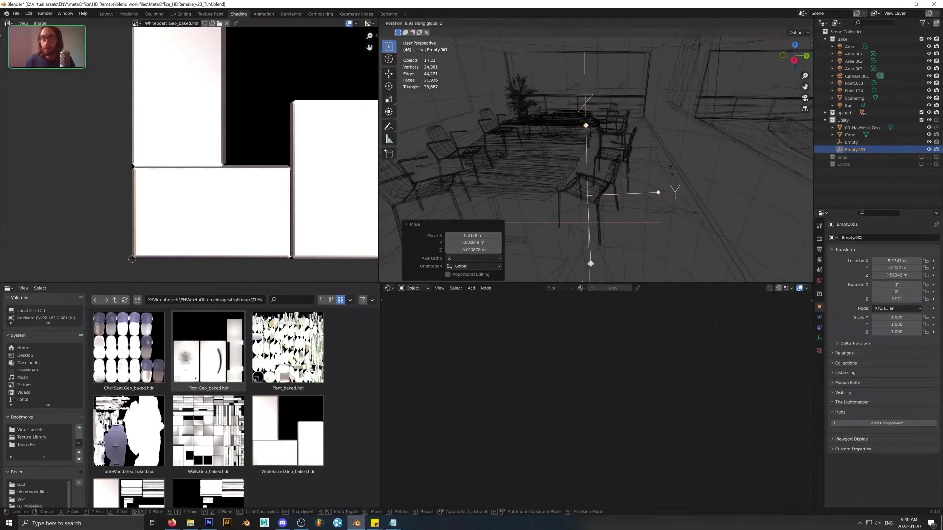
click(646, 195)
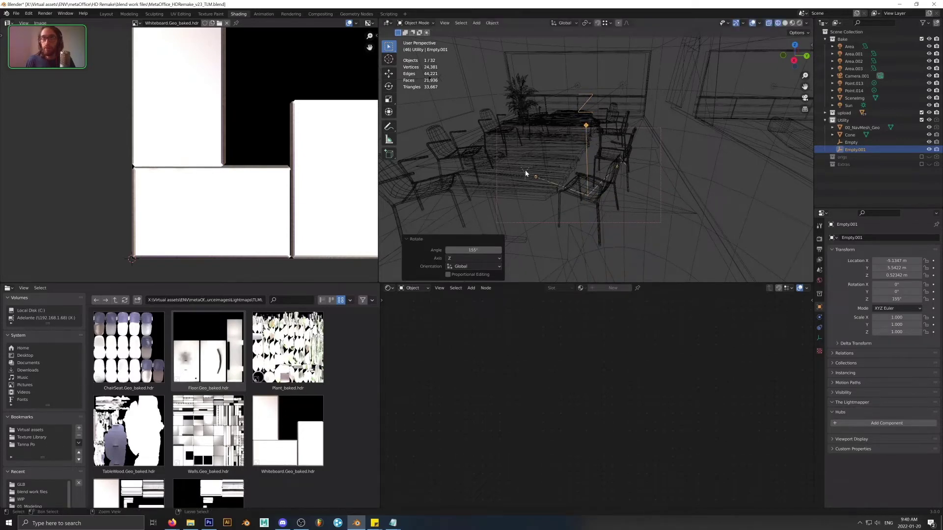
mouse_move(647, 195)
middle_down()
mouse_move(624, 204)
mouse_move(636, 207)
middle_up()
key(shift+d)
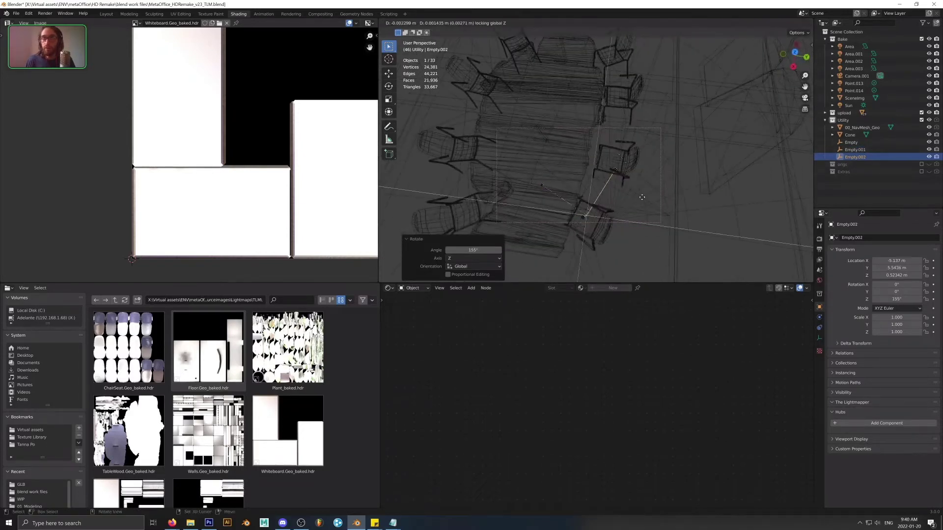
click(666, 149)
key(r)
key(z)
click(657, 141)
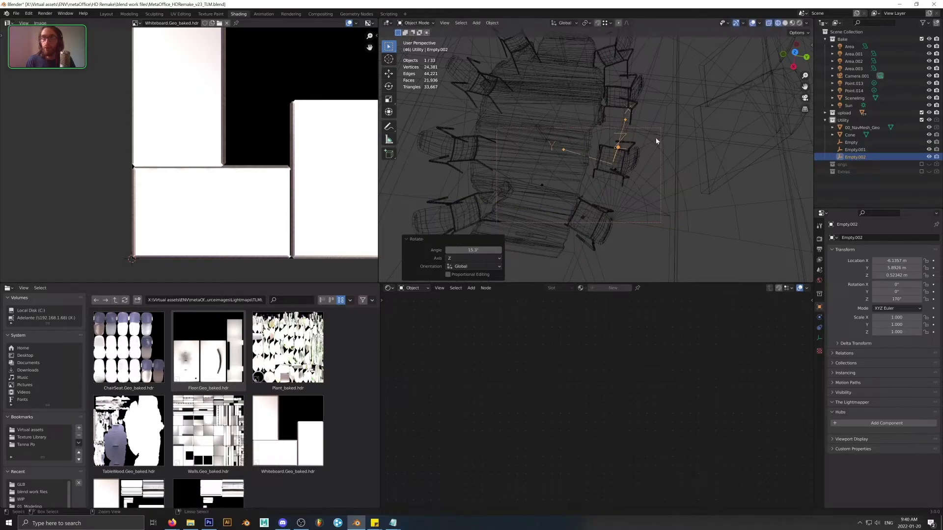
key(Delete)
Step: Add a Hubs Waypoint component to the chair empty with Can Be Occupied, Will Disable Motion and Will Maintain World Up enabled
middle_drag(582, 210, 650, 138)
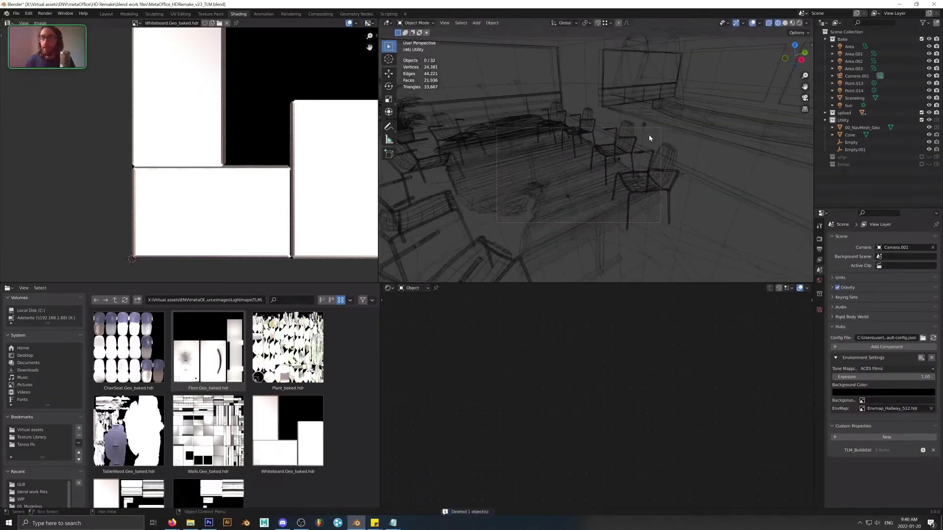
click(644, 136)
click(882, 425)
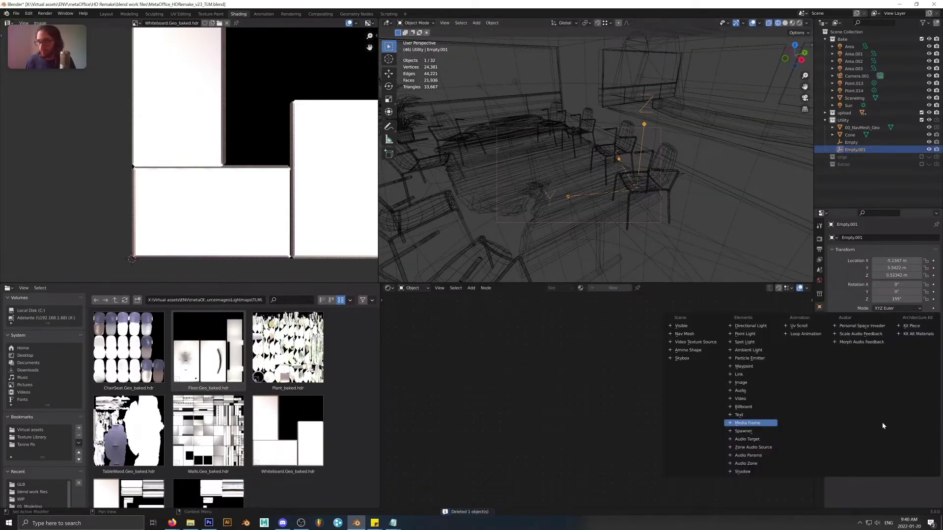
click(758, 366)
scroll(882, 449, down, 3)
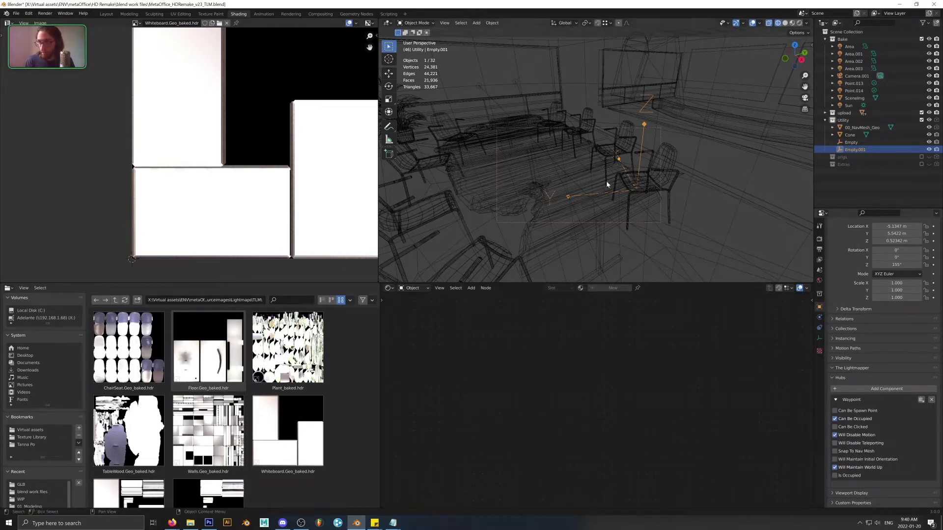
Step: Duplicate the waypoint empty onto the second chair in the row and rotate the copy 26° about the global Z axis
middle_drag(606, 184, 648, 216)
shift+click(629, 196)
click(630, 196)
key(shift+d)
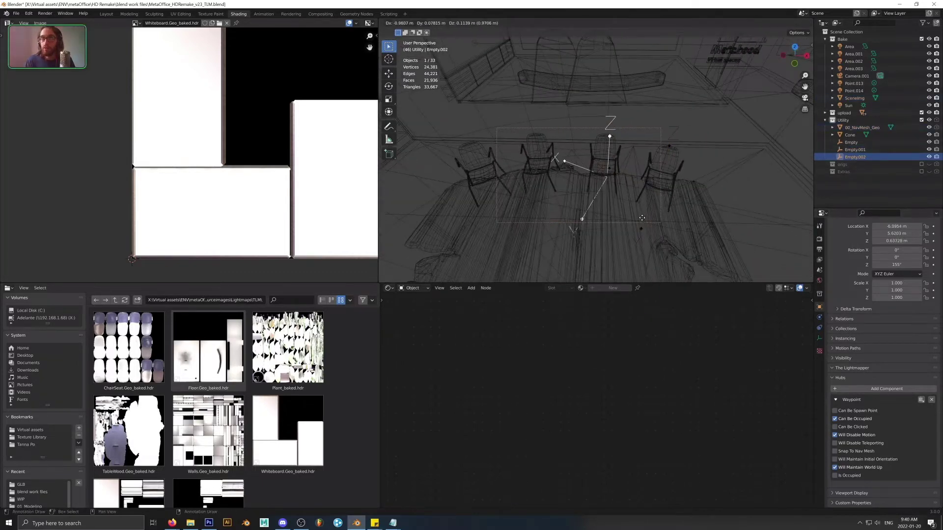
click(640, 214)
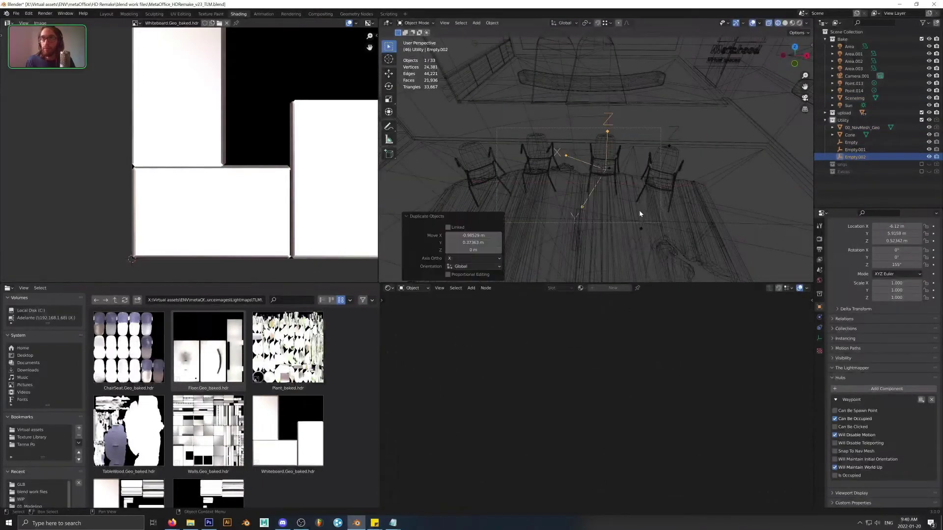
key(r)
key(z)
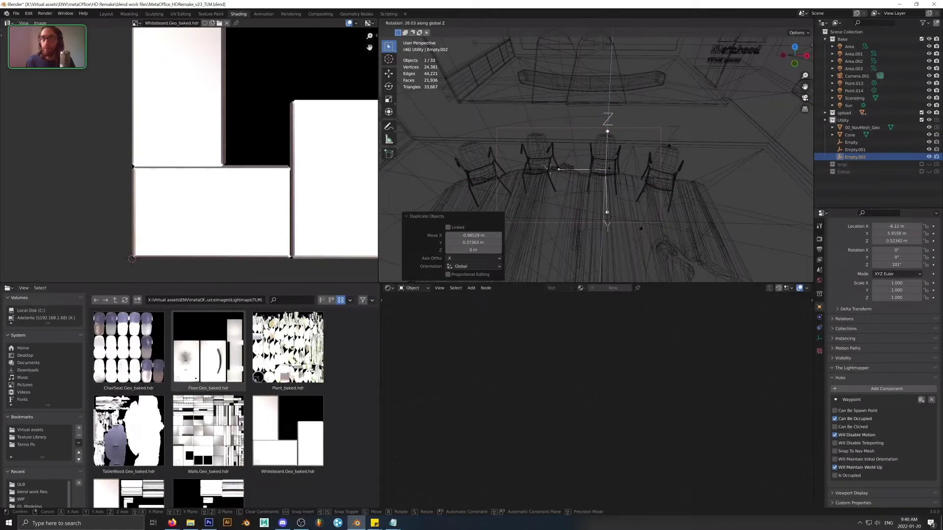
key(Return)
Step: Duplicate the waypoint onto the third and fourth chairs, rotating the last copy 38.5° about the global Z axis
key(shift+d)
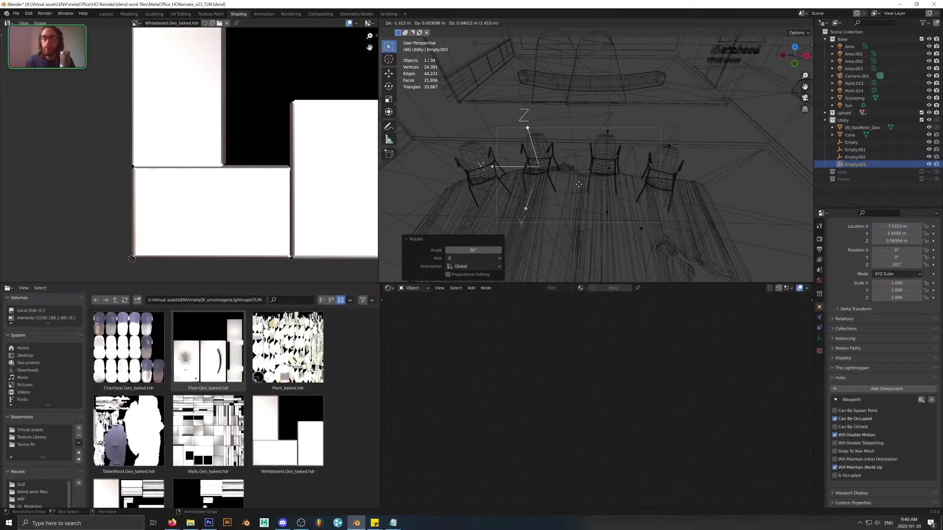
click(523, 195)
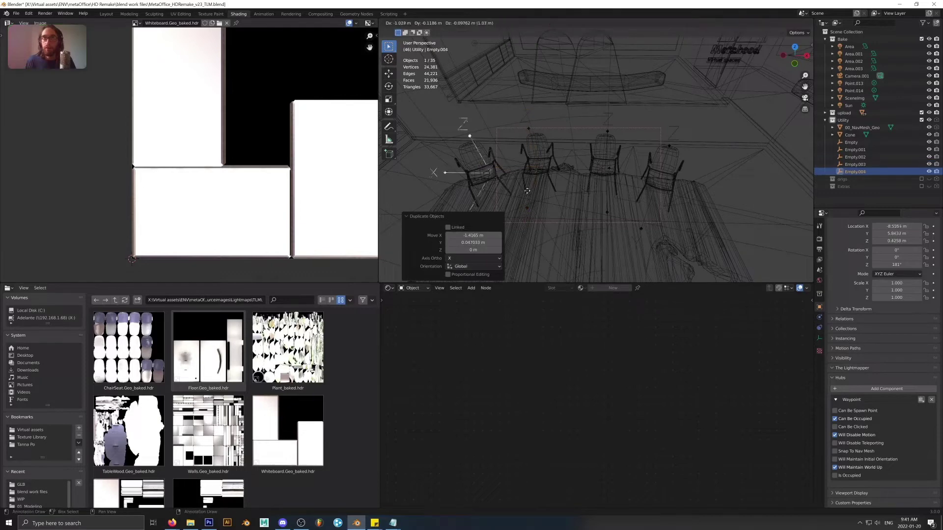
key(r)
key(z)
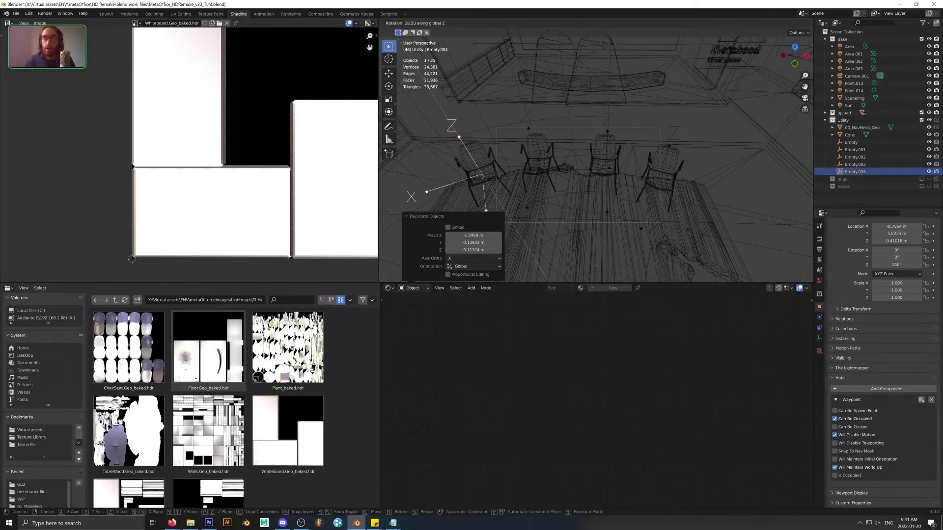
click(501, 162)
key(shift+z)
middle_drag(500, 162, 544, 162)
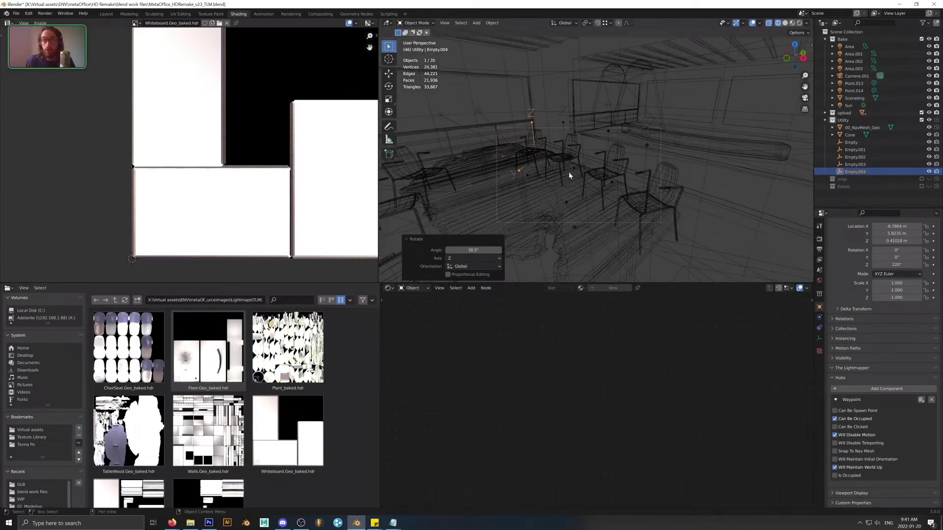
key(shift+z)
mouse_move(549, 190)
middle_down()
mouse_move(643, 186)
mouse_move(540, 184)
mouse_move(781, 249)
middle_up()
key(shift+z)
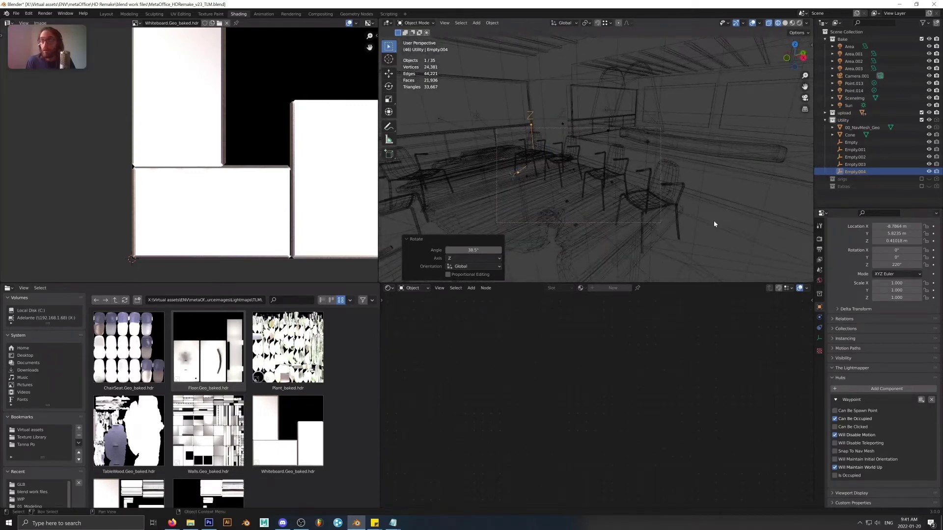
Step: Examine the scene's Hubs Environment Settings component and the environment map assigned to it
click(819, 280)
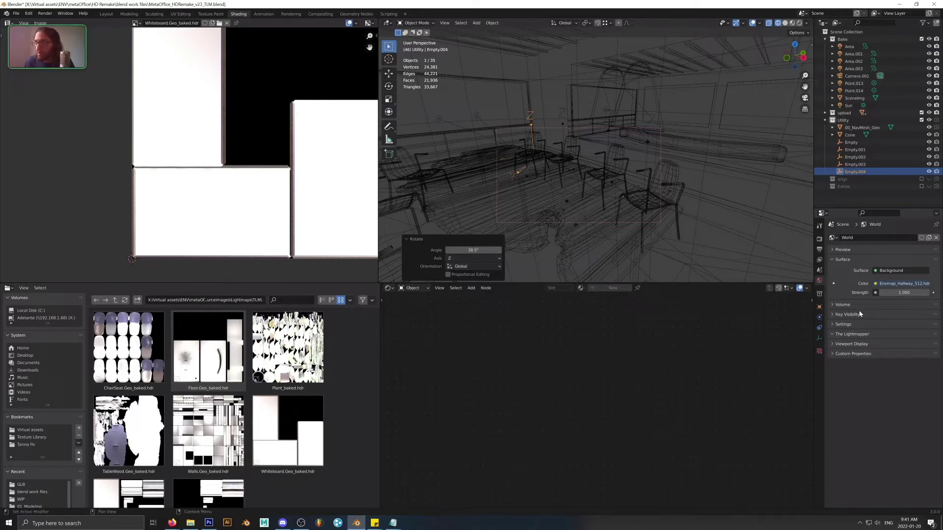
click(820, 339)
scroll(678, 236, down, 6)
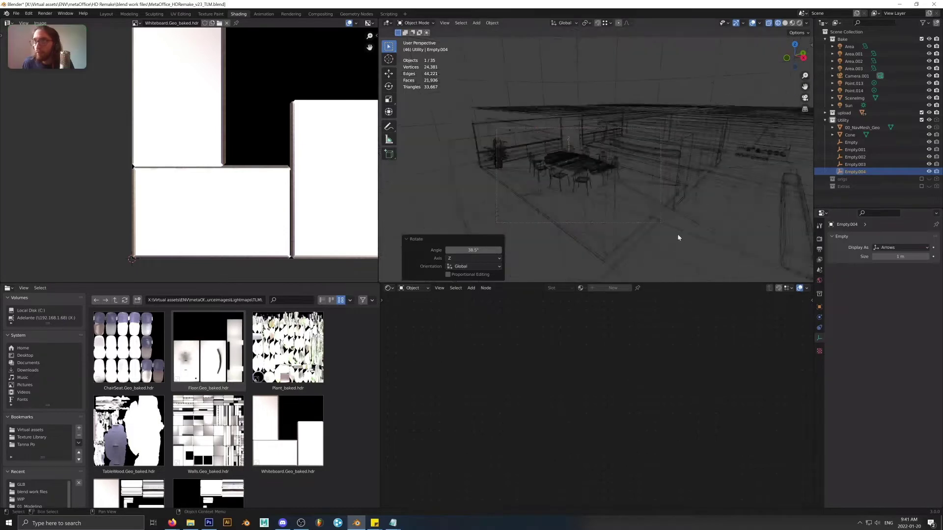
click(761, 245)
scroll(770, 247, up, 4)
click(819, 270)
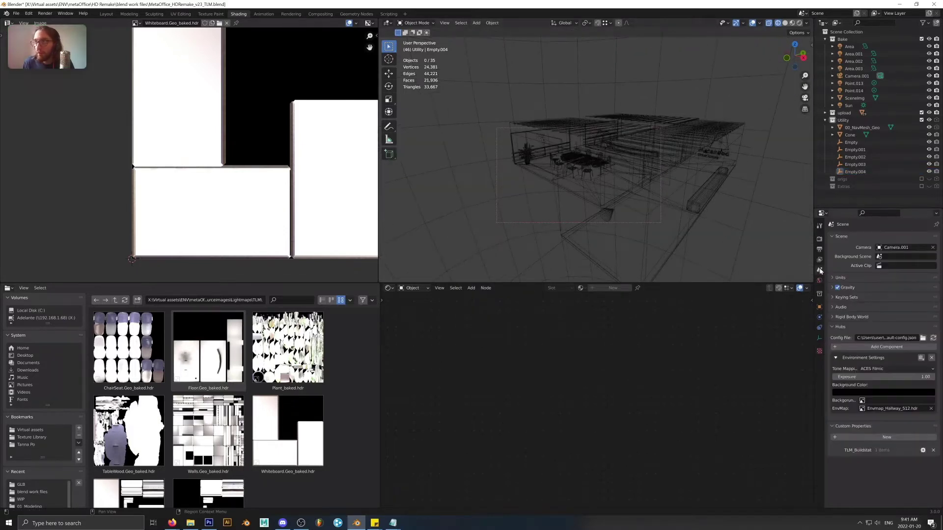
scroll(563, 194, up, 6)
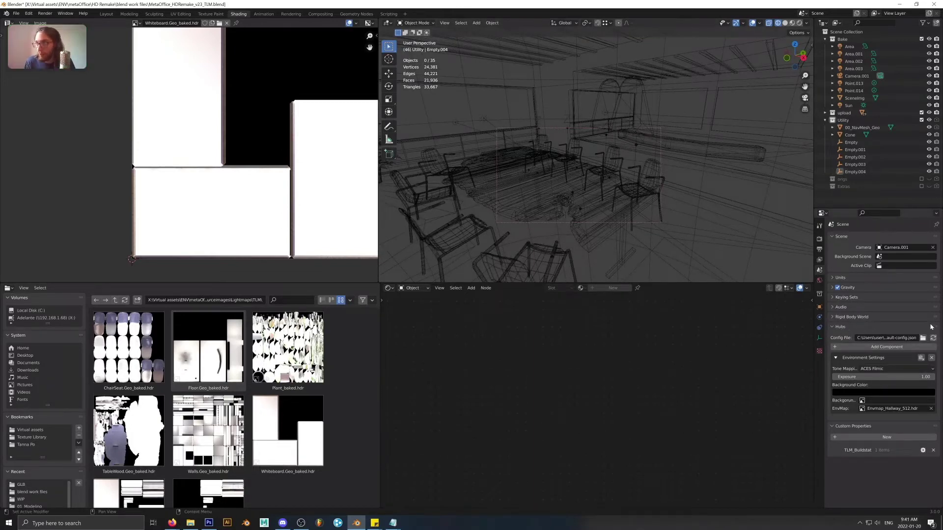
click(842, 327)
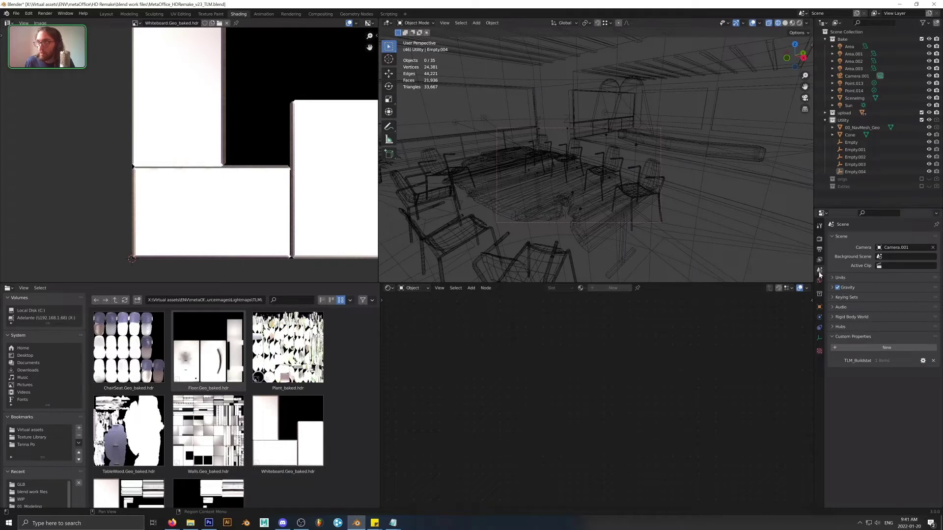
click(841, 327)
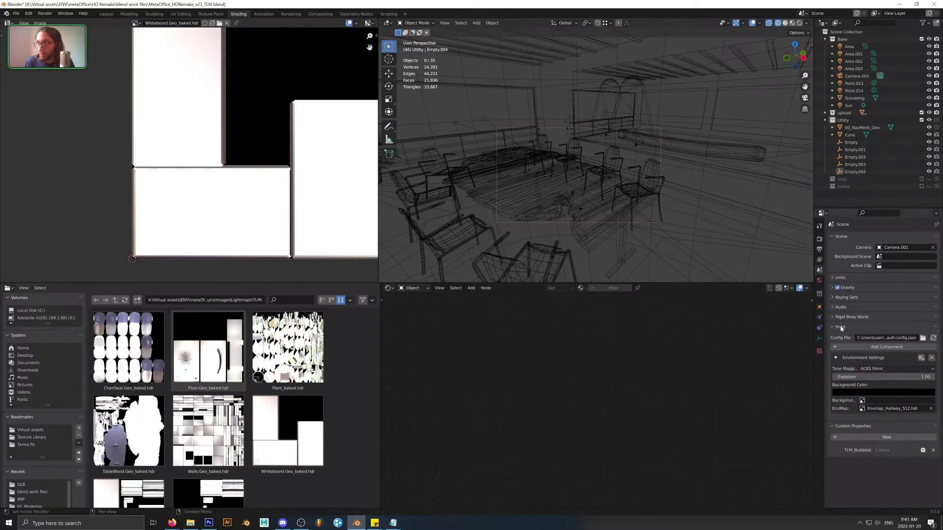
click(866, 347)
click(887, 409)
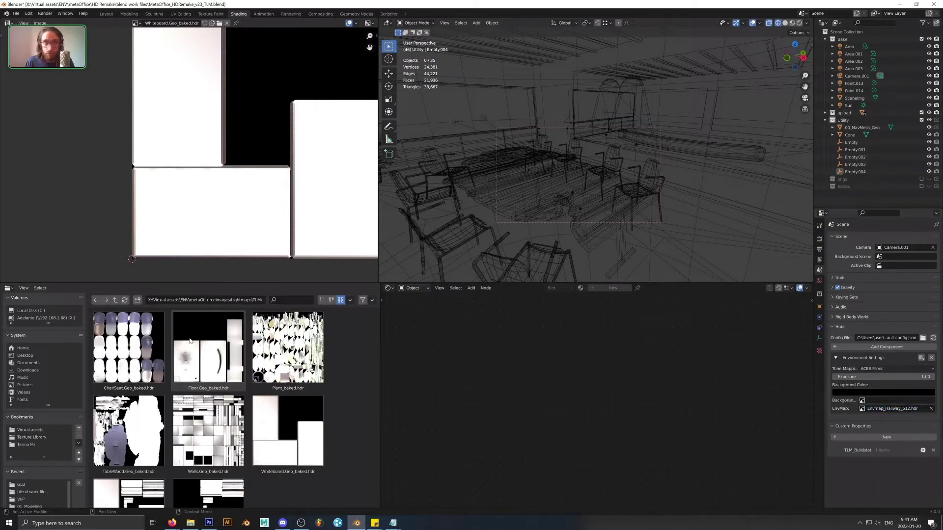
Step: Select the camera in front of the logo wall and frame it in the viewport
scroll(579, 196, up, 10)
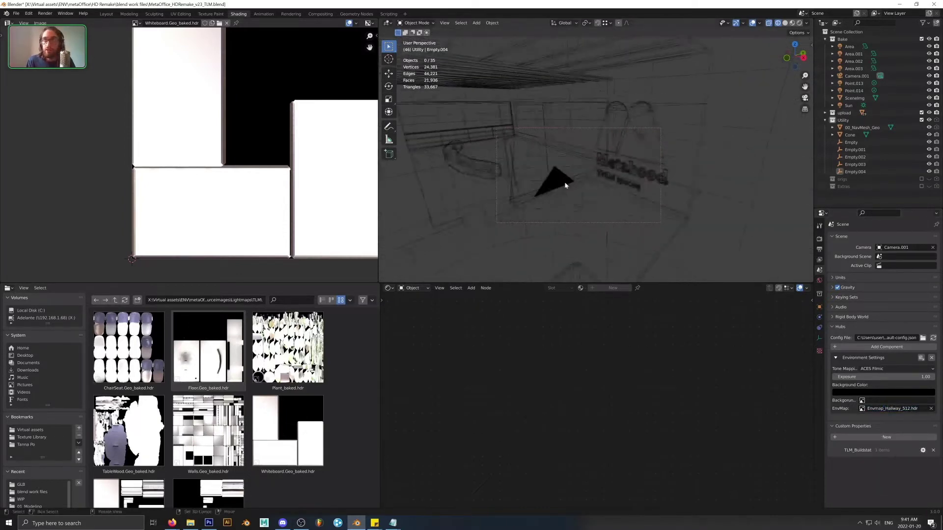
middle_drag(608, 195, 625, 215)
click(585, 209)
key(KP_Decimal)
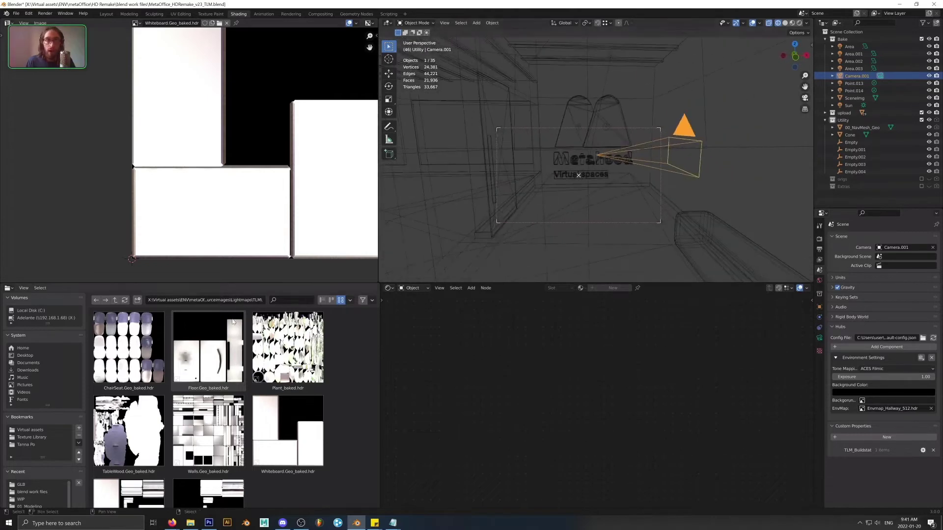
Step: Turn the file browser area into an Image Editor showing Envmap_Hallway_512.hdr
click(8, 288)
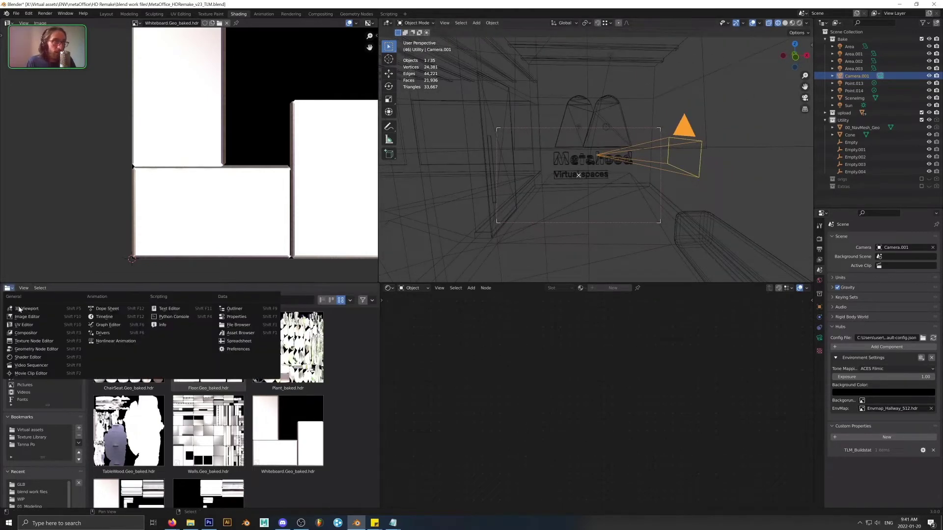
click(29, 317)
click(143, 287)
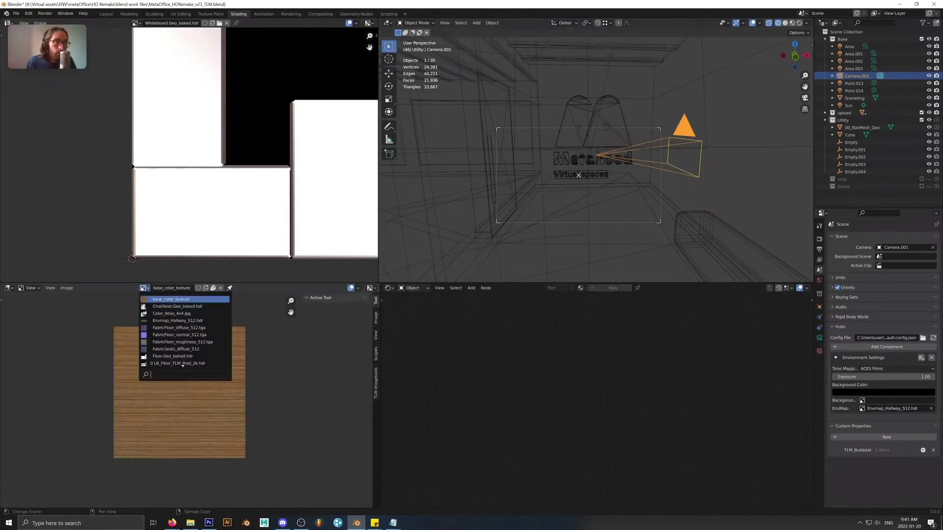
click(178, 320)
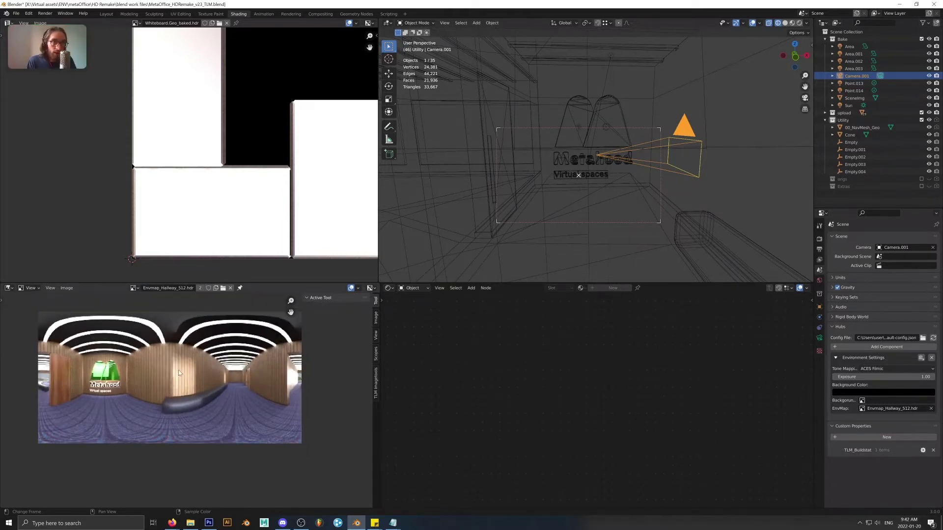
middle_drag(179, 369, 207, 367)
scroll(188, 382, up, 1)
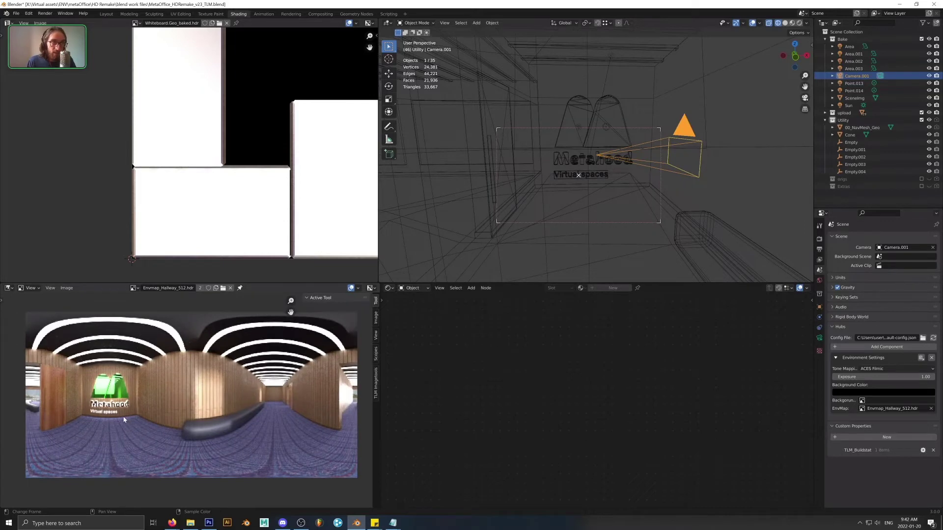
Step: Switch to the Hubs room in Firefox and examine the meeting room's wooden table and chairs
middle_drag(555, 147, 589, 95)
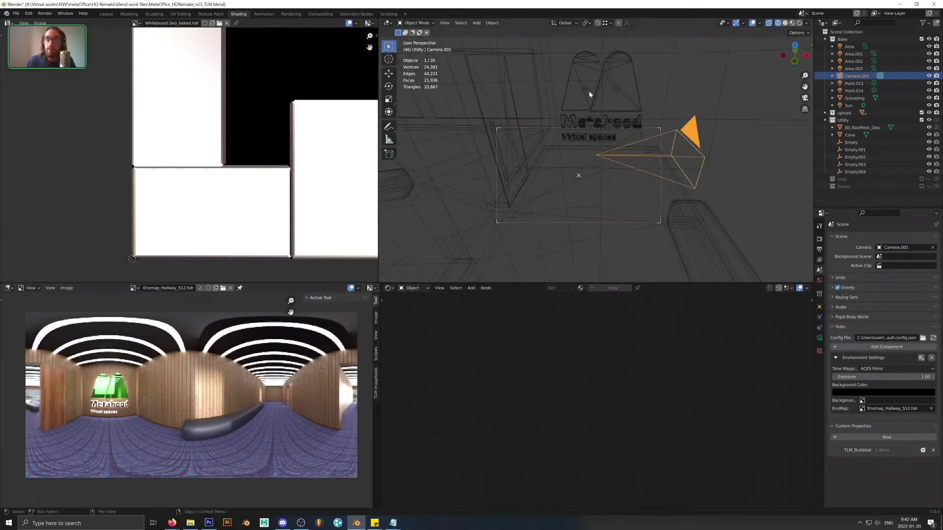
middle_drag(614, 126, 557, 202)
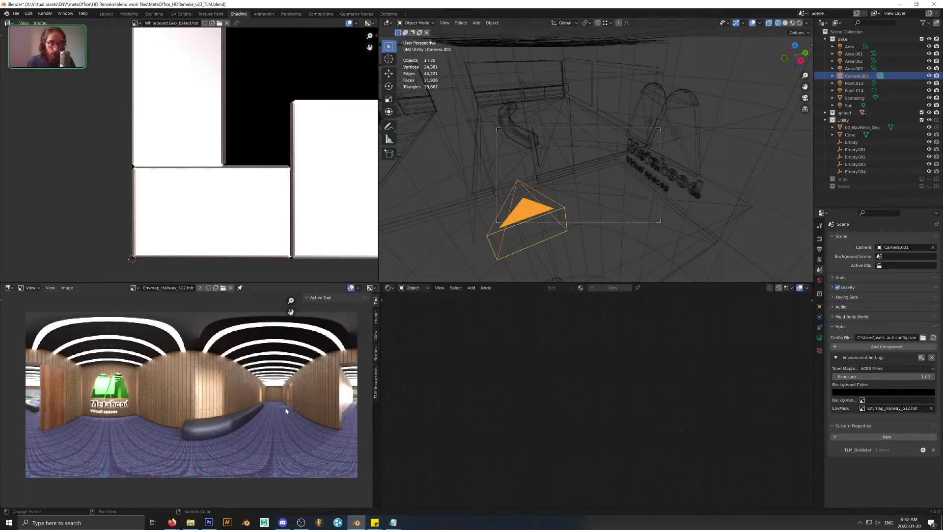
key(super+Tab)
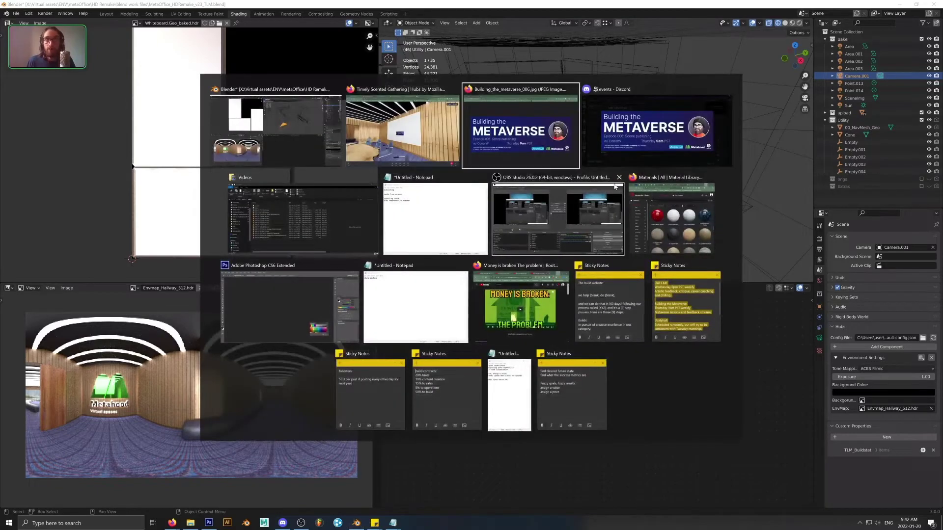
click(402, 128)
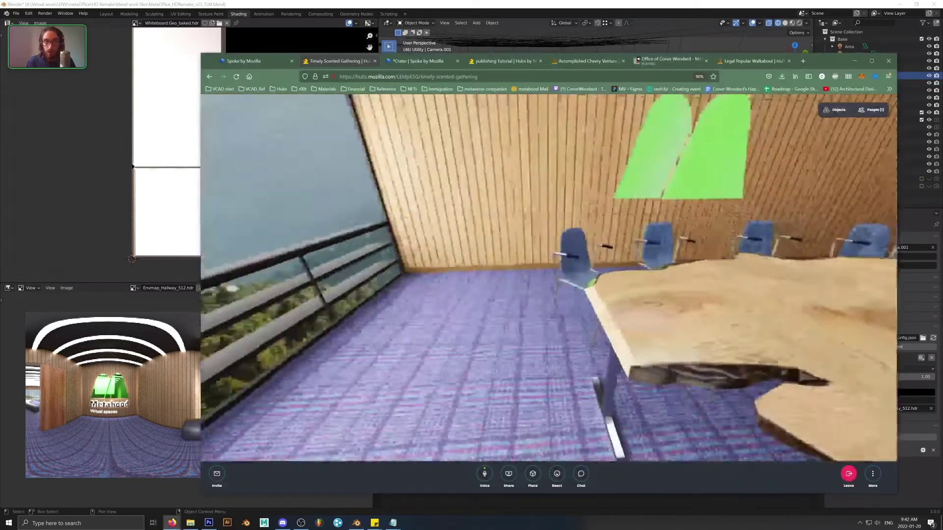
key(d)
key(w)
key(s)
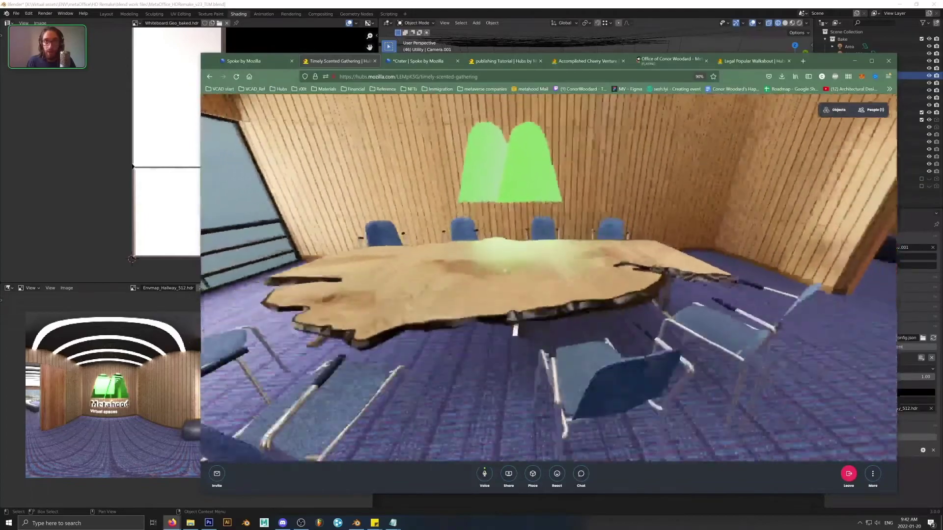
key(w)
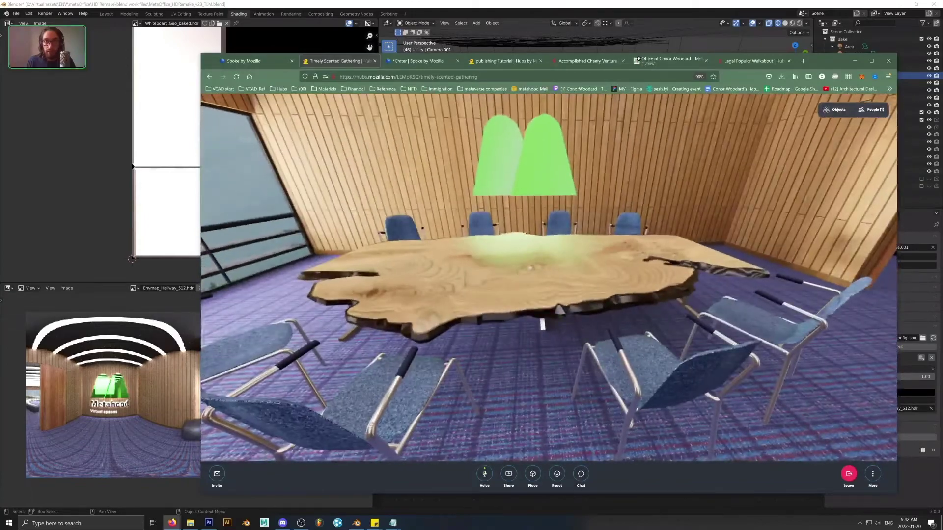
key(w)
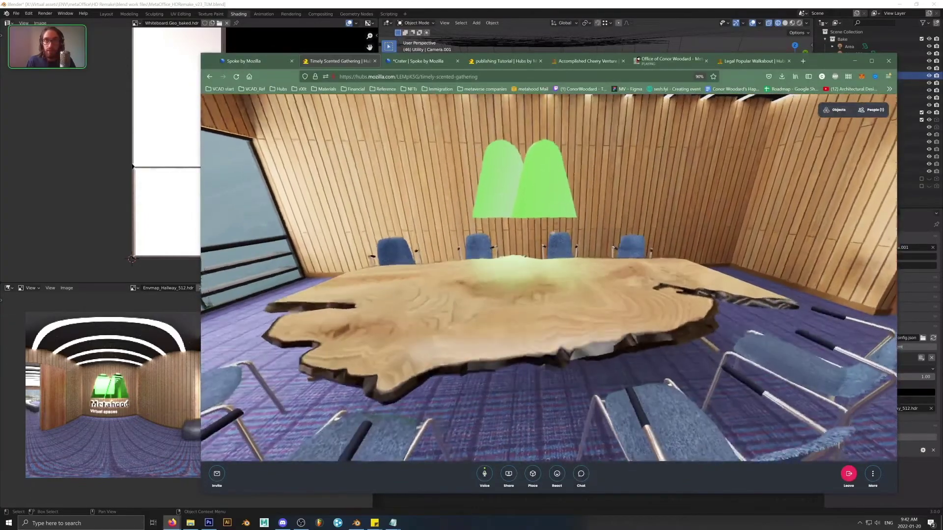
key(s)
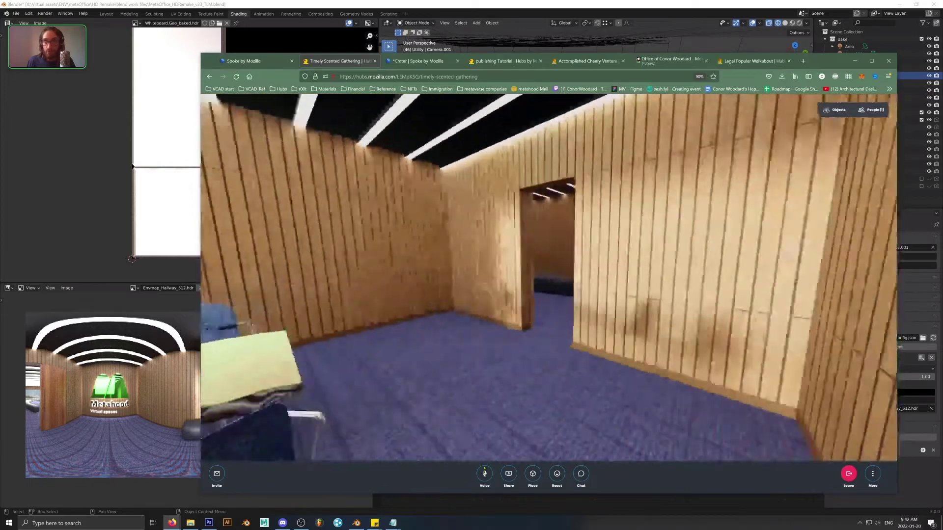
Step: Walk out into the hallway and up to the green Metahood logo to examine its reflections
key(w)
key(e)
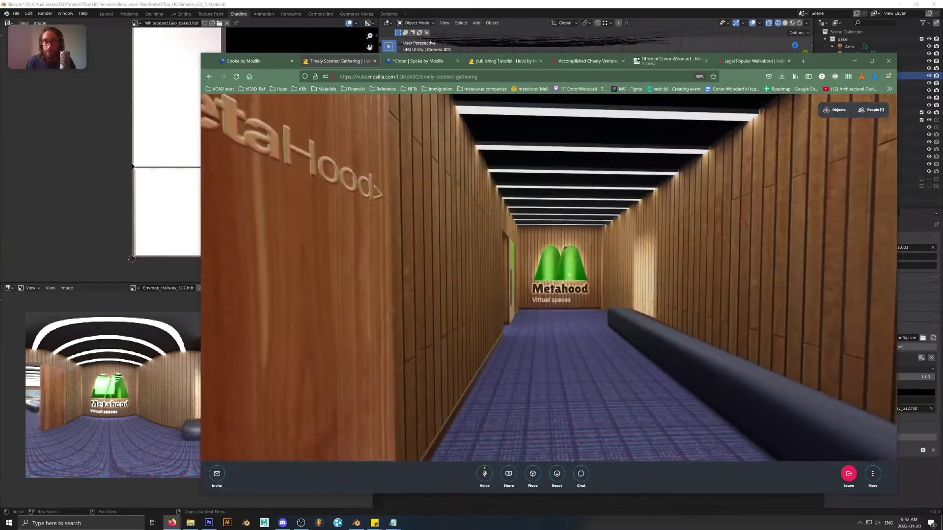
key(alt+Tab)
key(alt+Tab)
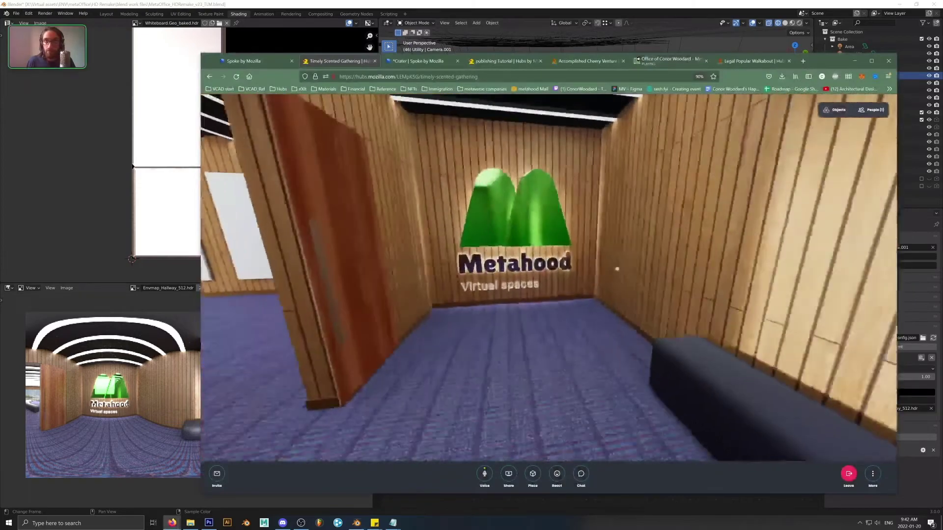
drag(617, 269, 576, 260)
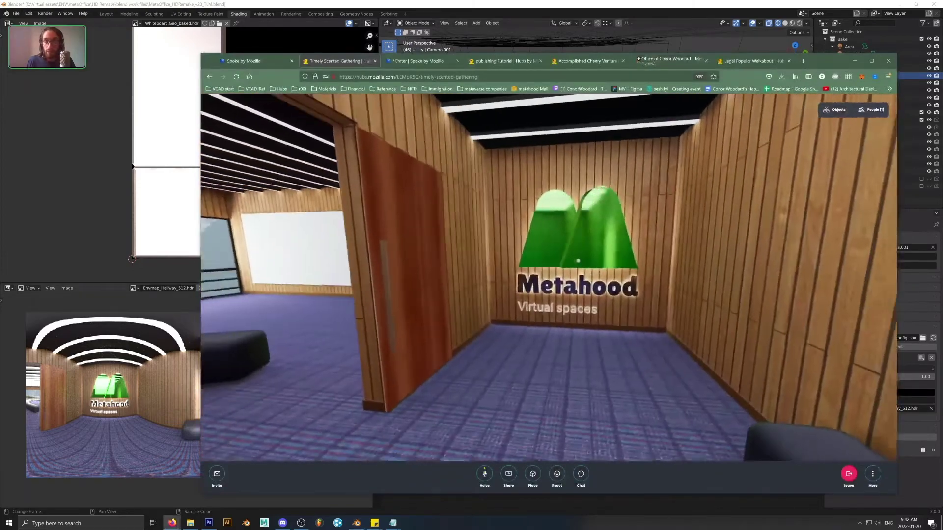
key(w)
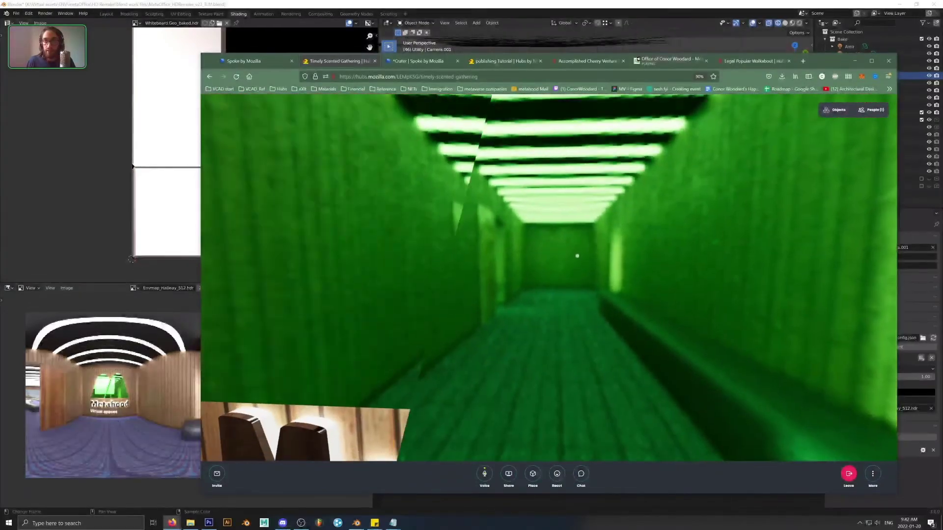
key(s)
Step: Switch back to Blender, reselect the hallway camera and compare its position with the environment map image
key(alt+Tab)
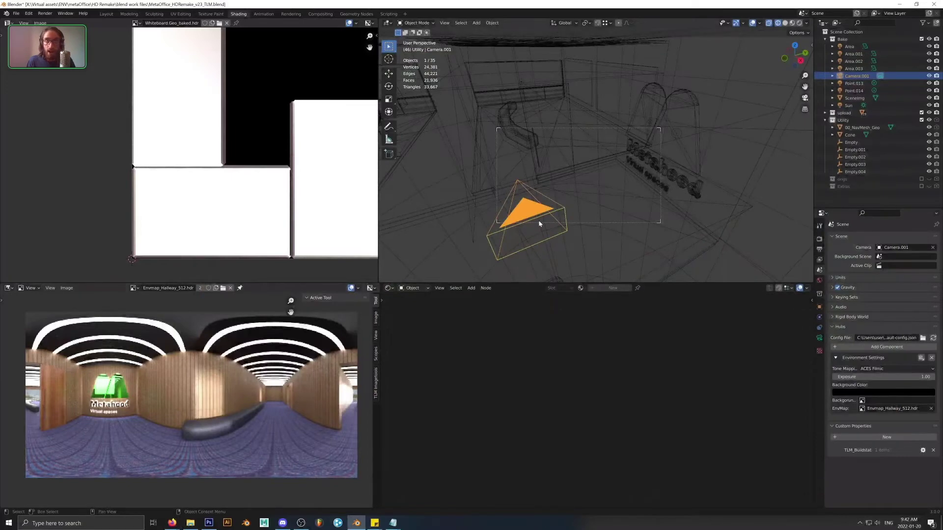
key(a)
middle_drag(620, 183, 685, 172)
key(alt+a)
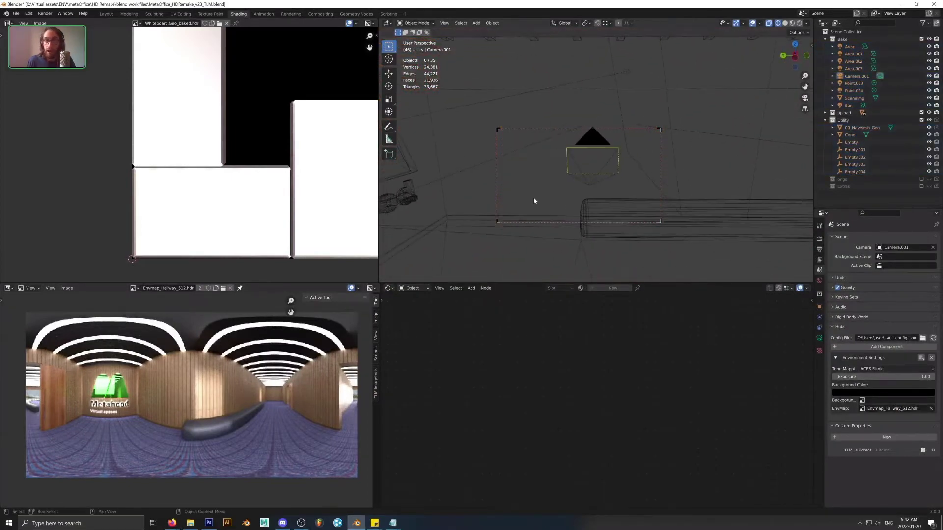
click(570, 156)
mouse_move(610, 182)
middle_down()
mouse_move(550, 183)
mouse_move(617, 173)
middle_up()
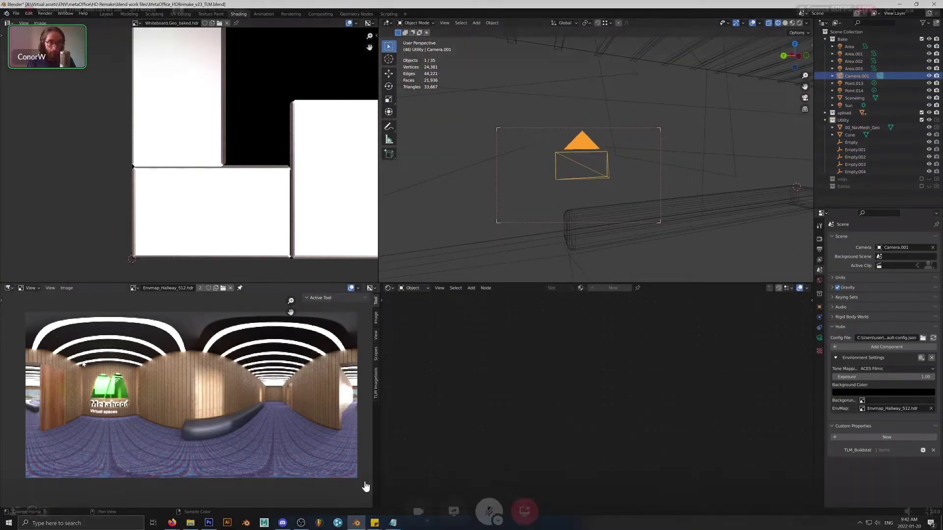
mouse_move(211, 374)
middle_down()
mouse_move(159, 381)
mouse_move(230, 381)
mouse_move(218, 381)
middle_up()
click(492, 510)
middle_drag(594, 213, 539, 221)
Step: Switch to the Hubs room in Firefox and back away from the logo to view its reflected hallway
key(alt+Tab)
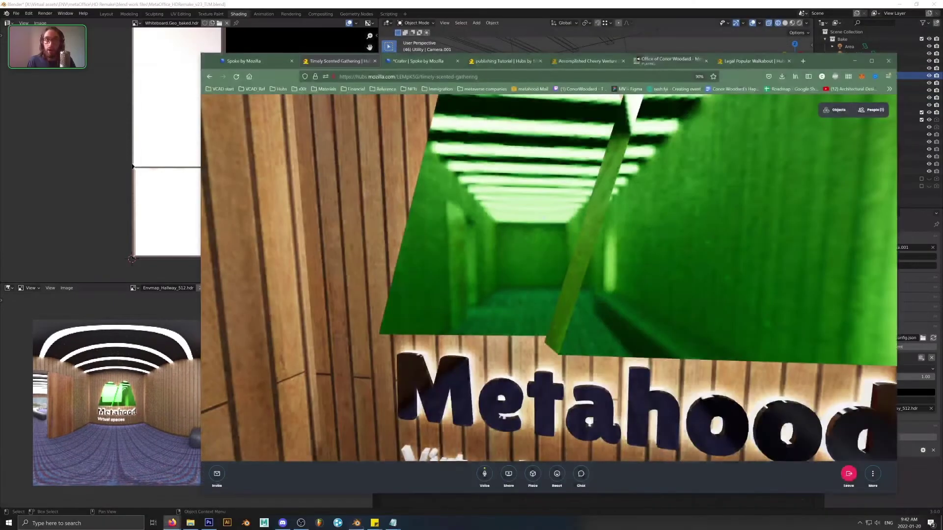
key(s)
drag(586, 256, 539, 265)
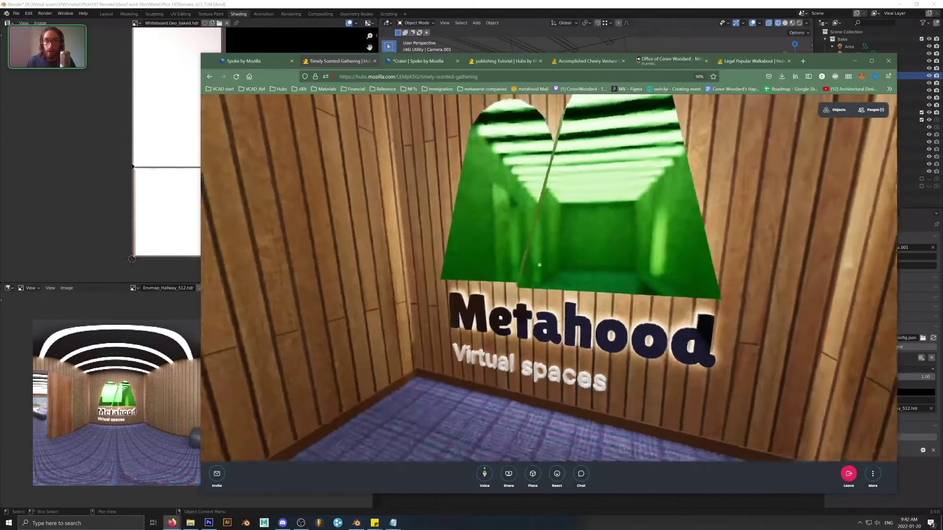
Step: Switch to Blender and check the EnvMap image in the Environment Settings component, keeping Envmap_Hallway_512.hdr assigned
key(alt+Tab)
click(187, 289)
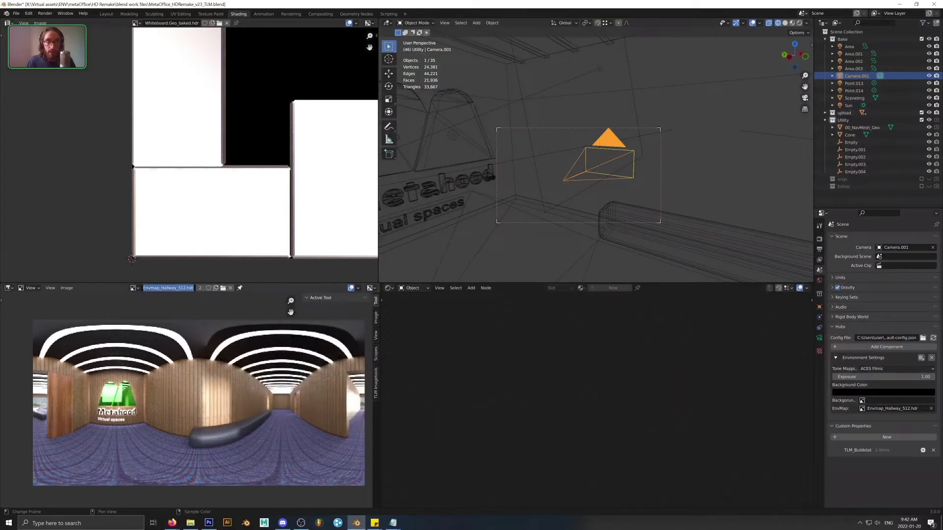
key(Escape)
click(884, 409)
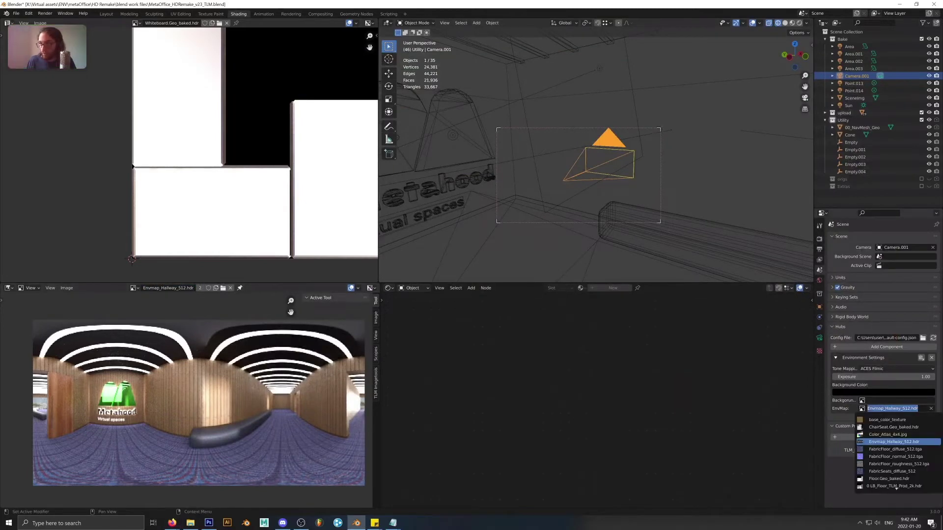
click(895, 409)
click(842, 412)
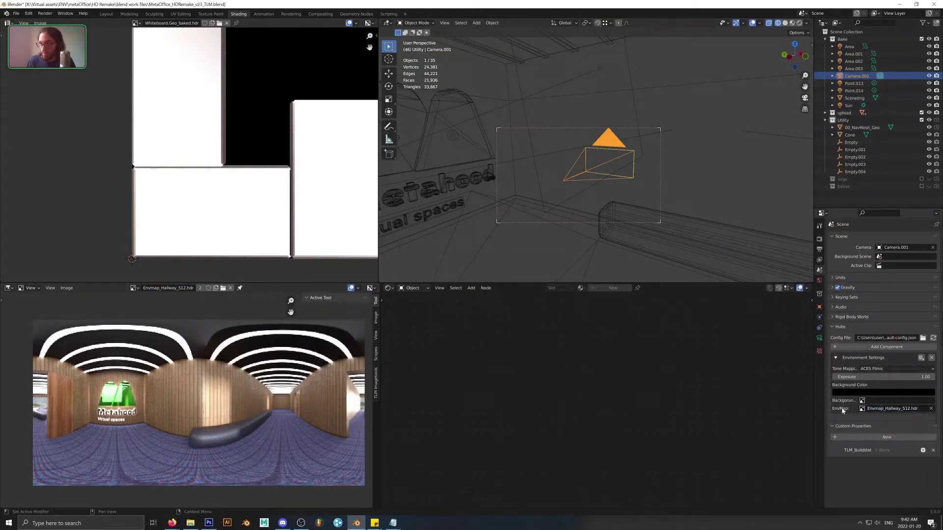
Step: Return to the Hubs room in Firefox and inspect the logo wall up close with fly mode toggled
key(alt+Tab)
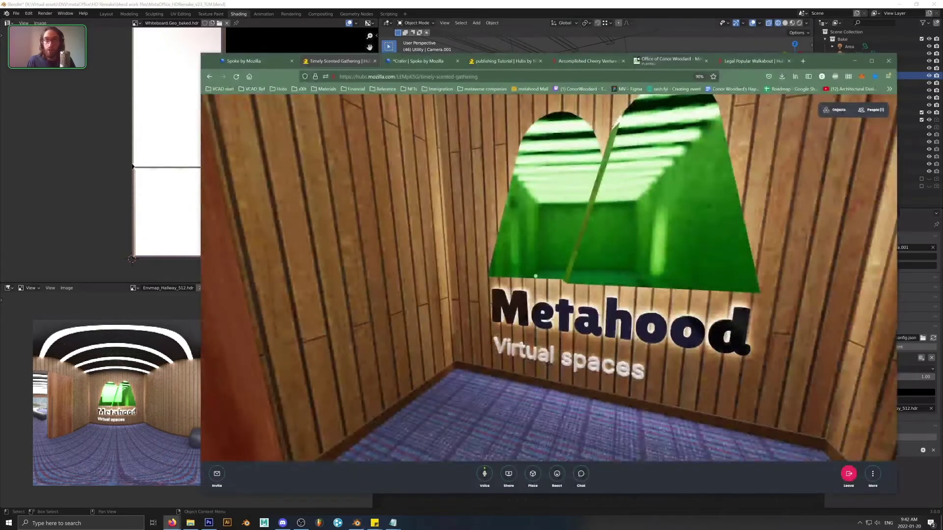
drag(493, 289, 493, 308)
key(w)
key(g)
key(s)
key(w)
key(d)
Step: Turn away from the logo, leave fly mode and walk down the hallway to examine its walls and bench
drag(590, 315, 874, 285)
key(s)
key(w)
key(g)
key(w)
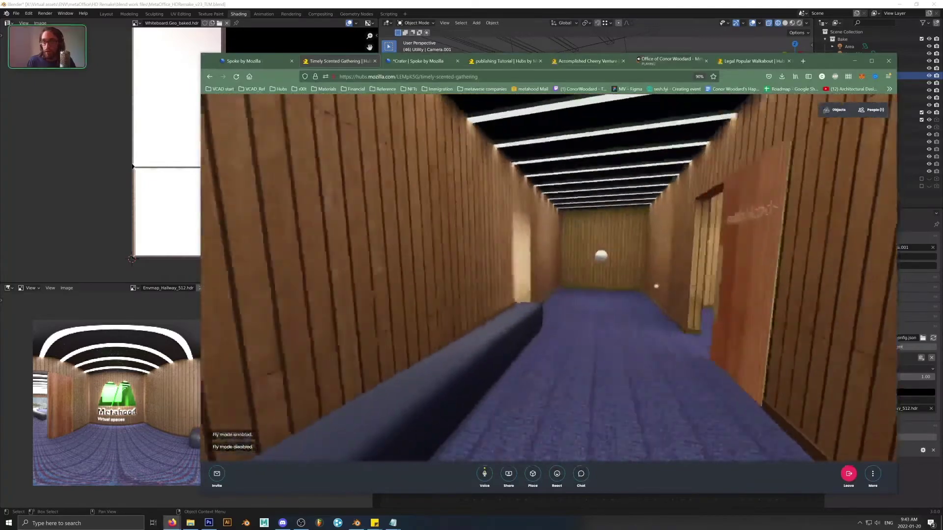
drag(655, 286, 567, 337)
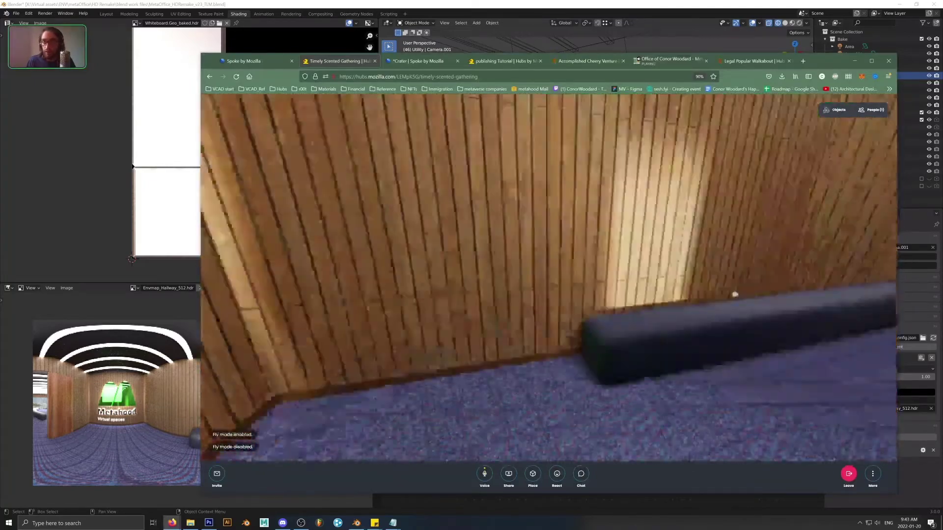
drag(735, 295, 759, 263)
key(w)
drag(680, 275, 577, 284)
key(w)
key(a)
drag(656, 289, 698, 288)
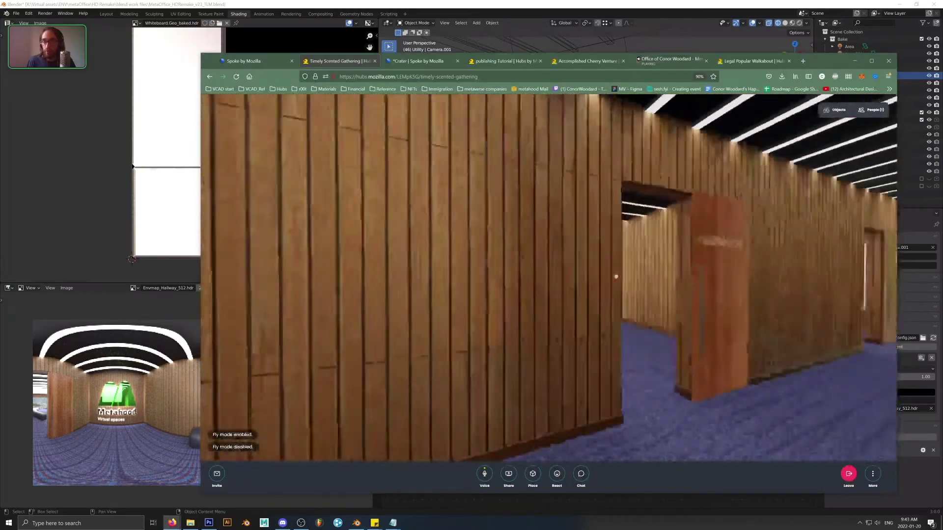
drag(616, 276, 498, 284)
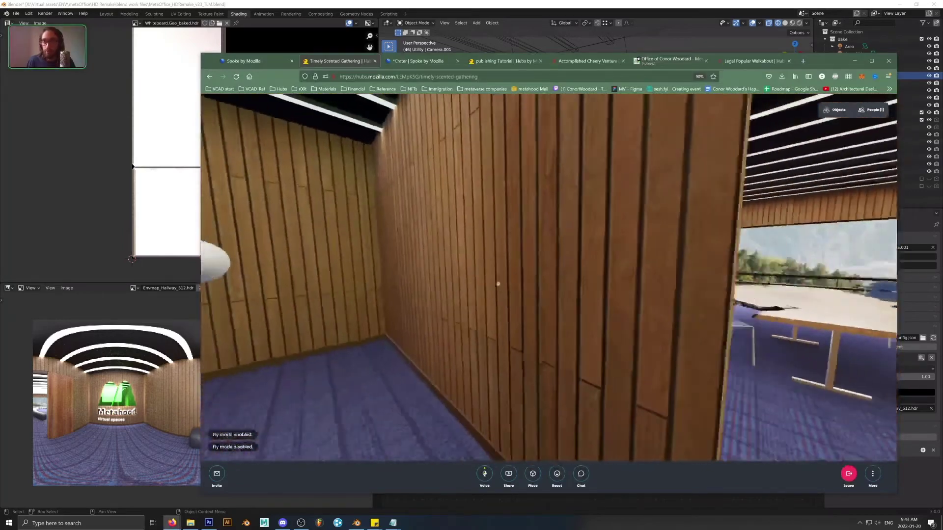
Step: Enter the meeting room and fly down to the chairs at the near end of the table
key(w)
key(w)
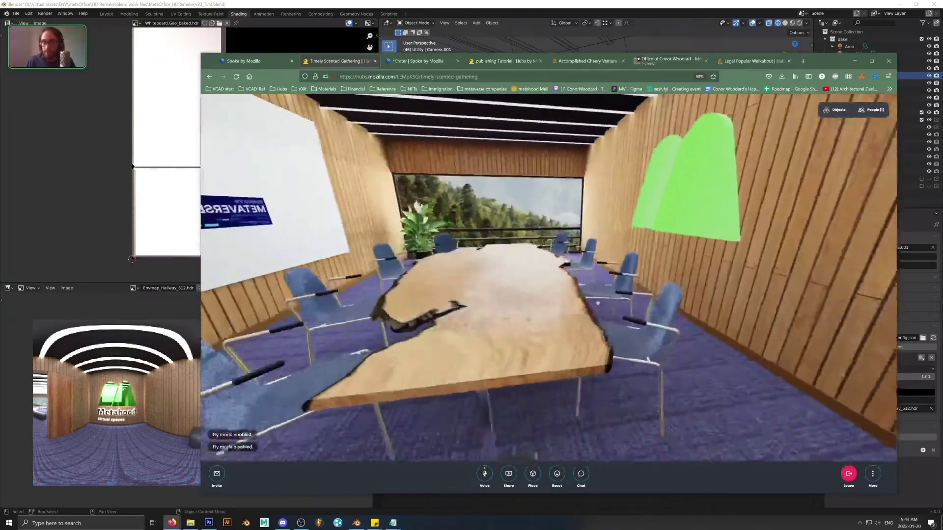
key(a)
drag(511, 280, 688, 333)
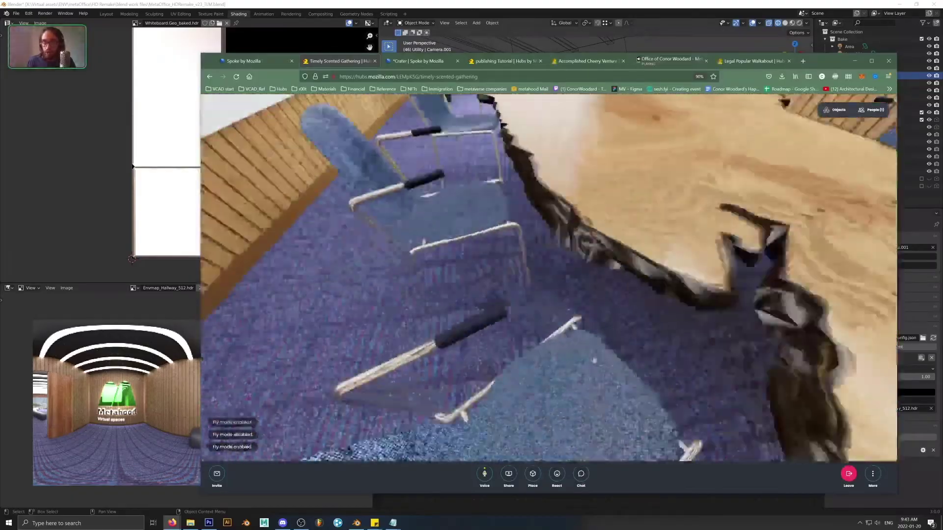
key(a)
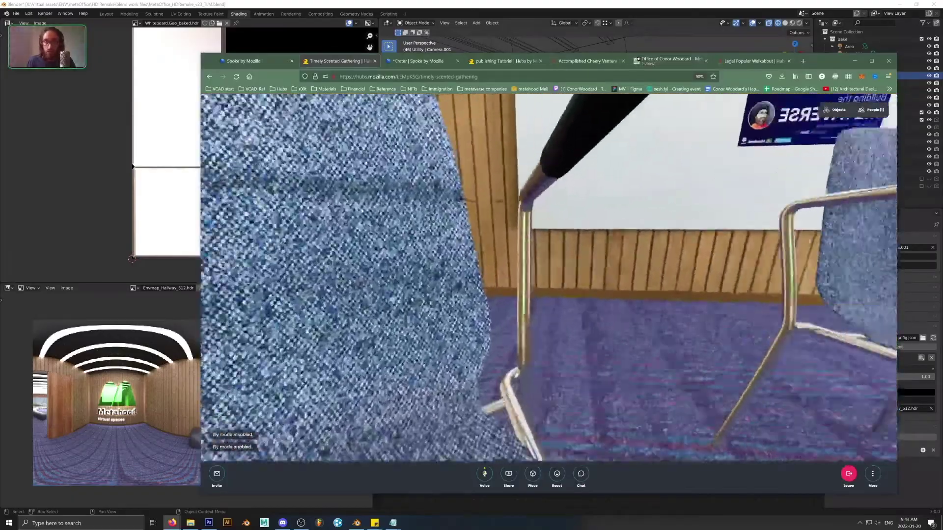
Step: Examine the chair's blue fabric and the reflections on its metal frame at close range
key(w)
key(s)
key(a)
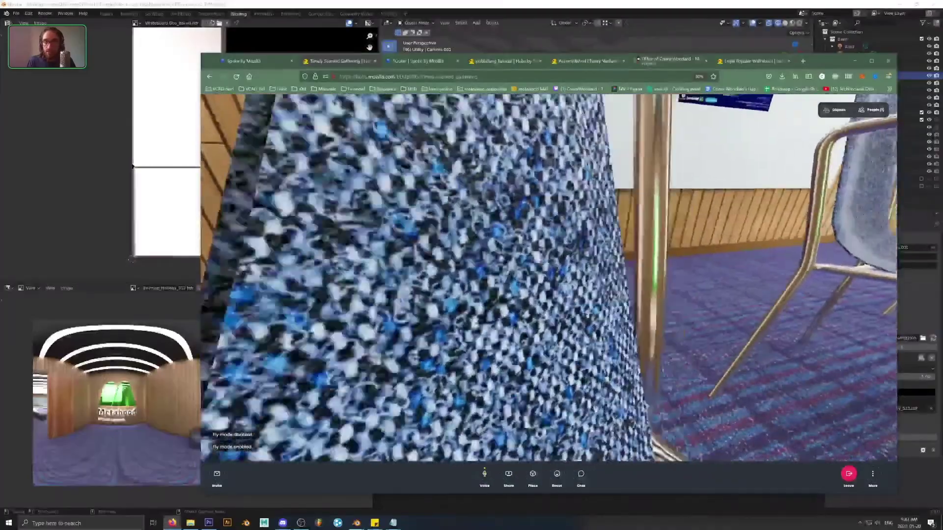
key(d)
drag(407, 306, 384, 298)
key(w)
key(w)
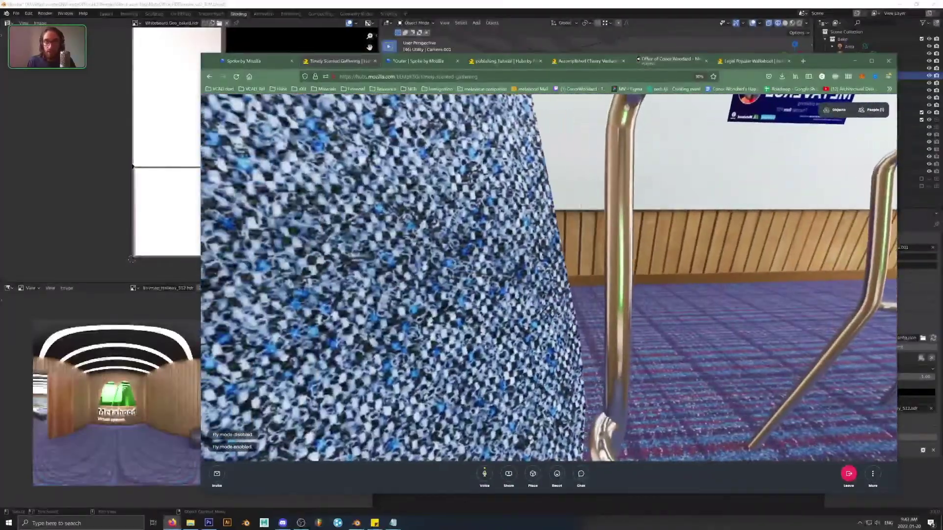
key(s)
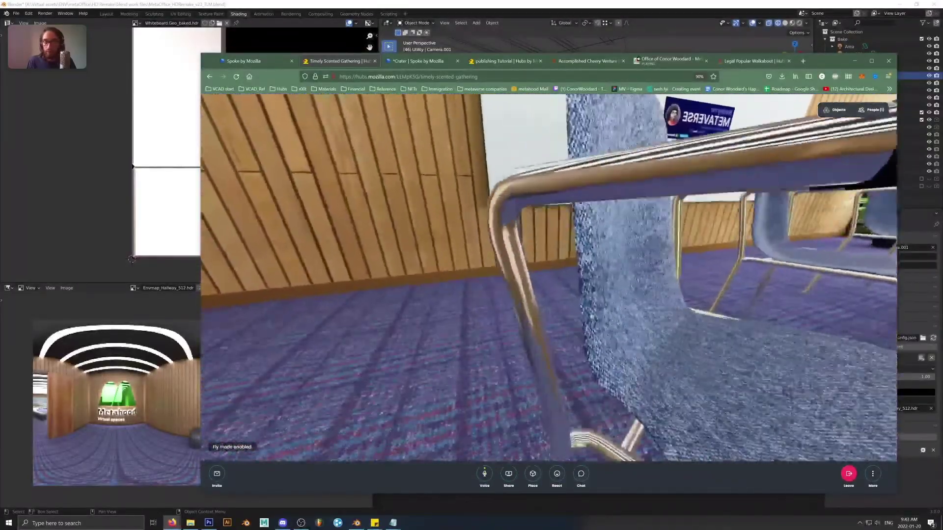
Step: Inspect the chair's armrest and leg reflections from below, ending with a view of the whole meeting room
key(s)
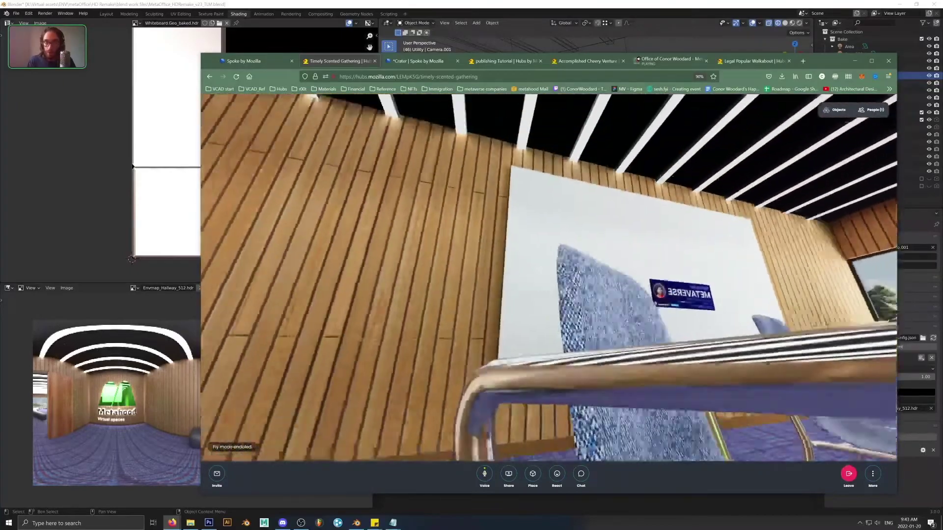
key(s)
key(w)
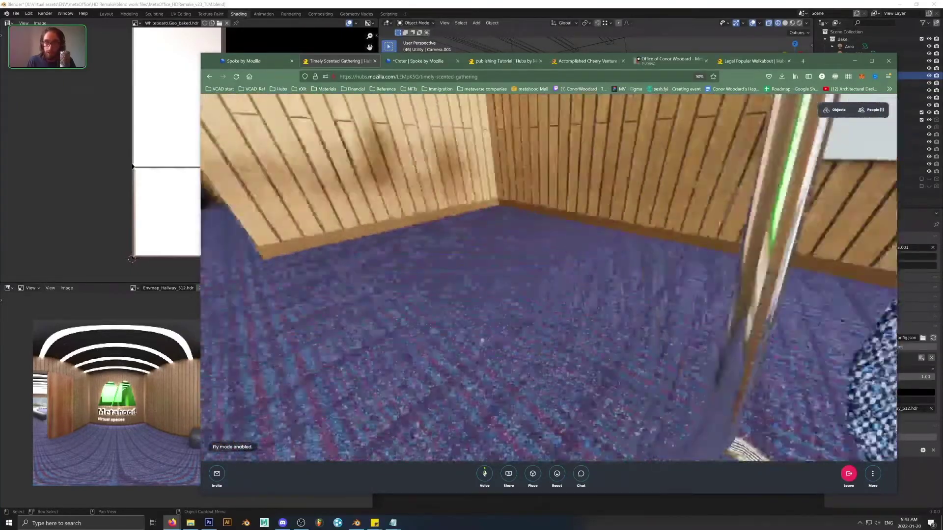
drag(482, 340, 475, 405)
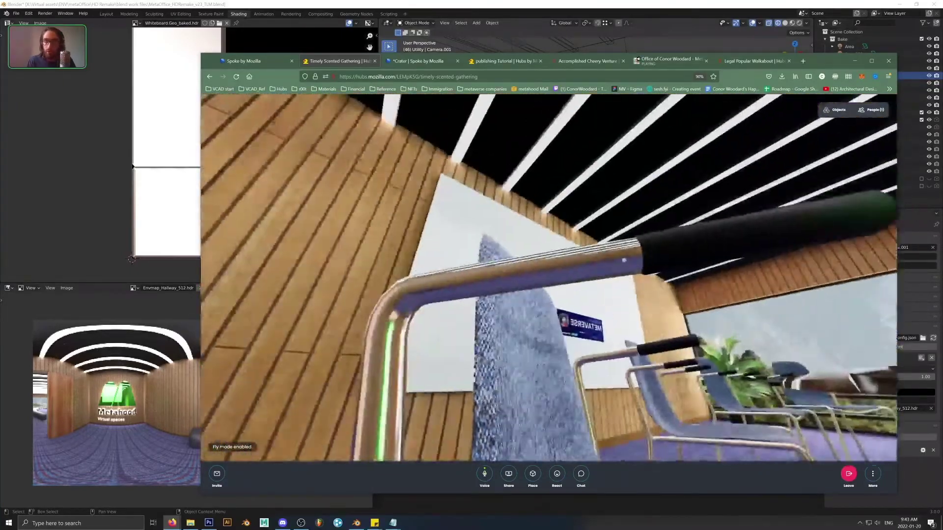
drag(624, 260, 731, 328)
key(w)
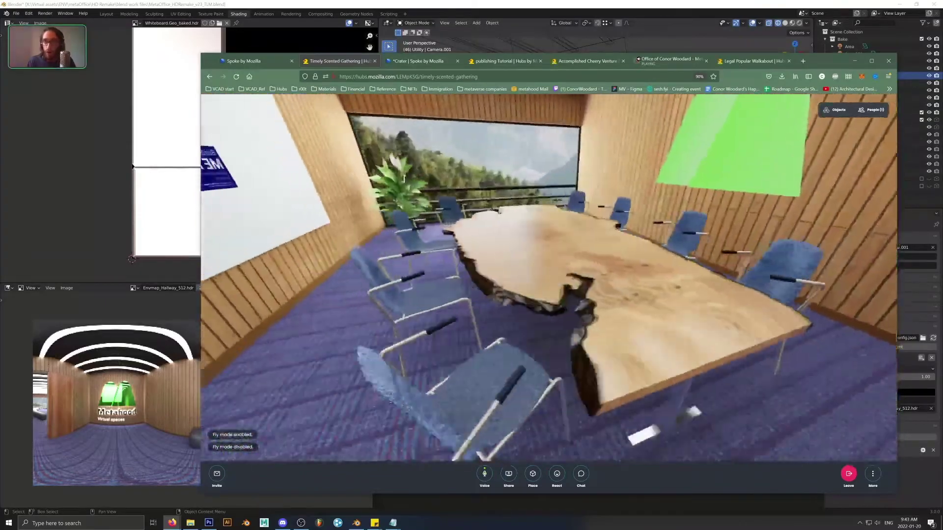
Step: Examine the ceiling light reflections on the wooden tabletop, moving closer and farther on the whiteboard side of the table
drag(693, 412, 720, 317)
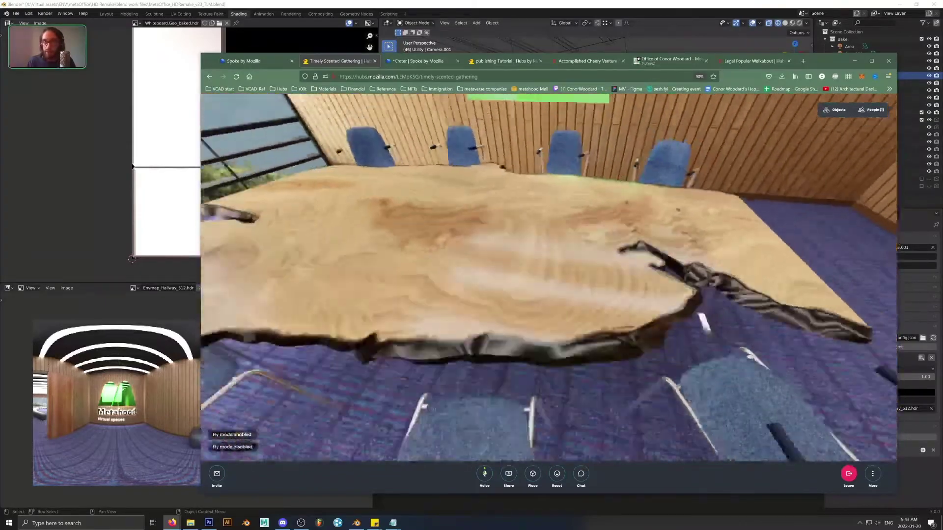
drag(689, 402, 823, 198)
key(s)
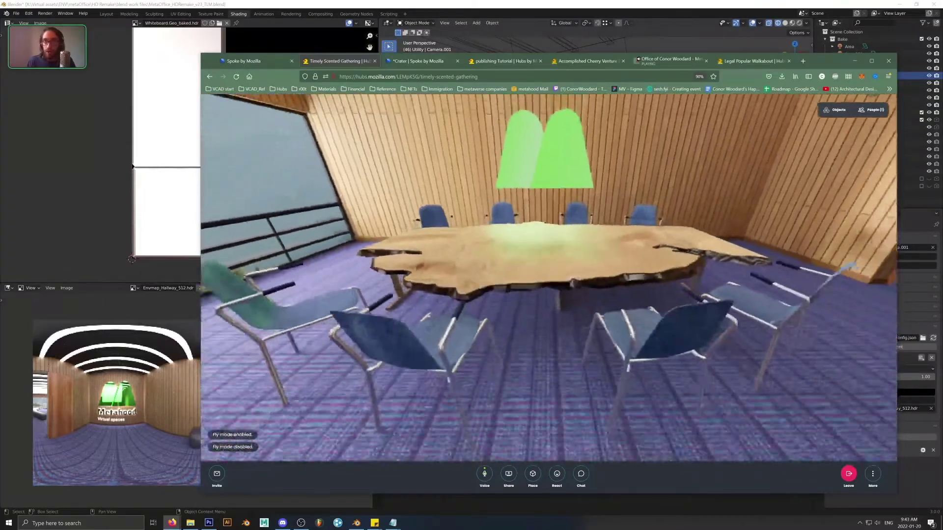
drag(545, 216, 542, 299)
key(w)
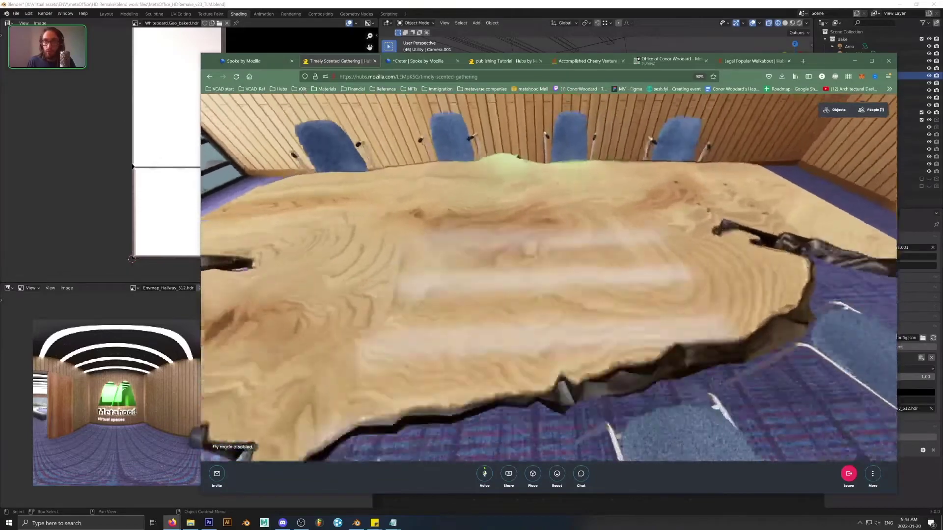
key(s)
drag(531, 249, 507, 126)
key(w)
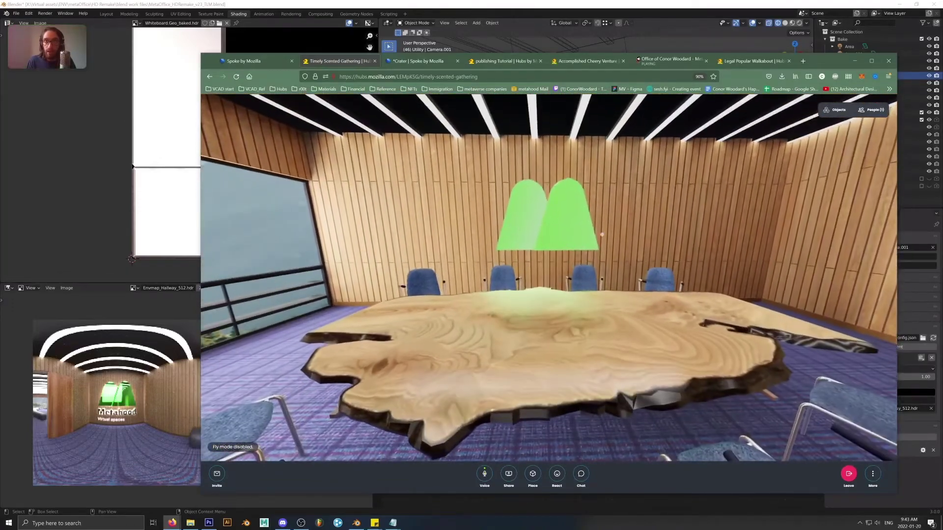
Step: Examine the chairs along the whiteboard side and the chair beside the plant and window
key(s)
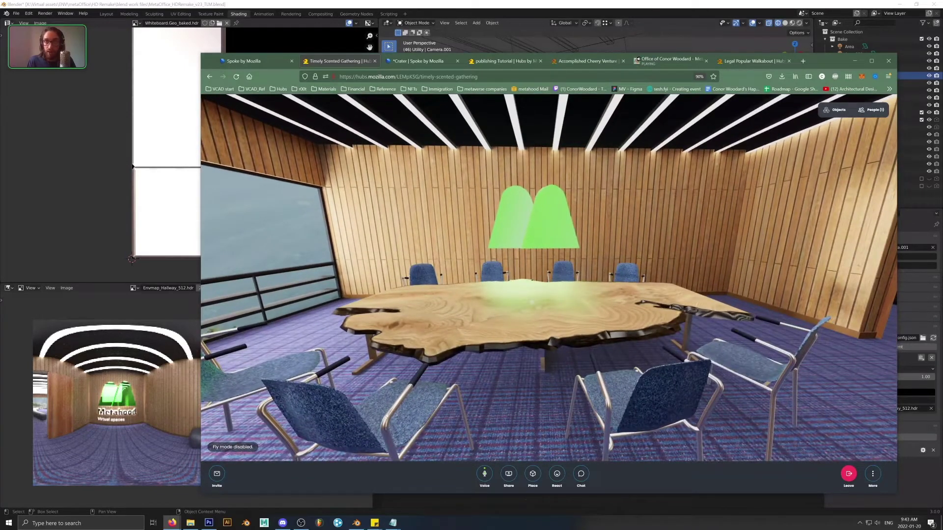
key(w)
key(s)
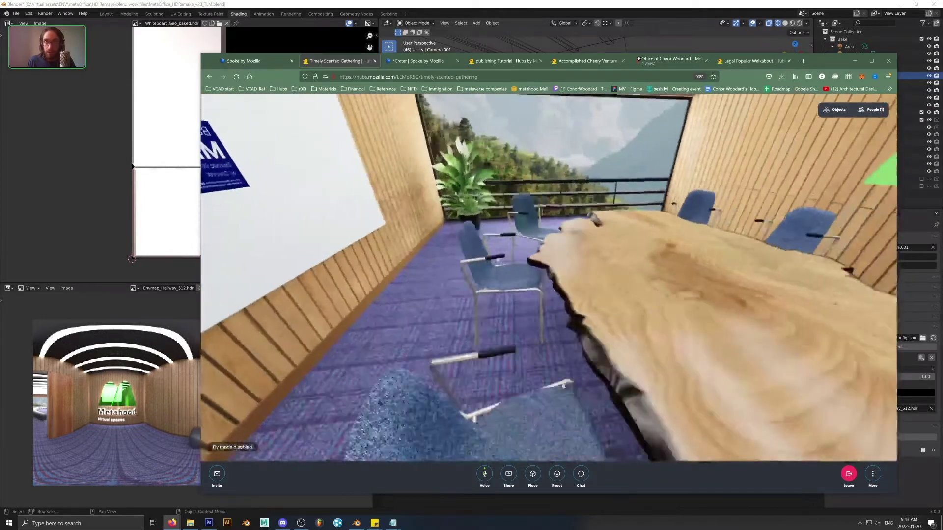
drag(498, 262, 469, 252)
key(s)
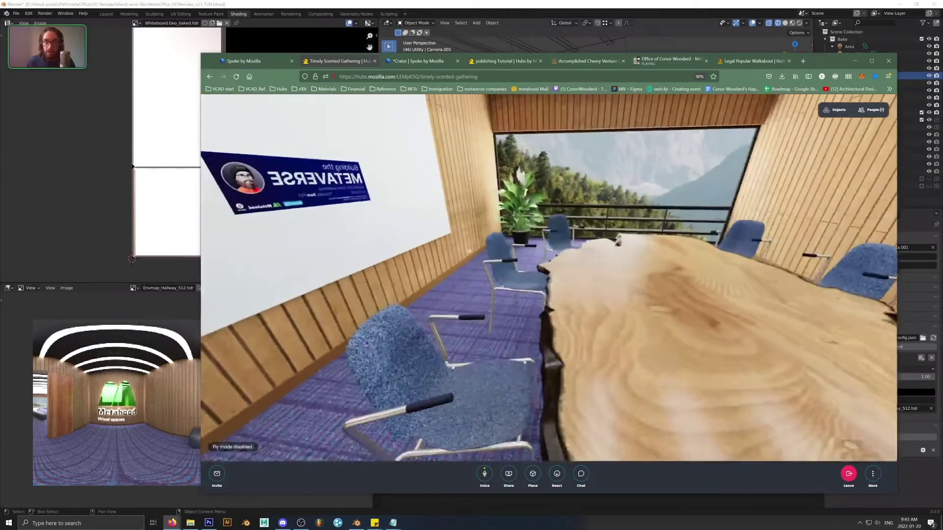
key(w)
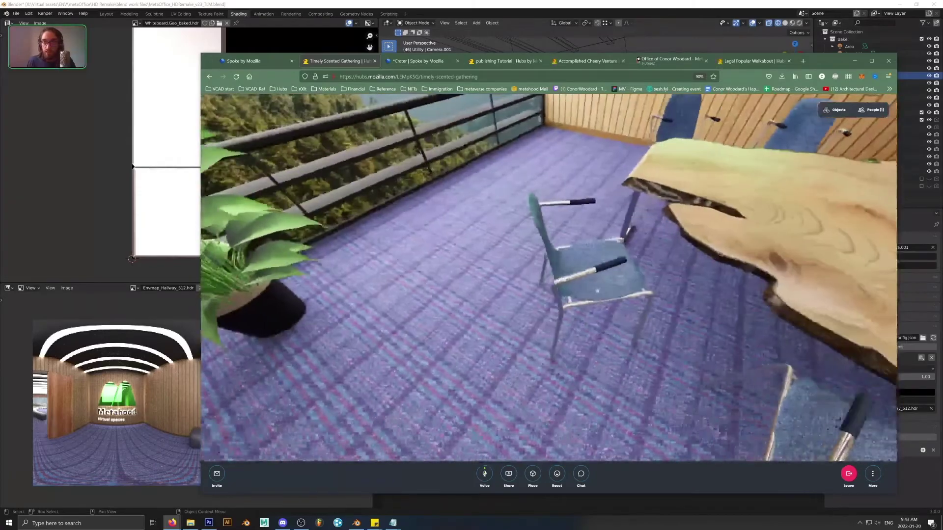
key(s)
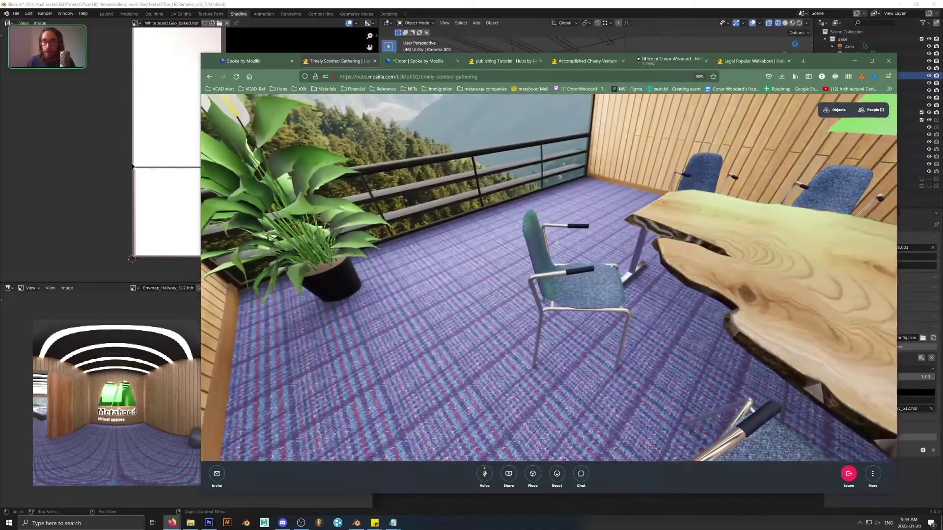
drag(557, 242, 606, 216)
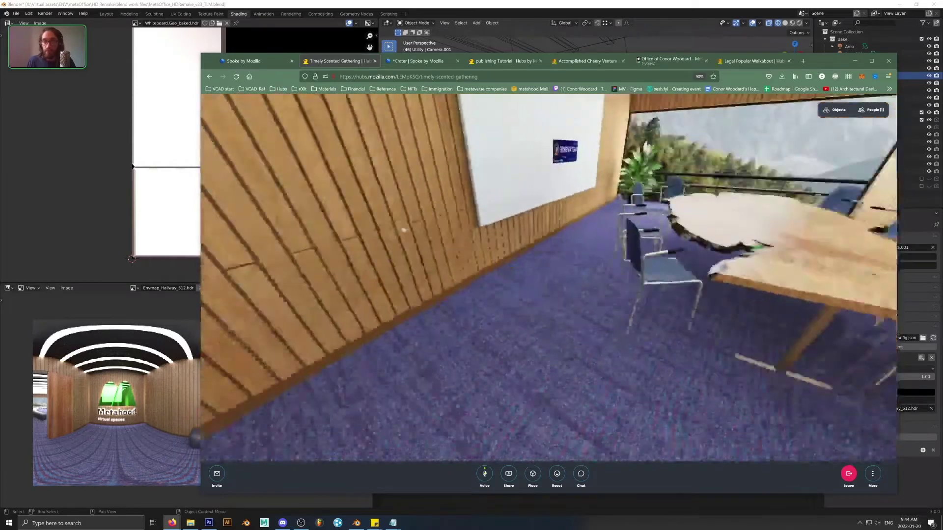
Step: Move back and forth along the table to compare the green reflection on its surface with the wall logo
key(w)
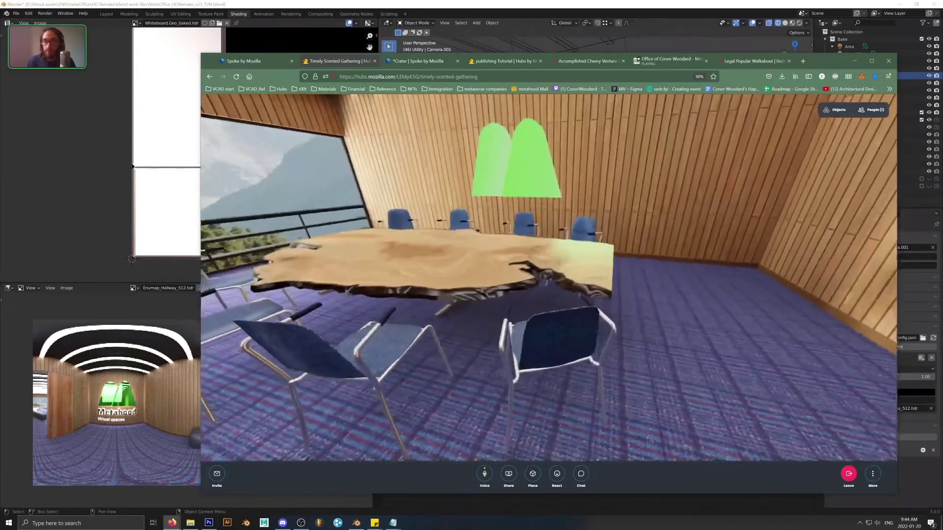
key(a)
key(w)
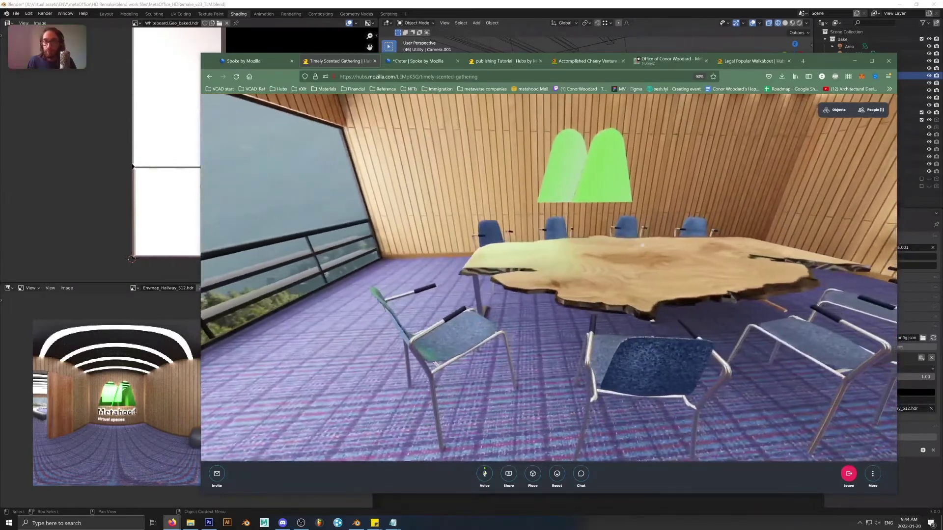
key(d)
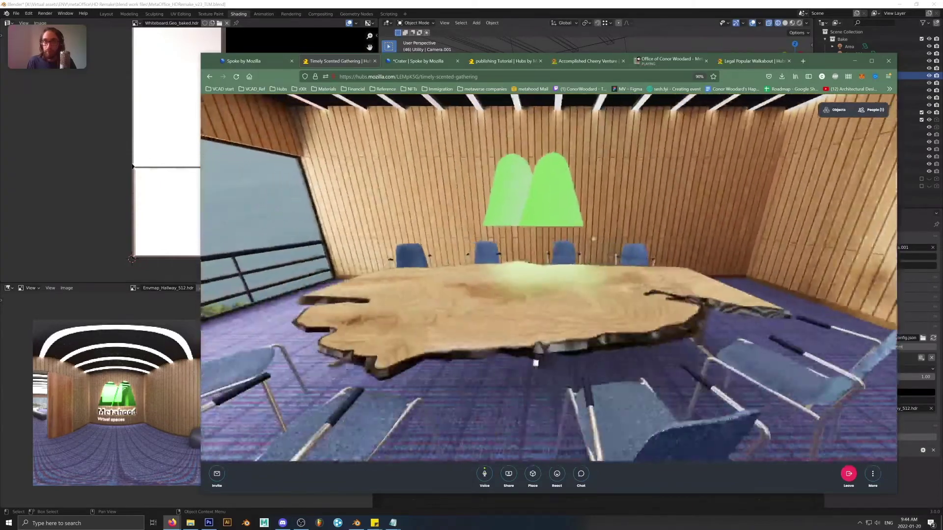
key(a)
drag(593, 239, 590, 231)
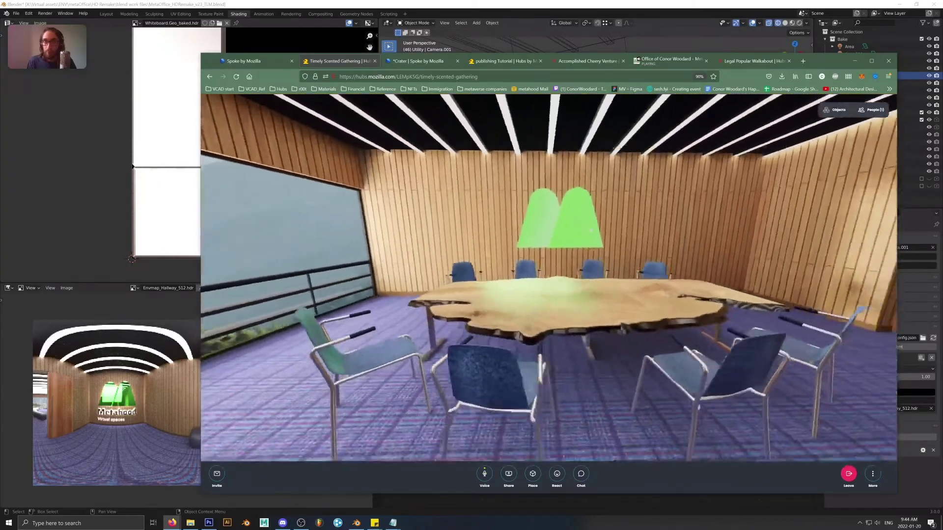
key(d)
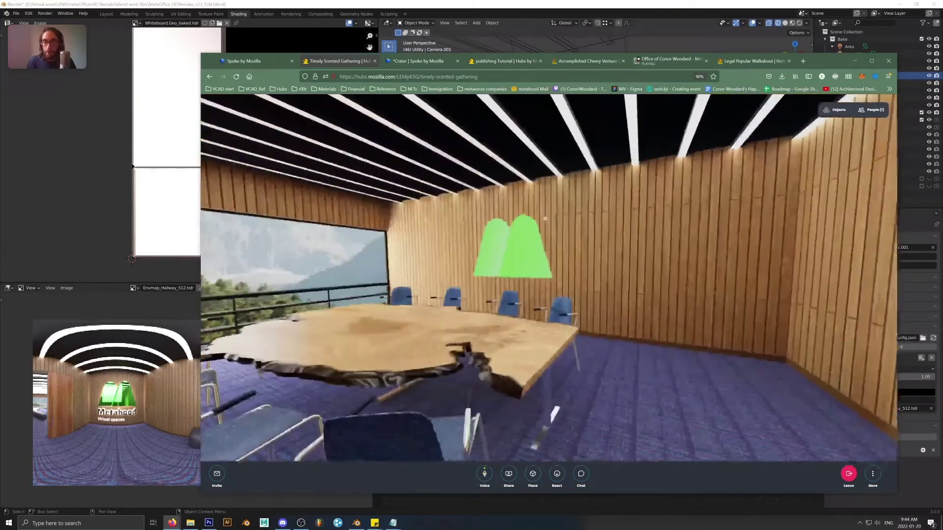
key(a)
drag(545, 219, 552, 219)
key(a)
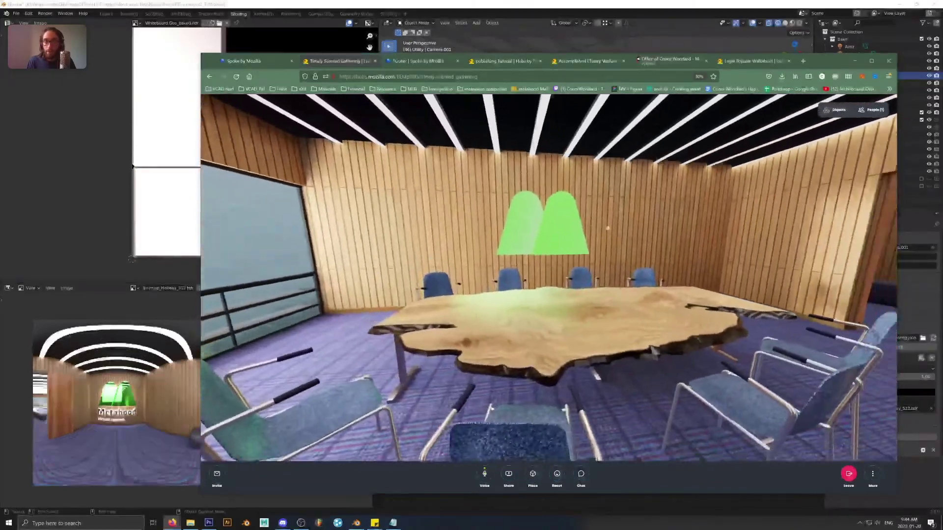
key(d)
Step: Walk down the hallway to inspect the Metahood logo's reflections, and return to the meeting room facing the green wall logo
drag(607, 228, 662, 230)
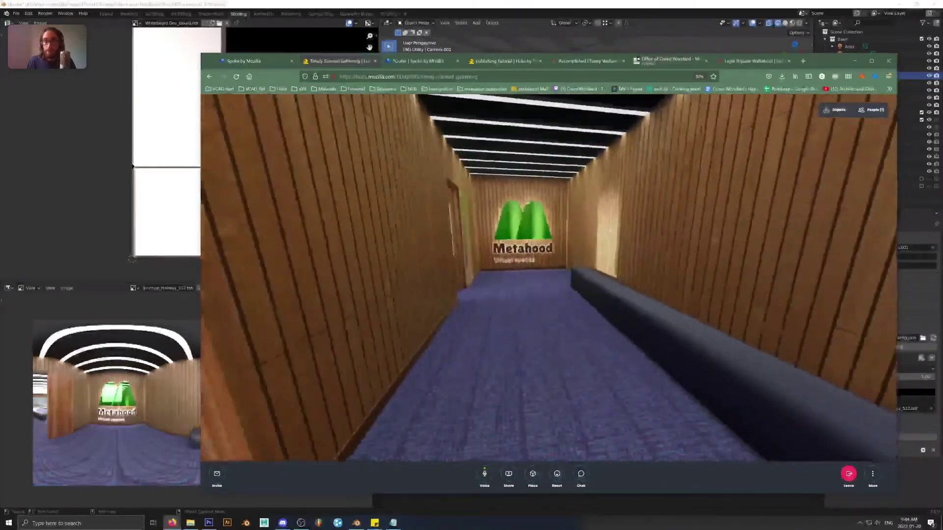
key(w)
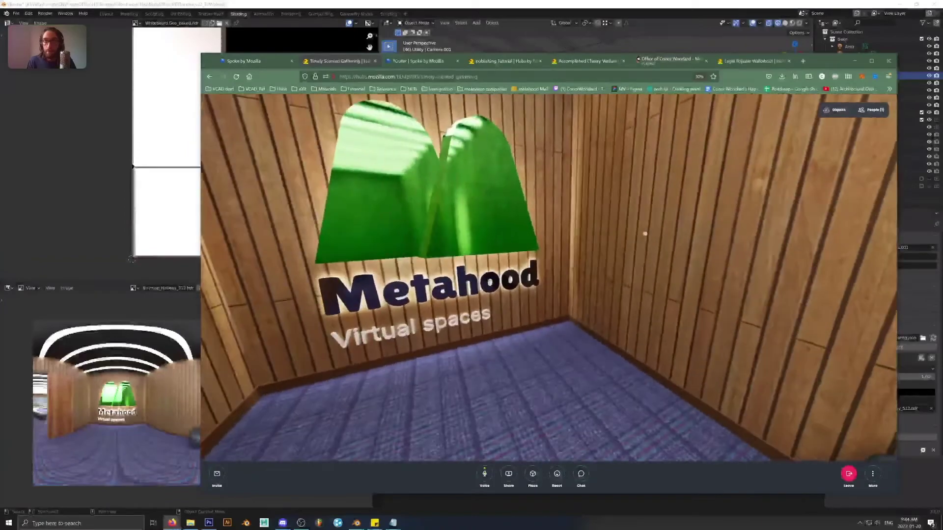
drag(644, 233, 712, 255)
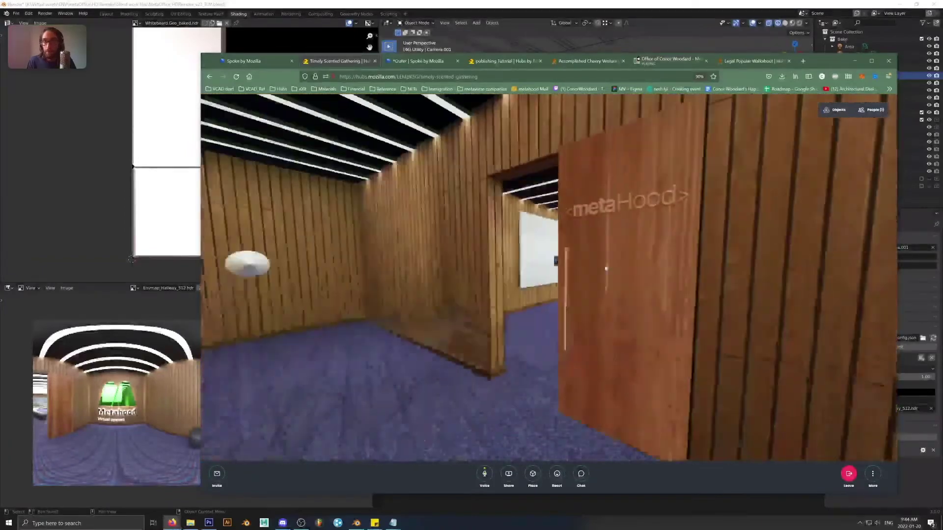
key(w)
drag(606, 269, 699, 273)
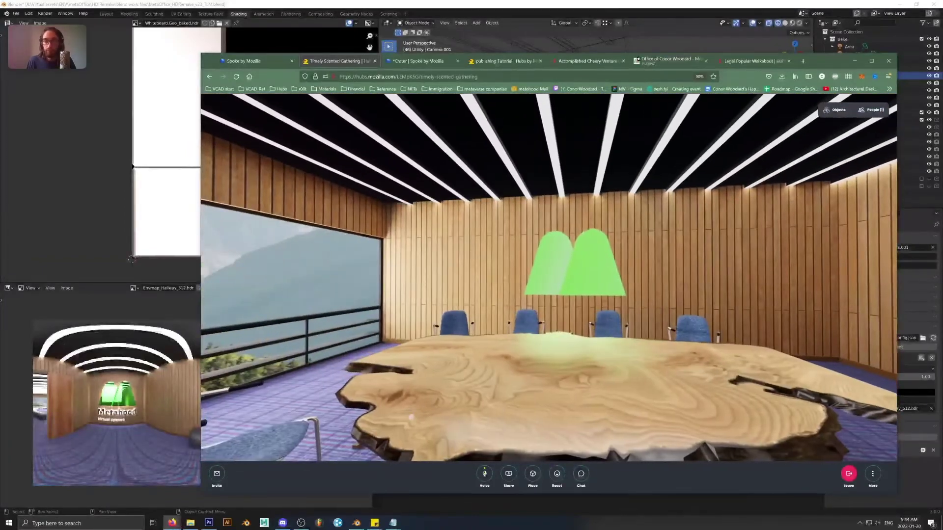
Step: Draw a freehand pink outline around the green logo on the meeting room wall
key(s)
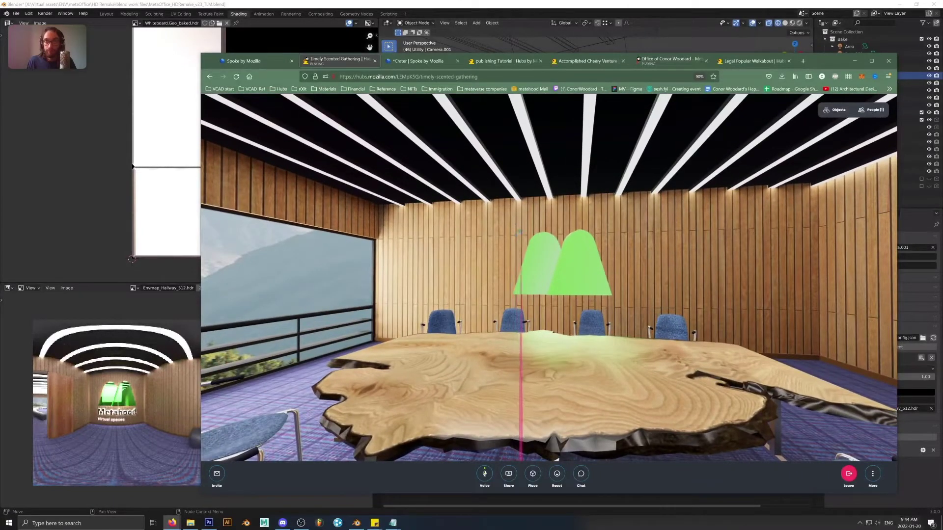
drag(501, 294, 628, 307)
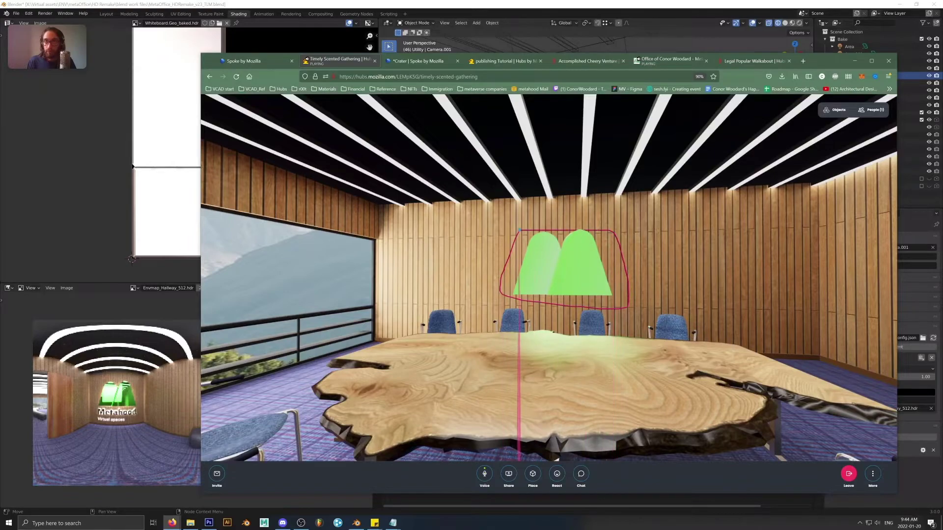
Step: View the outlined logo and the tabletop reflection from the far end, the window side and the whiteboard side
key(d)
key(s)
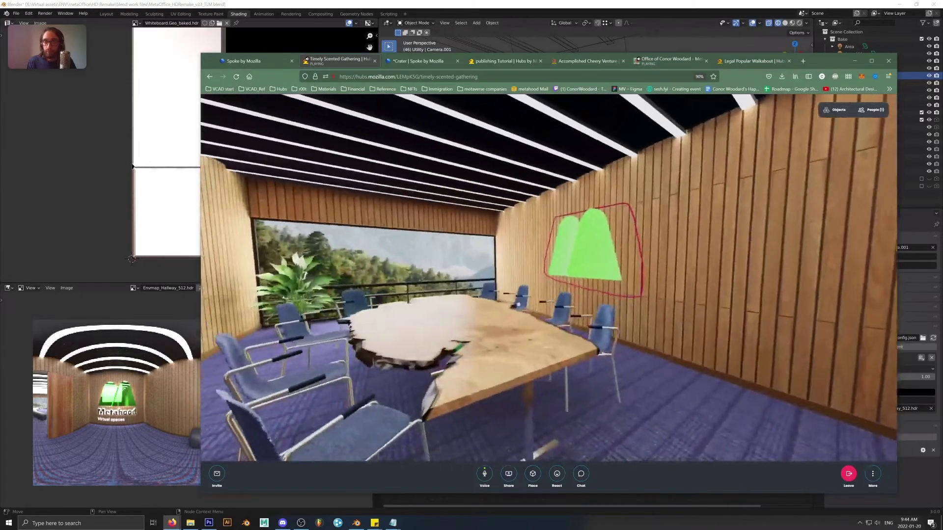
key(w)
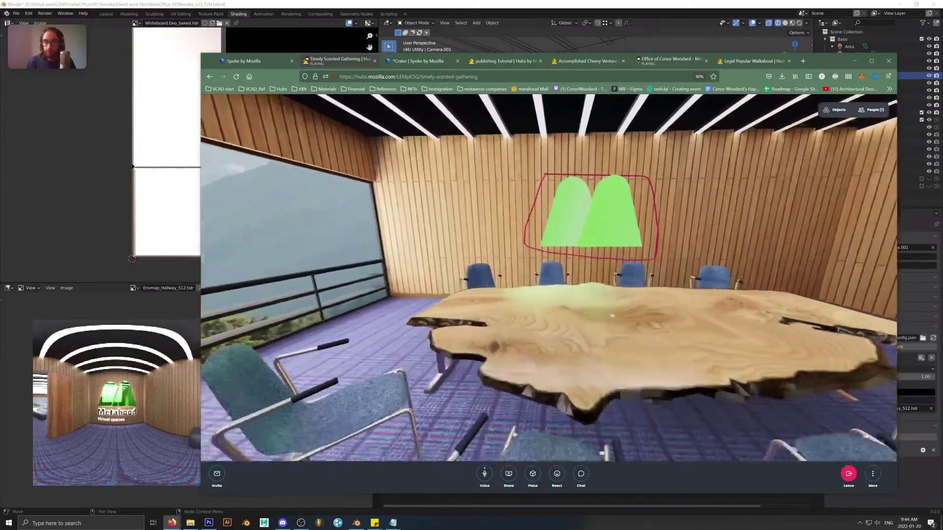
key(a)
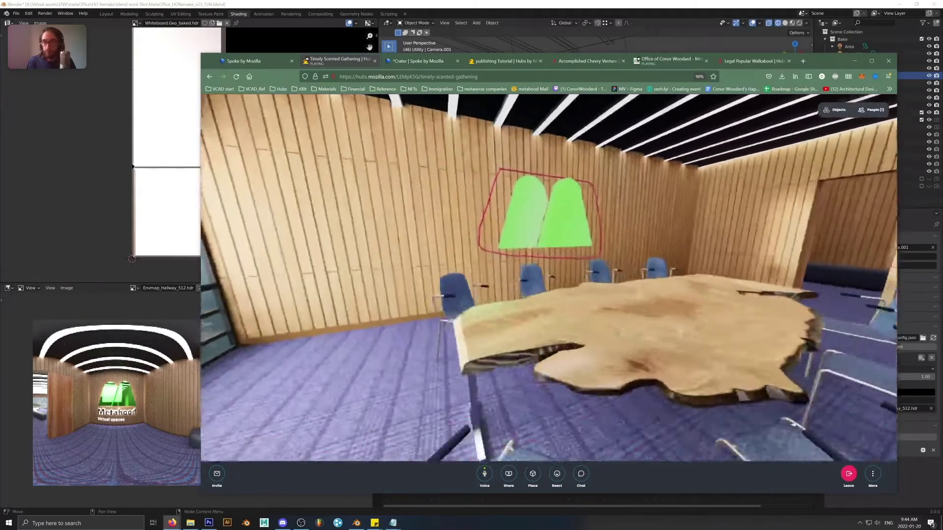
key(e)
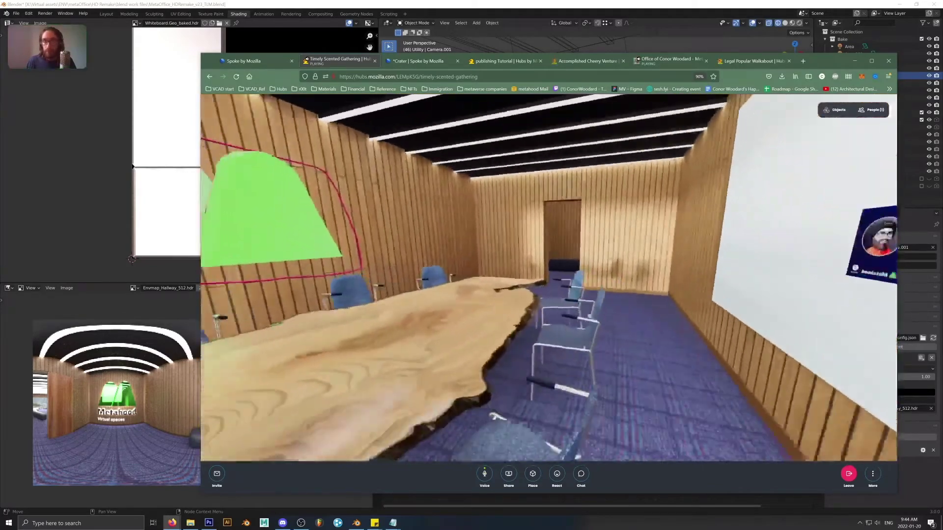
key(q)
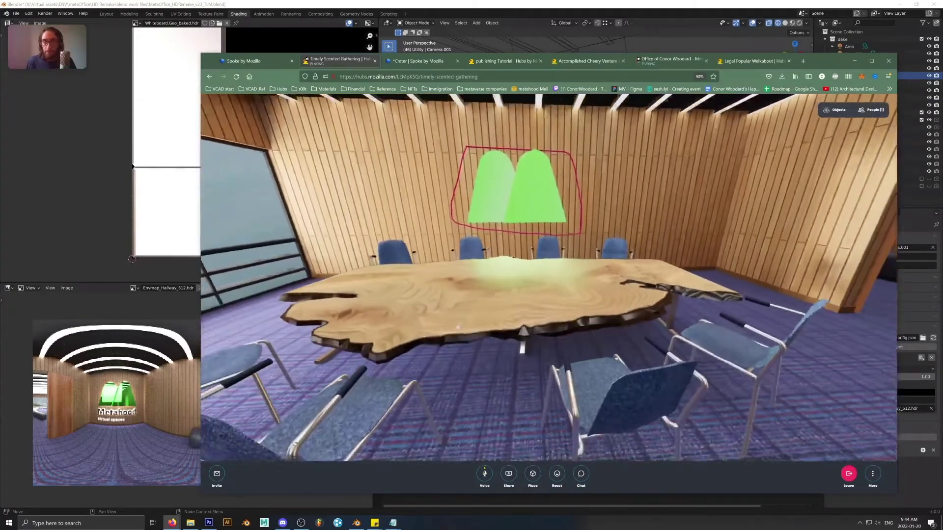
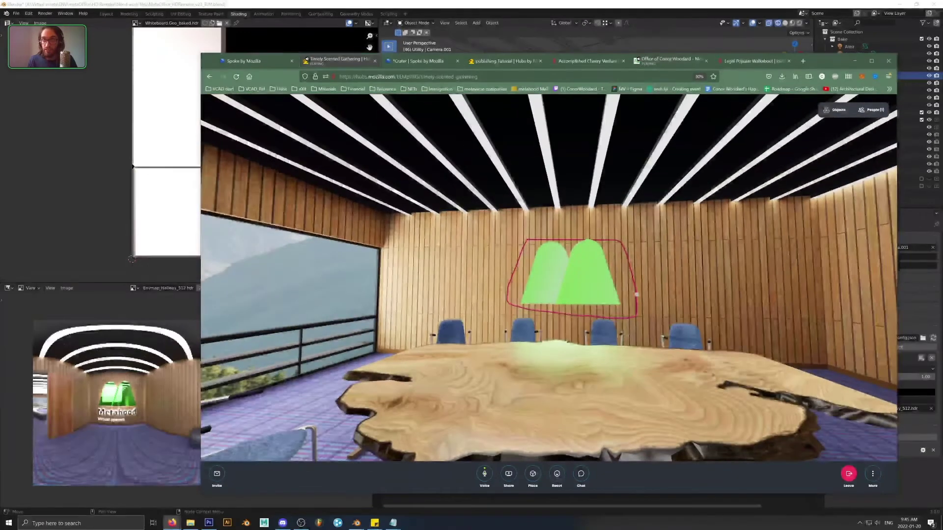
Step: View the table and whiteboard from beside the green logo, and move back to face the logo across the table
key(d)
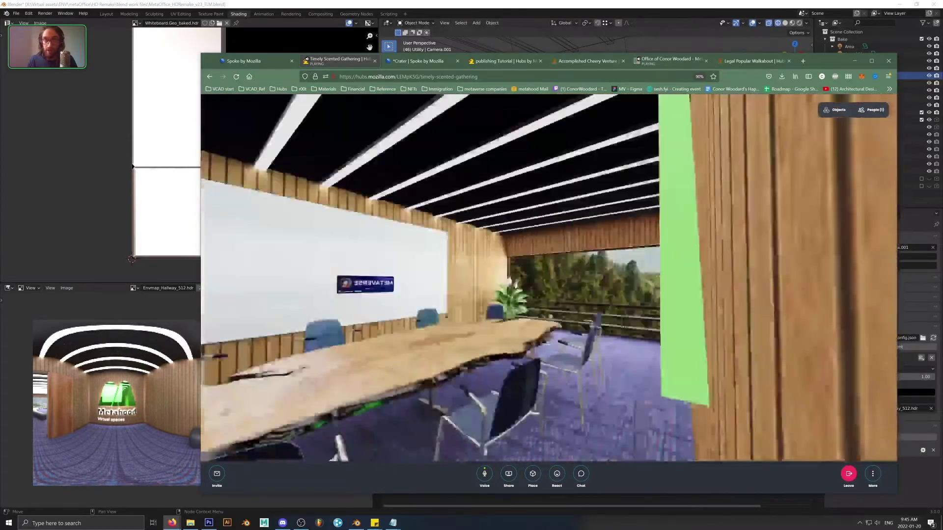
drag(550, 316, 565, 347)
key(s)
drag(629, 321, 671, 323)
key(a)
key(s)
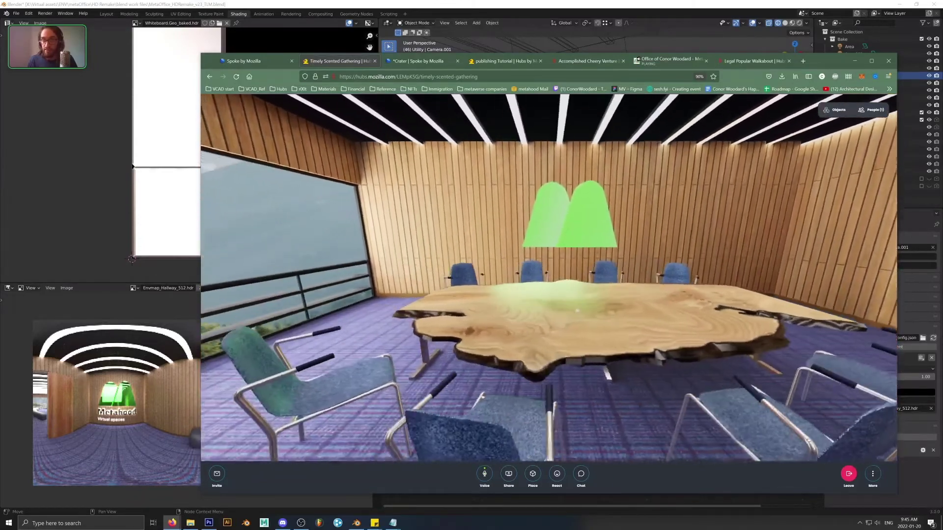
Step: Move up to the table and look down at the striped light reflections on its wooden surface
key(w)
drag(577, 311, 577, 366)
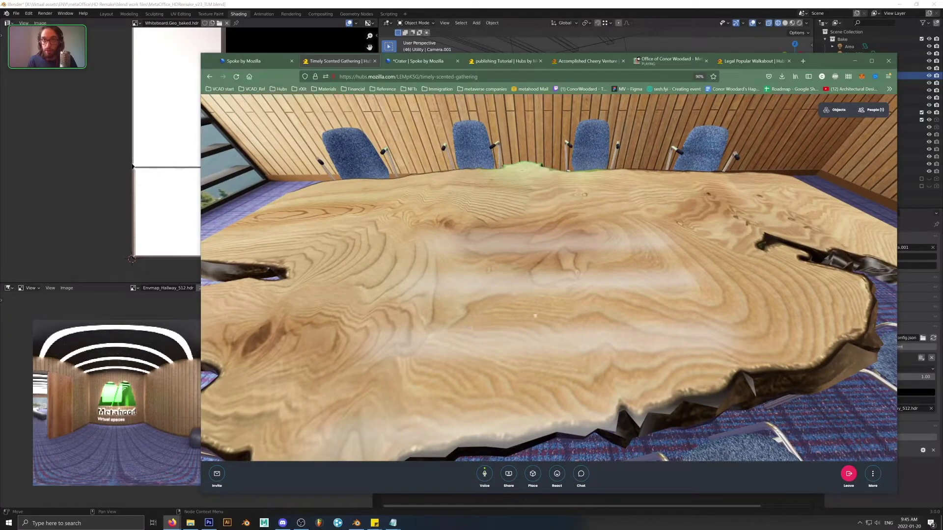
drag(553, 391, 821, 324)
Step: Go around to the logo side and examine the whiteboard's reflection on the tabletop from several positions
key(w)
key(w)
key(a)
key(a)
key(d)
key(w)
key(s)
key(d)
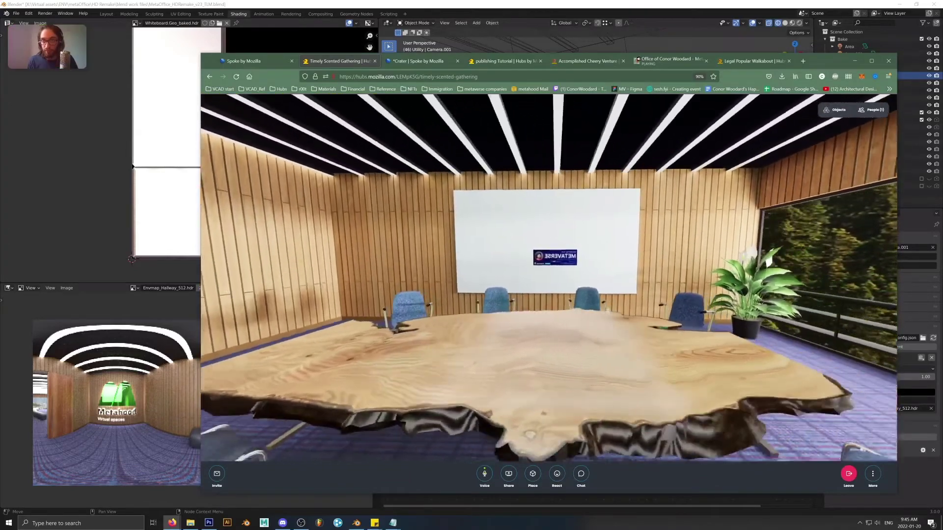
key(a)
key(w)
key(w)
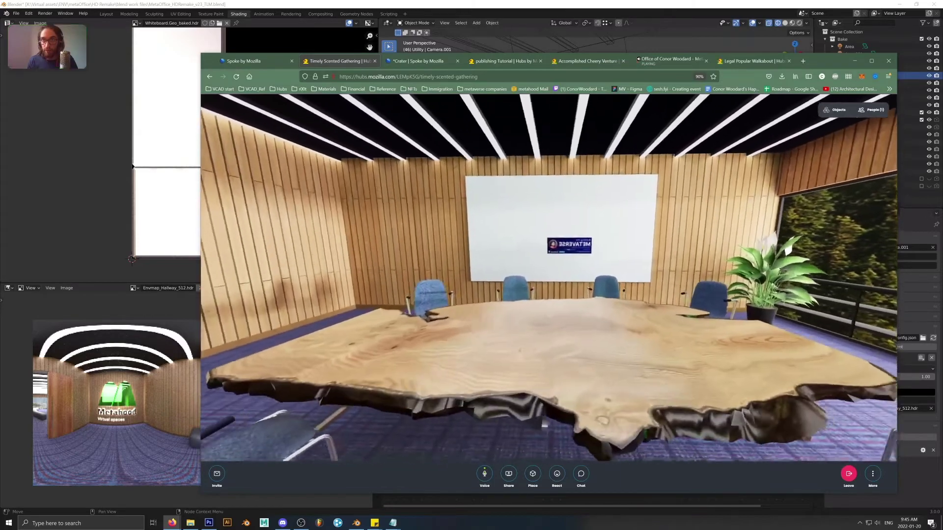
Step: Leave the table for the meeting room doorway, look back over the room and turn toward the hallway
drag(570, 322, 540, 300)
key(w)
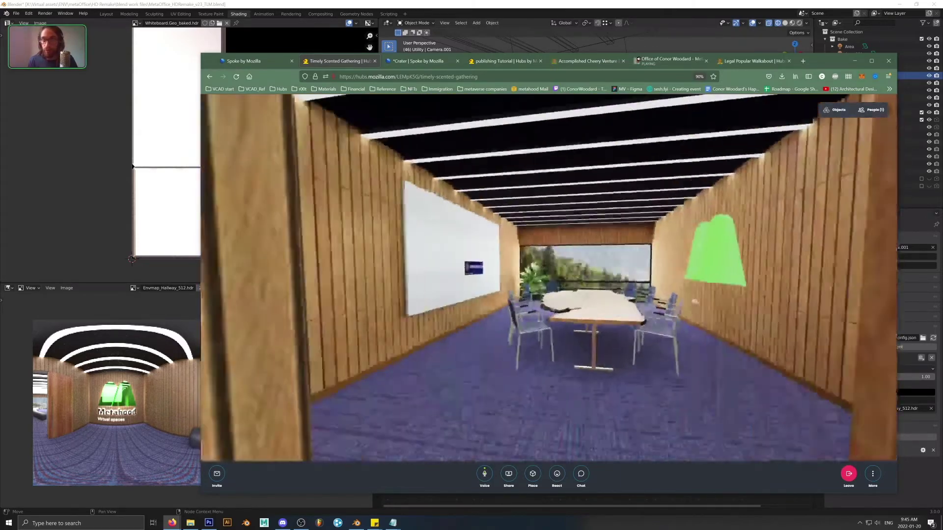
drag(590, 300, 625, 301)
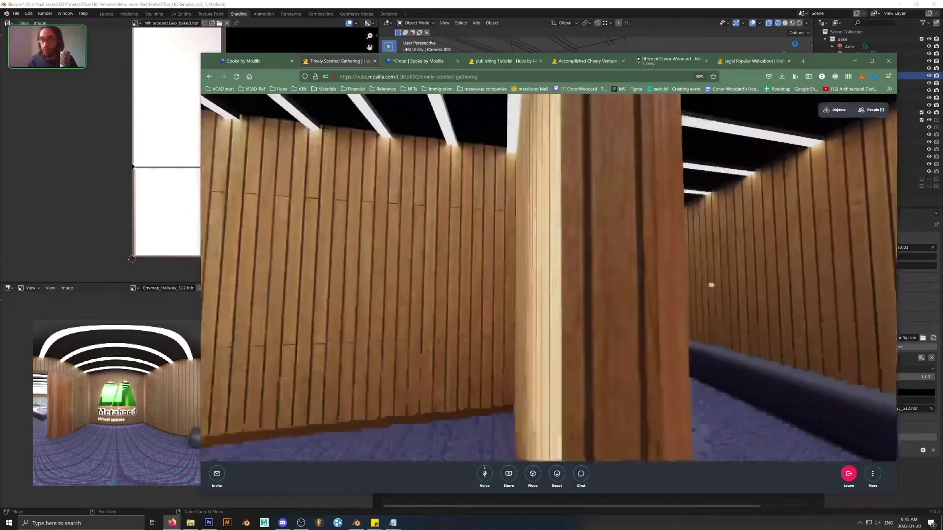
Step: Walk into the hallway and move close to the green logo to examine the hallway reflection on its surface
key(w)
drag(709, 282, 673, 284)
key(w)
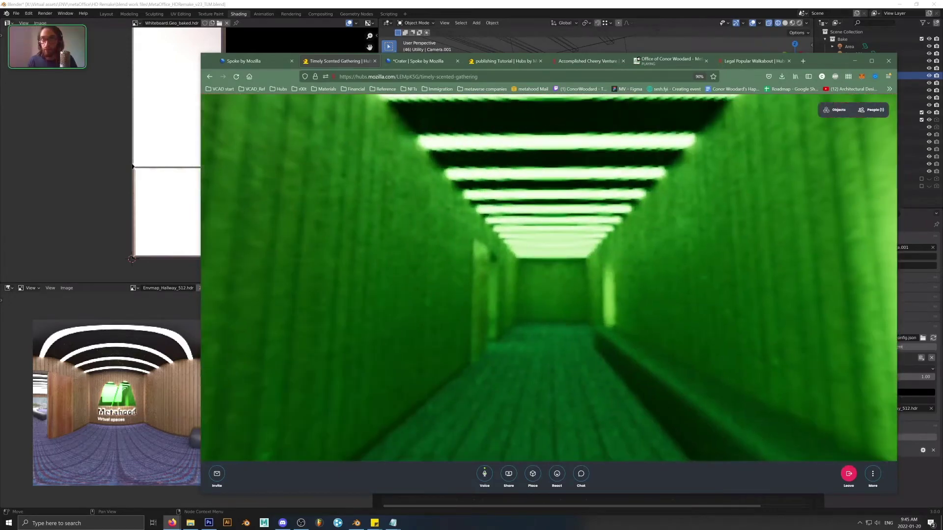
key(s)
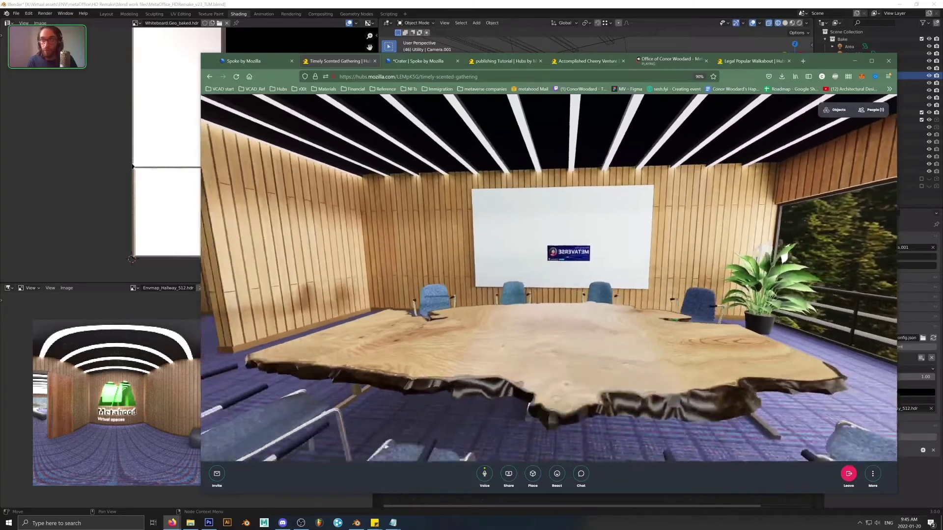
Step: Look over the table, whiteboard and green logo from several positions around the meeting room, ending with a view toward the window
key(w)
drag(385, 447, 294, 352)
key(s)
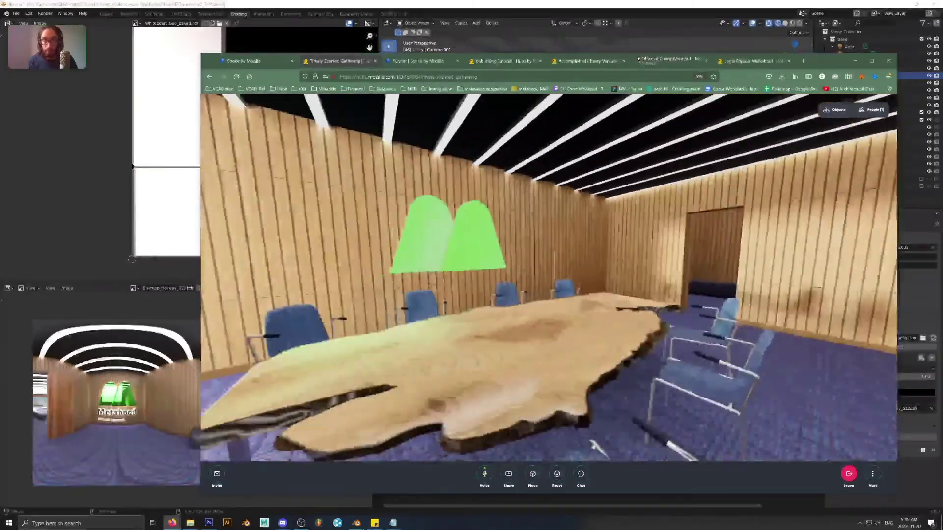
drag(593, 446, 638, 332)
key(w)
drag(449, 339, 606, 328)
key(s)
key(w)
key(w)
key(w)
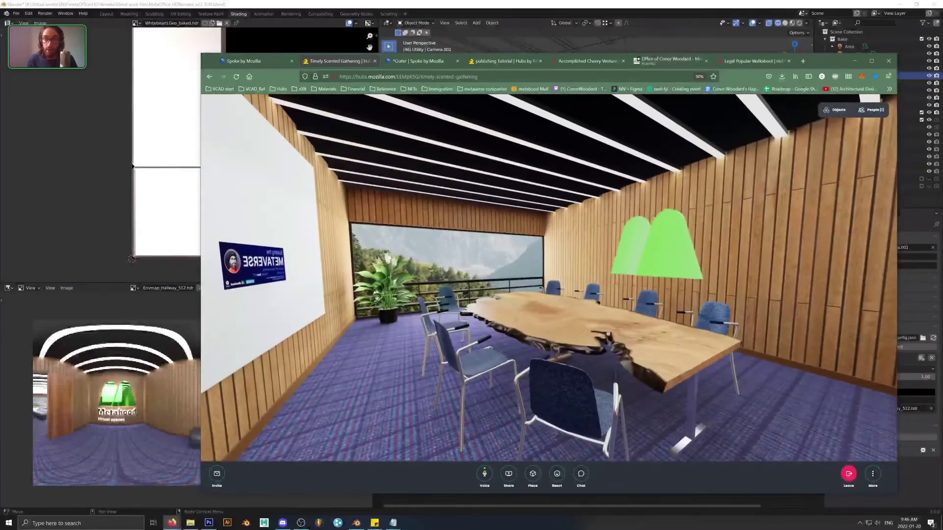
Step: Bring up the Crater project in Spoke and look over its scene around the media frame and floor plan
click(272, 3)
click(659, 239)
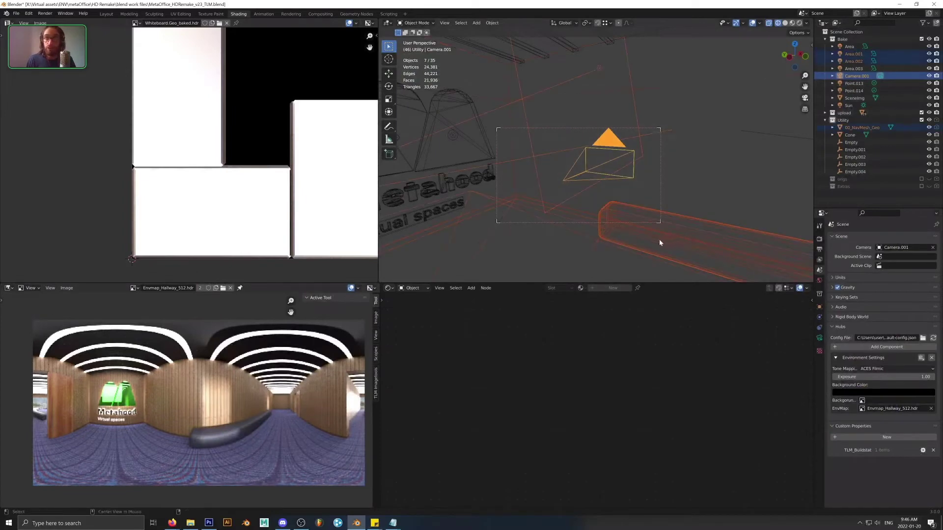
key(alt+Tab)
click(418, 61)
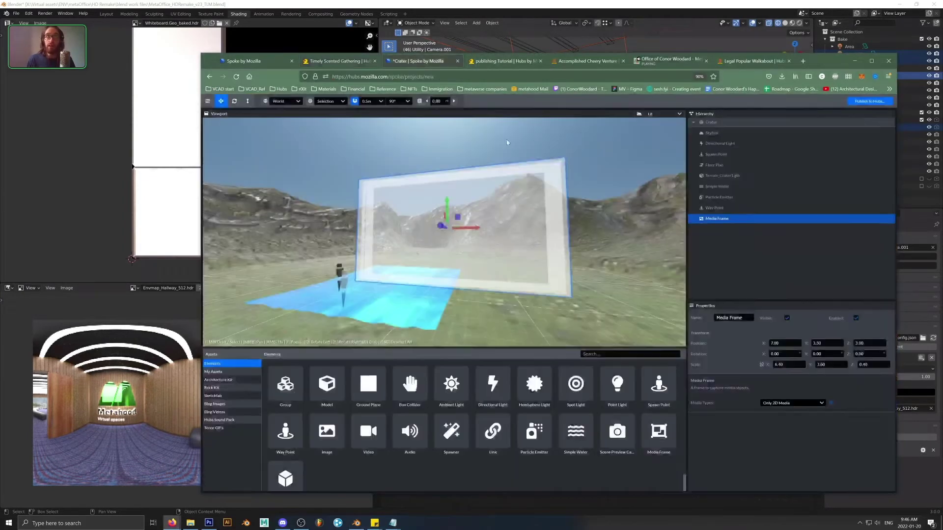
click(517, 60)
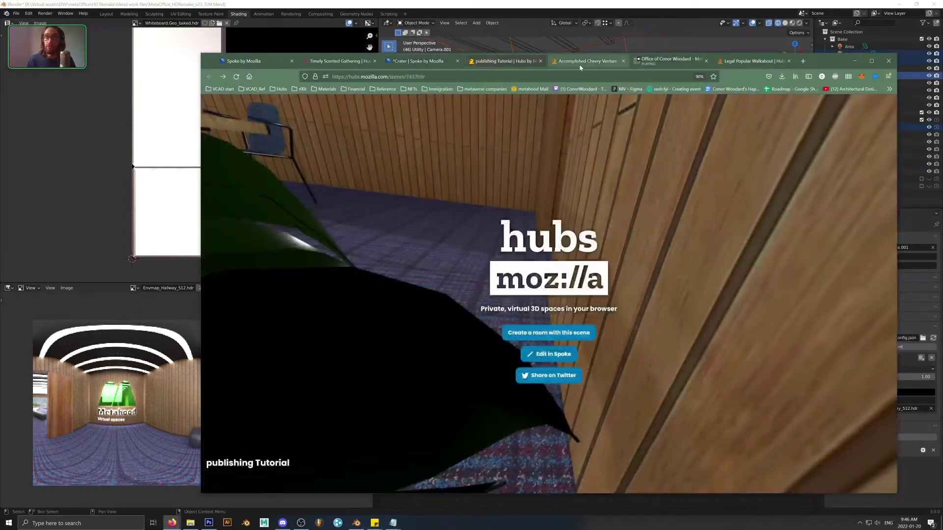
click(410, 63)
drag(392, 251, 367, 278)
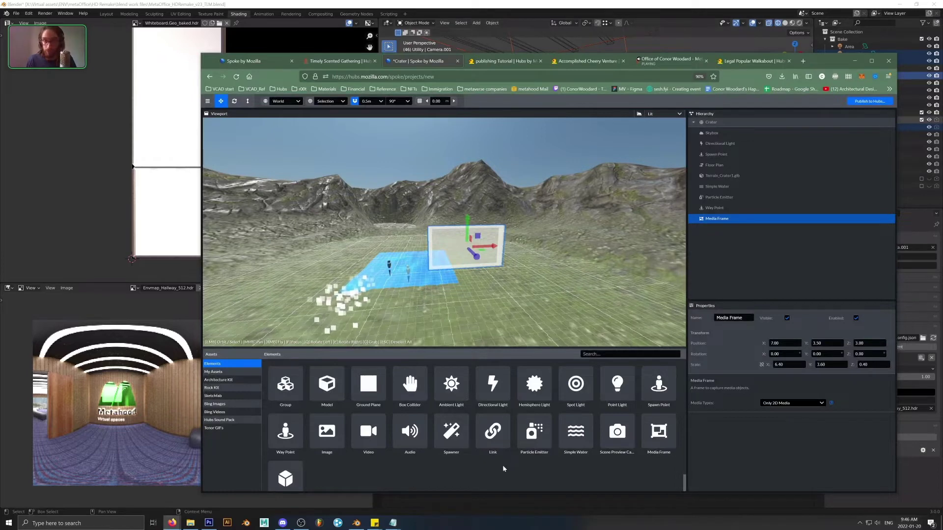
drag(491, 311, 435, 317)
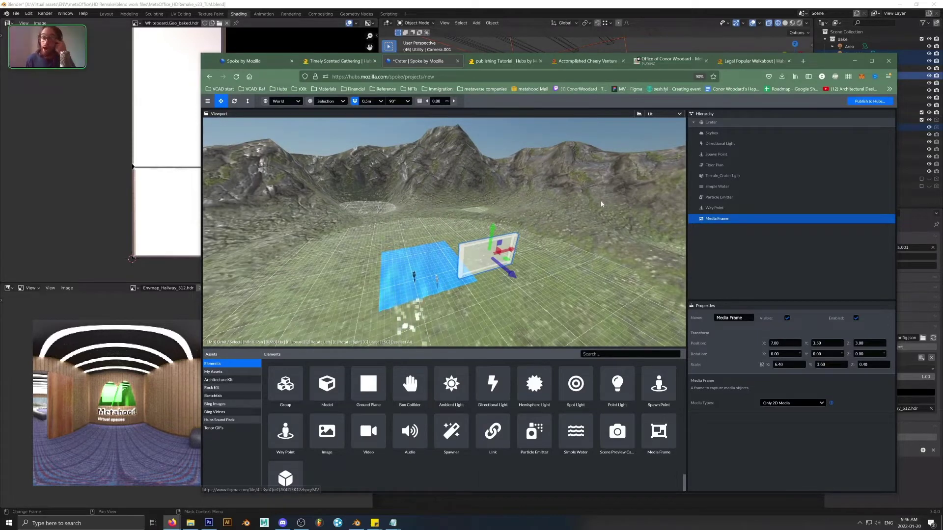
Step: Select the particle emitter in the Crater scene and focus closely on its drifting white particles
click(419, 320)
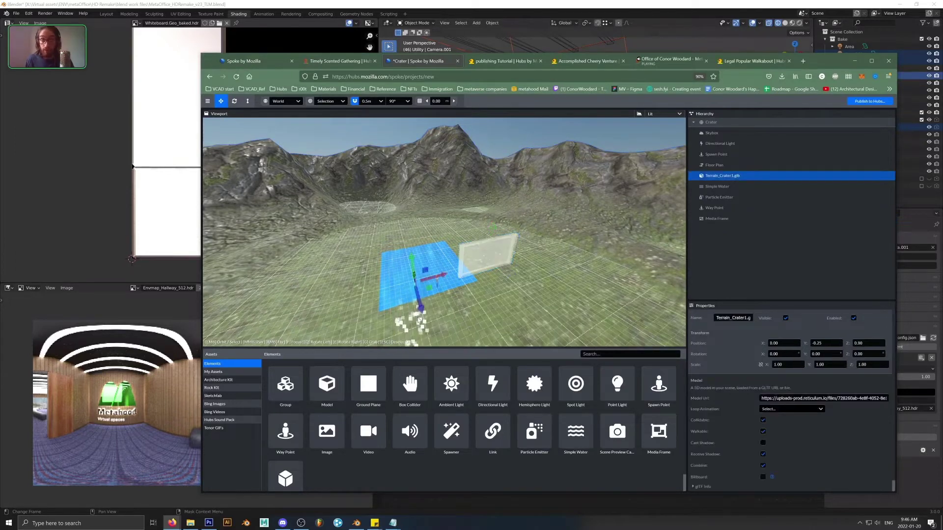
key(f)
scroll(442, 240, up, 10)
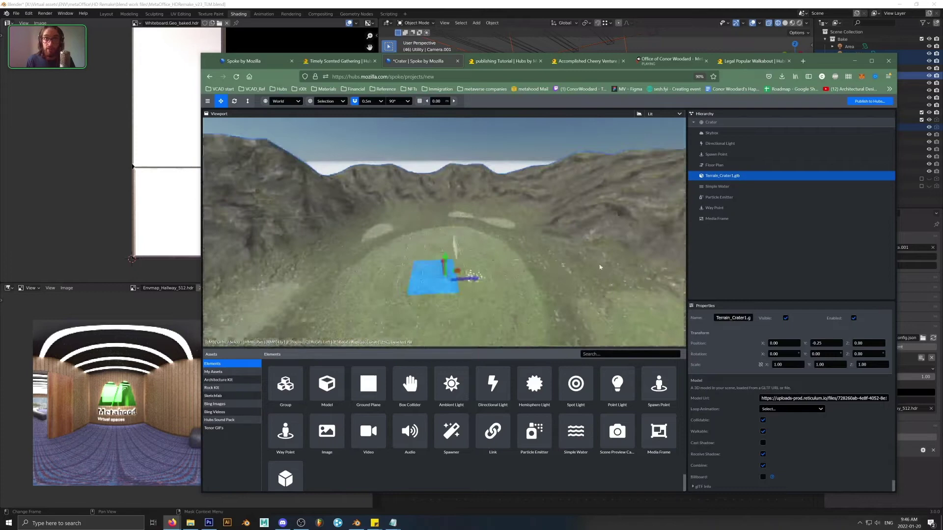
scroll(600, 268, up, 10)
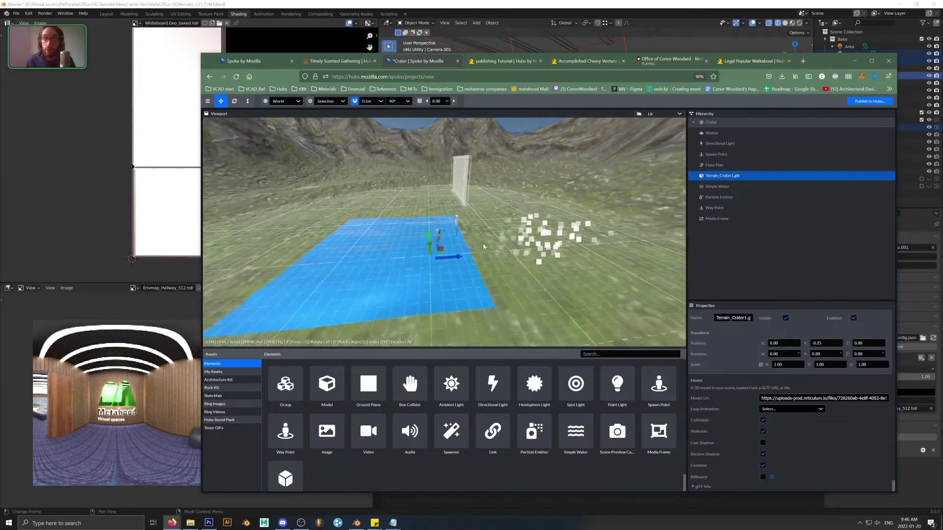
click(536, 238)
key(f)
scroll(539, 227, up, 5)
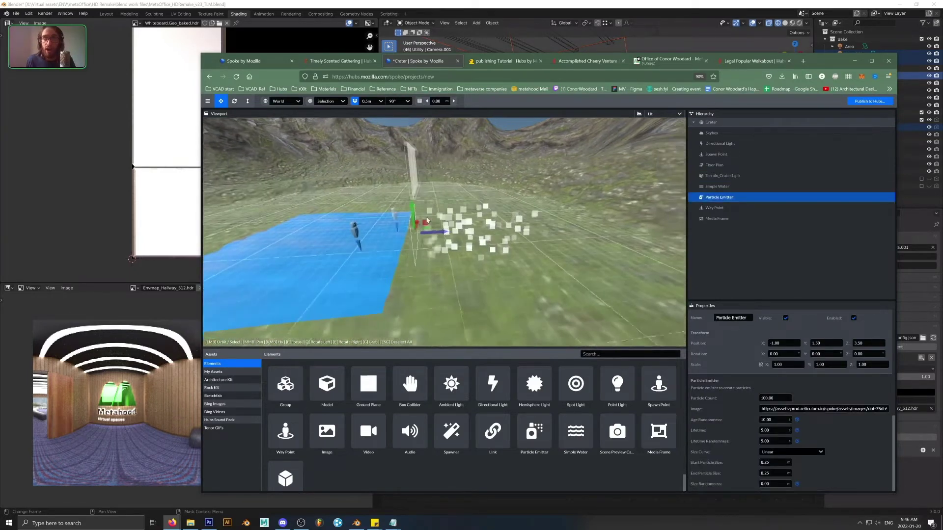
scroll(825, 430, down, 5)
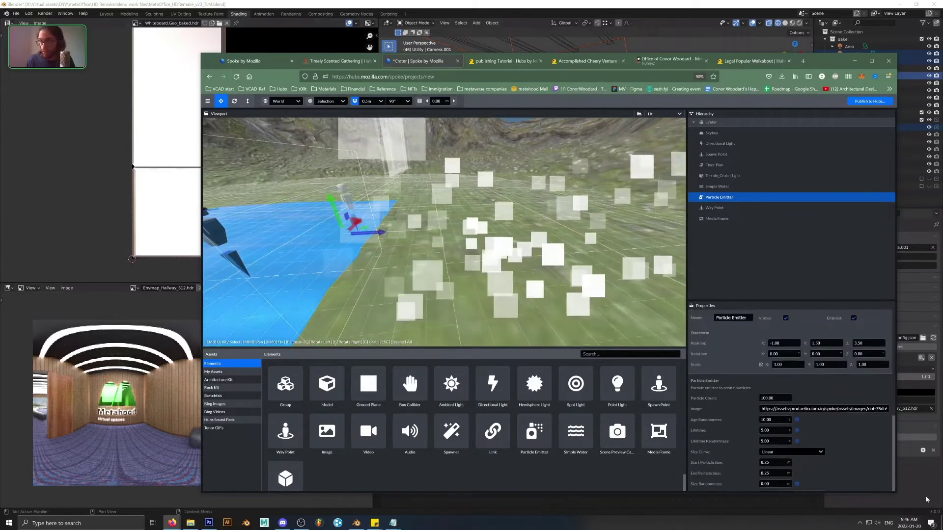
Step: Examine the particle emitter from the opposite side, review its size, color, opacity and velocity properties, and return to Blender
key(alt+Tab)
key(alt+Tab)
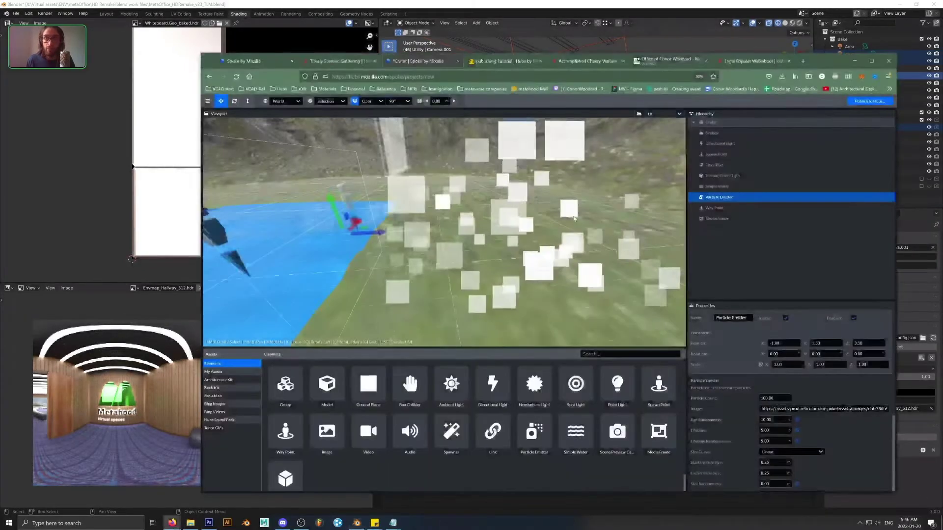
right_drag(443, 199, 507, 237)
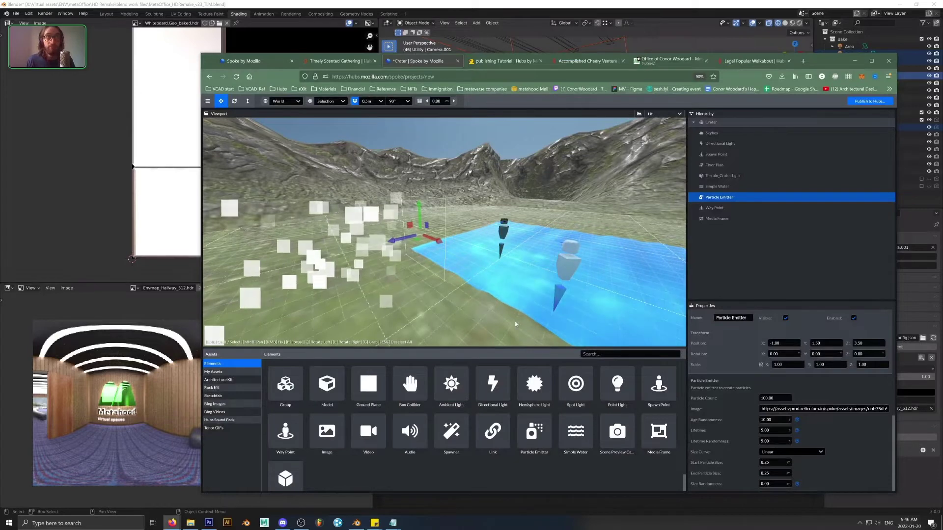
scroll(466, 275, down, 3)
scroll(775, 396, down, 2)
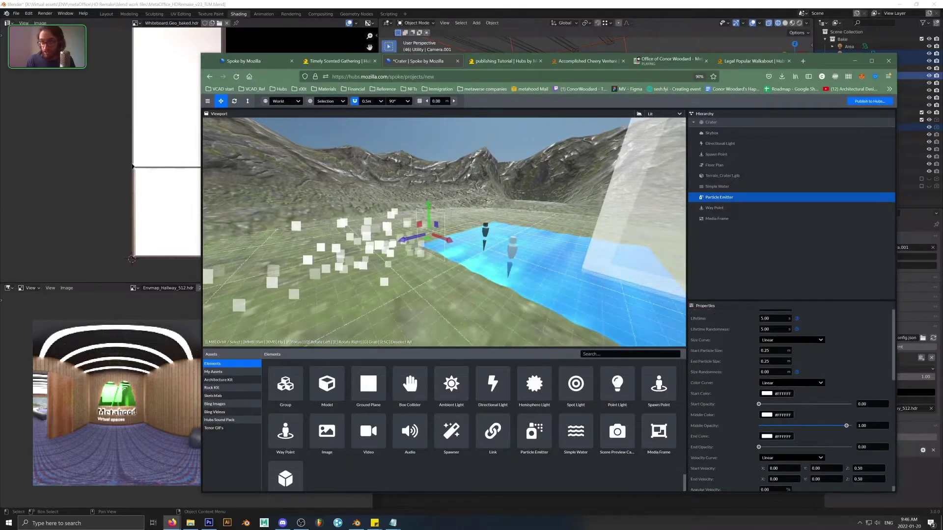
scroll(775, 396, down, 2)
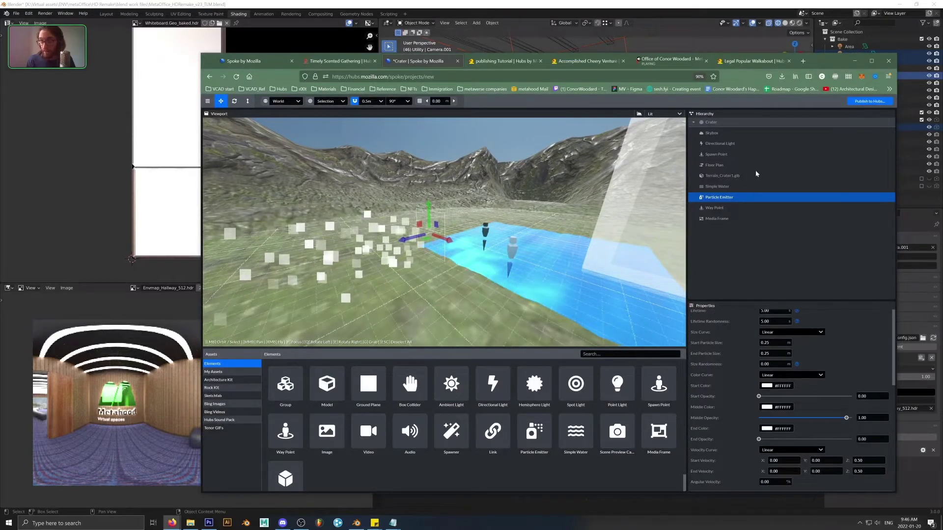
drag(819, 63, 681, 68)
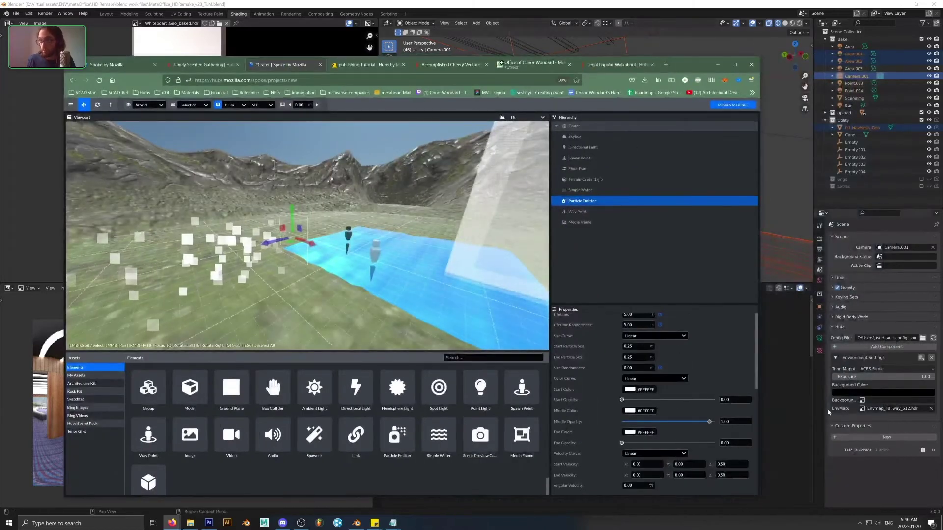
click(718, 64)
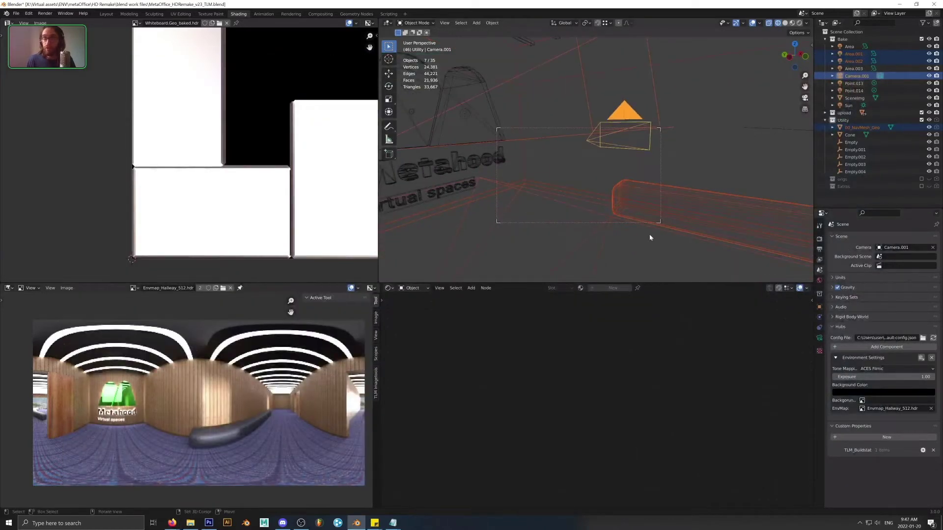
Step: Add an Arrows empty to the office scene
drag(662, 253, 688, 258)
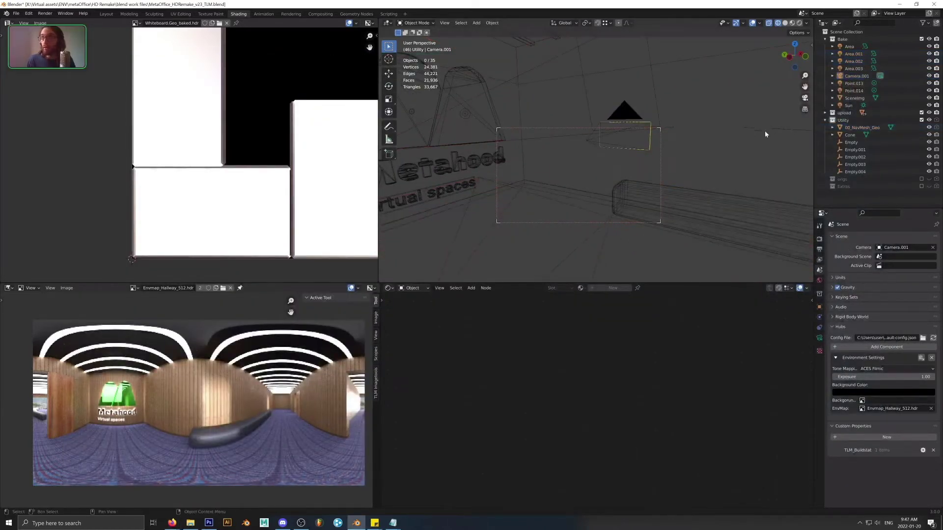
drag(651, 221, 660, 222)
click(460, 22)
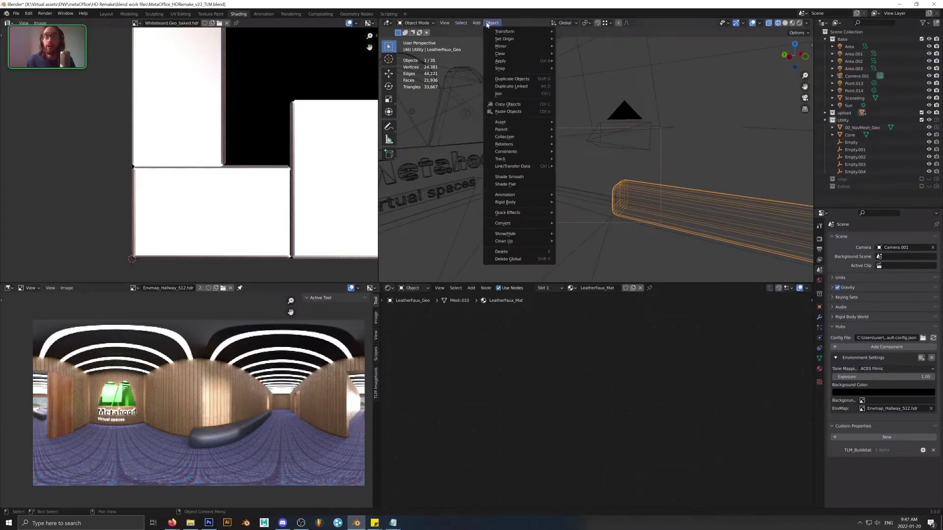
mouse_move(476, 22)
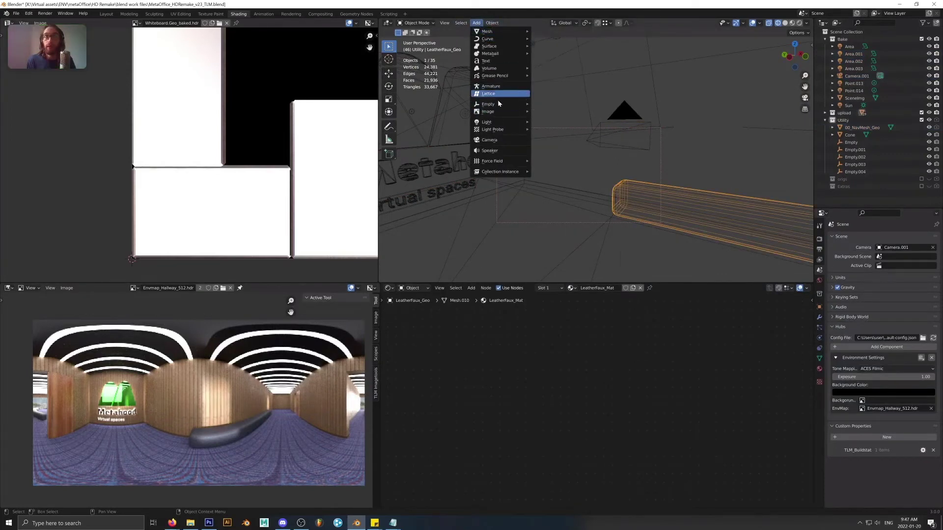
mouse_move(511, 106)
click(563, 113)
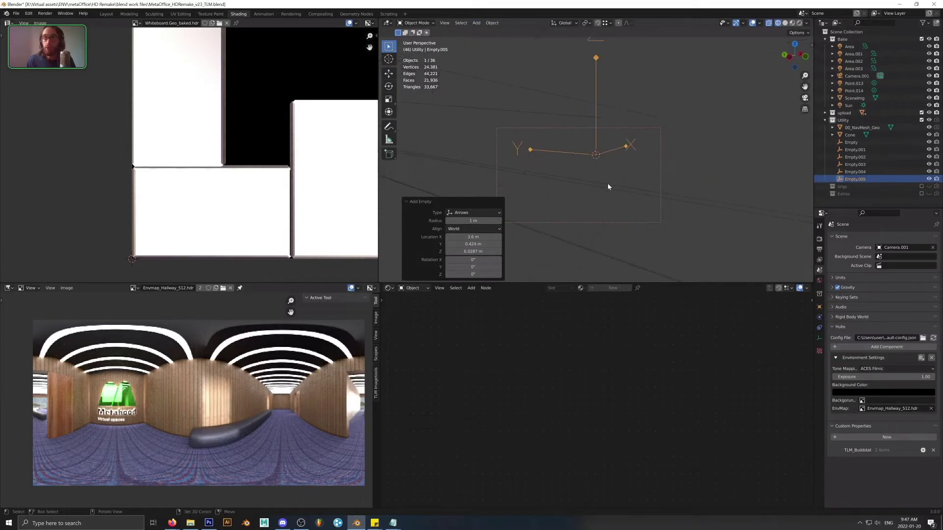
Step: Rotate the new empty -90° about the X axis and move it into place in the hallway
key(r)
key(x)
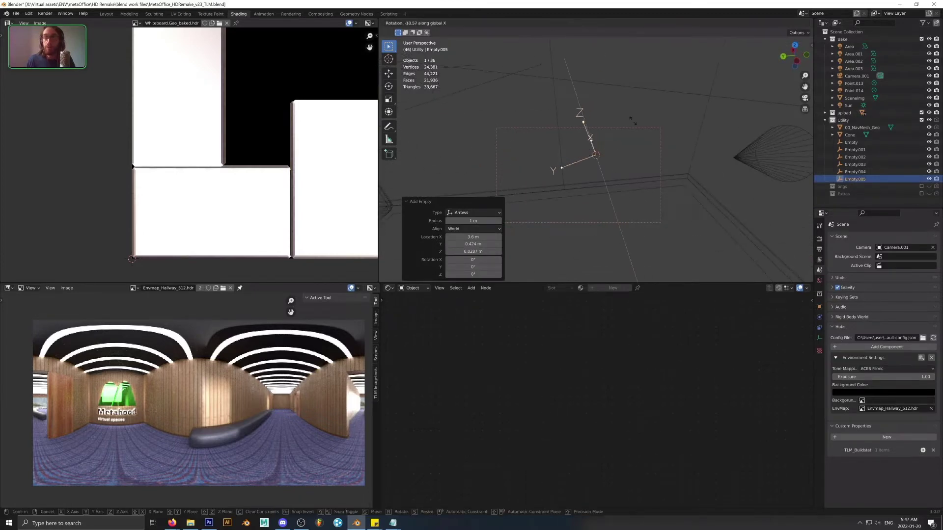
click(581, 121)
middle_drag(609, 194, 656, 93)
key(g)
click(749, 187)
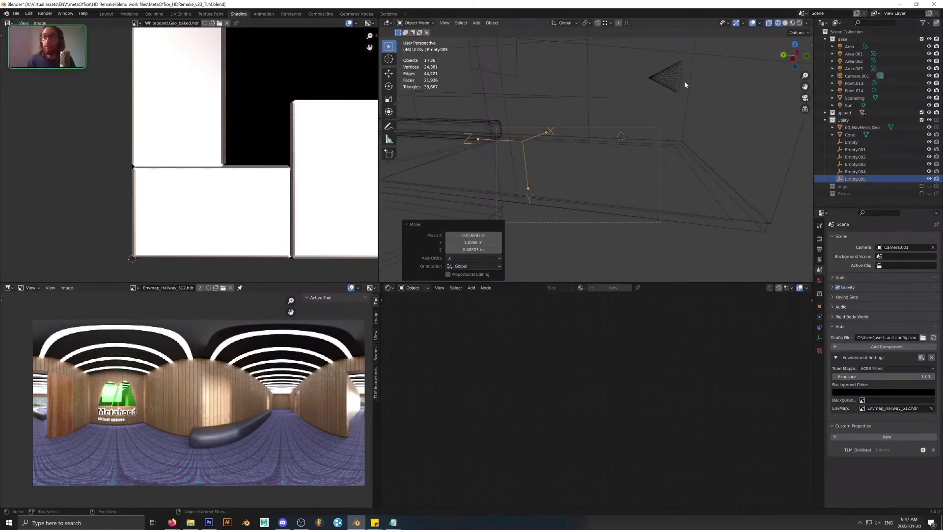
Step: Delete the cone object near the new empty
click(663, 82)
key(Delete)
middle_drag(525, 154, 575, 164)
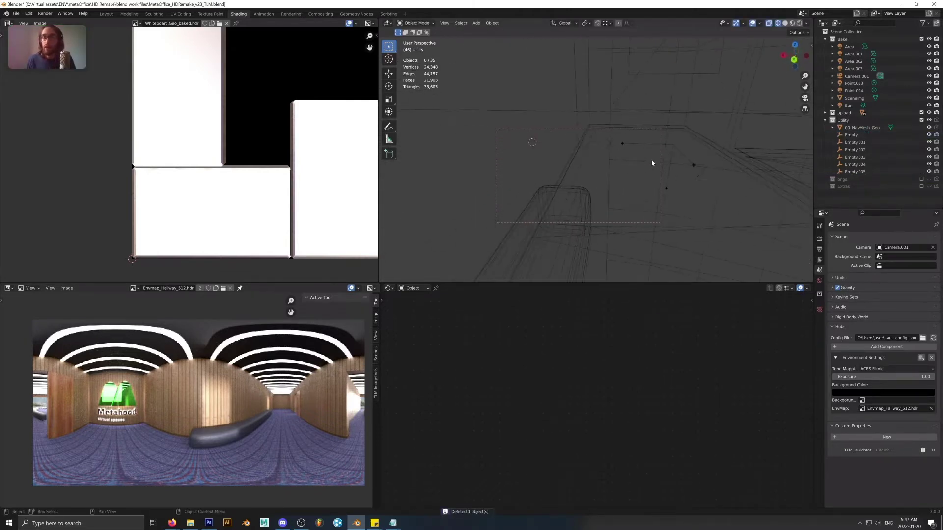
Step: Select the new arrows empty and add a Hubs Particle Emitter component to it
click(675, 147)
middle_drag(686, 150, 623, 169)
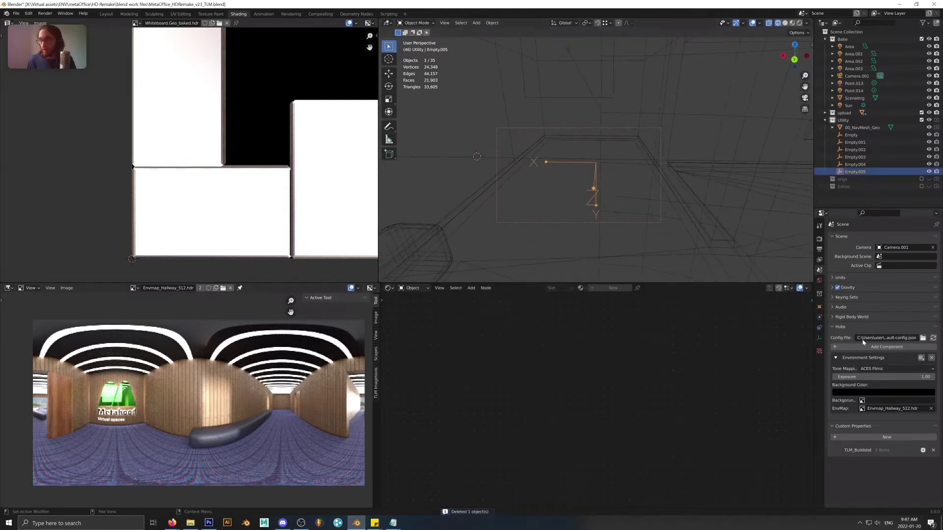
click(819, 308)
click(872, 425)
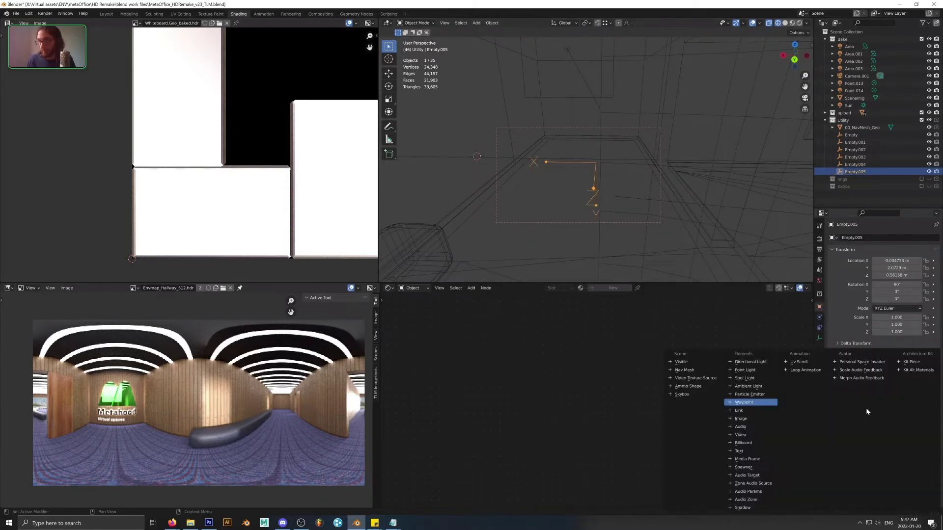
click(761, 394)
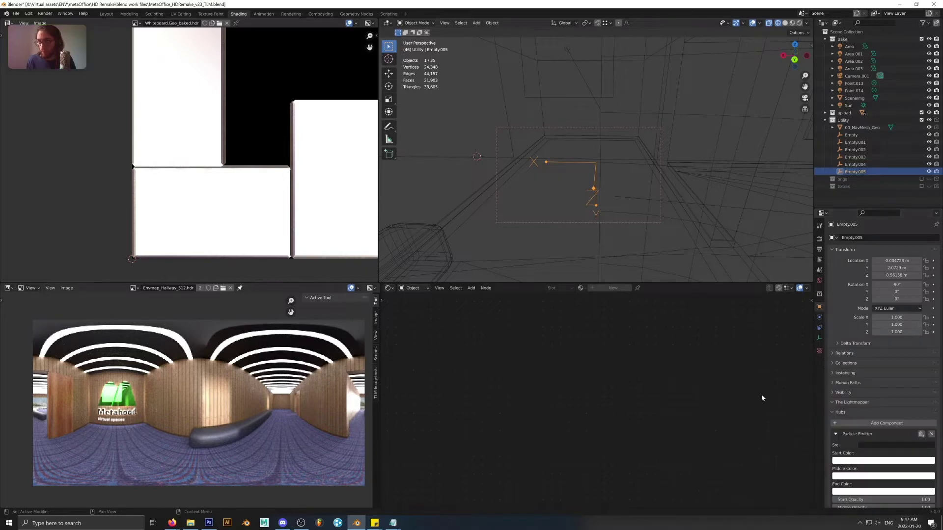
Step: Compare the Particle Emitter component's settings in Blender with the particle emitter properties in Spoke
scroll(880, 430, down, 15)
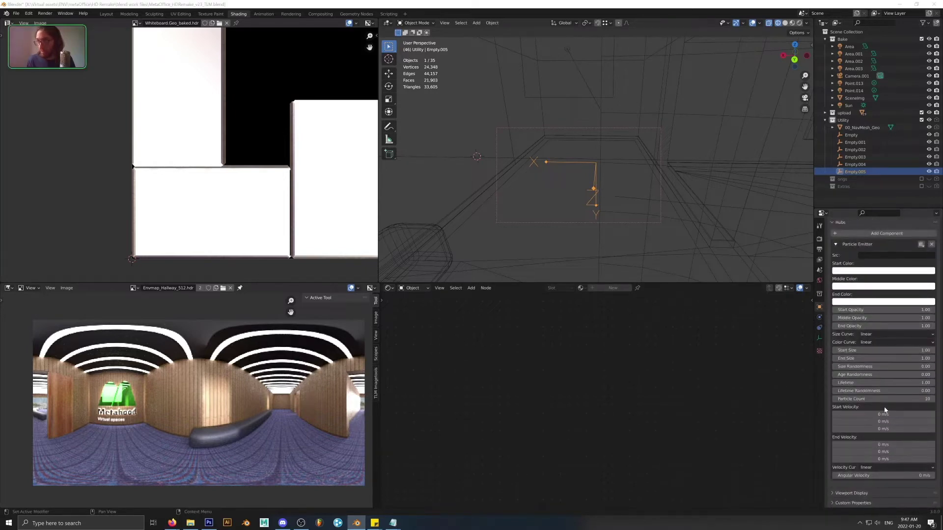
key(alt+Tab)
scroll(218, 256, up, 2)
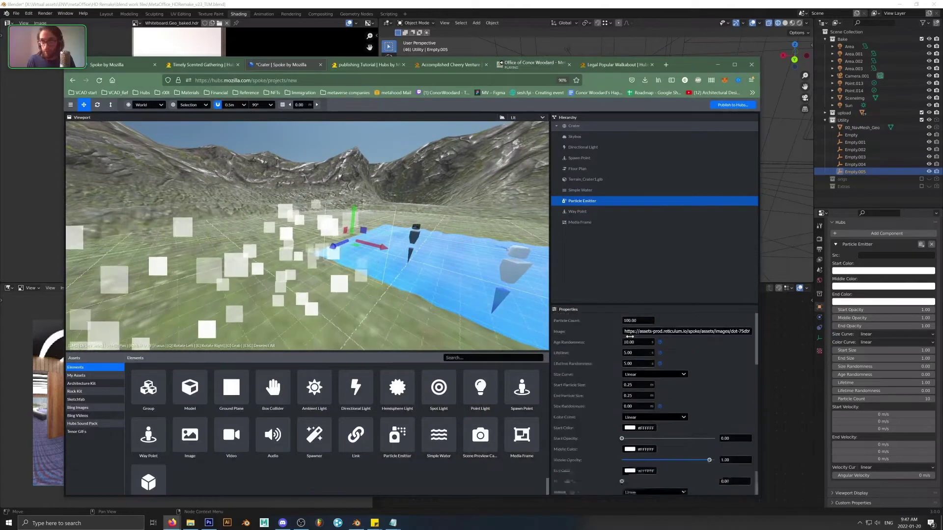
key(alt+Tab)
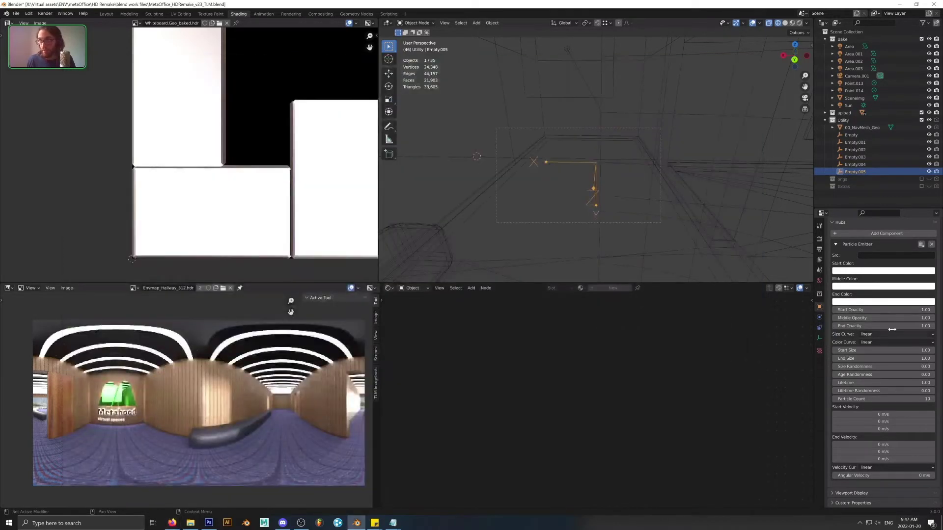
Step: Delete the empty that carries the Particle Emitter component
middle_drag(600, 209, 562, 197)
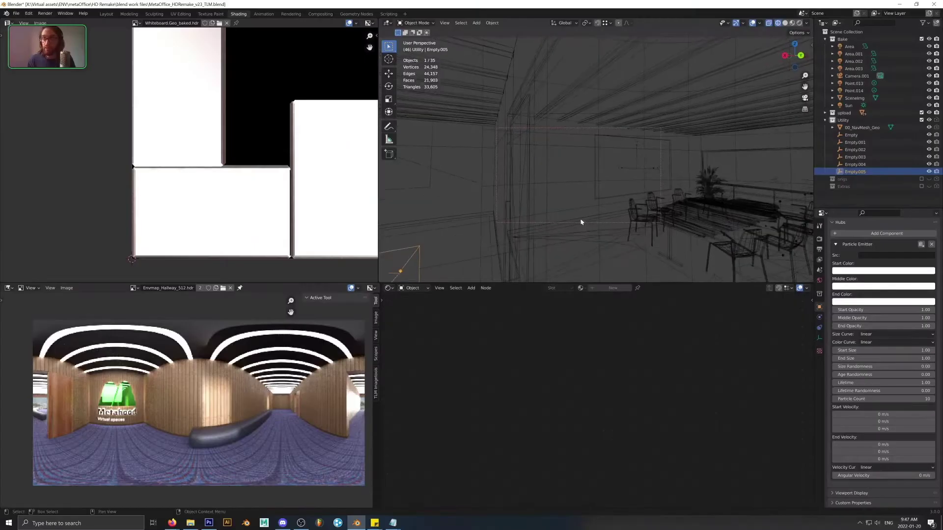
key(Delete)
Step: Select the empty at a meeting room chair to examine its Waypoint component settings
middle_drag(659, 243, 631, 201)
click(572, 176)
middle_drag(572, 177, 633, 199)
click(641, 196)
shift+click(591, 176)
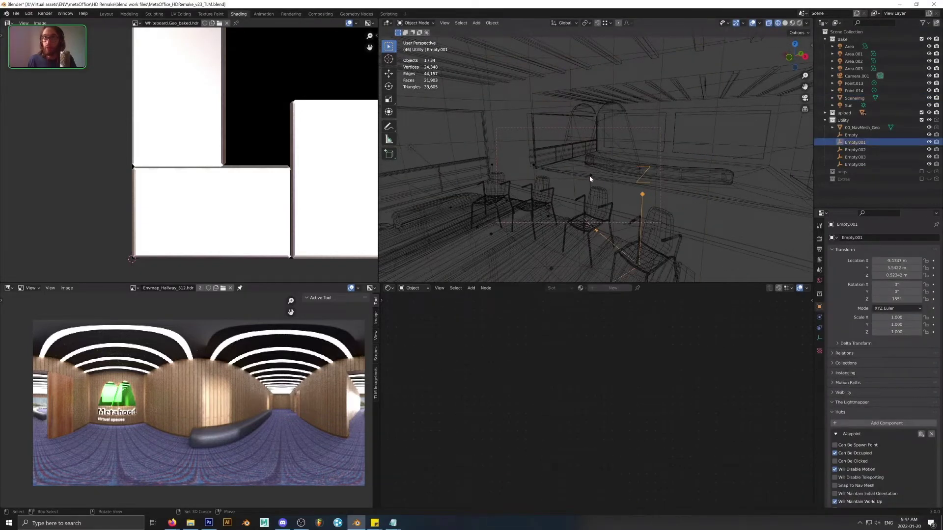
Step: Duplicate the four waypoint empties along one side of the meeting table and rotate the copies about -176° around Z
shift+click(491, 234)
shift+click(491, 164)
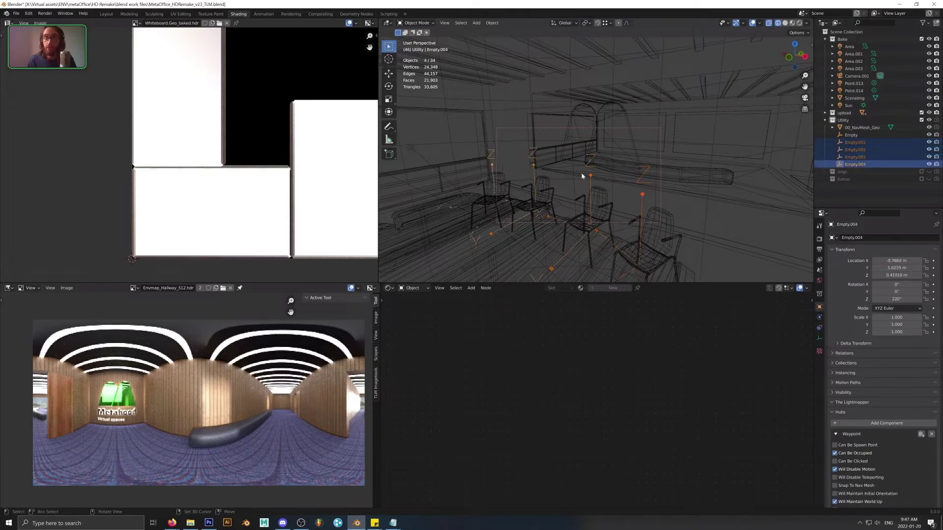
middle_drag(492, 164, 579, 192)
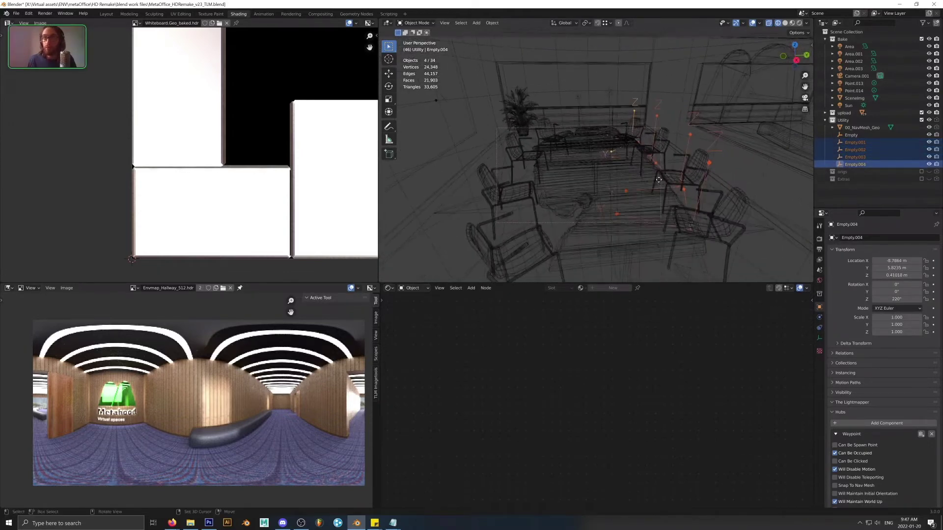
key(shift+d)
key(x)
key(r)
key(z)
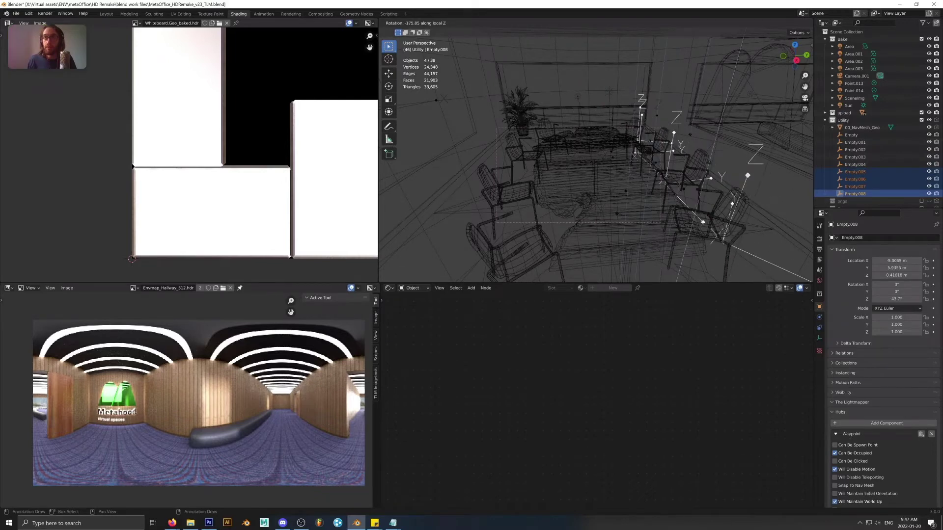
click(607, 148)
Step: Move the four duplicated waypoint empties across the table onto the opposite row of chairs
key(g)
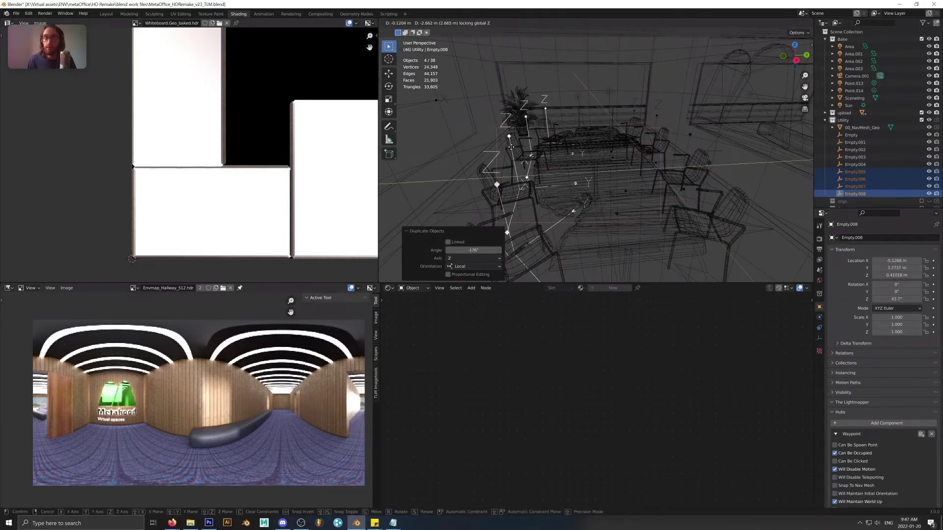
click(628, 209)
middle_drag(628, 209, 592, 195)
key(g)
click(612, 197)
ctrl+drag(559, 233, 624, 206)
shift+middle_drag(629, 226, 632, 256)
key(g)
right_click(592, 229)
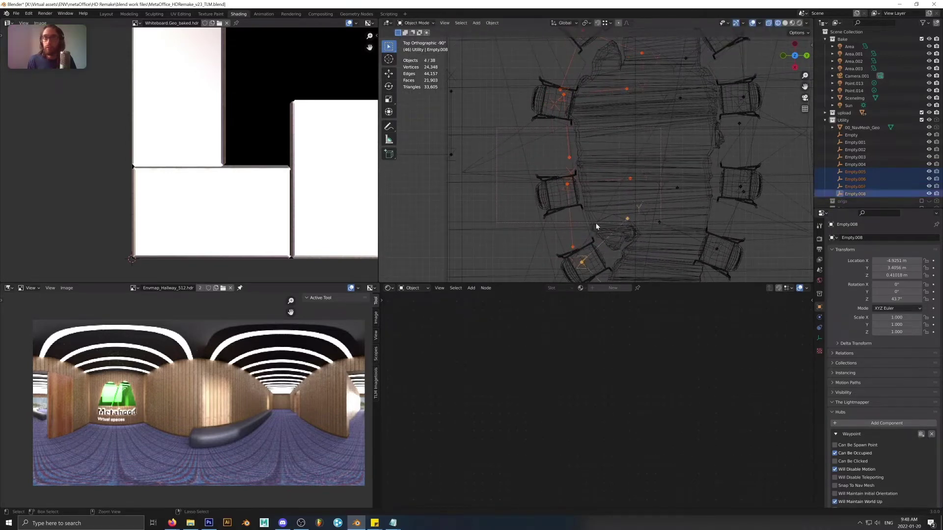
Step: Refine the duplicated empties' positions from above so that each one sits centred on its own chair seat
ctrl+drag(596, 224, 617, 241)
key(g)
click(609, 197)
ctrl+drag(608, 170, 626, 218)
shift+middle_drag(621, 172, 622, 238)
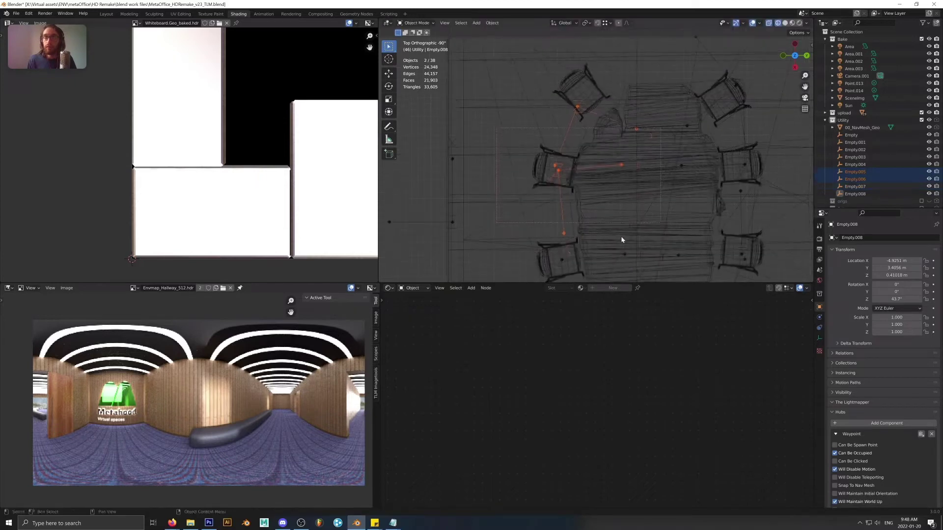
key(g)
click(621, 226)
ctrl+drag(602, 147, 596, 185)
key(g)
click(604, 168)
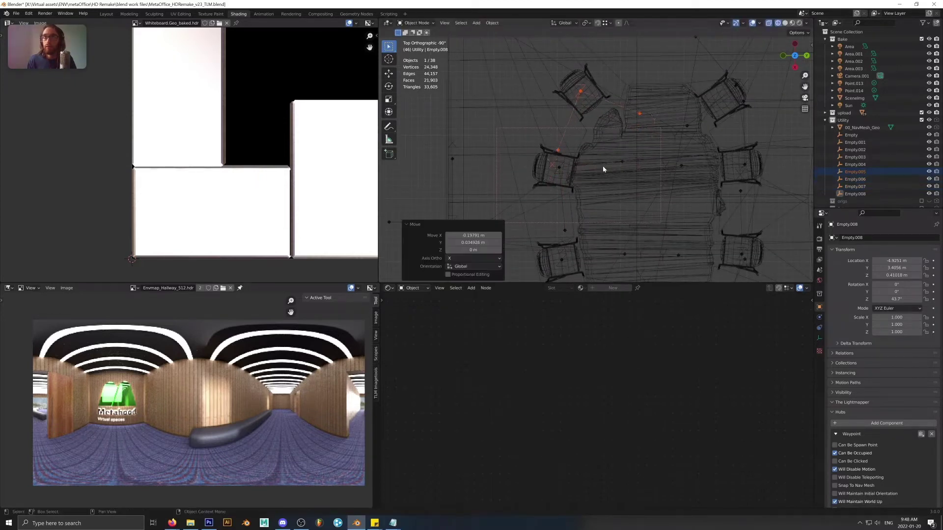
Step: Rotate the duplicated empty at the first end chair by 22.1° and the one at the neighbouring chair by 7.83°
key(r)
click(549, 163)
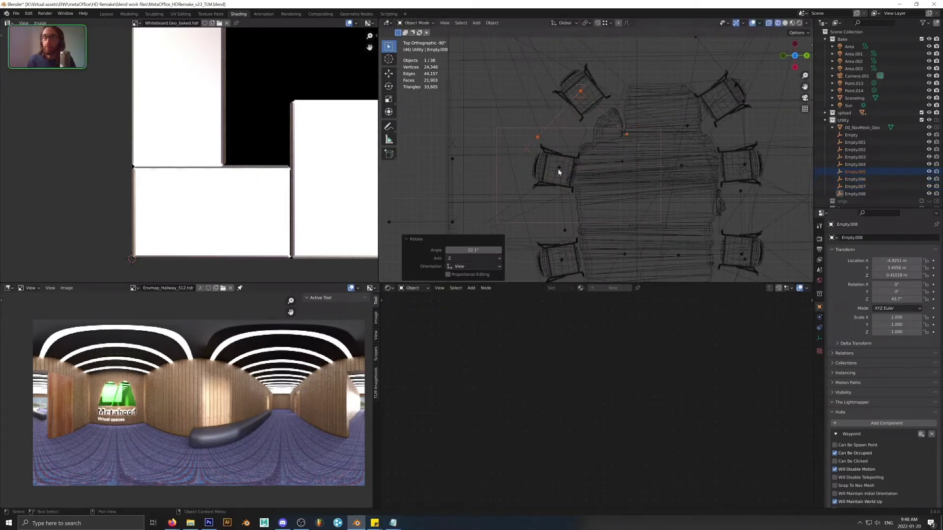
click(743, 166)
click(715, 171)
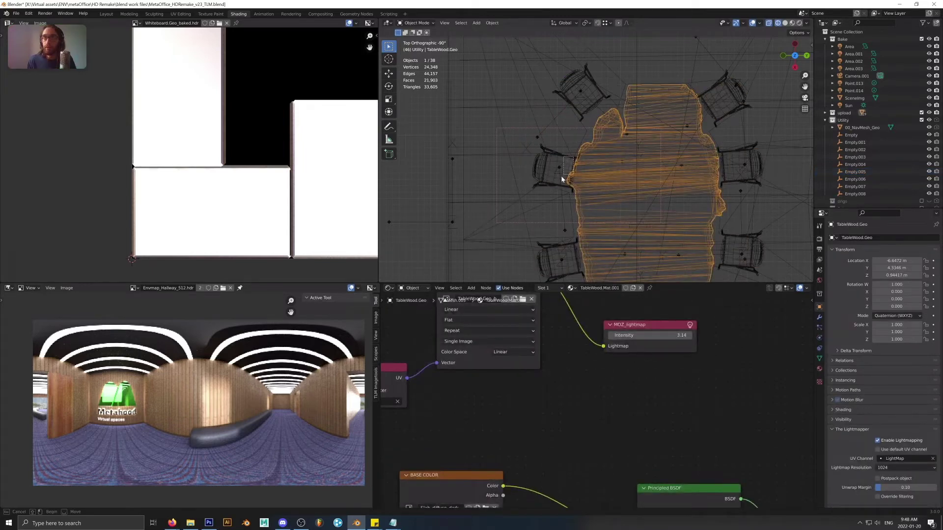
drag(562, 180, 559, 181)
ctrl+drag(598, 139, 609, 150)
ctrl+drag(547, 147, 538, 158)
key(r)
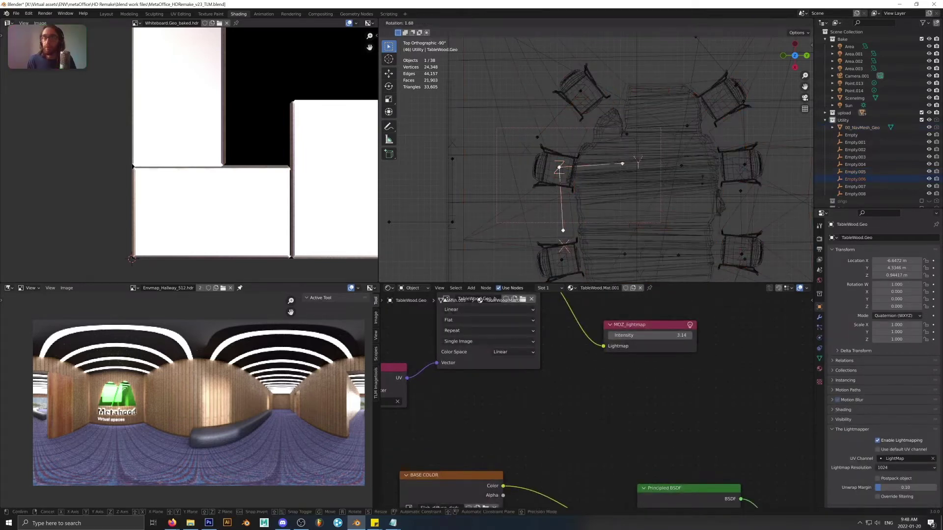
click(563, 208)
Step: Rotate the duplicated empty at the third chair by -3.14° and the one at the last angled chair by 13°
shift+scroll(563, 208, down, 5)
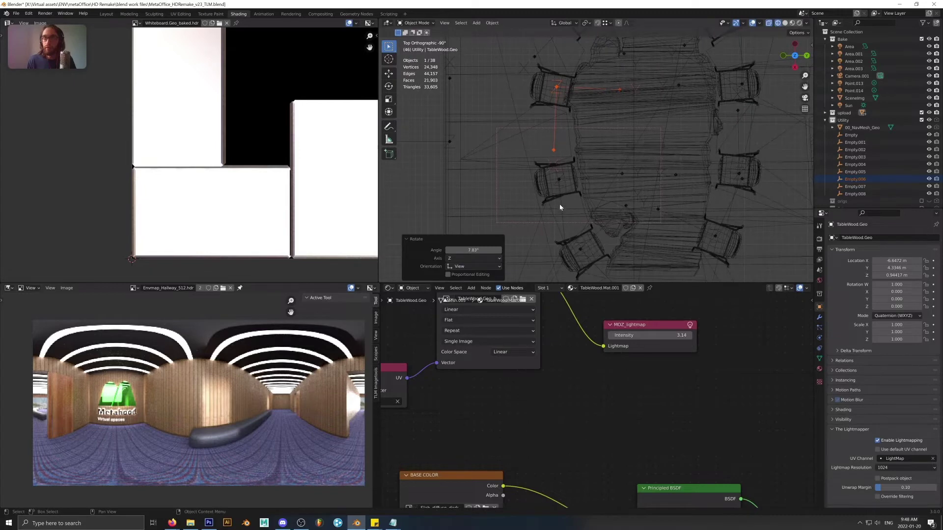
click(559, 180)
key(r)
click(597, 216)
shift+scroll(596, 218, down, 3)
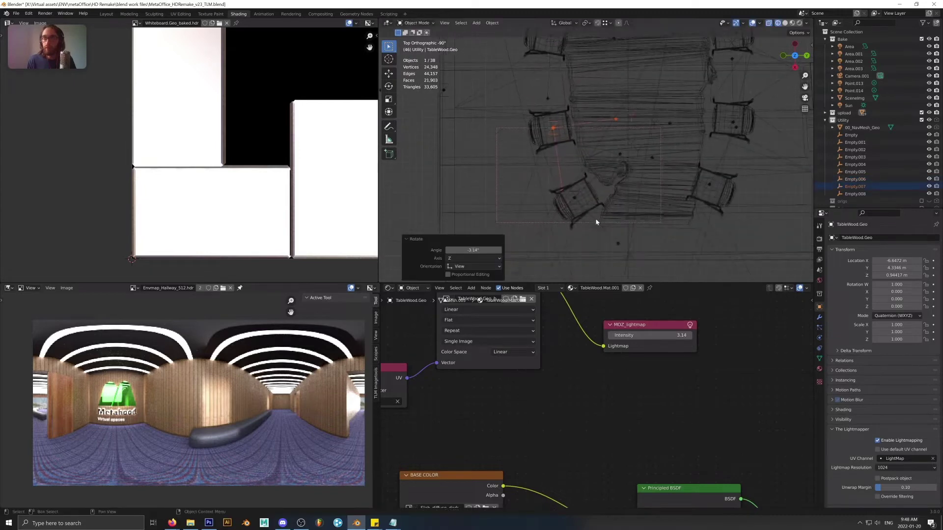
click(574, 198)
key(r)
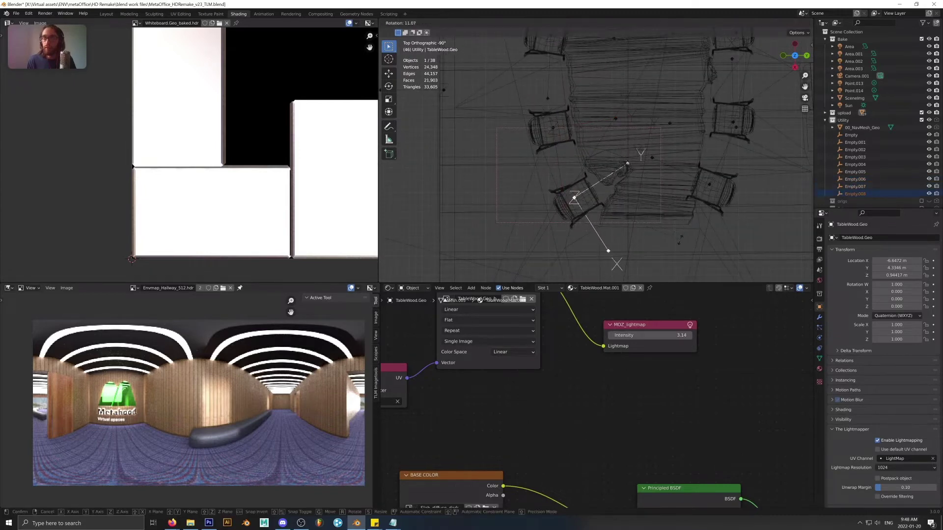
click(679, 246)
Step: Compare the Hubs Waypoint component settings of an original chair empty with those of a duplicated empty across the table
middle_drag(679, 246, 655, 128)
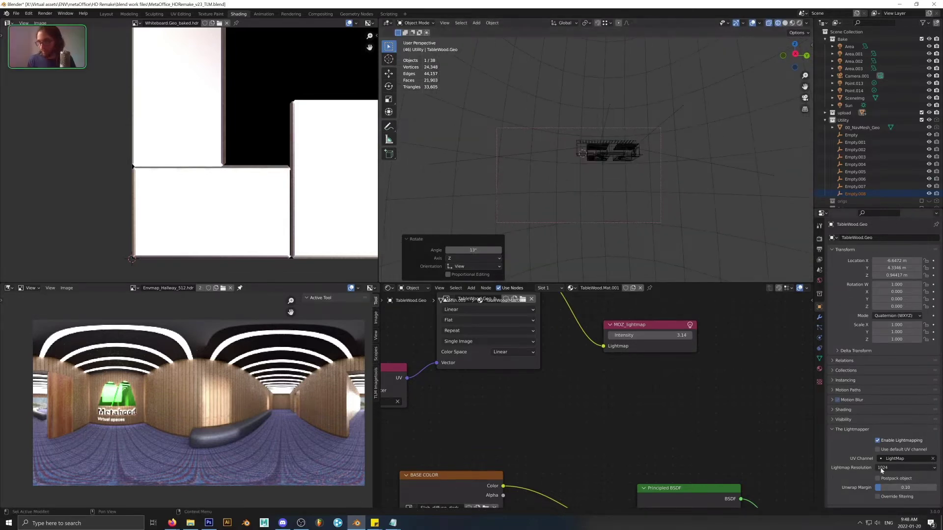
scroll(670, 212, up, 6)
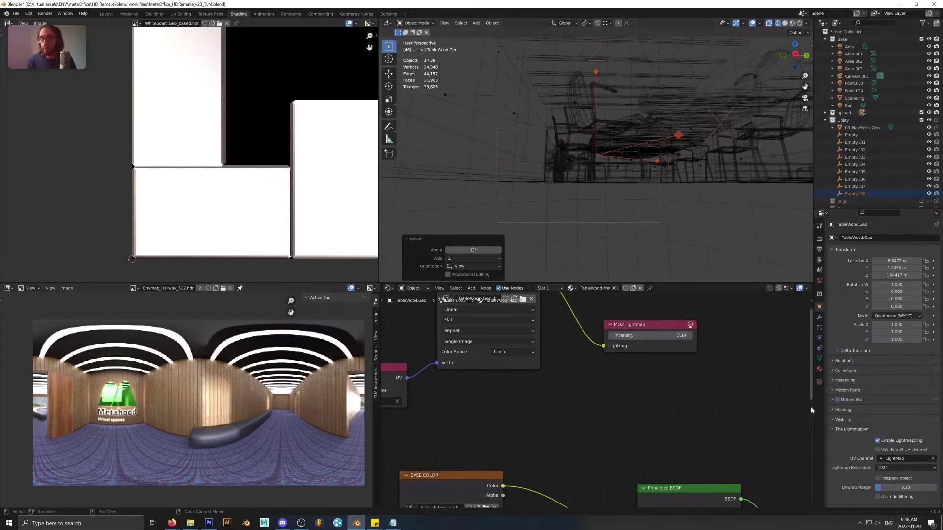
click(819, 359)
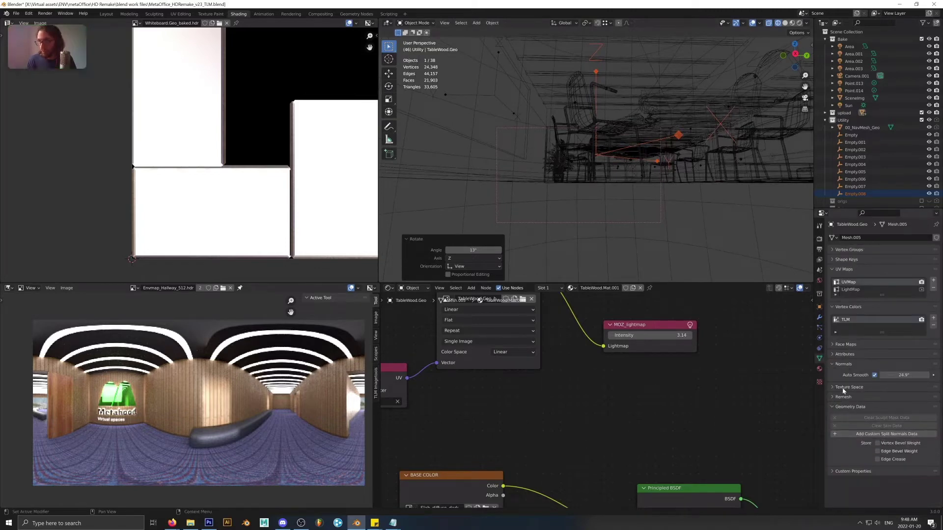
click(819, 307)
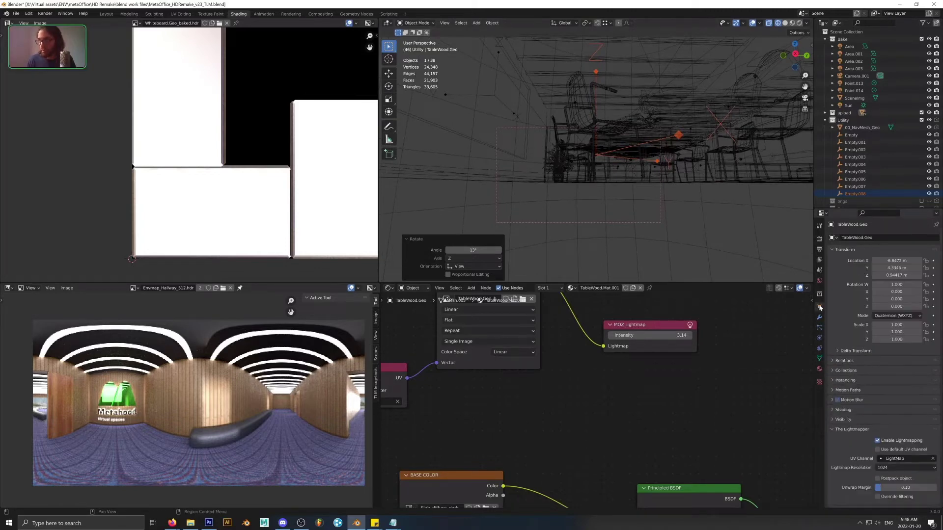
click(843, 430)
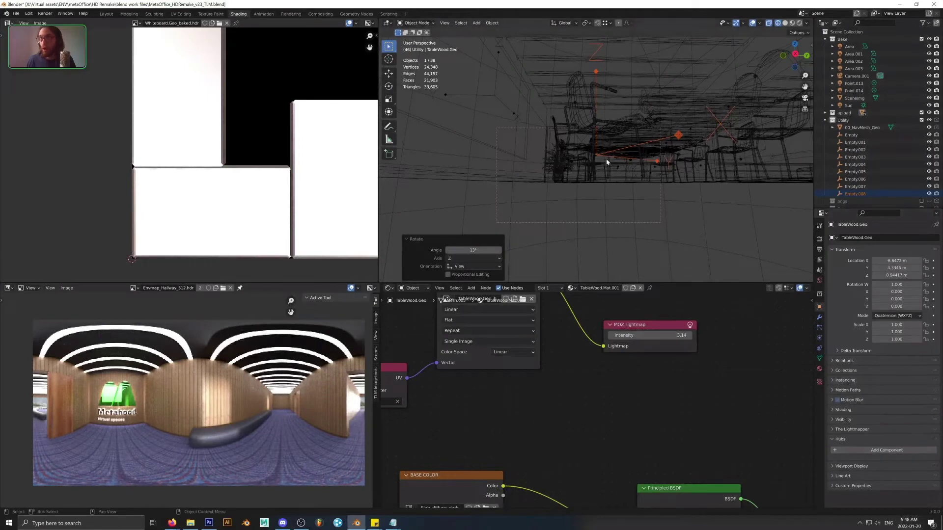
middle_drag(607, 162, 645, 210)
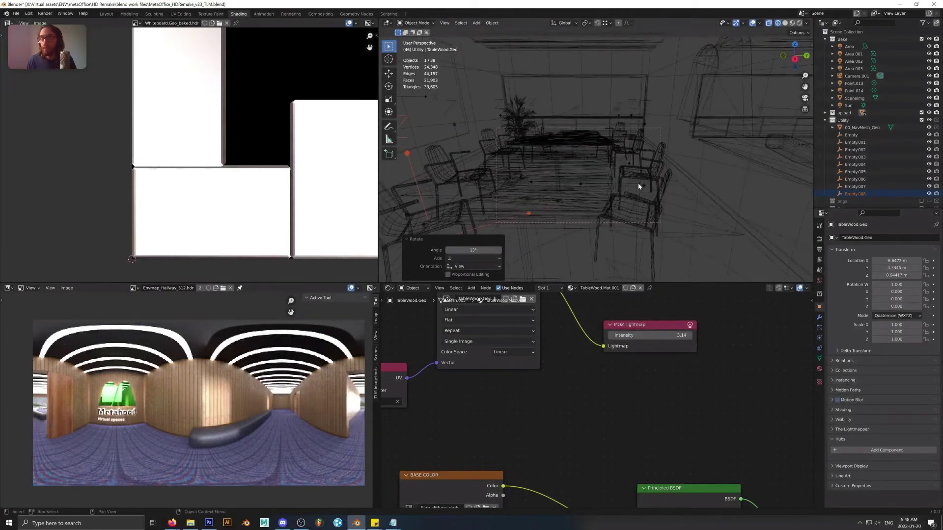
click(643, 188)
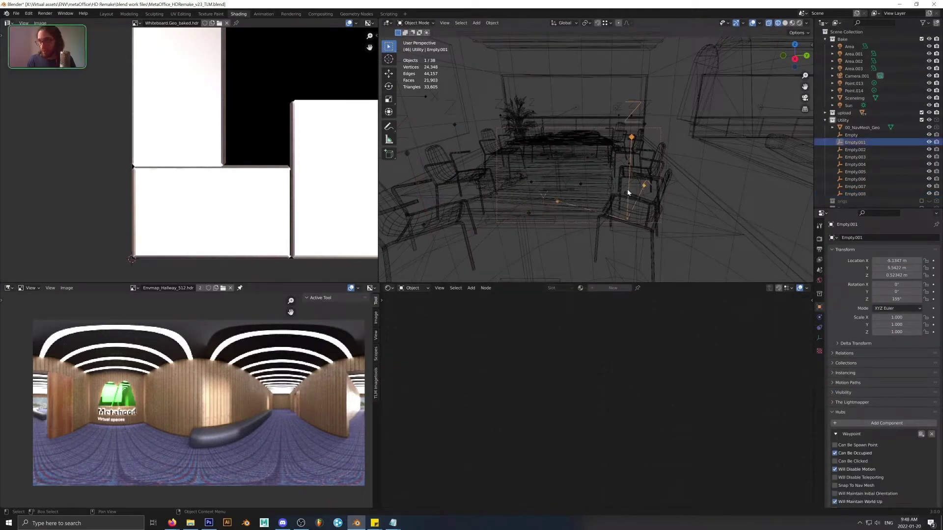
middle_drag(437, 206, 540, 237)
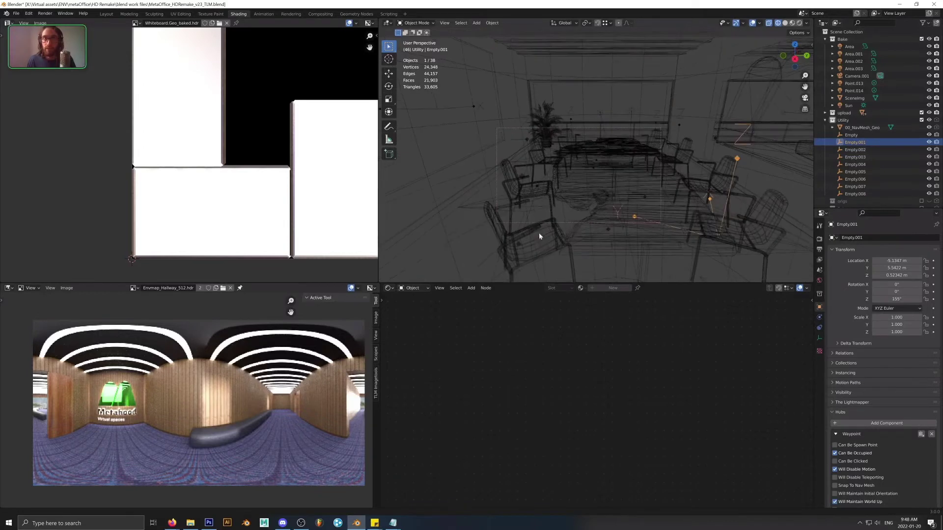
click(521, 181)
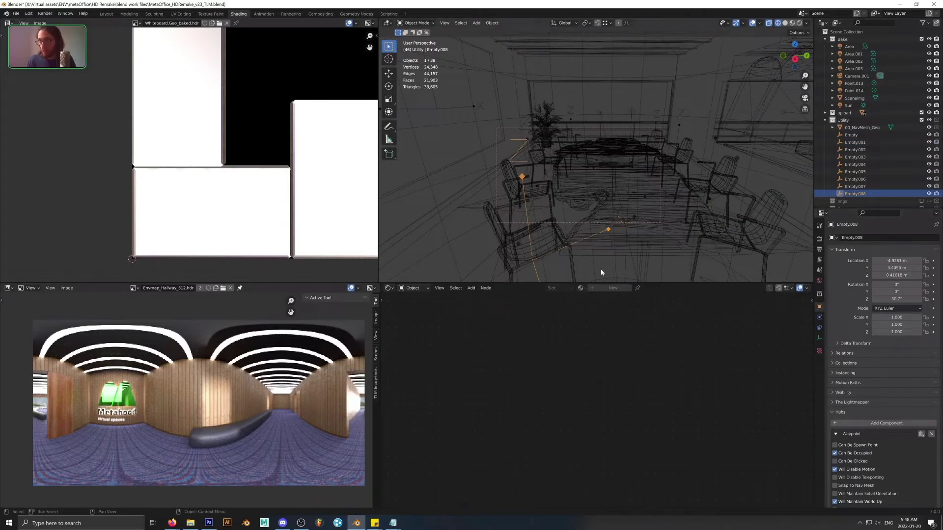
middle_drag(601, 272, 633, 261)
scroll(882, 470, down, 3)
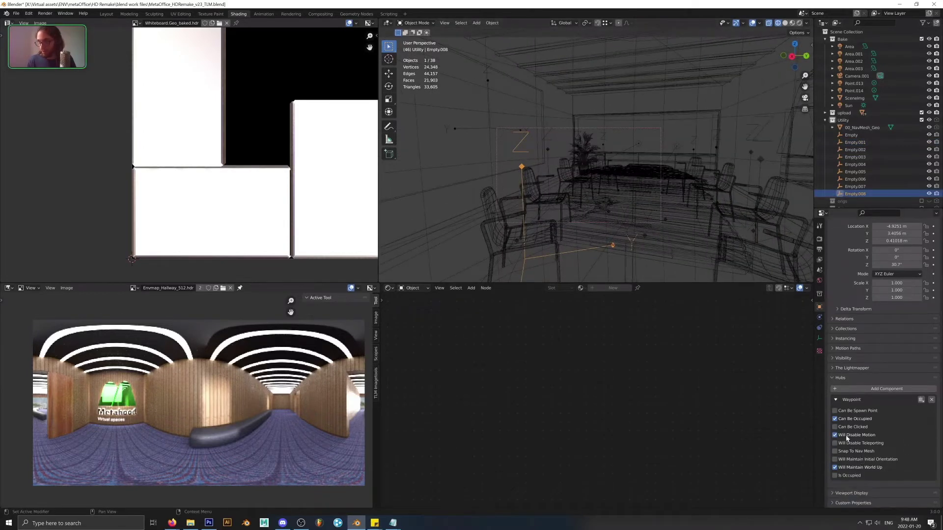
Step: Select all scene objects and export them as the glTF Binary file MetaOffice_HDRemake_v23_TLM_publishingTutorial 2.glb
scroll(615, 197, down, 10)
middle_drag(617, 209, 446, 231)
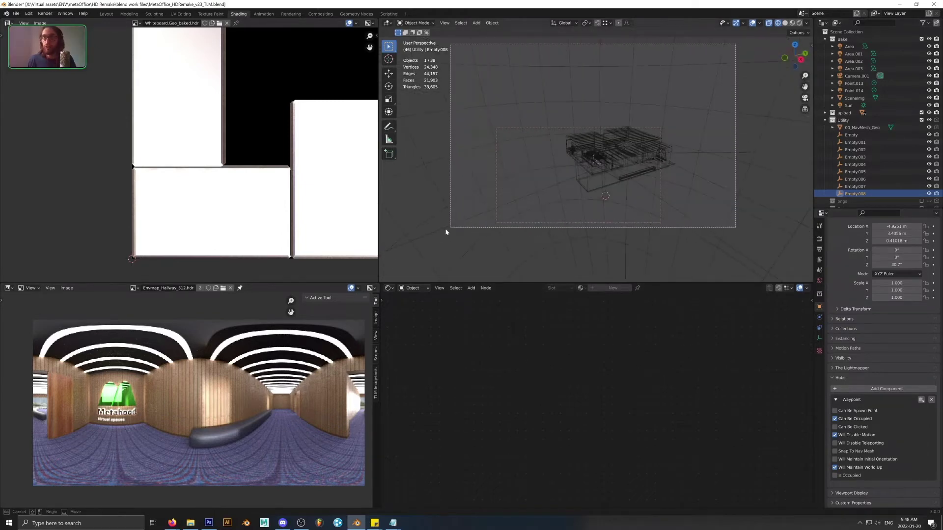
key(a)
middle_drag(594, 229, 599, 193)
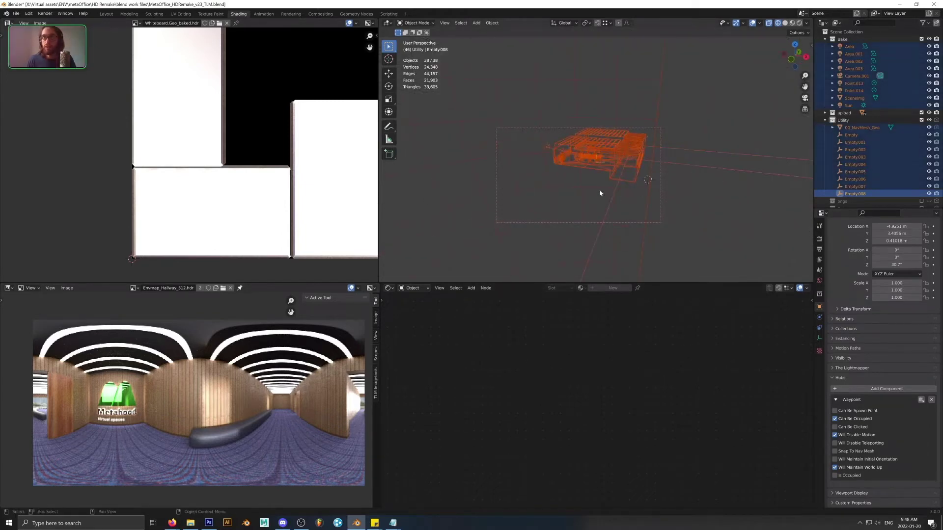
click(16, 14)
mouse_move(59, 119)
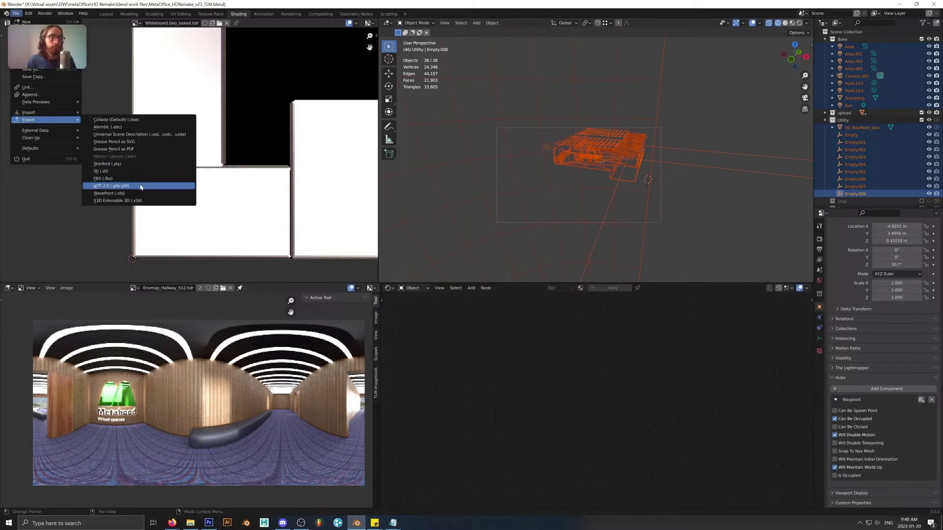
click(141, 186)
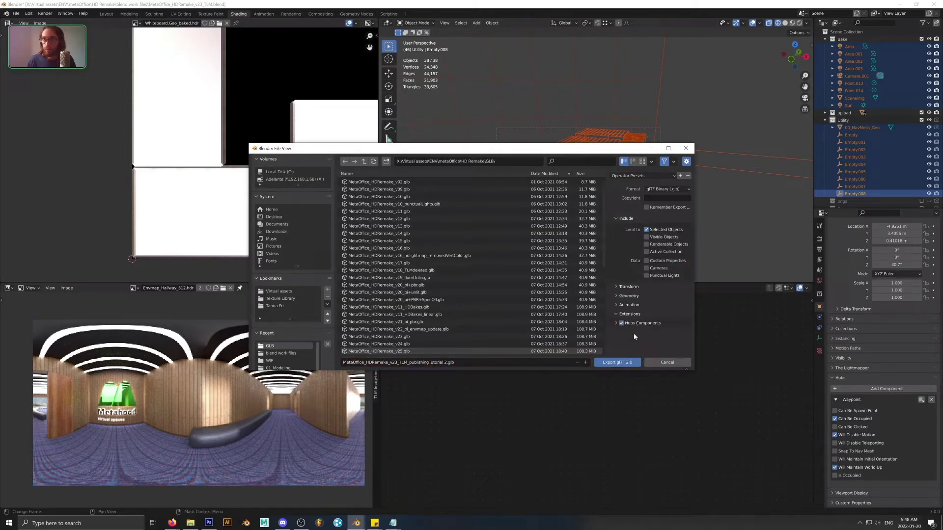
click(617, 361)
Step: Switch to Spoke's Update Blender Scene page in Firefox and start replacing the scene model file of Publishing Tutorial Project
key(alt+Tab)
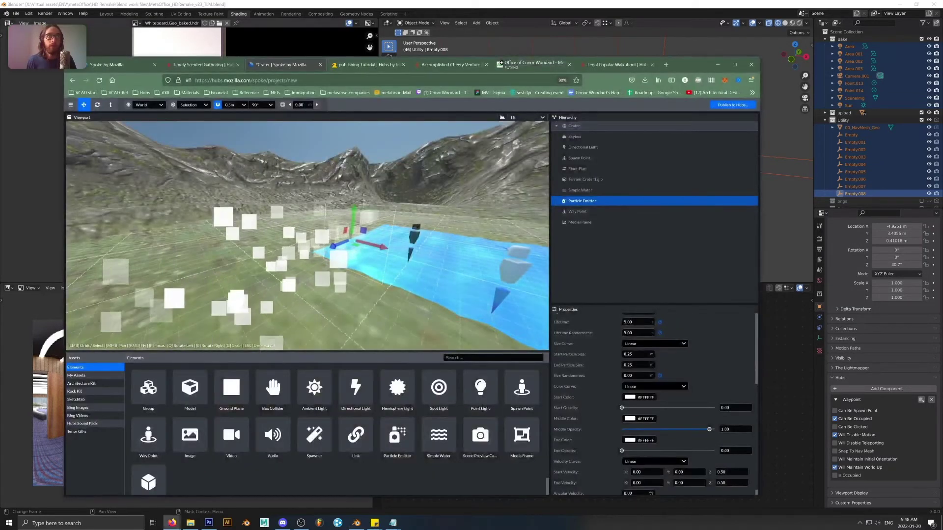
click(203, 64)
key(ctrl+shift+Tab)
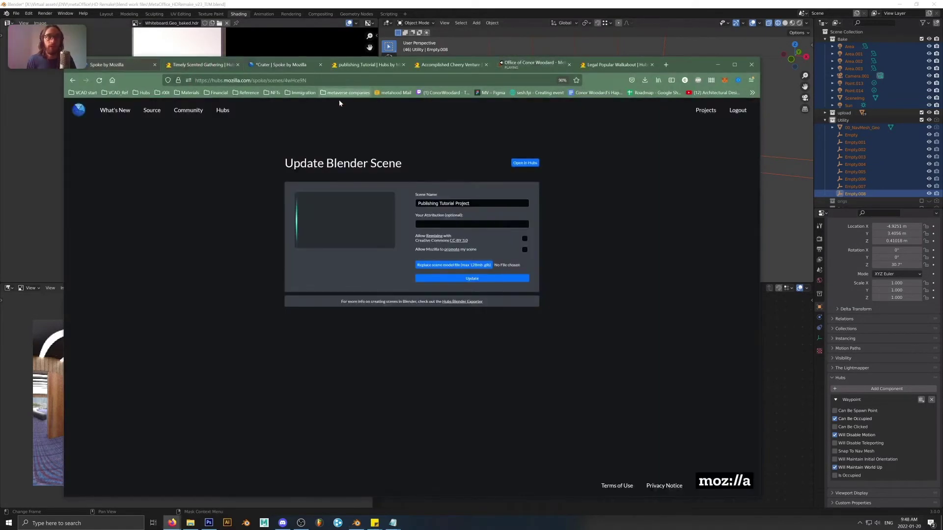
click(469, 266)
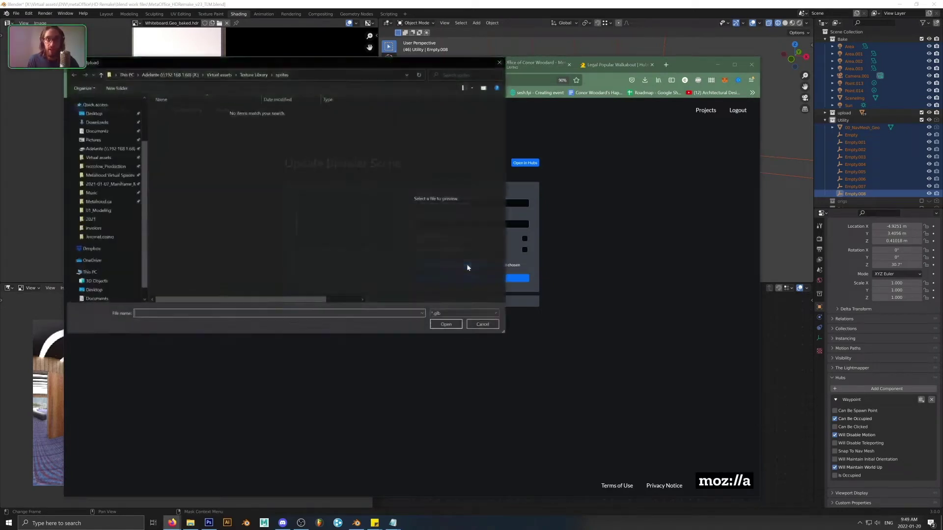
Step: Choose MetaOffice_HDRemake_v23_TLM_publishingTutorial 2.glb from the ENV\metaOffice\HD Remake\GLB folder as the replacement scene model
click(213, 77)
click(185, 159)
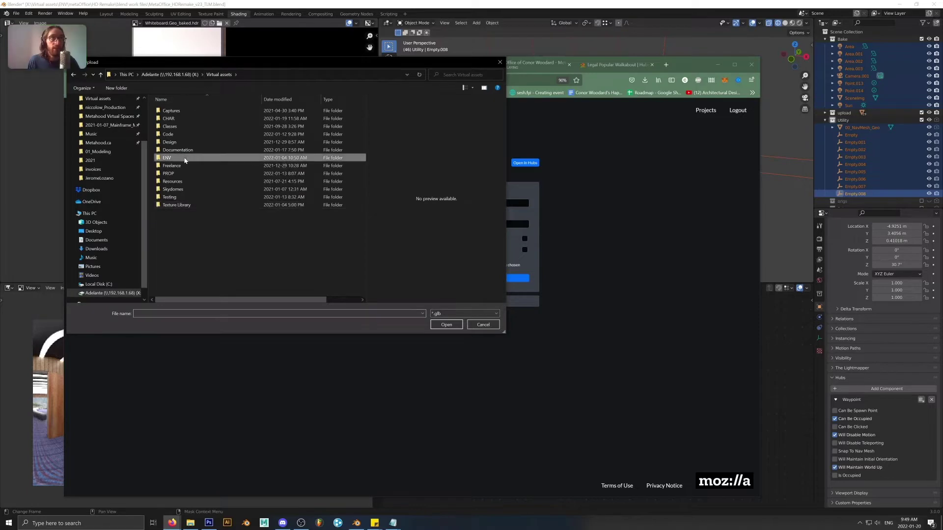
double_click(184, 159)
double_click(186, 197)
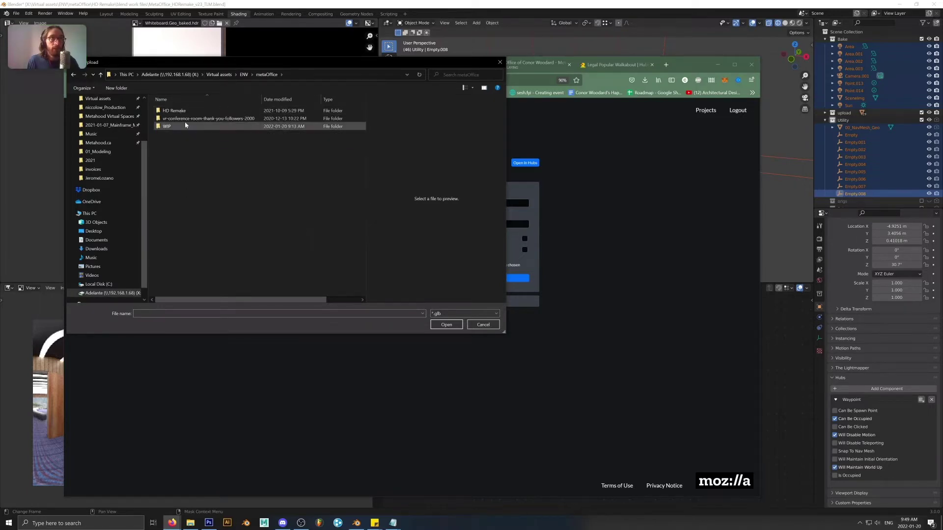
double_click(176, 118)
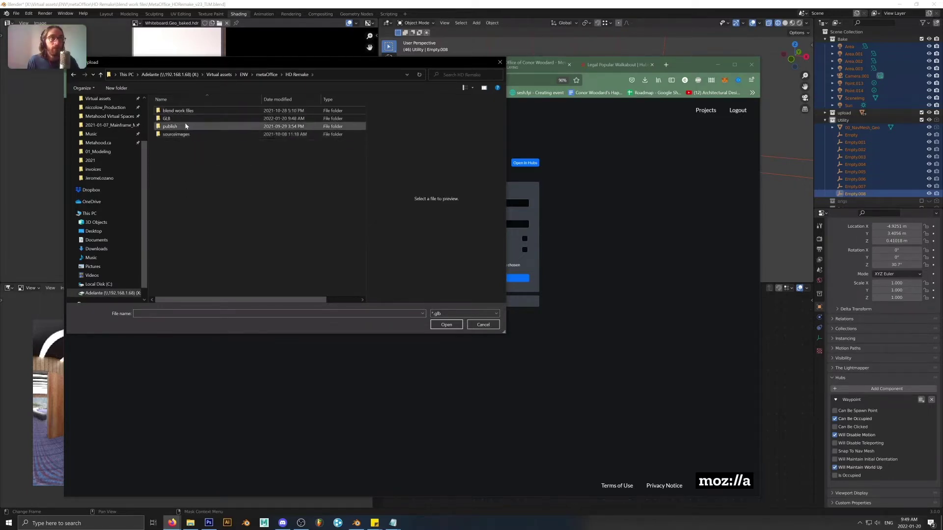
double_click(182, 119)
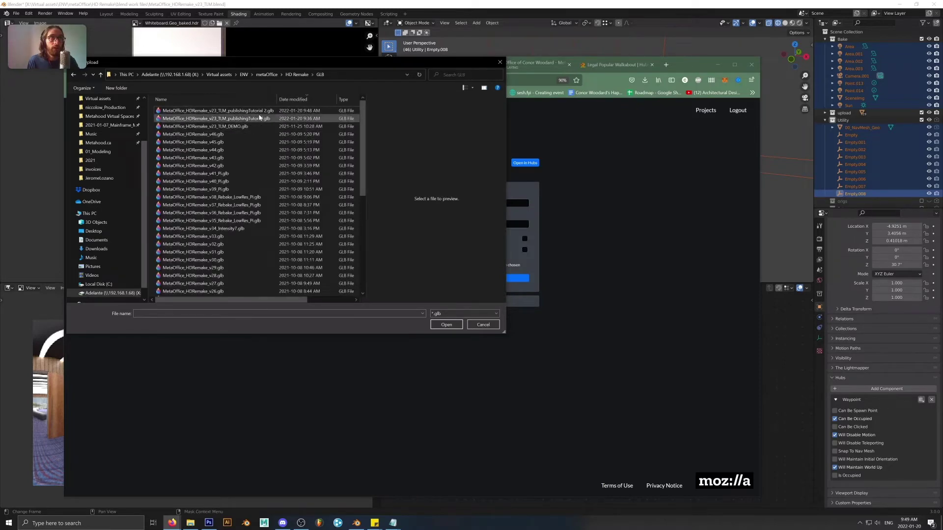
click(250, 111)
click(442, 327)
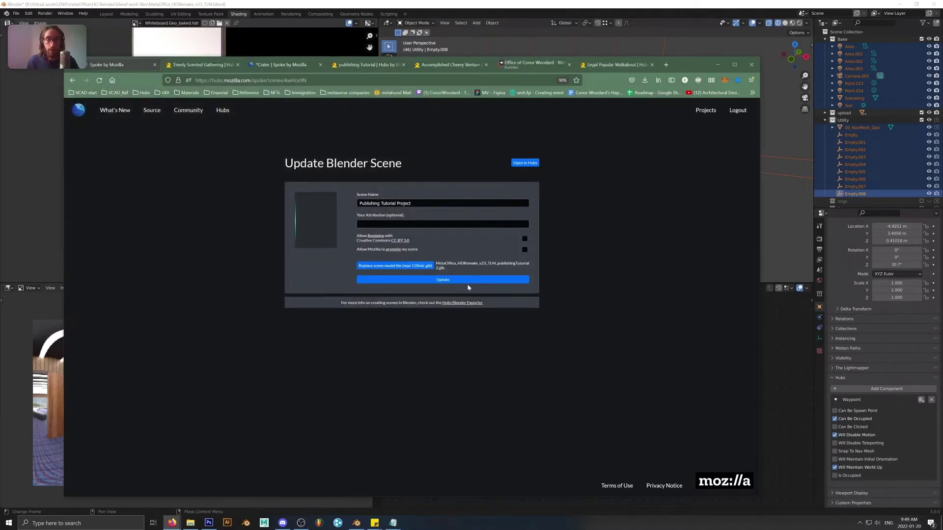
Step: Close the ended Legal Popular Walkabout room and reload the Accomplished Cheery Venture room
click(616, 65)
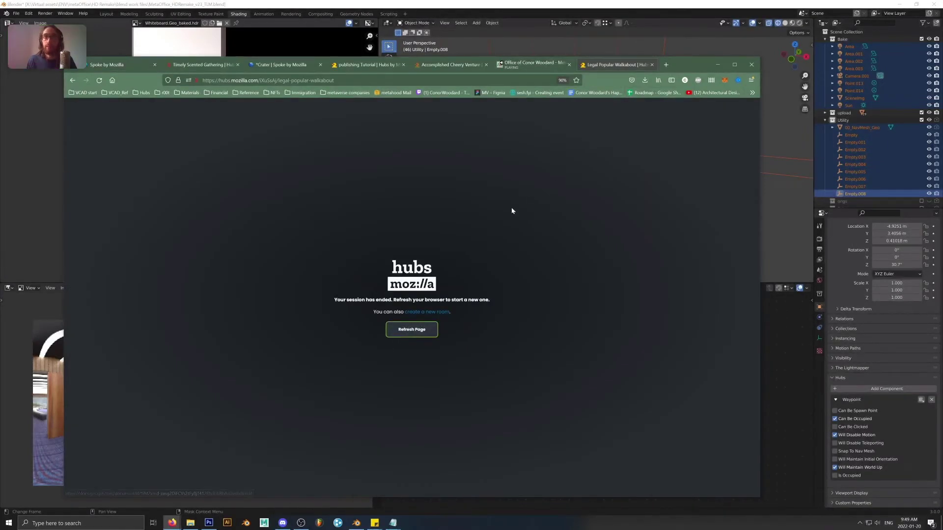
click(465, 64)
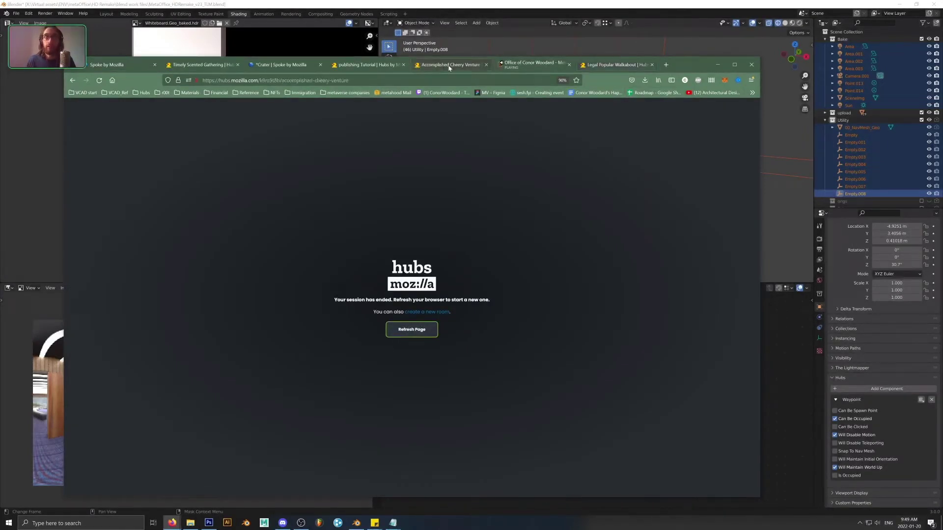
middle_click(613, 66)
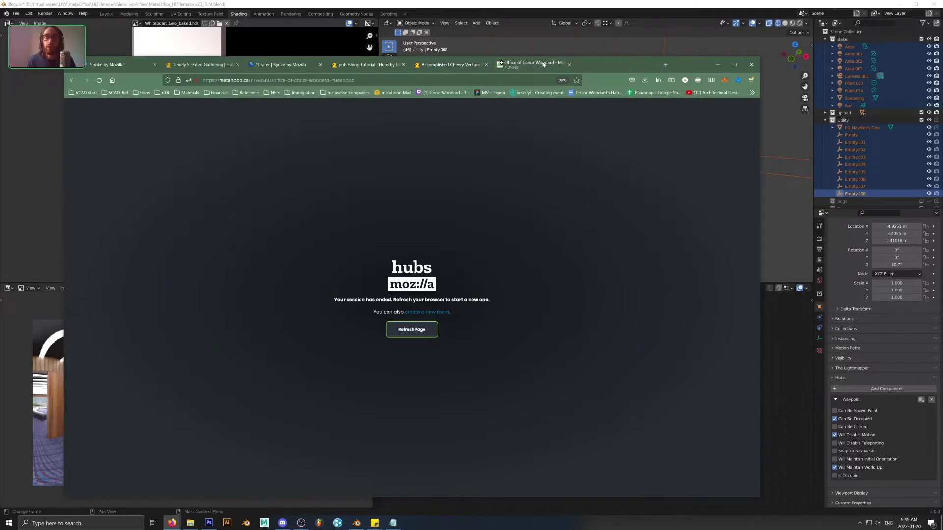
click(377, 67)
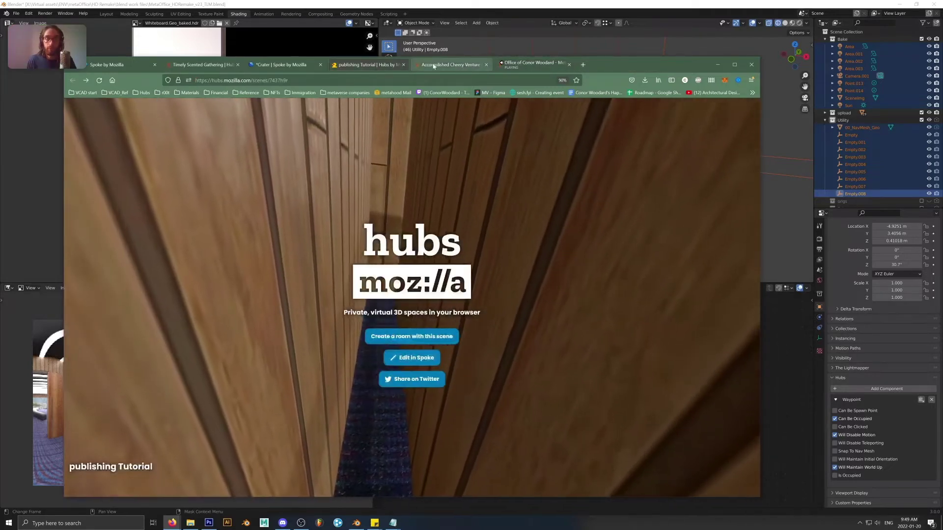
click(434, 65)
click(99, 80)
Step: Check Spoke's project list, and enter the Accomplished Cheery Venture room with the default microphone setup
click(145, 65)
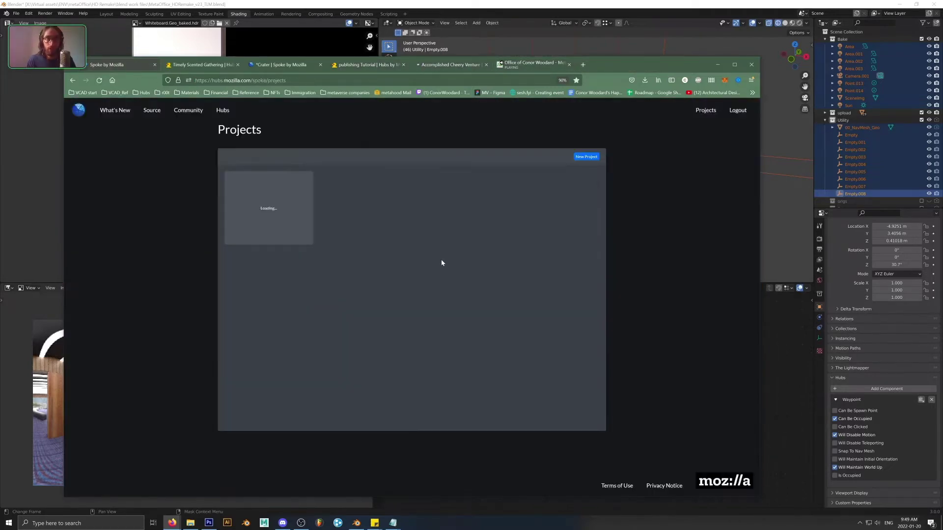
click(366, 64)
click(449, 65)
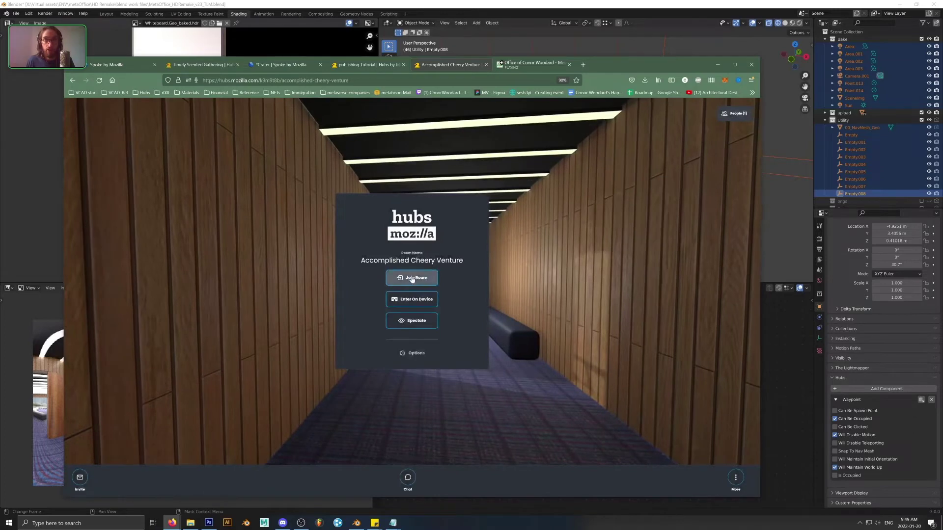
click(417, 277)
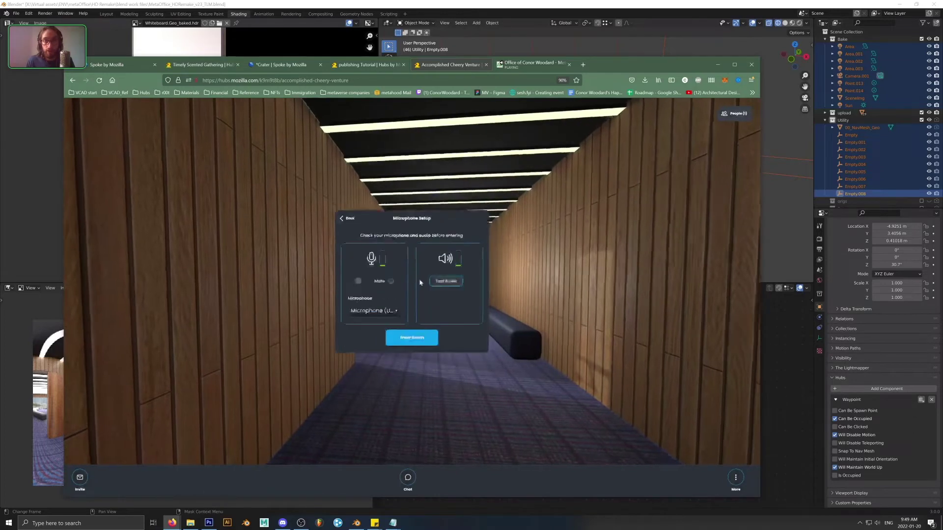
click(412, 337)
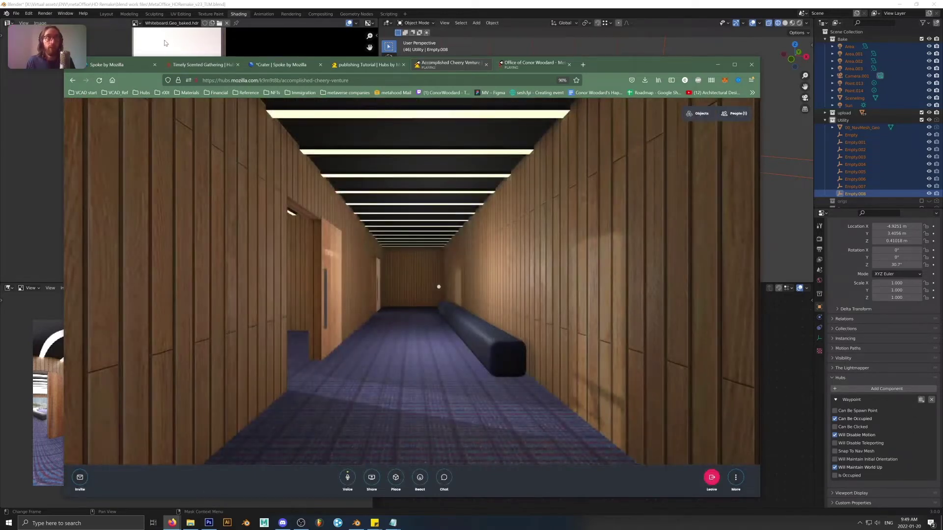
Step: Refresh the Timely Scented Gathering room, look around the Accomplished Cheery Venture corridor and close that room
click(199, 65)
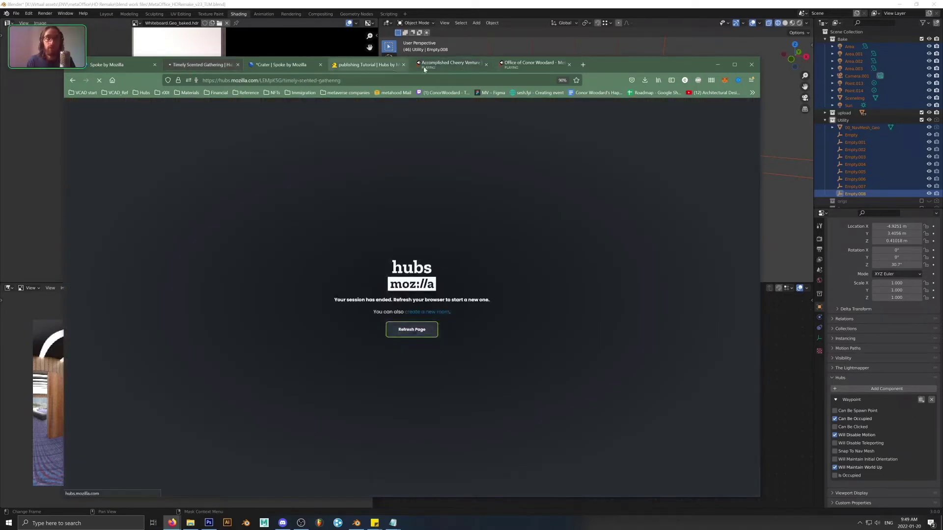
click(450, 64)
drag(426, 344, 456, 187)
key(w)
click(486, 64)
Step: Show the chair waypoints in the metahood office meeting room and occupy a seat beside the table to look around
drag(438, 227, 640, 418)
key(w)
key(space)
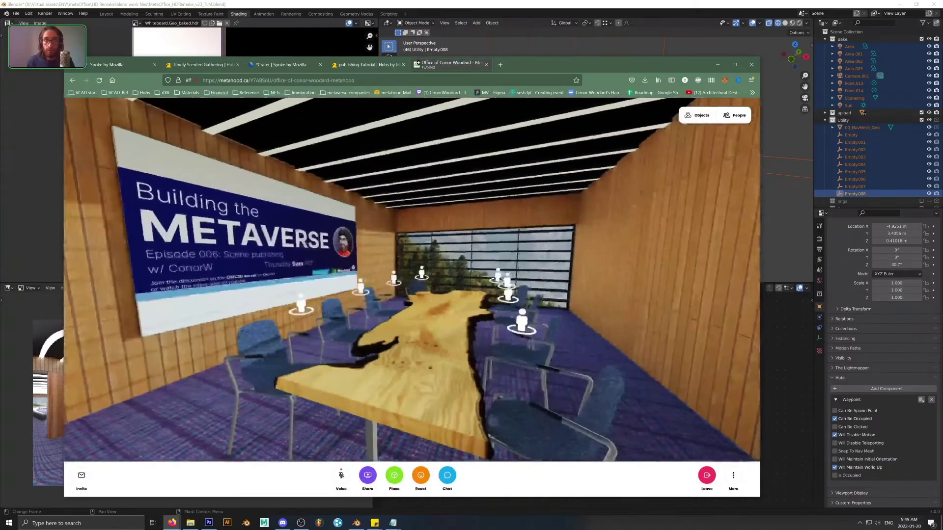
click(524, 322)
drag(524, 322, 543, 293)
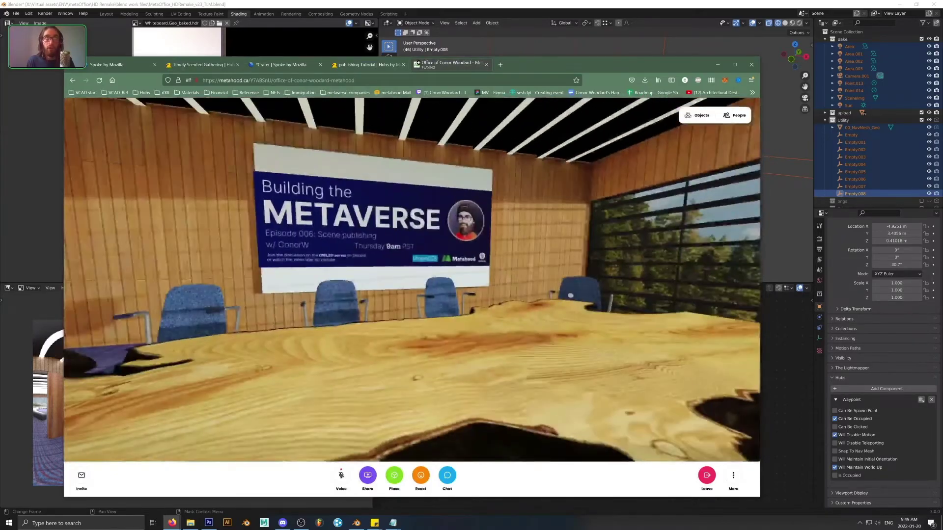
Step: Close the metahood office room and reload the Timely Scented Gathering room
key(ctrl+w)
key(ctrl+shift+Tab)
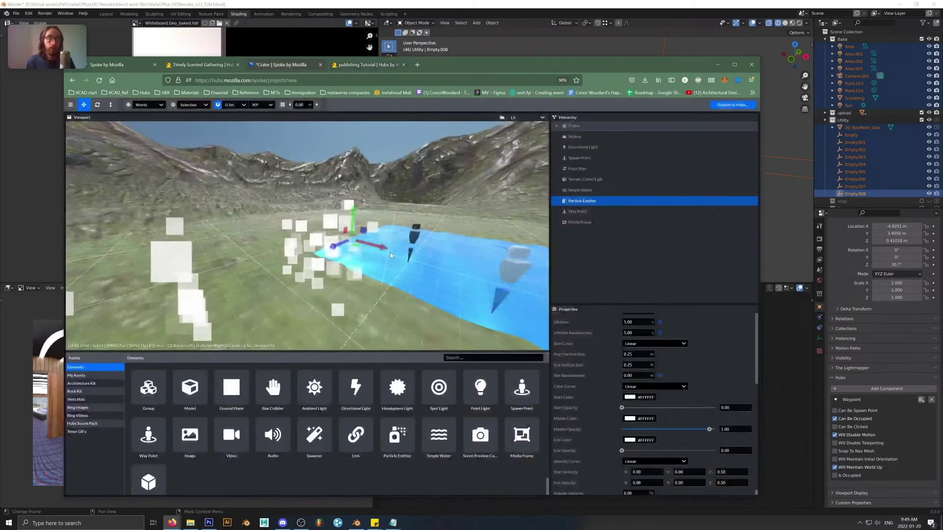
key(ctrl+shift+Tab)
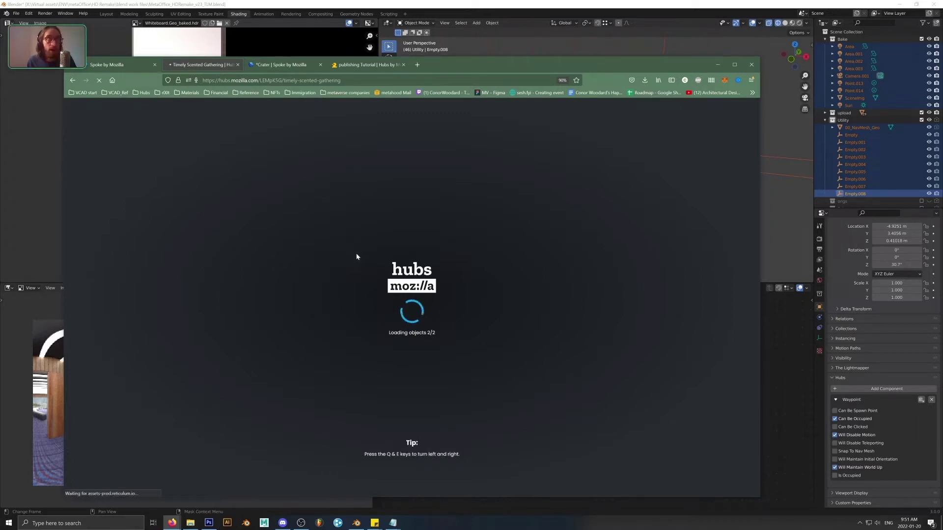
key(F5)
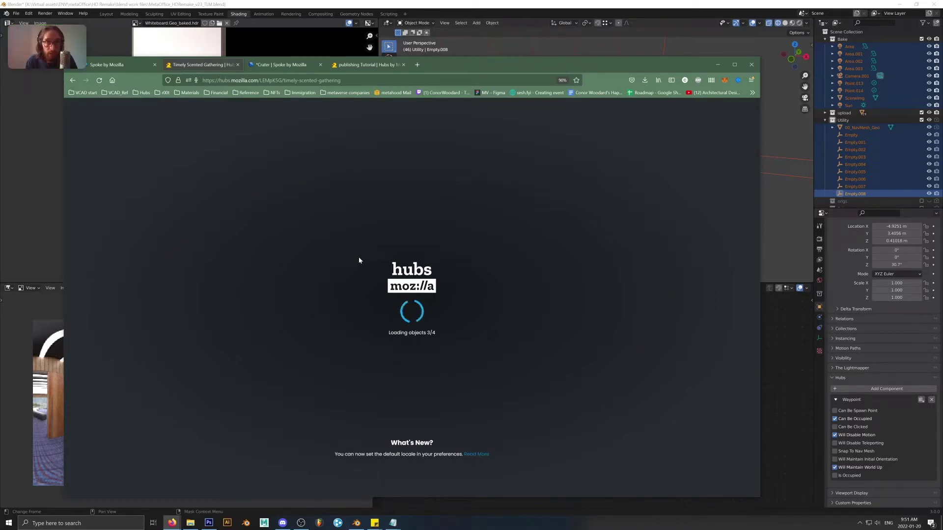
Step: Open Publishing Tutorial Project from Spoke's projects in Hubs and close the Timely Scented Gathering room
click(111, 65)
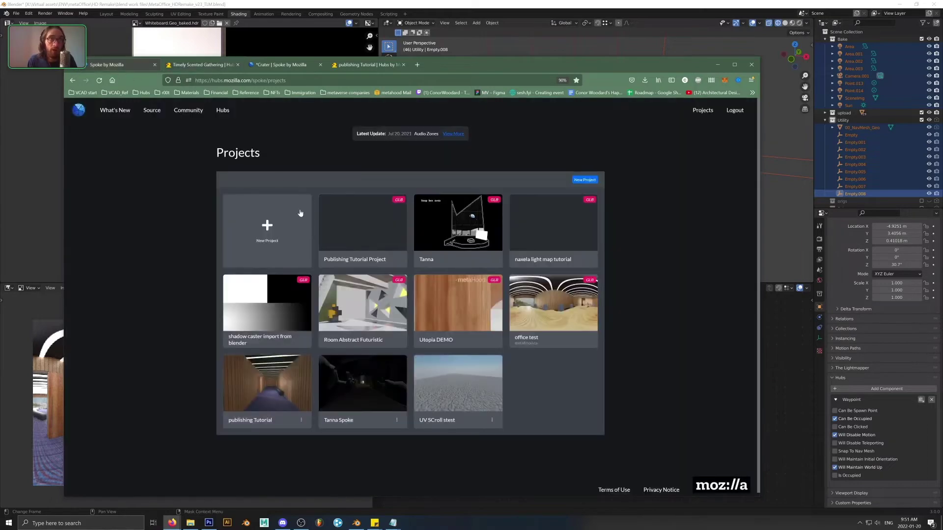
click(345, 222)
click(528, 162)
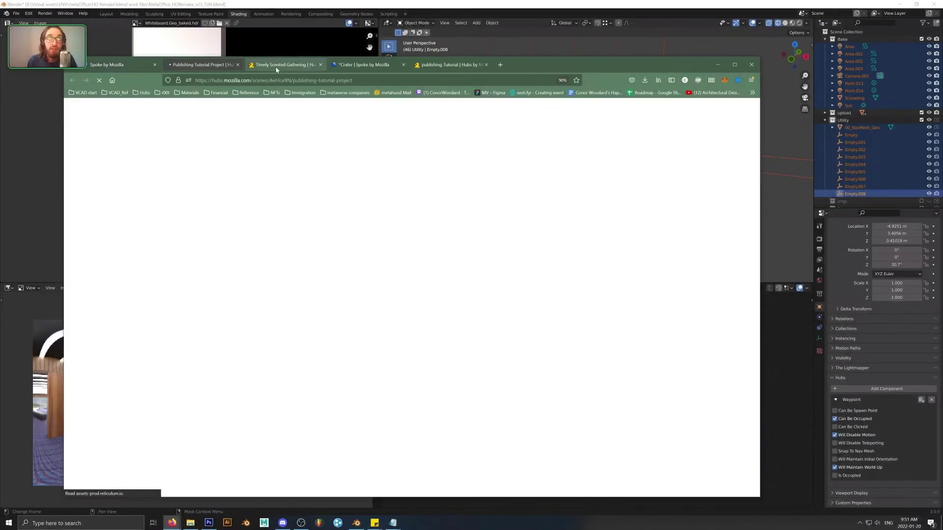
key(ctrl+w)
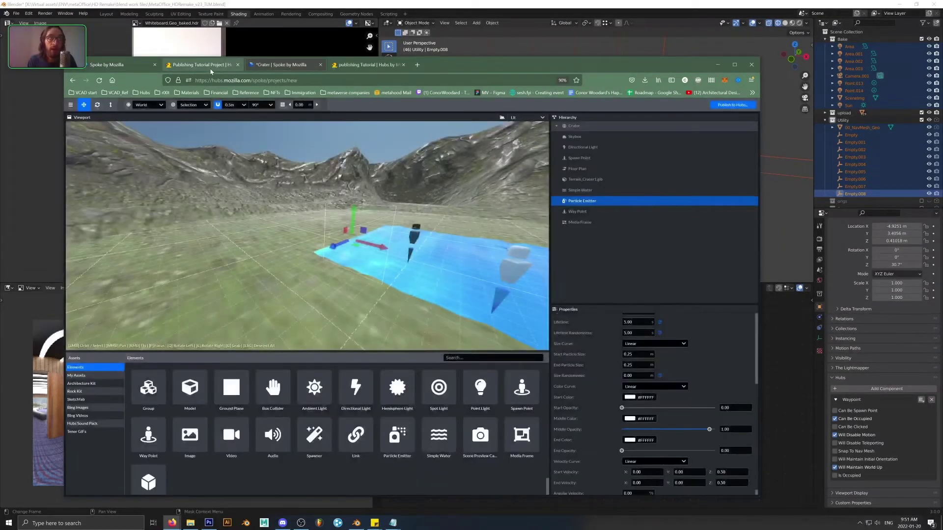
click(207, 64)
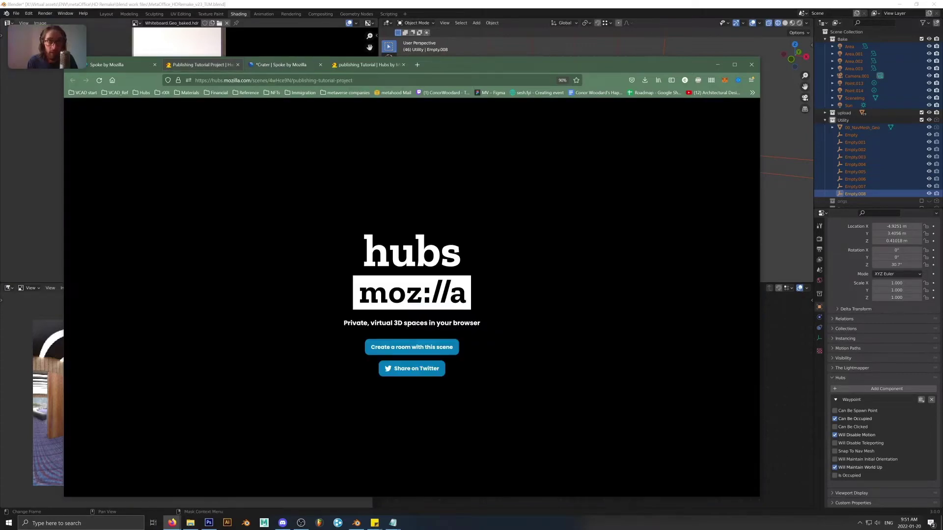
Step: Create a new Hubs room with the Publishing Tutorial Project scene and let it load
click(411, 350)
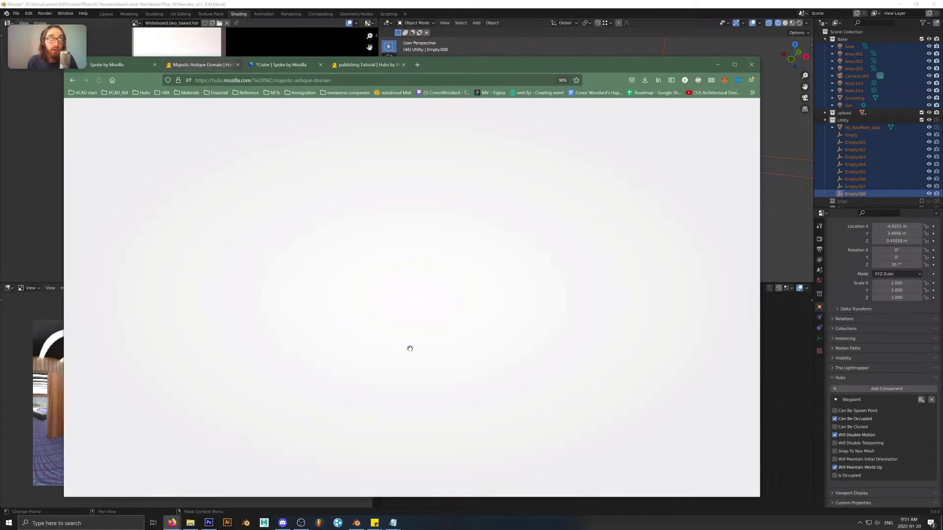
key(alt+Left)
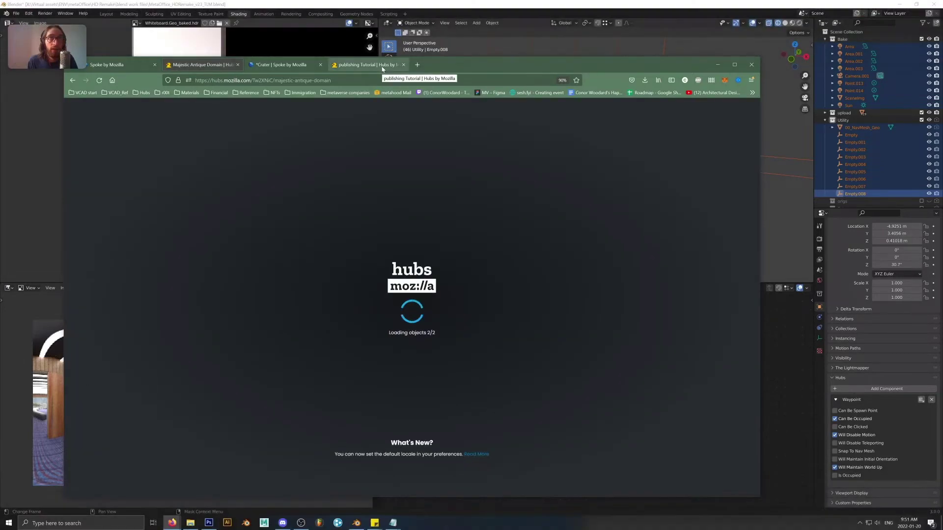
key(ctrl+2)
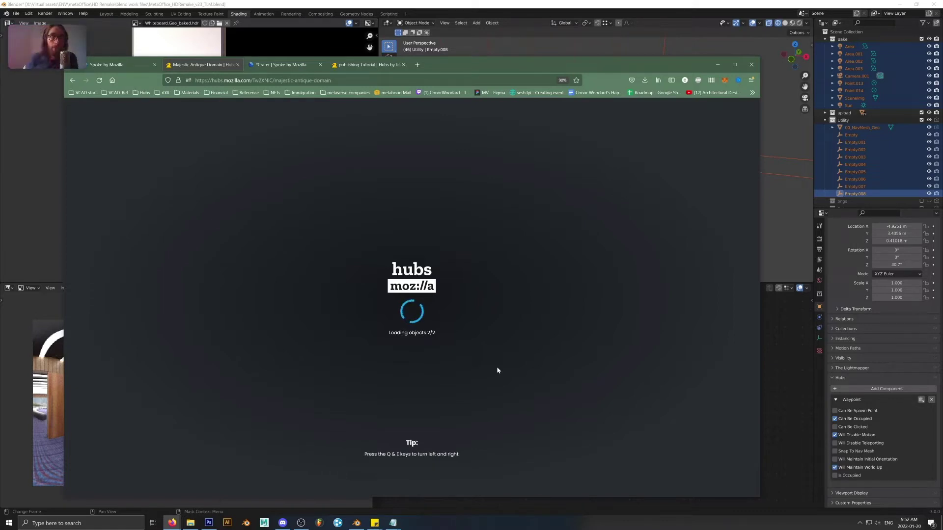
Step: Return to Spoke's Update Blender Scene page and choose MetaOffice_HDRemake_v23_TLM_publishingTutorial 2.glb as the replacement scene model file
click(129, 68)
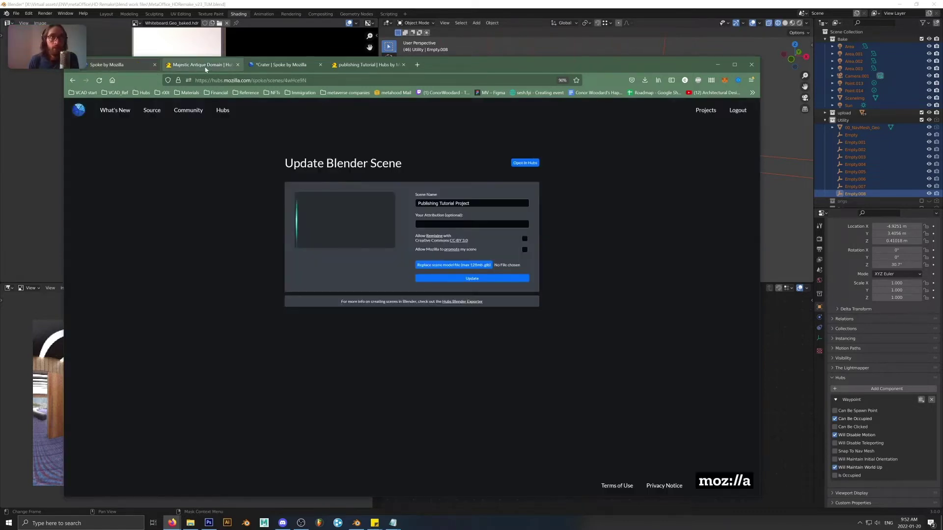
click(476, 266)
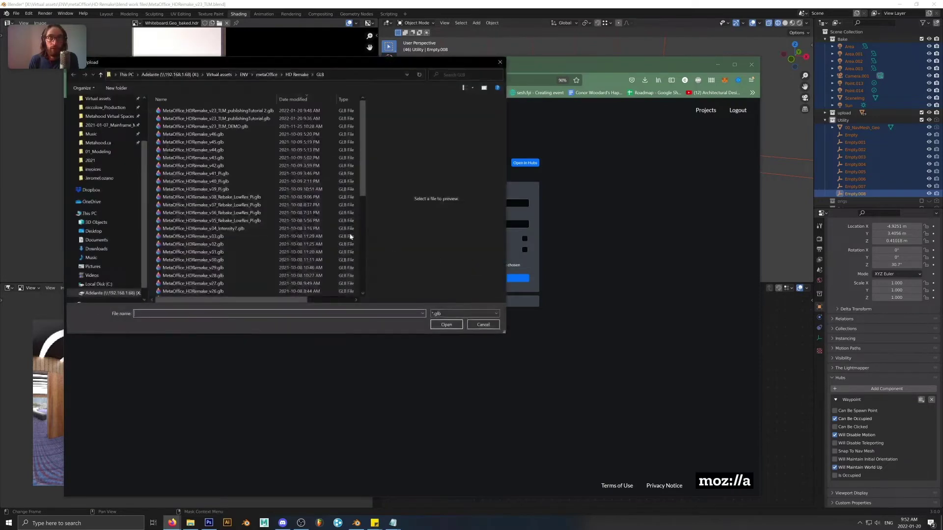
click(216, 111)
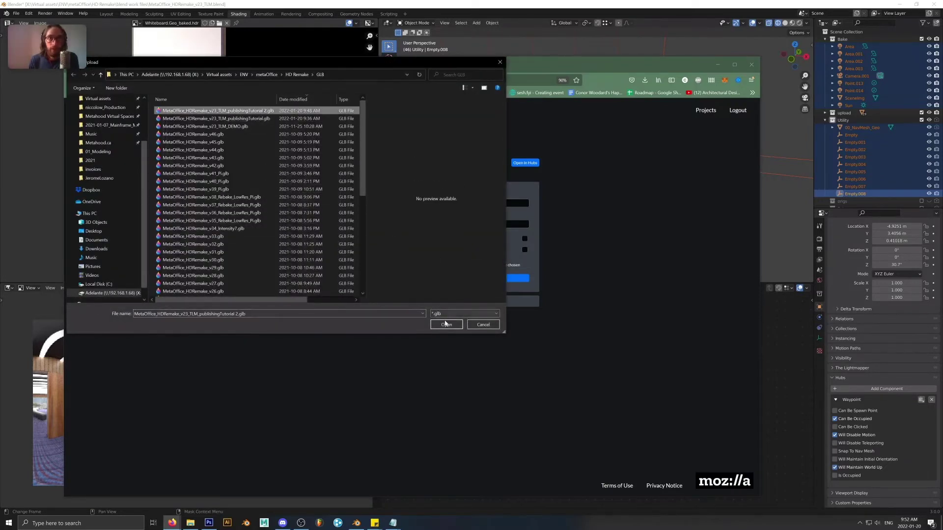
click(446, 324)
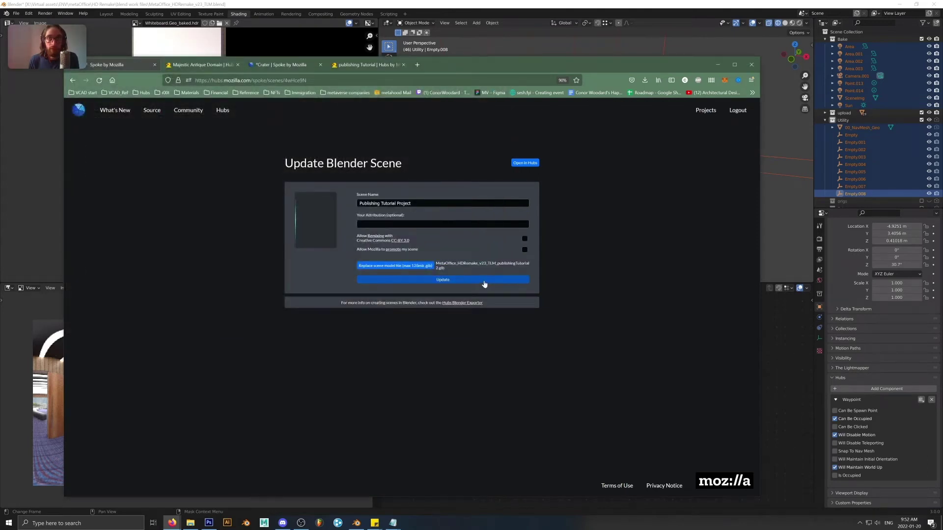
Step: Update the Publishing Tutorial Project scene with the chosen replacement model file and check its room in Hubs
click(484, 281)
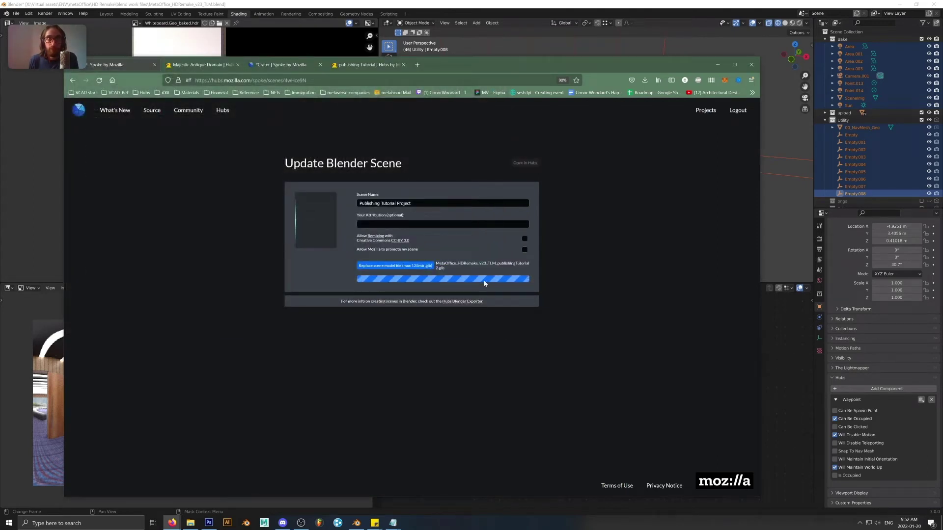
click(205, 65)
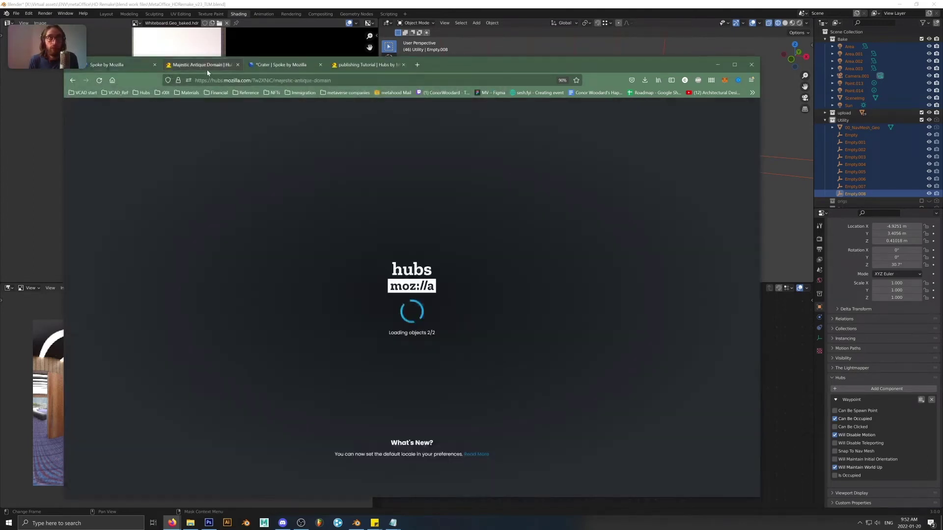
click(113, 68)
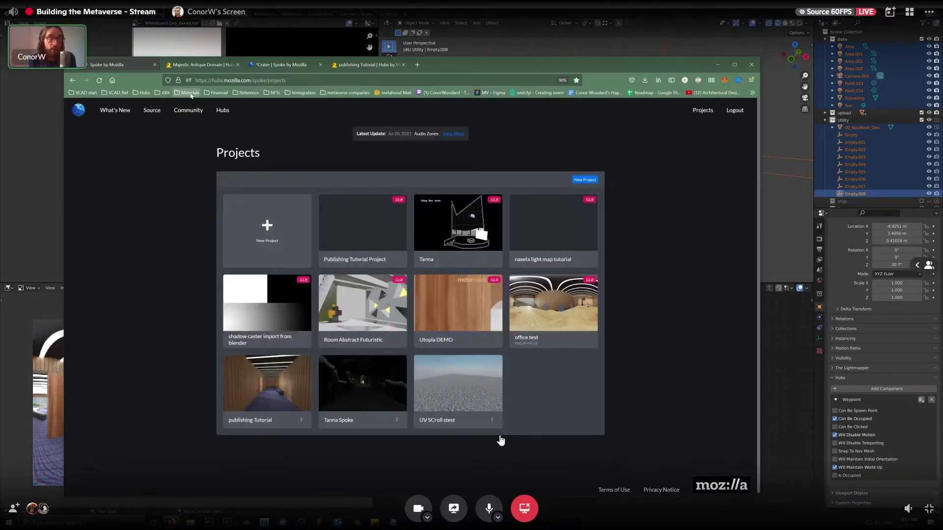
click(202, 64)
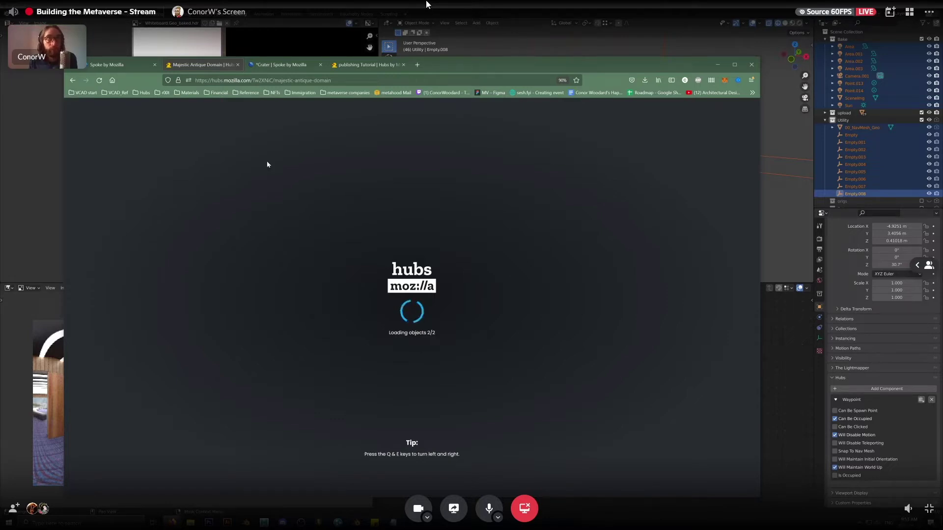
Step: Reopen the Publishing Tutorial Project from the Spoke project list and check the loading state of its Hubs room
click(283, 65)
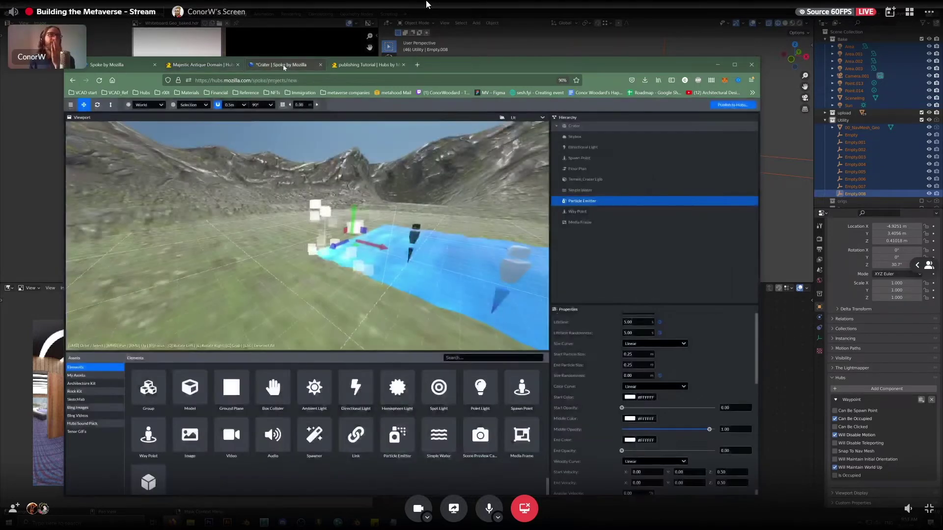
click(201, 64)
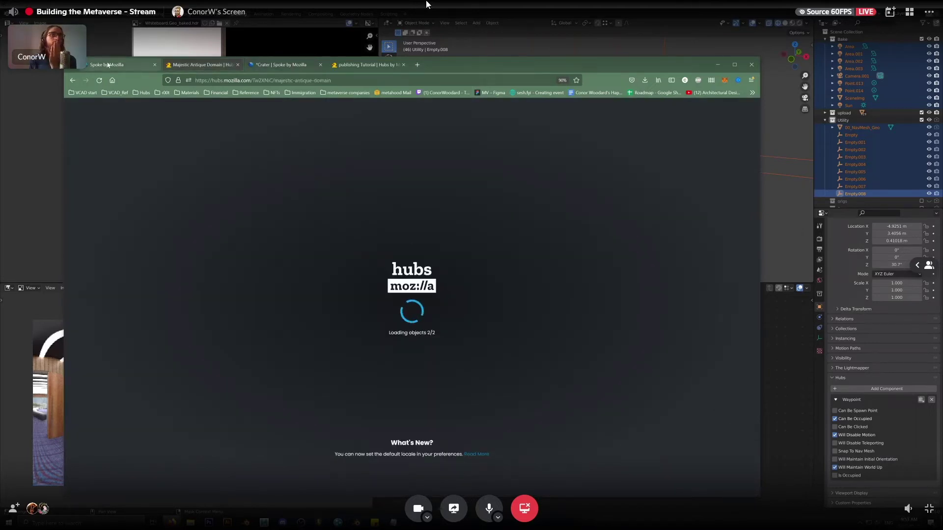
click(117, 65)
click(390, 222)
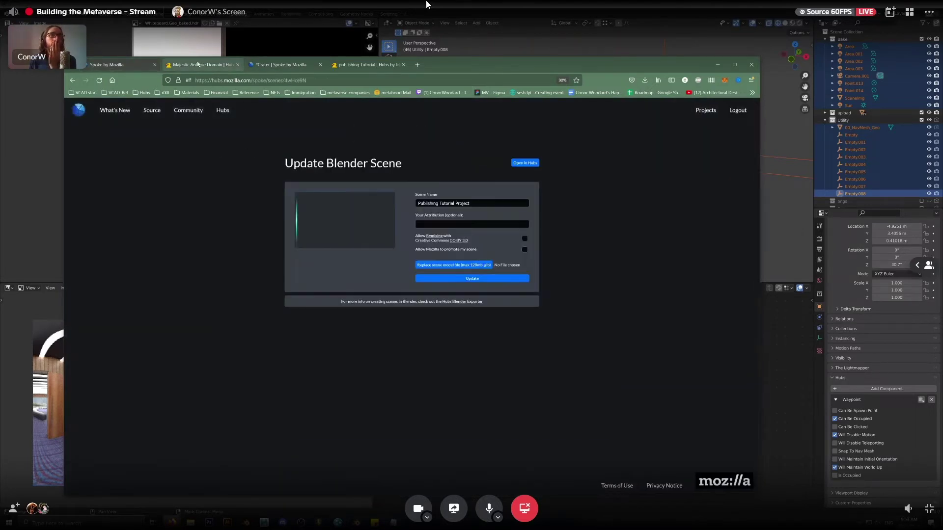
click(197, 65)
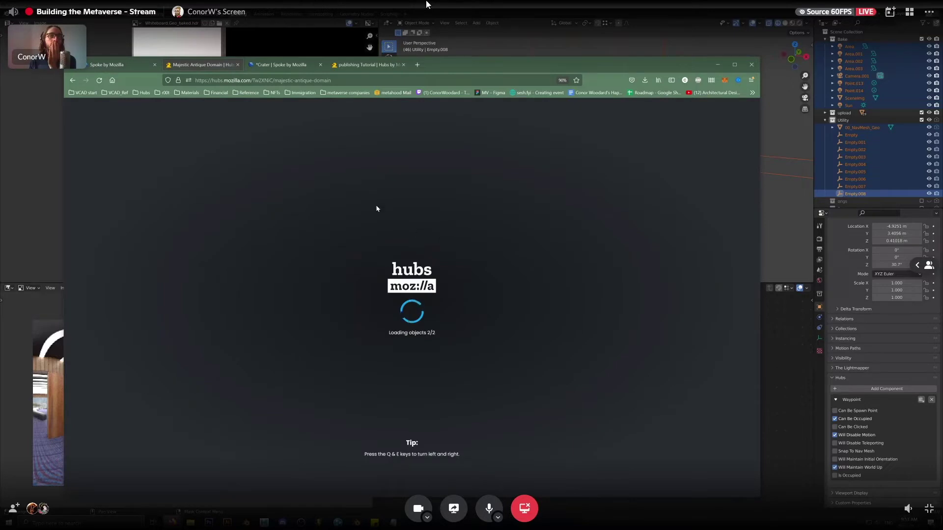
click(109, 68)
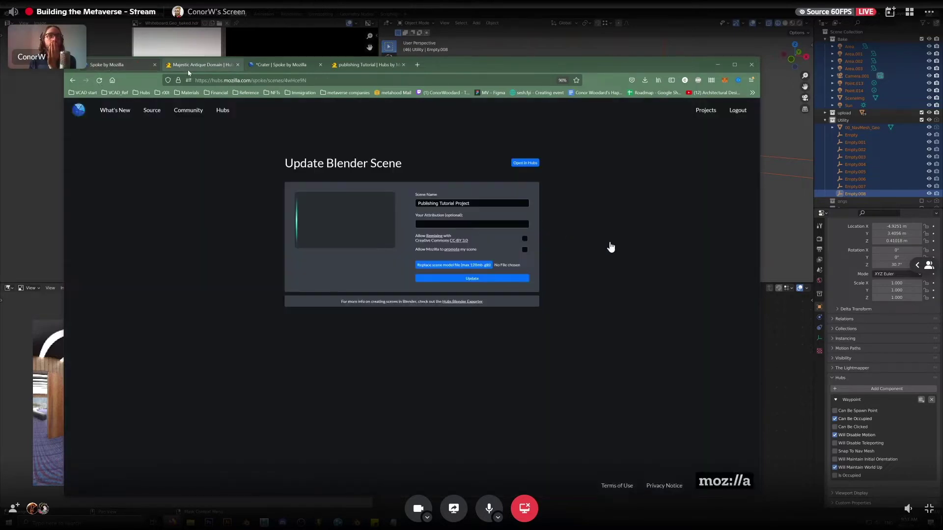
click(189, 68)
Step: Switch to Blender, deselect all objects and display the meeting room in Material Preview shading
click(718, 65)
scroll(620, 163, up, 5)
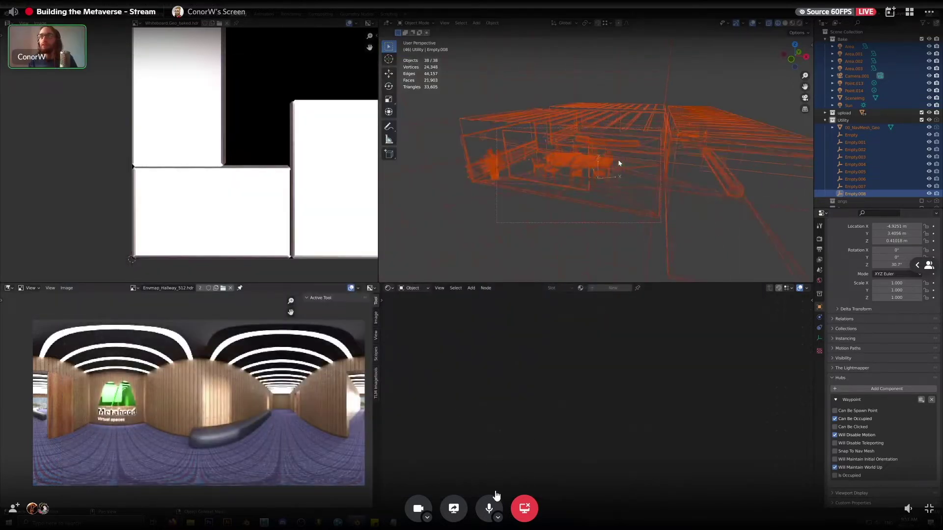
scroll(621, 170, up, 3)
scroll(604, 187, up, 5)
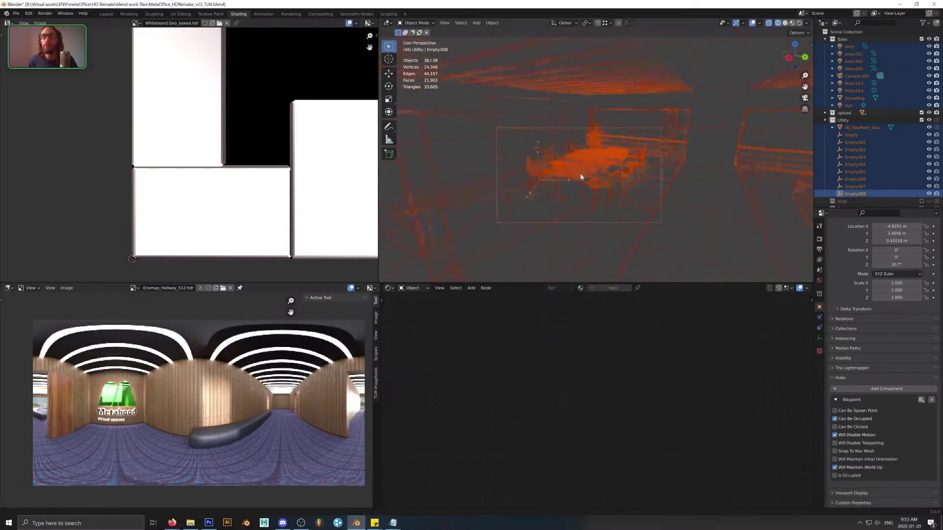
middle_drag(581, 185, 625, 179)
key(alt+a)
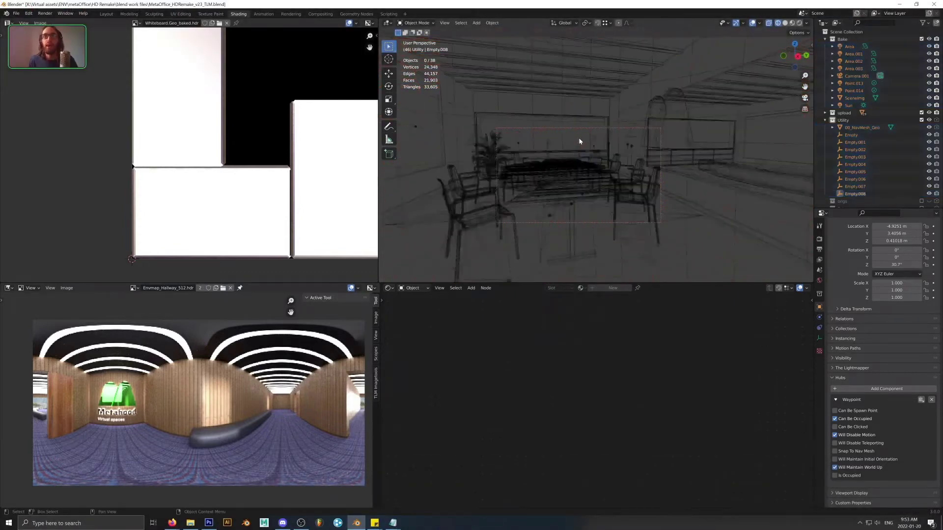
click(792, 23)
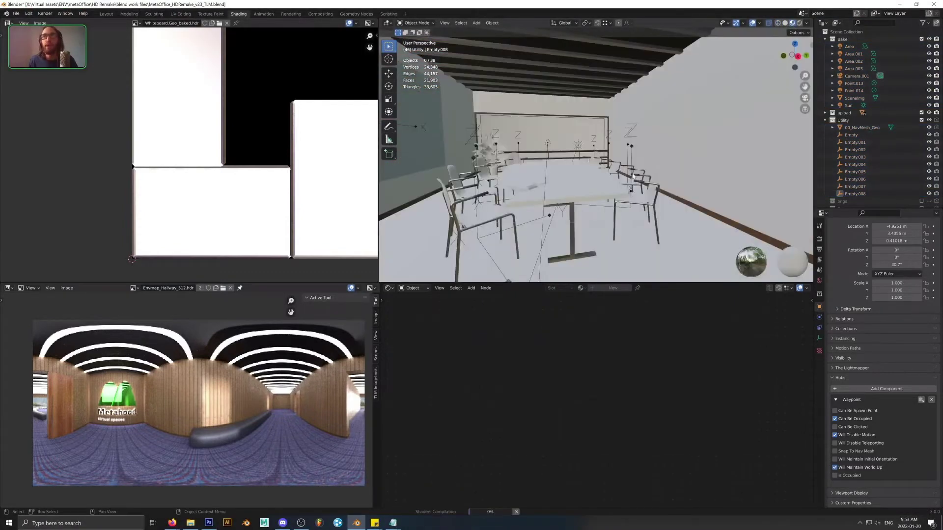
mouse_move(633, 175)
middle_down()
mouse_move(657, 189)
mouse_move(627, 185)
middle_up()
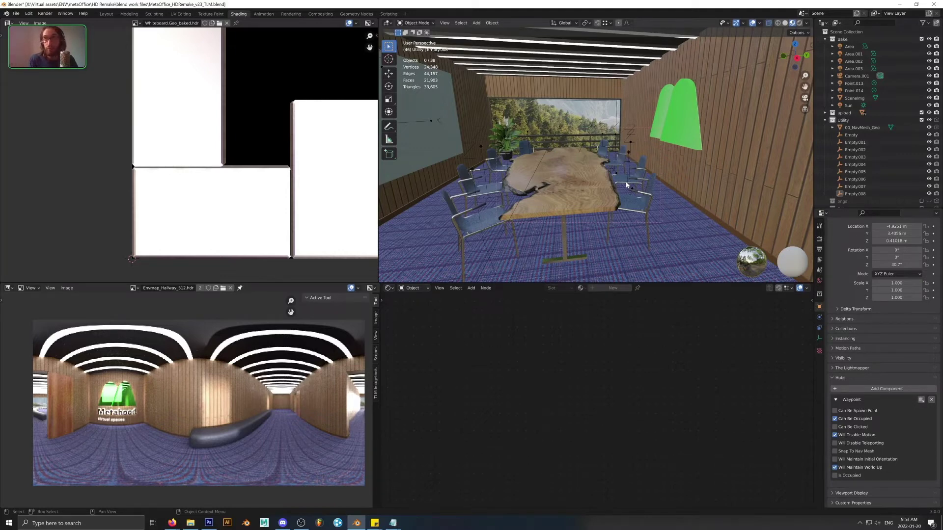
Step: Switch to the browser and reload the Majestic Antique Domain room in Hubs
key(alt+Tab)
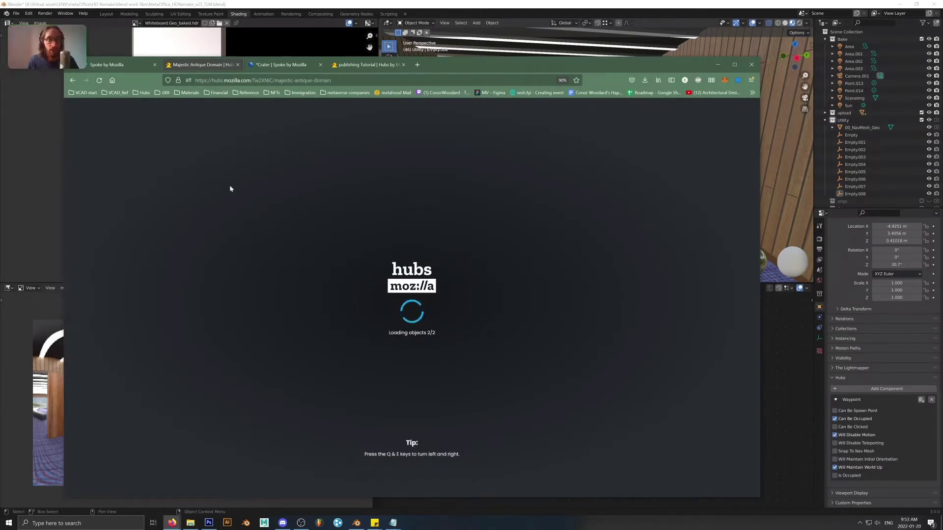
click(101, 67)
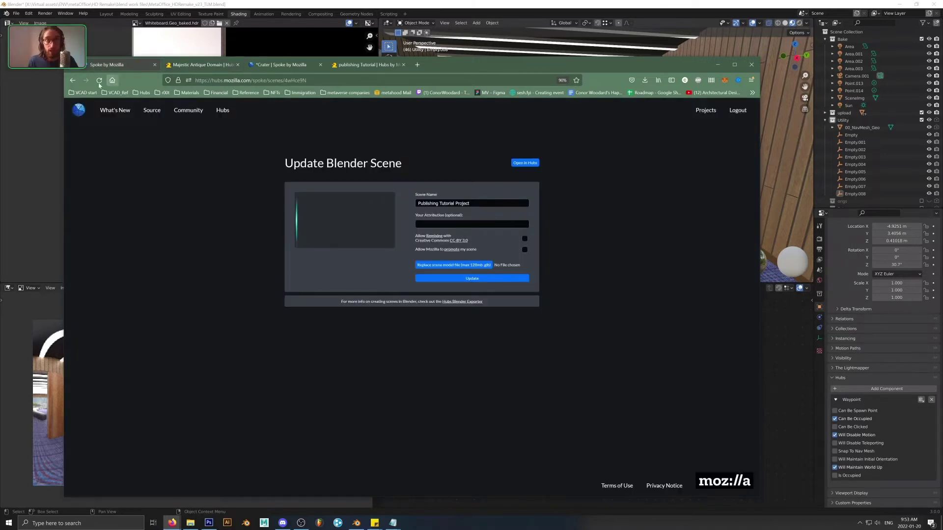
click(199, 65)
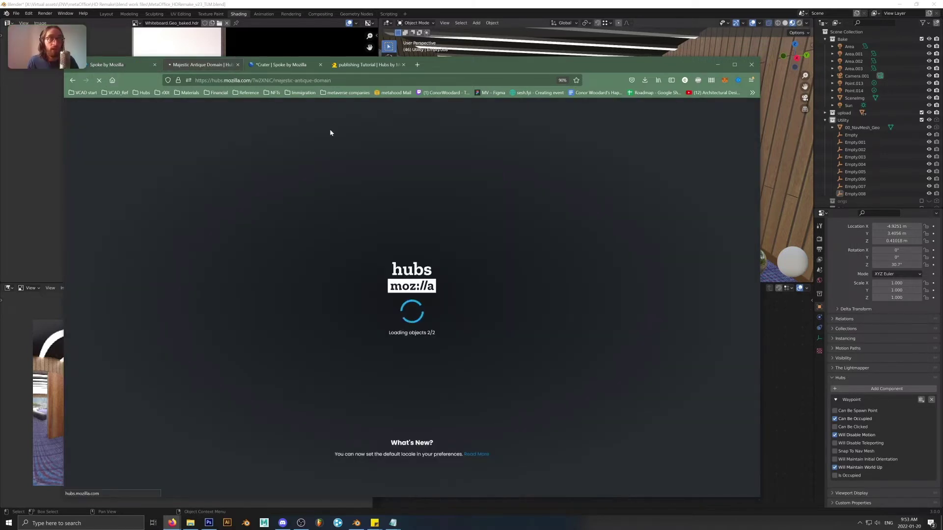
Step: Switch to Blender and select the waypoint empty Empty.002 by the chairs at the meeting table to view its Hubs settings
key(alt+Tab)
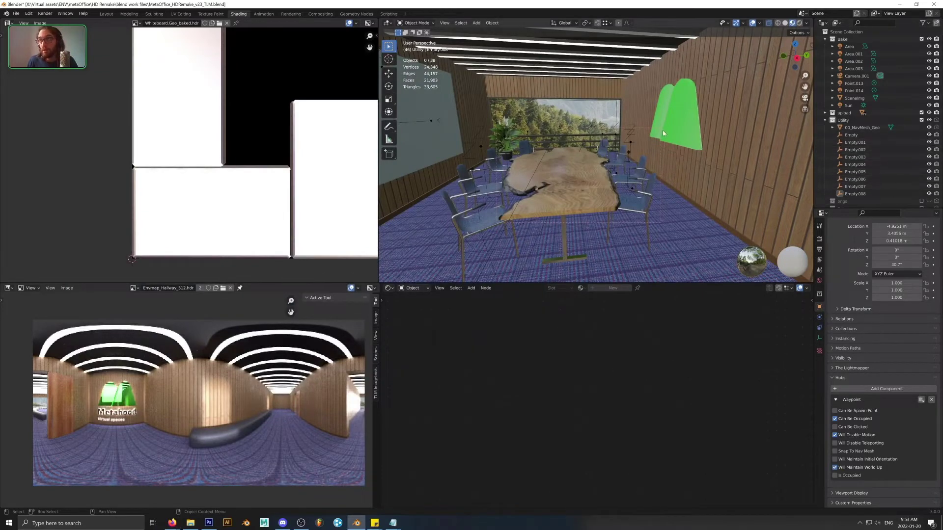
middle_drag(653, 196, 621, 170)
click(620, 149)
click(631, 138)
Step: Switch to the Crater project in Spoke, regenerate its Floor Plan and inspect the walkable surface over the terrain
key(alt+Tab)
click(280, 70)
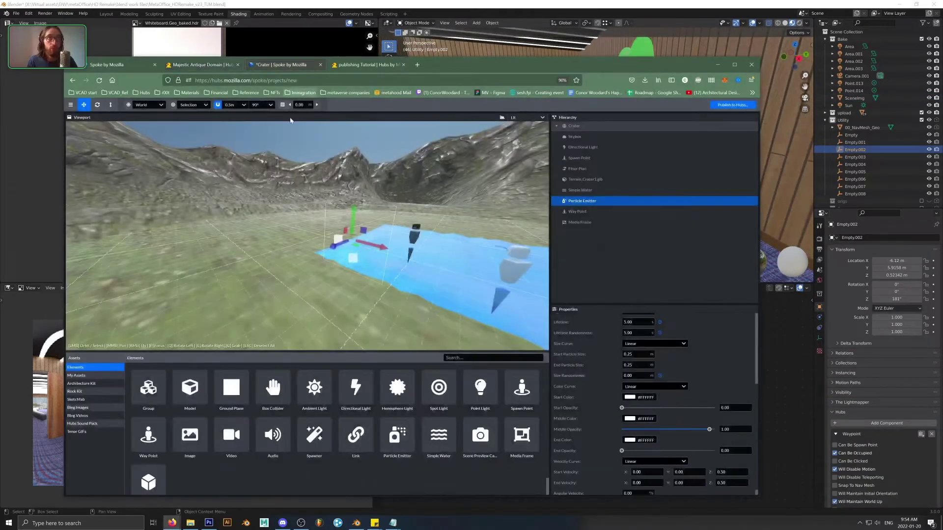
drag(349, 248, 346, 256)
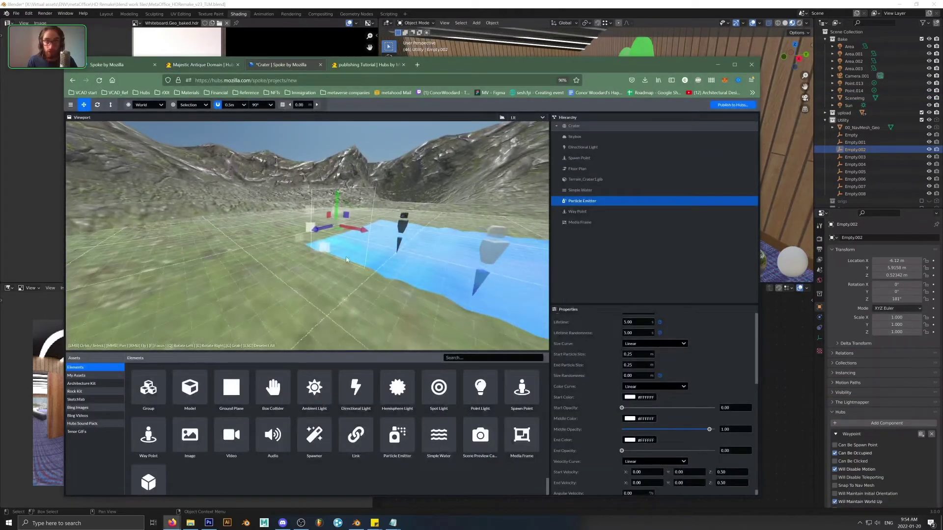
click(577, 168)
drag(397, 275, 416, 279)
scroll(416, 278, down, 3)
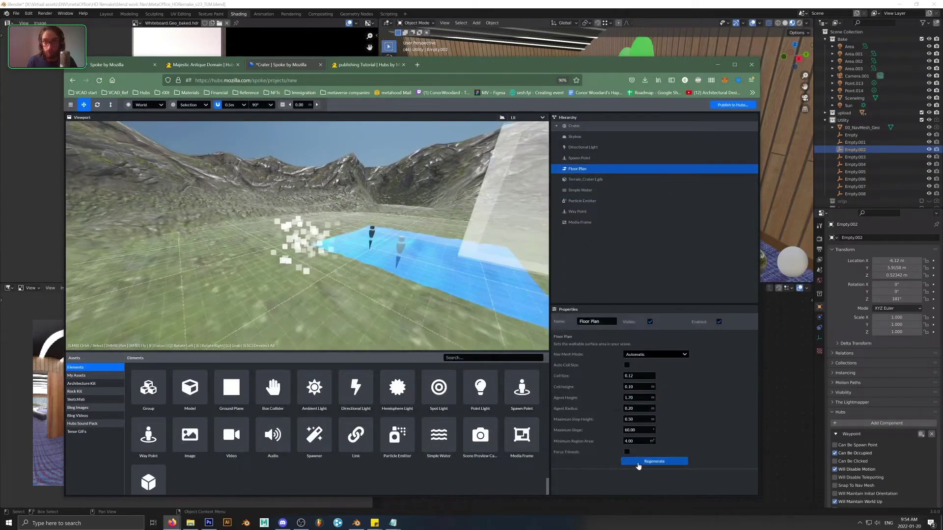
click(639, 463)
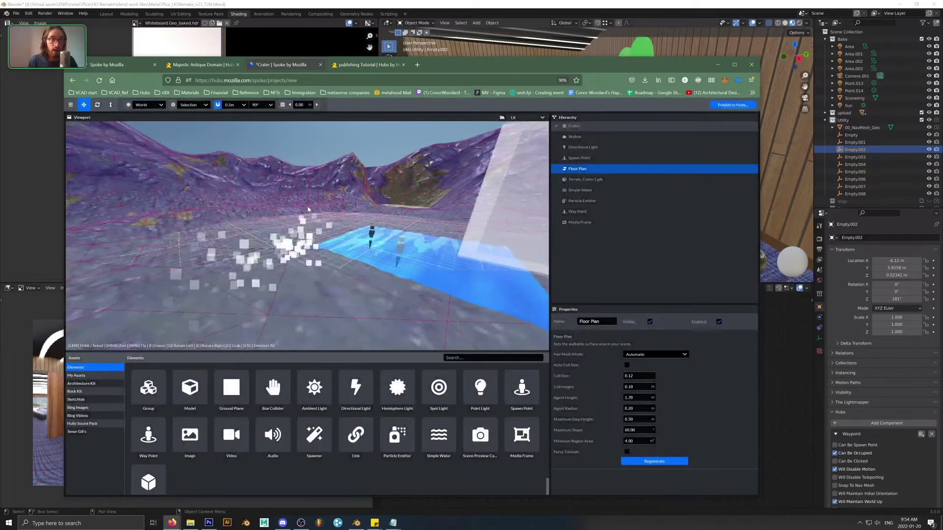
drag(341, 231, 275, 194)
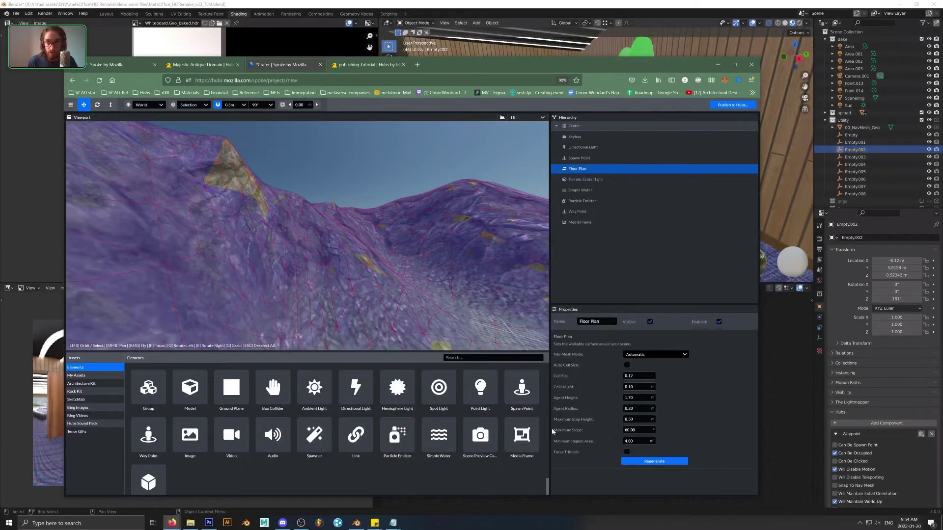
drag(261, 223, 430, 252)
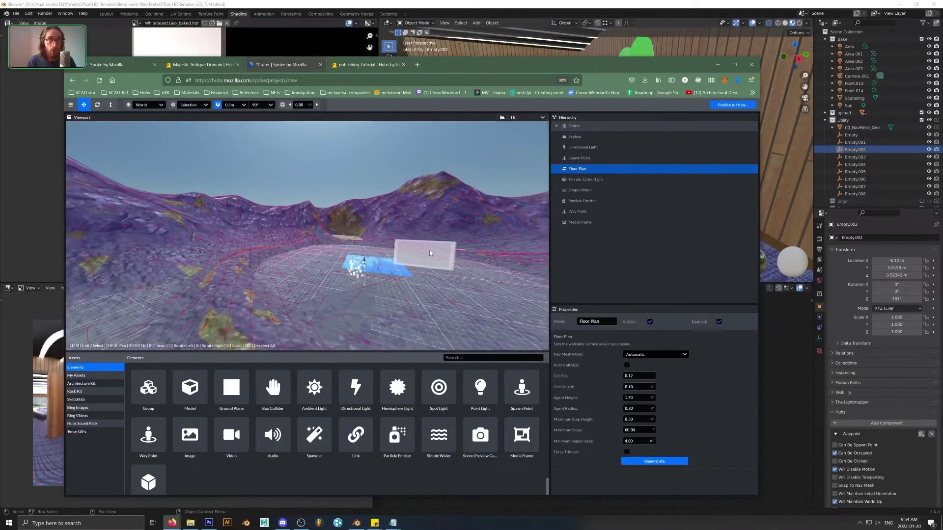
Step: In Blender, raise 00_NavMesh_Geo about 0.068 m along Z and inspect its edges around the table, walls and doorway
click(542, 3)
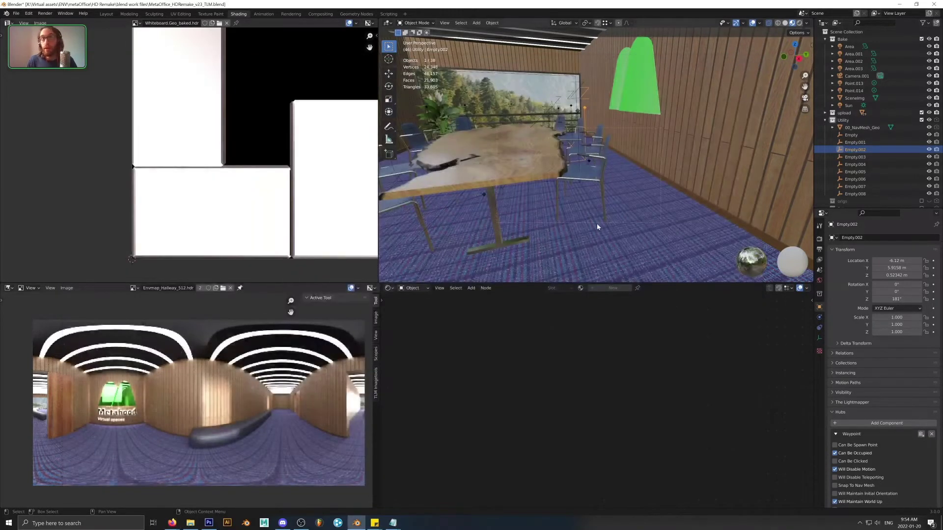
click(598, 227)
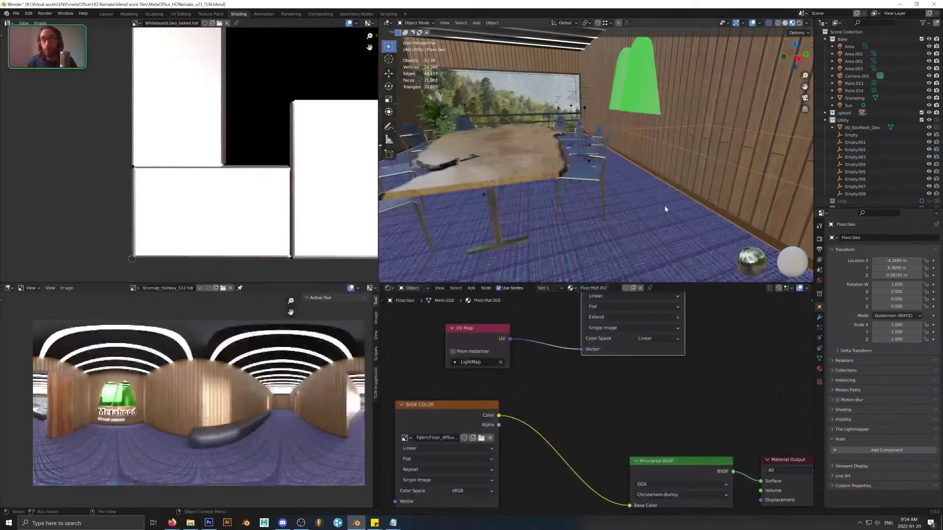
middle_drag(665, 209, 573, 156)
click(867, 128)
key(g)
key(z)
click(607, 150)
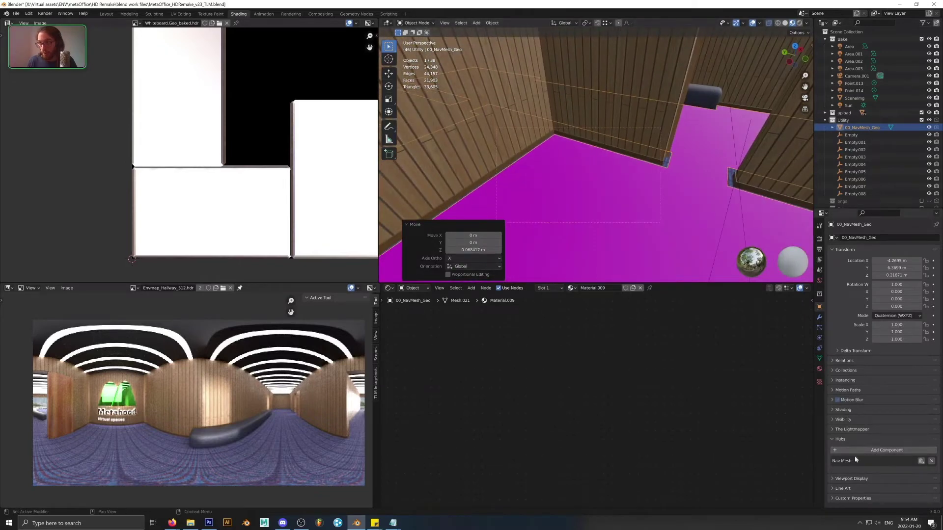
mouse_move(609, 138)
middle_down()
mouse_move(658, 143)
mouse_move(669, 169)
mouse_move(620, 234)
mouse_move(678, 215)
mouse_move(612, 227)
mouse_move(531, 144)
mouse_move(756, 159)
mouse_move(609, 158)
mouse_move(629, 163)
mouse_move(606, 208)
mouse_move(588, 158)
mouse_move(615, 174)
mouse_move(597, 173)
mouse_move(603, 148)
middle_up()
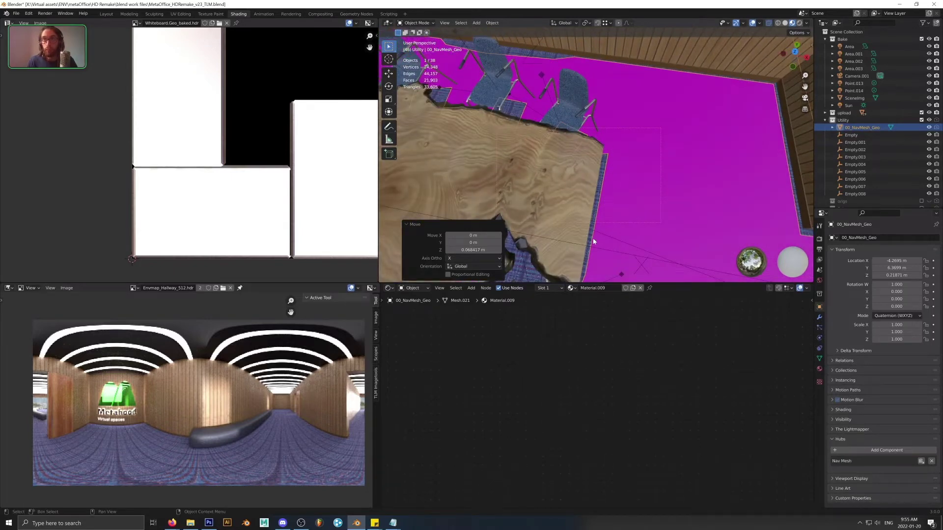
middle_drag(593, 242, 551, 216)
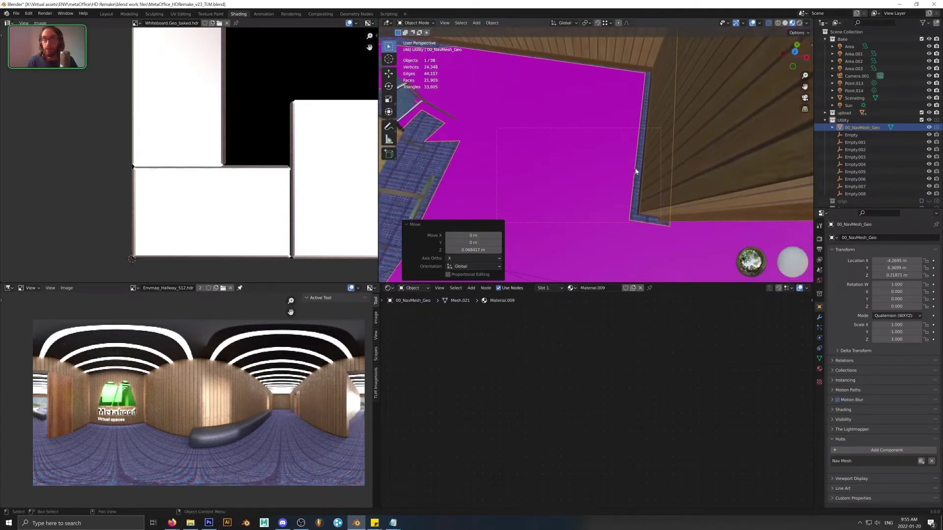
mouse_move(632, 172)
middle_down()
mouse_move(509, 160)
mouse_move(641, 190)
mouse_move(625, 163)
middle_up()
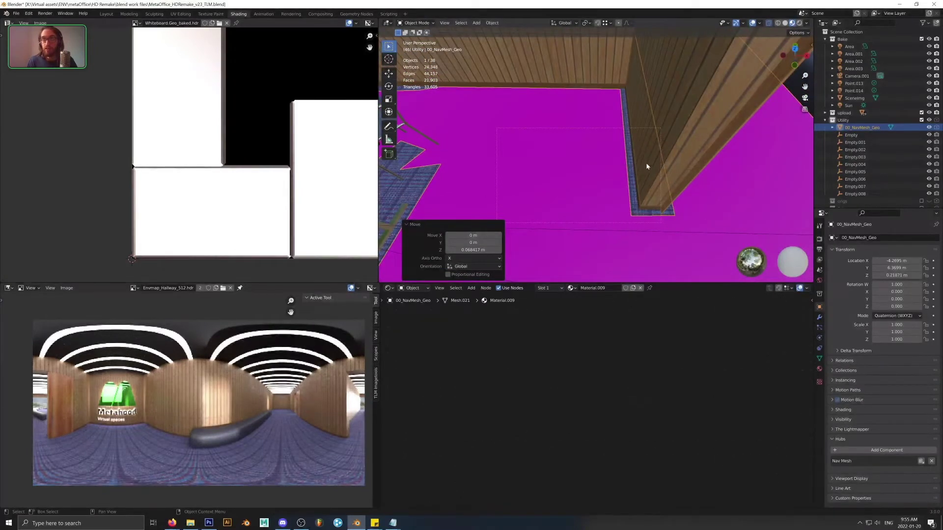
middle_drag(647, 166, 629, 144)
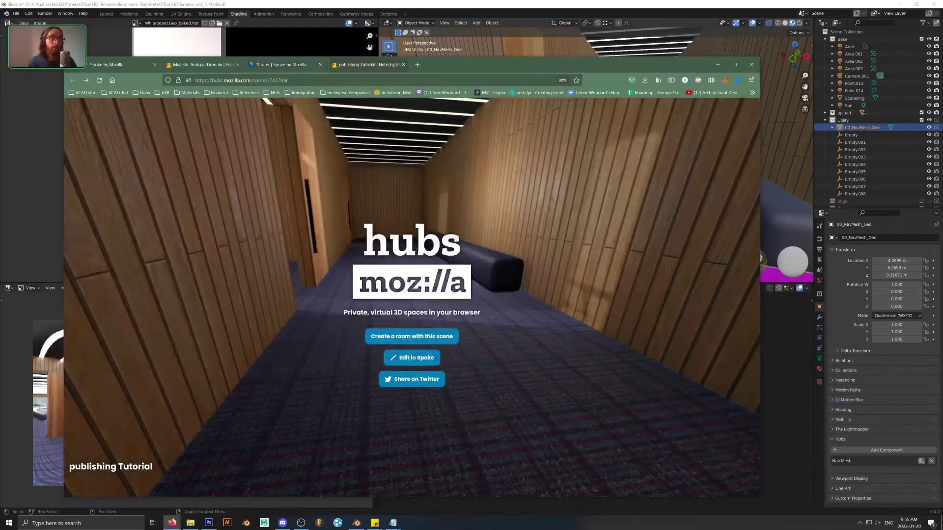
Step: Undo the upward move of 00_NavMesh_Geo in Blender and return to the room loading in Hubs
click(201, 64)
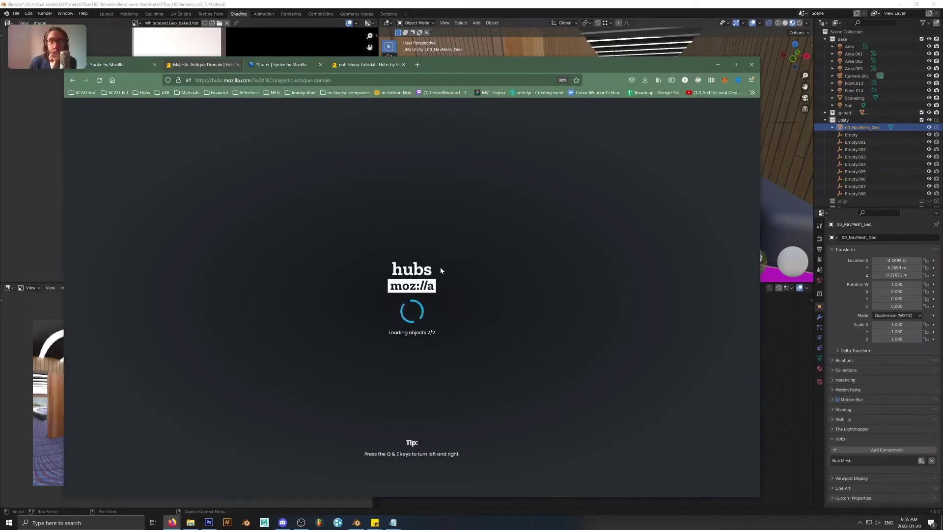
click(928, 129)
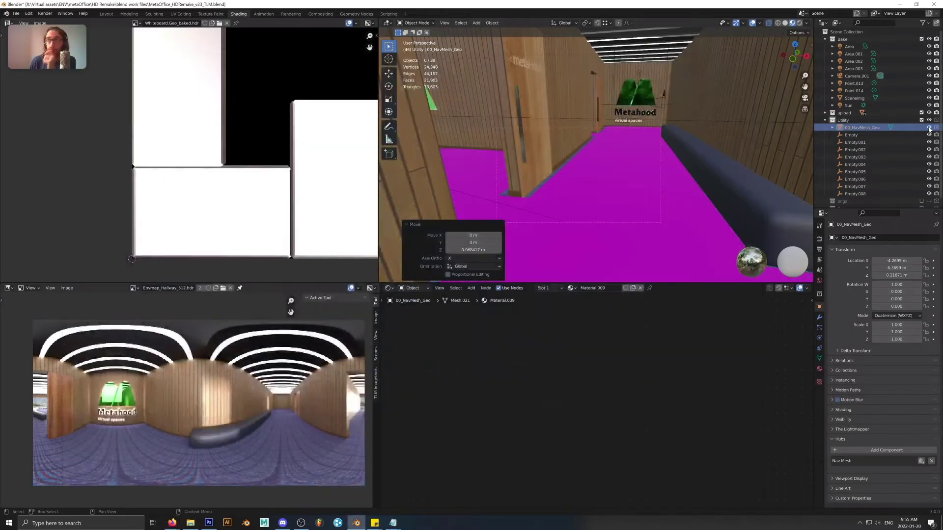
key(ctrl+z)
key(ctrl+shift+z)
key(ctrl+z)
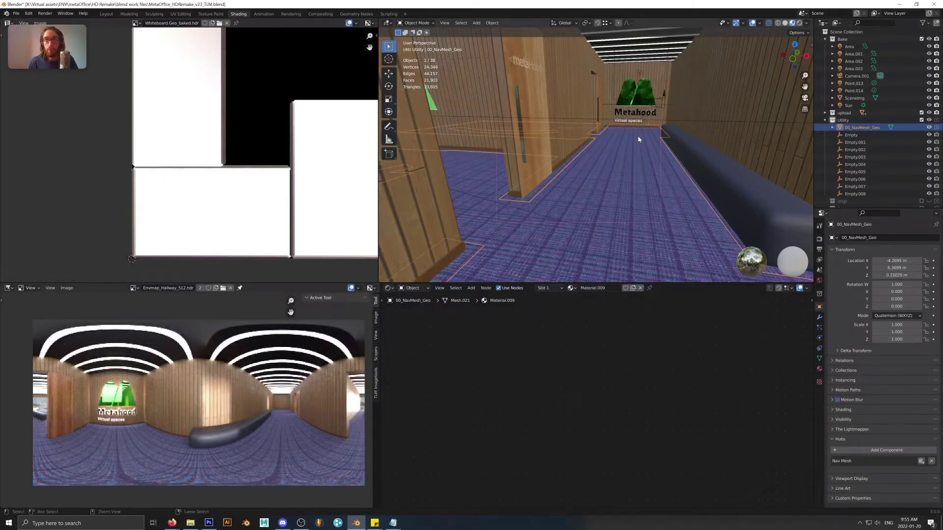
key(alt+Tab)
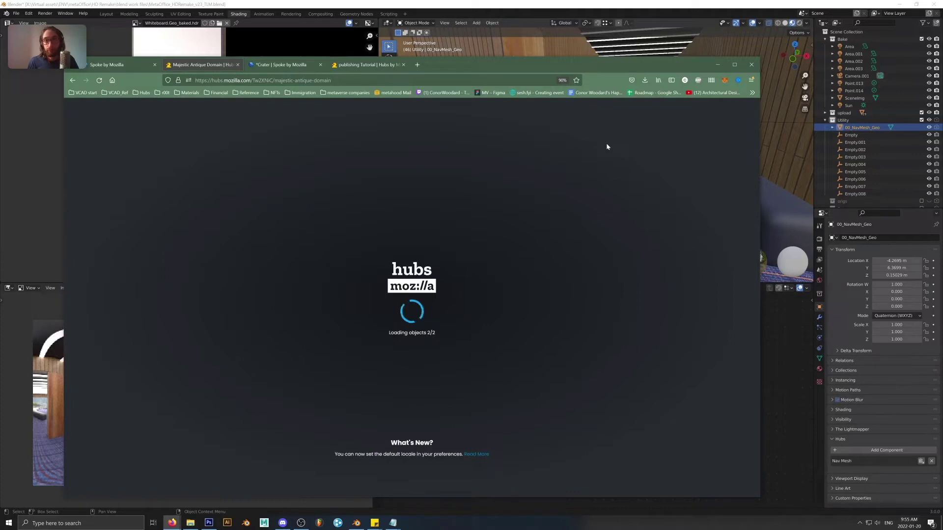
Step: Check the scene's update page in Spoke and the loading Hubs room, and inspect the meeting room in Blender
click(128, 66)
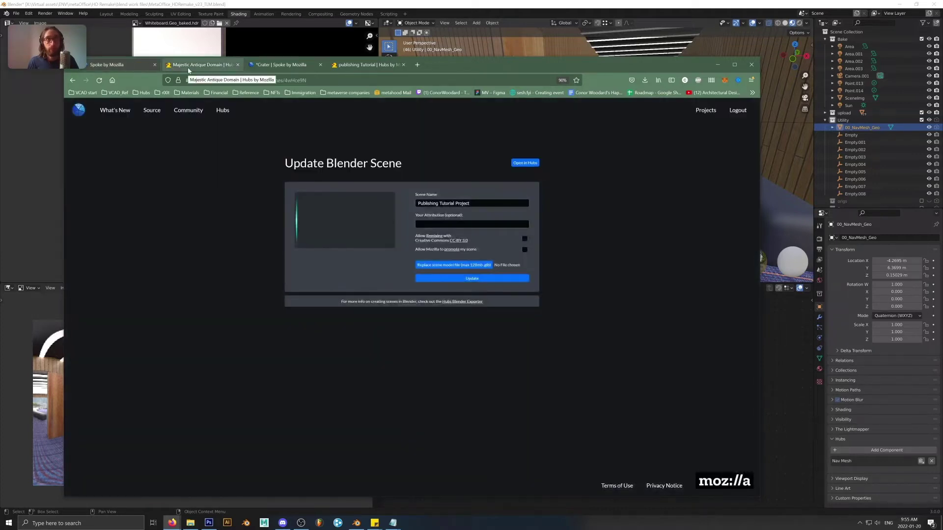
click(188, 69)
key(alt+Tab)
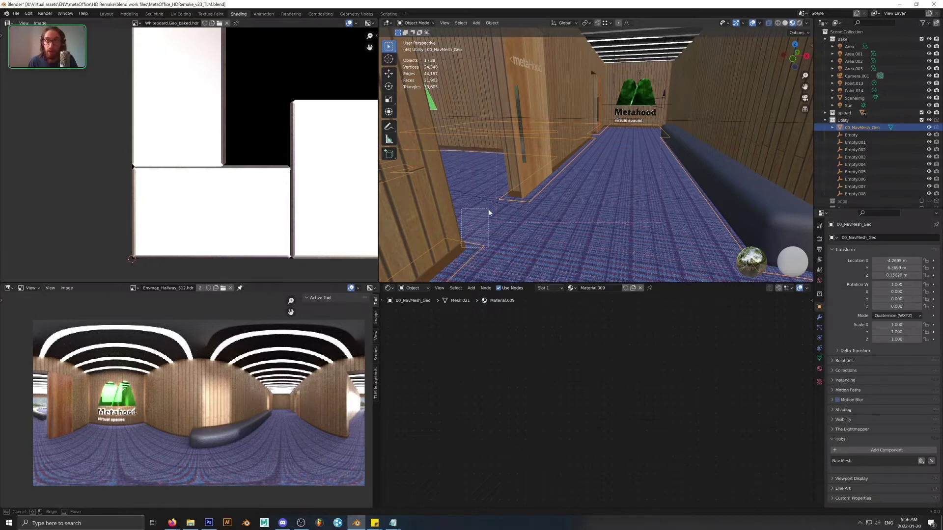
drag(489, 211, 554, 211)
shift+middle_drag(553, 211, 642, 172)
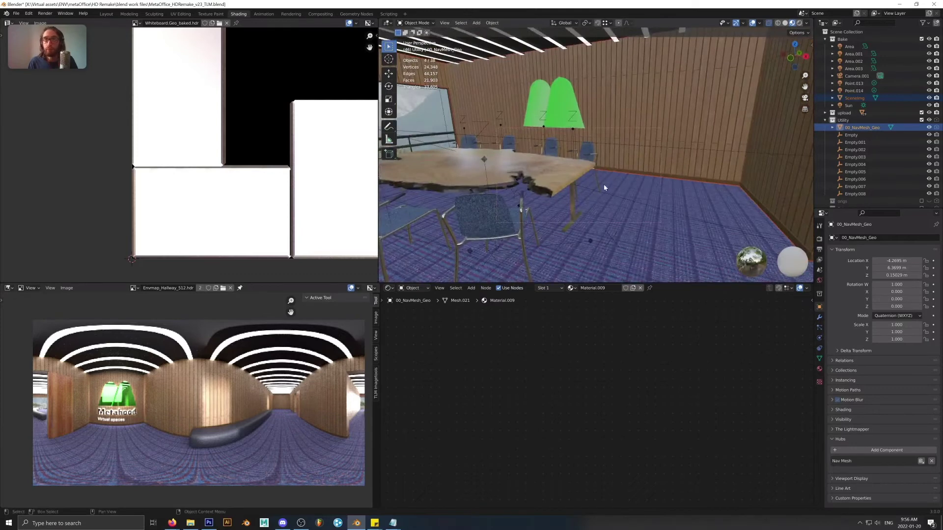
click(174, 525)
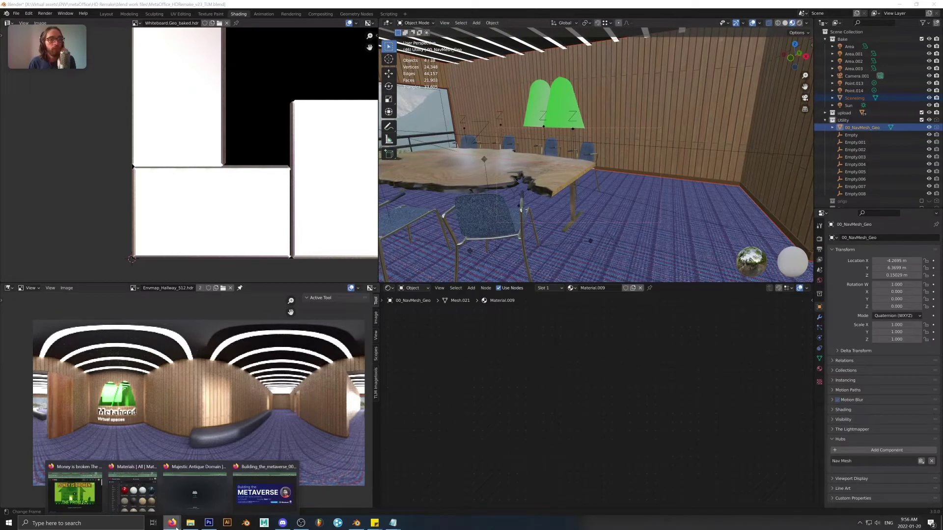
click(503, 405)
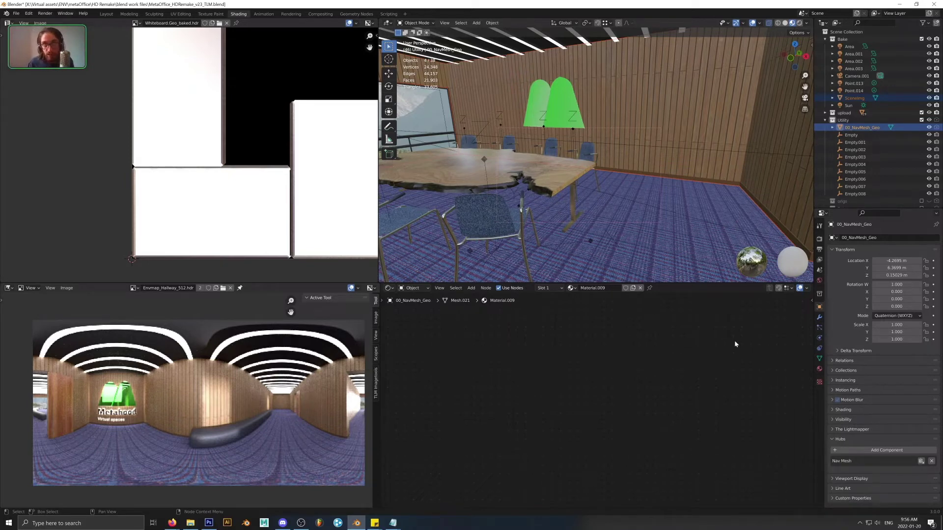
Step: Add a Hubs Loop Animation component to ChairSeat.Geo, open its Clip field, and remove the component again
click(500, 223)
click(864, 449)
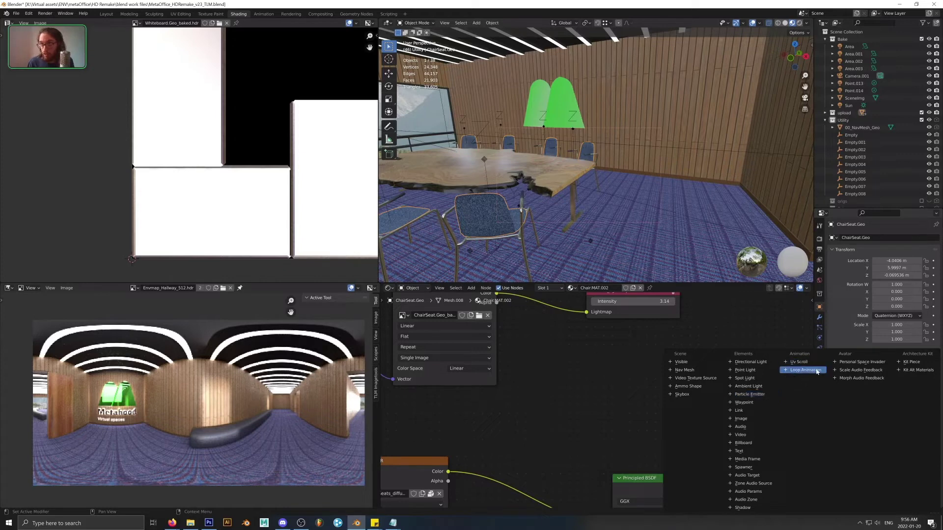
click(800, 370)
scroll(879, 442, down, 1)
click(884, 462)
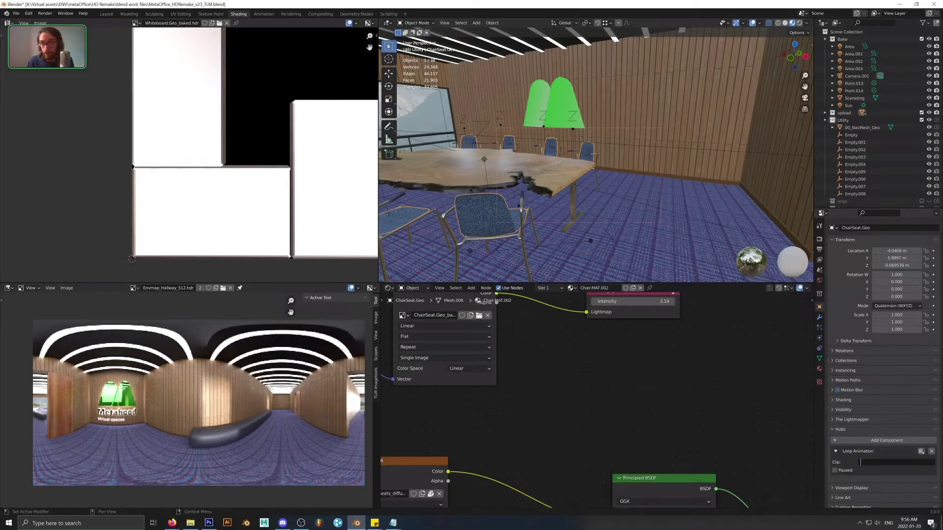
click(932, 452)
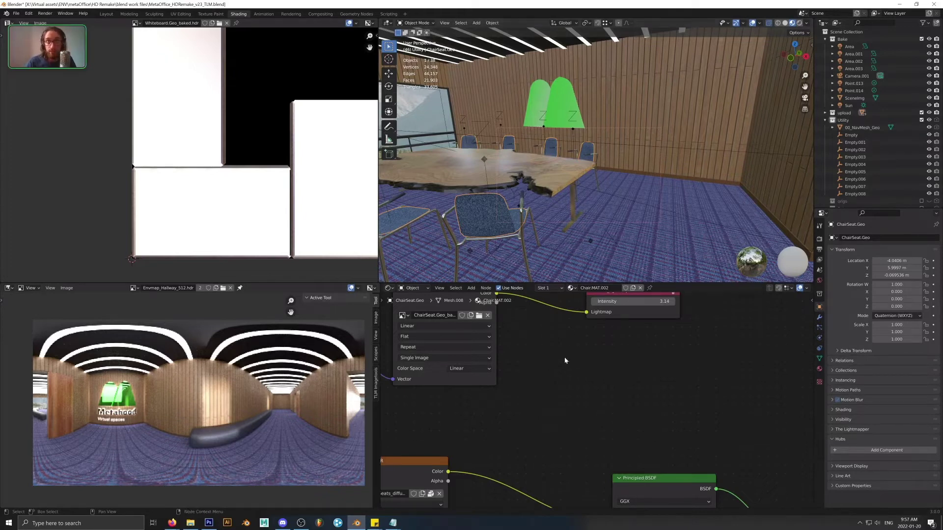
Step: Examine the full Chair.MAT.002 node tree and the chairs around the meeting table
scroll(569, 366, down, 8)
scroll(579, 371, down, 3)
middle_drag(605, 375, 614, 367)
middle_drag(646, 196, 615, 220)
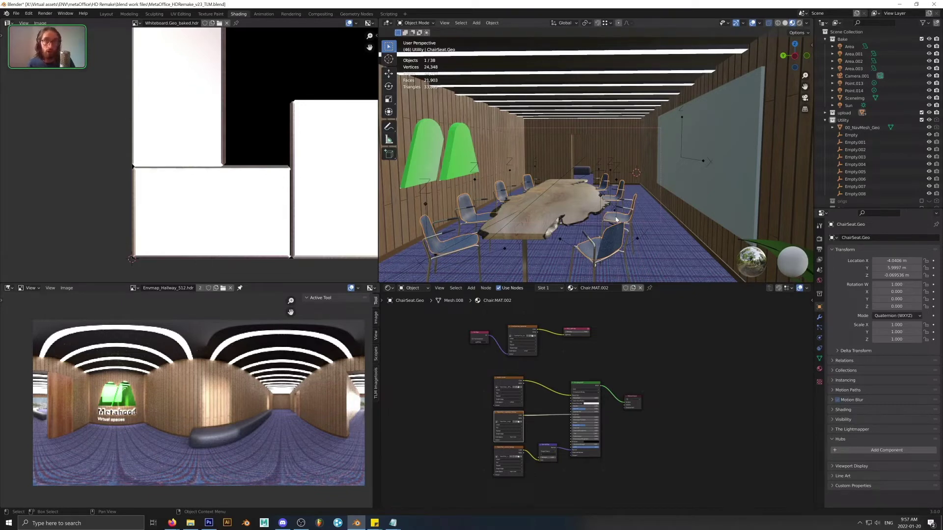
Step: Select the waypoint Empty.007 beside the meeting table and review its Hubs Waypoint settings and the hallway
middle_drag(616, 220, 655, 205)
click(606, 167)
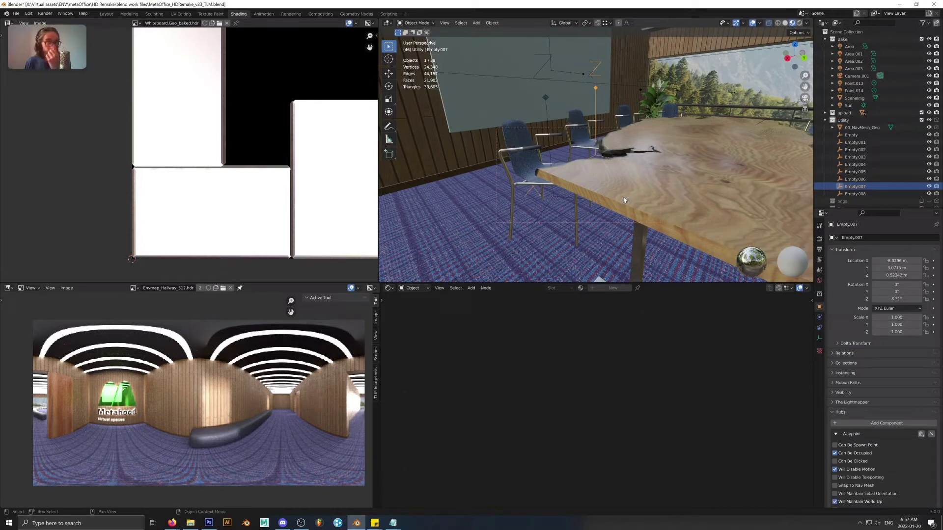
middle_drag(601, 238, 667, 214)
scroll(673, 215, down, 4)
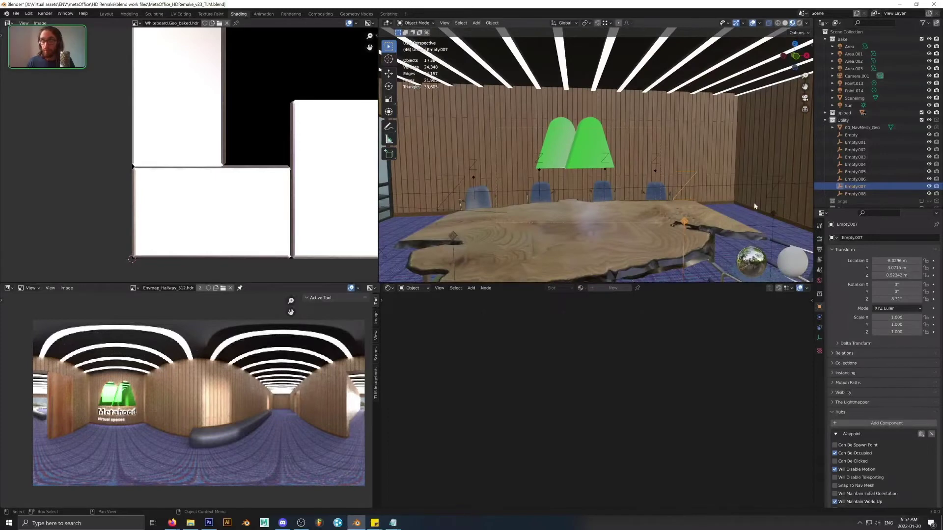
shift+middle_drag(756, 206, 491, 199)
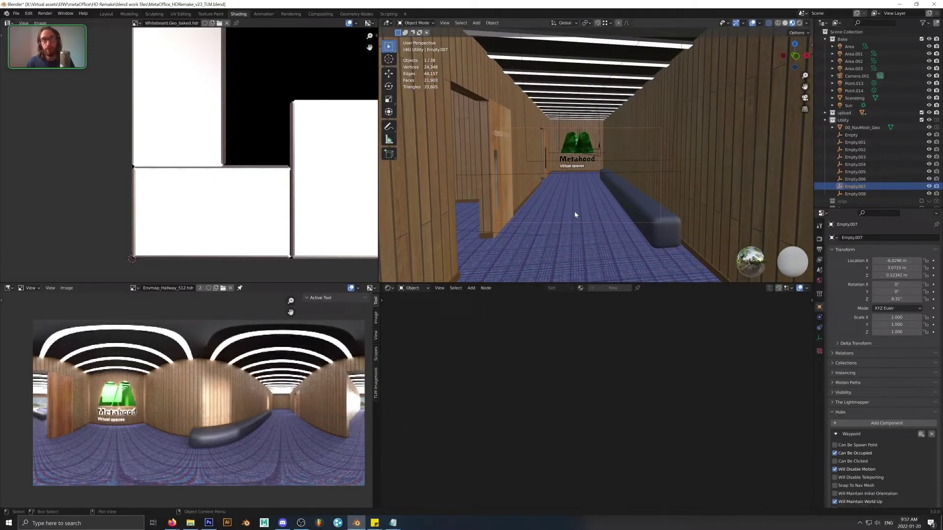
scroll(879, 363, down, 2)
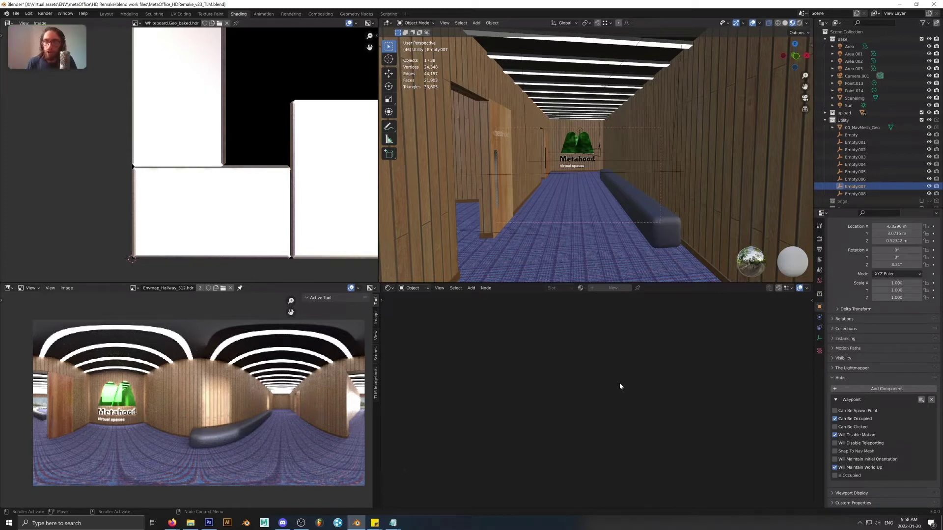
Step: Check the room loading in Hubs and the Update Blender Scene page in Spoke, and return to Blender
key(alt+Tab)
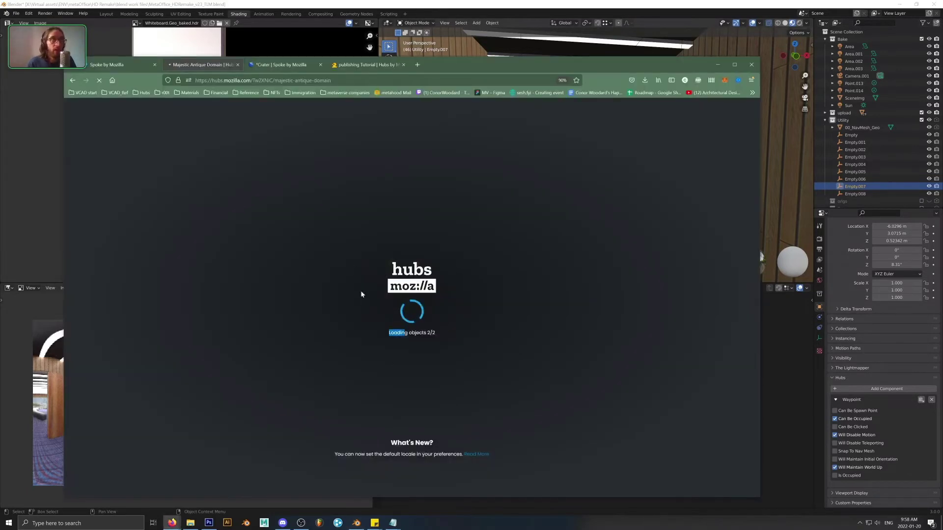
key(ctrl+shift+Tab)
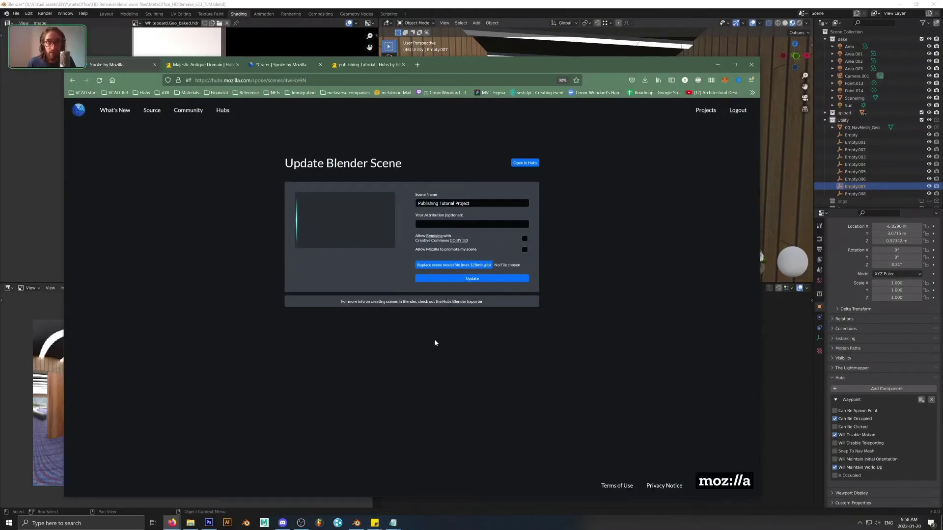
key(alt+Tab)
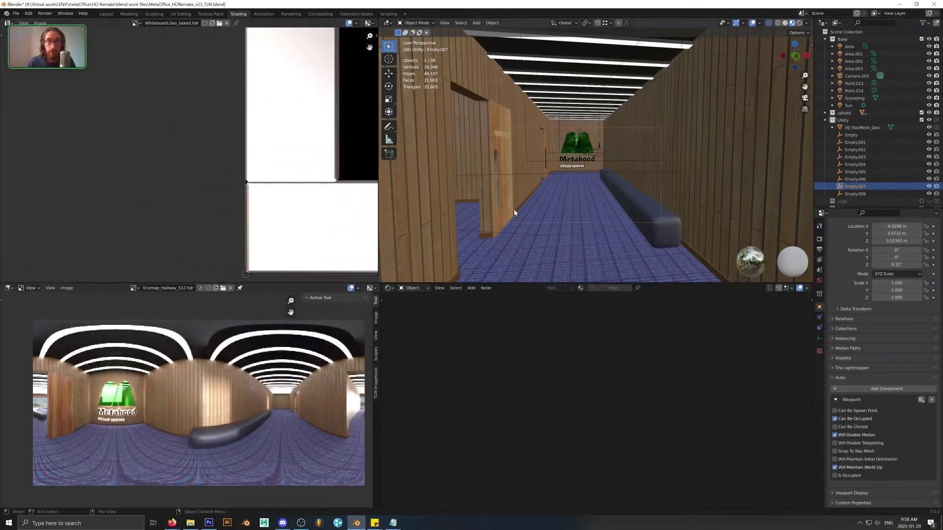
Step: Select the waypoint Empty.001 at the chair nearest the doorway and examine its Hubs settings and position
shift+middle_drag(514, 212, 649, 208)
shift+middle_drag(550, 180, 648, 182)
click(613, 167)
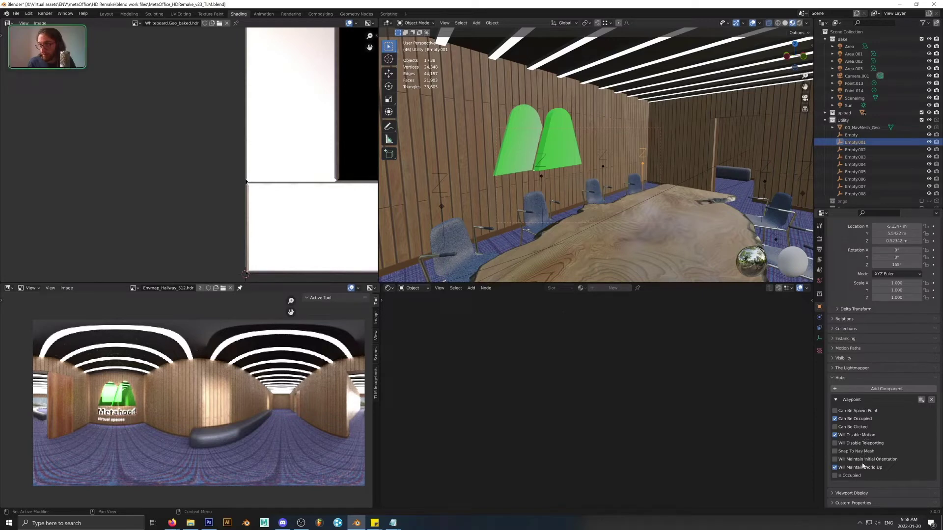
middle_drag(763, 174, 652, 192)
middle_drag(683, 122, 727, 196)
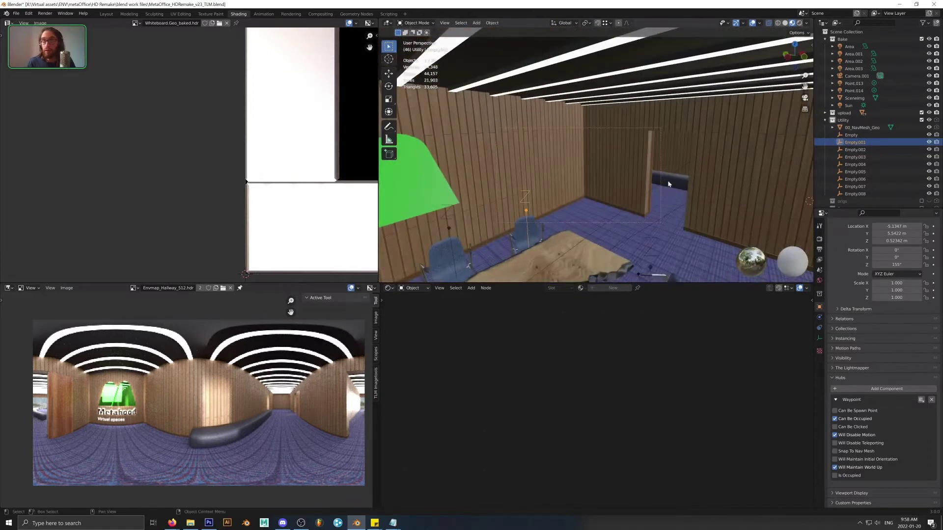
Step: Switch to Discord, stop sharing the screen, and open the other participant's shared screen
key(alt+Tab)
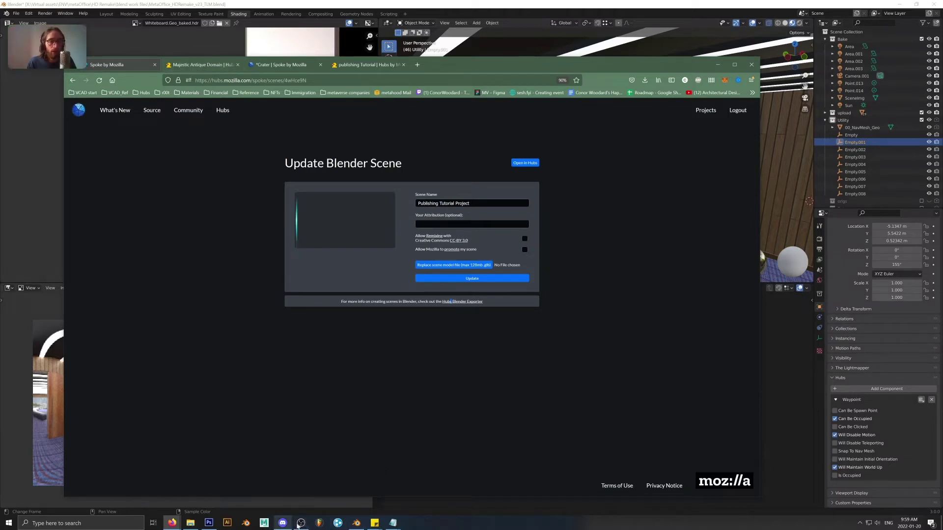
click(283, 523)
click(588, 474)
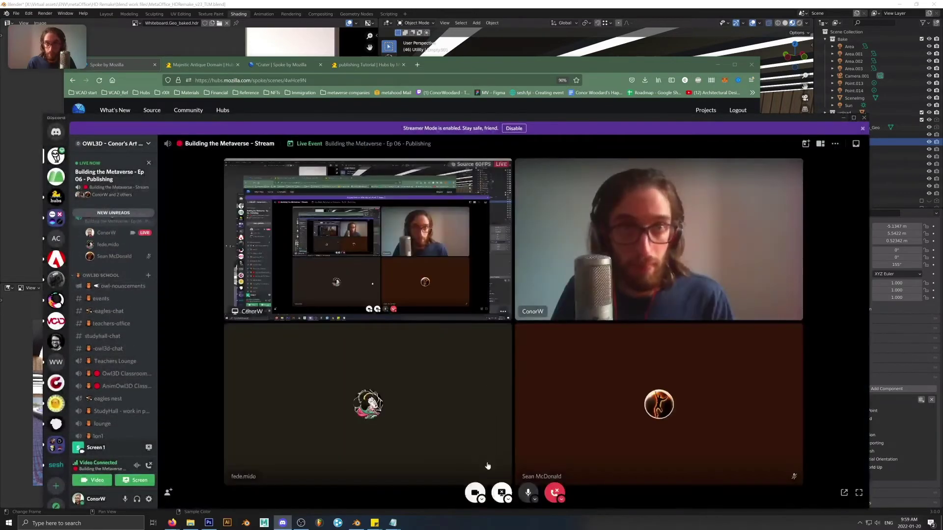
click(501, 495)
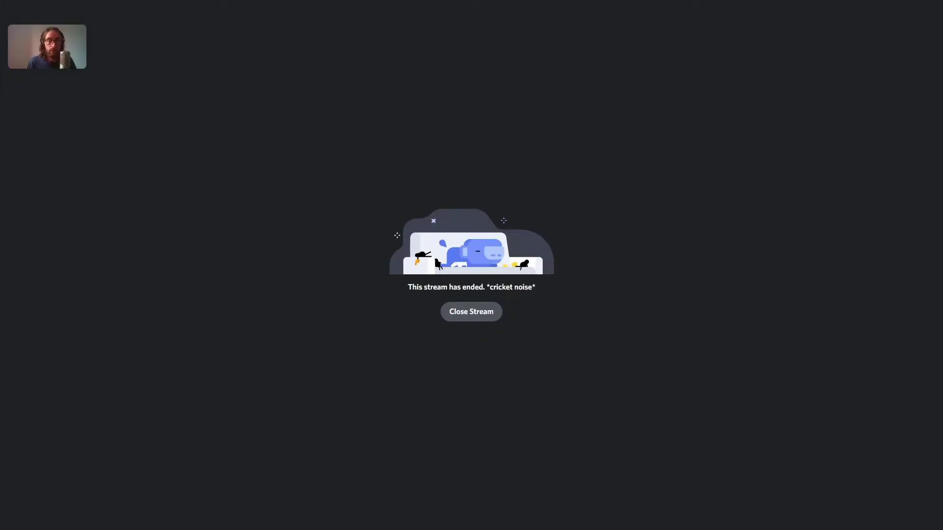
click(473, 312)
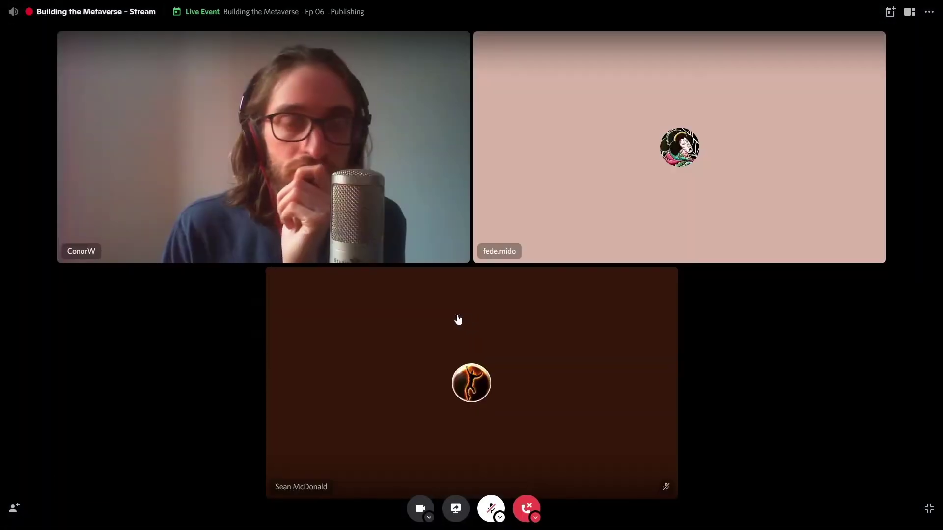
click(679, 148)
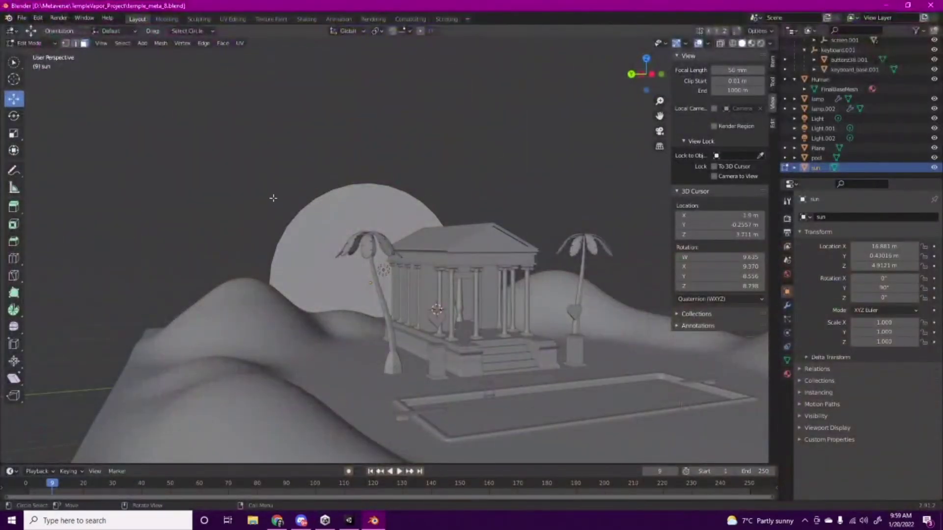
Step: Turn on the Statistics overlay in the viewport of the temple scene
scroll(454, 251, up, 2)
scroll(453, 251, down, 5)
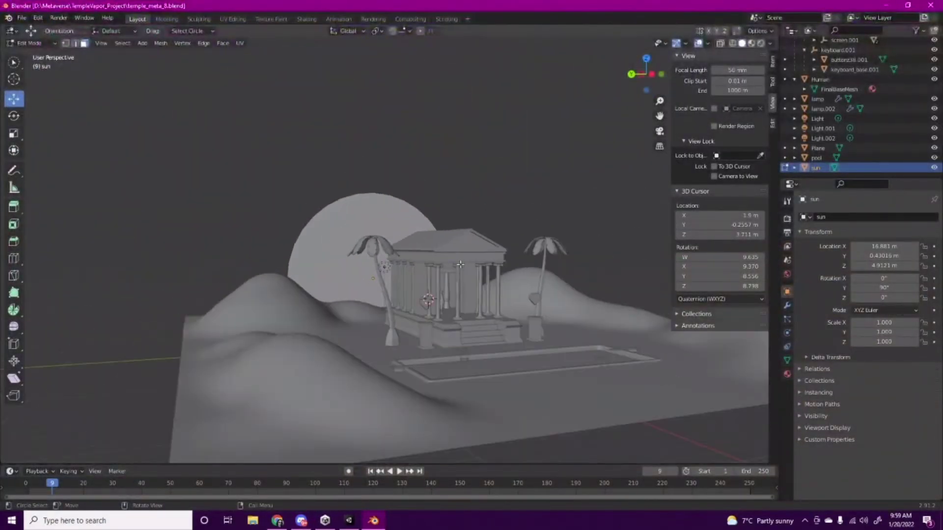
middle_drag(544, 162, 499, 162)
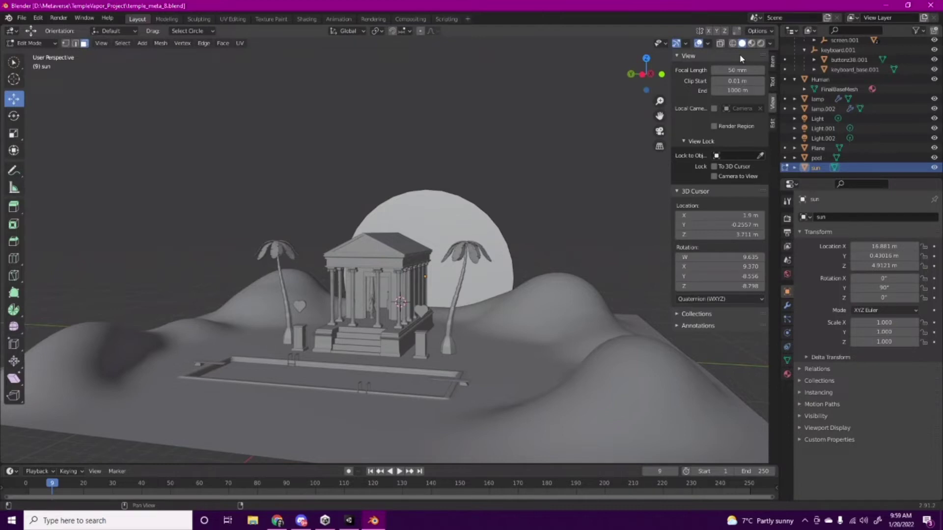
click(665, 44)
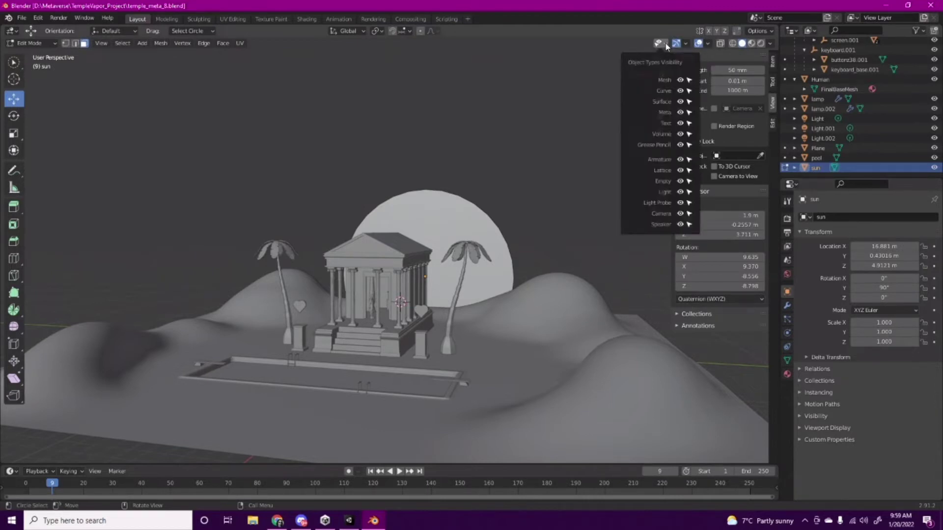
click(686, 44)
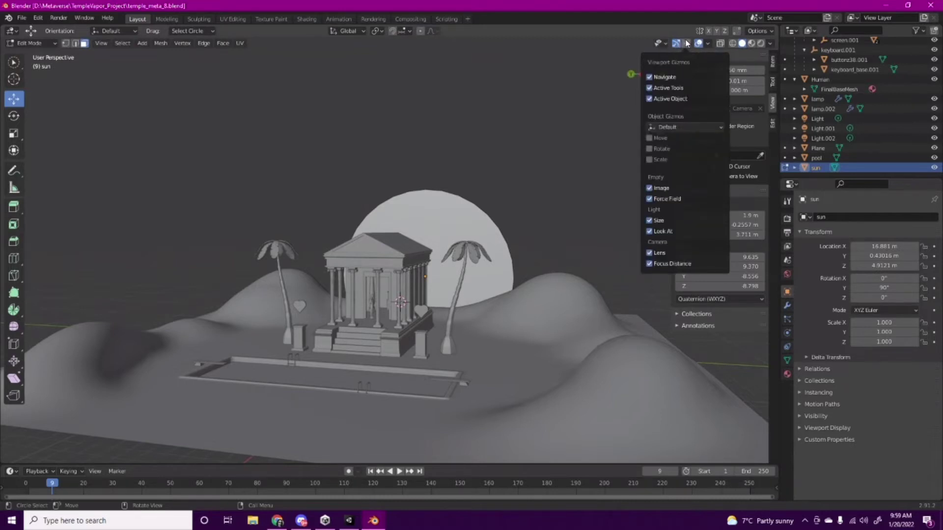
click(708, 44)
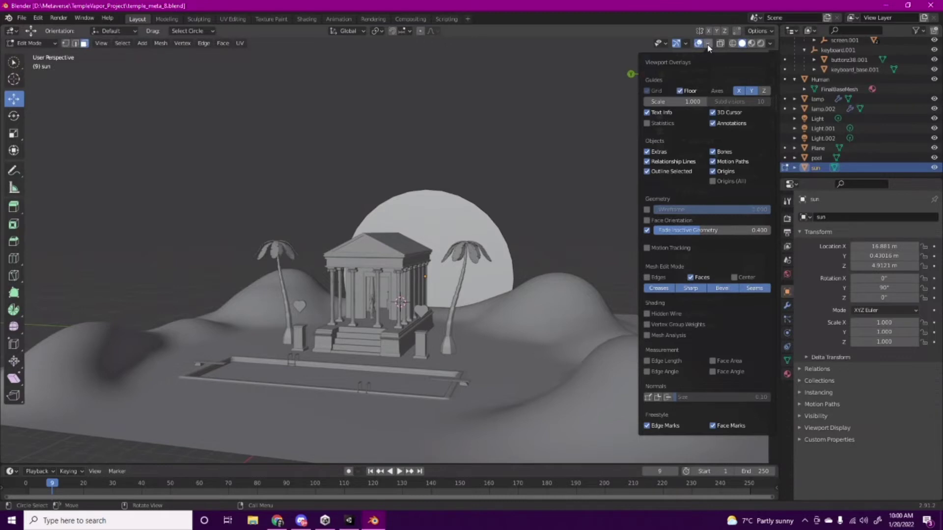
click(647, 124)
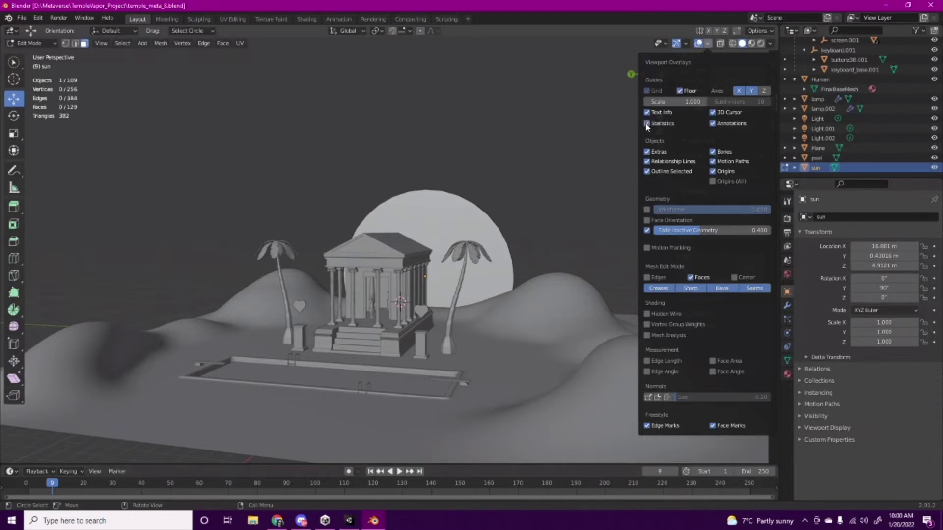
key(n)
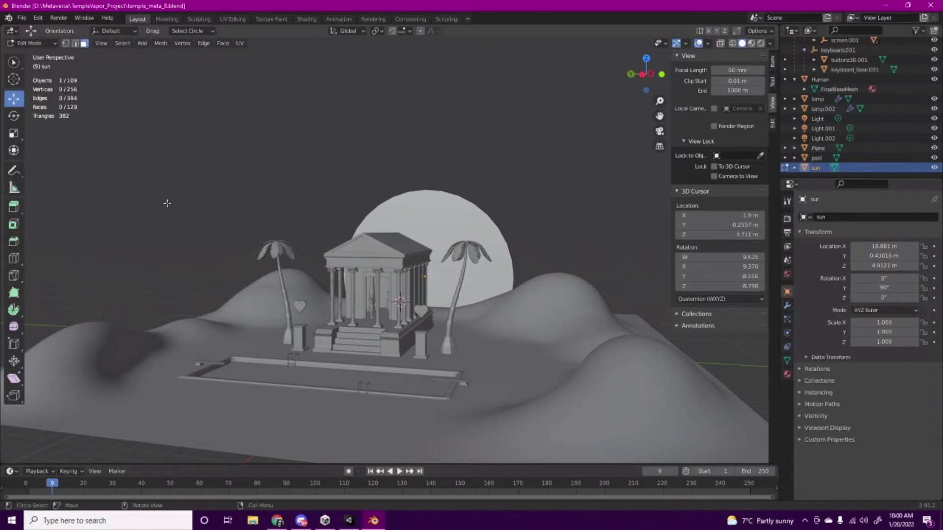
Step: Leave Edit Mode on the sun and select all objects to read the temple scene's overall statistics
key(Tab)
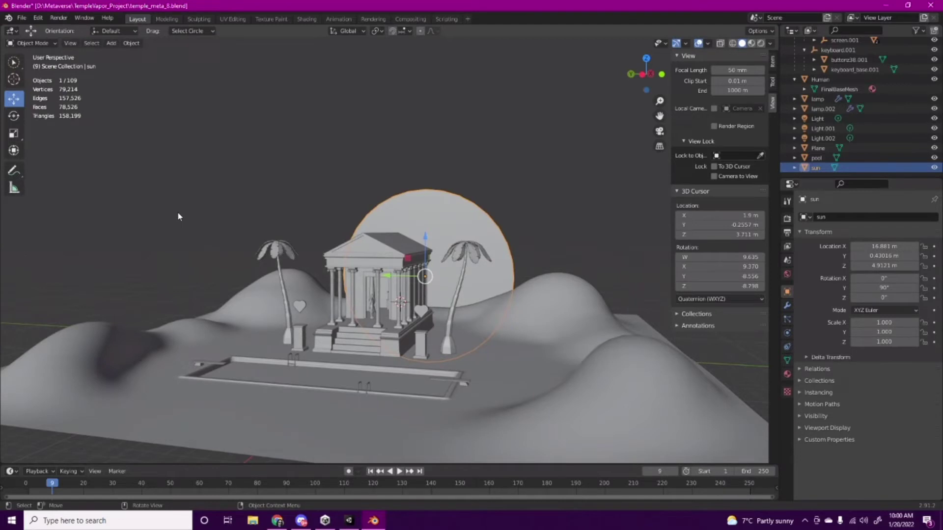
key(a)
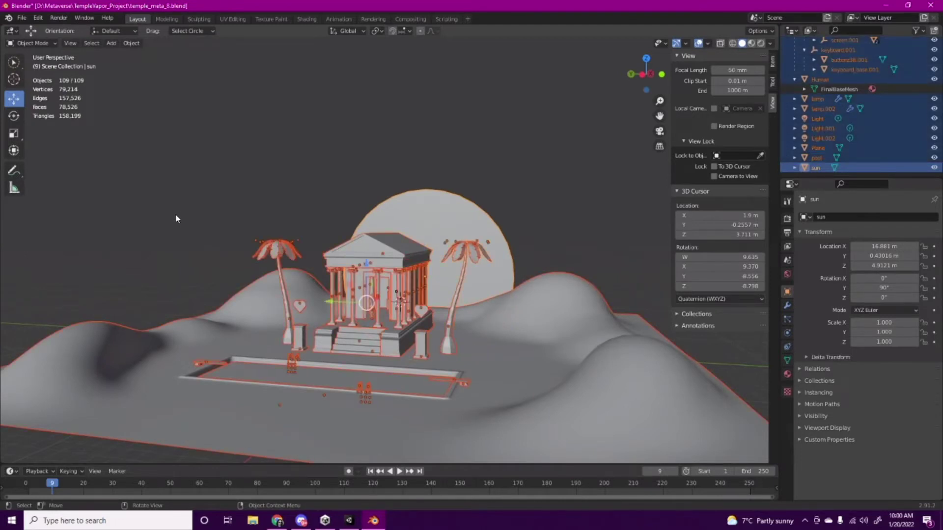
middle_drag(173, 219, 174, 219)
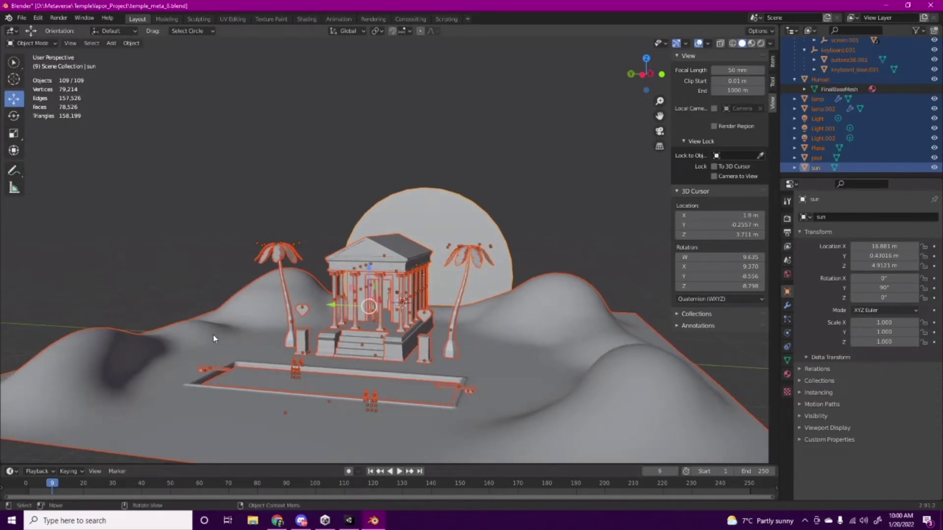
Step: Deselect everything and examine the mesh density of the sun and the ground Plane in Edit Mode
key(alt+a)
key(Tab)
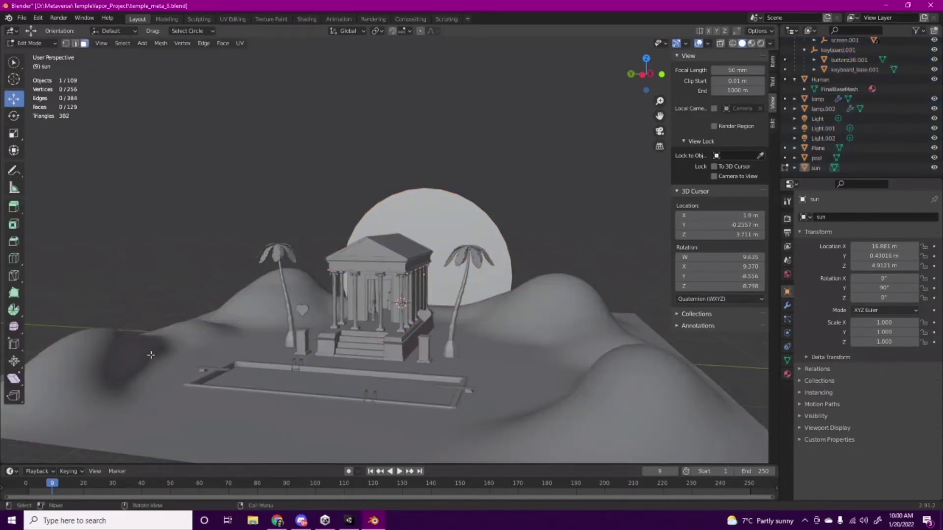
key(Tab)
click(818, 148)
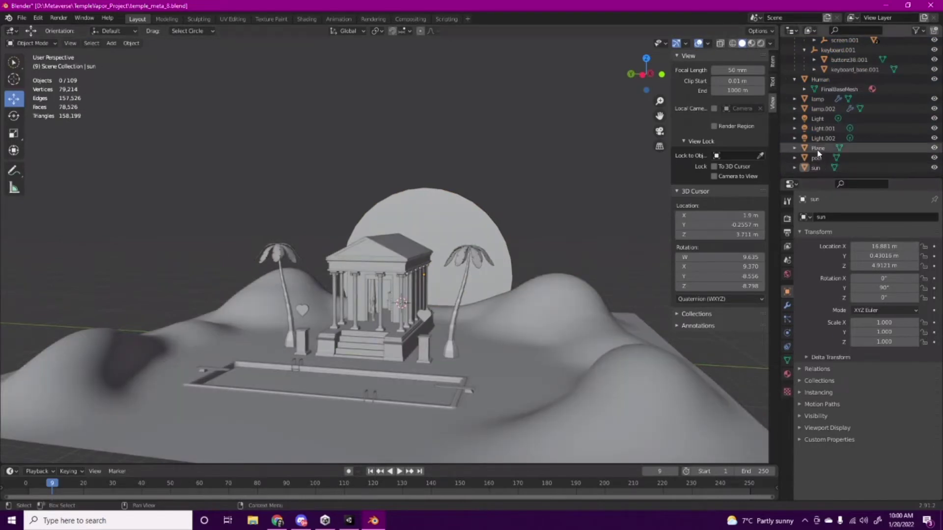
key(Tab)
middle_drag(151, 138, 161, 168)
shift+middle_drag(219, 200, 221, 80)
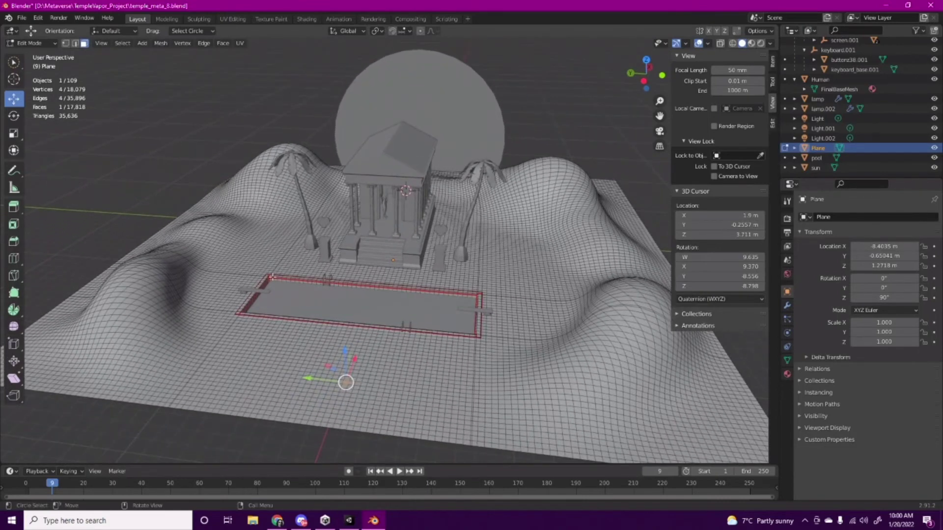
key(Tab)
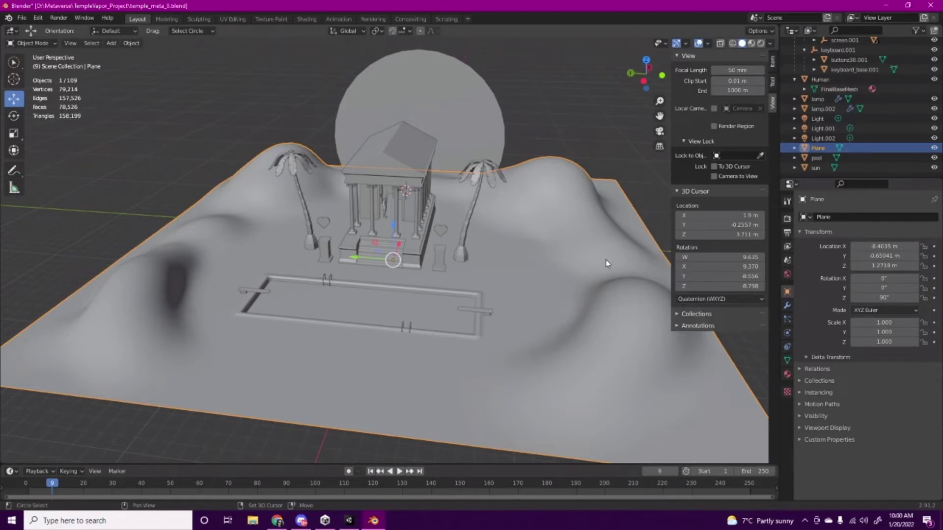
Step: Isolate the ground Plane in local view to read its statistics, restore the full scene, and deselect everything
key(KP_Divide)
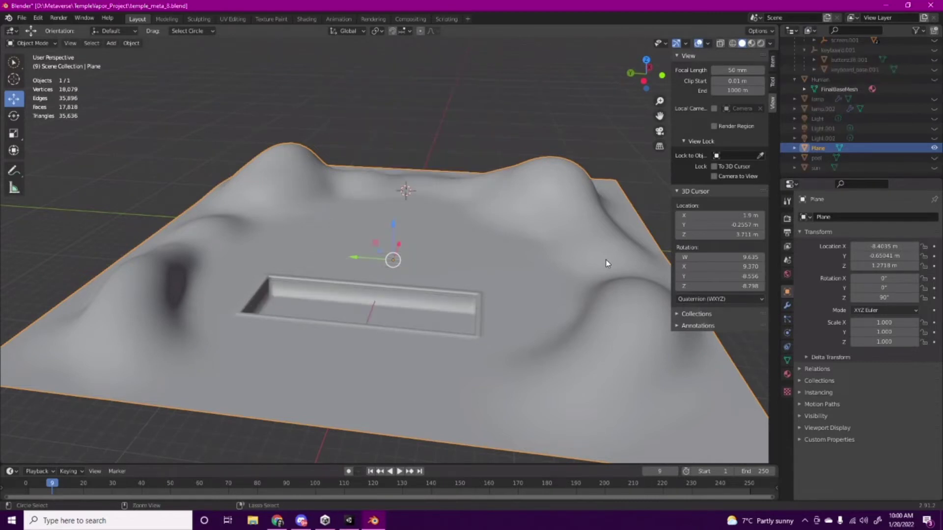
key(KP_Divide)
key(alt+a)
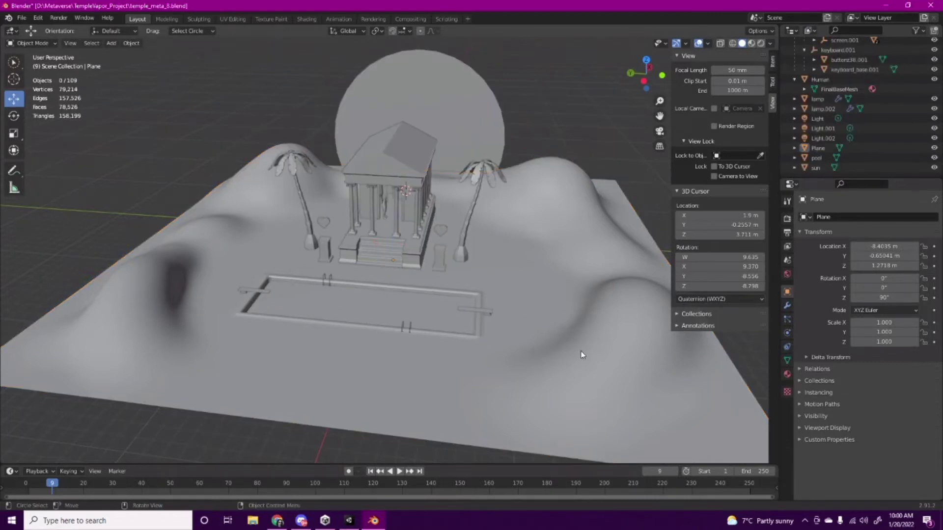
Step: Select the ground Plane and hide it in the temple scene
click(640, 270)
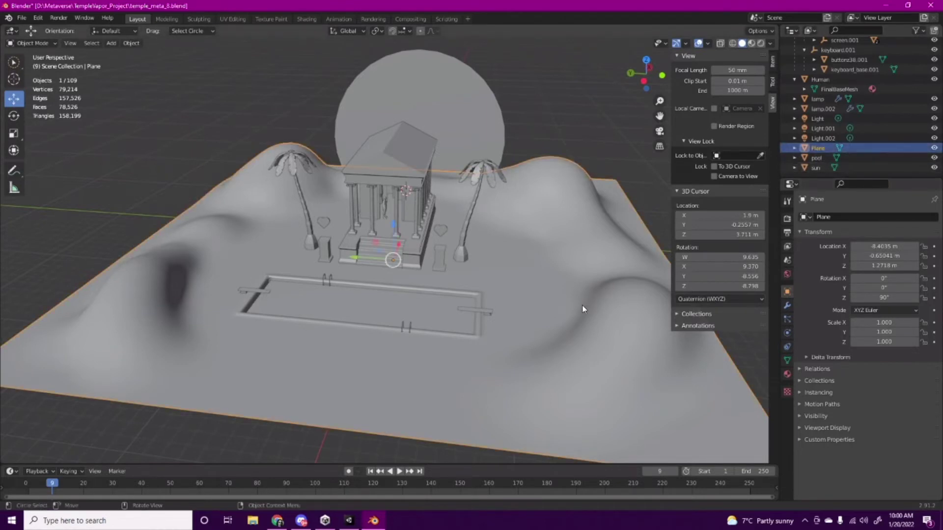
key(h)
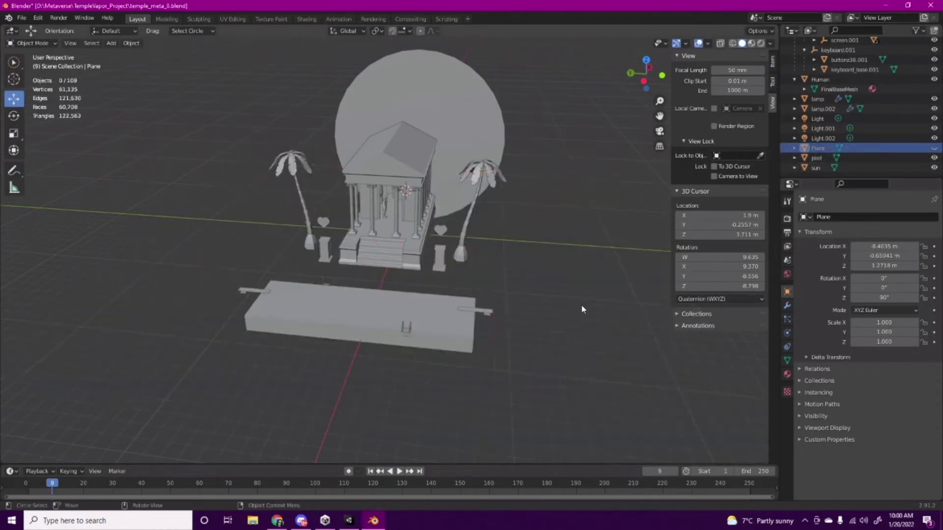
middle_drag(540, 304, 452, 304)
scroll(536, 356, up, 4)
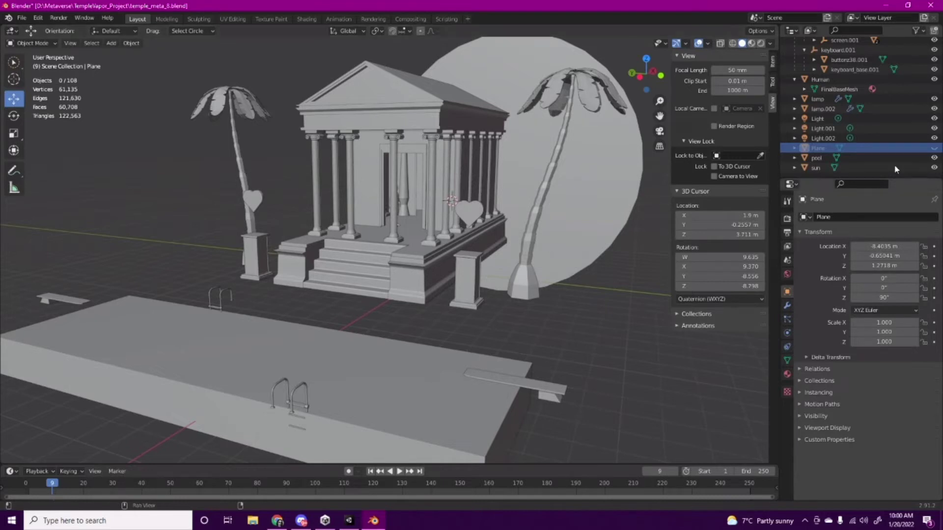
Step: Select every object in the Temple collection down to Top, including all columns and spirals in Column_GRP
scroll(830, 70, up, 10)
scroll(830, 69, up, 3)
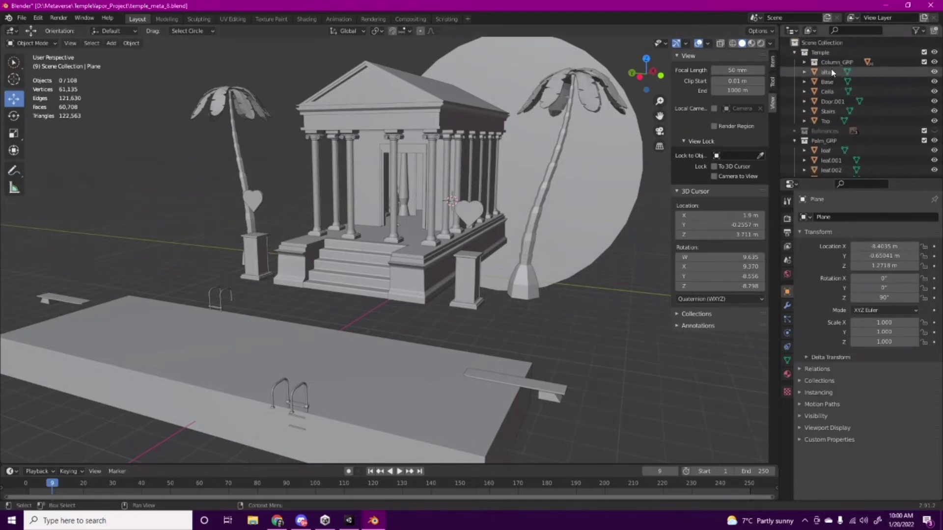
click(830, 63)
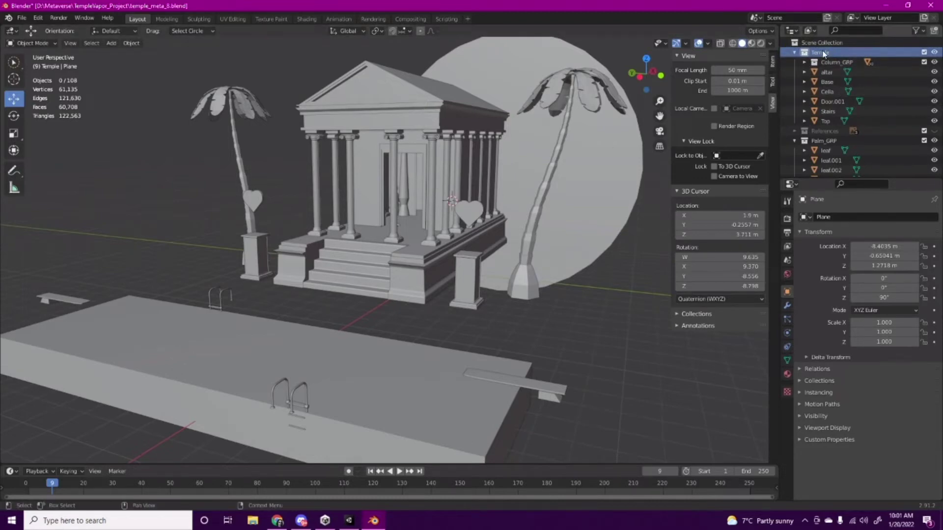
shift+click(833, 122)
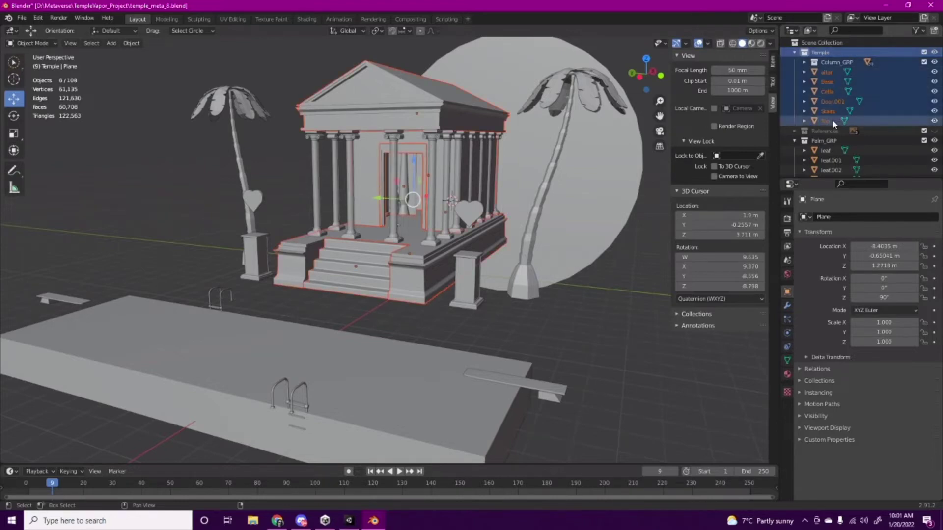
click(804, 62)
click(844, 71)
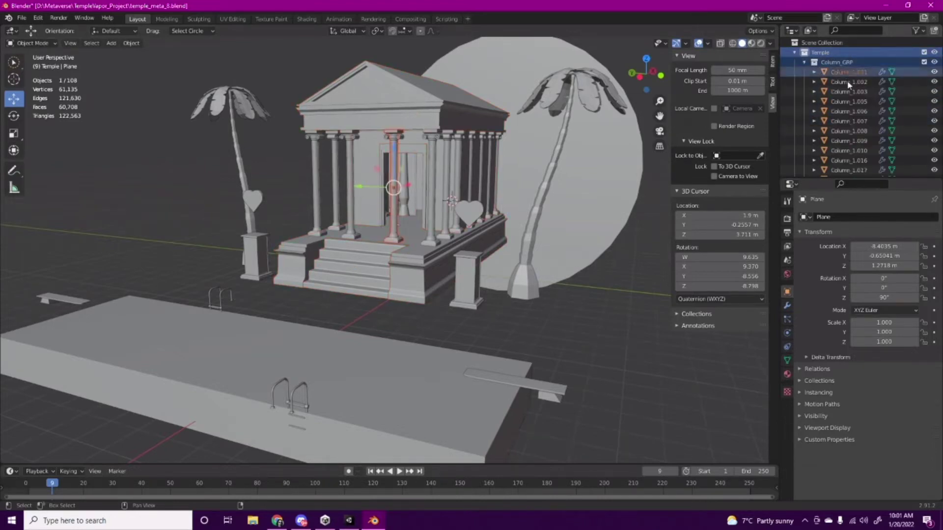
scroll(849, 131, down, 3)
scroll(849, 131, down, 5)
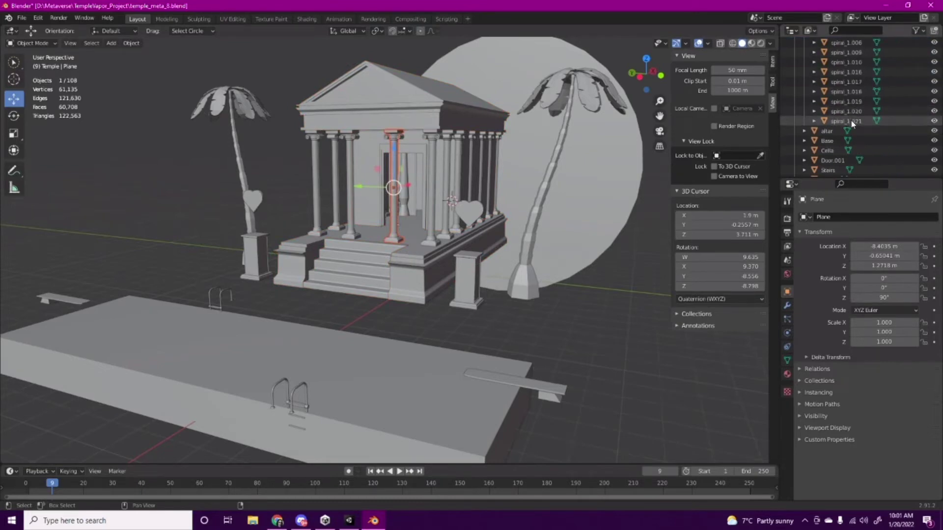
shift+click(850, 121)
scroll(850, 128, down, 3)
shift+click(850, 121)
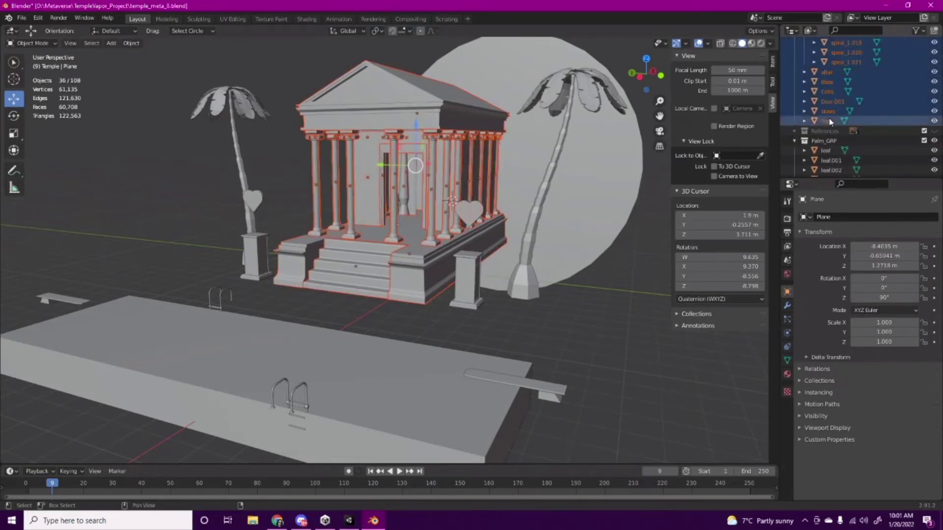
Step: Hide all unselected objects so that only the temple remains, and read its statistics
middle_drag(515, 313, 539, 314)
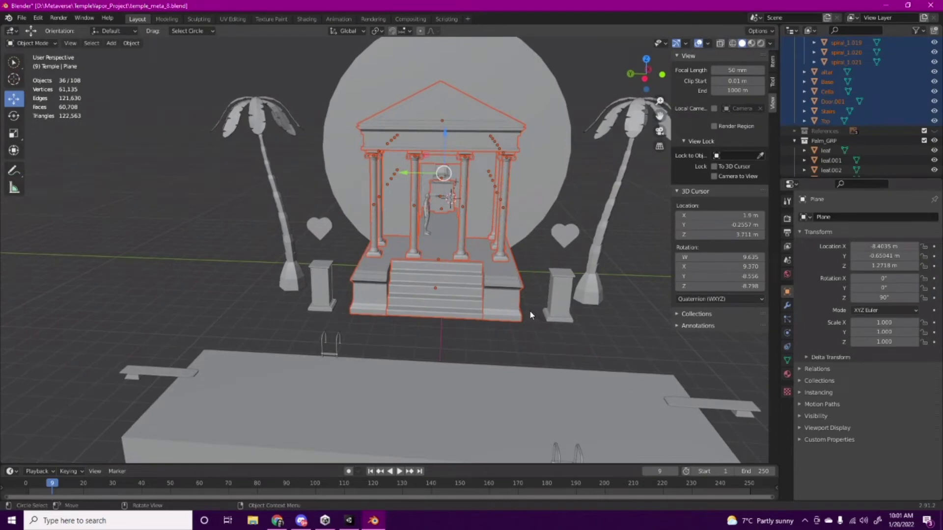
key(shift+h)
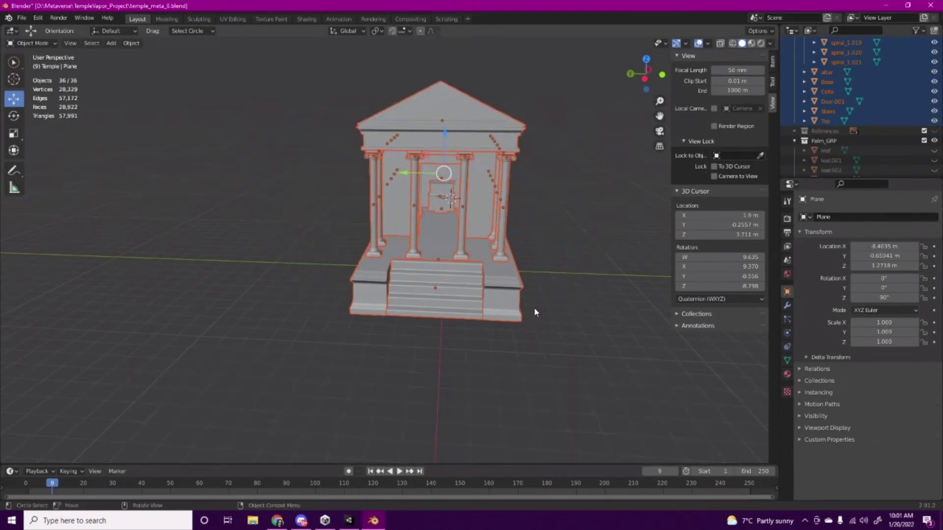
mouse_move(535, 312)
middle_down()
mouse_move(509, 320)
mouse_move(505, 312)
mouse_move(531, 305)
mouse_move(455, 305)
mouse_move(539, 316)
mouse_move(519, 311)
middle_up()
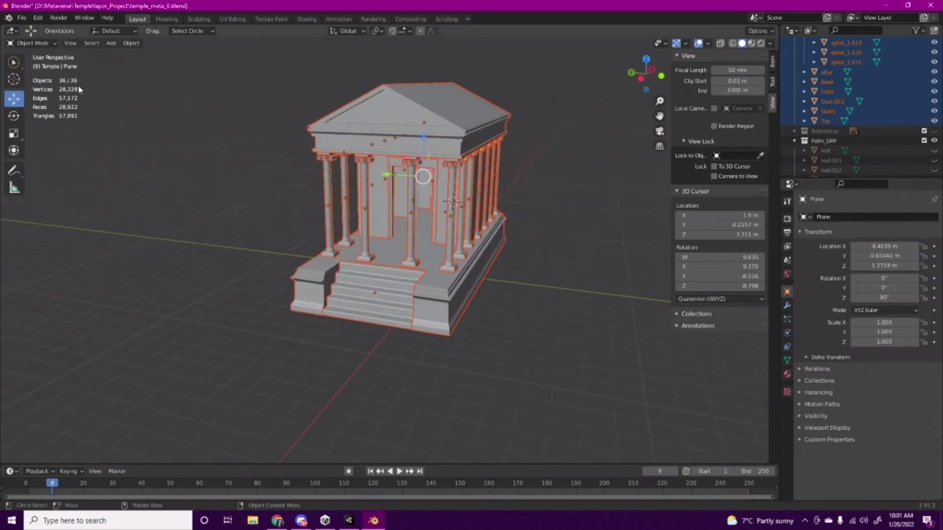
Step: Start a glTF 2.0 export of the temple and name the file temple_metaV.glb
click(20, 18)
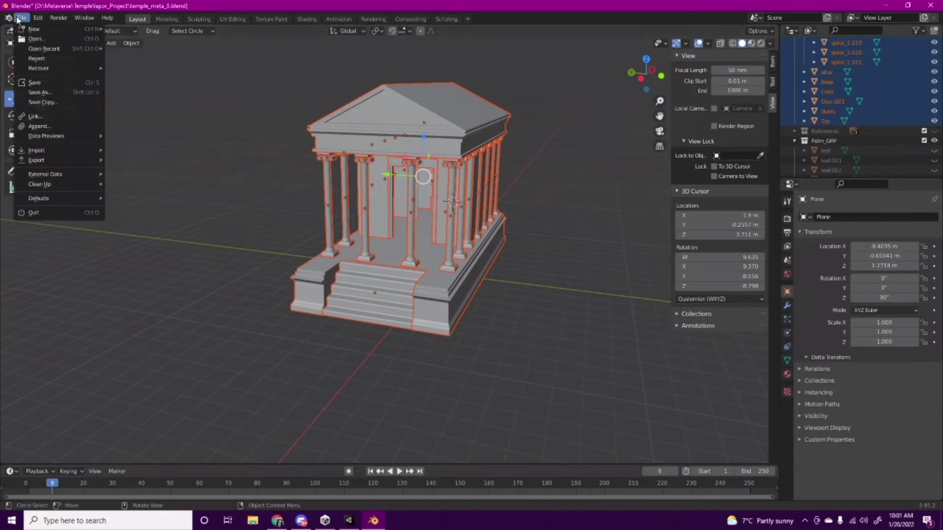
mouse_move(57, 160)
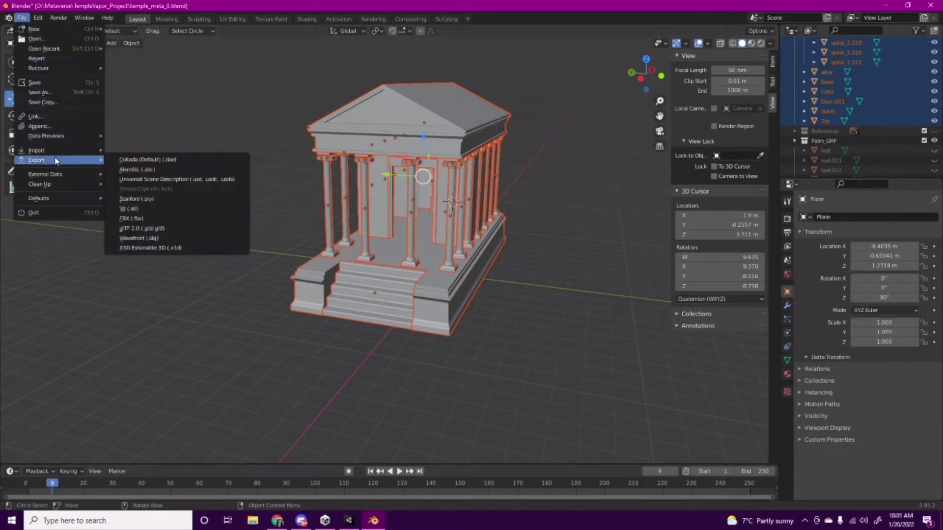
click(147, 229)
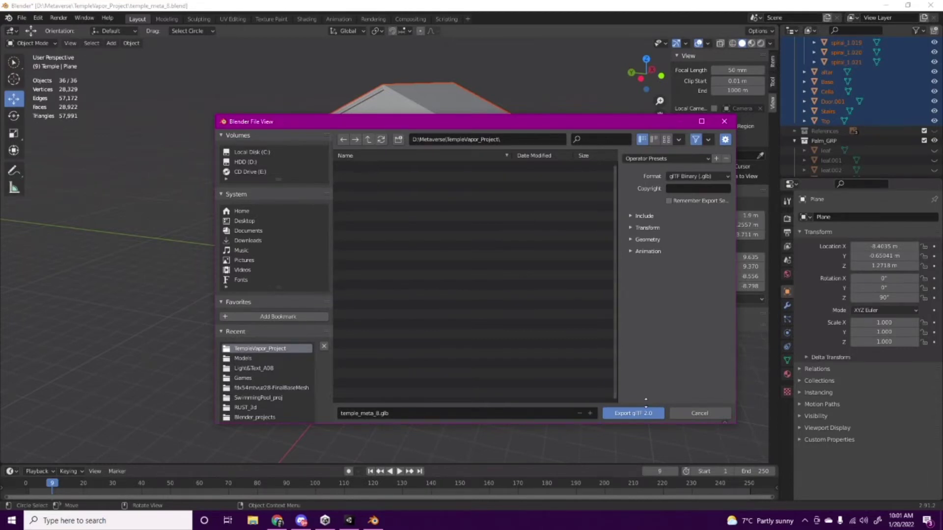
click(357, 415)
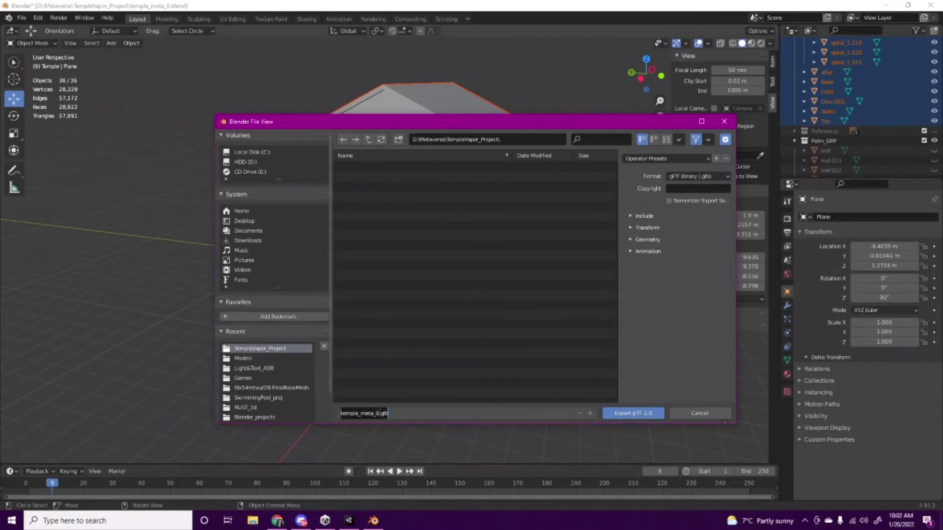
click(376, 414)
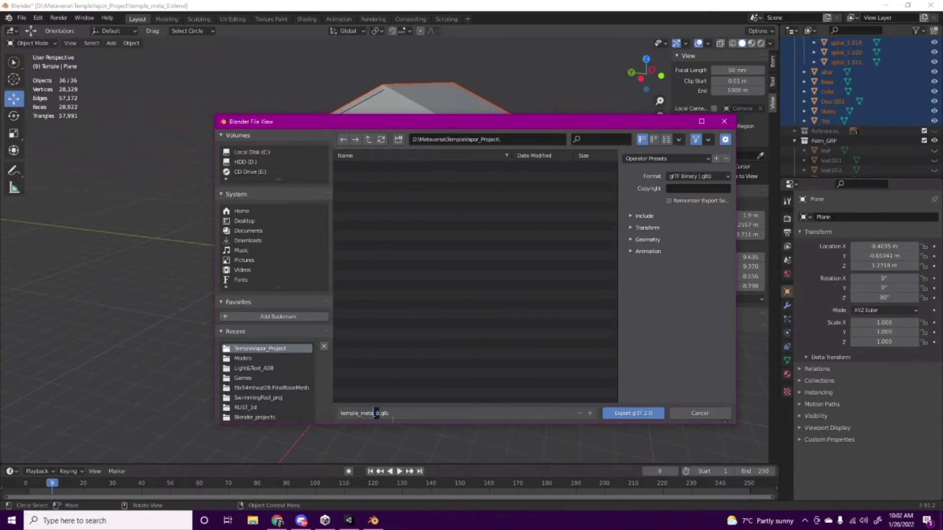
key(Delete)
Step: Limit the export to selected objects and export the temple as glTF Binary into the TempleVapor_Project folder
click(628, 218)
click(634, 217)
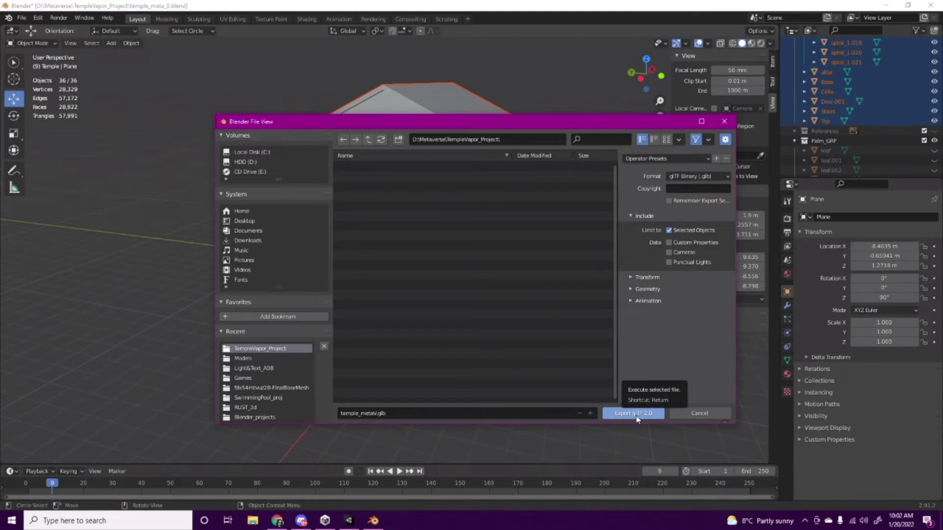
click(635, 414)
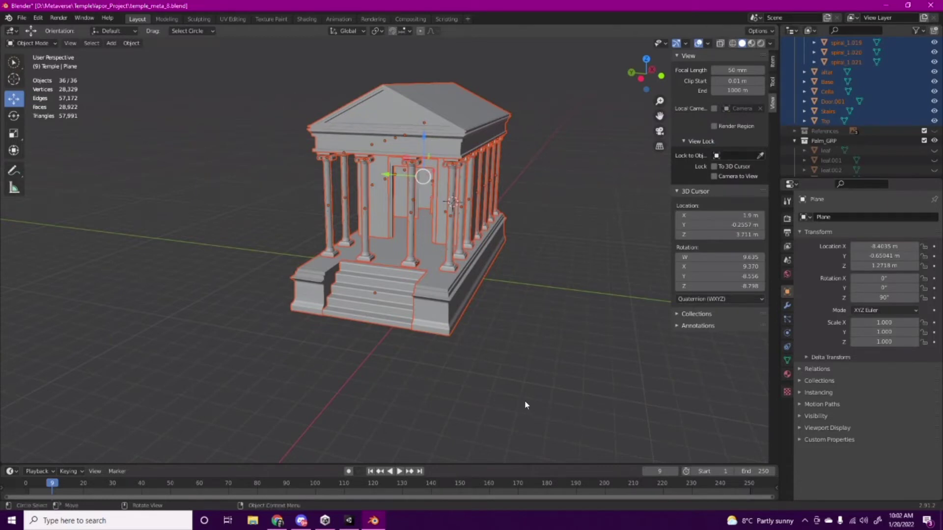
scroll(525, 406, down, 3)
middle_drag(514, 405, 493, 396)
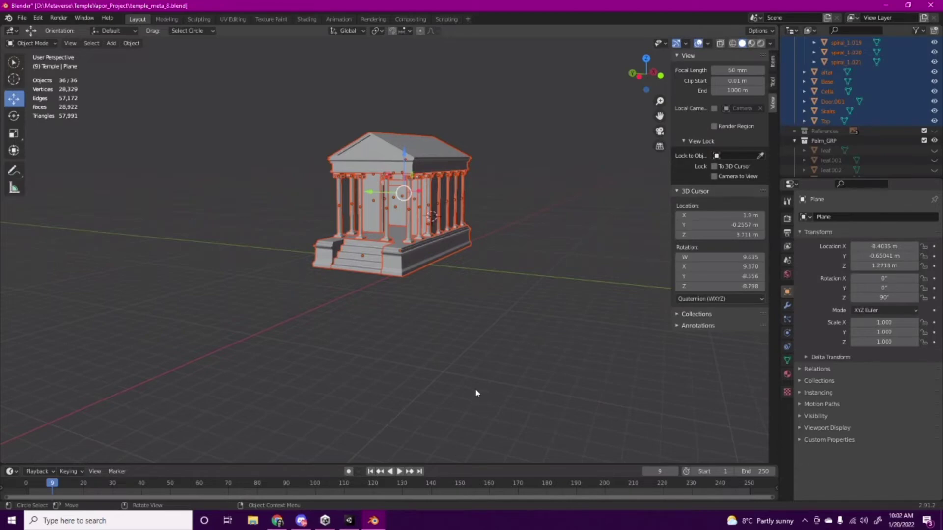
Step: Switch to Chrome, search for "hubs mozilla" in a new tab, and open the Mozilla Hubs site
click(277, 520)
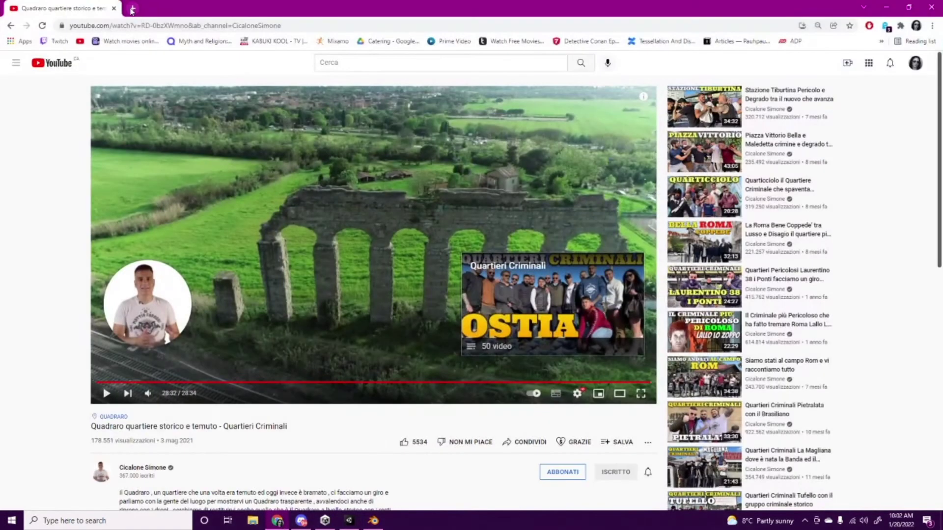
click(132, 9)
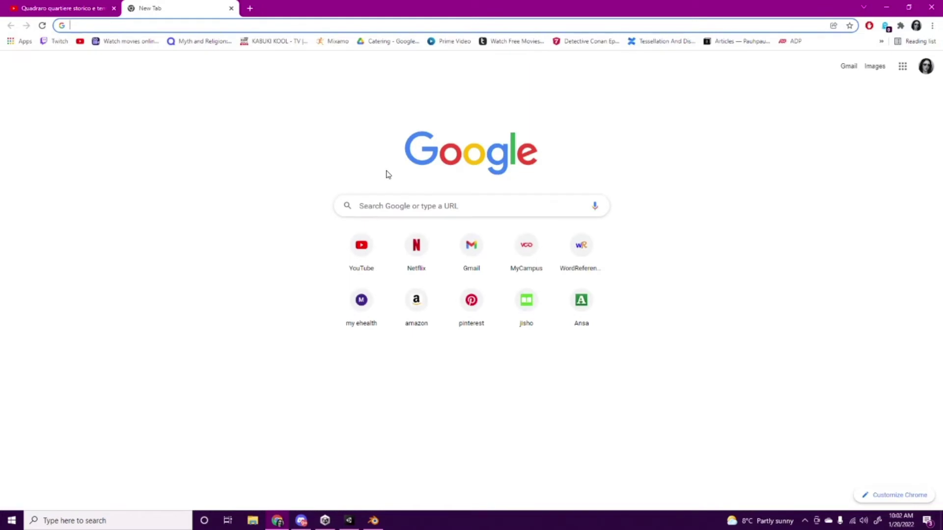
text(hubs m)
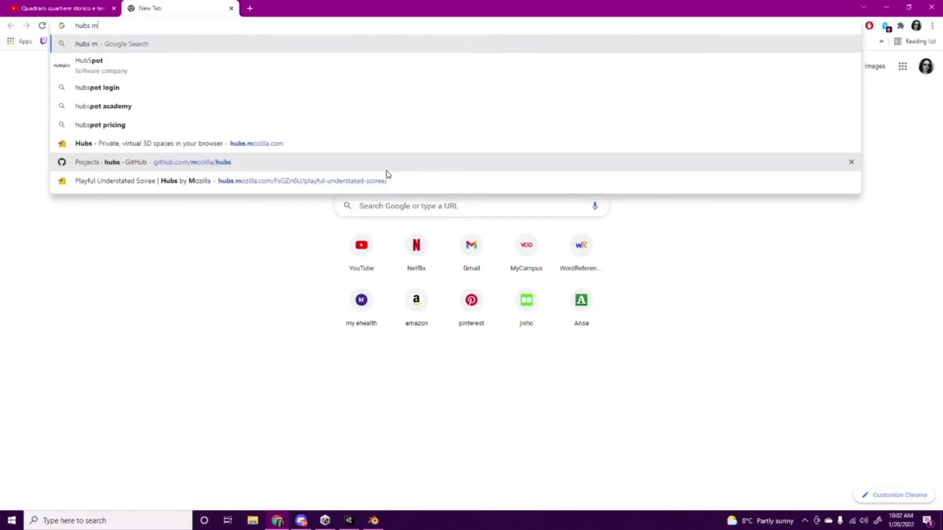
text(ozill)
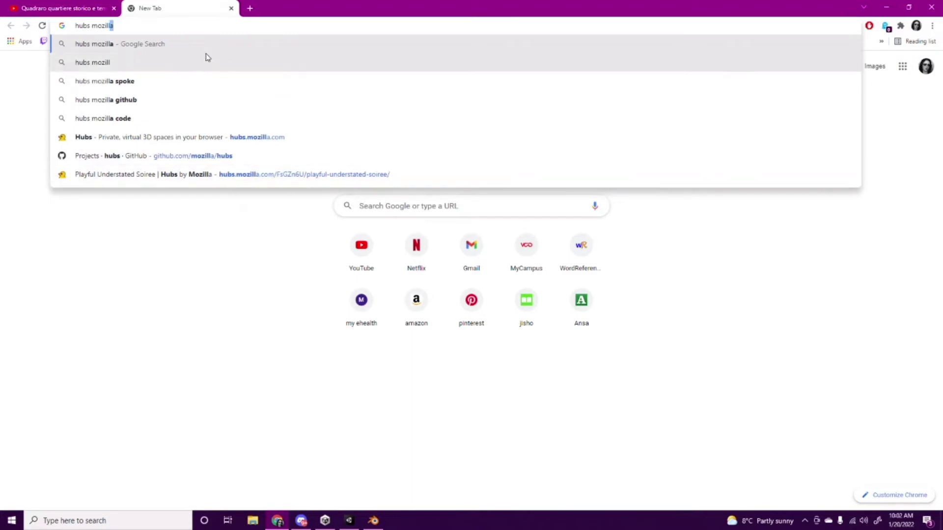
click(154, 43)
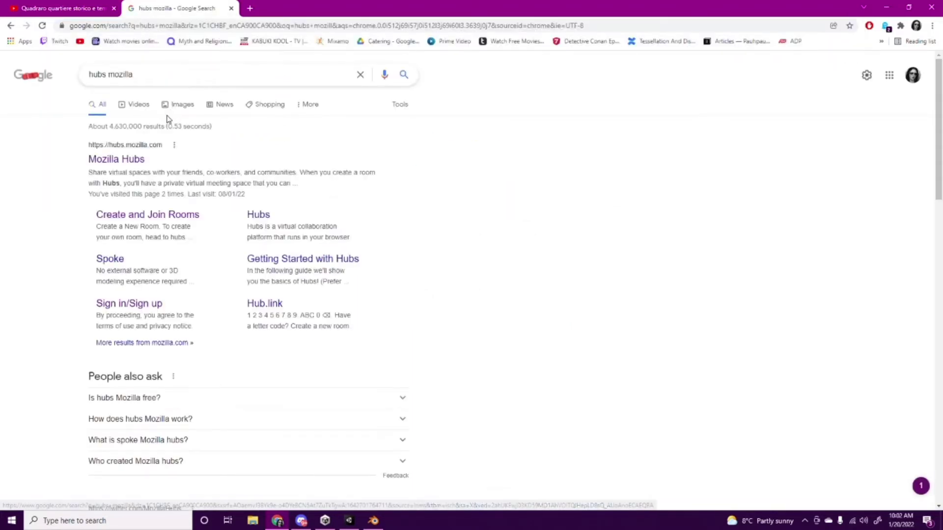
click(133, 164)
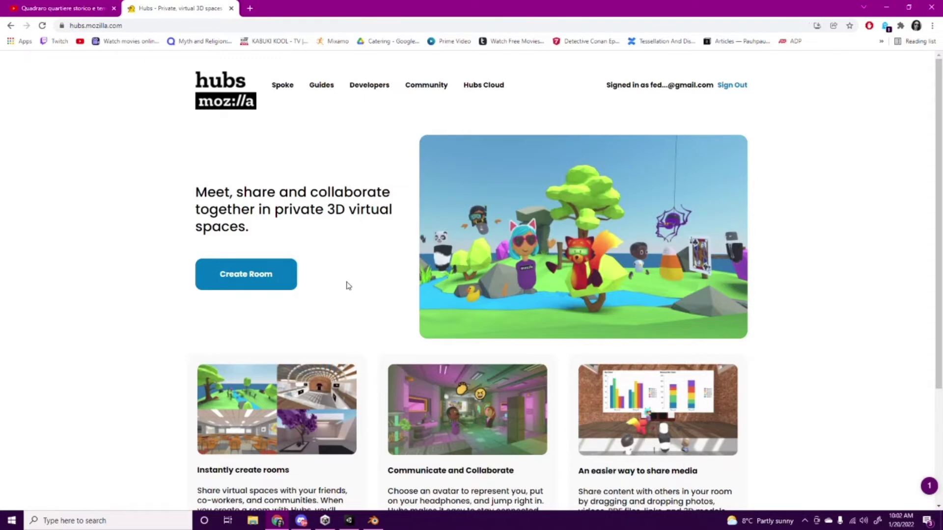
Step: Go to the Spoke projects page from the Hubs site and start a new project
click(281, 86)
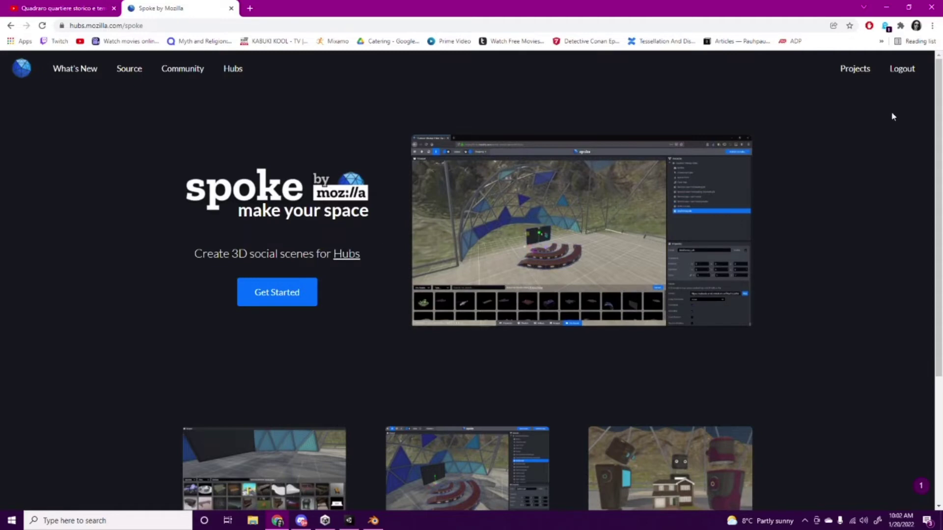
click(858, 69)
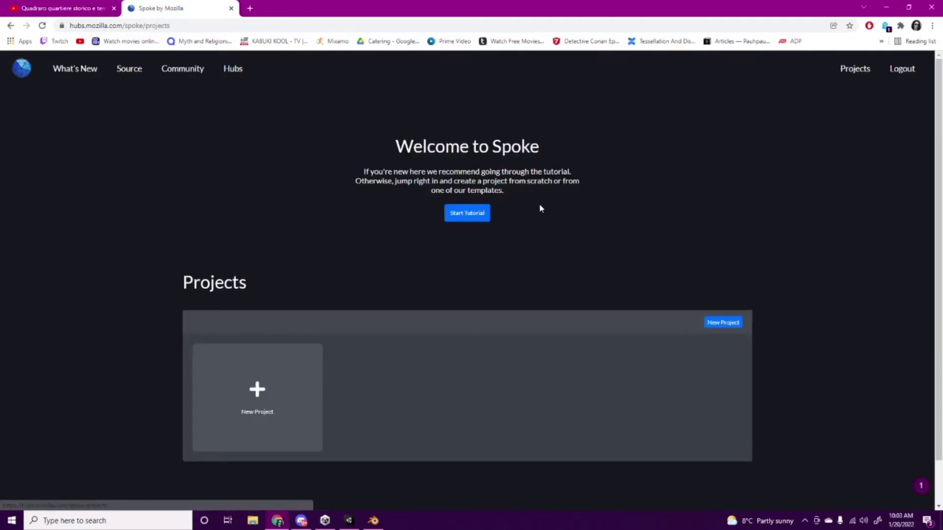
click(261, 393)
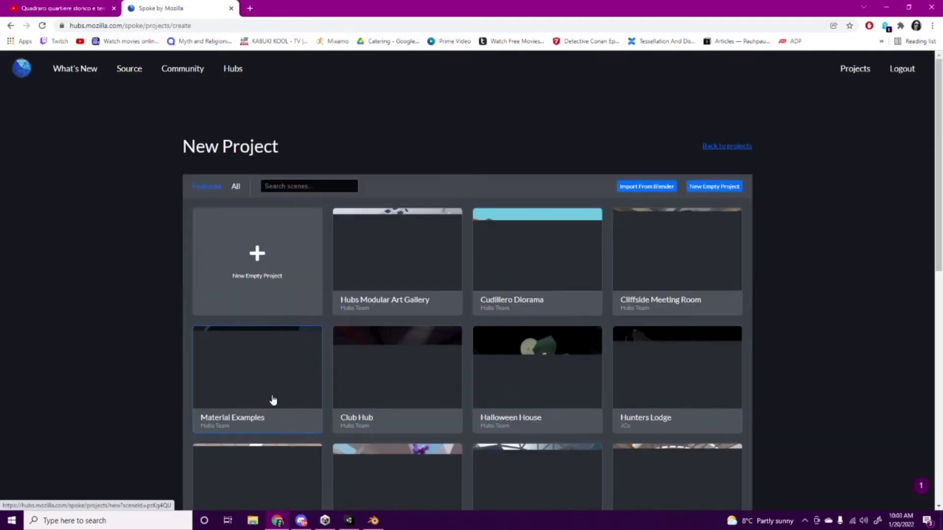
Step: Create a new empty project and show all assets in the My Assets library
click(262, 260)
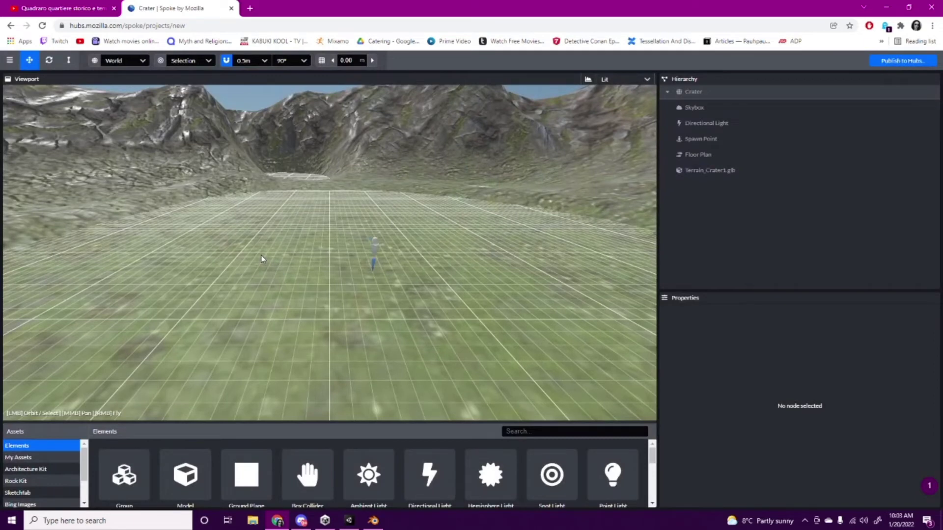
scroll(261, 256, down, 2)
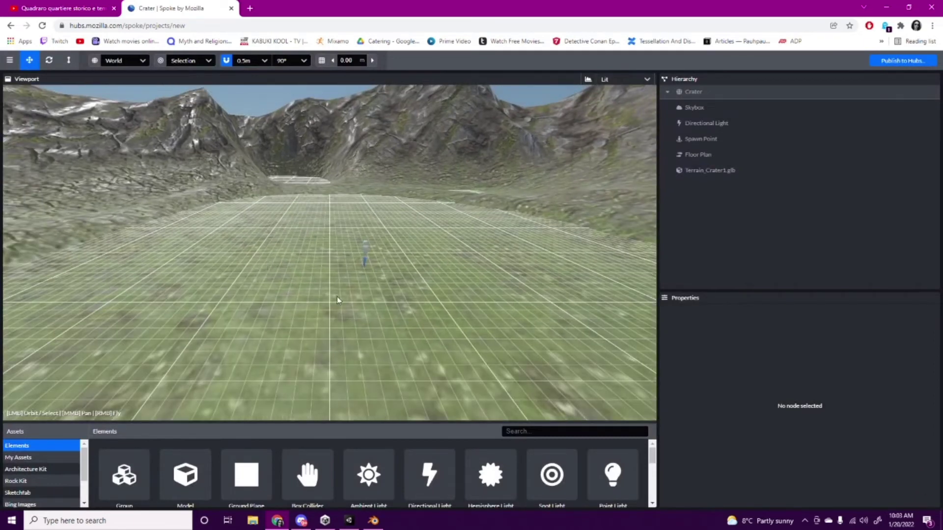
click(19, 457)
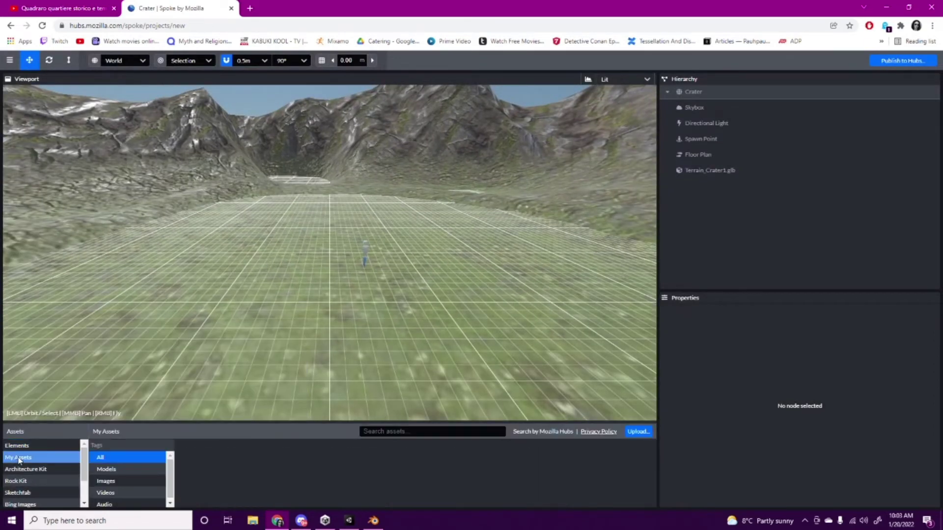
drag(169, 471, 170, 476)
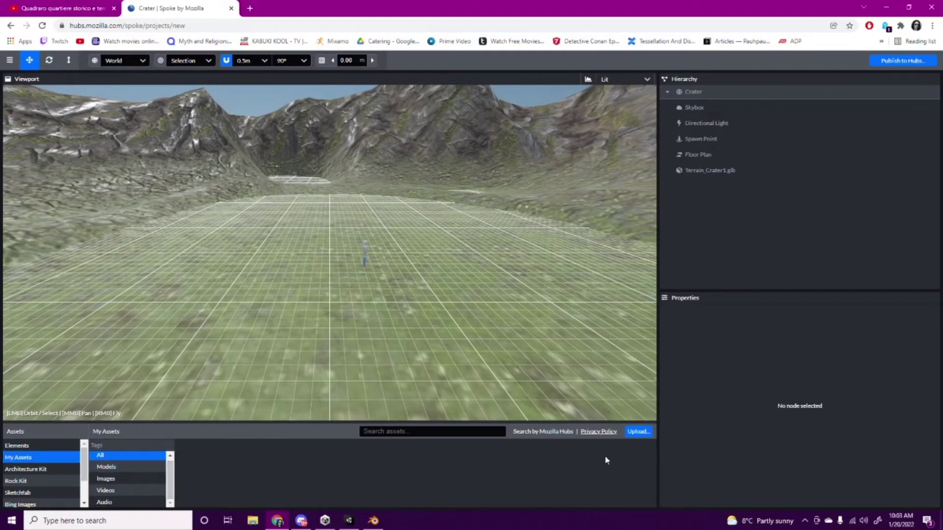
Step: Upload the temple_metaV model from the Metaverse > TempleVapor_Project folder to My Assets
click(638, 432)
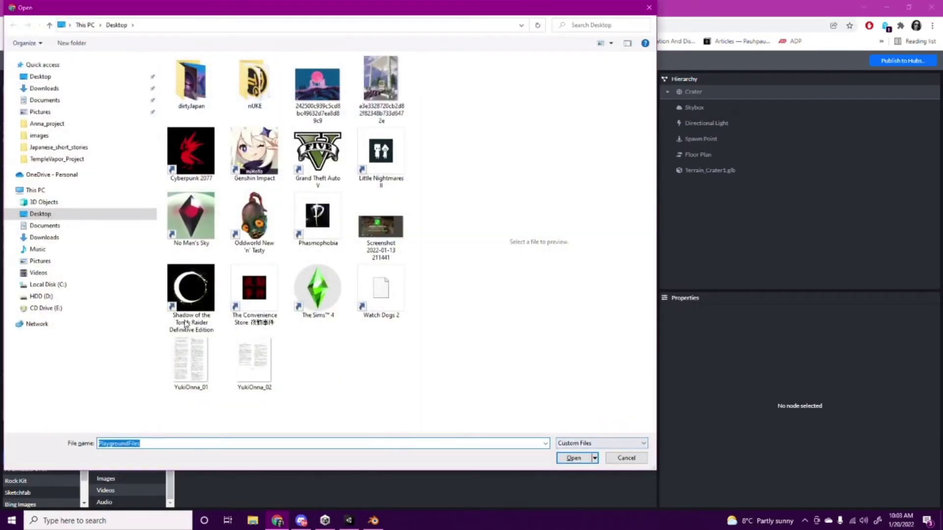
click(54, 159)
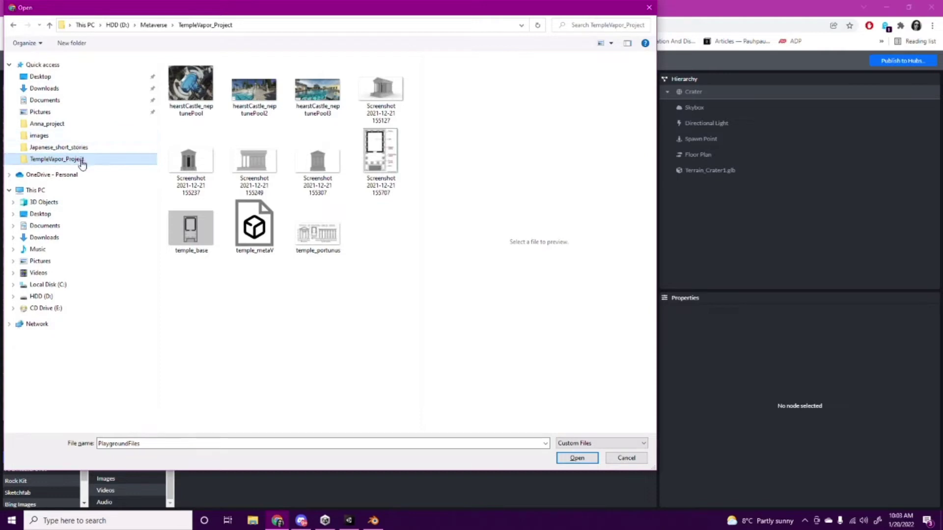
click(154, 25)
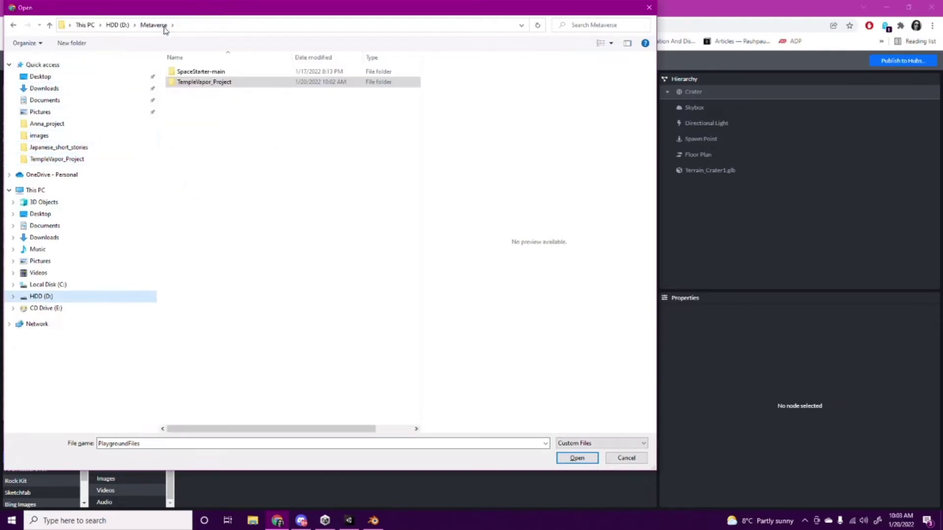
double_click(193, 82)
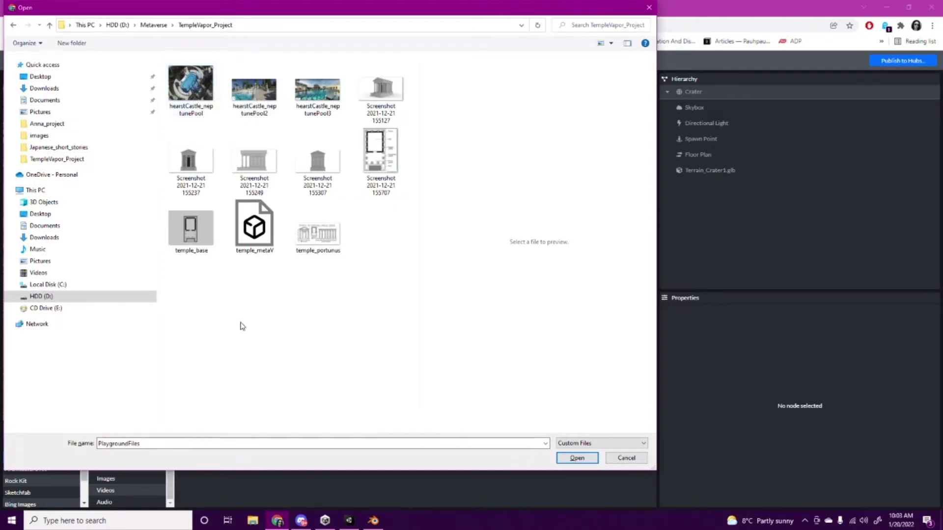
click(254, 227)
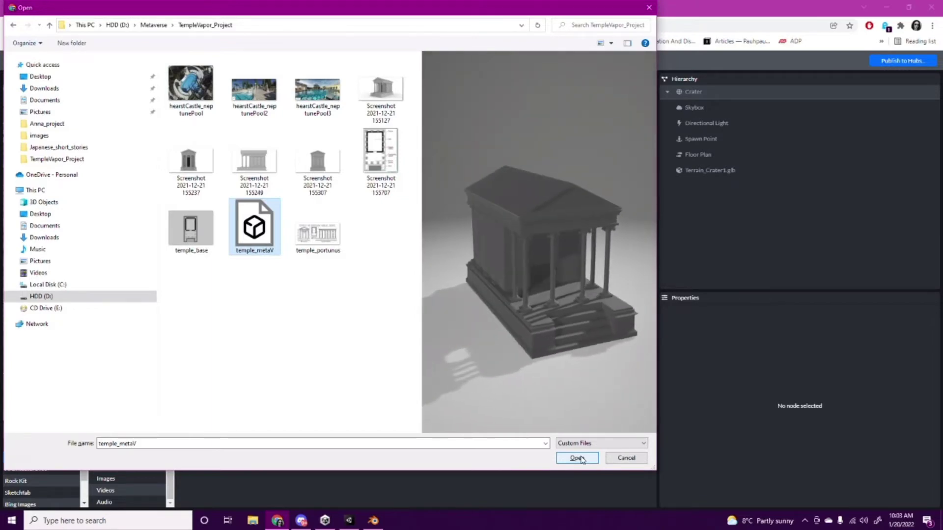
click(578, 458)
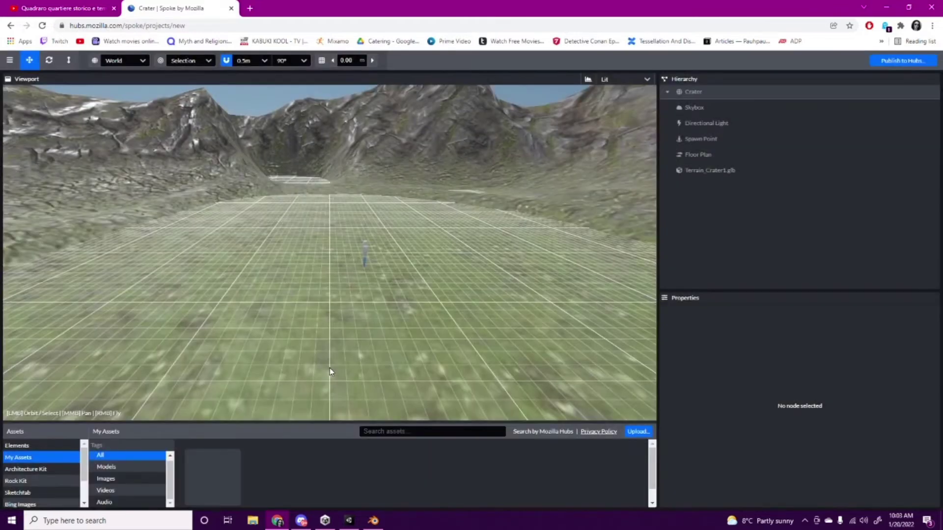
Step: Place the uploaded temple_metaV.glb model at the scene origin
mouse_move(218, 470)
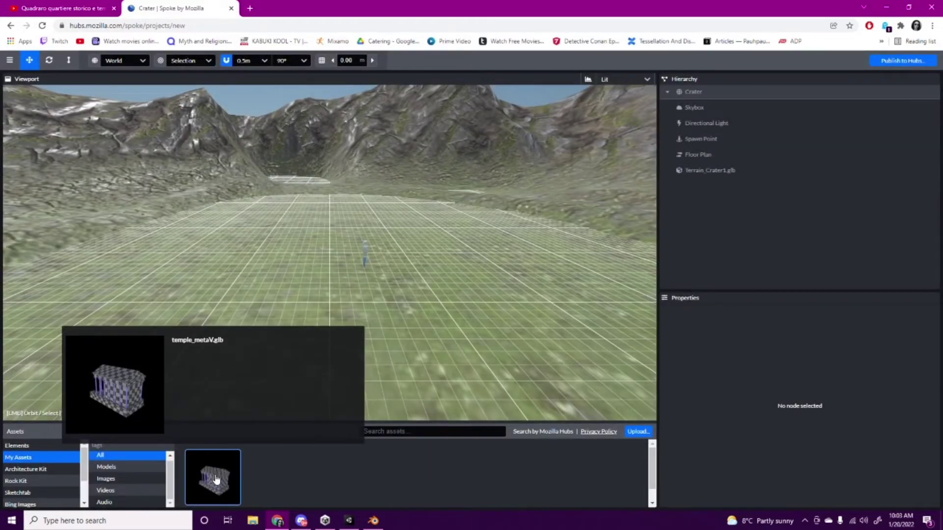
right_click(216, 479)
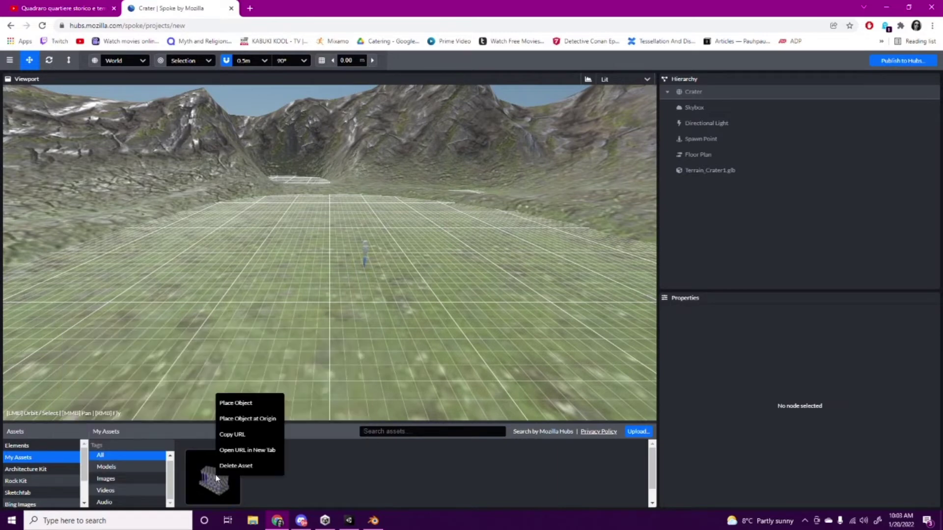
click(235, 423)
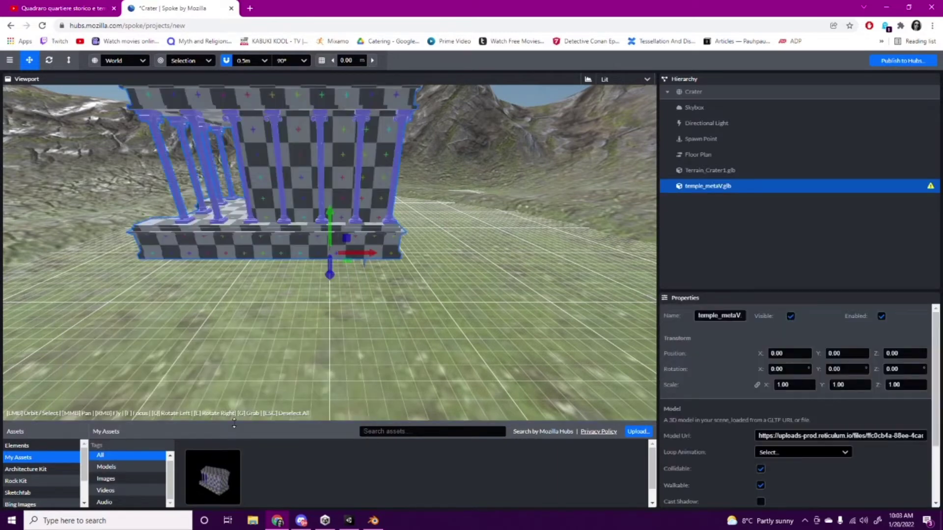
Step: Move the temple to about X 12.50 and Y -1.19 so that its base rests on the crater ground
scroll(244, 291, down, 5)
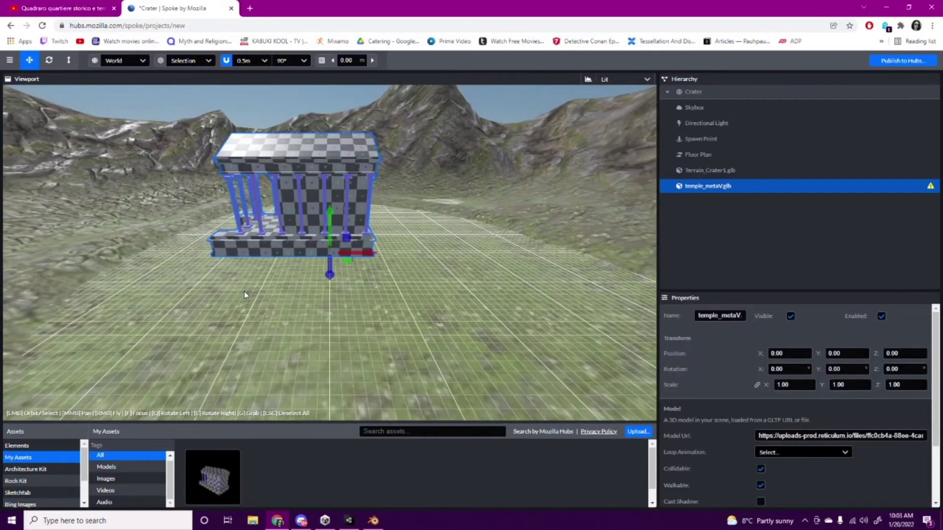
drag(232, 290, 331, 224)
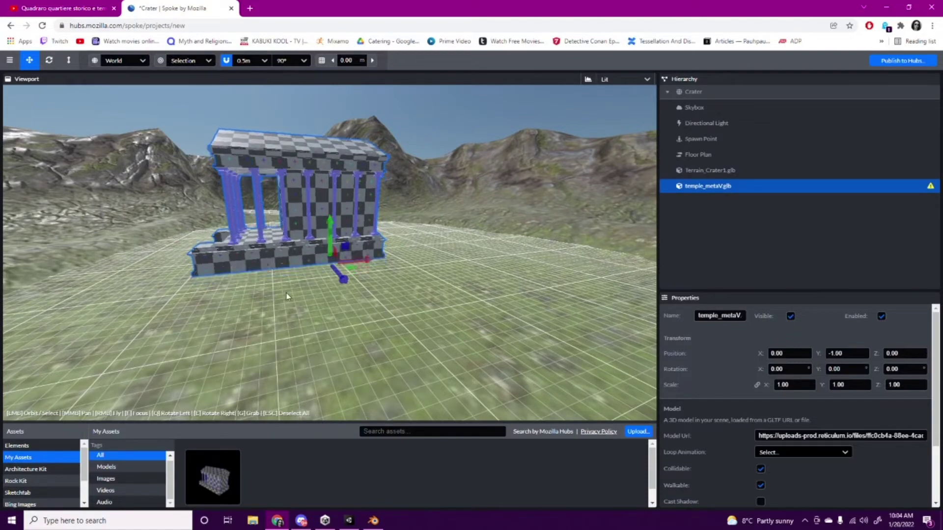
drag(366, 264, 472, 262)
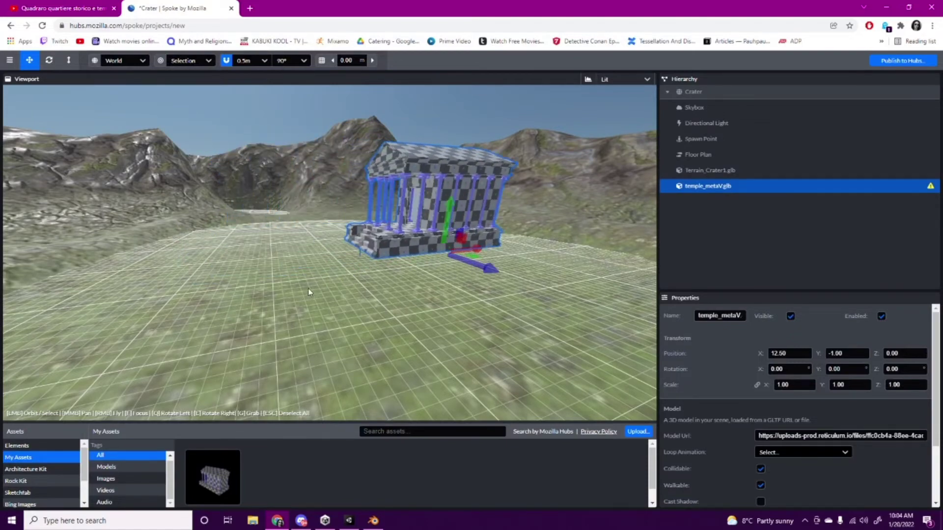
drag(308, 287, 448, 275)
scroll(393, 299, up, 5)
scroll(393, 299, down, 3)
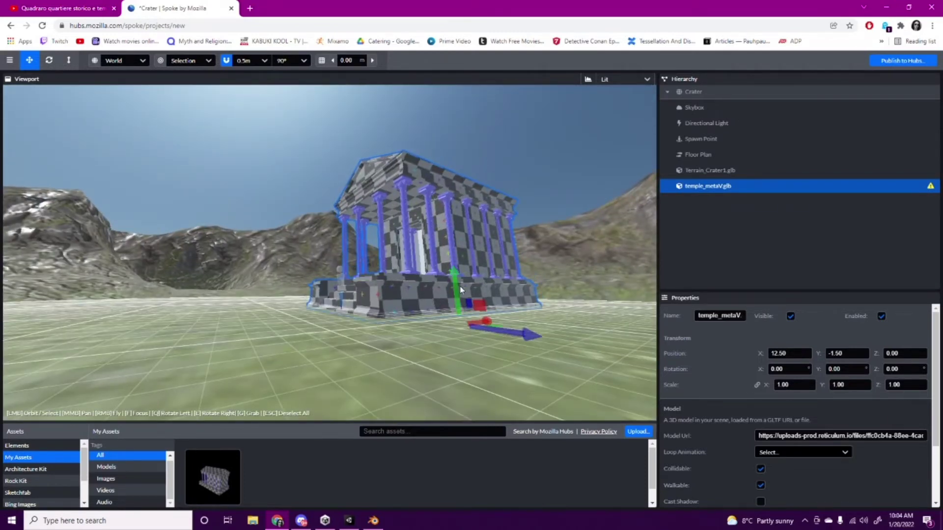
drag(458, 280, 455, 272)
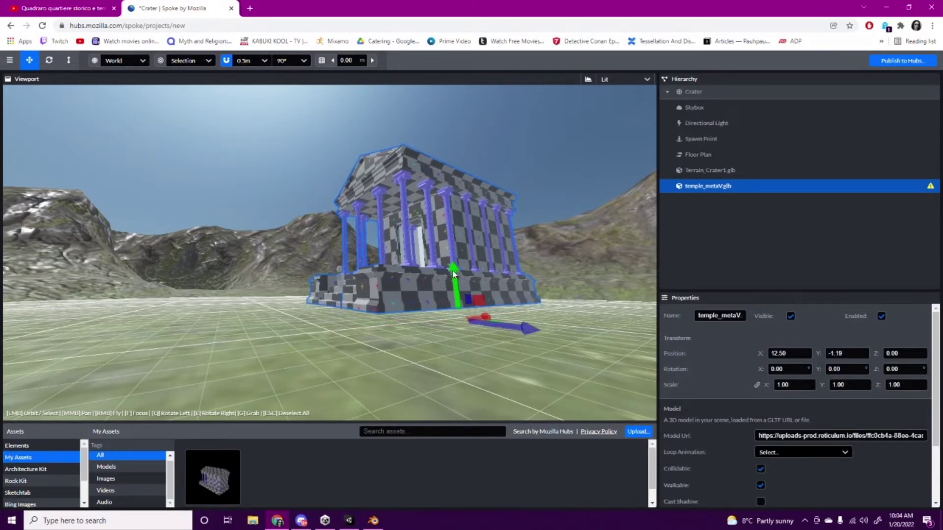
Step: Regenerate the Floor Plan so the walkable surface includes the temple
drag(393, 341, 406, 363)
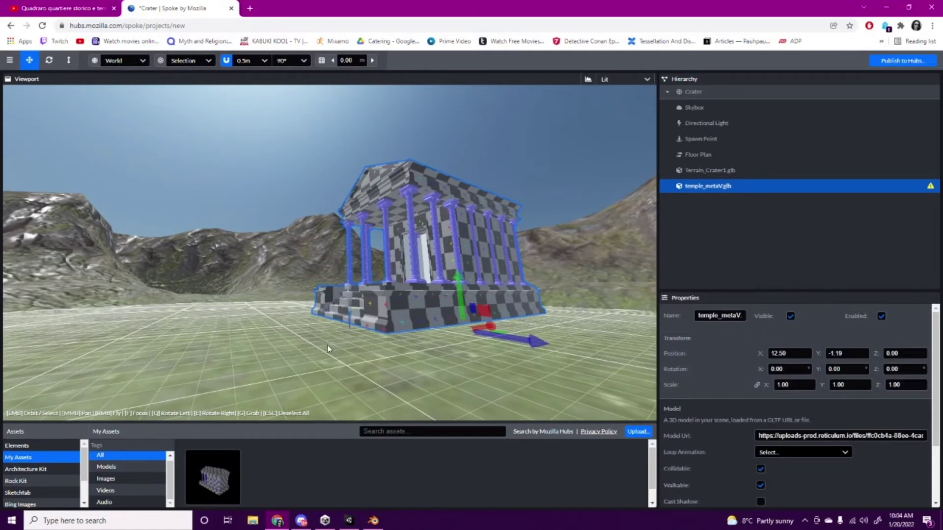
drag(328, 348, 430, 349)
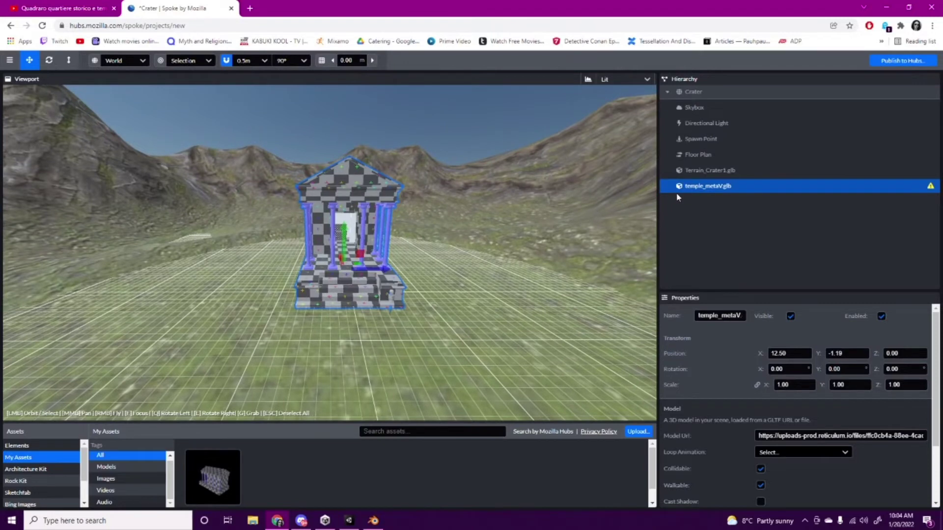
click(694, 154)
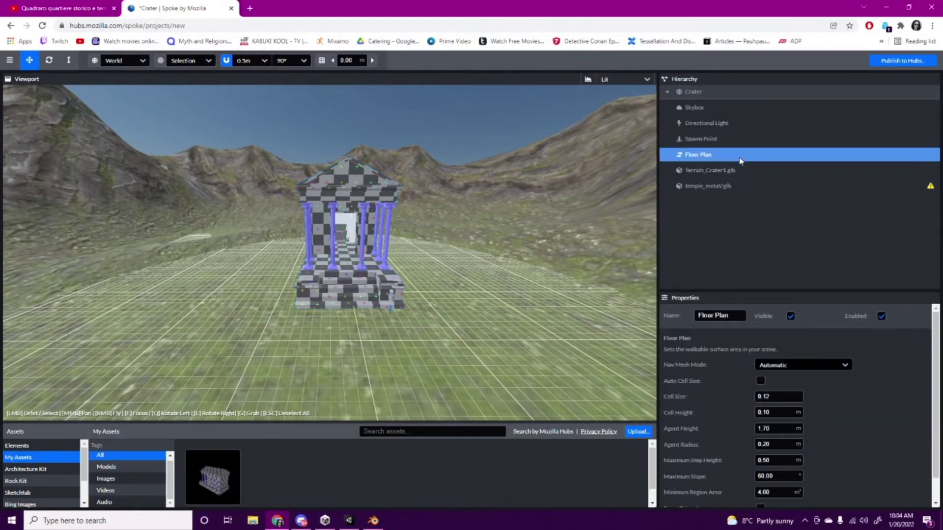
scroll(712, 449, down, 1)
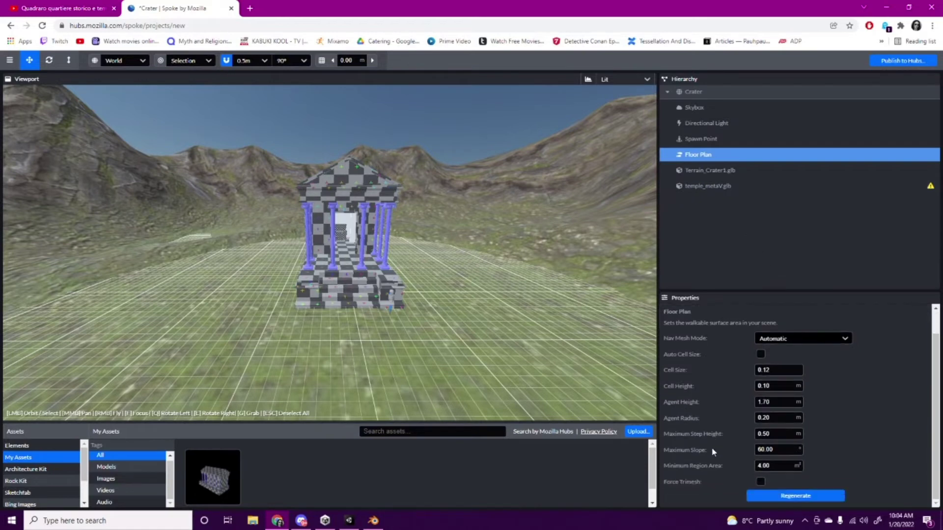
click(759, 497)
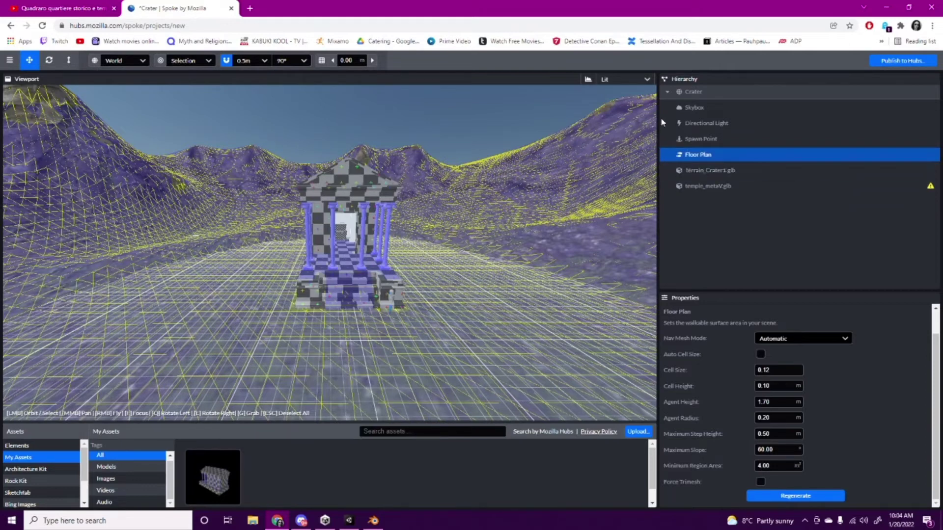
Step: Set the viewport render mode to Shadows and enable Cast Shadow and Receive Shadow on the temple model
click(646, 81)
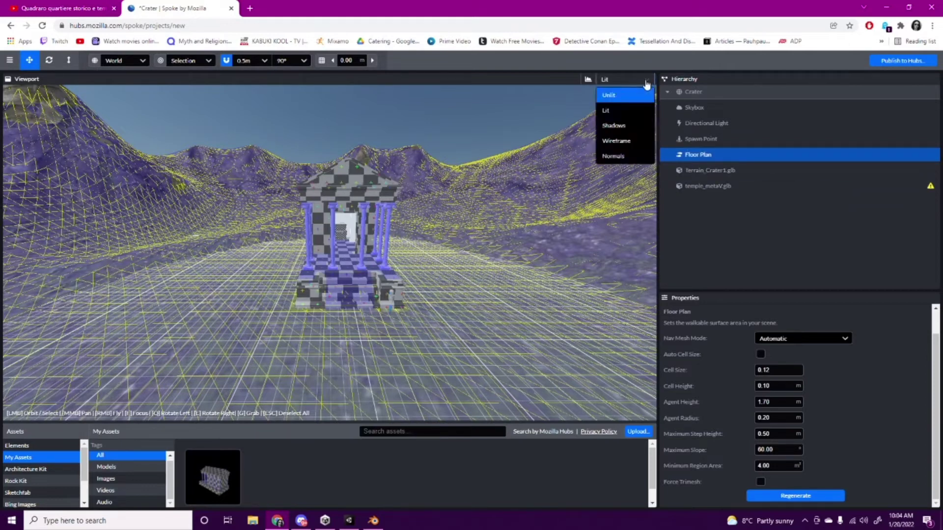
click(624, 126)
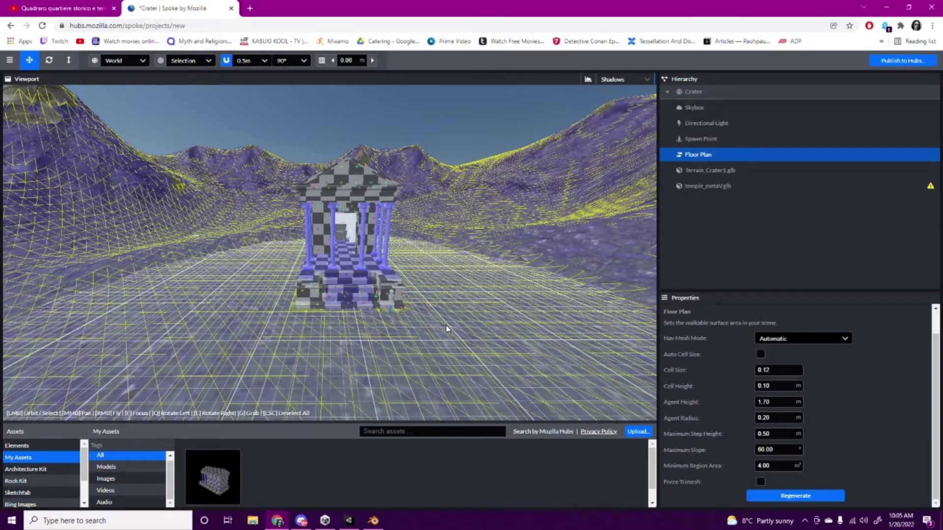
click(352, 199)
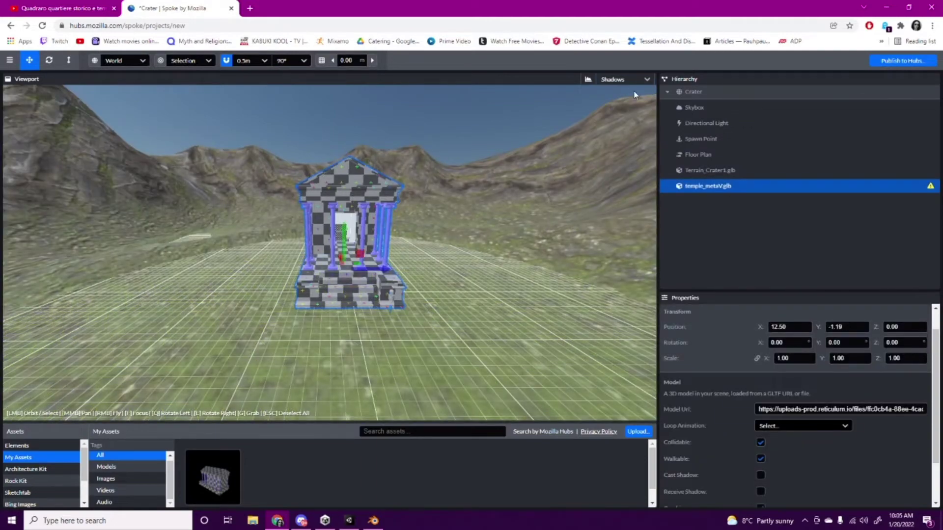
click(644, 79)
click(644, 79)
scroll(732, 409, down, 1)
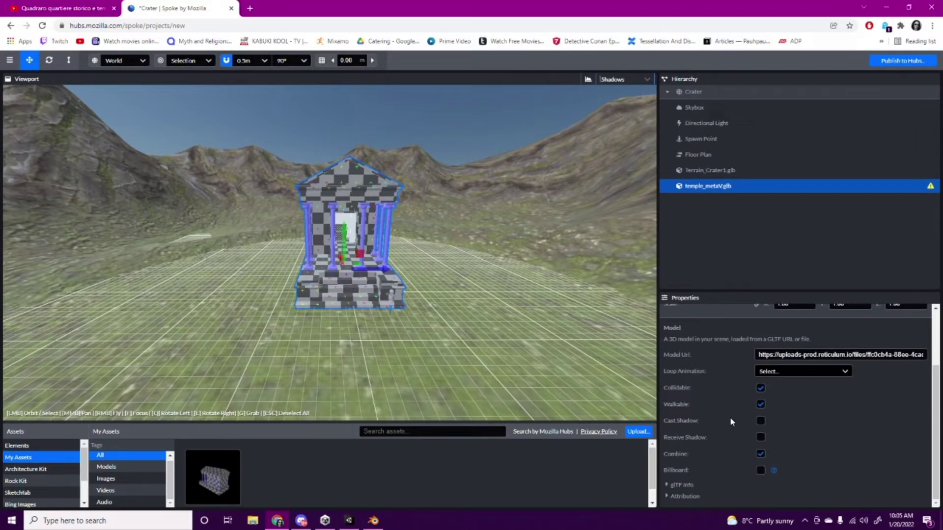
click(760, 423)
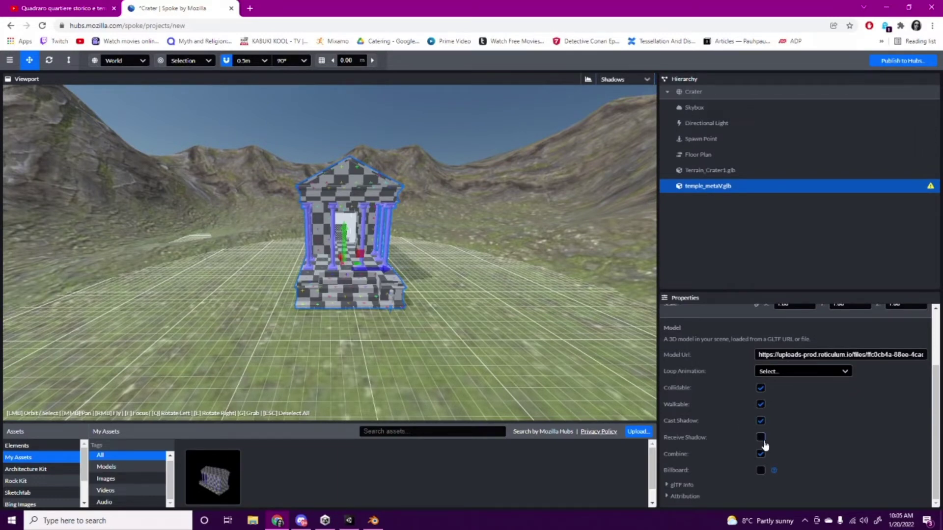
click(761, 438)
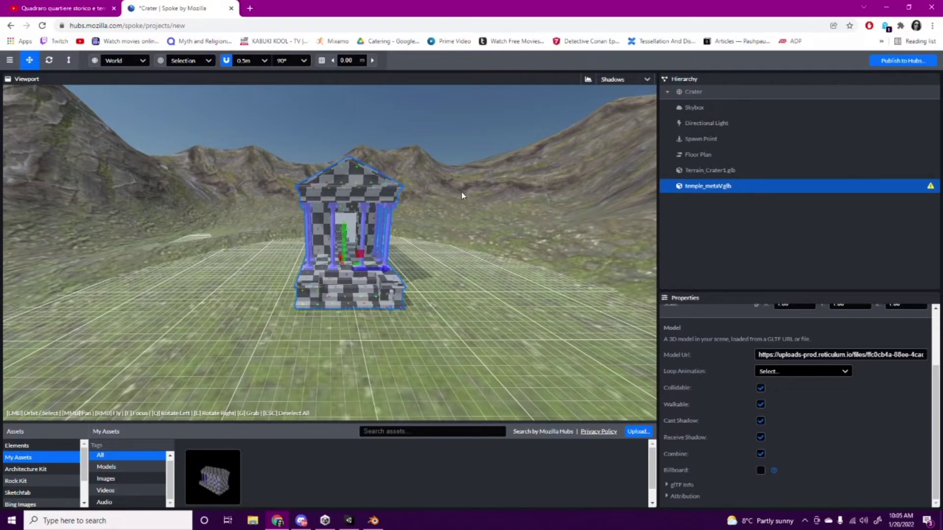
Step: Examine the temple and its shadow on the ground from several angles and distances
drag(462, 196, 456, 316)
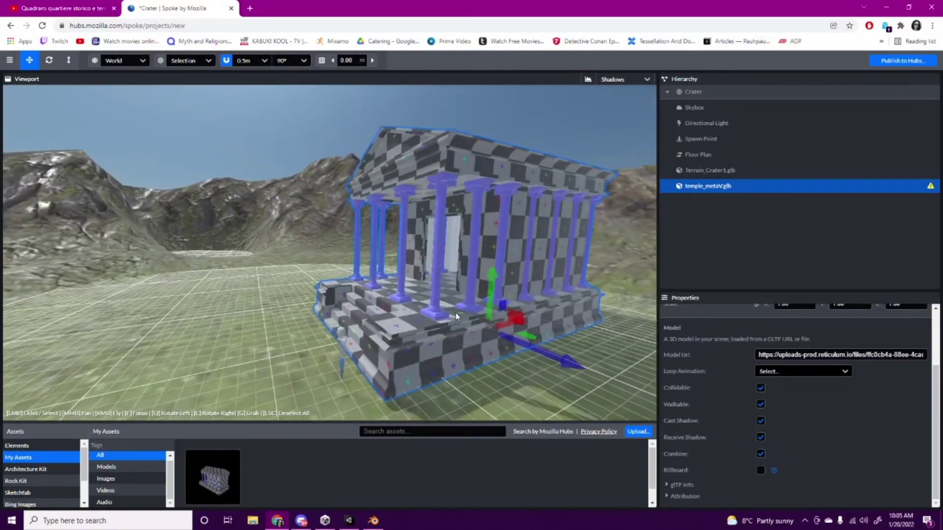
scroll(369, 284, up, 3)
drag(369, 283, 367, 258)
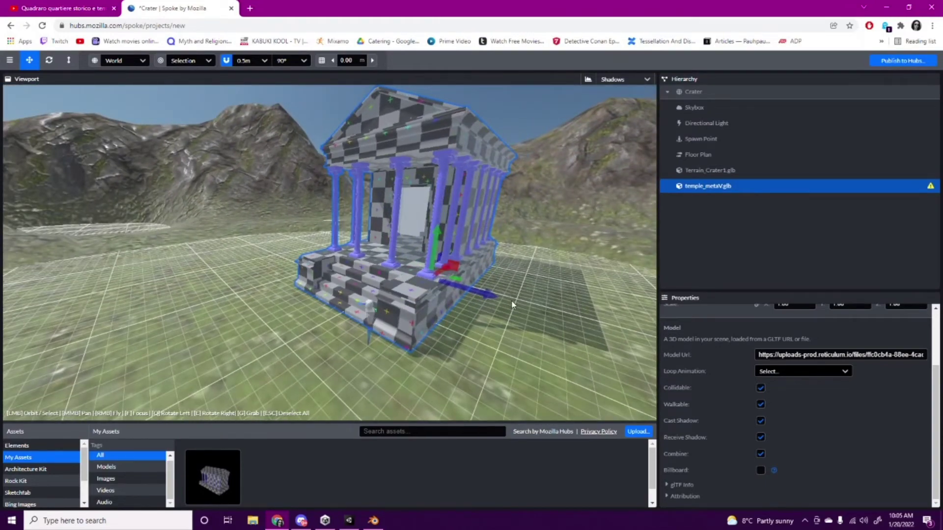
scroll(512, 304, down, 5)
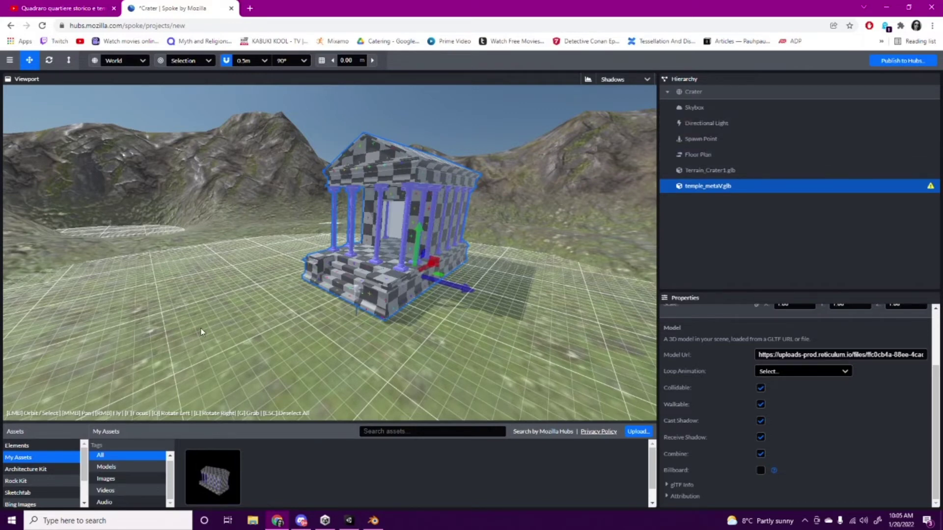
drag(201, 329, 197, 333)
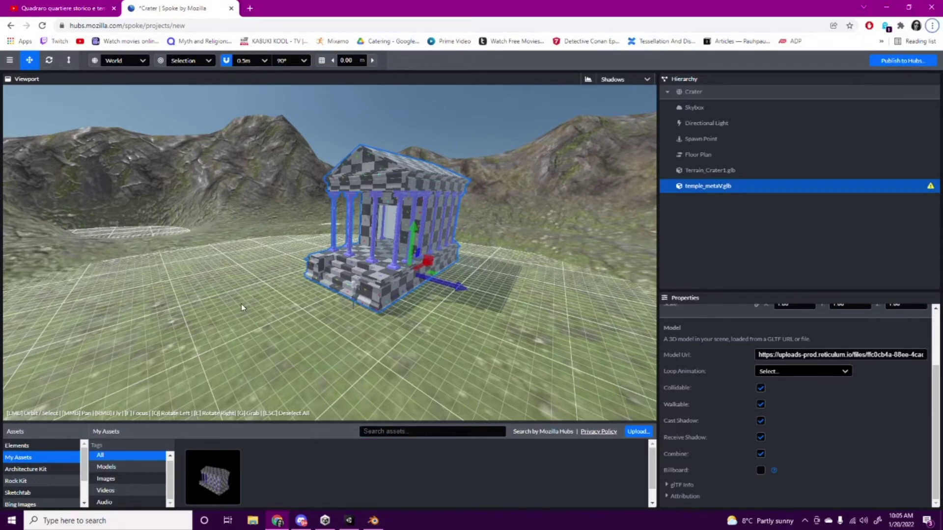
drag(246, 309, 385, 341)
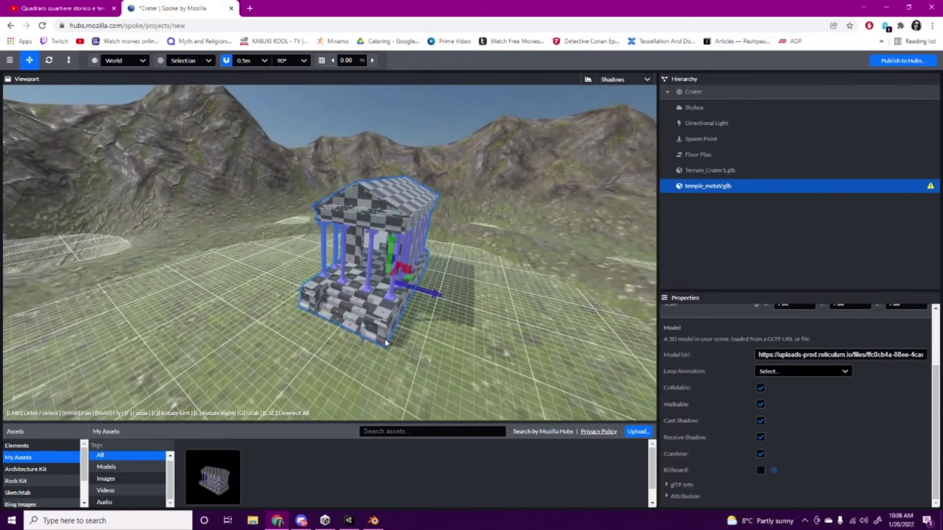
drag(459, 339, 393, 314)
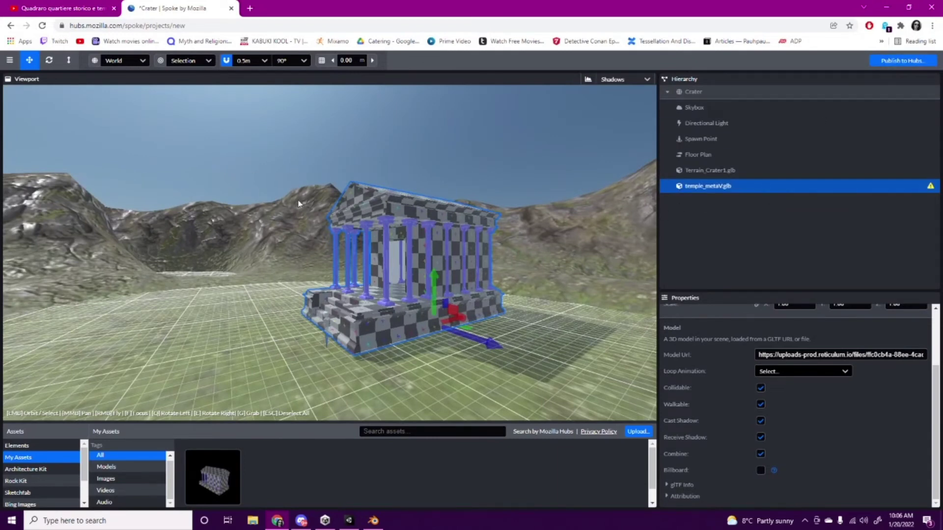
Step: Deselect the temple and show the Elements library in a taller assets area
click(330, 153)
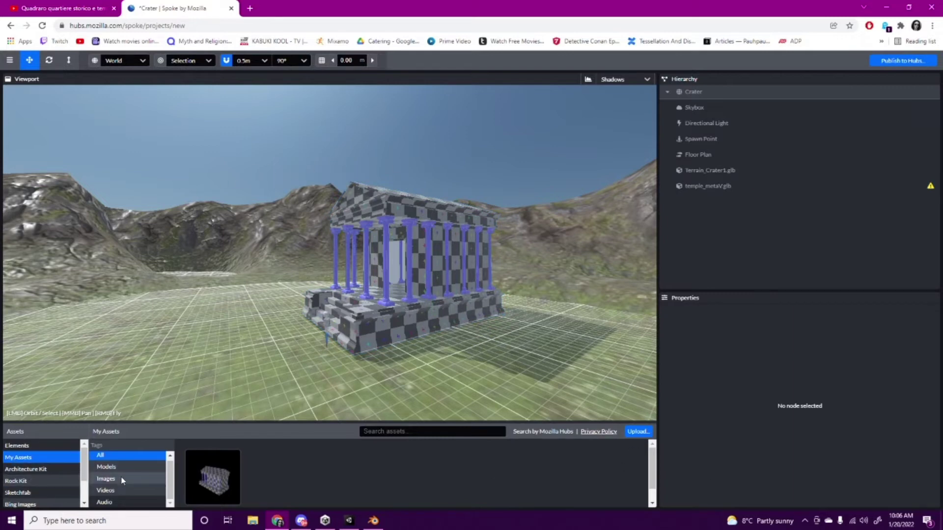
click(24, 446)
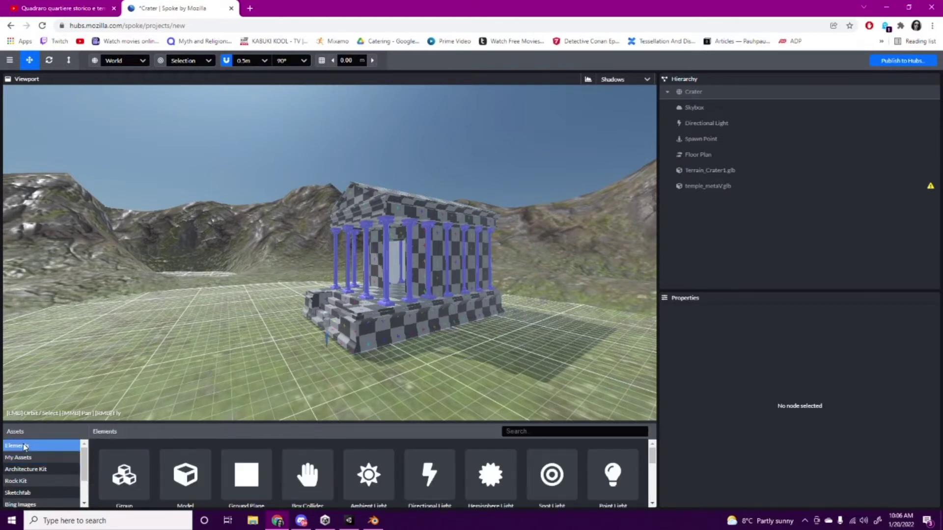
drag(370, 424, 370, 344)
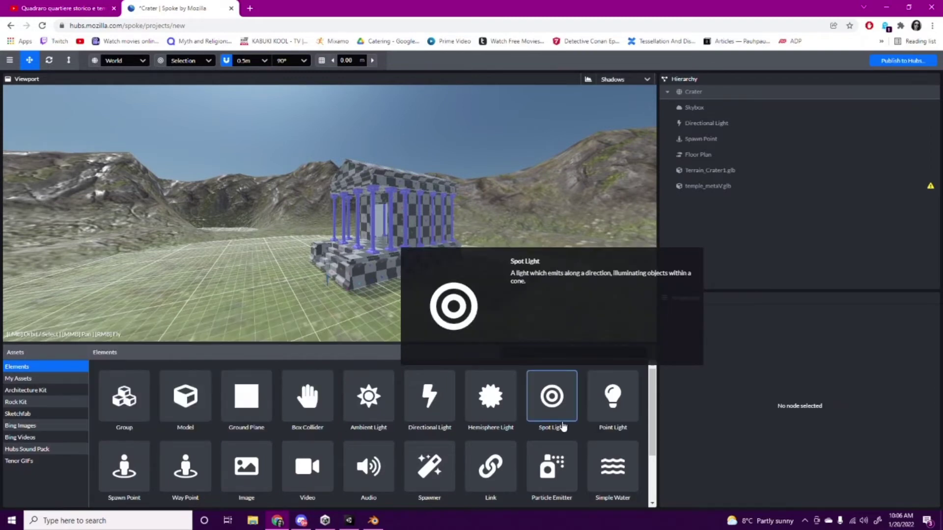
click(436, 407)
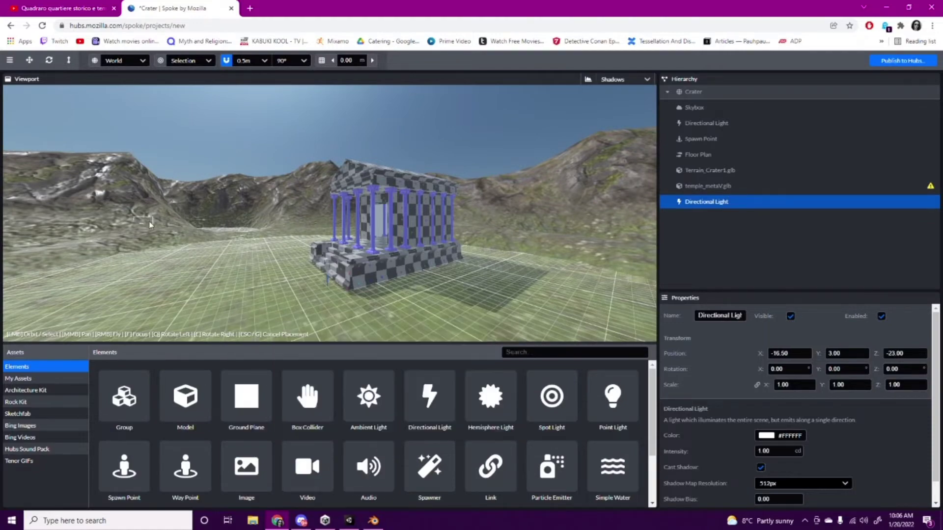
scroll(150, 224, down, 6)
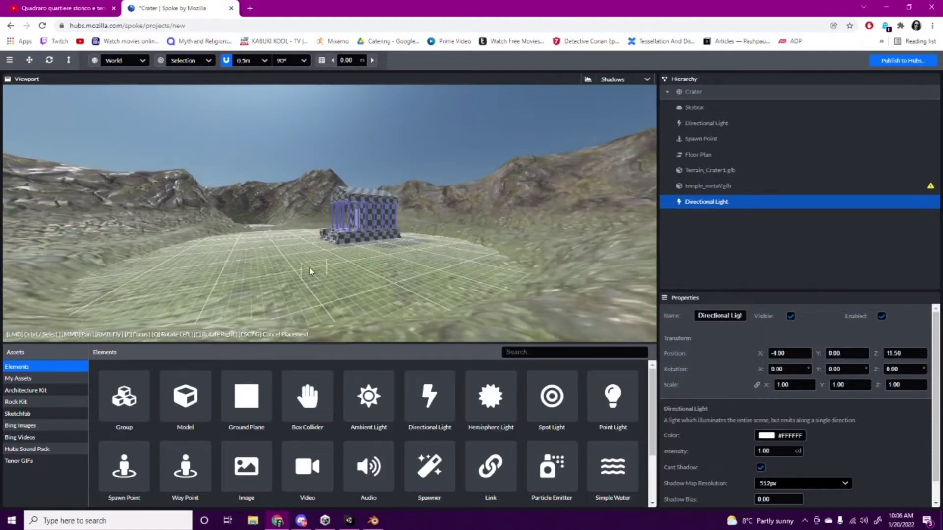
scroll(308, 269, up, 6)
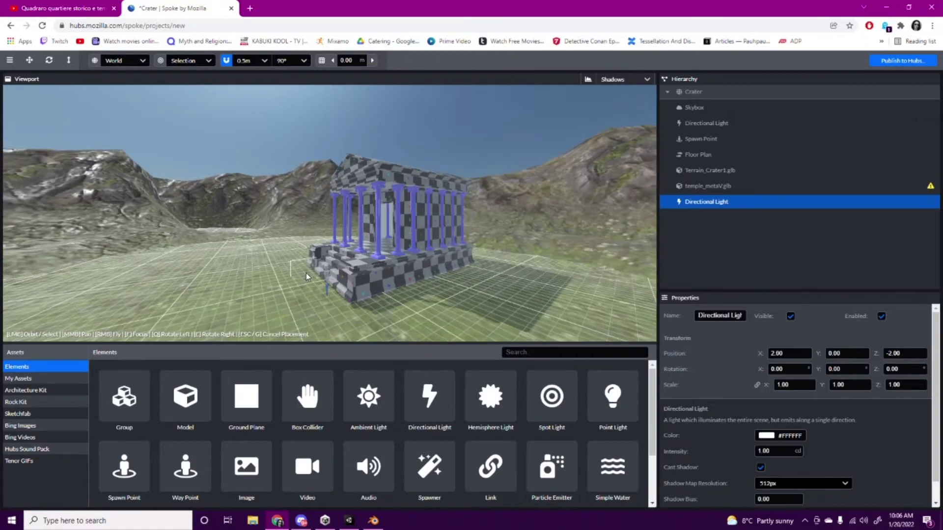
scroll(306, 275, down, 4)
scroll(309, 278, up, 6)
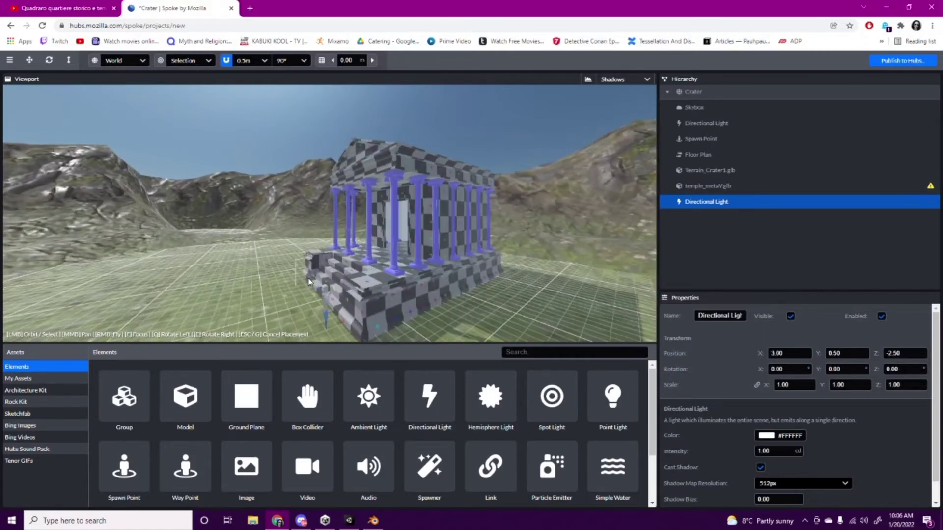
scroll(478, 295, down, 3)
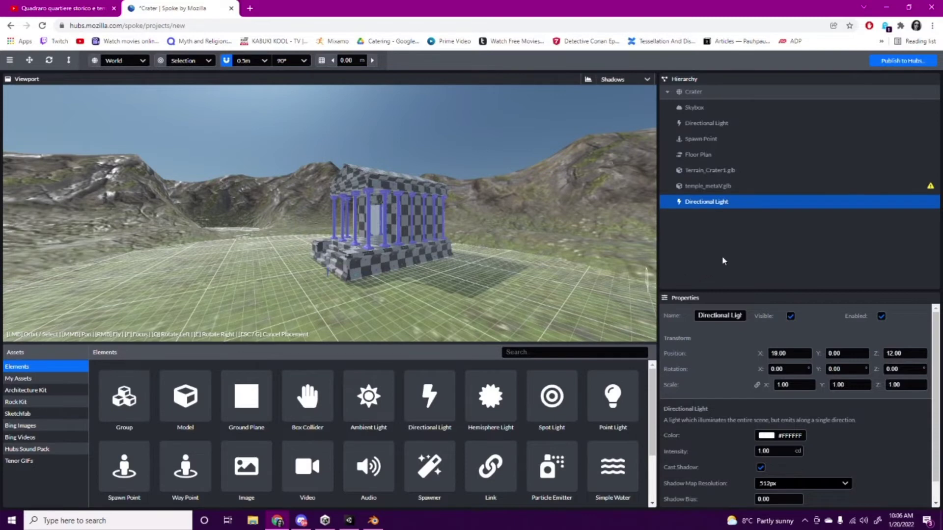
Step: Enlarge the properties area and set the scene's existing Directional Light color to orange #CF7D04
drag(756, 293, 756, 199)
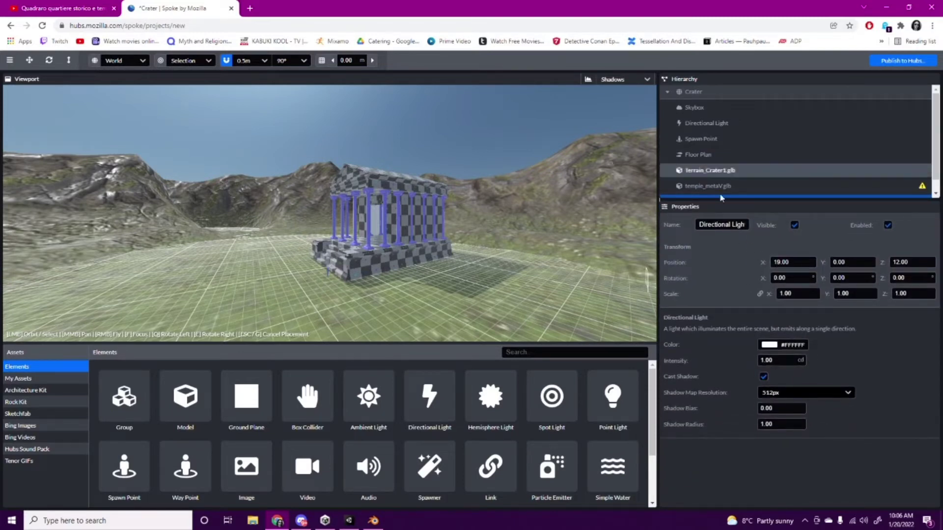
drag(731, 199, 731, 259)
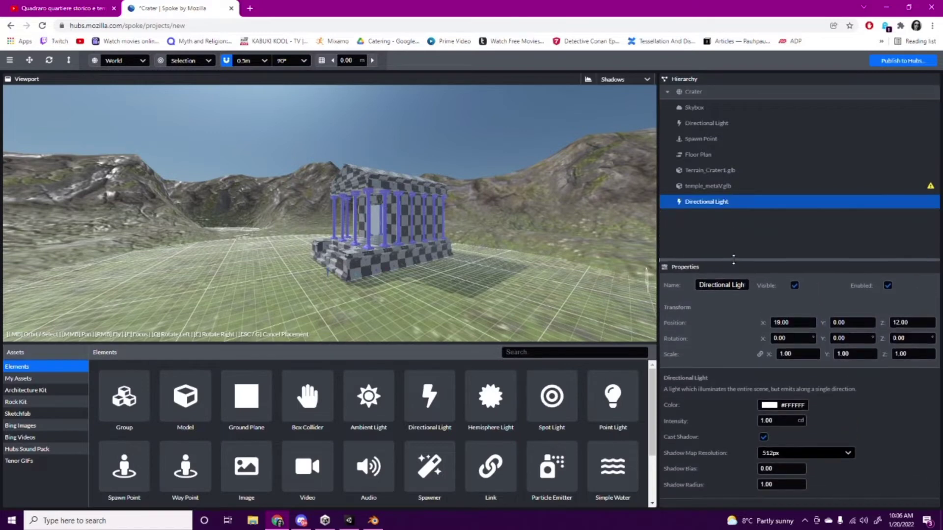
click(702, 124)
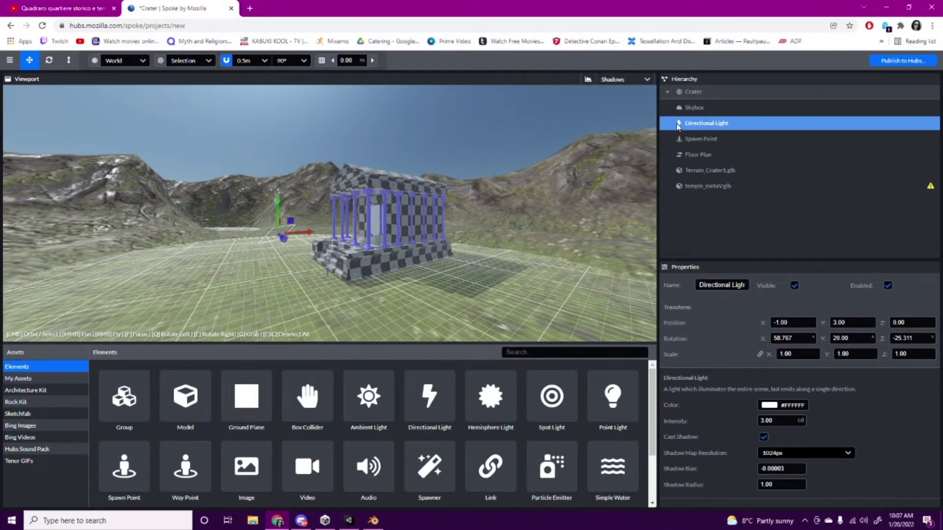
click(768, 405)
click(747, 338)
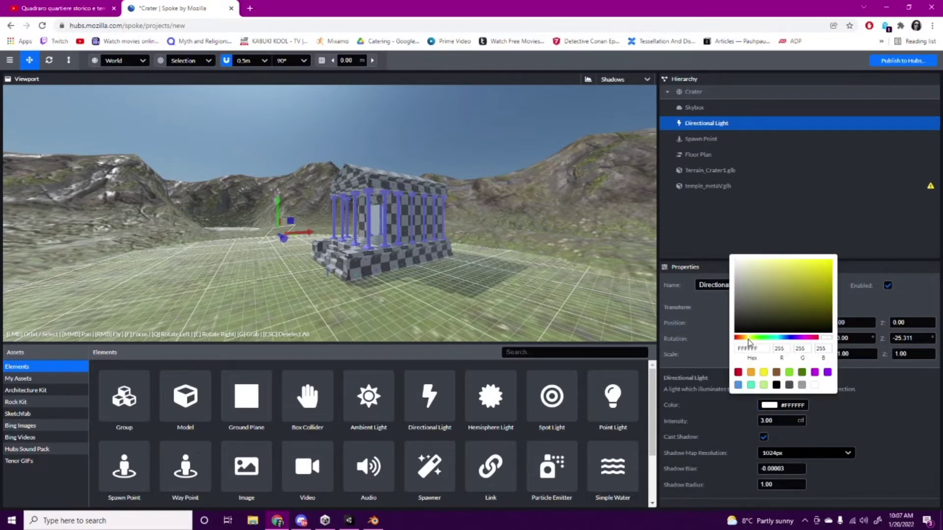
click(751, 372)
mouse_move(817, 266)
mouse_down()
mouse_move(771, 262)
mouse_move(836, 265)
mouse_move(769, 268)
mouse_move(831, 276)
mouse_up()
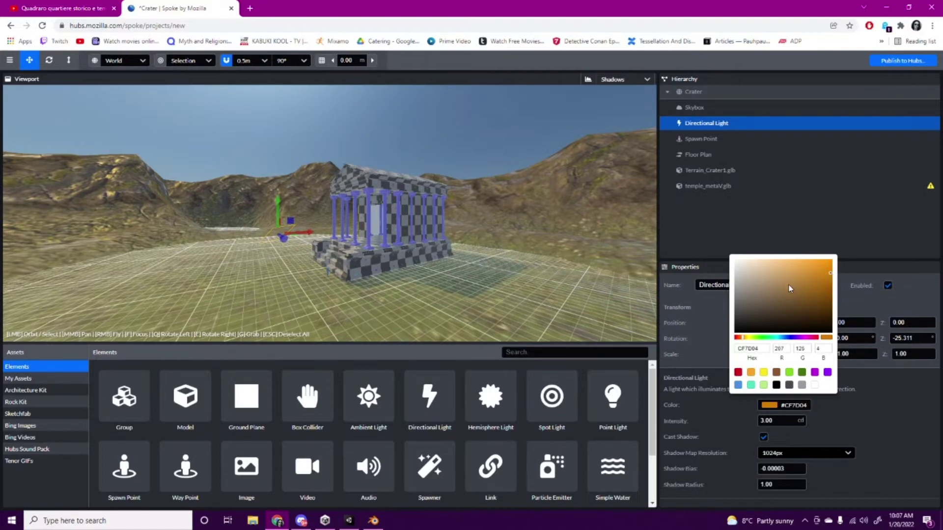
click(699, 242)
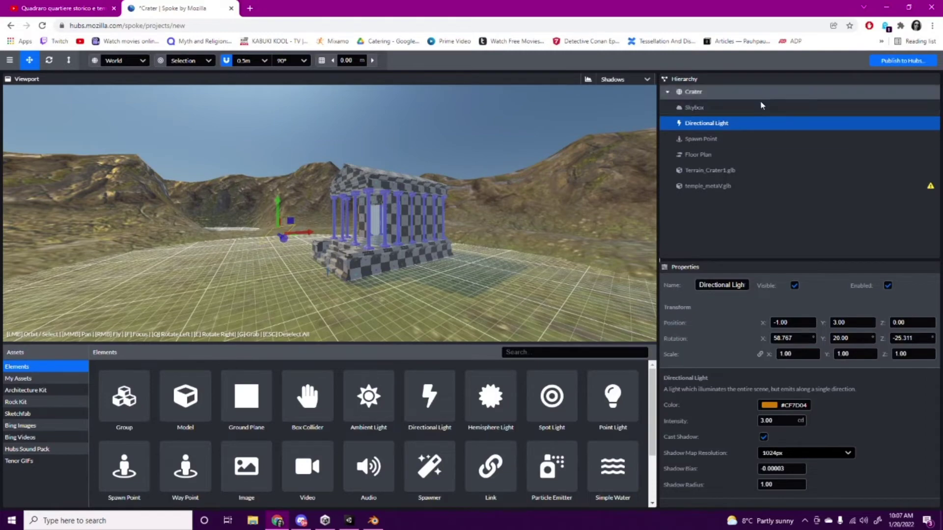
Step: Add a second Directional Light and set its color to purple #AB10E0
drag(288, 240, 313, 239)
scroll(313, 239, up, 2)
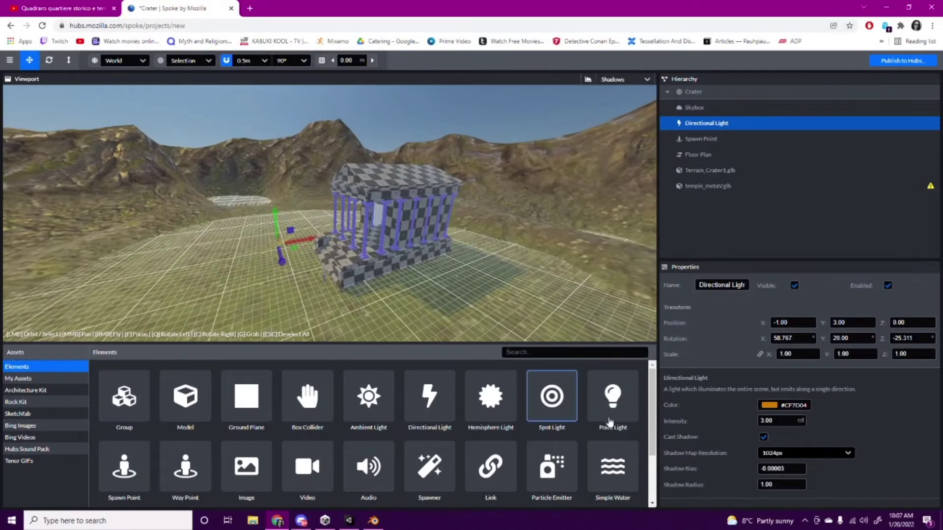
click(438, 407)
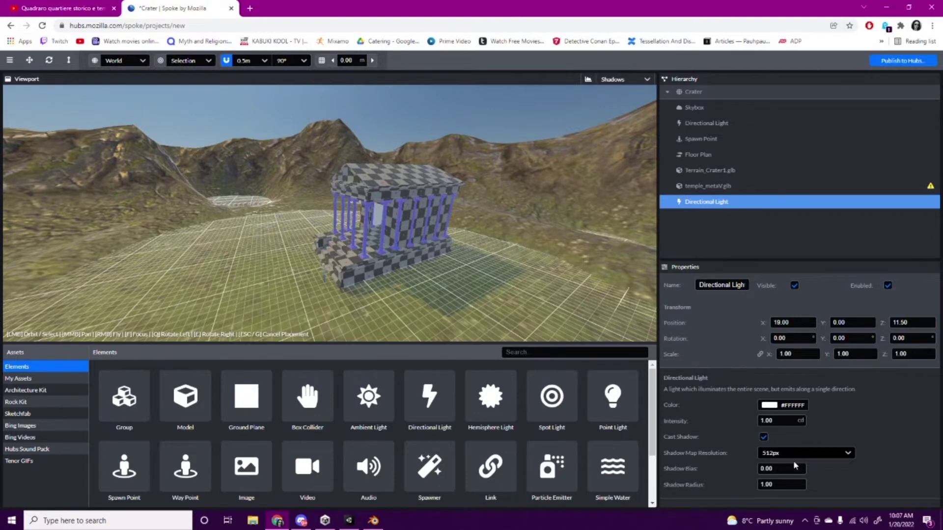
click(774, 407)
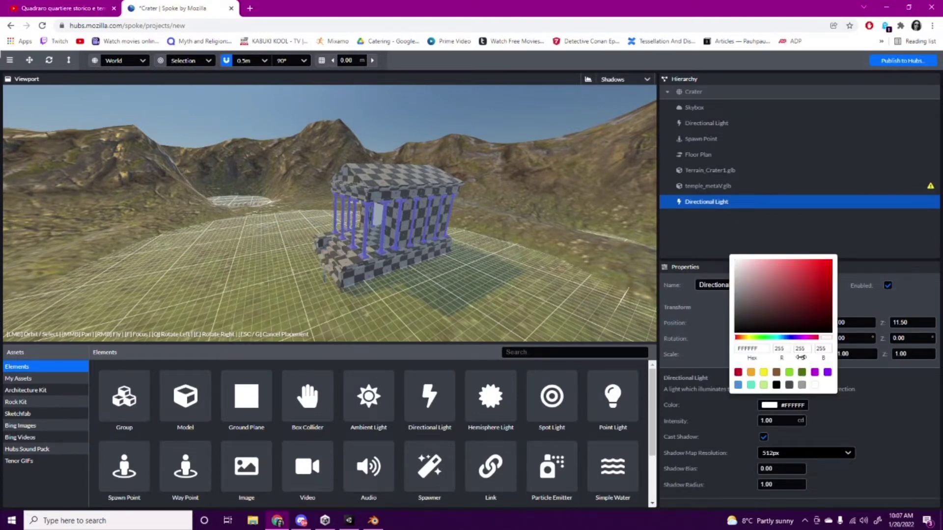
click(815, 372)
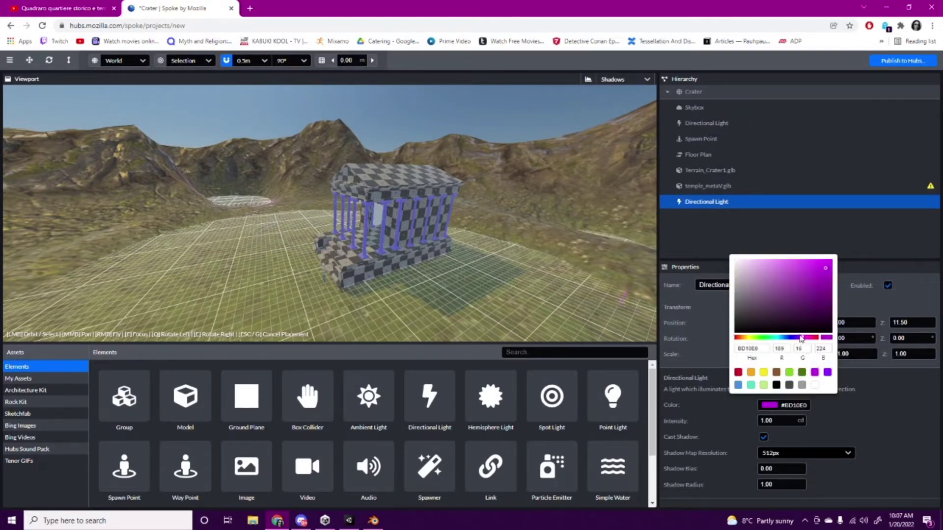
drag(806, 337, 802, 337)
click(880, 446)
Step: Place the purple light beside the temple and raise it, at about X 4.00, Y 6.50, Z 8.50
drag(363, 287, 452, 292)
click(452, 293)
drag(458, 256, 464, 163)
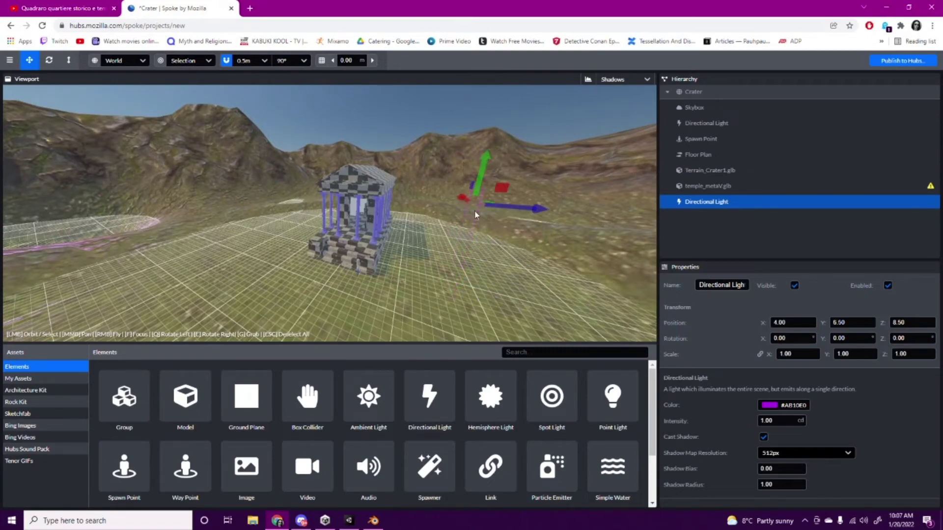
Step: Set the purple light's Y rotation to 180 degrees
key(r)
mouse_move(473, 208)
mouse_down()
mouse_move(494, 208)
mouse_move(460, 214)
mouse_up()
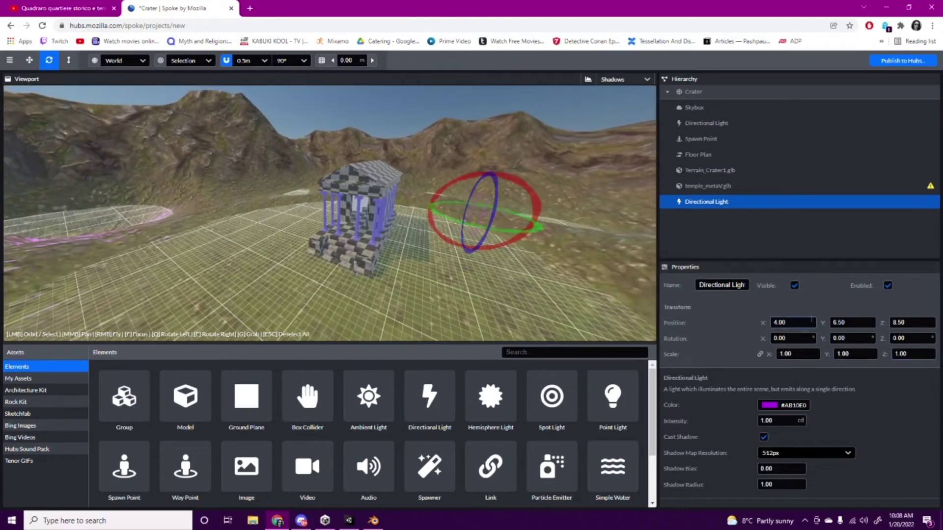
click(839, 338)
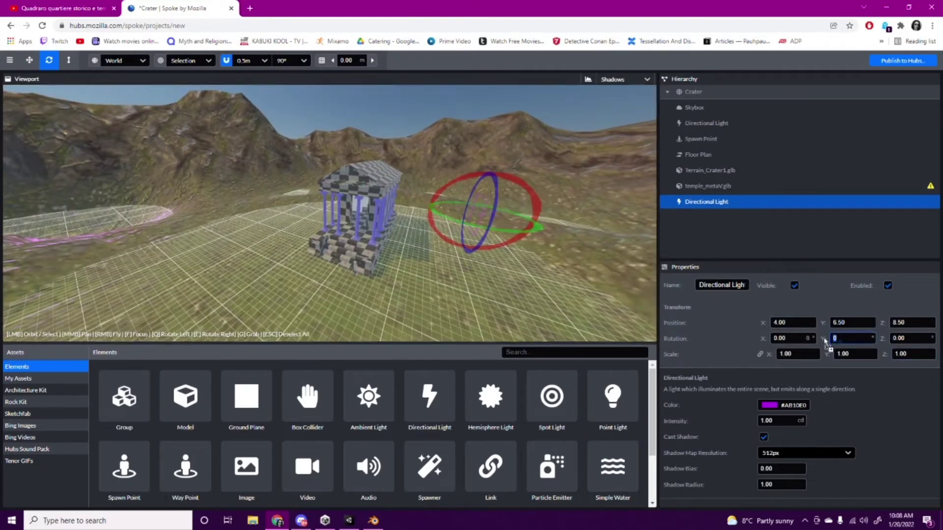
text(90)
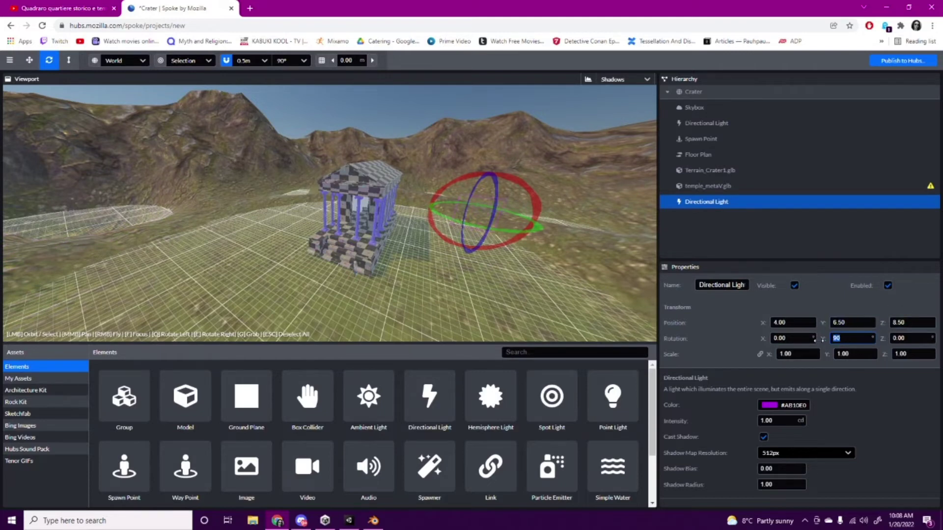
text(180)
Step: Try stronger intensities on the purple light, such as 12 cd and 8.12 cd
drag(475, 290, 432, 285)
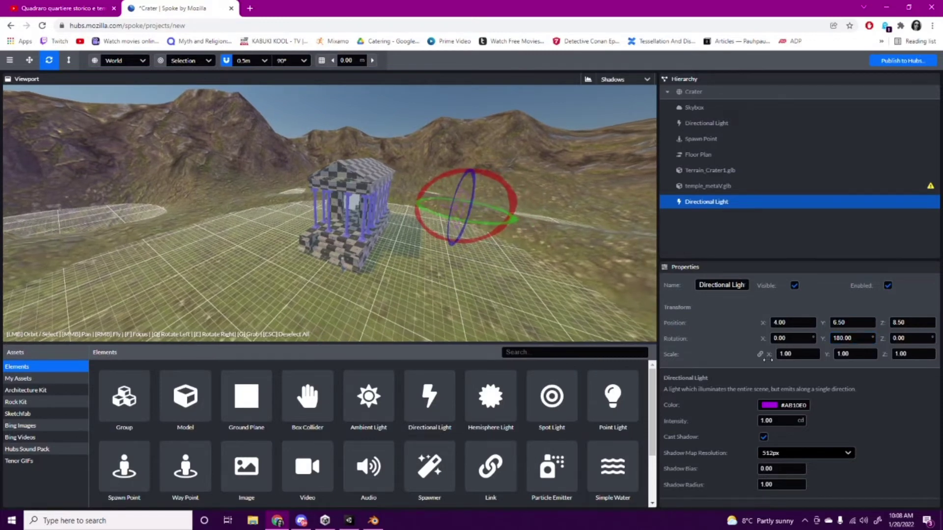
click(776, 421)
text(12)
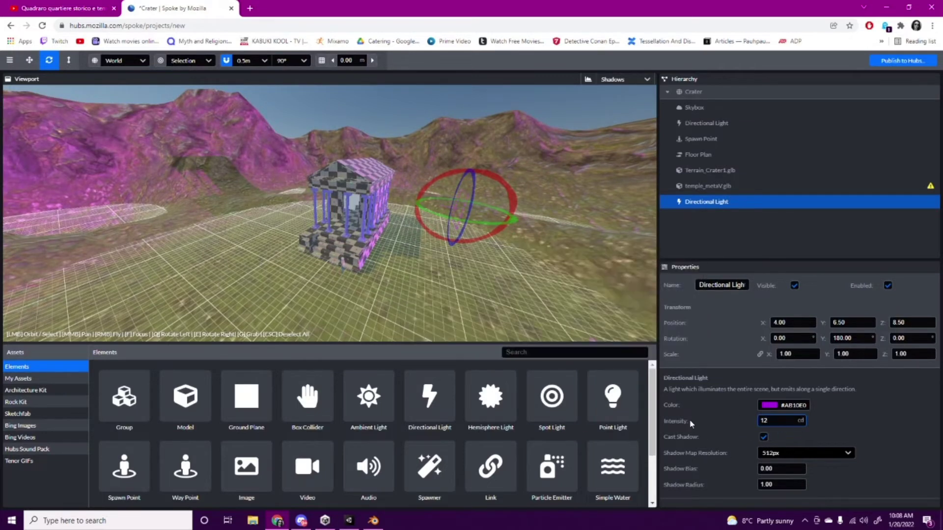
drag(674, 424, 249, 409)
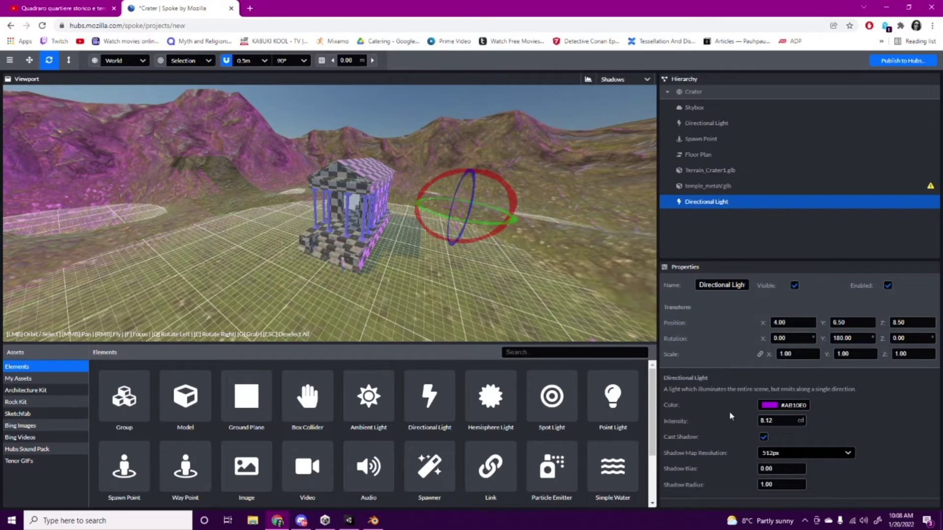
drag(683, 423, 419, 393)
Step: Set the purple light's intensity to 5 cd and turn off its Cast Shadow option
click(775, 422)
double_click(773, 421)
text(5)
key(Return)
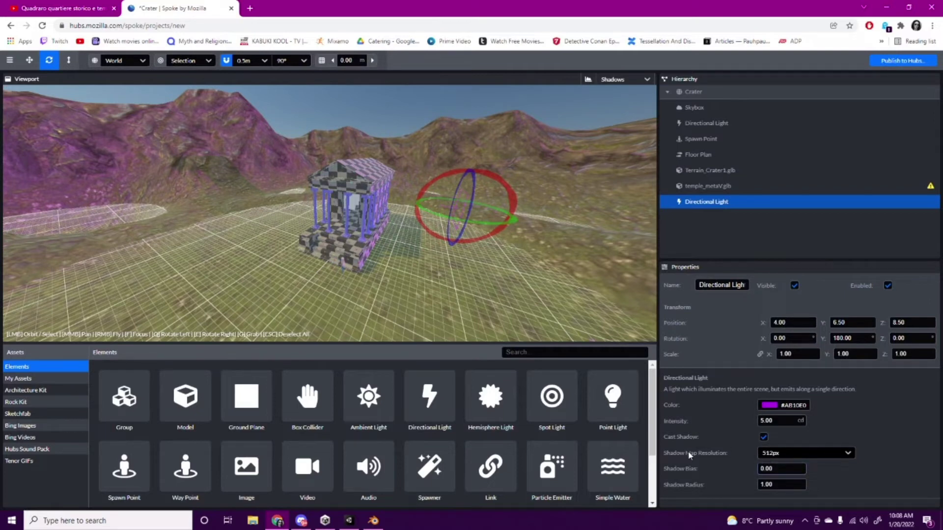
click(764, 437)
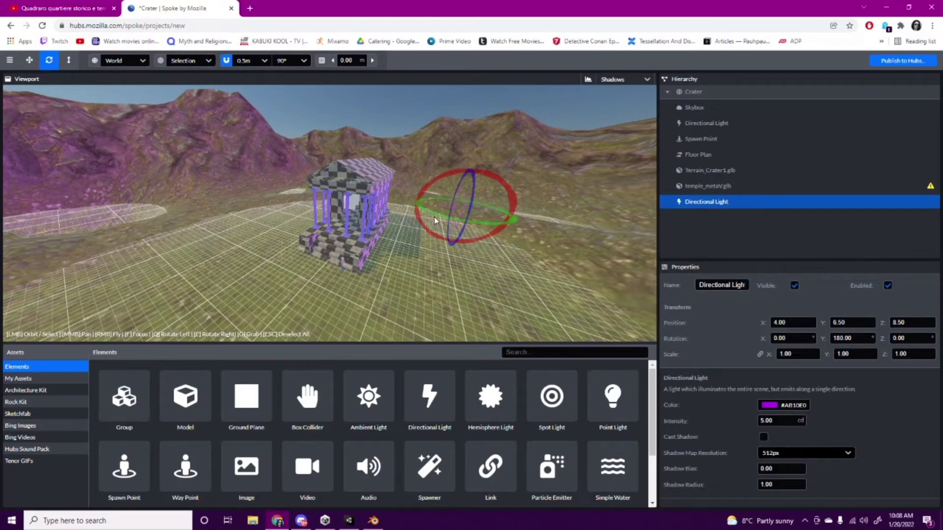
Step: Start publishing the scene to Hubs, saving the project as Temple and continuing to the performance check
drag(570, 216, 486, 188)
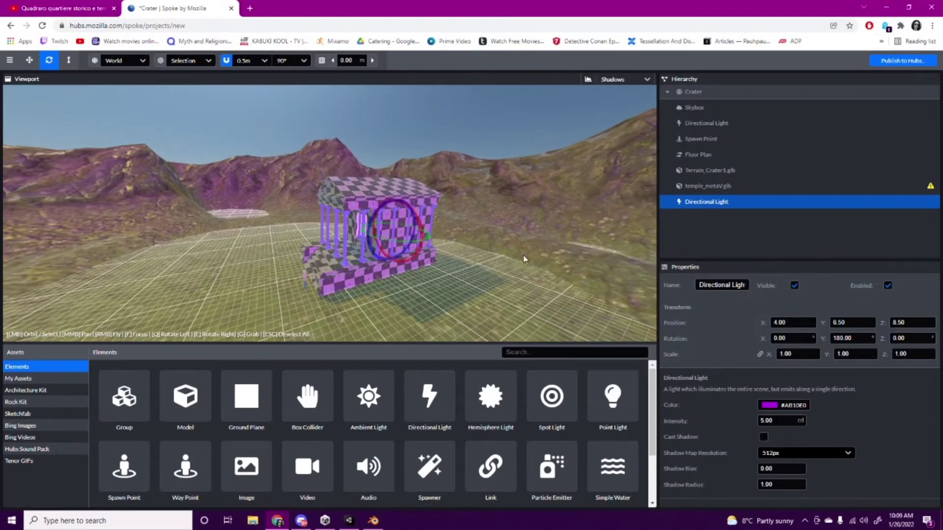
drag(431, 237, 554, 262)
drag(411, 282, 385, 270)
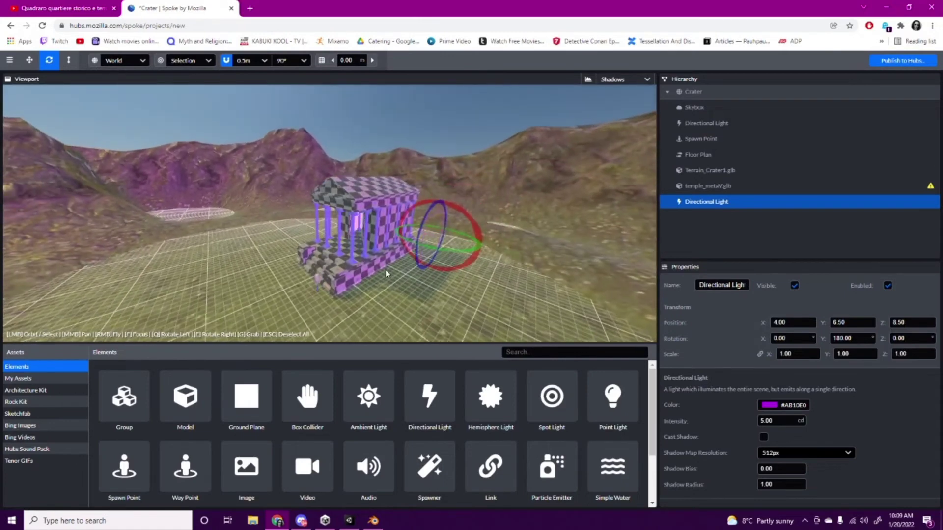
click(919, 62)
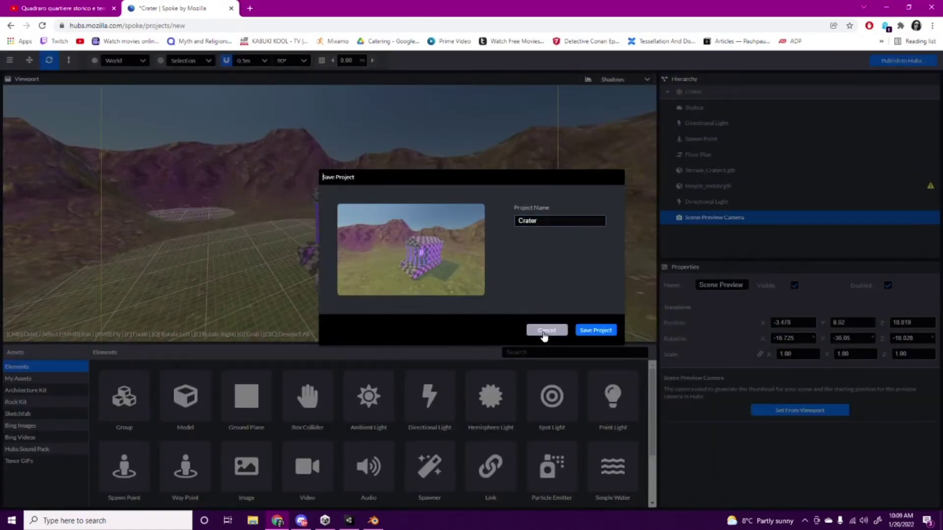
click(551, 221)
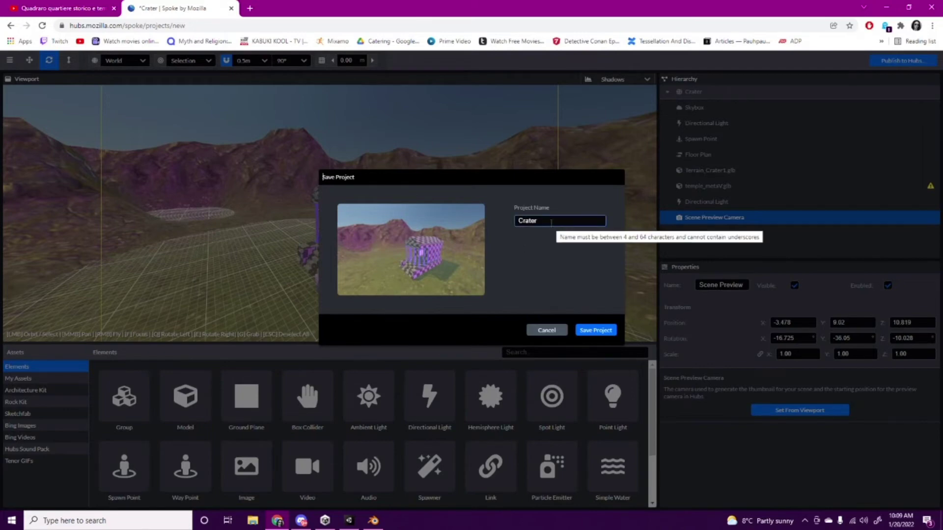
double_click(551, 221)
text(T)
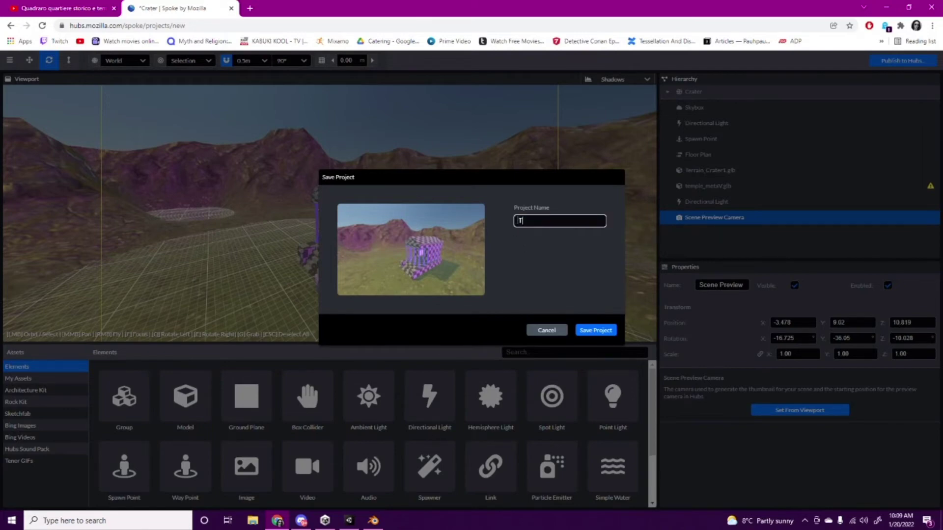
text(emple)
click(598, 330)
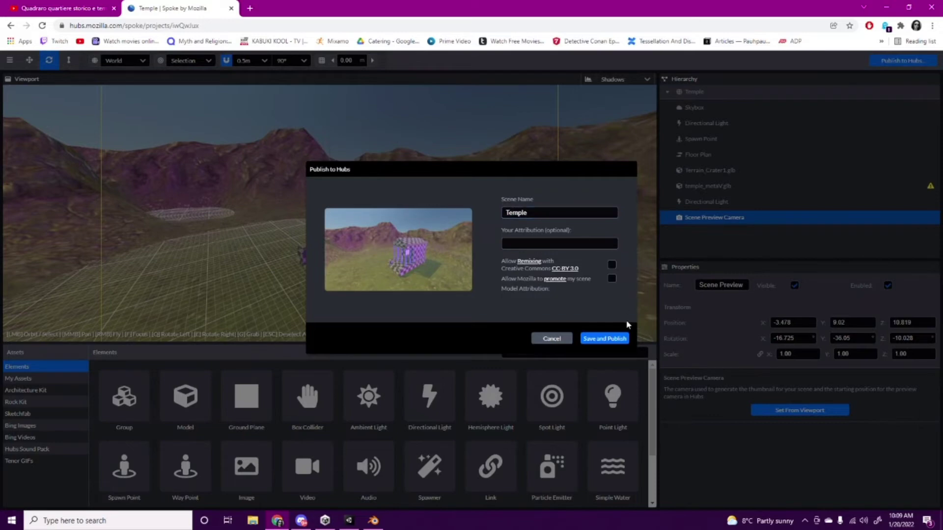
click(604, 339)
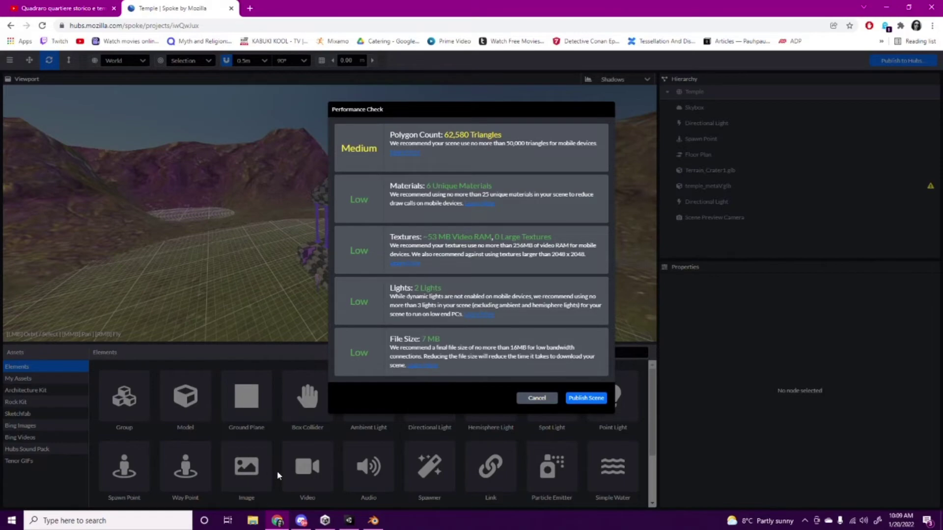
Step: Switch to Blender to check the temple's polygon statistics and return to the Spoke performance check
click(375, 524)
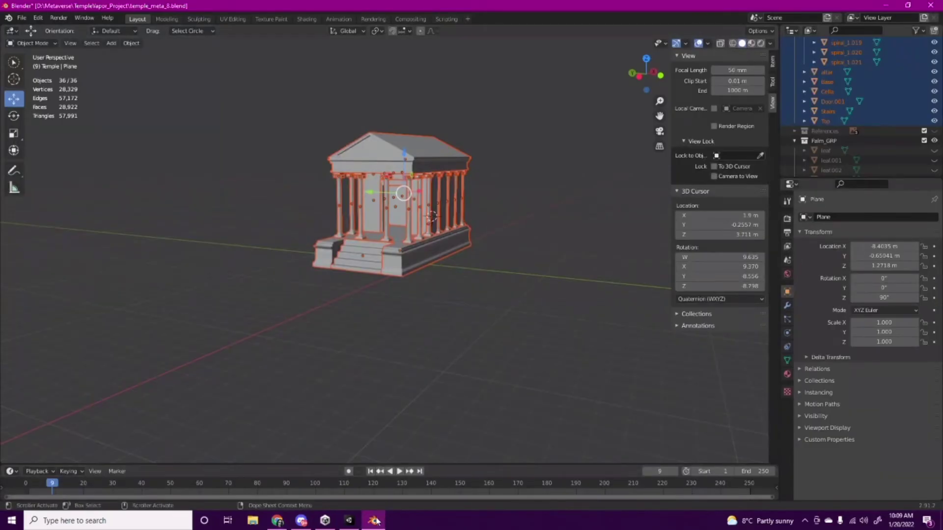
mouse_move(377, 524)
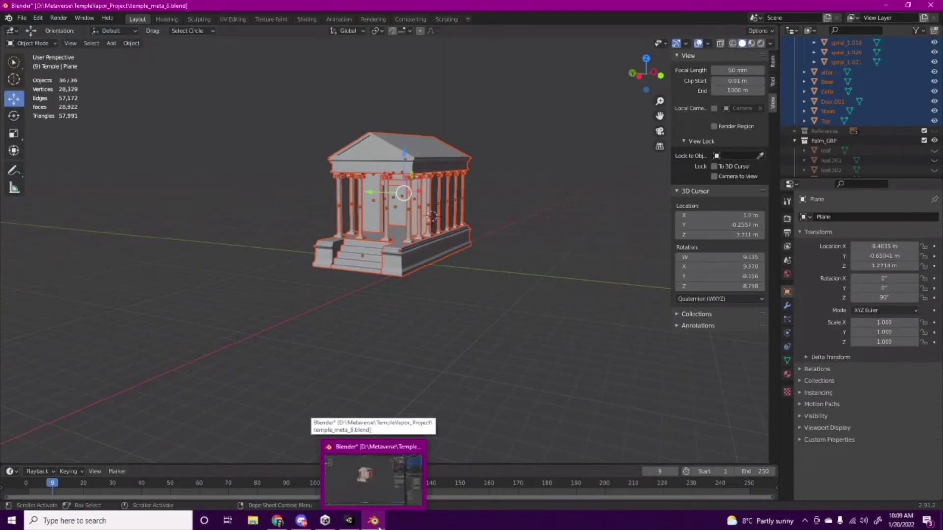
click(379, 527)
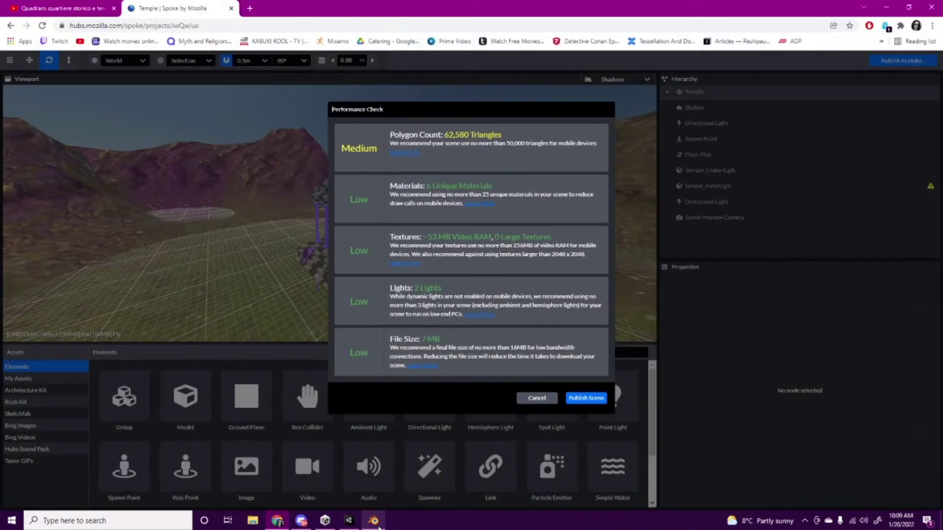
Step: Publish the Temple scene to Hubs, view the published scene and create a room with it
click(600, 398)
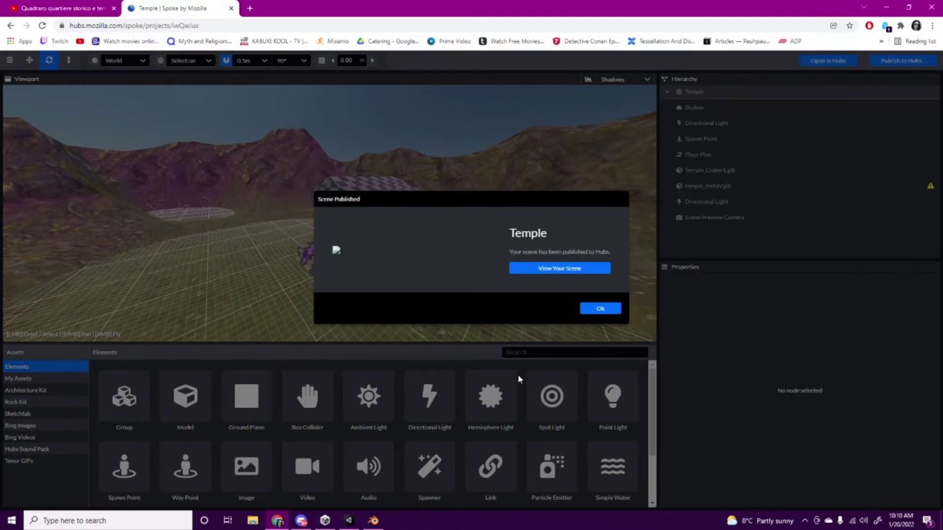
click(546, 270)
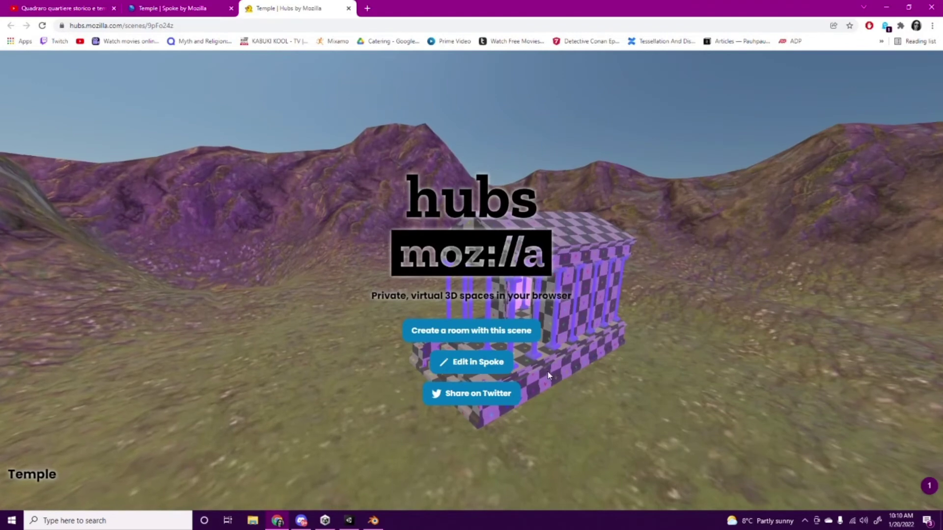
click(483, 333)
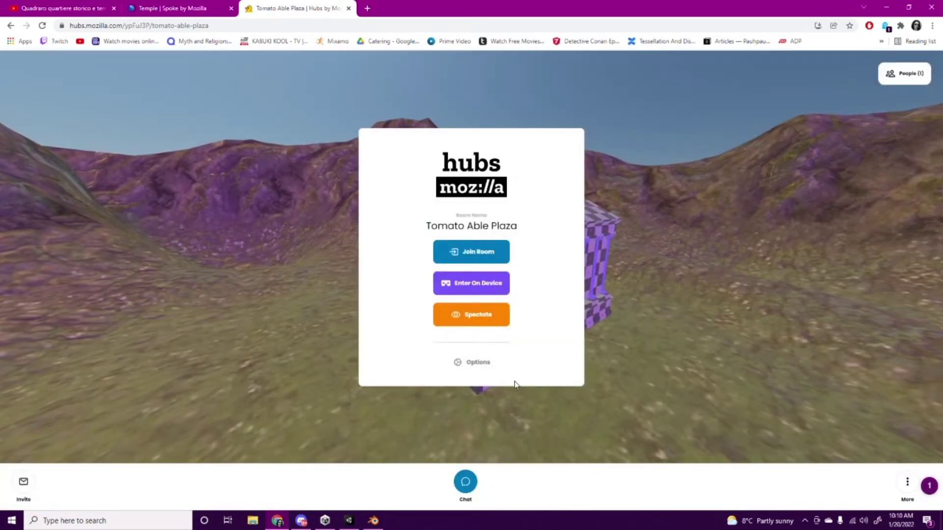
Step: Open the new room's settings and review its name, description, size and access options
click(474, 361)
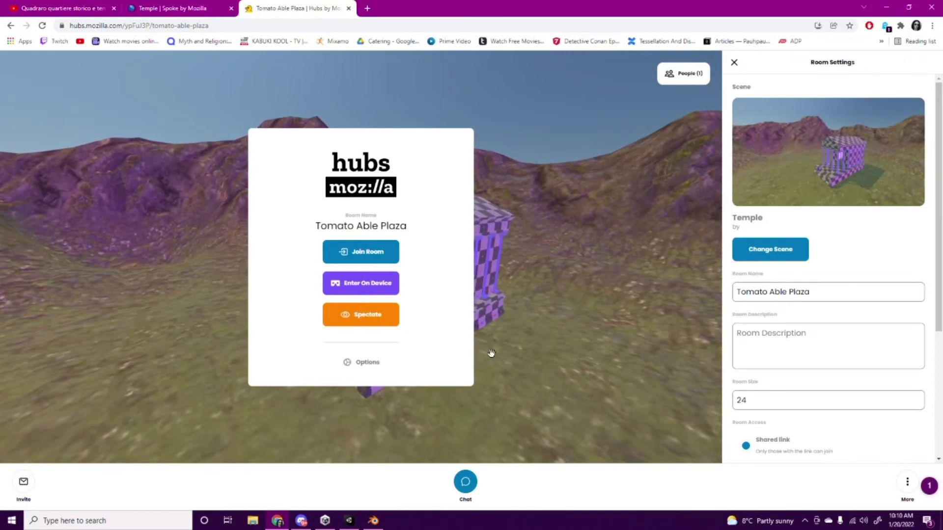
triple_click(828, 292)
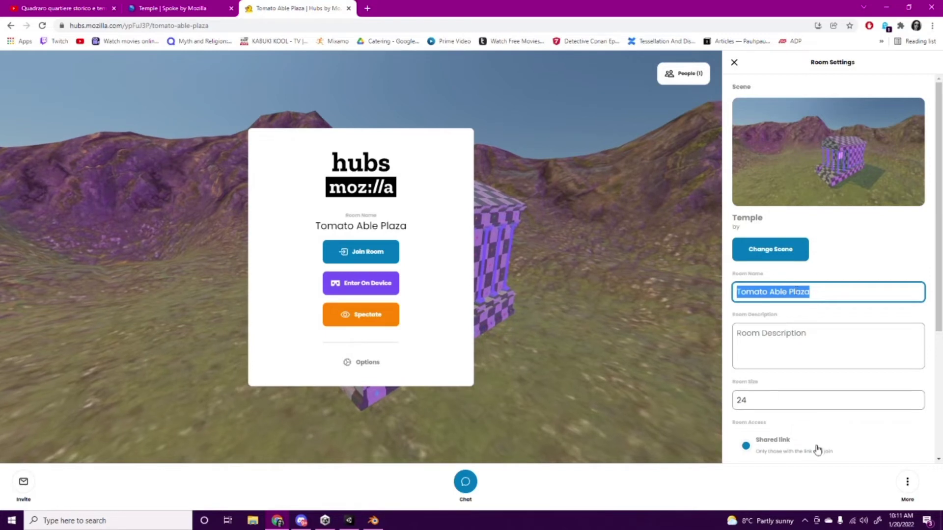
Step: Turn on Enable Dynamic Shadows in the miscellaneous Hubs preferences and refresh the page to apply it
click(907, 483)
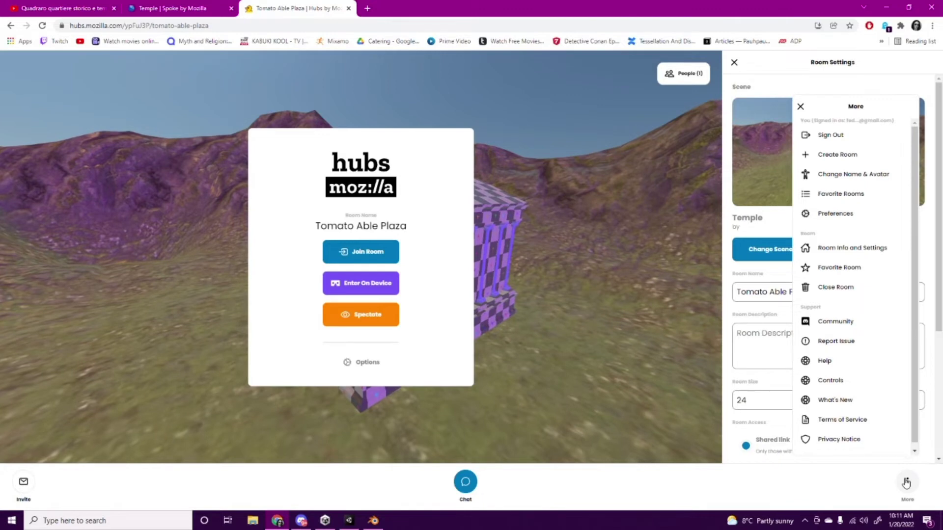
click(840, 215)
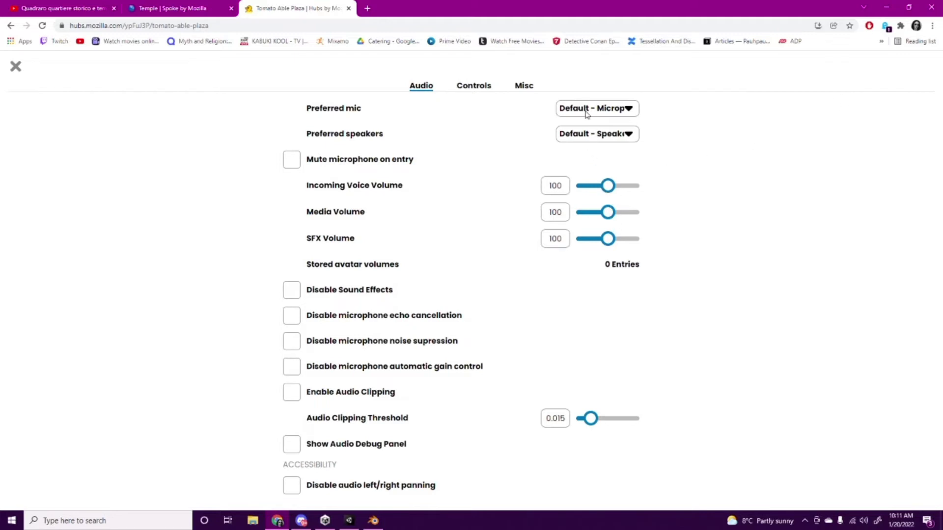
click(531, 93)
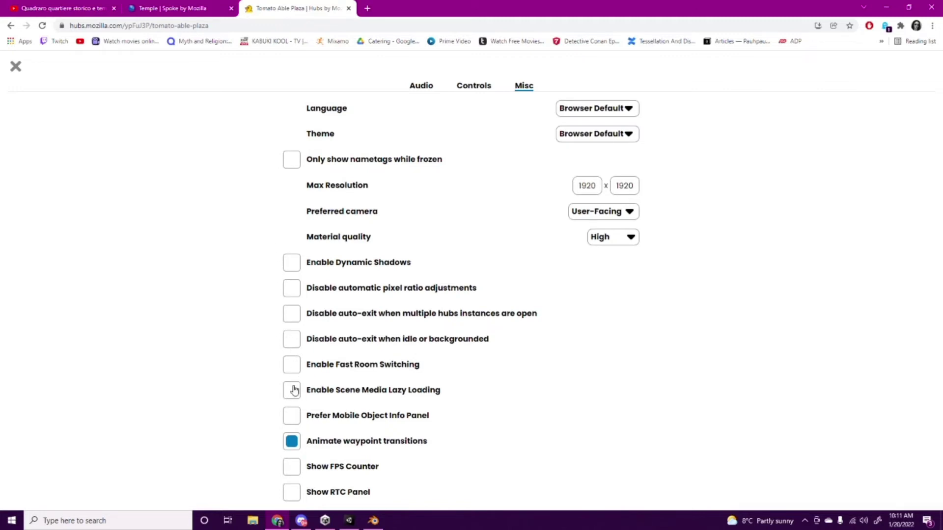
click(291, 263)
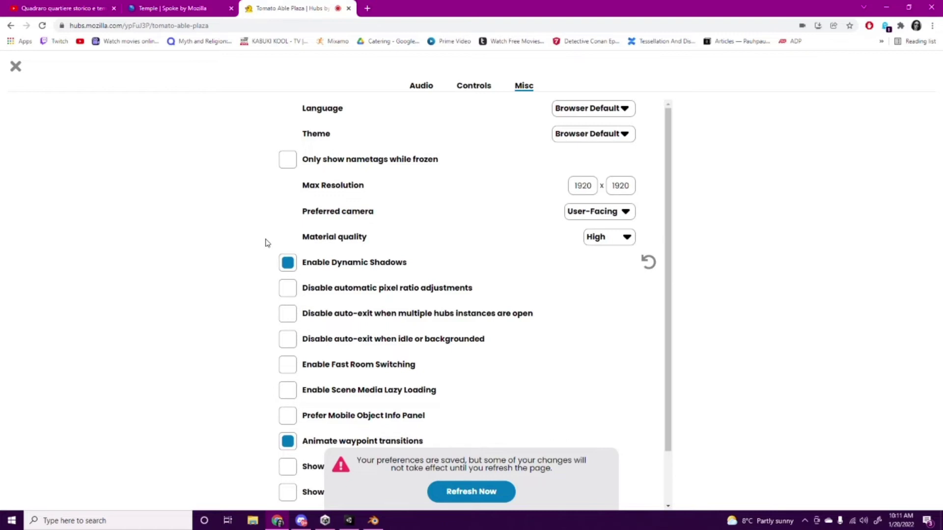
scroll(280, 300, down, 1)
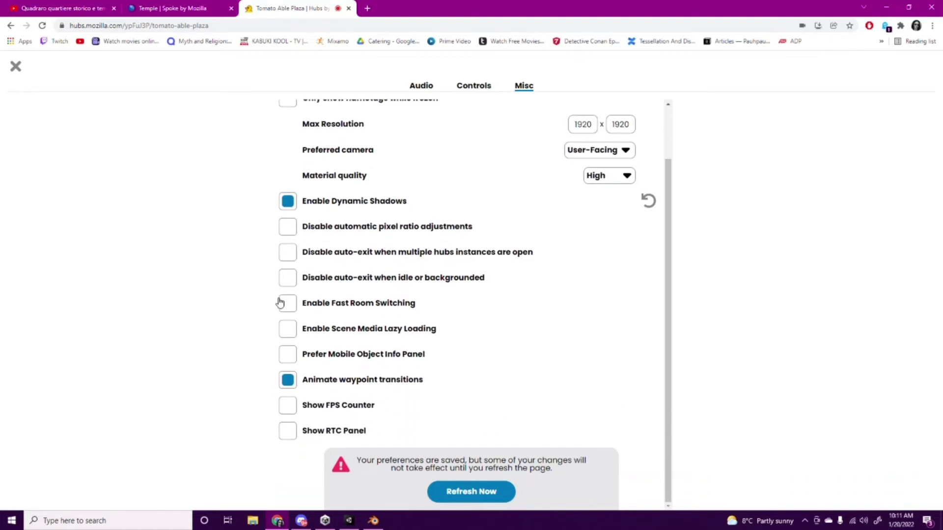
scroll(280, 302, up, 1)
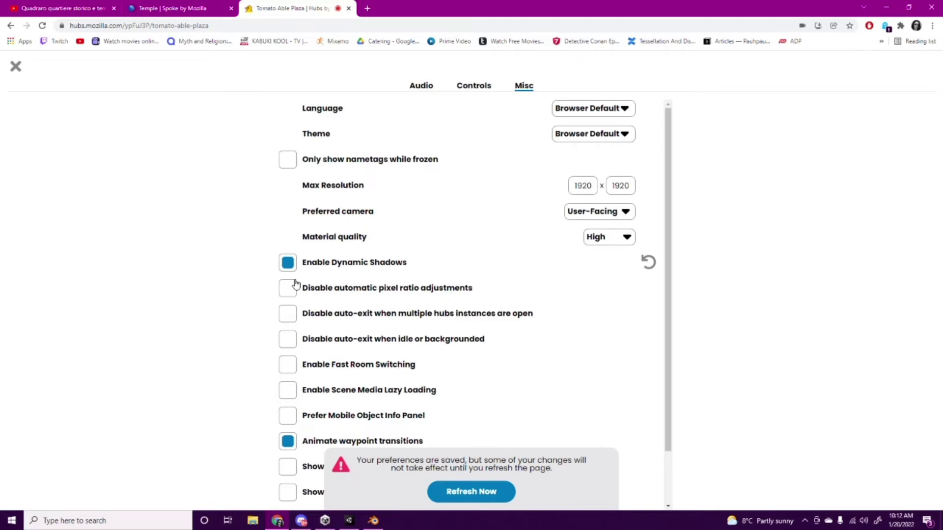
click(472, 495)
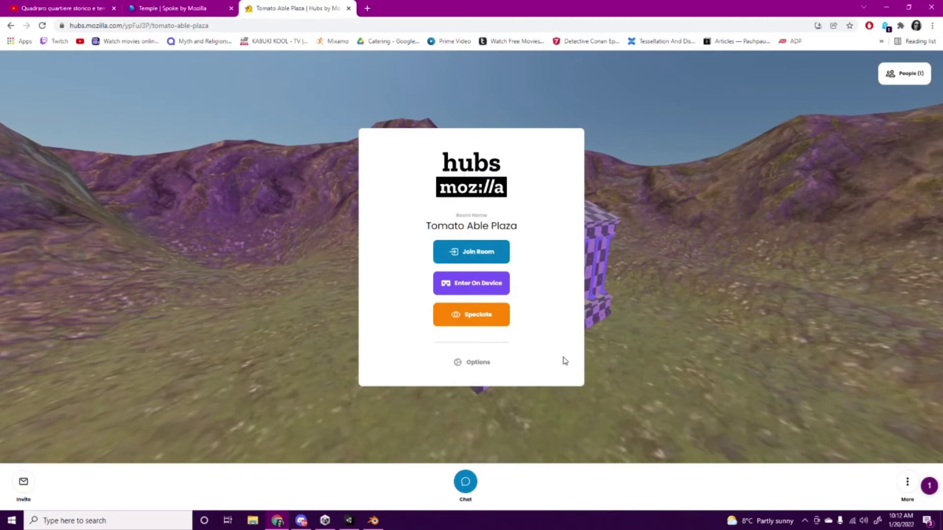
Step: Return to Spoke, republish the Temple scene with its existing details and close the old Hubs room
click(179, 9)
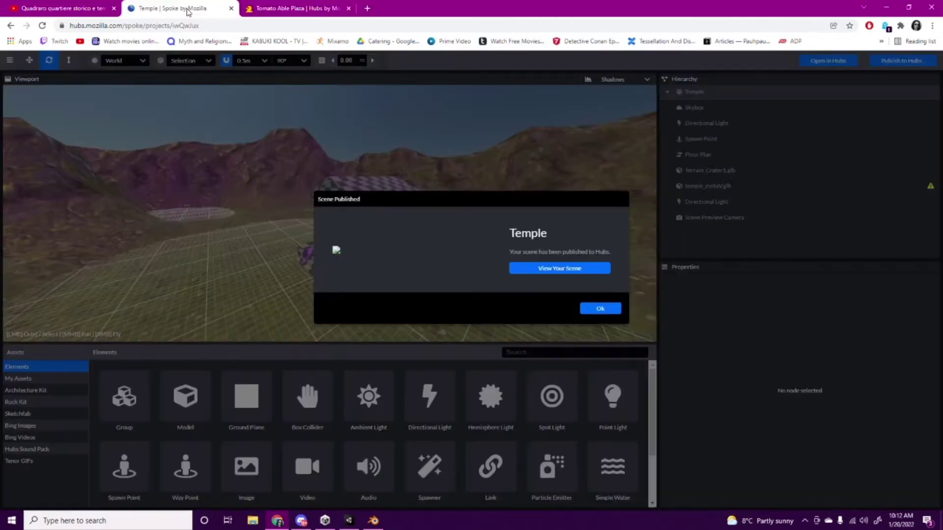
click(604, 309)
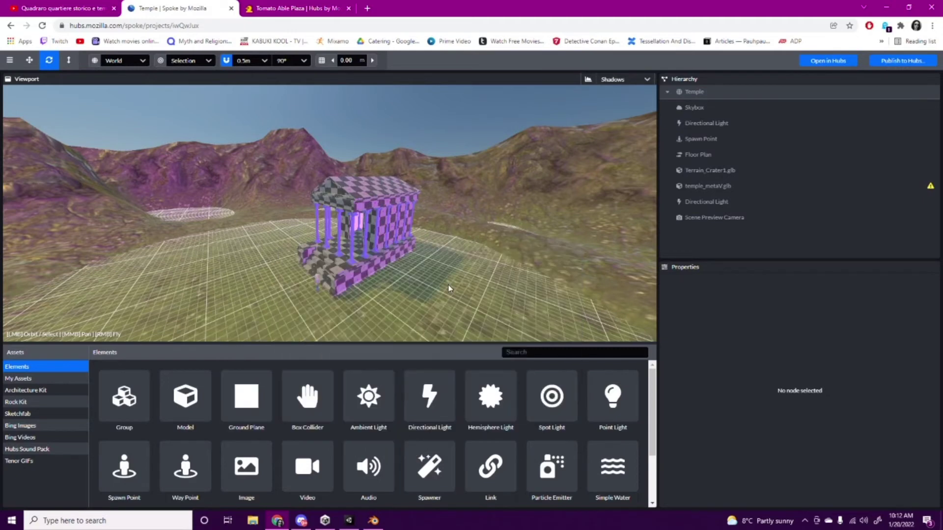
click(902, 62)
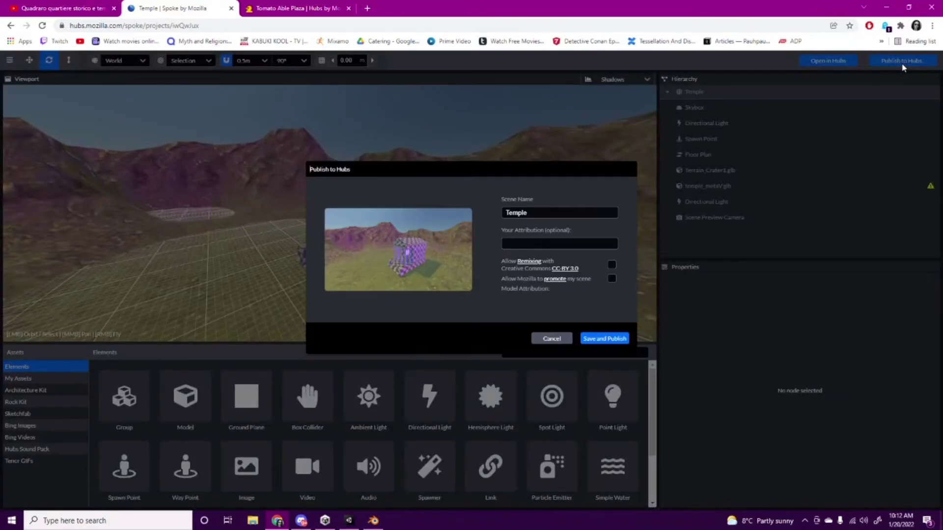
click(593, 340)
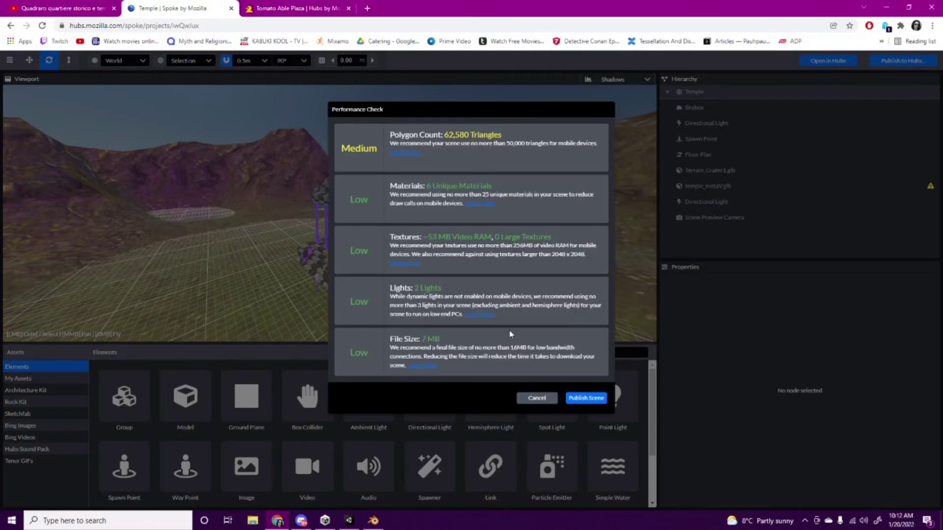
click(584, 398)
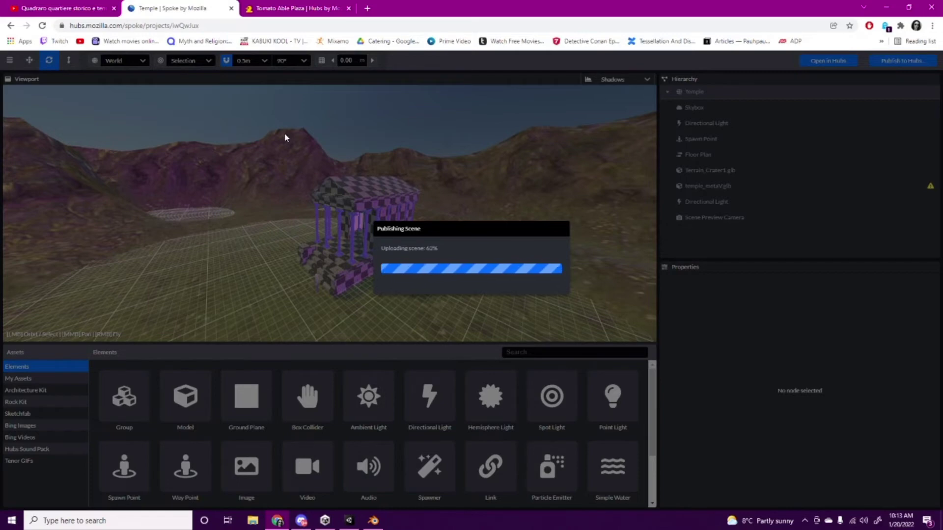
click(298, 8)
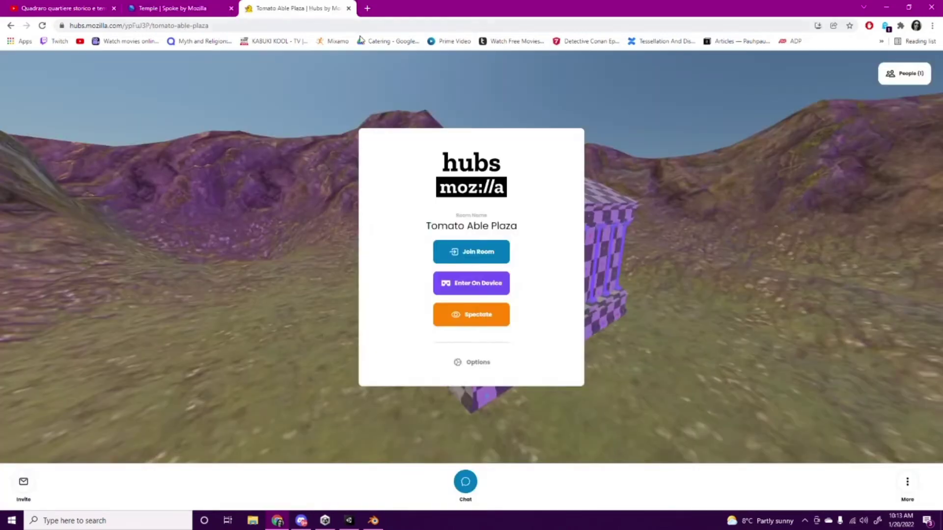
click(349, 8)
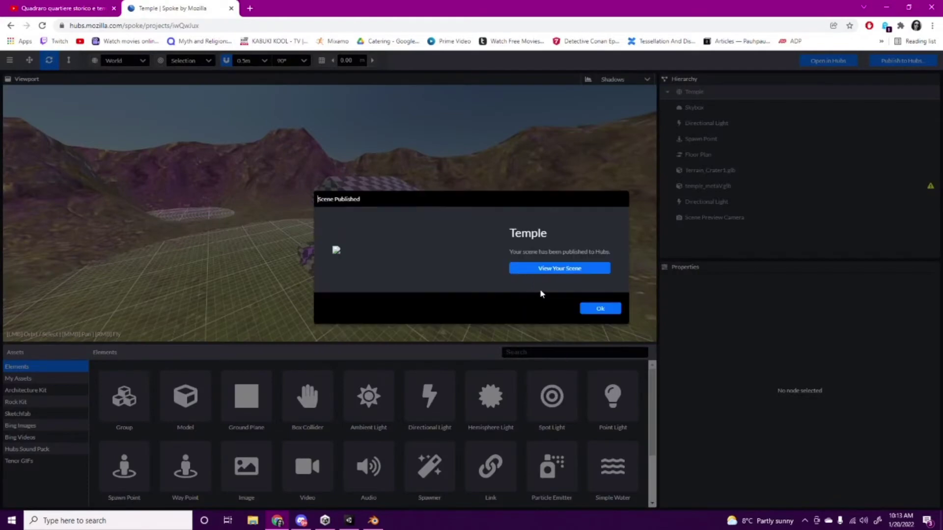
Step: Create a new room from the republished Temple scene and enter it with the default avatar and audio settings
click(547, 272)
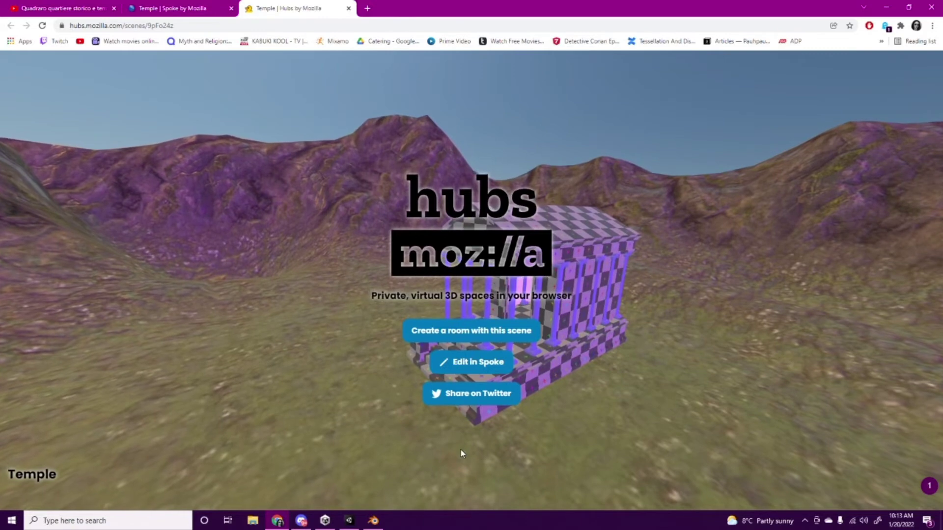
click(481, 331)
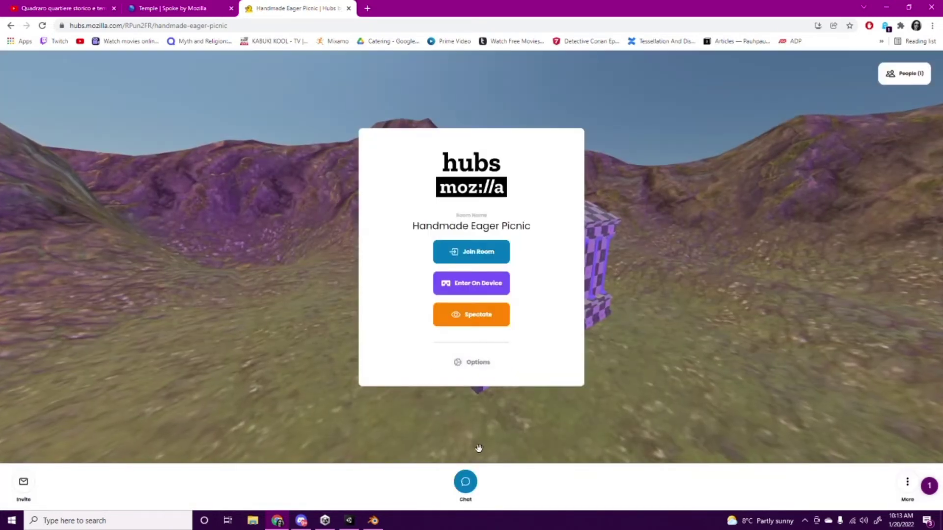
click(493, 252)
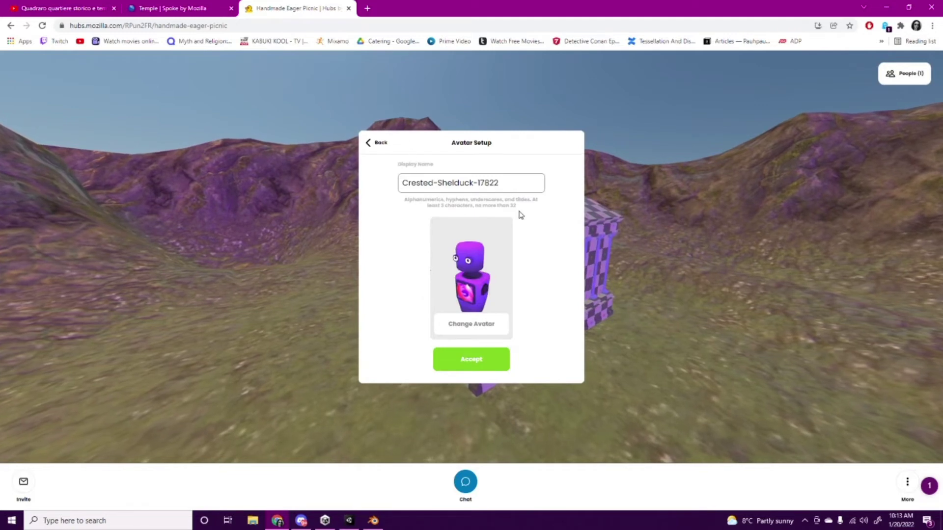
click(455, 366)
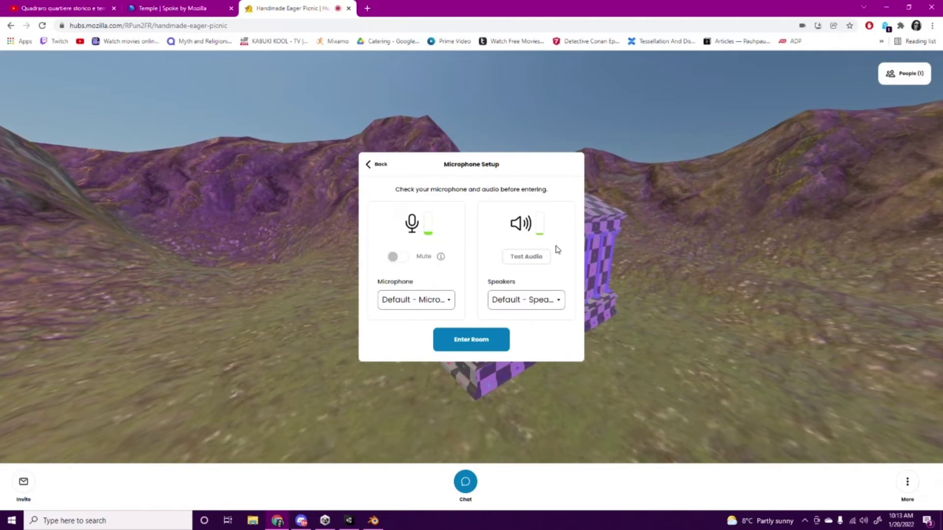
click(488, 346)
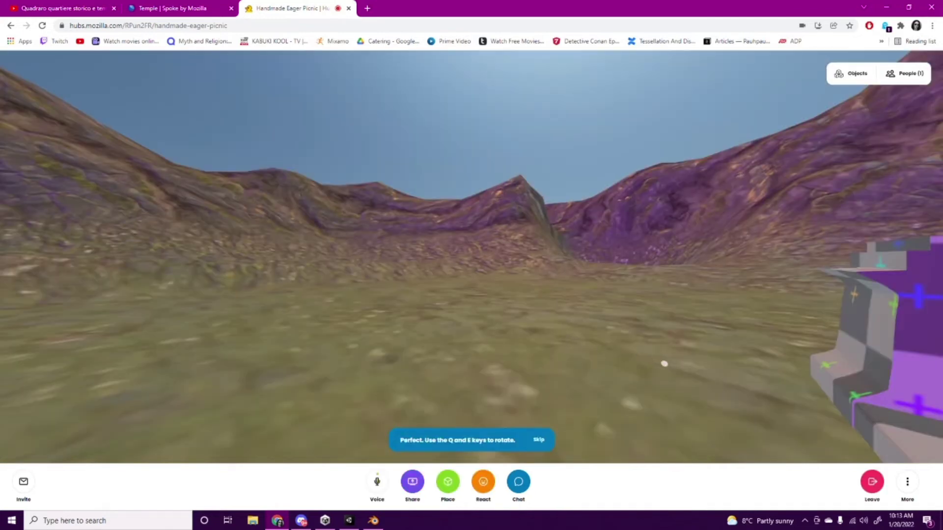
Step: Walk around the crater, up the temple steps and inside the temple to examine the model, textures and lighting
key(d)
key(s)
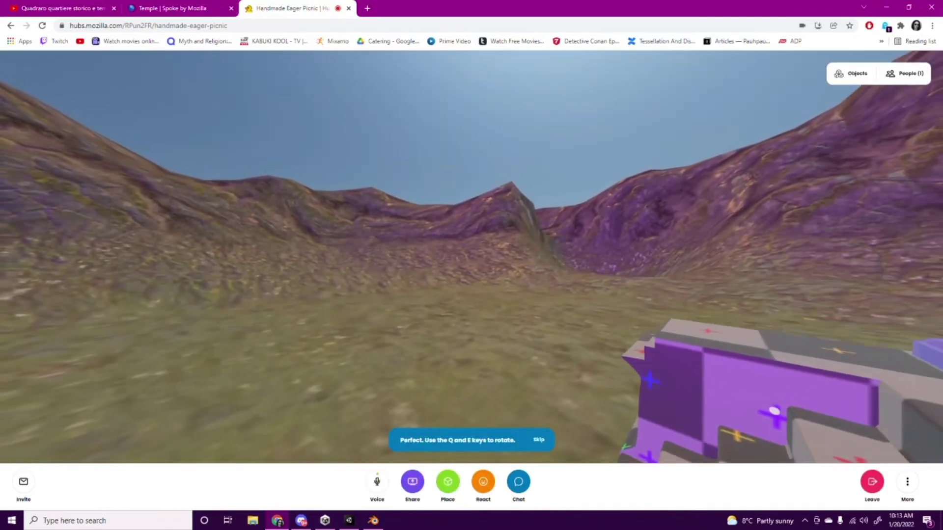
key(w)
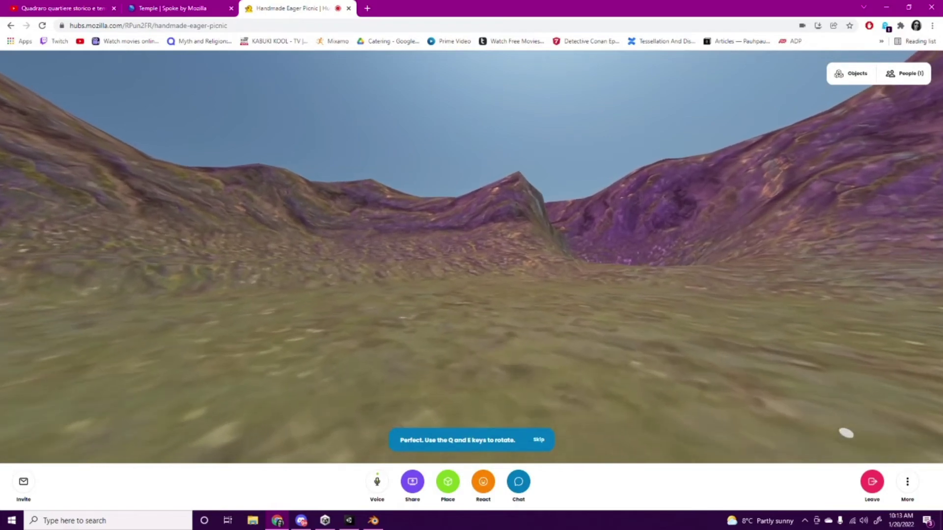
drag(524, 220, 818, 208)
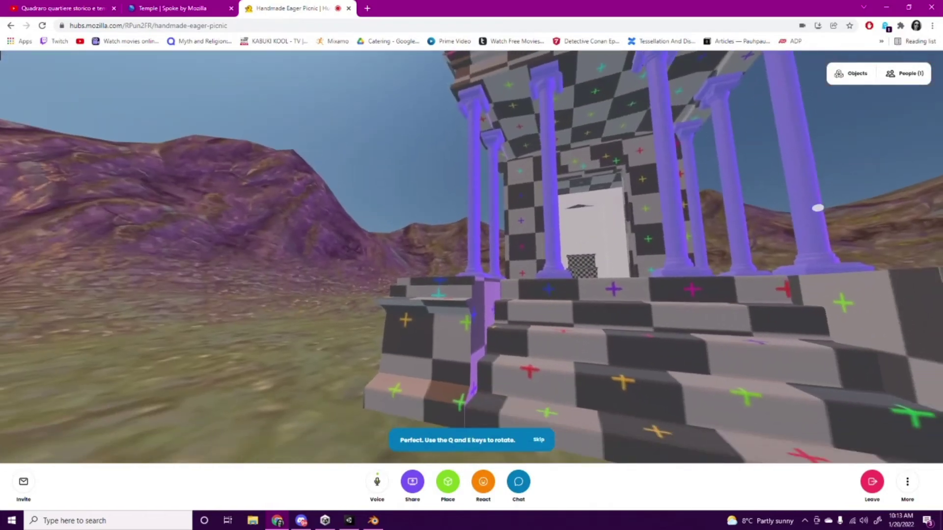
key(s)
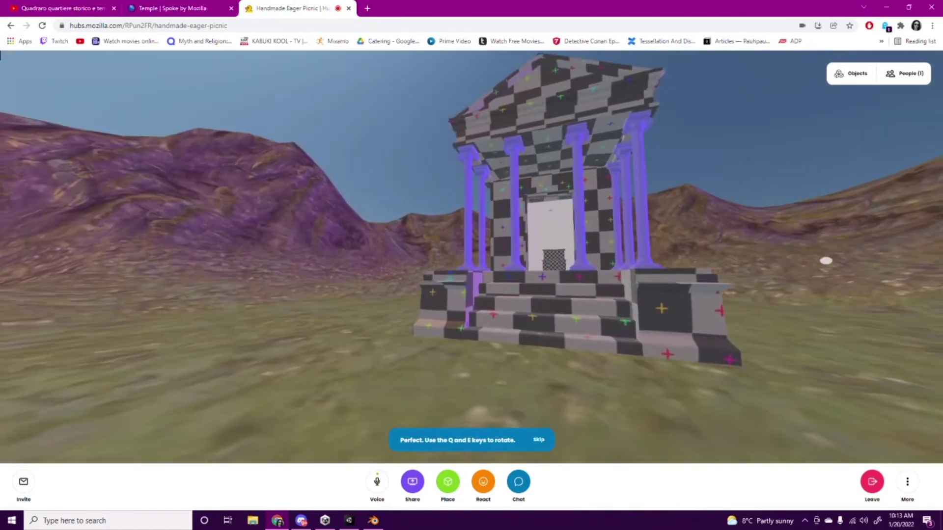
key(w)
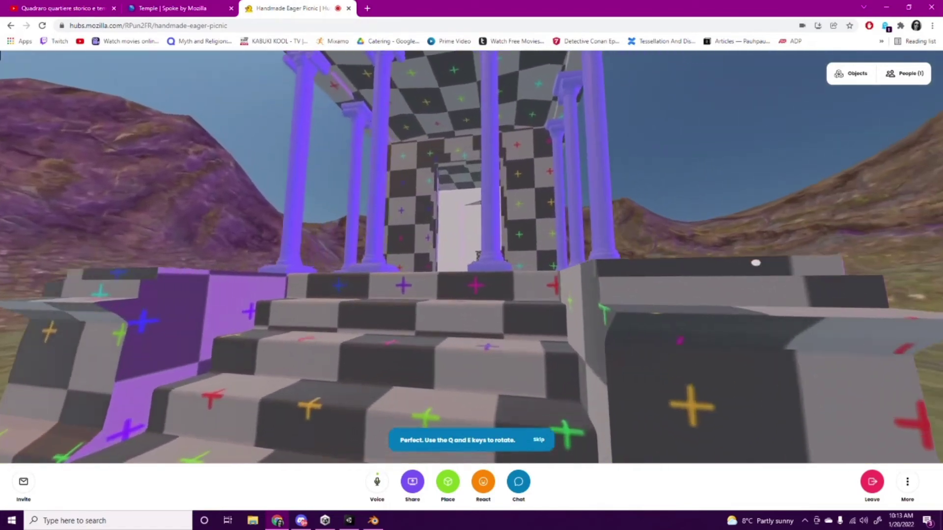
key(w)
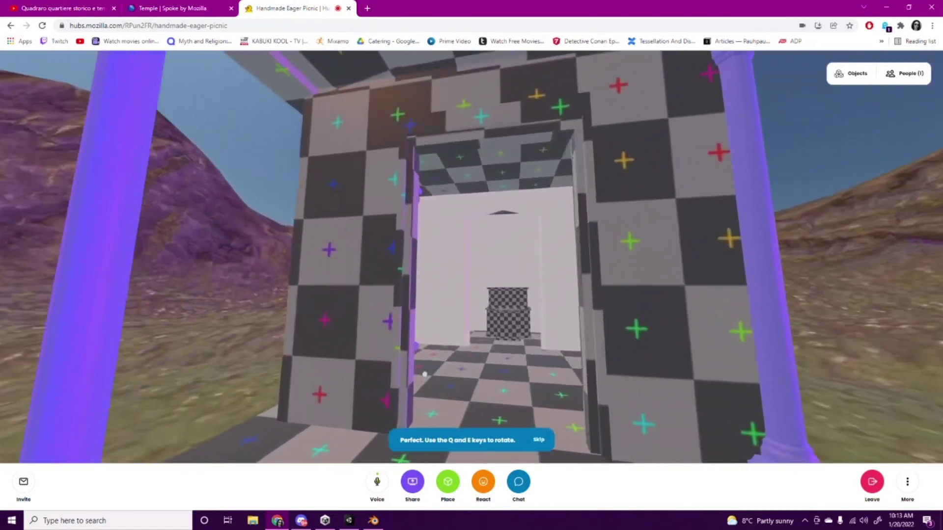
key(w)
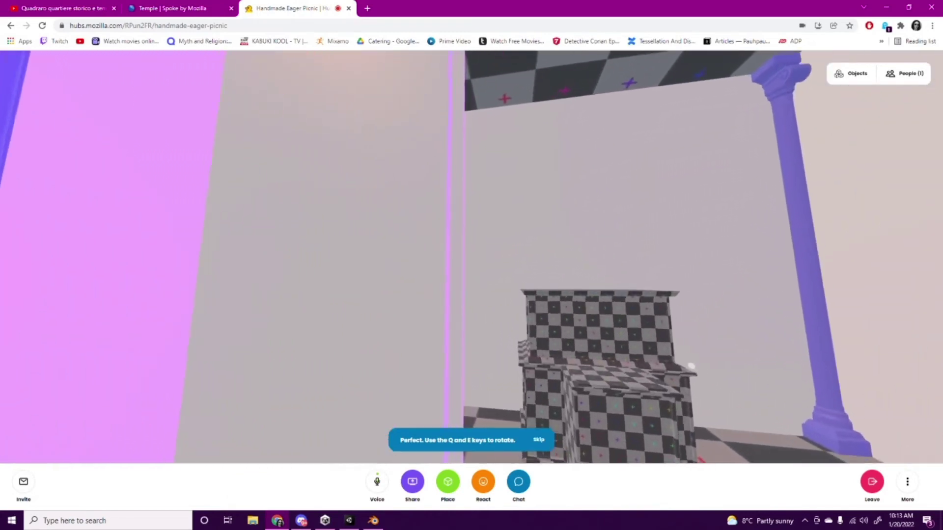
key(s)
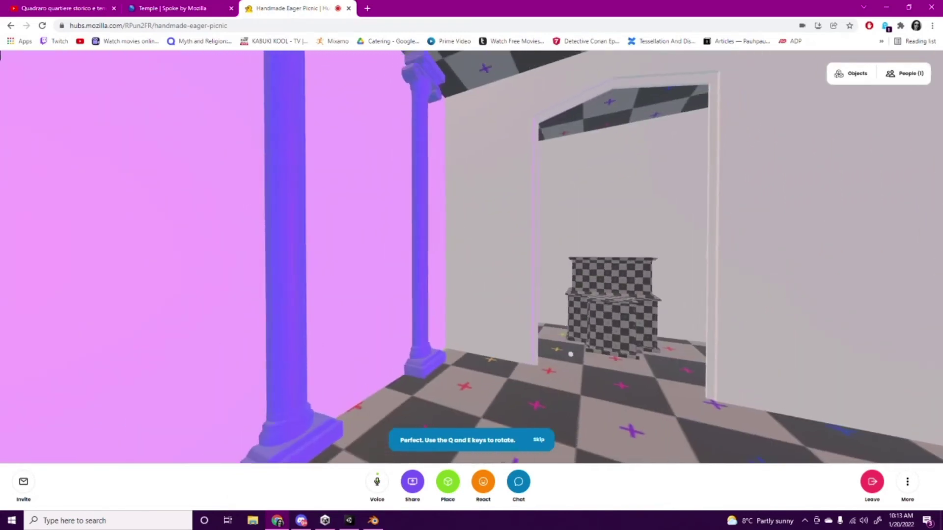
Step: Leave the temple and circle its front and side to examine the exterior, columns and lighting from the crater floor
drag(571, 354, 551, 341)
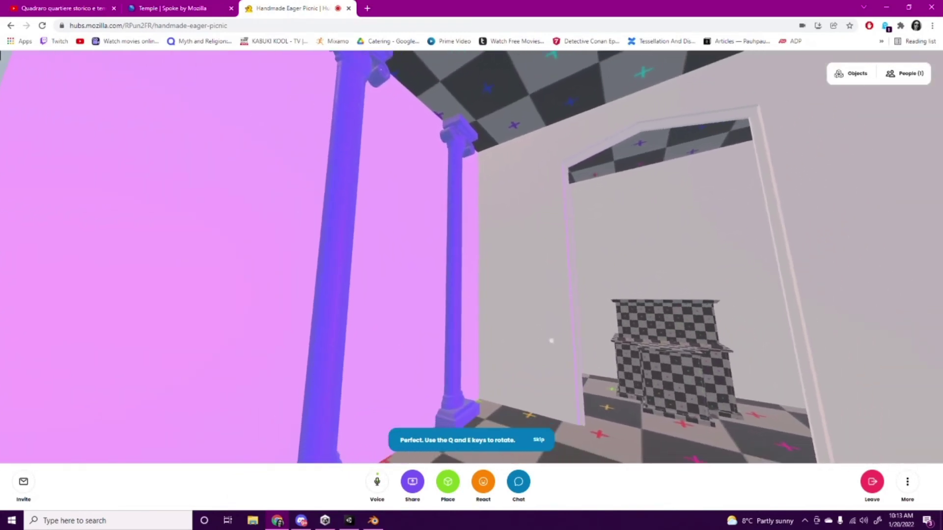
key(s)
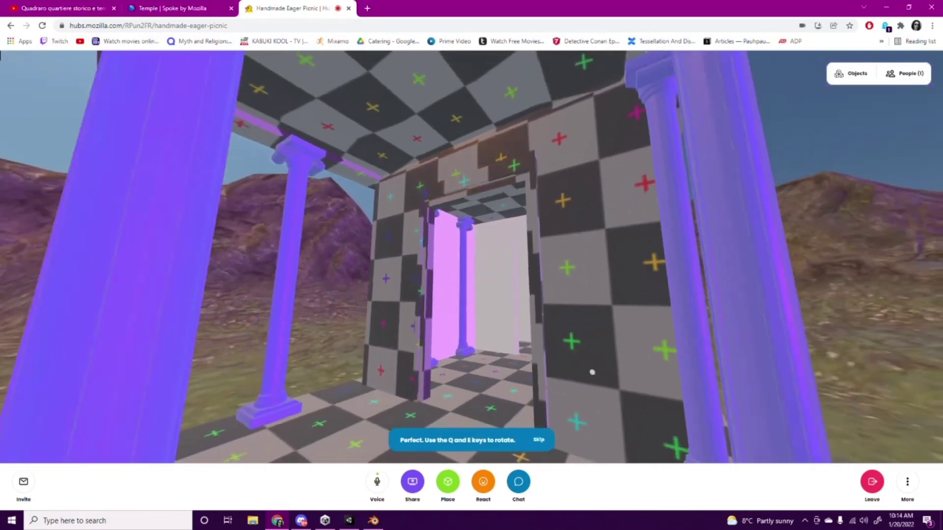
key(s)
key(w)
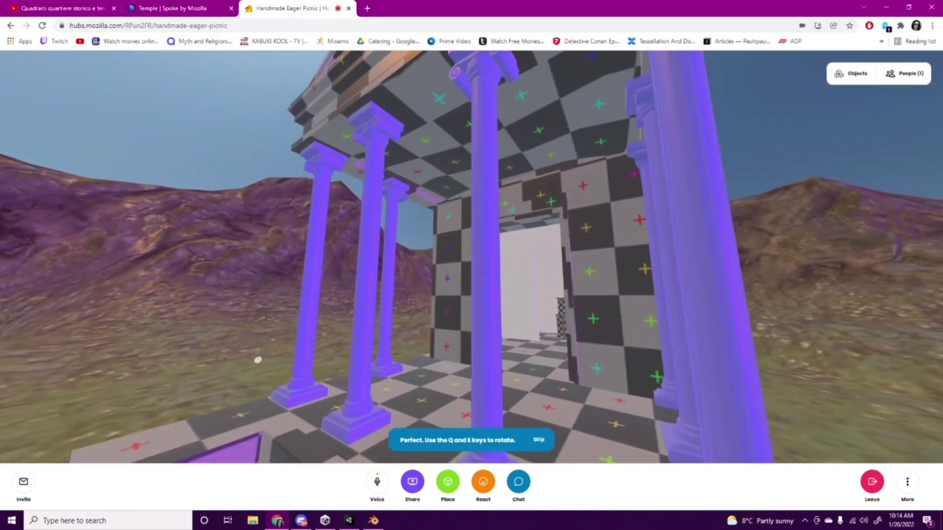
key(q)
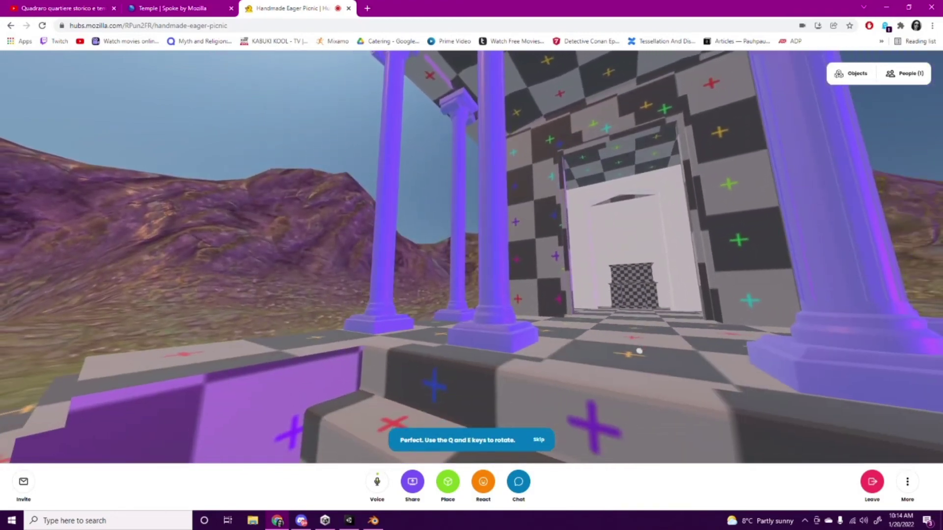
key(s)
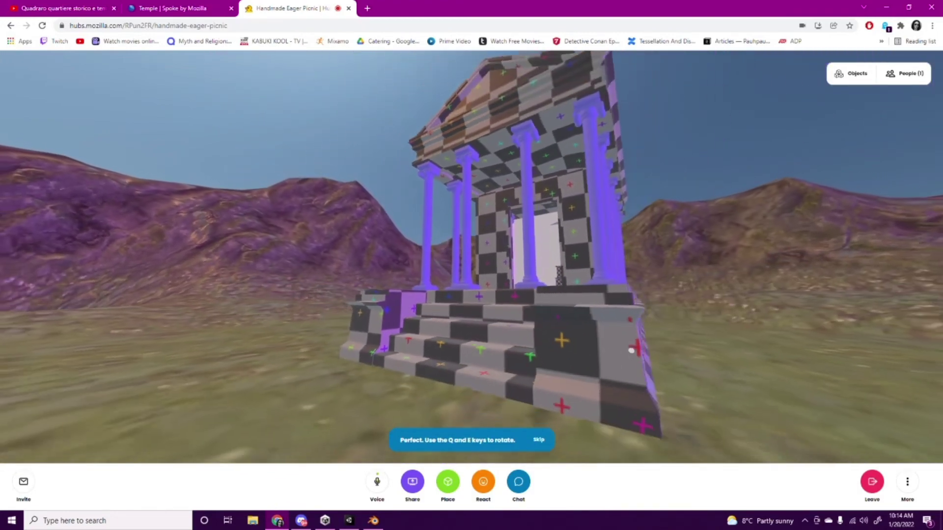
key(d)
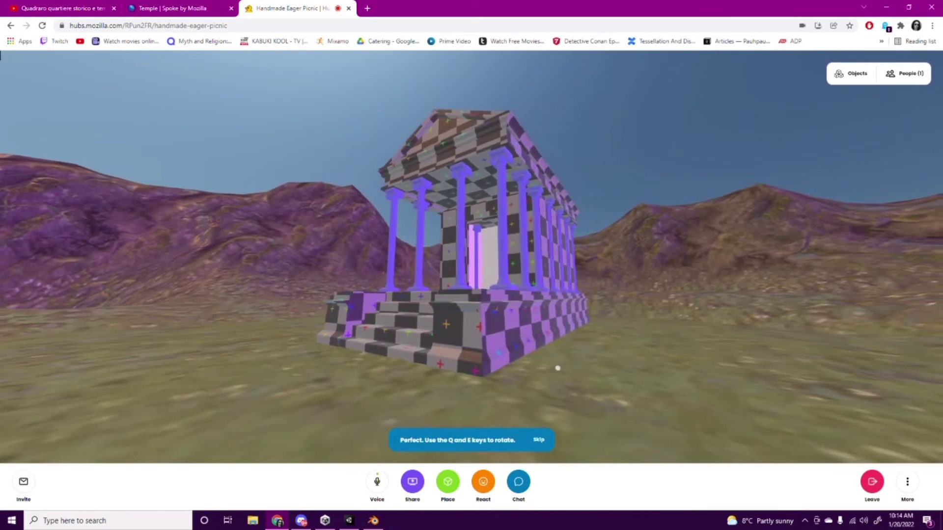
key(d)
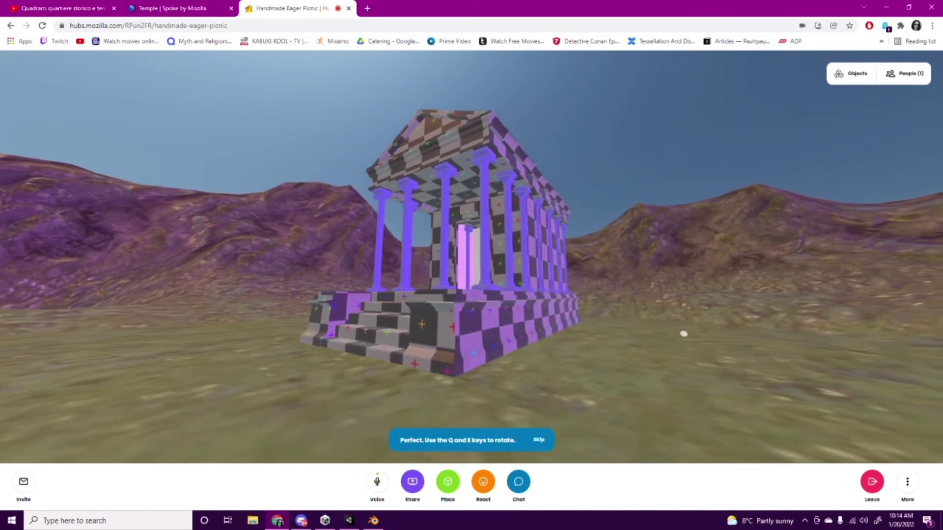
key(q)
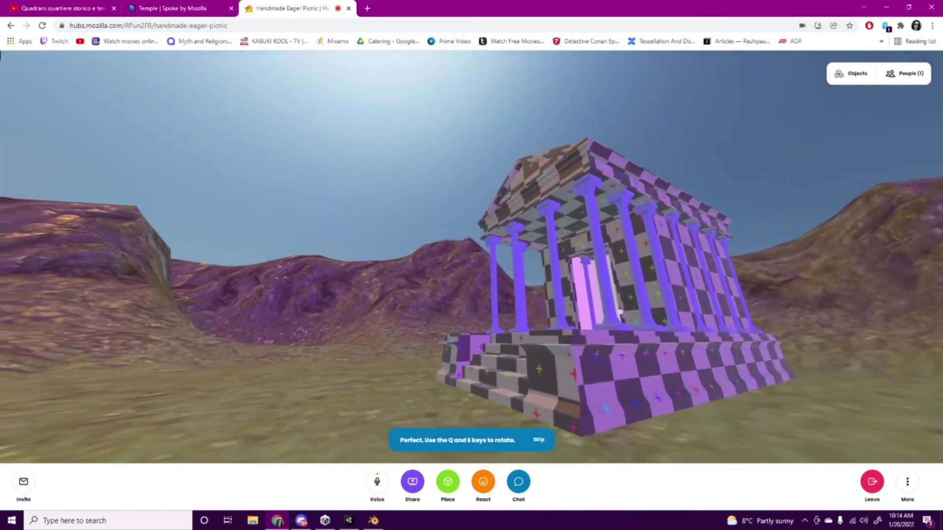
key(e)
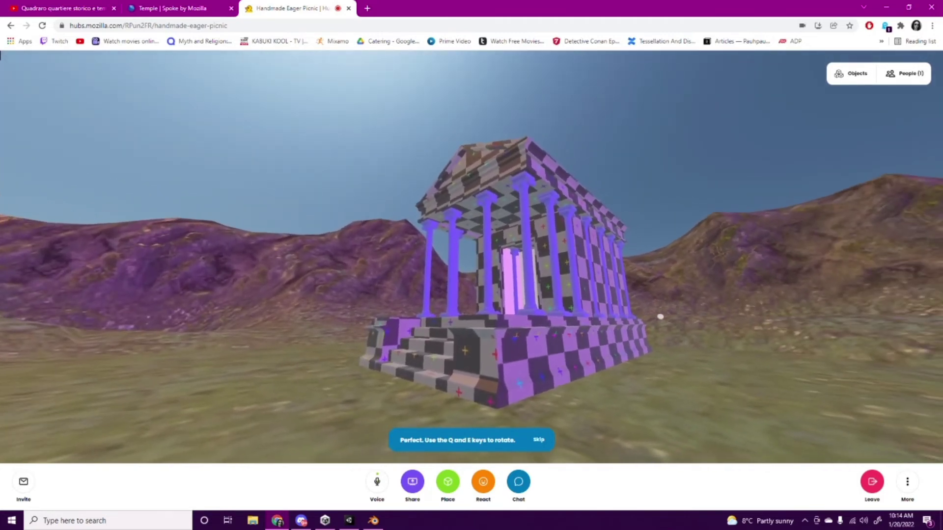
key(w)
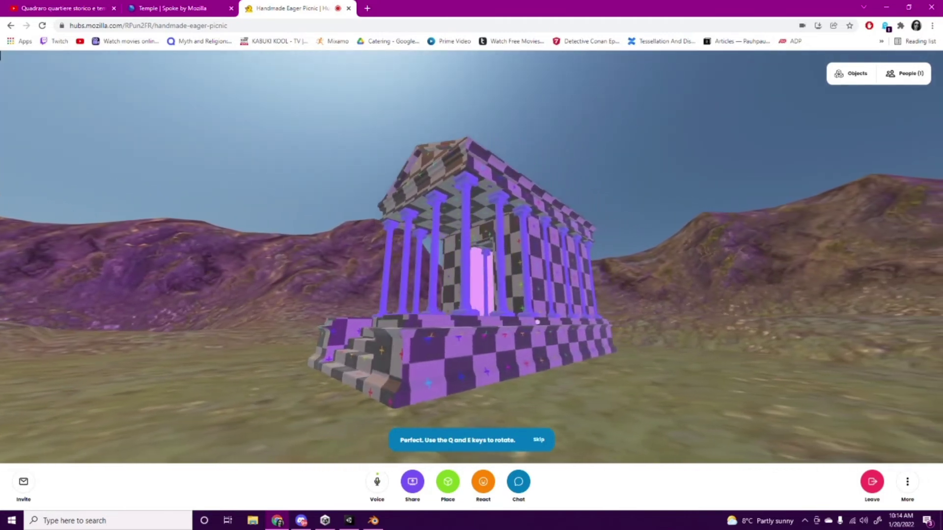
key(q)
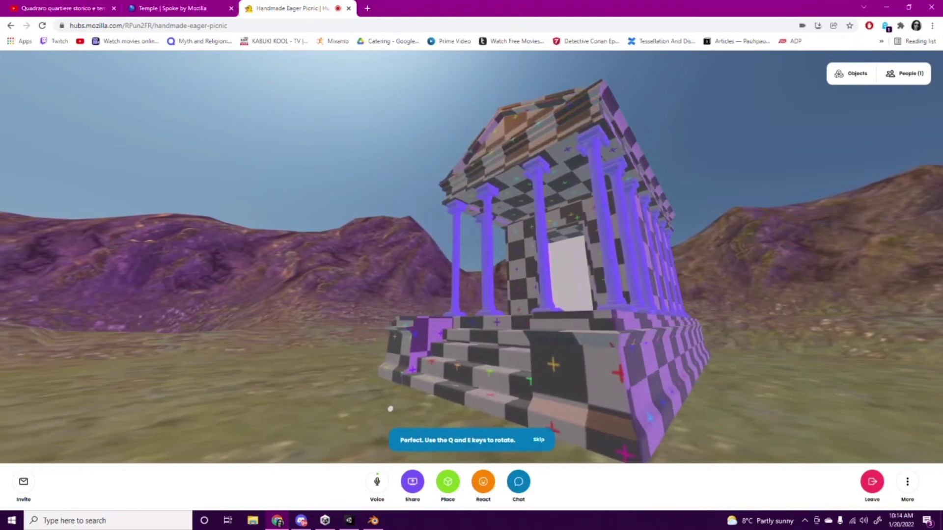
key(q)
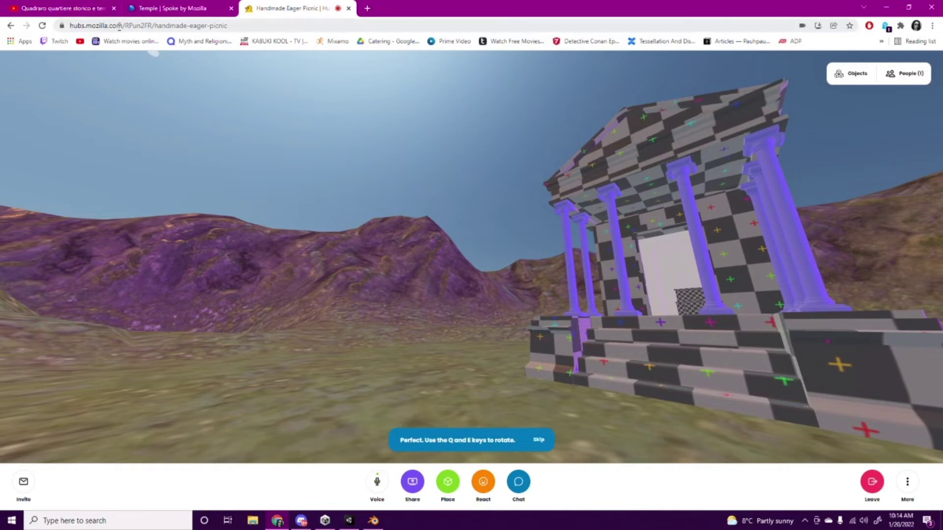
Step: Copy the Hubs room's web address and post it in the Discord server's chat channel under Building the Metaverse
click(181, 27)
key(ctrl+c)
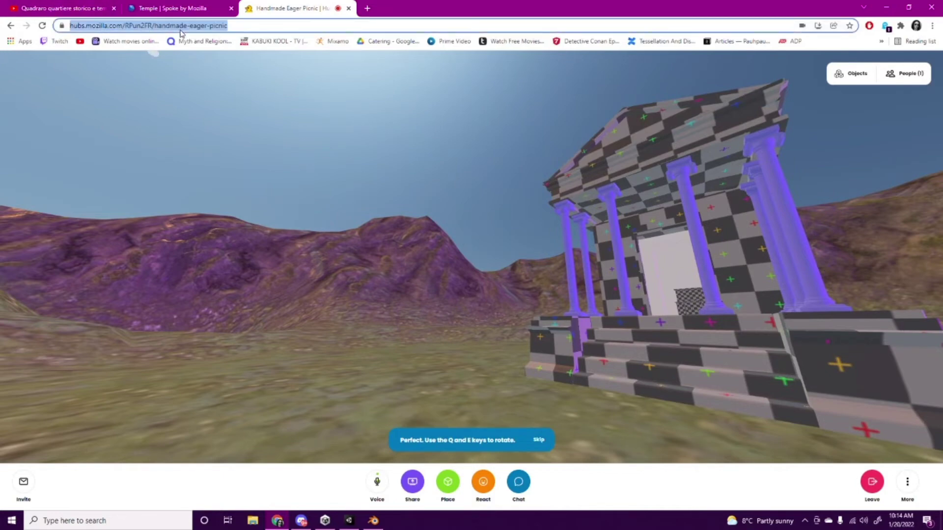
click(301, 520)
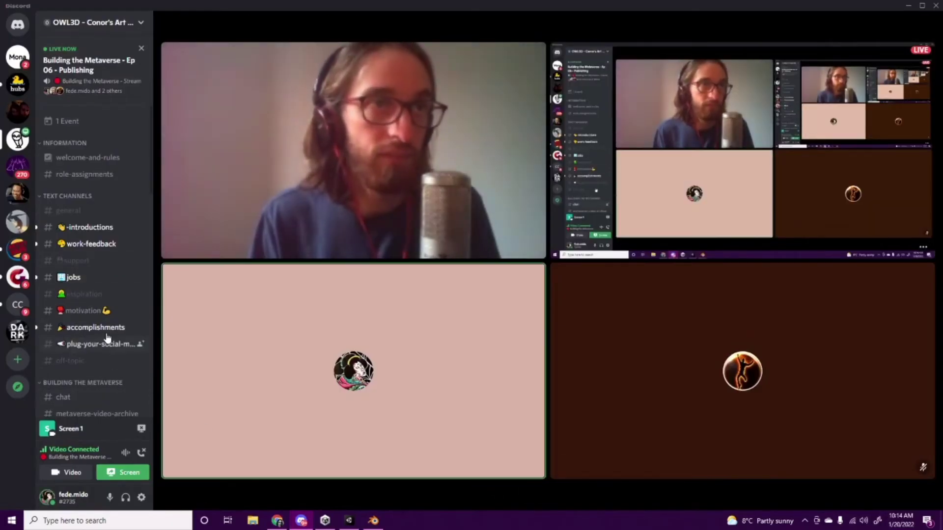
scroll(107, 334, down, 4)
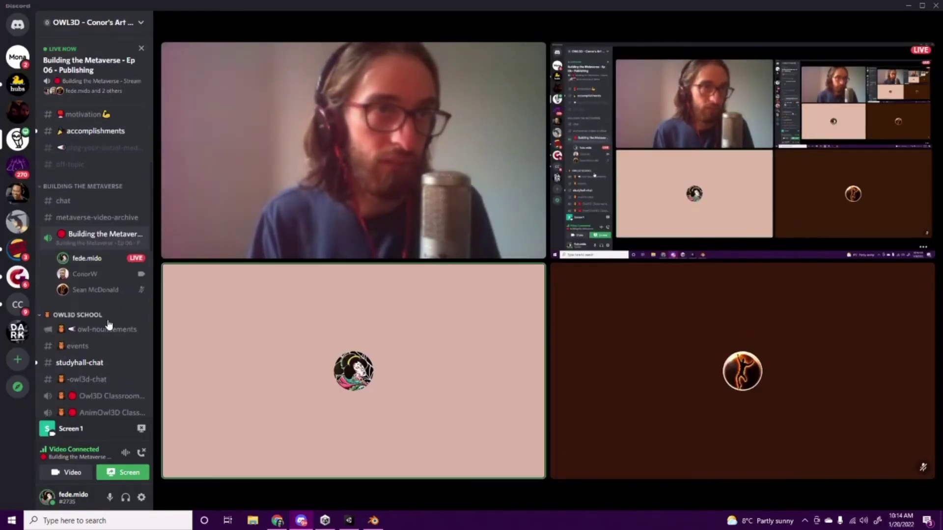
click(63, 201)
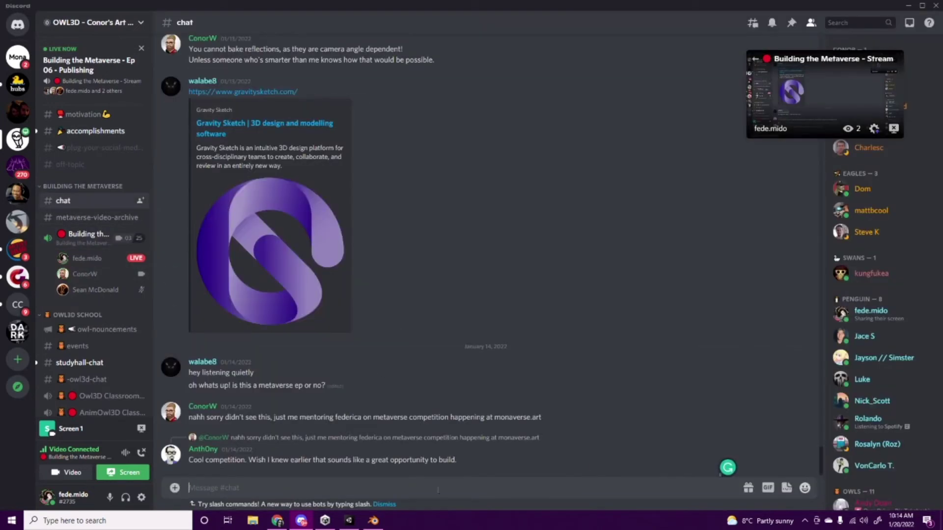
key(ctrl+v)
key(Return)
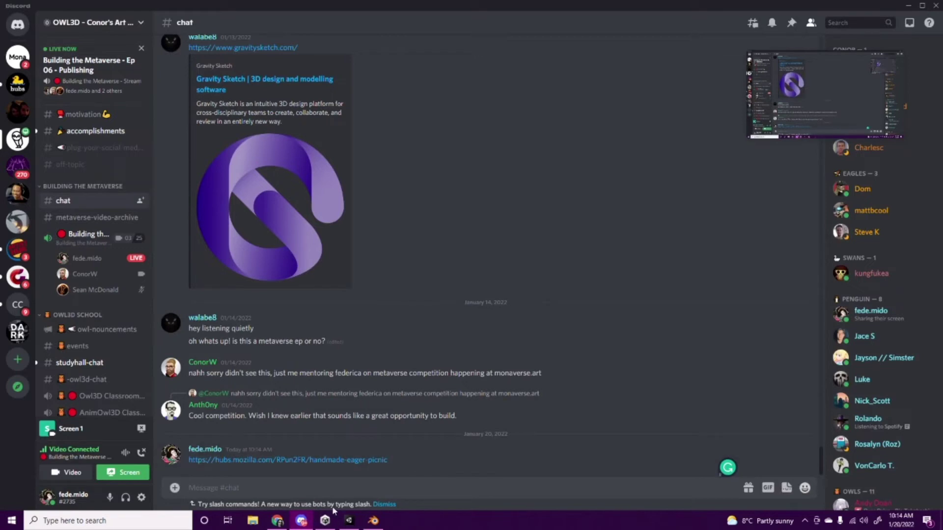
Step: Return to the Hubs room in Chrome and view the temple front from farther back and closer up
mouse_move(374, 520)
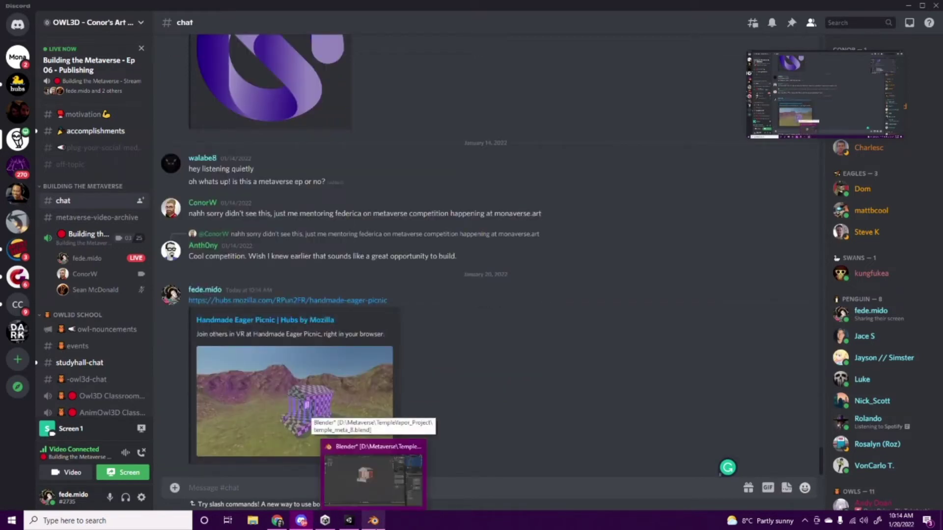
click(277, 521)
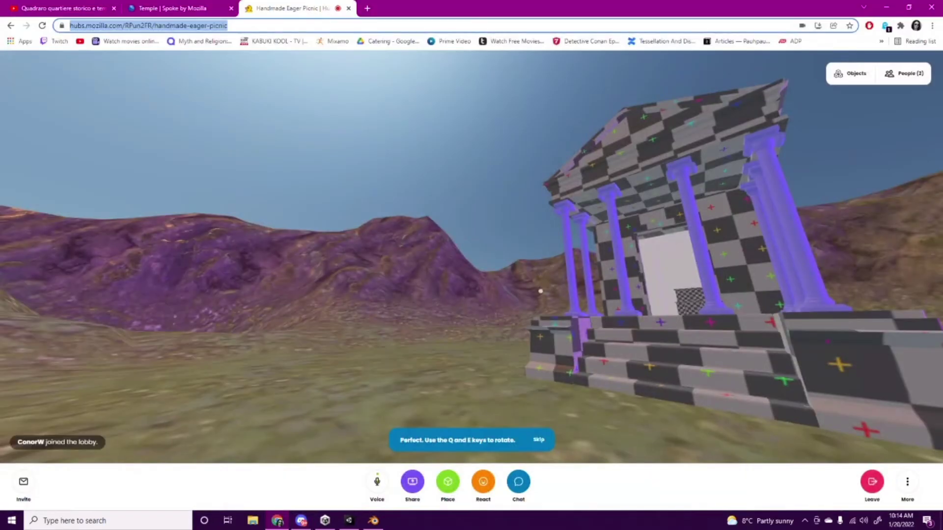
text(docs.mona.gallery/get-started)
click(535, 362)
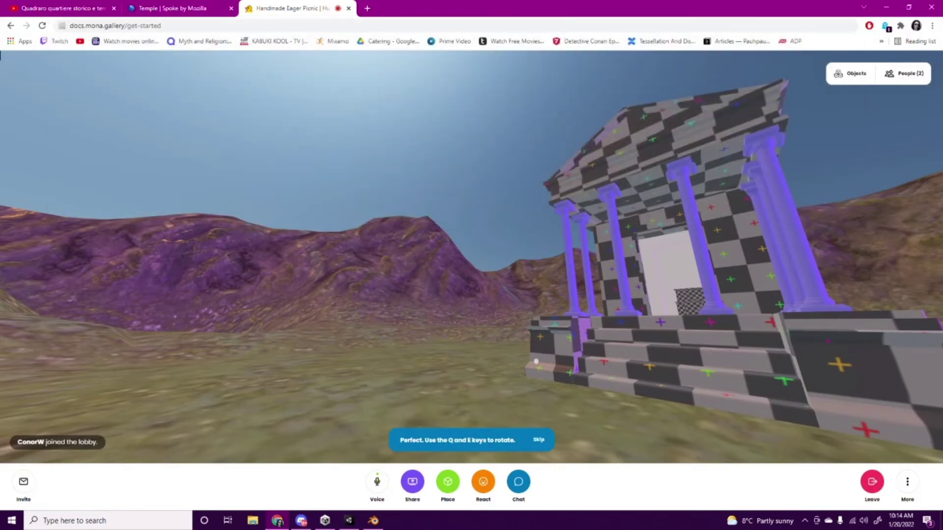
key(d)
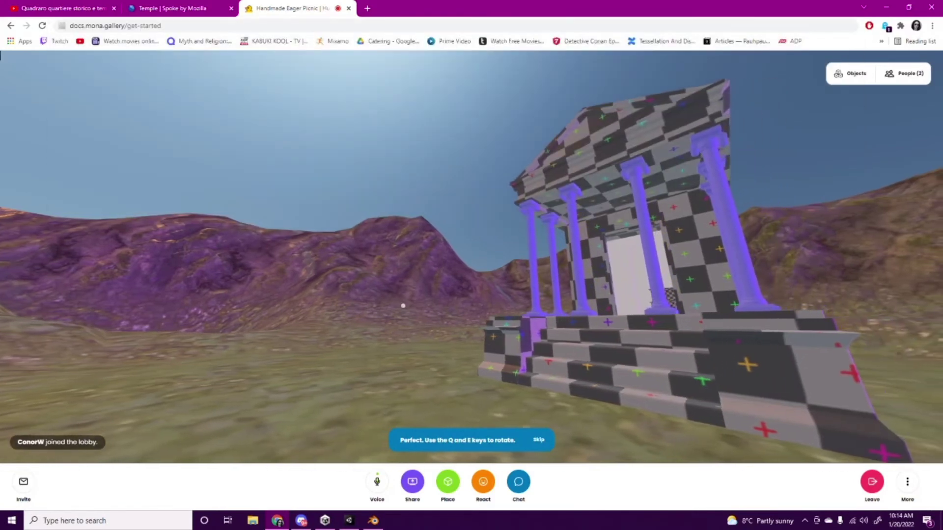
key(s)
key(s)
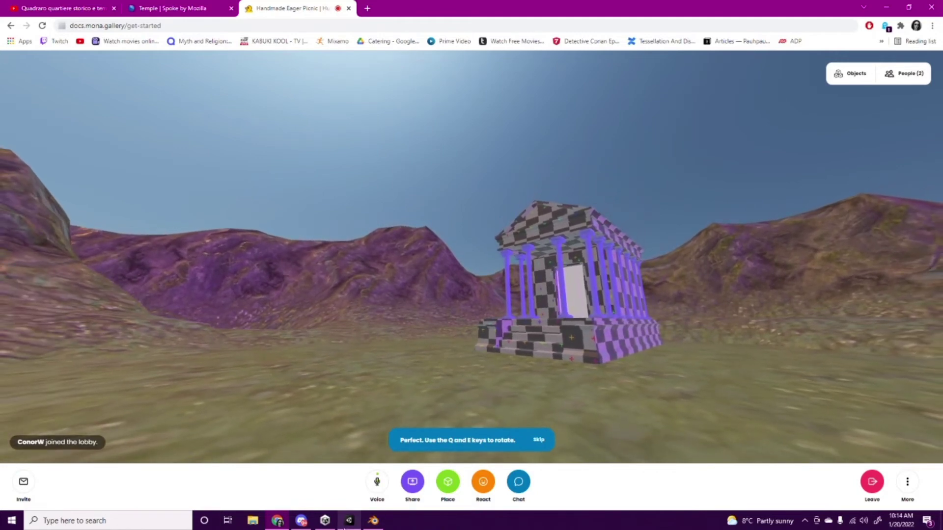
key(w)
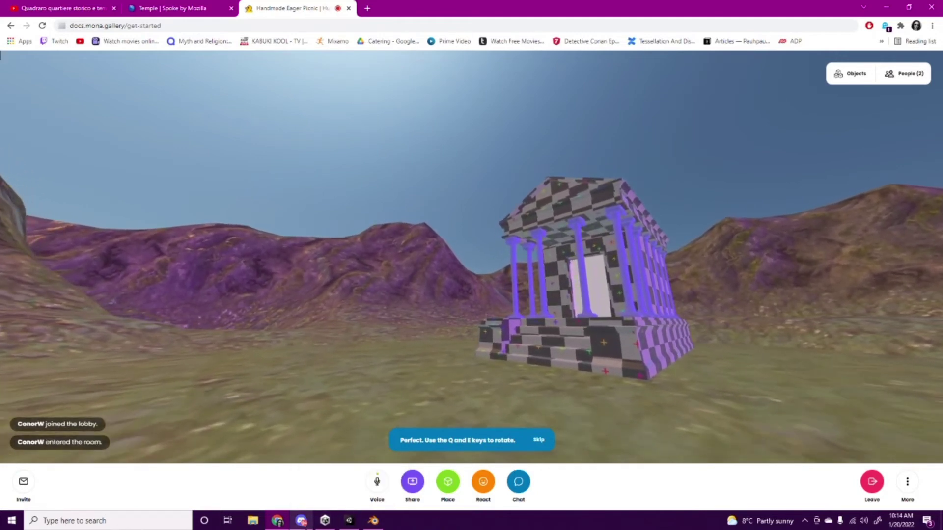
key(w)
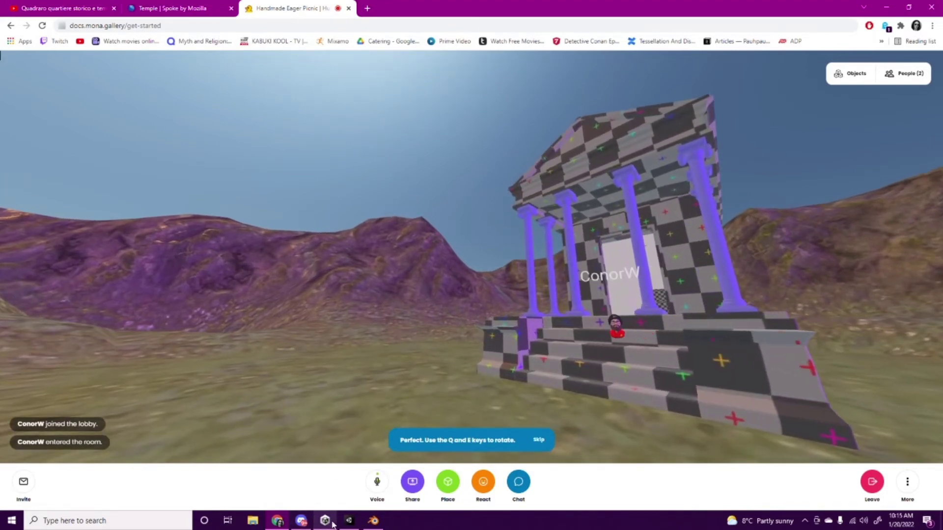
Step: Approach the temple beside the visitor's avatar and toggle the microphone mute in the Discord call
click(301, 522)
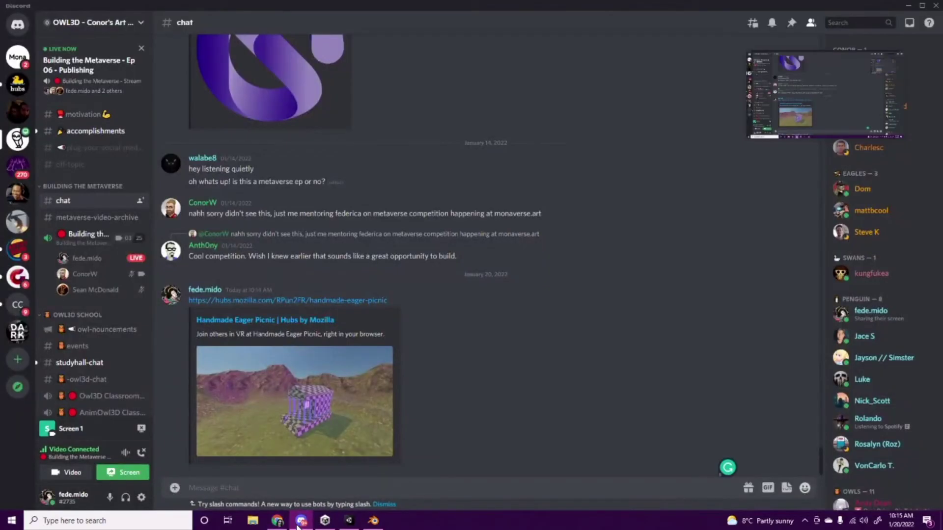
click(303, 524)
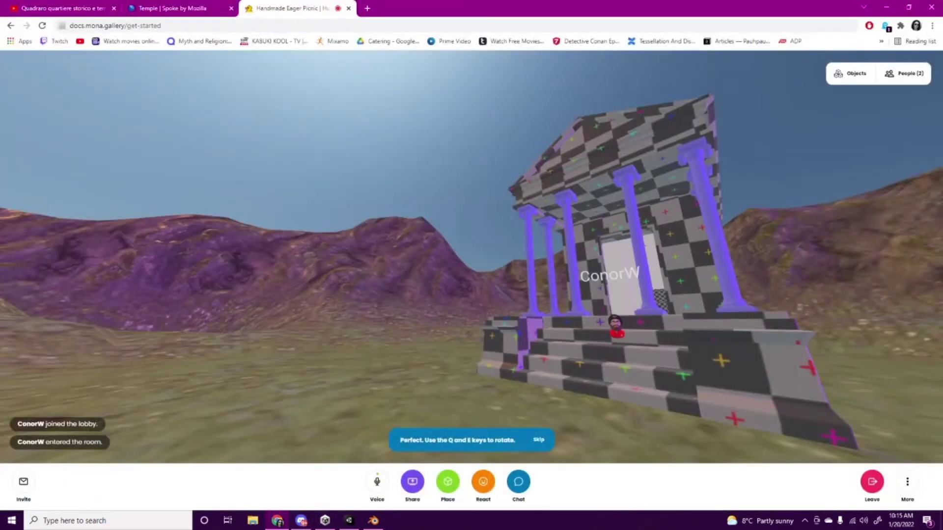
key(d)
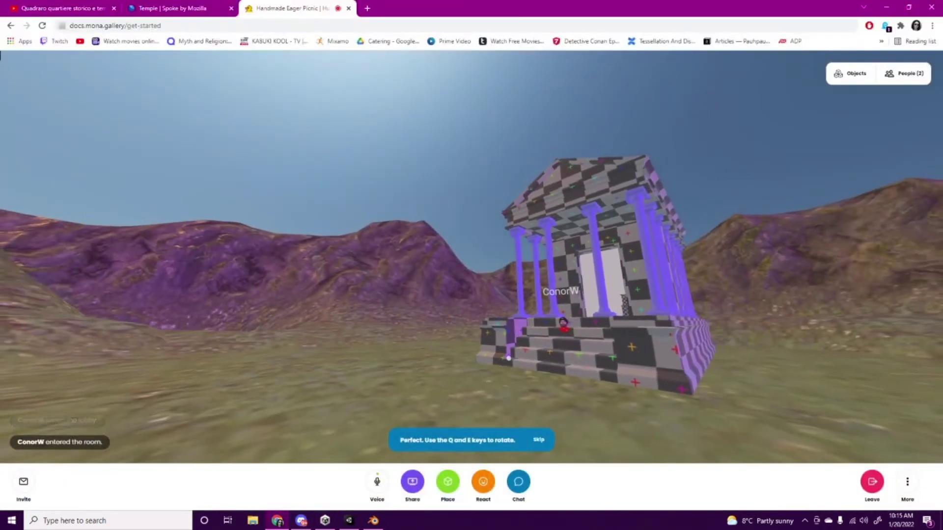
drag(508, 358, 658, 376)
key(w)
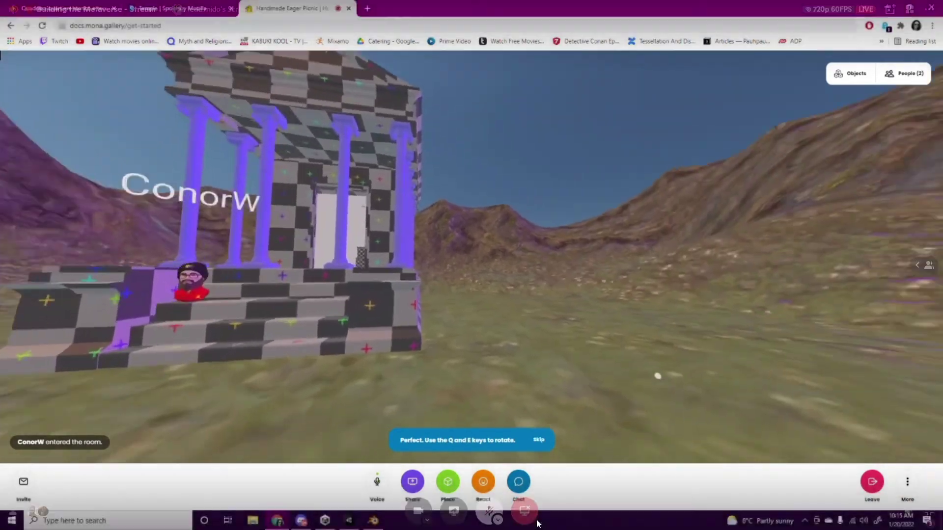
click(489, 512)
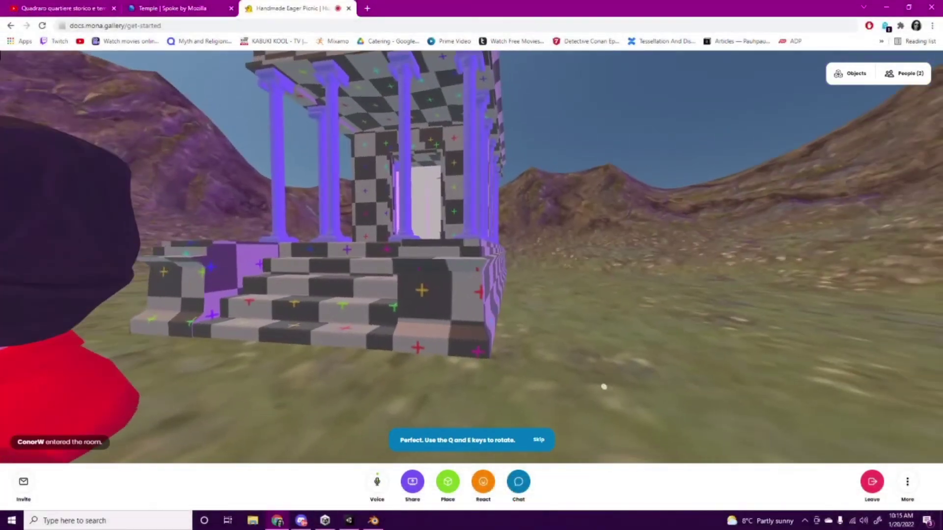
Step: Walk across the temple's front and up the steps to the entrance to examine the scene with the visitor's avatar present
key(s)
key(d)
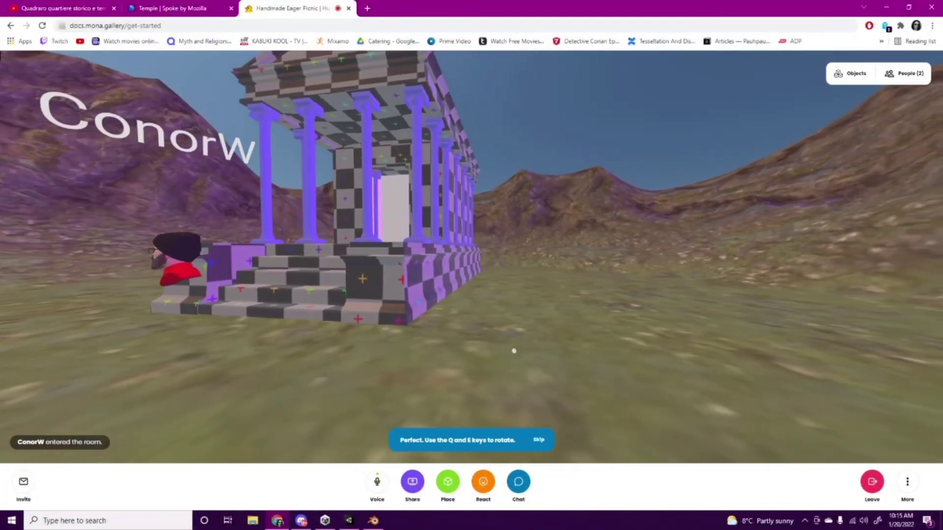
key(d)
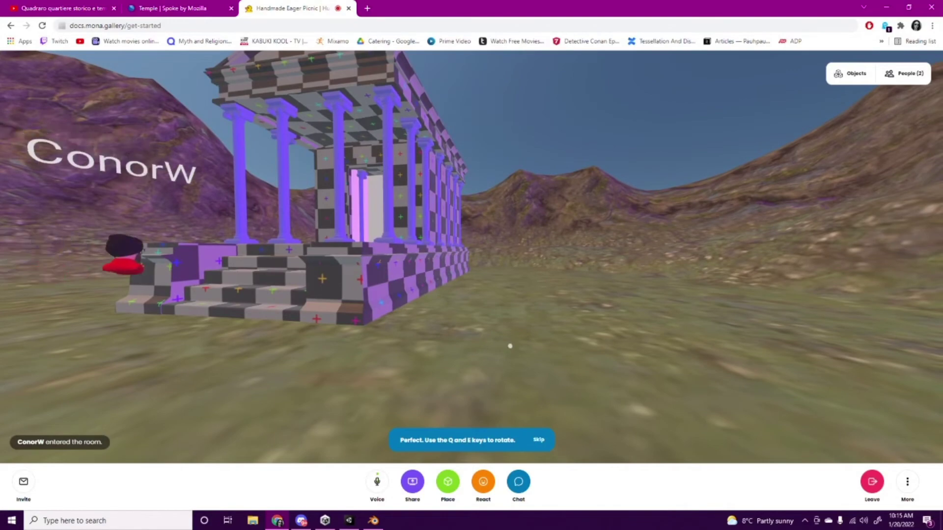
drag(505, 343, 416, 341)
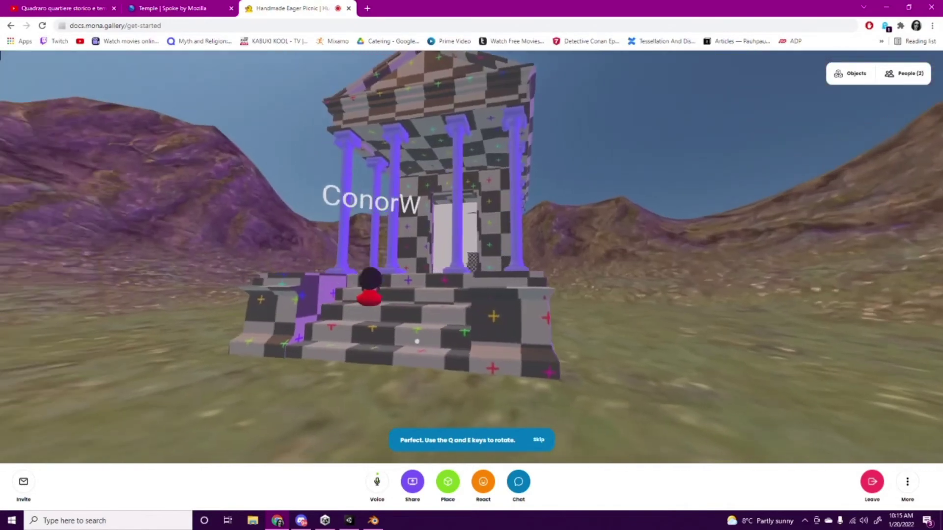
key(a)
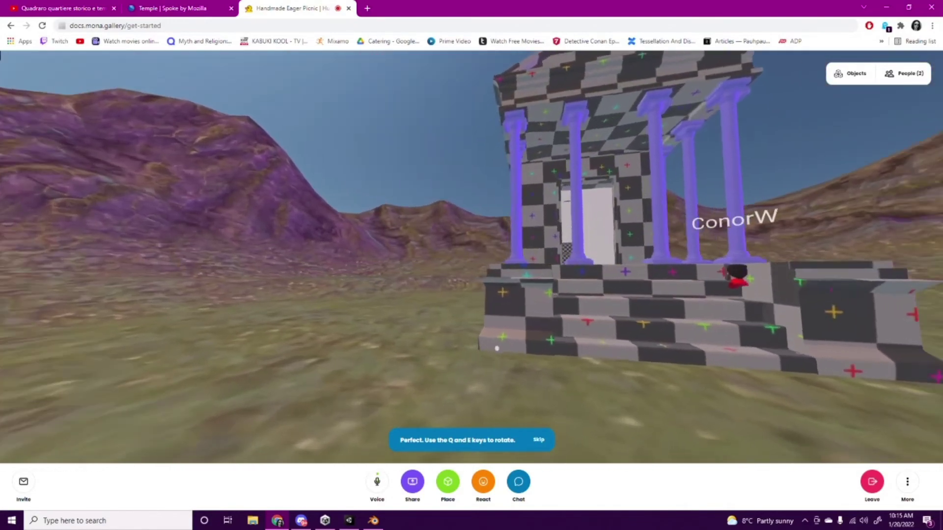
key(w)
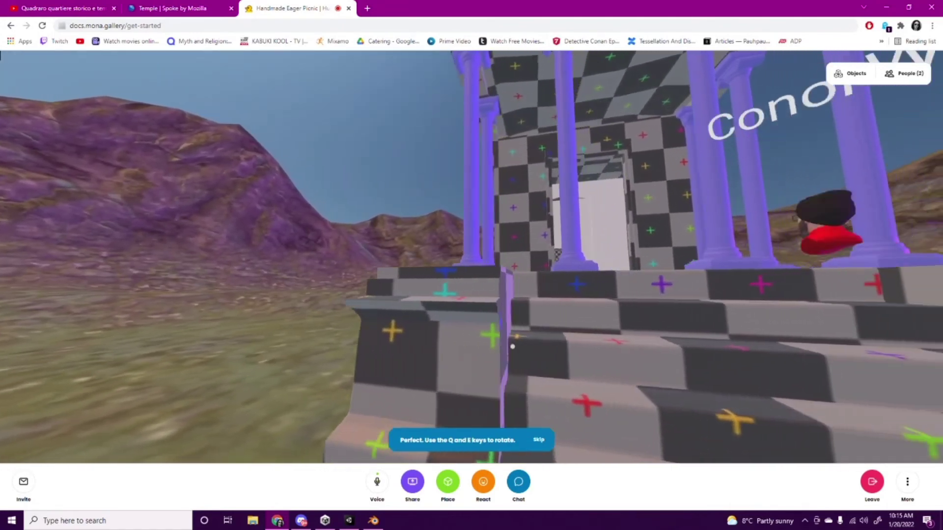
key(w)
key(d)
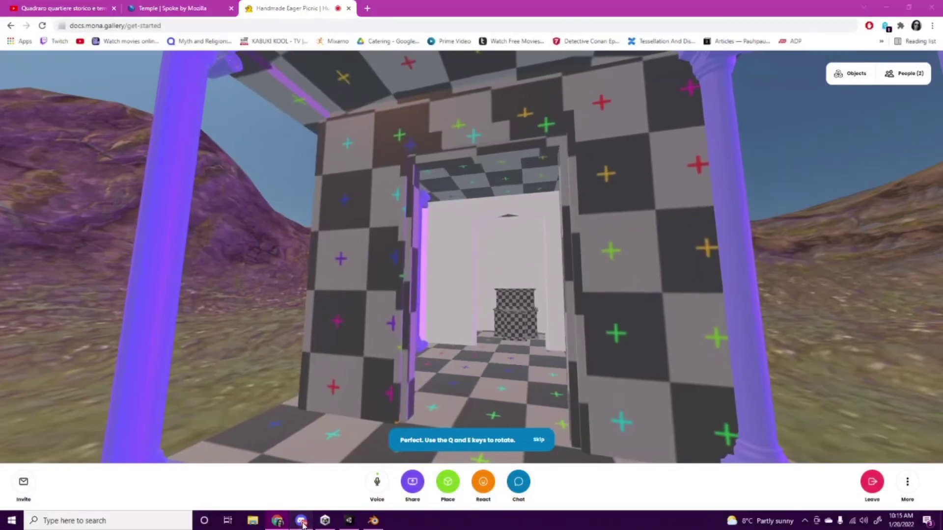
Step: Switch to Discord, open the ongoing voice call and mute the microphone, ending back in the Hubs room in Chrome
click(300, 521)
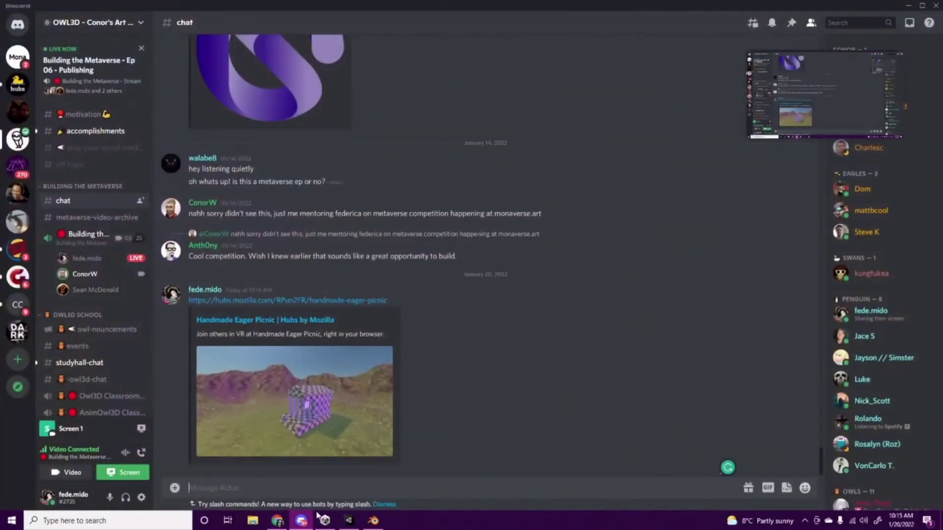
click(843, 99)
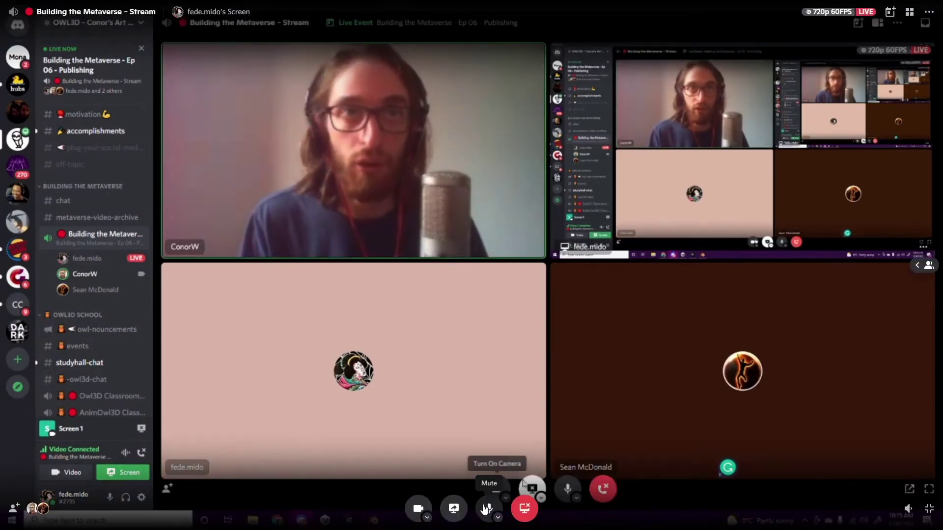
click(484, 507)
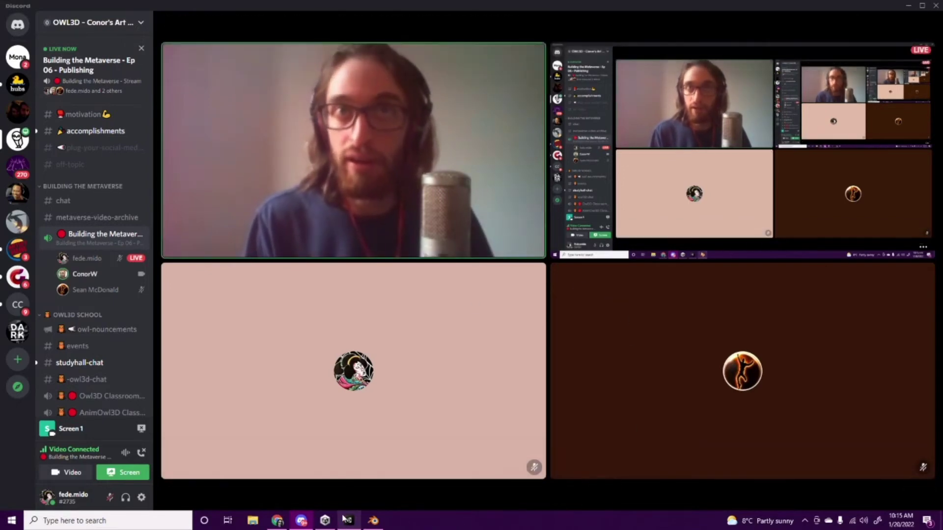
click(284, 524)
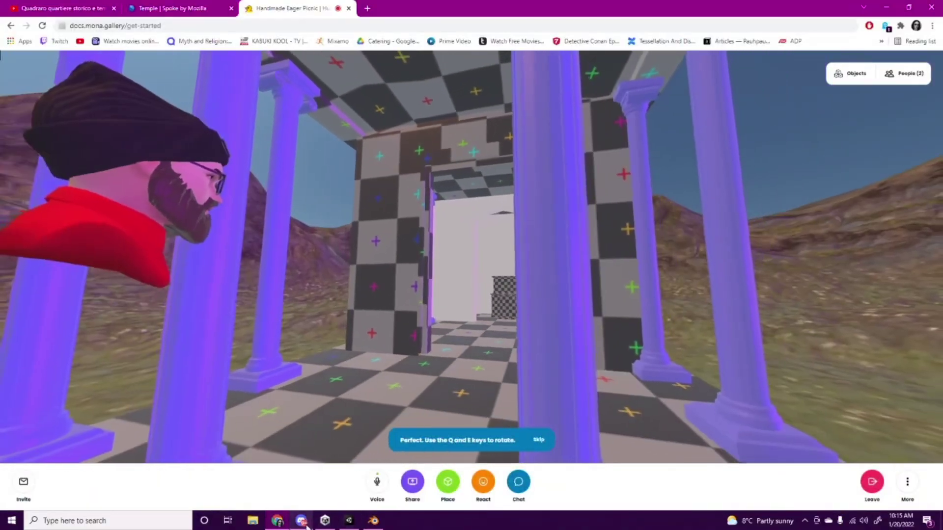
Step: Switch to Discord, enlarge the mentor's camera feed in the call, and return to the Hubs room in Chrome
click(301, 521)
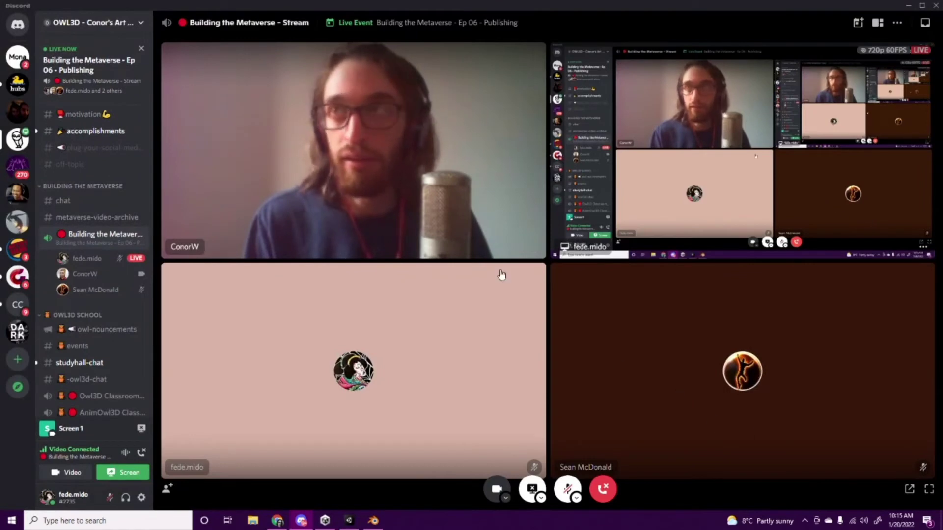
click(491, 242)
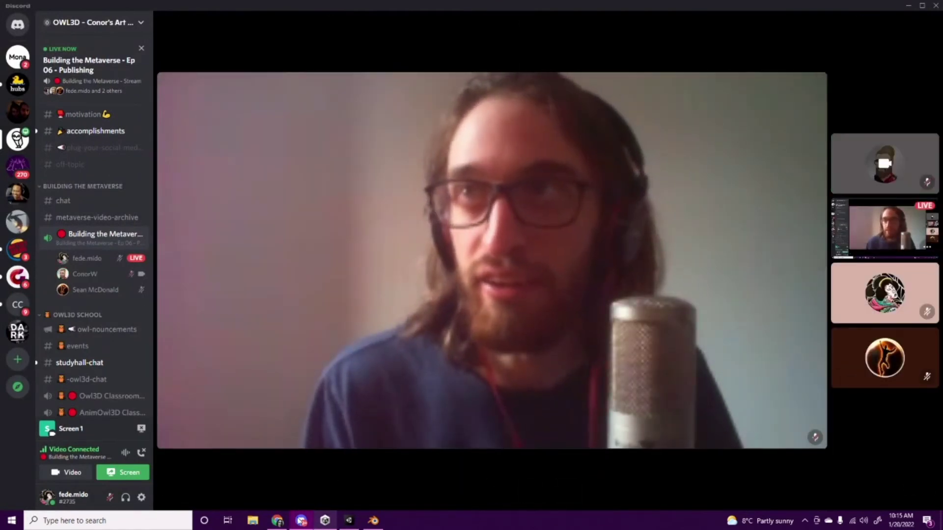
click(277, 522)
Step: Walk up the temple's front steps between the columns and approach the doorway in the Hubs room
key(w)
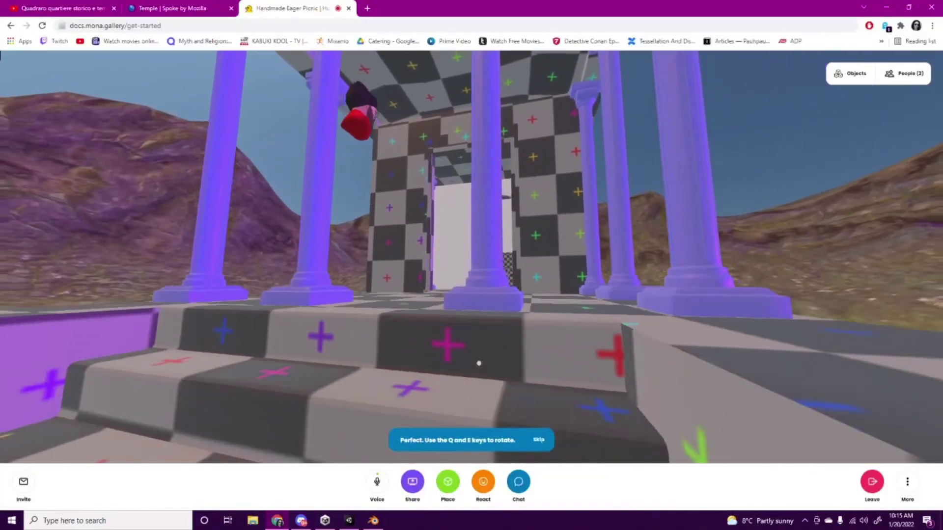
key(q)
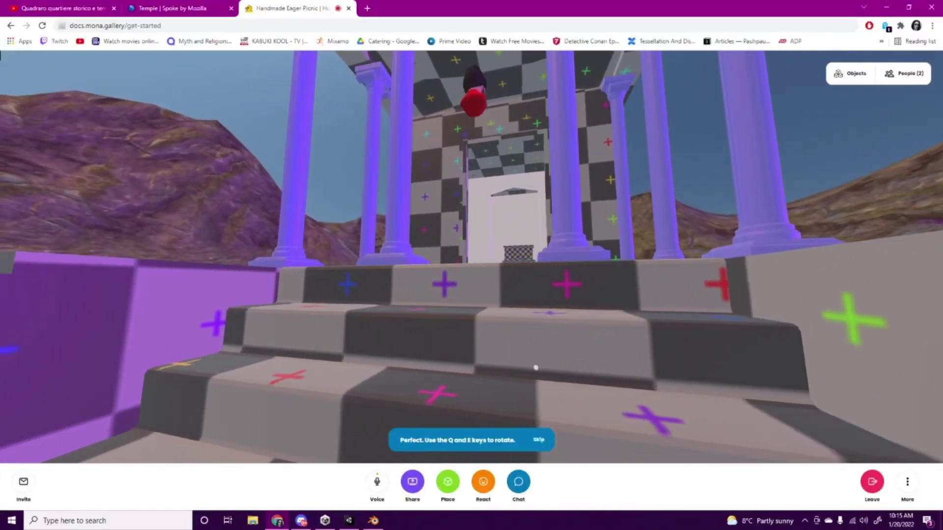
key(w)
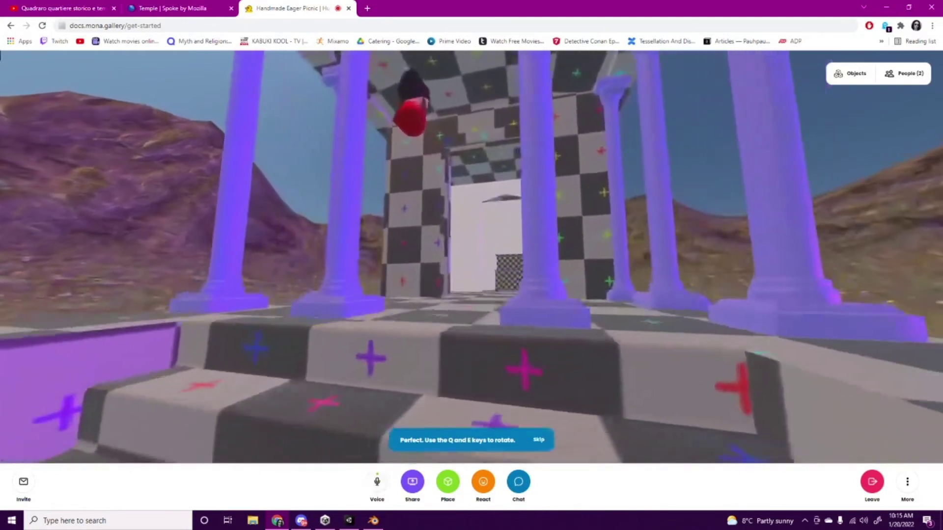
key(w)
key(s)
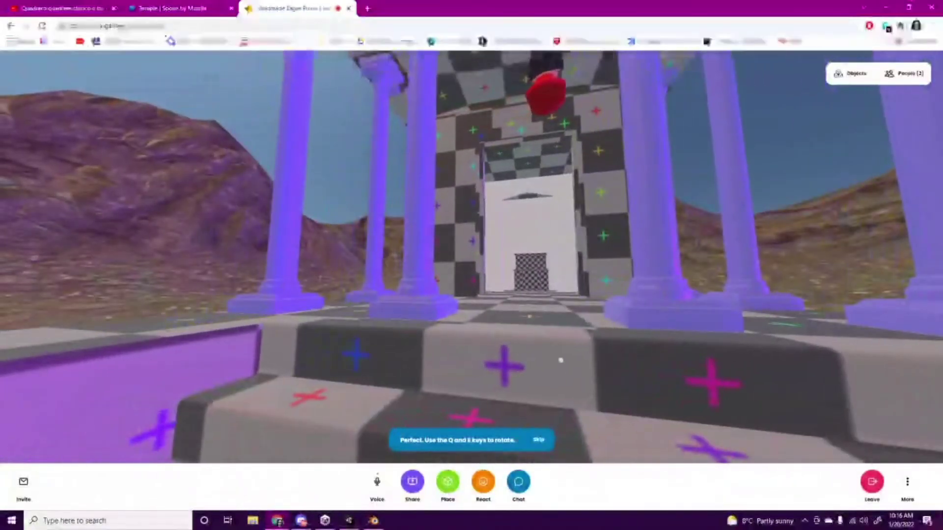
key(w)
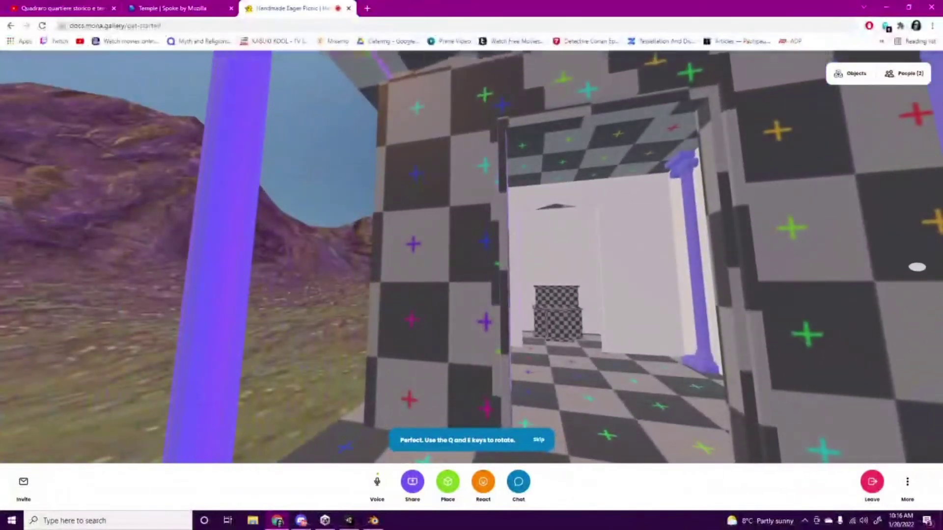
Step: Look around the porch from the entrance, facing the visitor's avatar, the front columns and the doorway with the altar
drag(916, 267, 4, 187)
key(a)
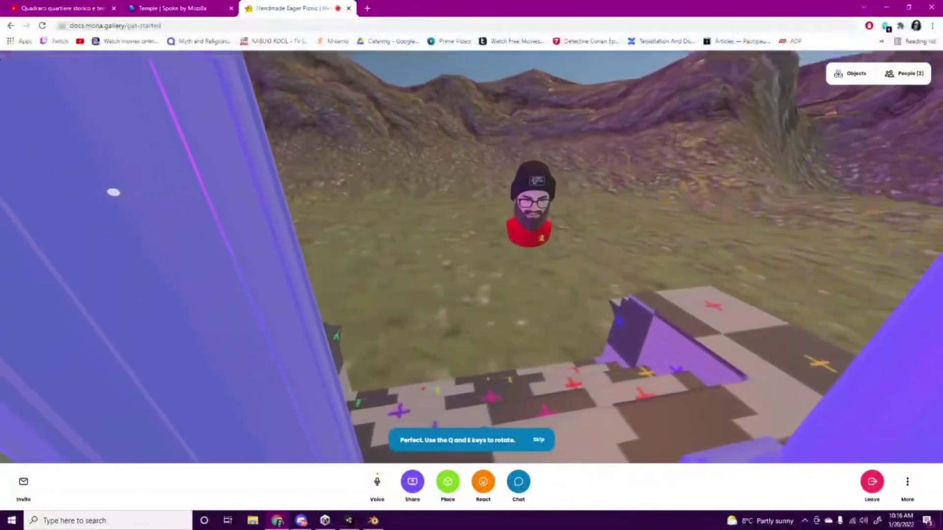
key(w)
drag(937, 441, 79, 304)
key(w)
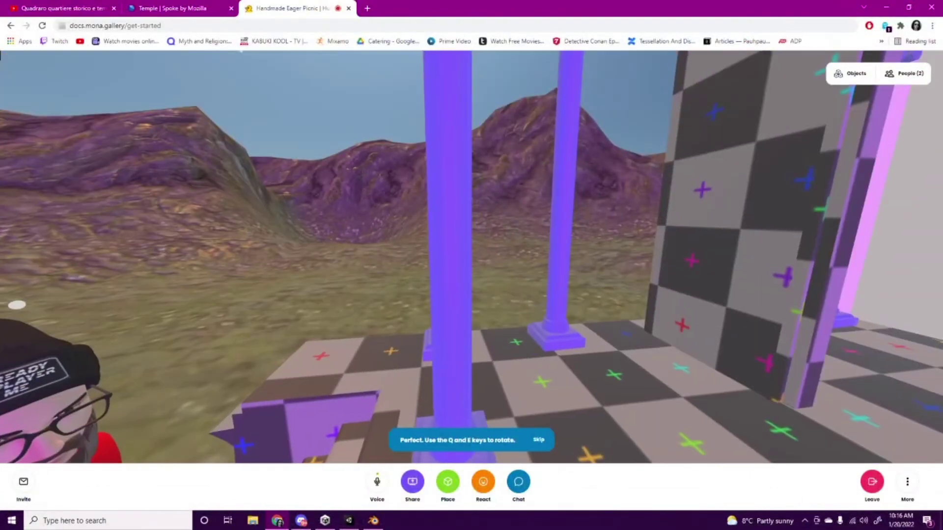
key(s)
drag(305, 286, 735, 264)
key(q)
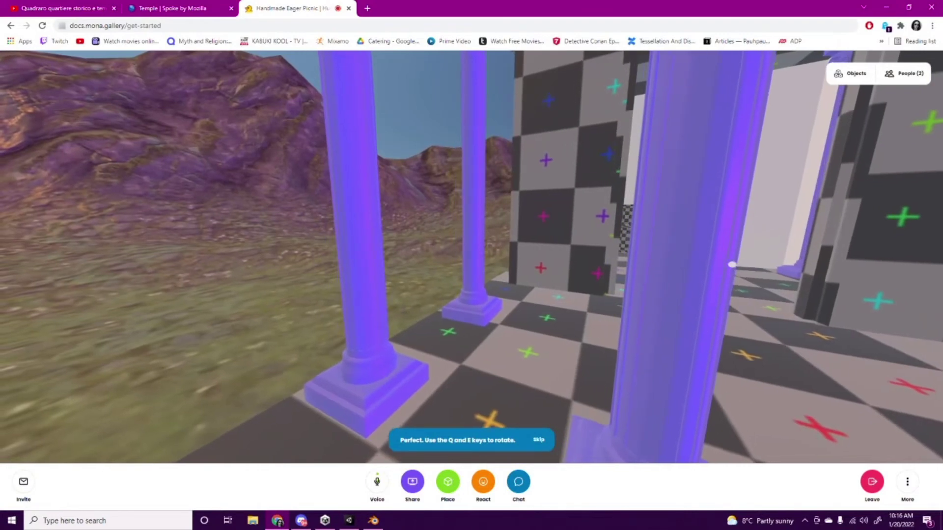
key(e)
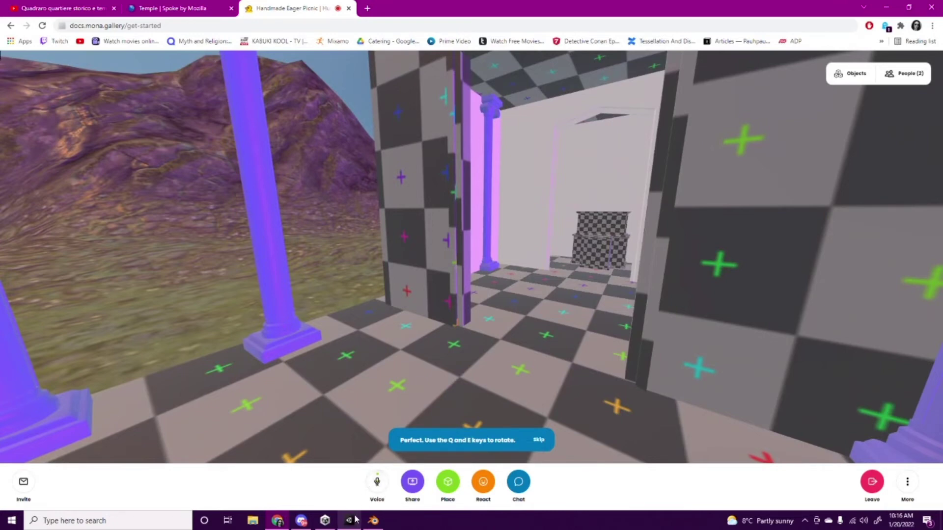
Step: Switch to Discord, unmute the microphone and change the call from the enlarged camera feed to the participant grid
click(302, 520)
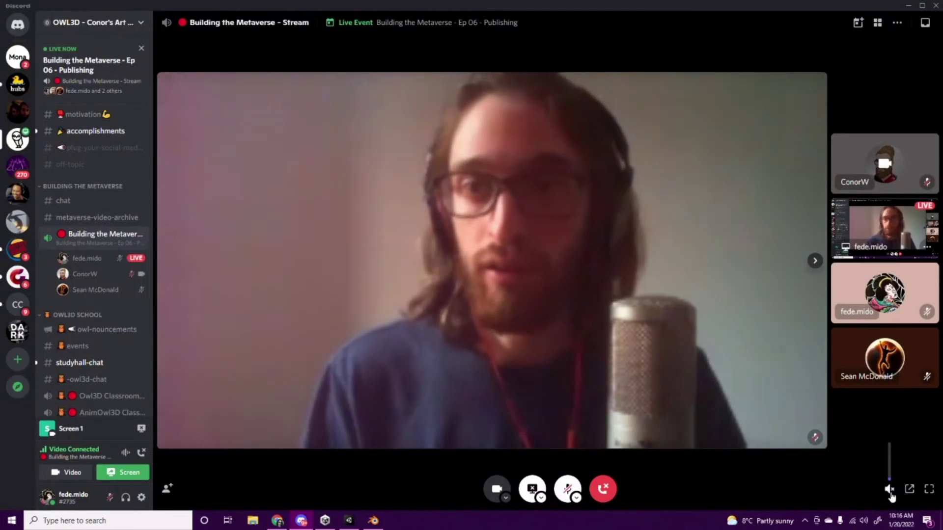
click(568, 489)
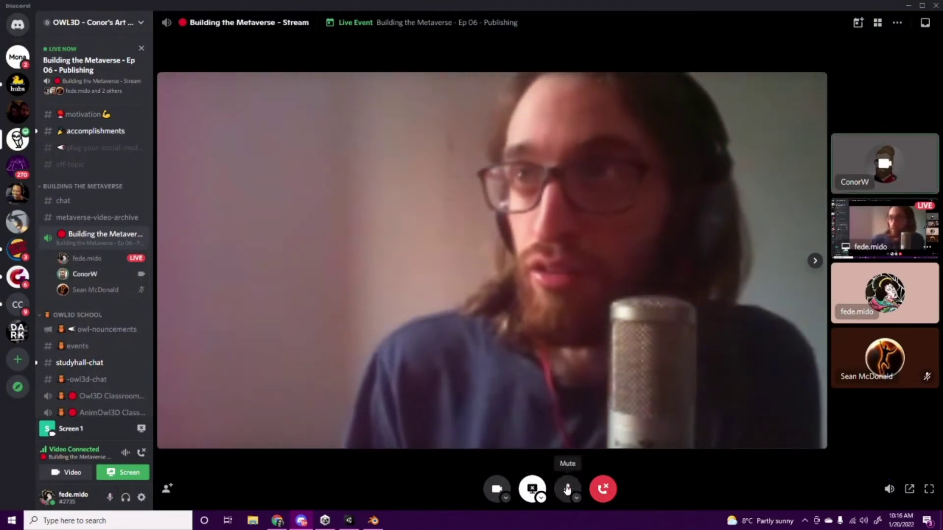
click(439, 258)
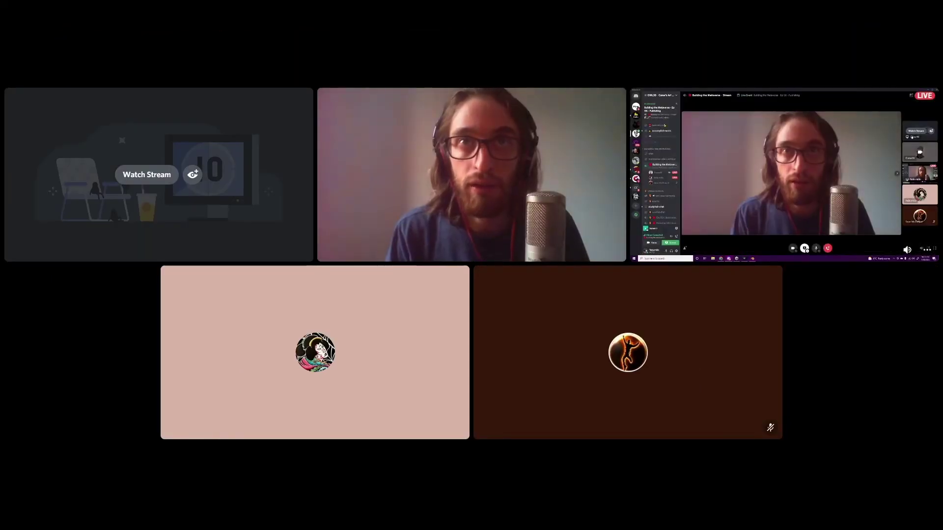
Step: Watch the mentor's screen share and sketch blue pen strokes along the ledge on the long side of the temple base
click(147, 174)
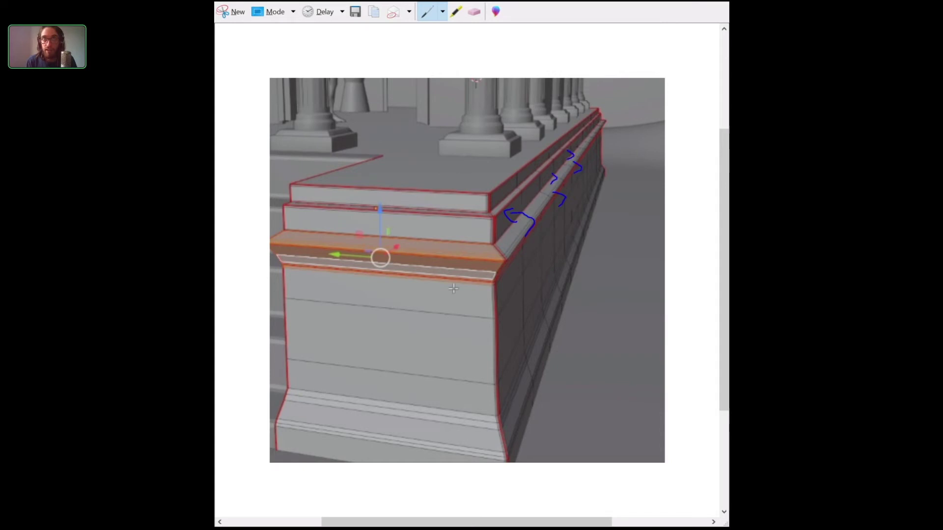
drag(552, 191, 556, 173)
drag(562, 205, 522, 234)
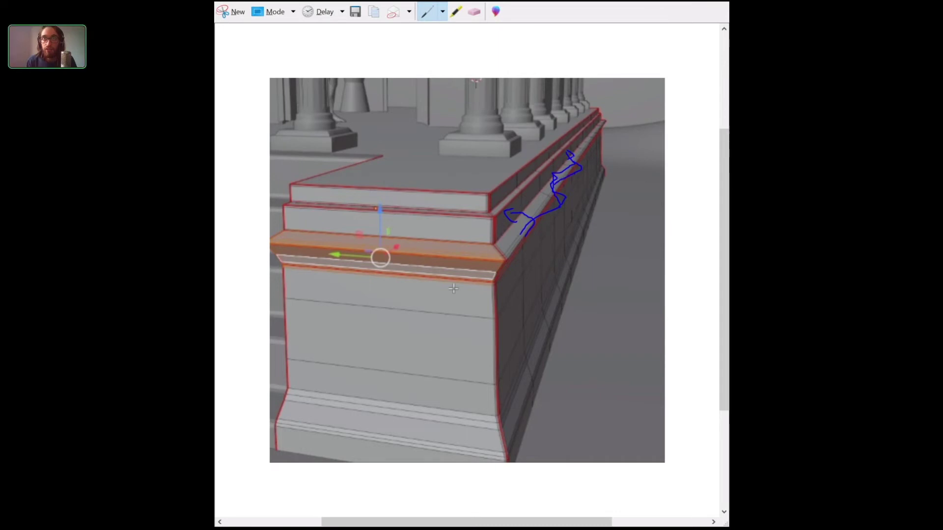
drag(517, 207, 551, 196)
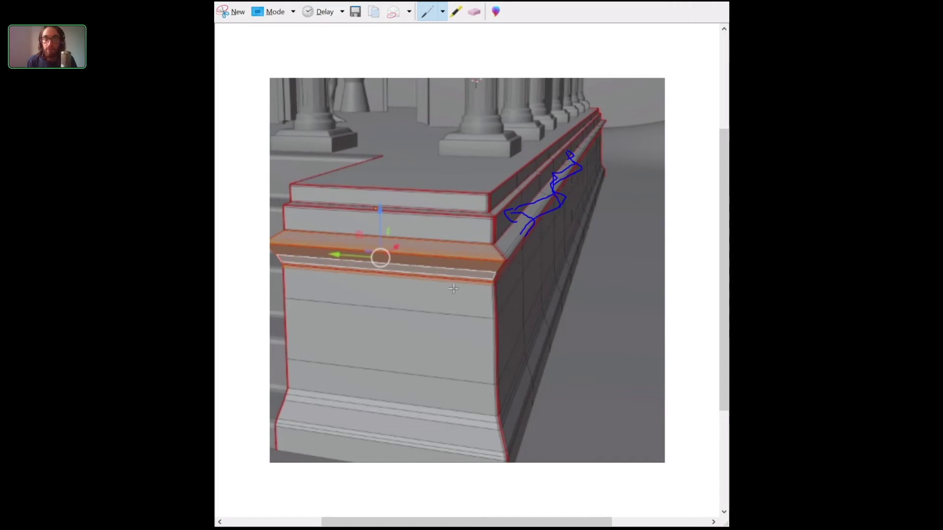
drag(540, 175, 539, 190)
Step: Scribble blue pen strokes across the long side wall of the temple base in the screenshot
mouse_move(499, 271)
mouse_down()
mouse_move(591, 163)
mouse_move(603, 171)
mouse_move(526, 344)
mouse_up()
drag(554, 211, 504, 392)
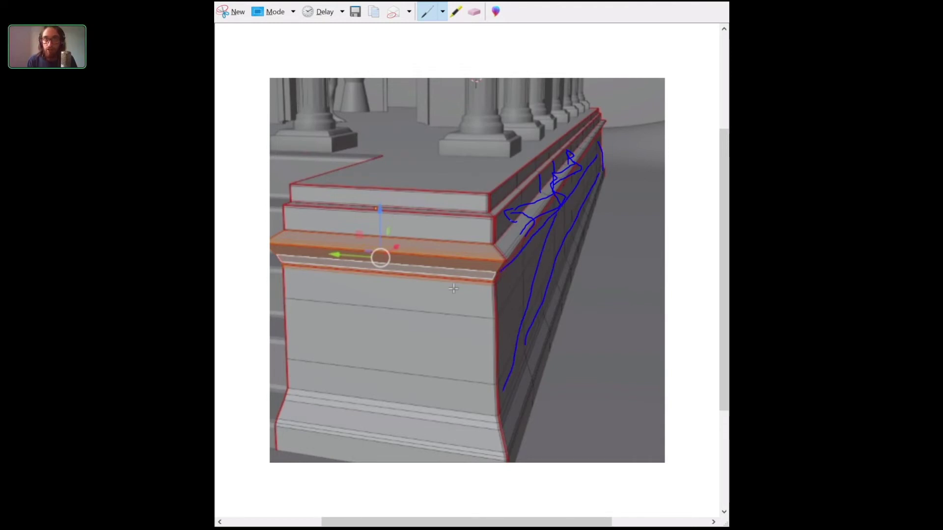
drag(523, 239, 505, 378)
drag(570, 176, 507, 383)
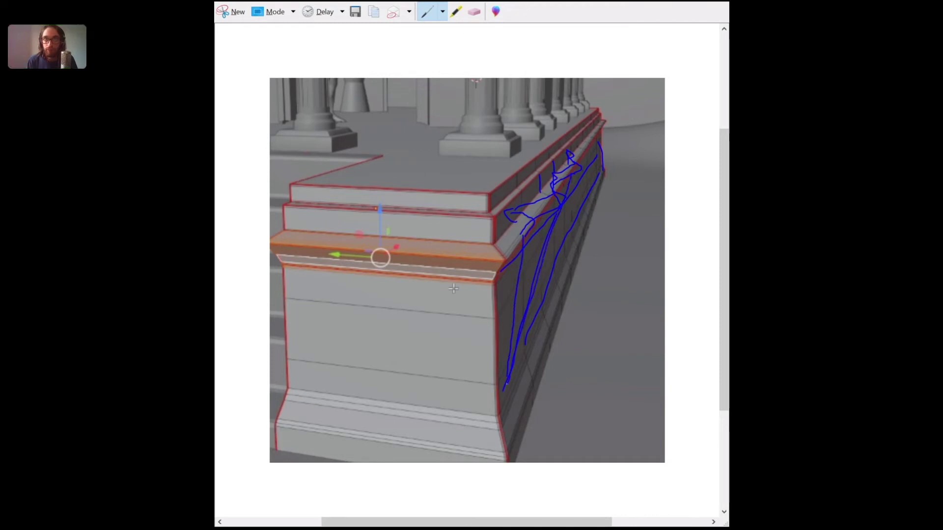
drag(587, 149, 509, 373)
drag(578, 219, 540, 354)
drag(585, 230, 525, 256)
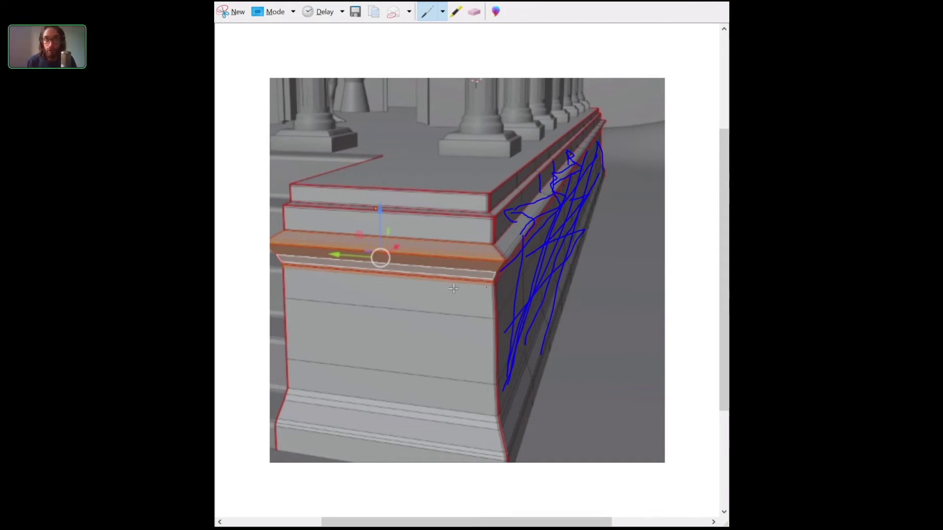
Step: Mark the flat front panel of the temple base with diagonal and edge strokes in blue pen
drag(493, 286, 300, 389)
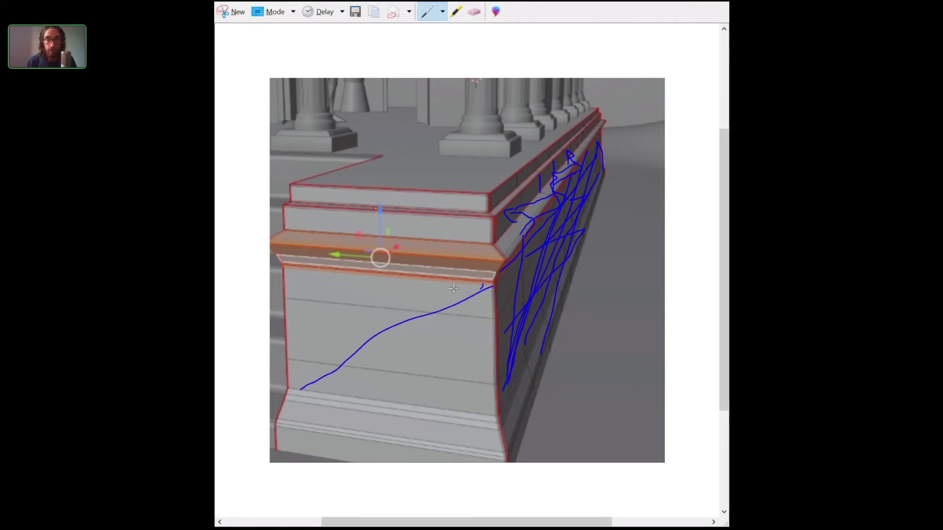
drag(483, 288, 303, 389)
drag(290, 294, 291, 390)
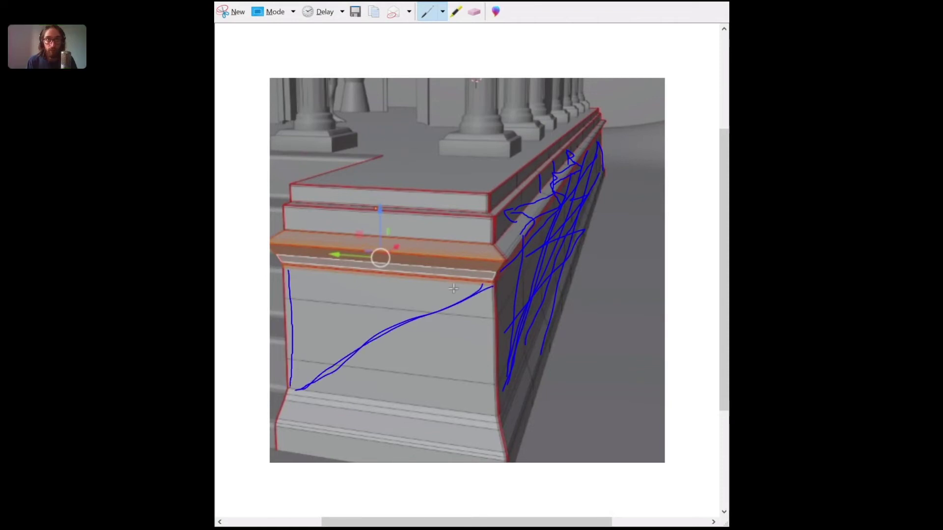
drag(493, 415, 300, 396)
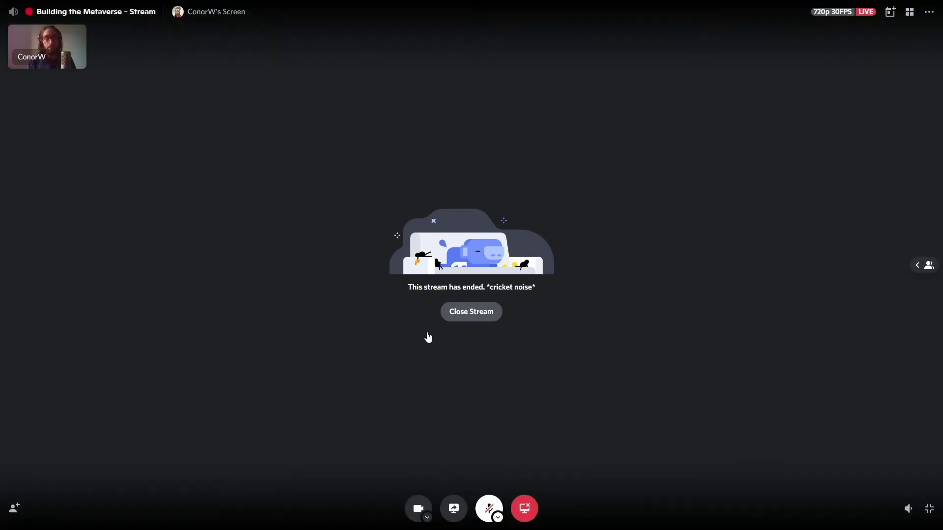
Step: Close the mentor's ended stream and watch the other screen share in the Discord call
click(469, 313)
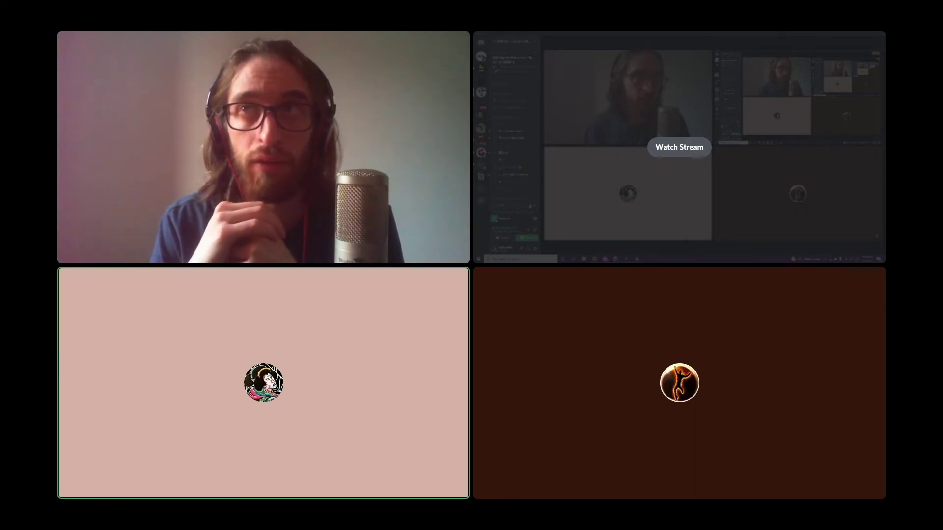
click(673, 149)
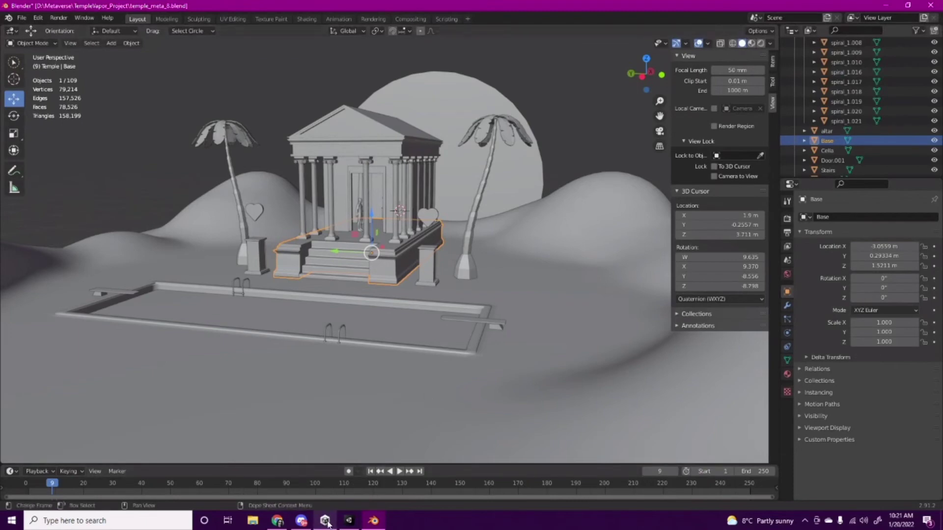
Step: Switch to Unity, show the temple in the Scene view, and compare it with the temple model in Blender
click(350, 521)
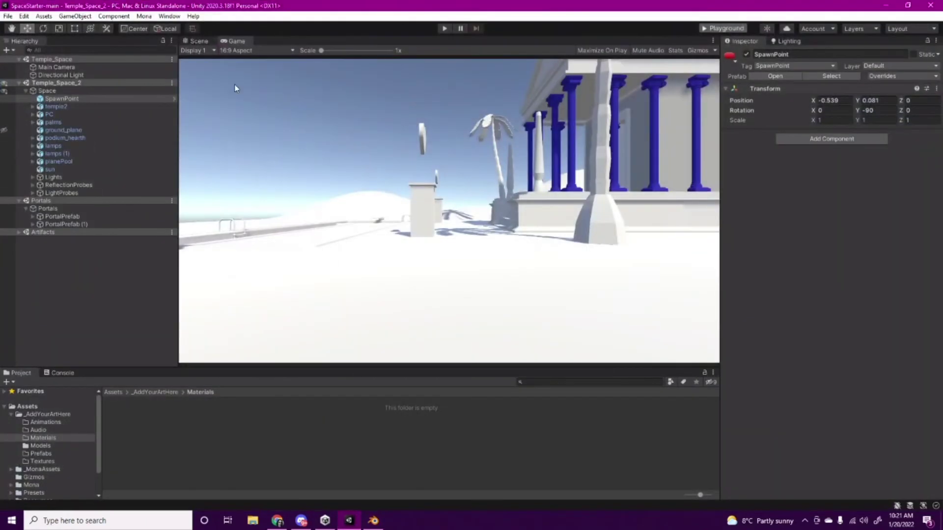
click(198, 41)
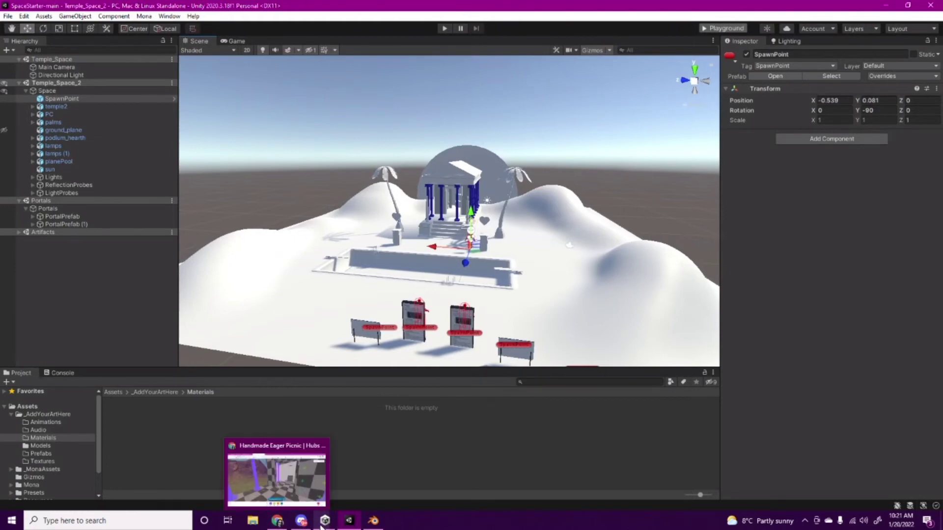
mouse_move(382, 521)
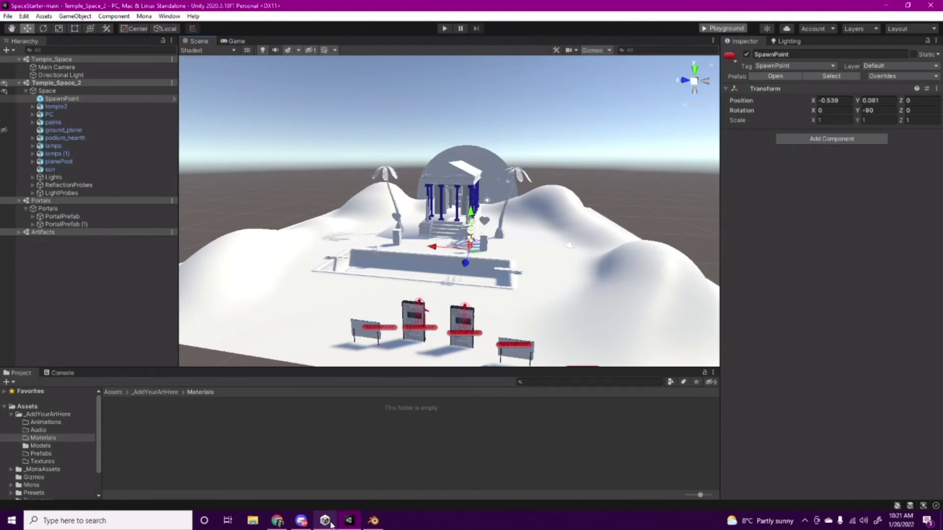
click(373, 523)
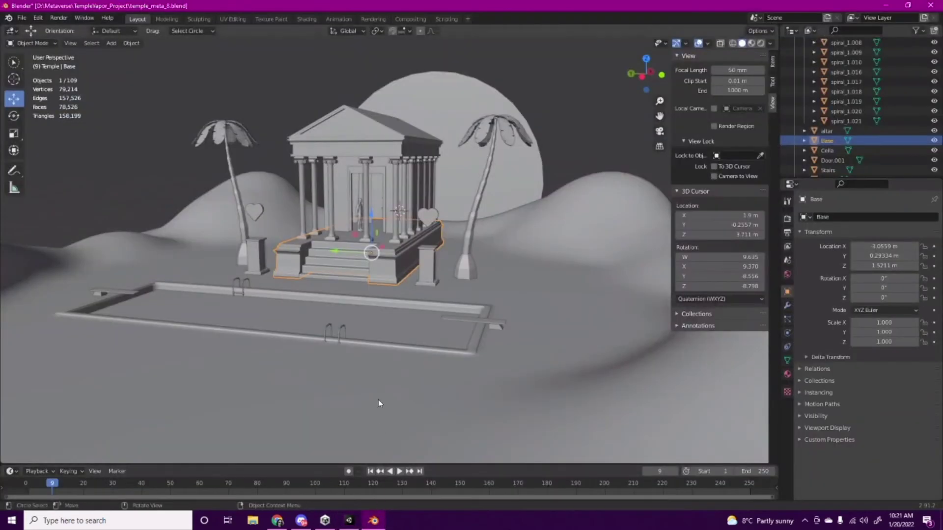
scroll(378, 398, down, 3)
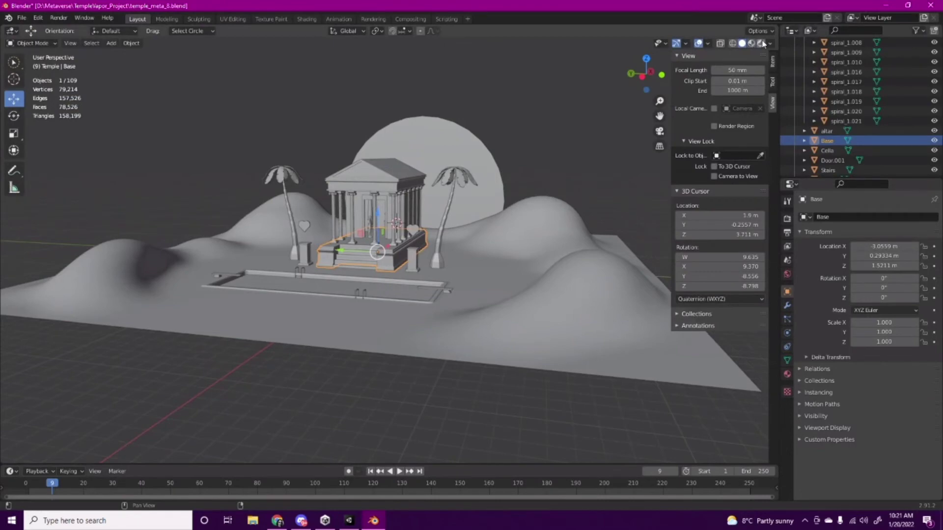
scroll(383, 357, up, 3)
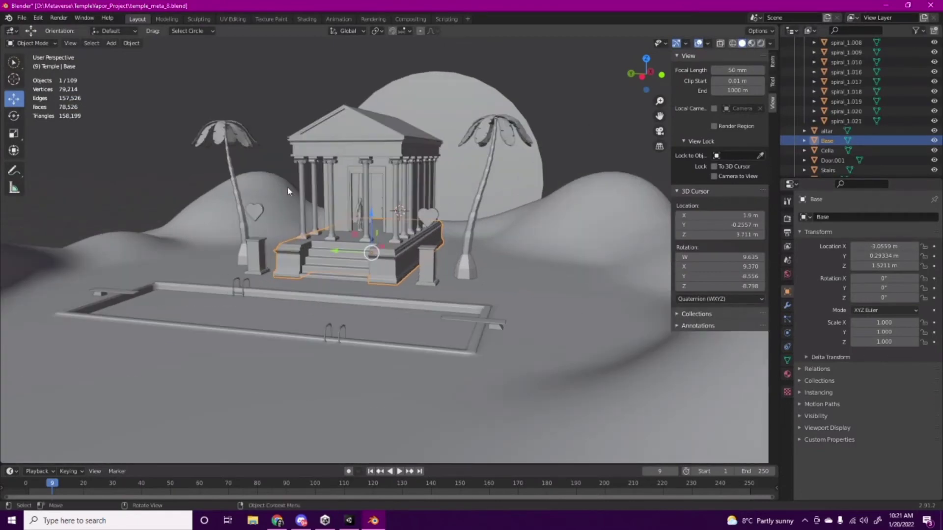
Step: Deselect the temple base so no object in the scene is selected
scroll(417, 384, down, 2)
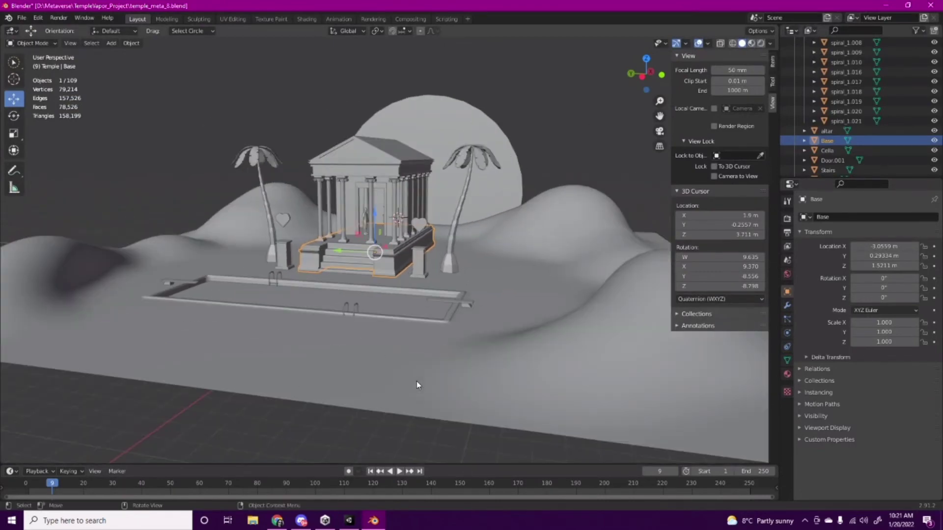
scroll(417, 383, up, 2)
key(alt+a)
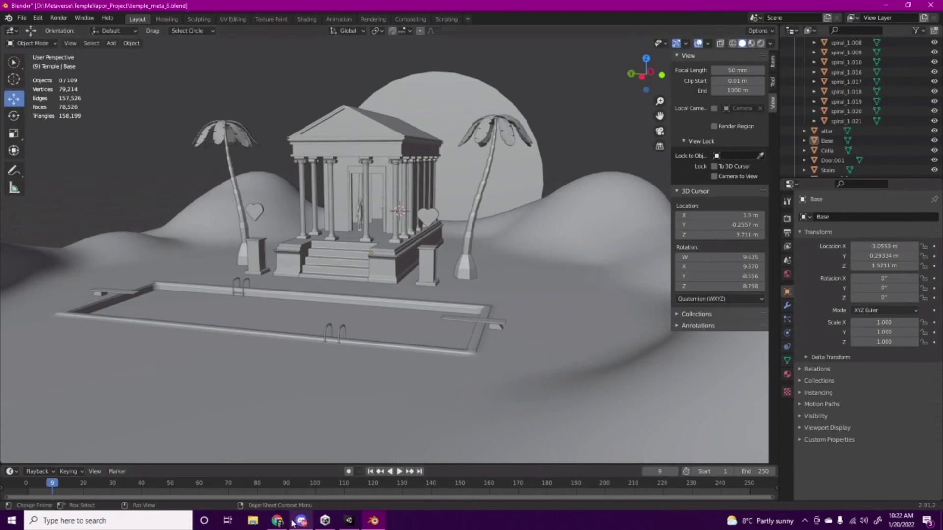
Step: Switch to Discord, stop sharing the screen, and watch the mentor's new stream
mouse_move(301, 521)
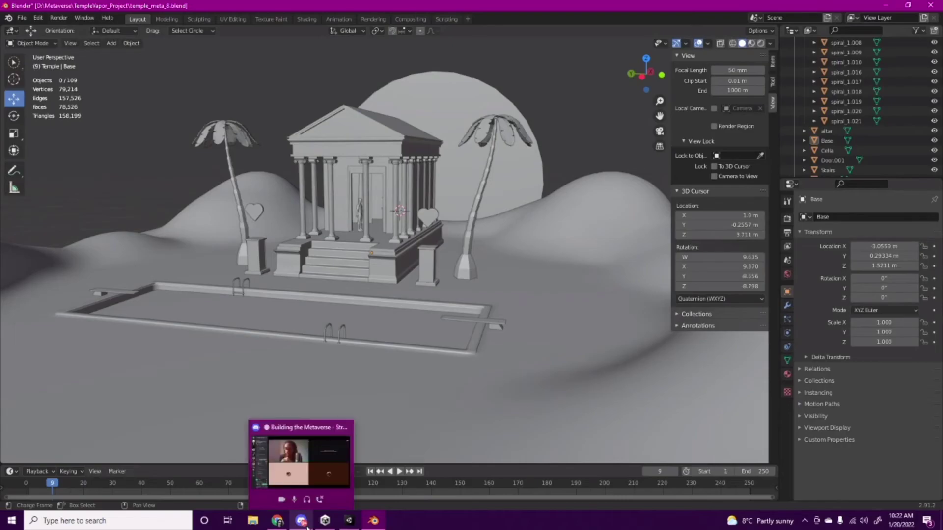
click(285, 452)
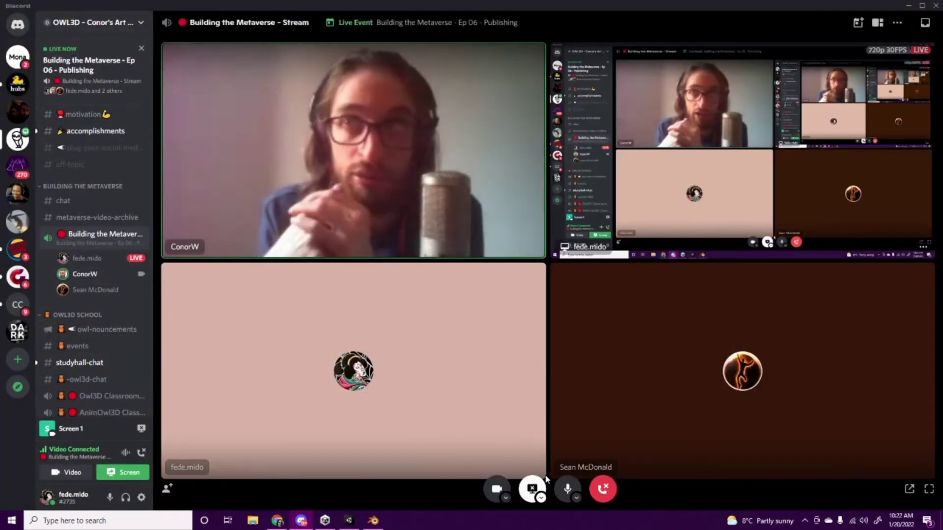
click(526, 491)
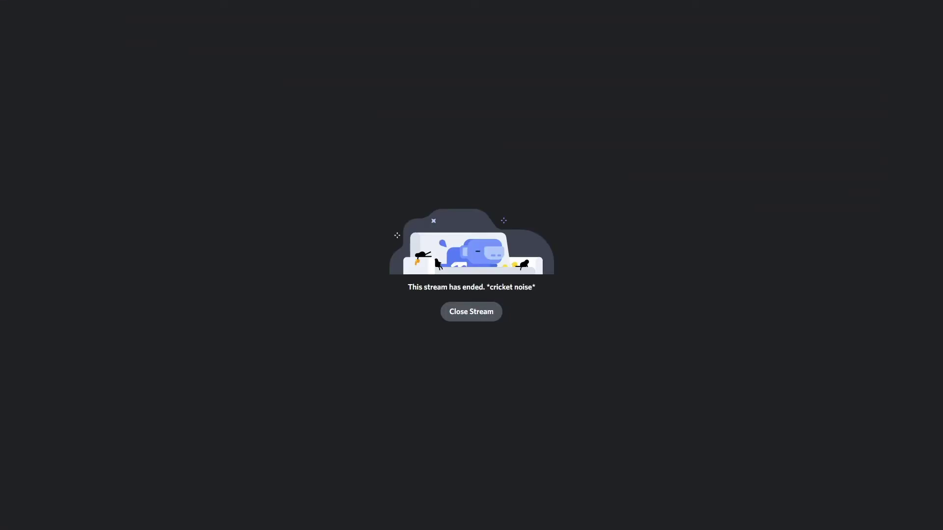
click(472, 314)
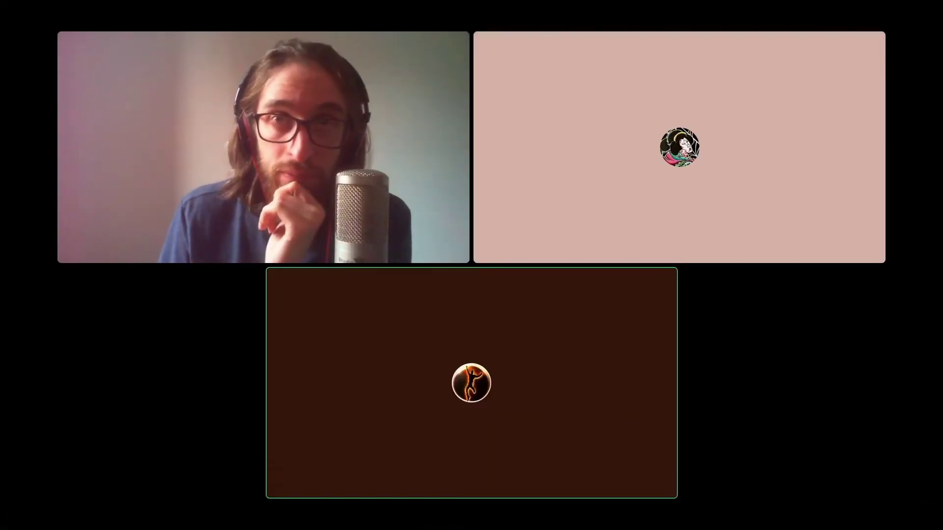
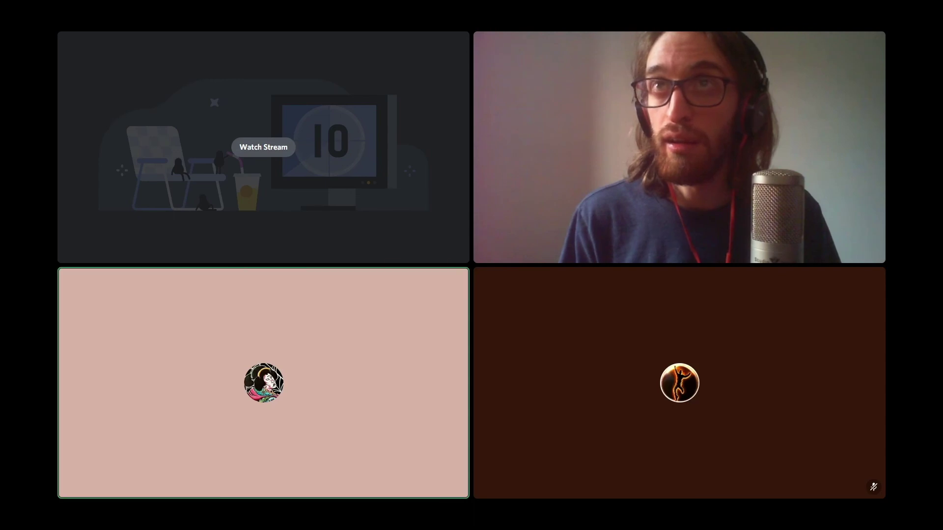
click(273, 147)
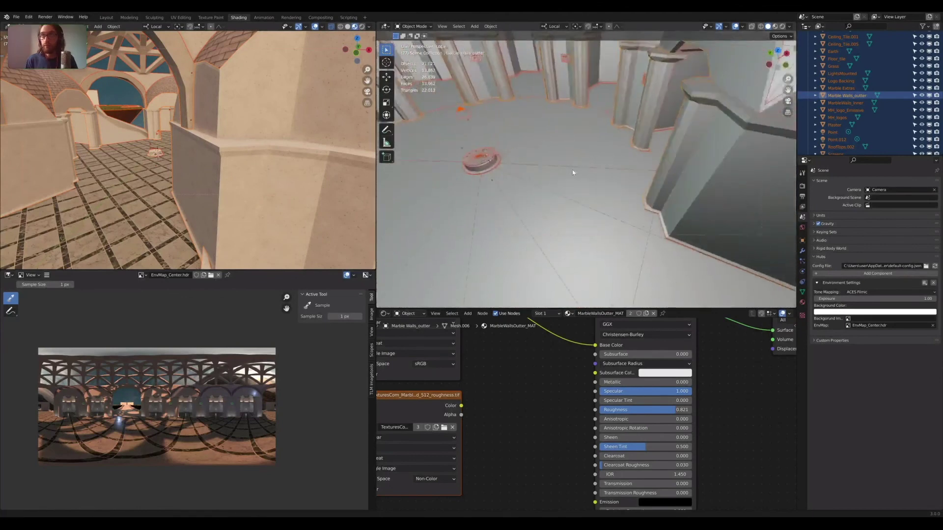
Step: Select the floor tile mesh of the domed hall and try moving it along its local Z axis
click(618, 199)
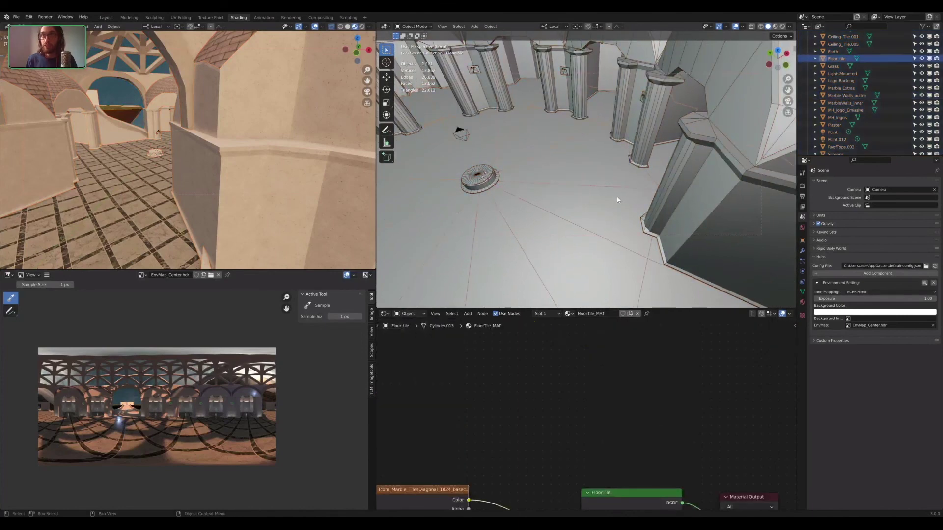
key(g)
key(z)
key(z)
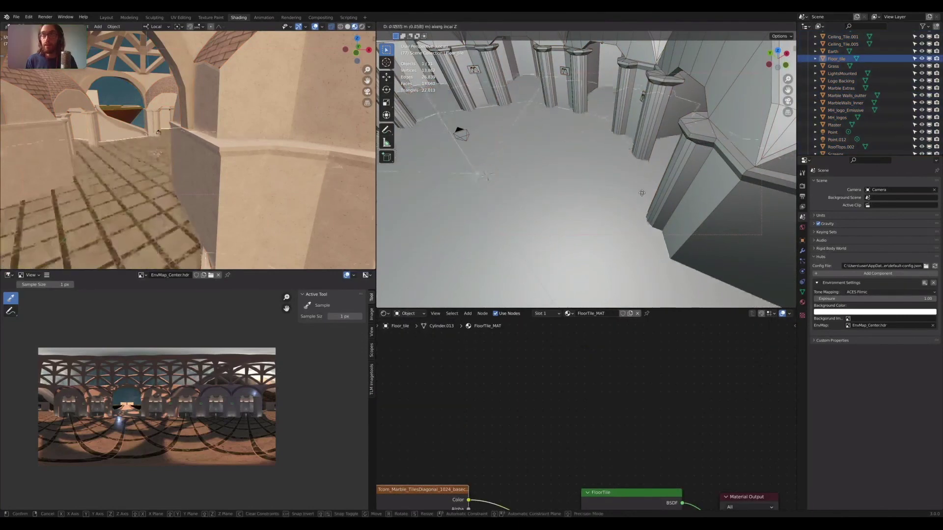
click(637, 33)
Step: Hide all objects except the floor tile and inspect its jagged outline from above
scroll(655, 85, down, 10)
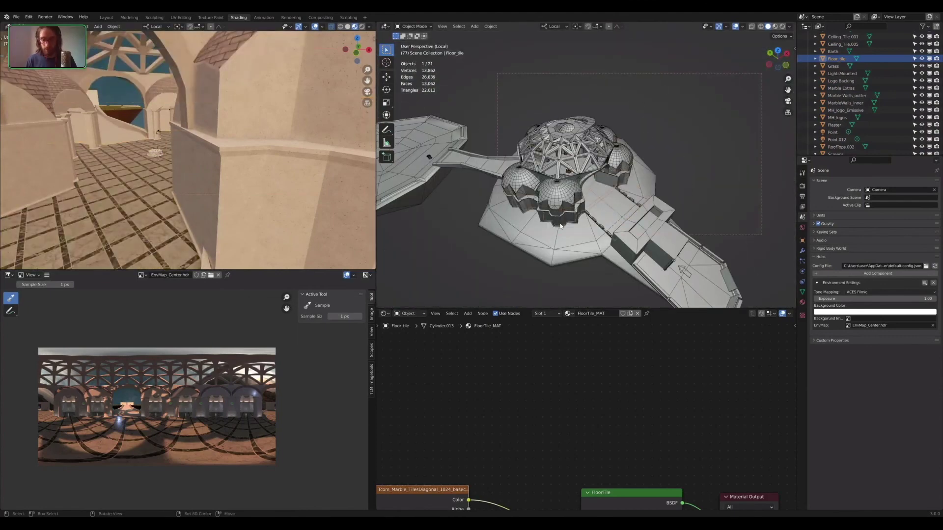
key(shift+h)
scroll(576, 210, up, 6)
scroll(570, 250, down, 4)
mouse_move(576, 211)
middle_down()
mouse_move(571, 250)
mouse_move(570, 224)
middle_up()
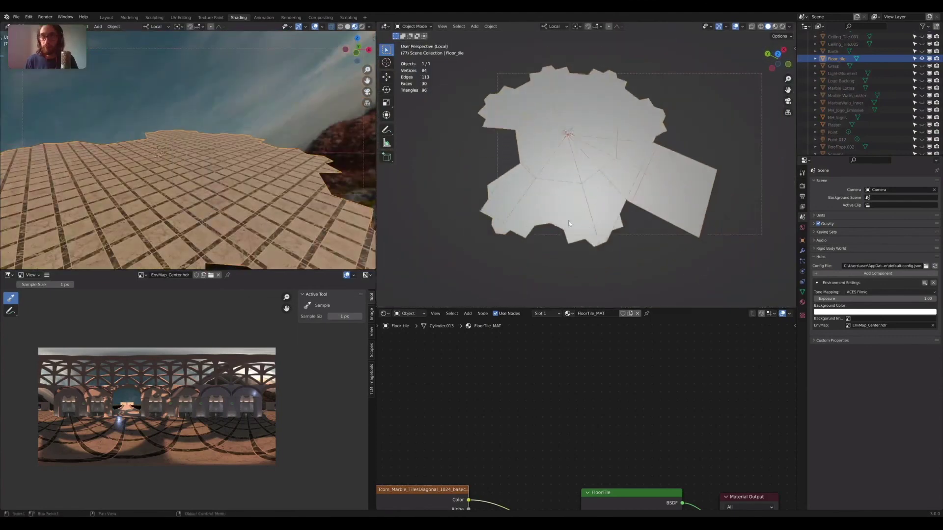
scroll(569, 224, up, 3)
scroll(514, 216, up, 2)
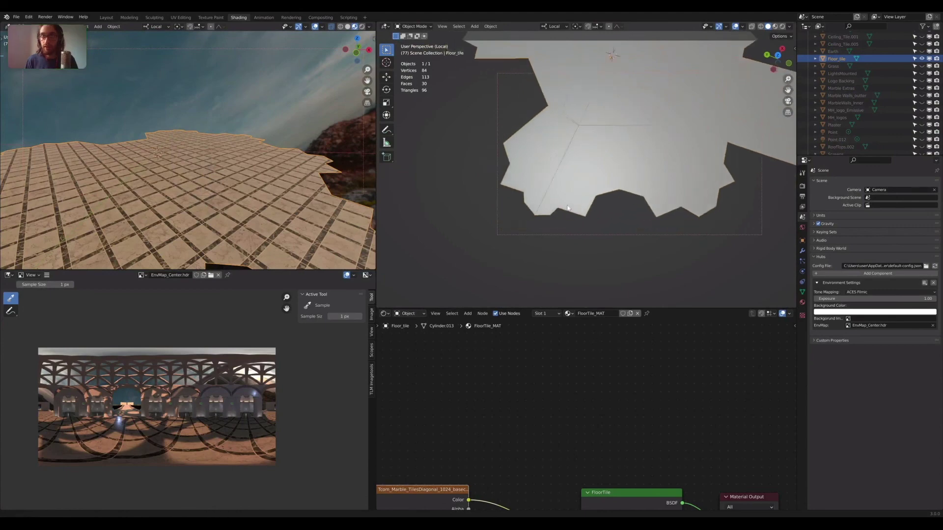
Step: Try to triangulate all faces of the floor tile in Edit Mode
key(Tab)
scroll(605, 183, up, 1)
middle_drag(605, 183, 540, 174)
key(Tab)
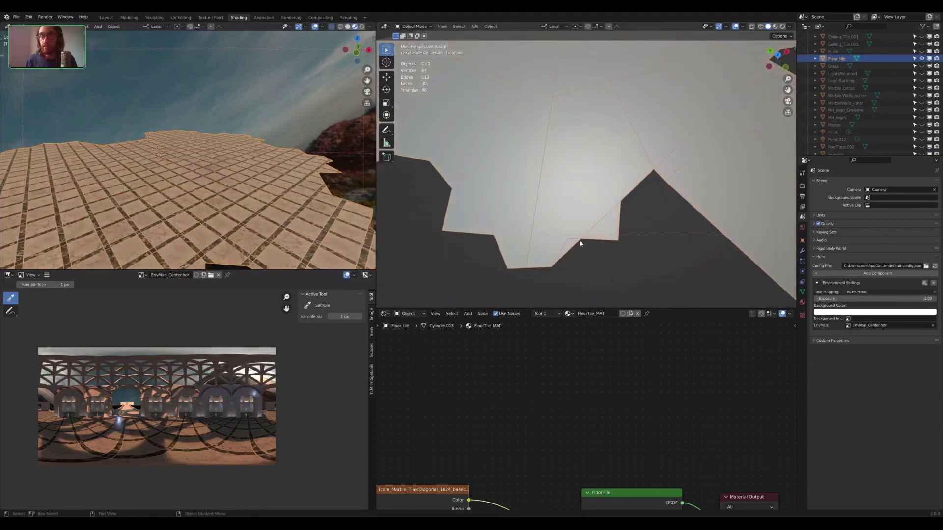
key(Tab)
middle_drag(587, 243, 687, 211)
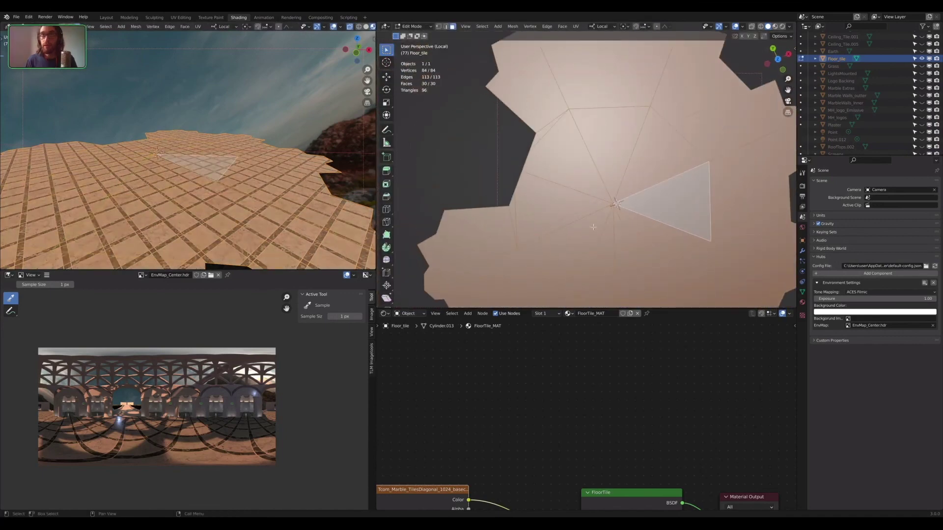
scroll(593, 227, down, 5)
right_click(607, 214)
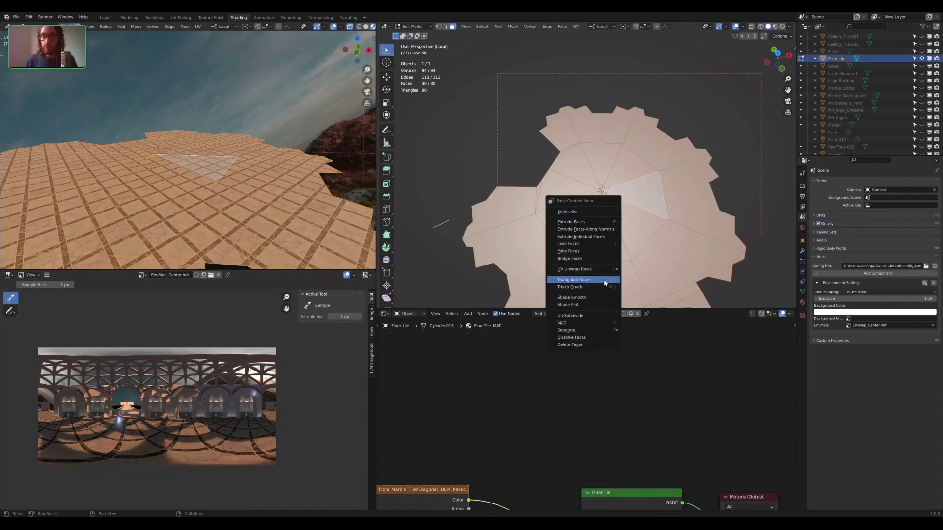
click(605, 282)
middle_drag(605, 282, 589, 204)
Step: Return to Object Mode, select the Marble Extras object, and frame the round pedestal in the central hall
key(Tab)
click(553, 232)
key(KP_Decimal)
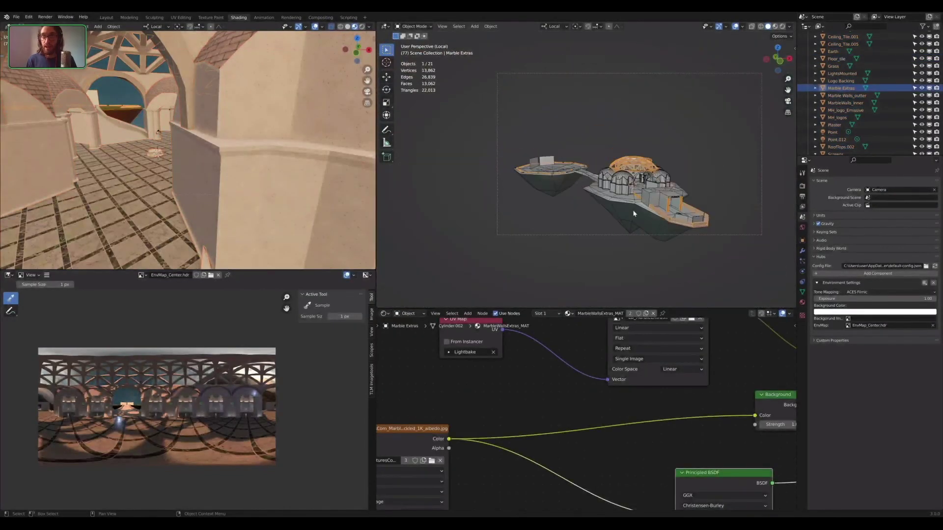
scroll(634, 214, up, 12)
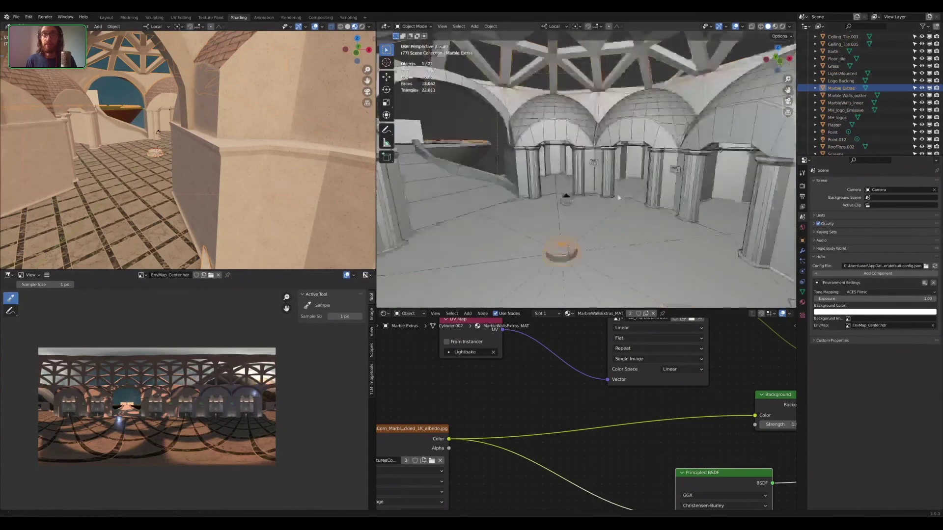
middle_drag(619, 198, 626, 173)
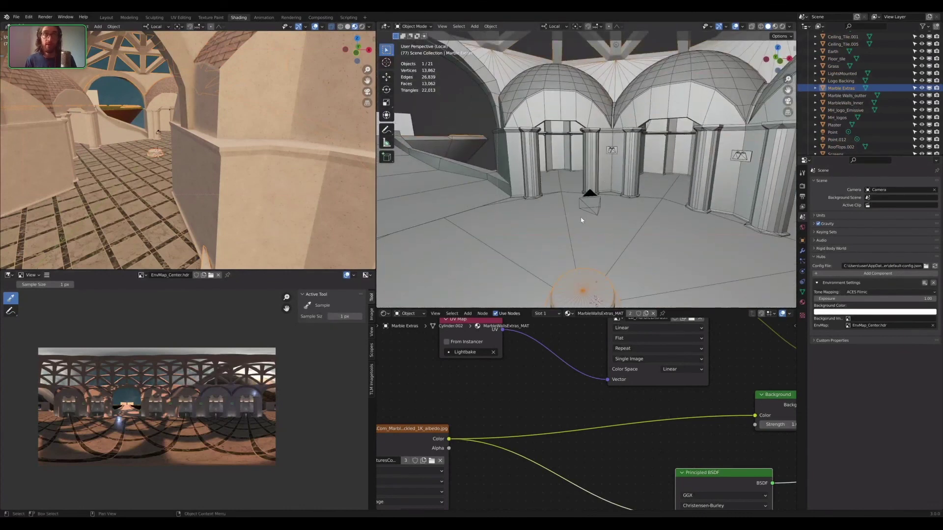
scroll(581, 213, down, 3)
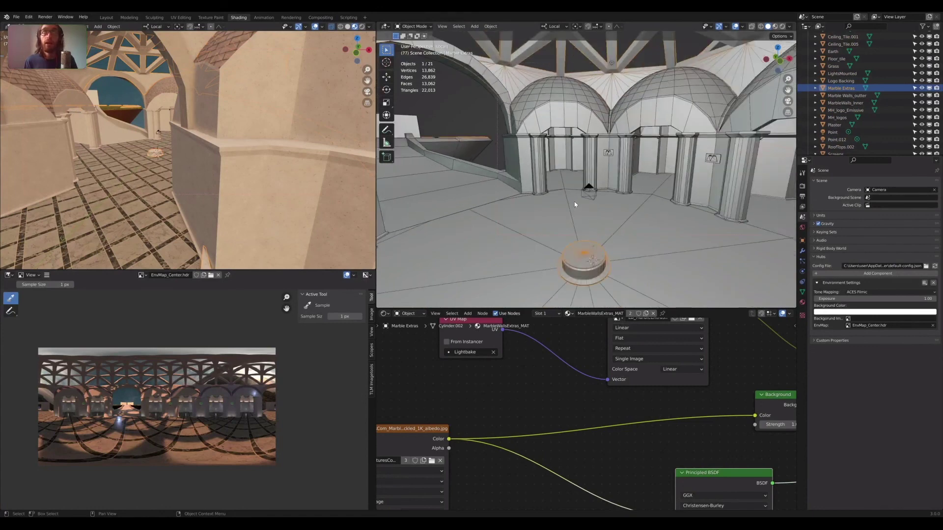
Step: Add a monkey mesh and raise it along the Z axis above the round pedestal
click(474, 26)
mouse_move(496, 52)
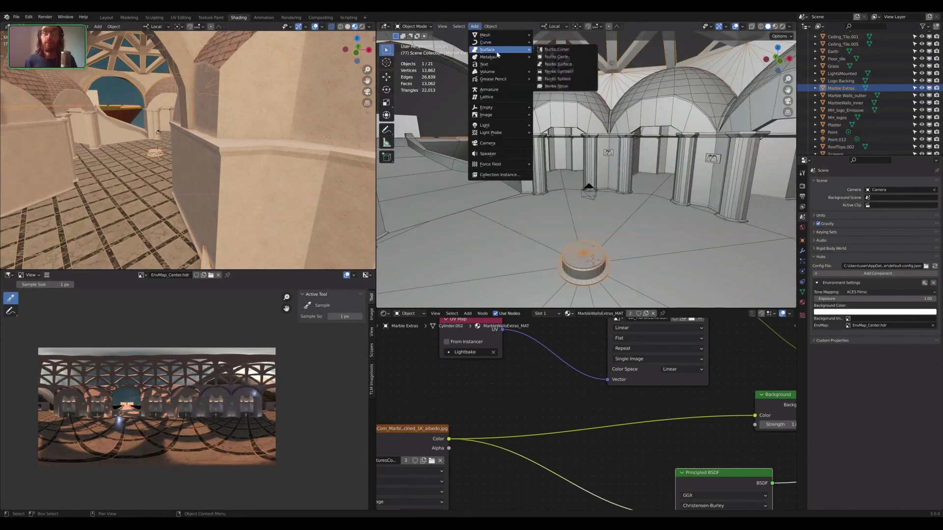
mouse_move(506, 36)
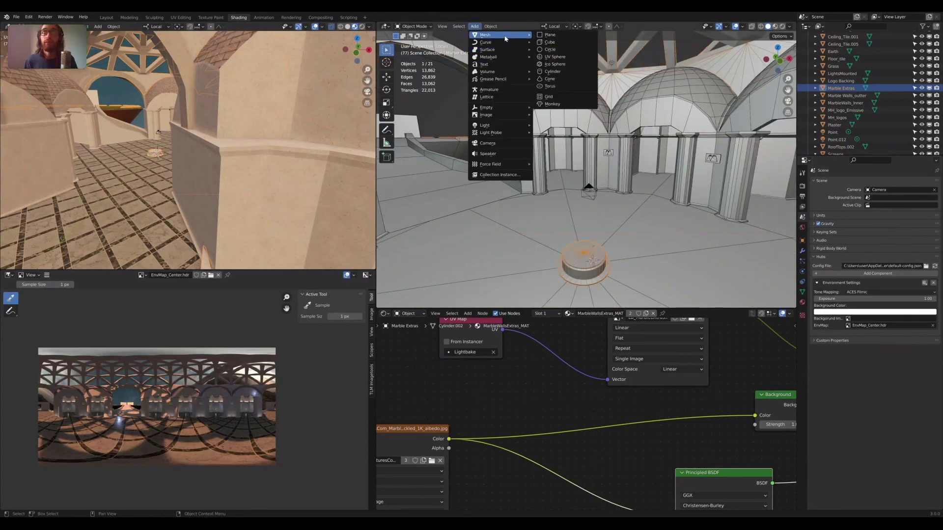
click(563, 104)
key(g)
key(z)
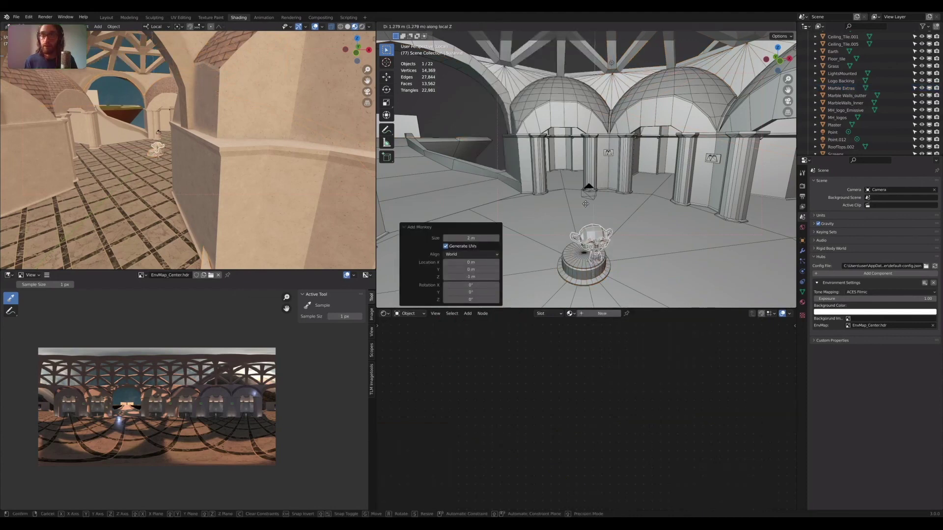
click(584, 196)
Step: Inspect the monkey head's mesh density in Edit Mode, then return to Object Mode
scroll(611, 186, up, 5)
key(Tab)
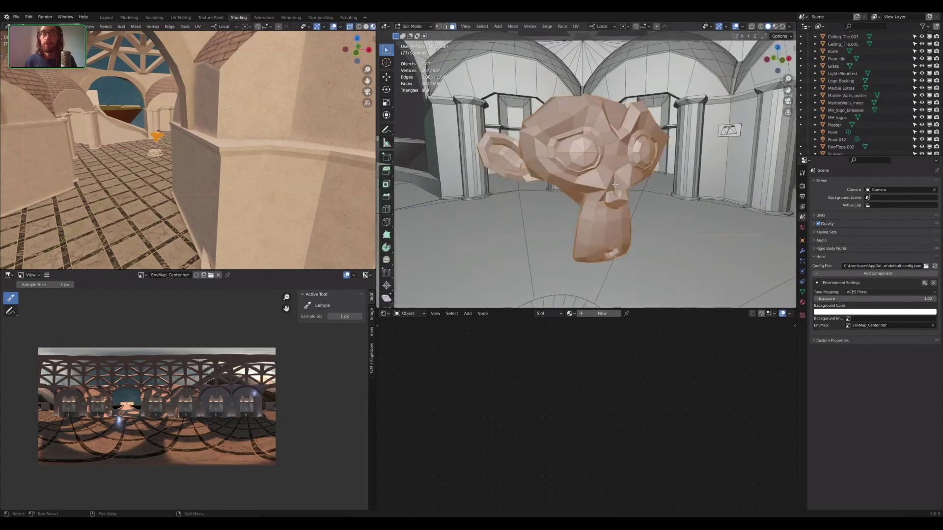
mouse_move(613, 216)
middle_down()
mouse_move(656, 208)
mouse_move(594, 213)
mouse_move(610, 211)
middle_up()
scroll(657, 207, down, 5)
key(Tab)
Step: Duplicate the monkey head four times to form a cluster of five heads above the pedestal
key(shift+d)
click(620, 203)
key(shift+d)
click(631, 195)
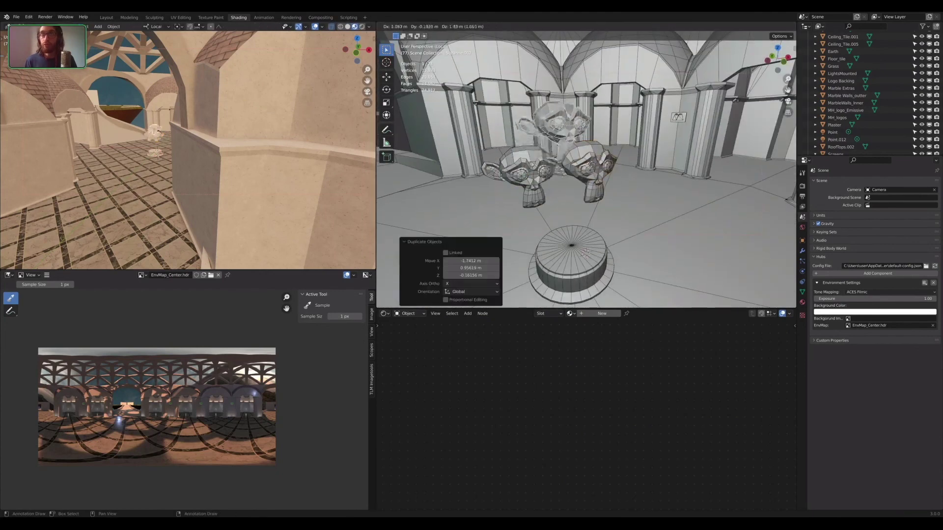
key(shift+d)
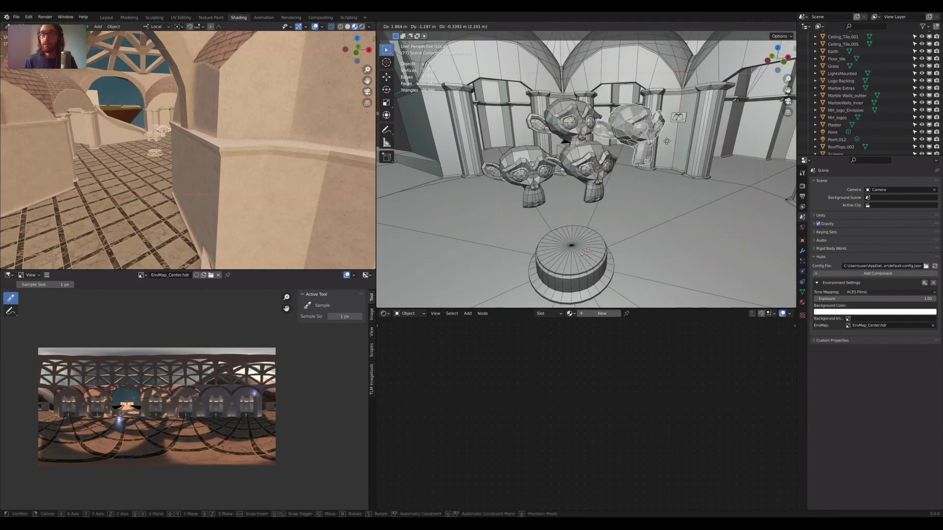
click(653, 129)
key(shift+d)
click(459, 120)
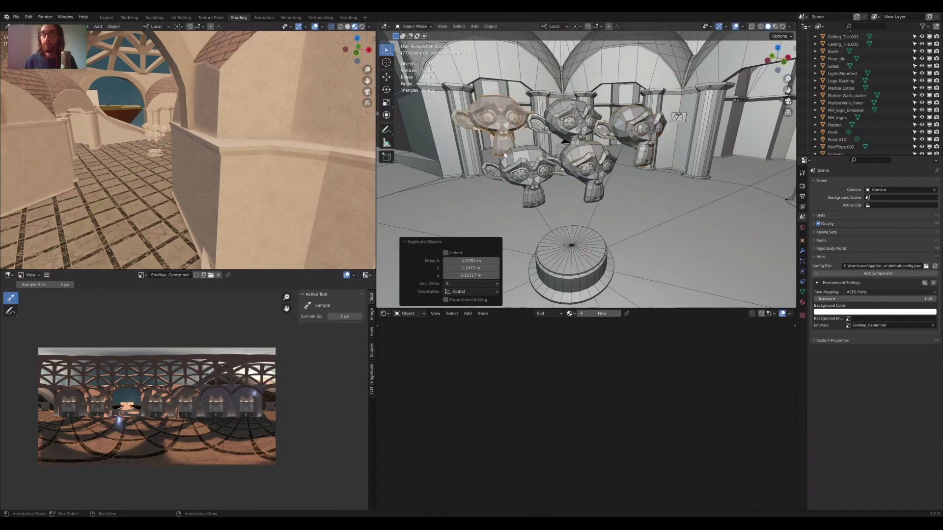
Step: Select the clustered monkey heads together and place a duplicate of the group above them
shift+click(548, 153)
shift+click(594, 148)
shift+click(639, 129)
key(shift+d)
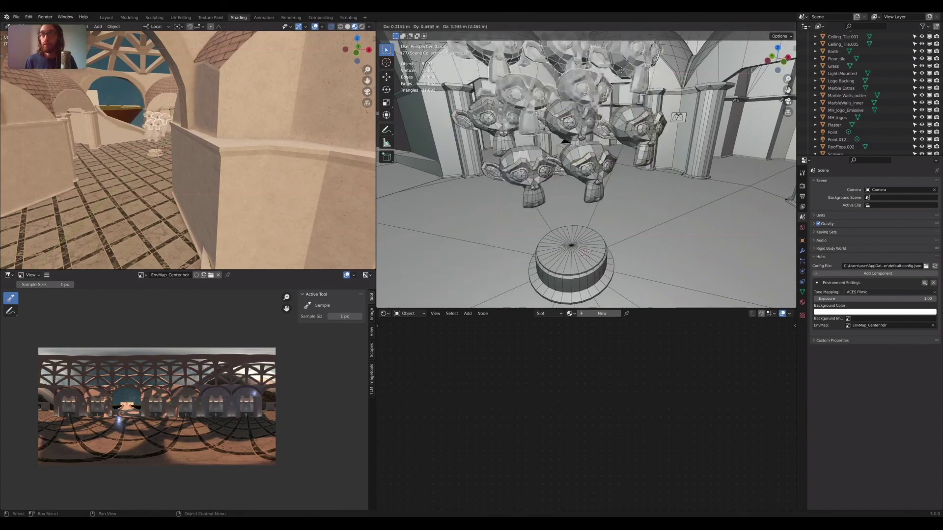
click(640, 105)
middle_drag(640, 104, 563, 241)
Step: Keep duplicating the group of five monkey heads, placing copies higher up and on both sides of the pedestal
key(shift+d)
key(shift+d)
scroll(623, 220, down, 5)
scroll(664, 166, up, 4)
key(Tab)
key(Tab)
key(shift+d)
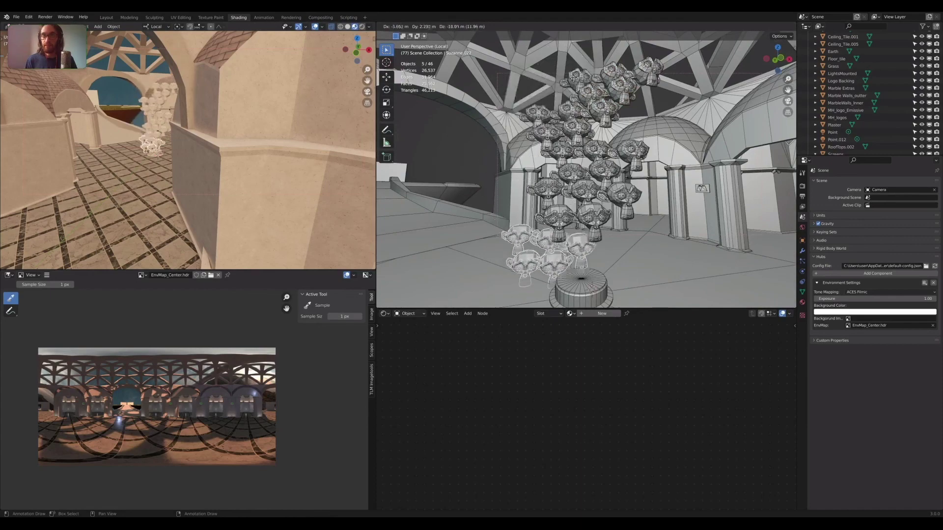
click(555, 275)
key(shift+d)
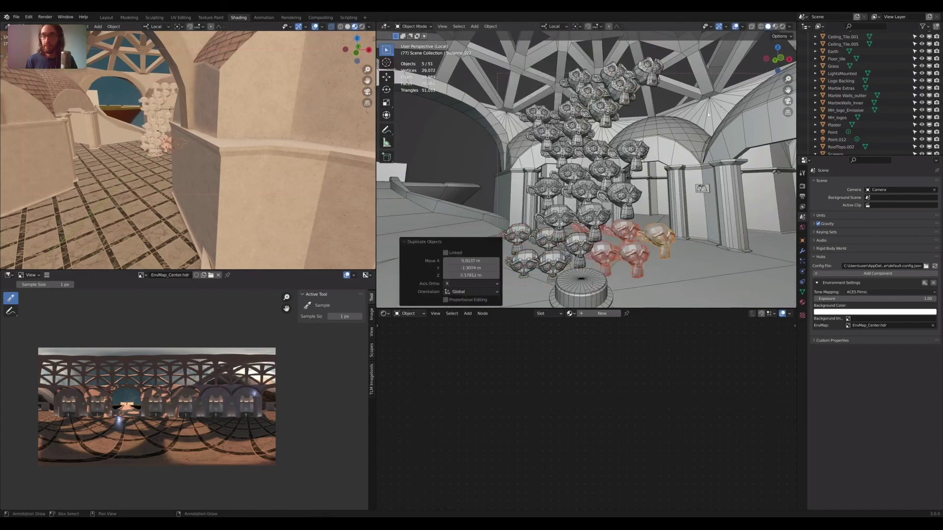
click(736, 123)
middle_drag(737, 123, 620, 134)
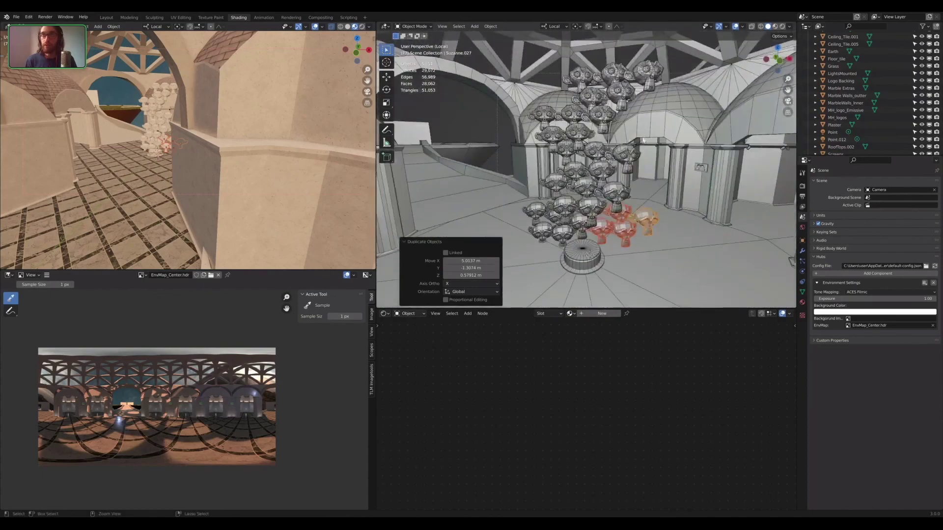
Step: Undo the monkey head duplications one after another
key(ctrl+z)
key(ctrl+z)
key(ctrl+z)
key(ctrl+z)
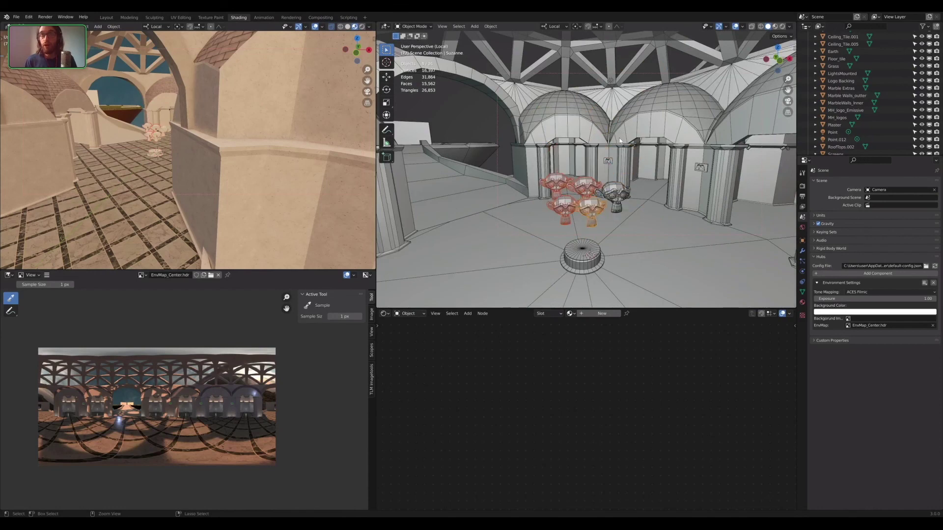
key(ctrl+z)
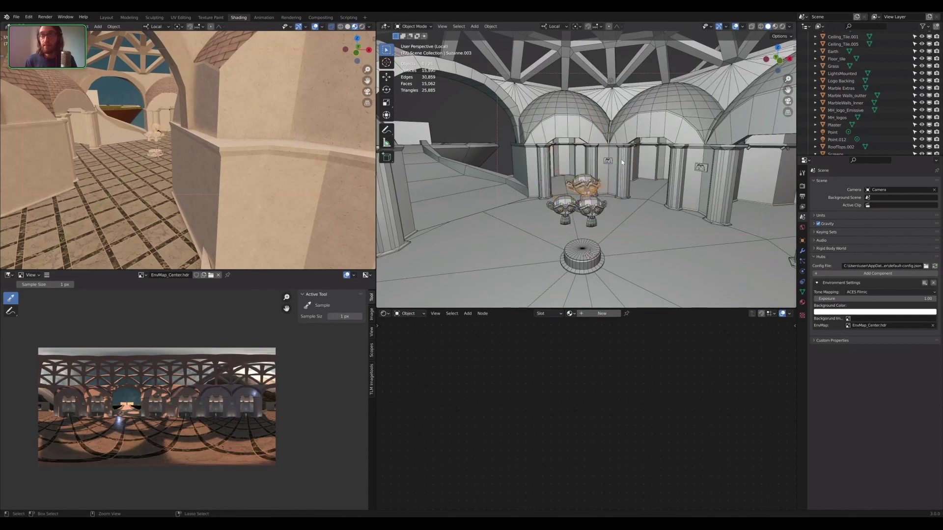
key(ctrl+z)
key(ctrl+z)
key(ctrl+z)
key(ctrl+z)
Step: Delete the remaining monkey head from the hall
middle_drag(614, 208, 525, 102)
key(Tab)
key(Delete)
Step: Examine the mesh wireframe of the temple hall, its outer wall sections and the alcoves around the pedestal
scroll(620, 187, down, 5)
shift+middle_drag(543, 180, 491, 165)
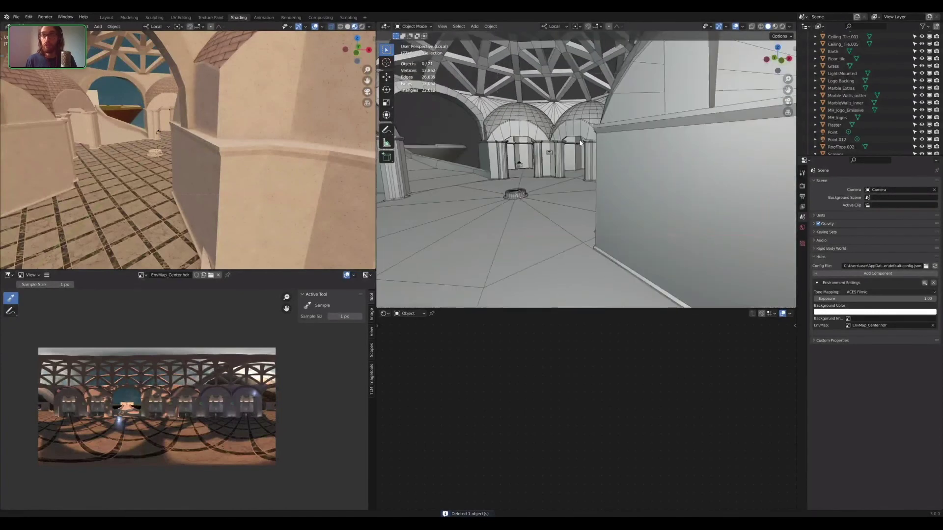
scroll(595, 139, down, 3)
shift+middle_drag(731, 199, 694, 186)
scroll(726, 206, up, 3)
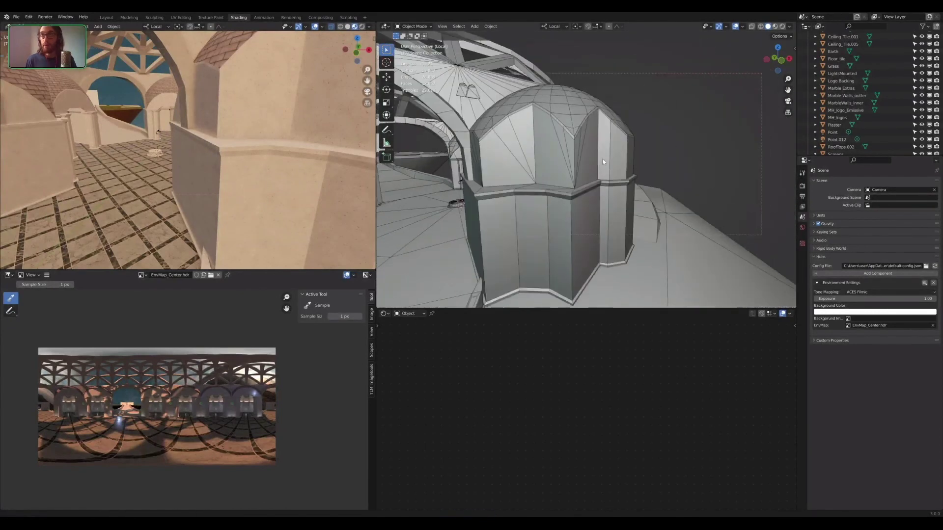
shift+middle_drag(751, 211, 718, 199)
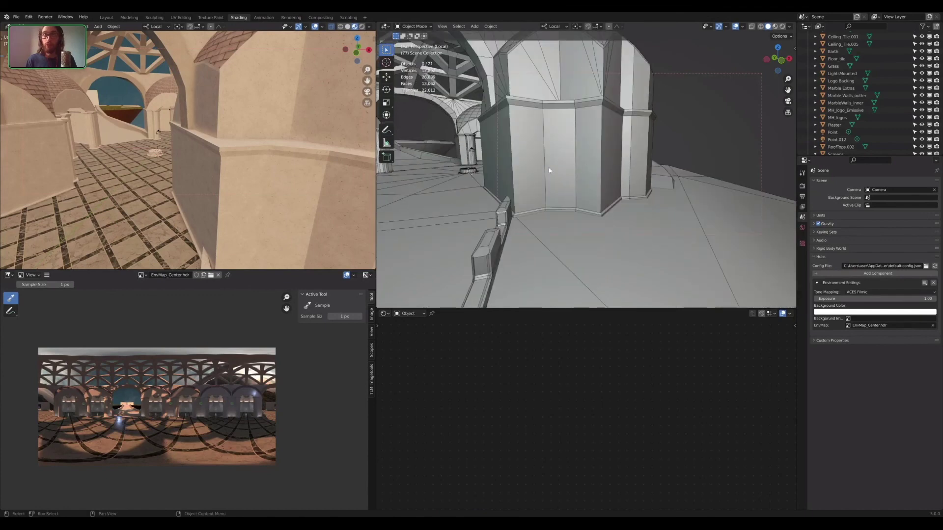
middle_drag(597, 193, 699, 179)
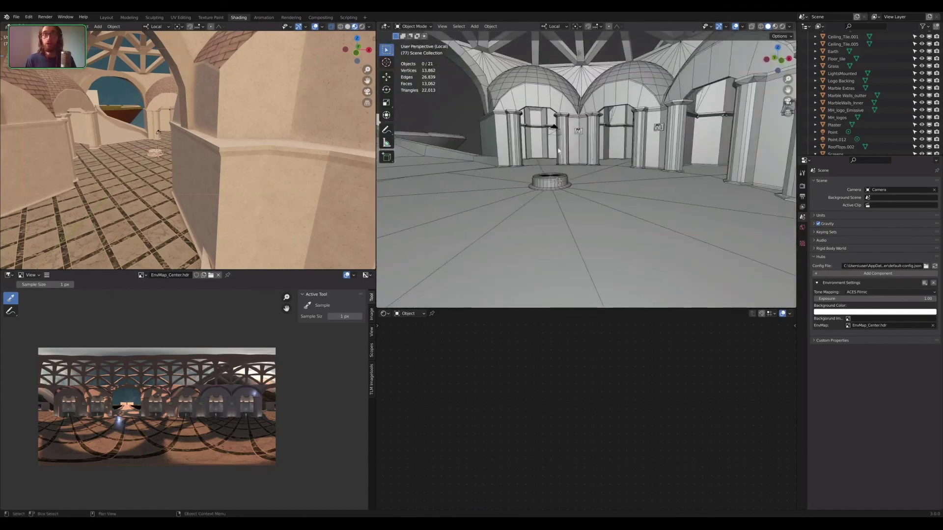
Step: Add a UV sphere with 500 segments and raise it vertically above the hall's pedestal
scroll(663, 174, up, 2)
middle_drag(634, 172, 542, 187)
click(475, 27)
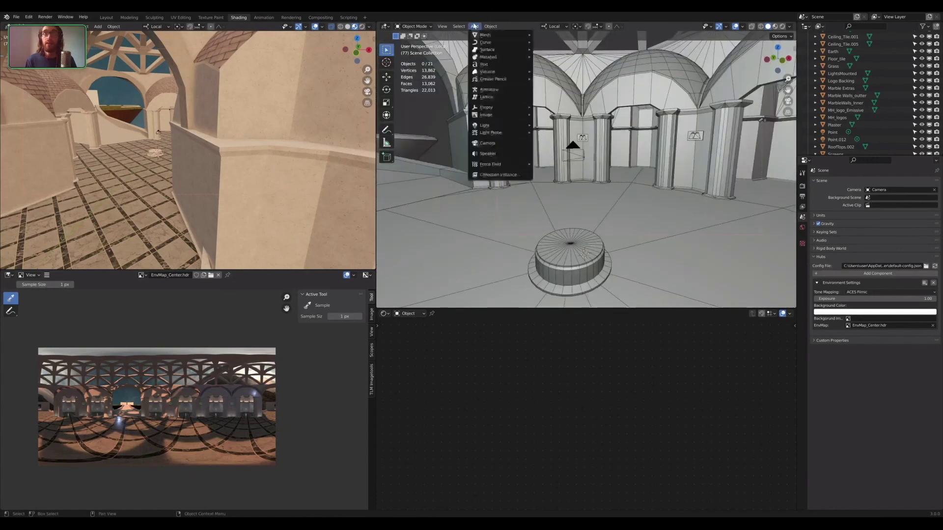
mouse_move(484, 35)
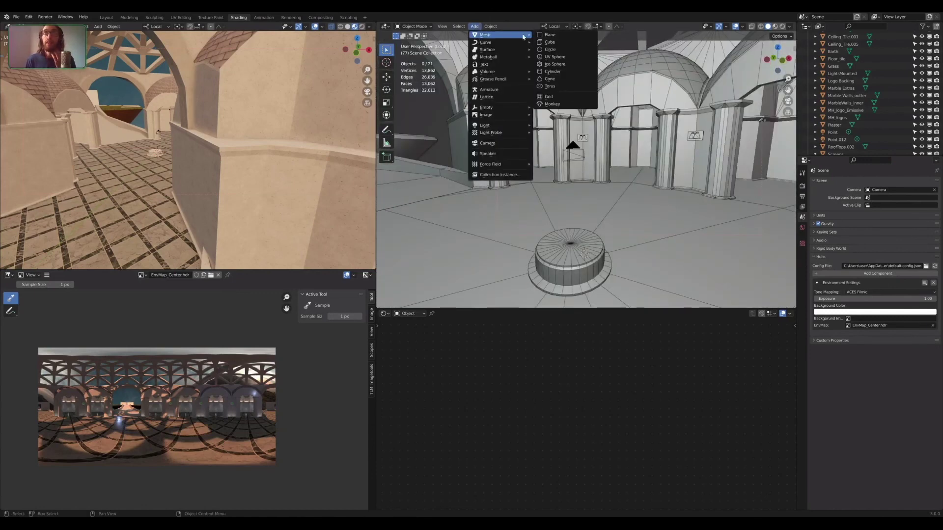
click(565, 57)
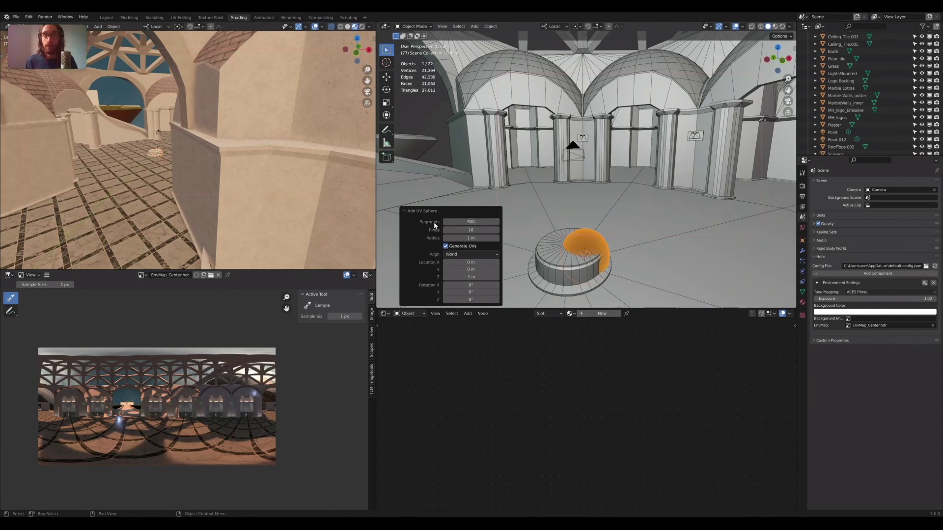
key(g)
key(z)
click(584, 167)
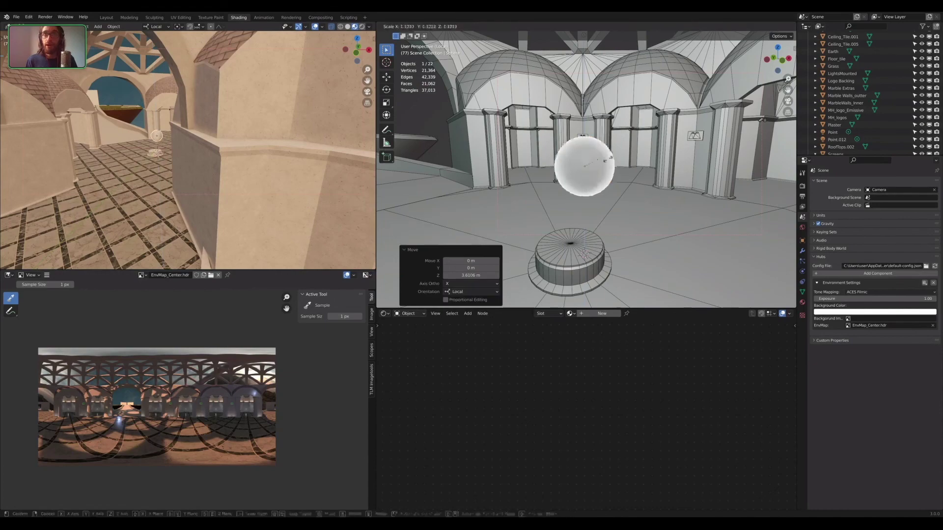
Step: Scale the sphere up to about three times its size and inspect its dense mesh up close
key(s)
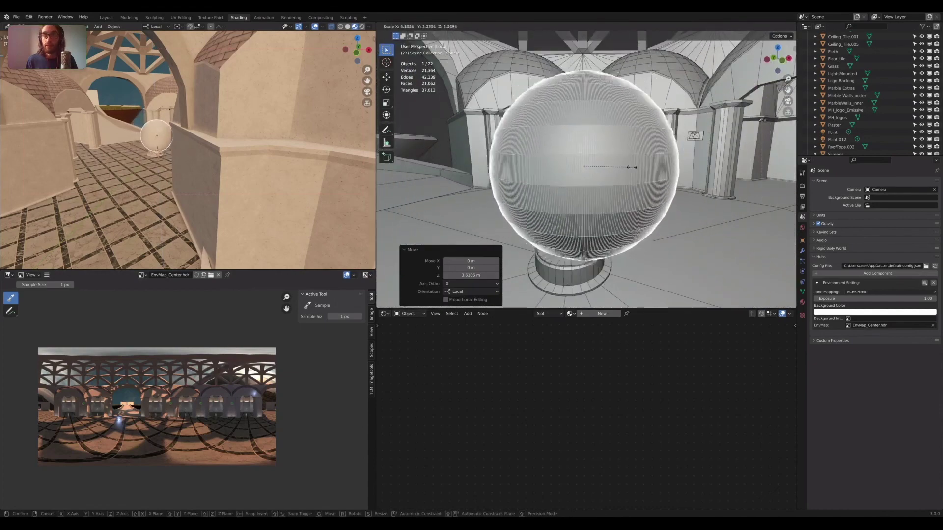
click(631, 175)
key(Tab)
mouse_move(631, 174)
middle_down()
mouse_move(615, 181)
mouse_move(608, 171)
mouse_move(630, 185)
middle_up()
key(Tab)
click(454, 109)
scroll(556, 209, down, 5)
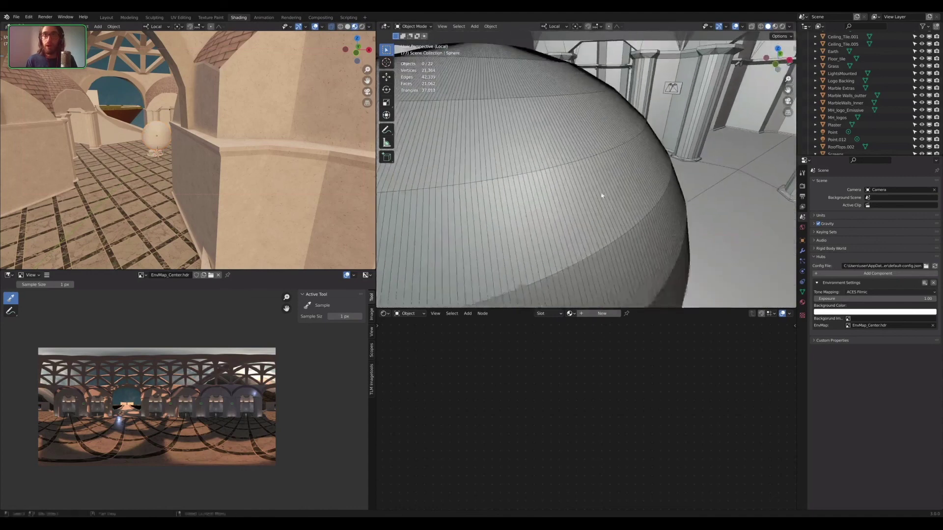
Step: Select a block of faces on the side of the sphere and pull them outward about 1.5 m
click(569, 193)
key(Tab)
drag(549, 209, 597, 165)
key(g)
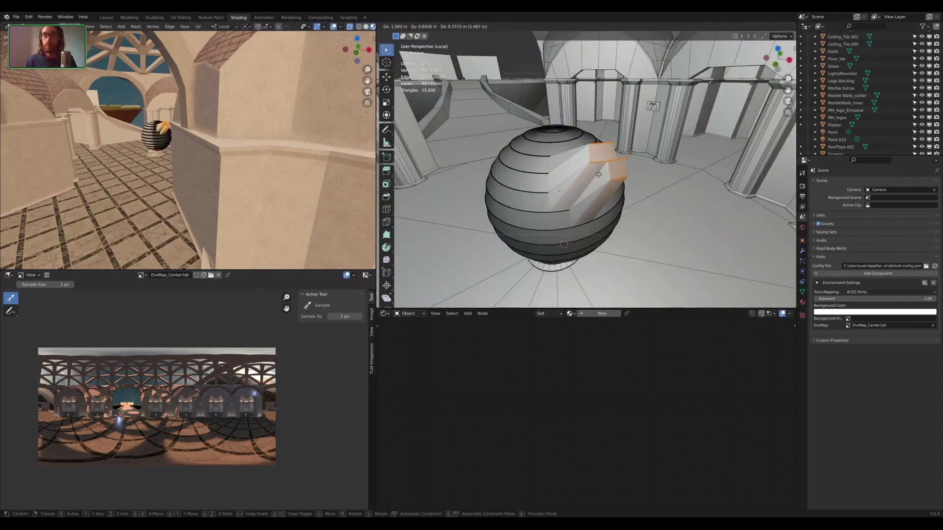
click(598, 175)
key(Tab)
middle_drag(598, 175, 611, 193)
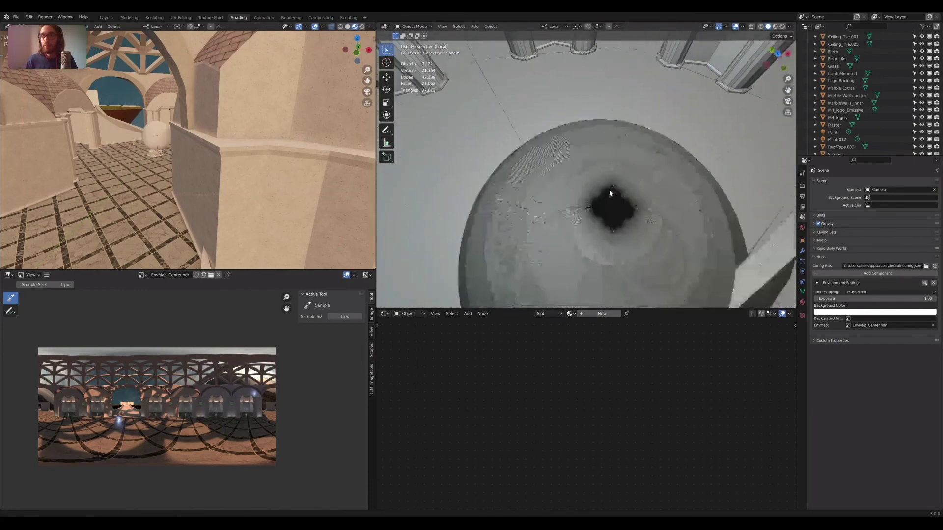
Step: Select the sphere's entire mesh in Edit Mode, return to Object Mode and delete the sphere
key(Tab)
scroll(608, 195, down, 5)
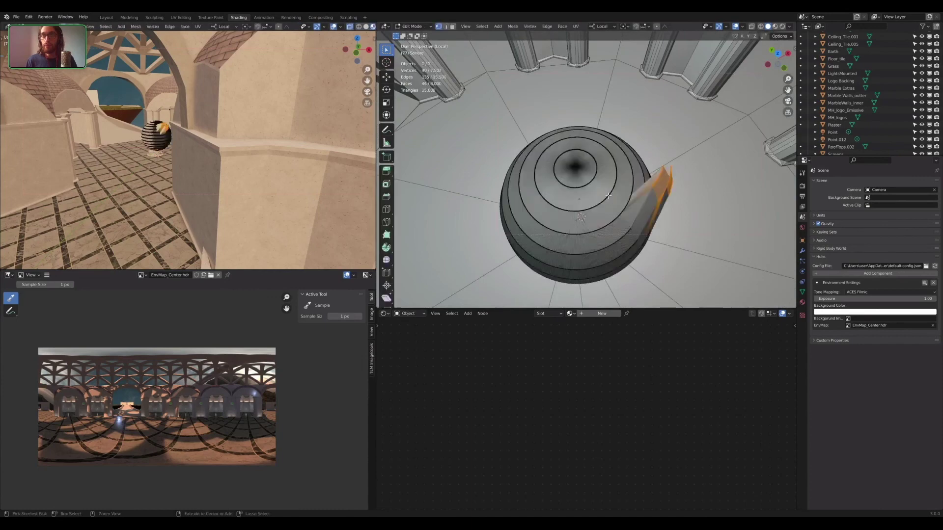
key(a)
key(alt+a)
key(a)
middle_drag(609, 198, 587, 180)
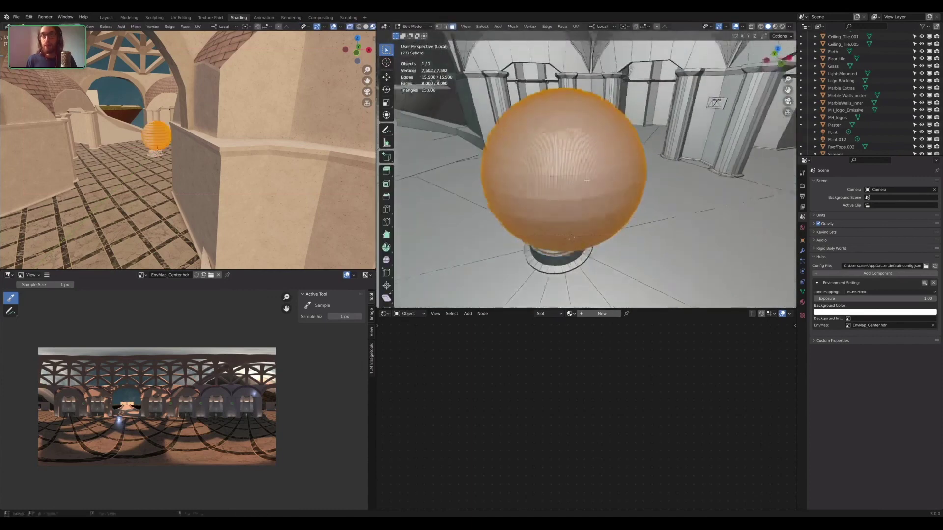
key(Tab)
key(Delete)
Step: Examine the temple's wireframe from the exterior domes to the hall interior and out to the whole island model
scroll(589, 213, down, 8)
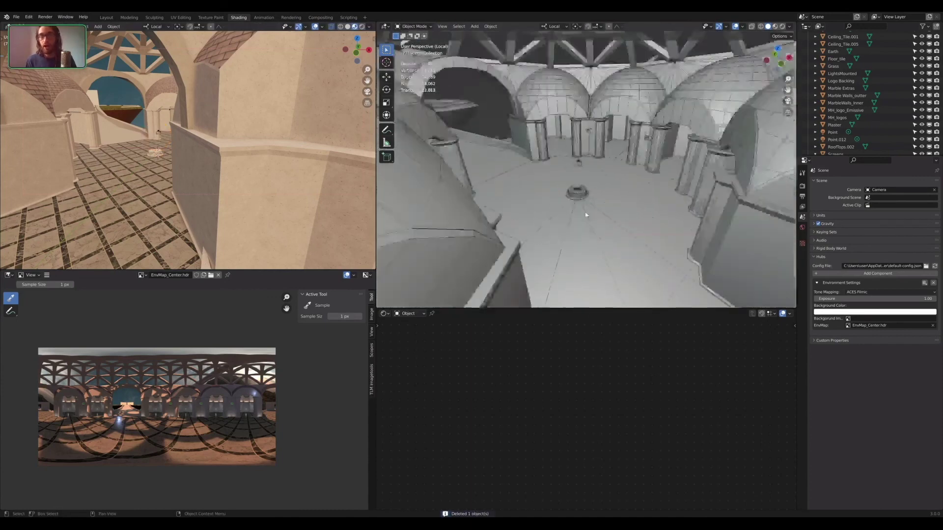
middle_drag(589, 213, 595, 192)
scroll(602, 194, up, 6)
scroll(602, 194, up, 6)
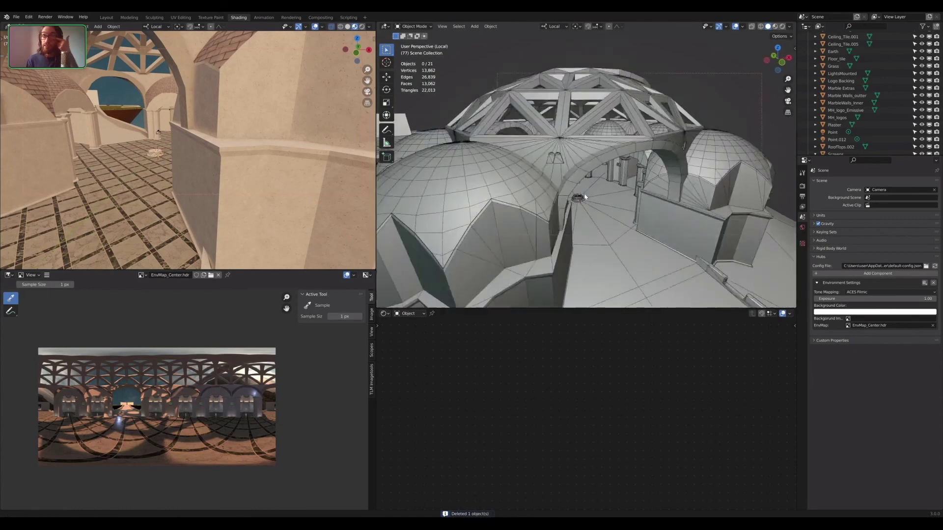
middle_drag(585, 200, 572, 182)
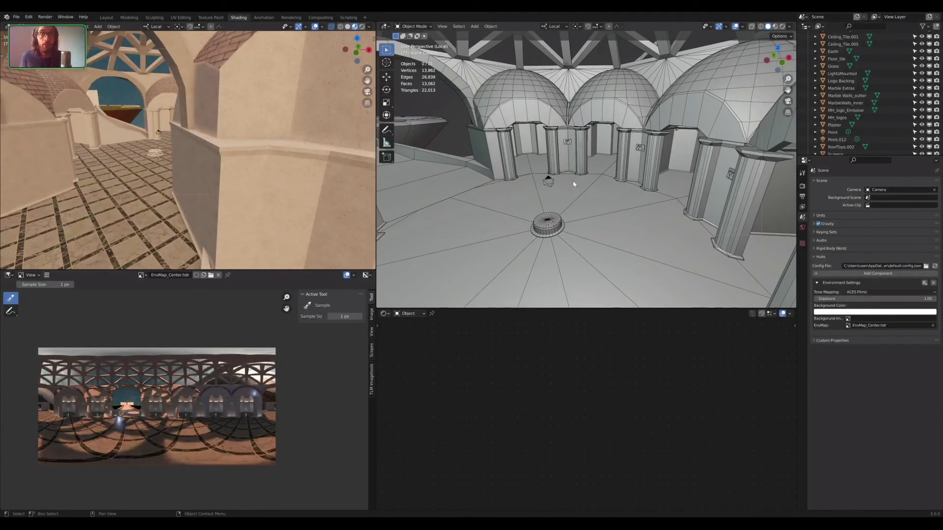
mouse_move(619, 191)
middle_down()
mouse_move(572, 156)
mouse_move(614, 185)
mouse_move(619, 179)
middle_up()
scroll(619, 179, down, 8)
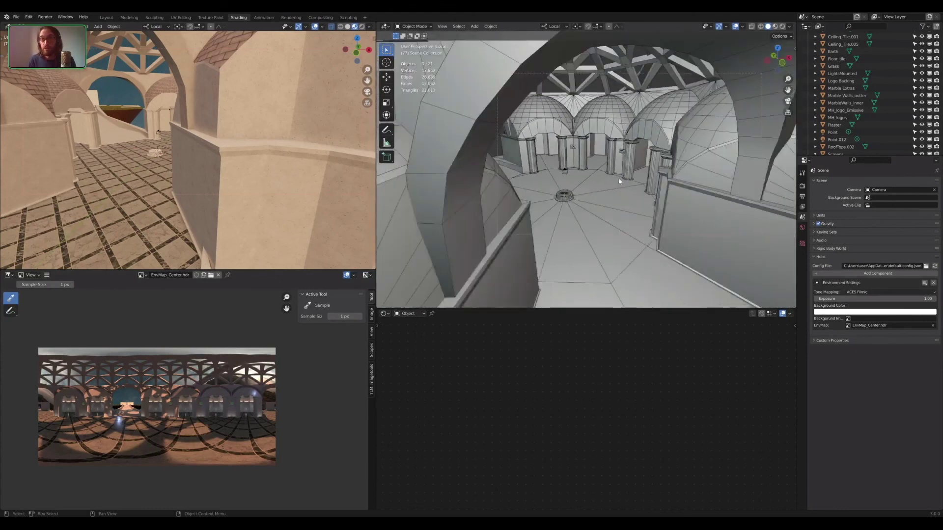
scroll(606, 169, down, 6)
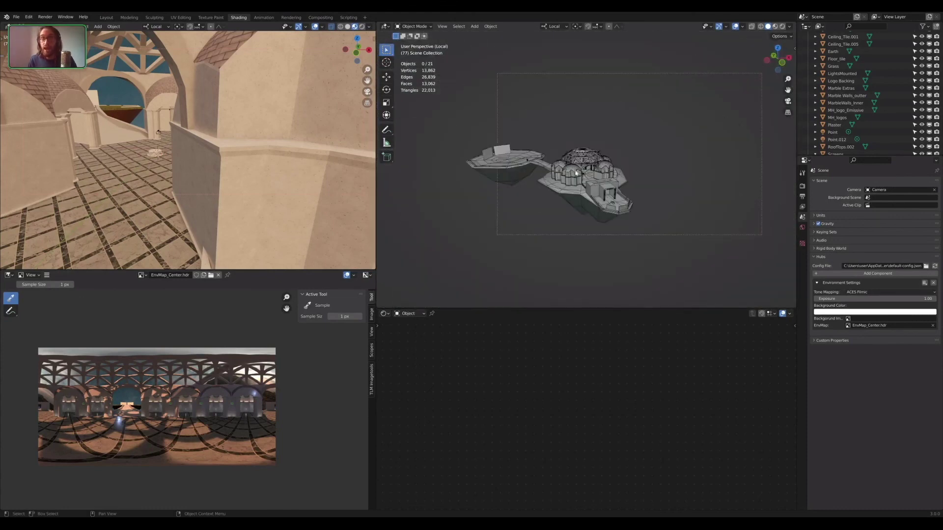
Step: Select the domed temple's objects together and place a duplicate of them on the neighbouring island
middle_drag(619, 211, 630, 167)
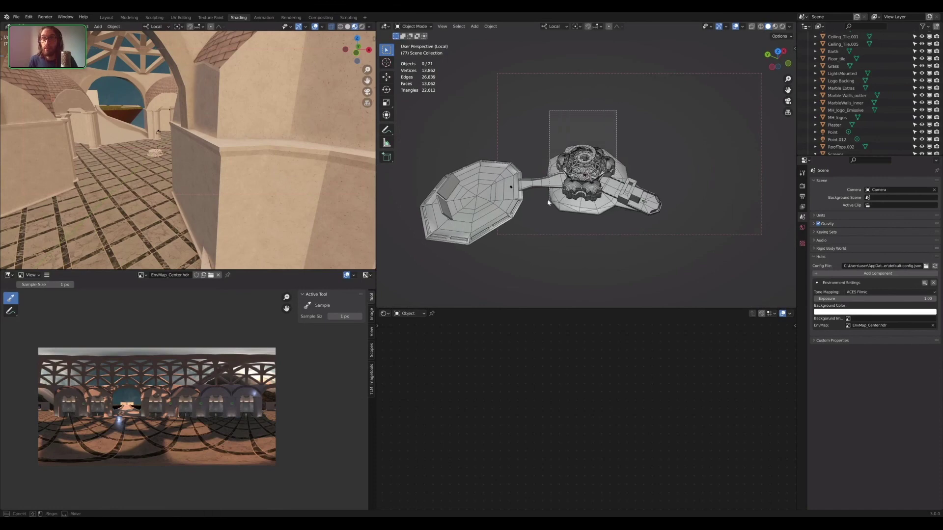
drag(548, 201, 518, 165)
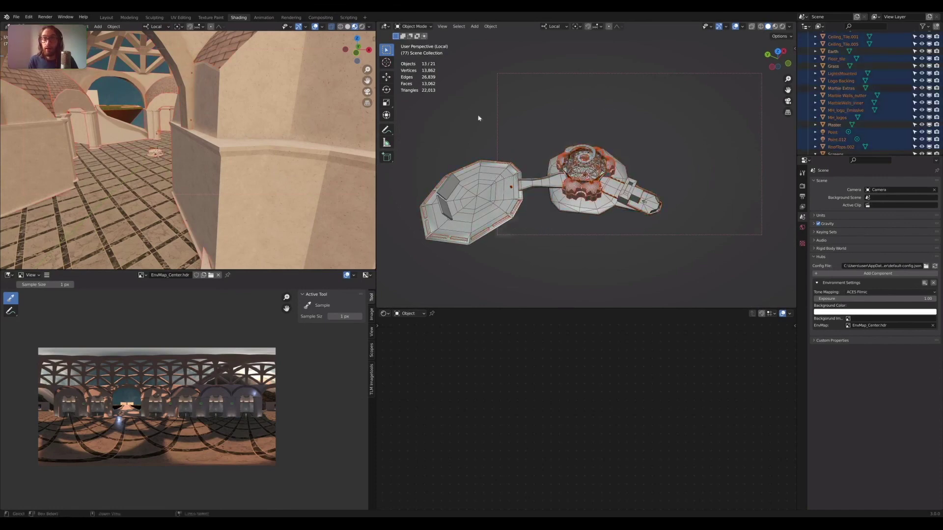
key(shift+d)
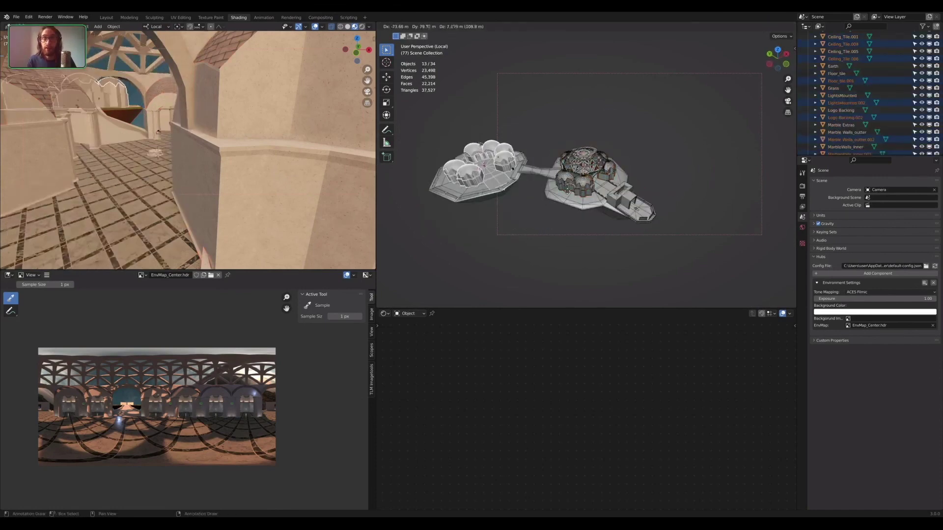
click(593, 191)
middle_drag(605, 227, 626, 247)
Step: Place another duplicate of the domed temple objects in the empty space beside the islands and clear the selection
drag(673, 282, 613, 237)
middle_drag(609, 236, 555, 272)
key(ctrl+z)
key(shift+d)
click(730, 160)
middle_drag(730, 159, 663, 165)
click(735, 115)
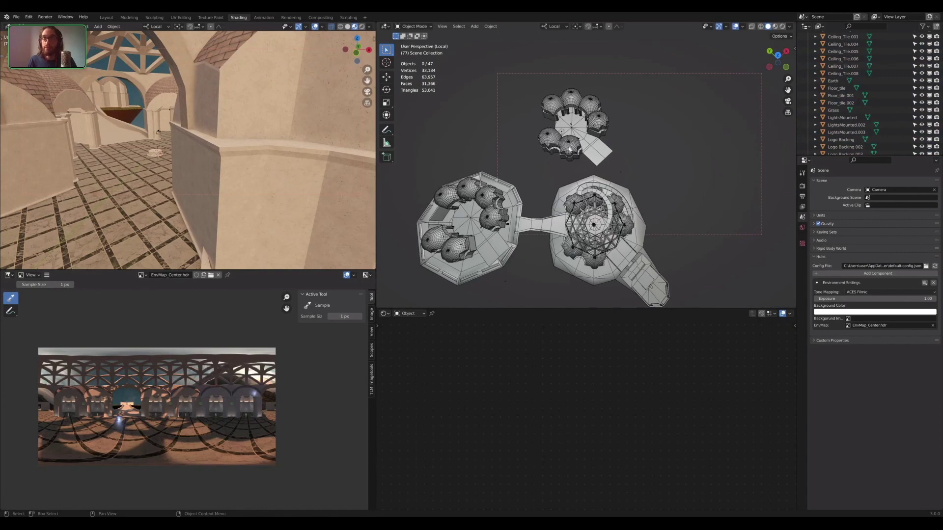
Step: Undo the temple duplications and return to viewing the original domed hall
middle_drag(593, 226, 633, 174)
key(ctrl+z)
key(ctrl+z)
key(ctrl+z)
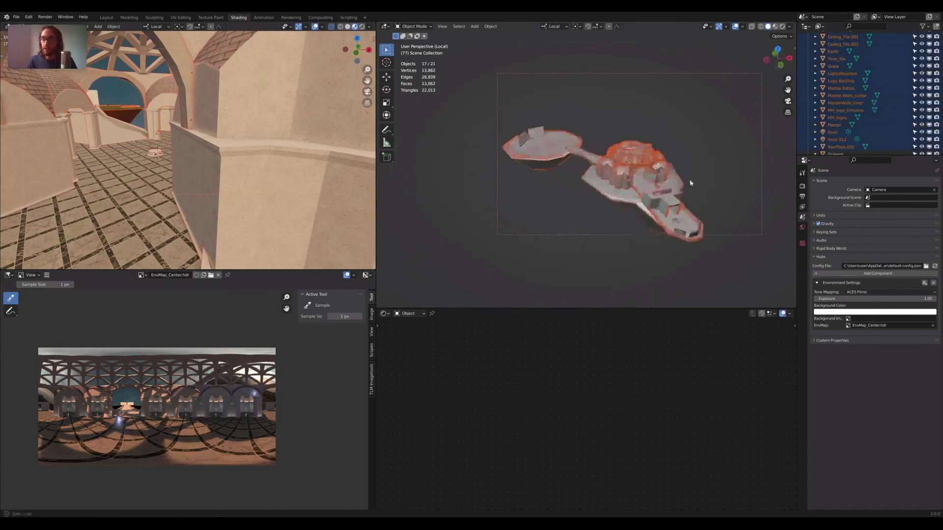
scroll(565, 201, up, 8)
scroll(541, 207, up, 5)
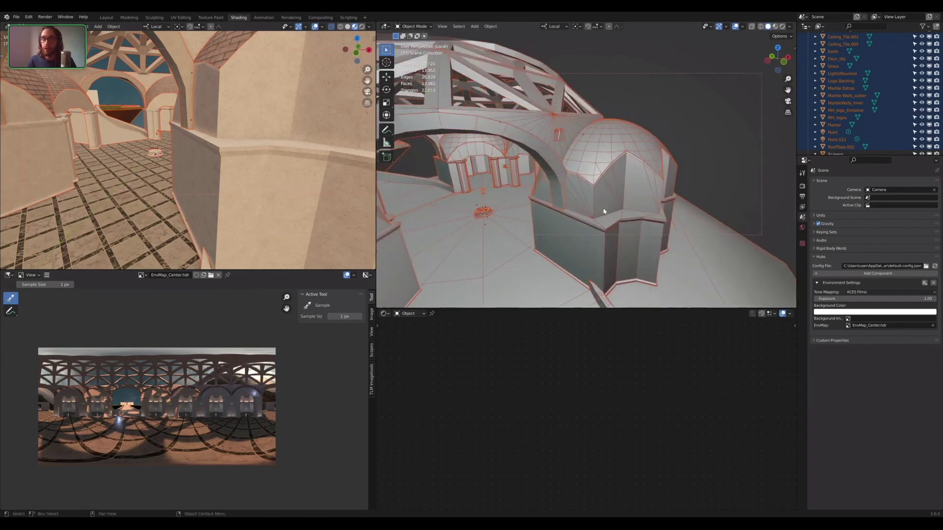
mouse_move(545, 207)
middle_down()
mouse_move(605, 201)
mouse_move(540, 198)
middle_up()
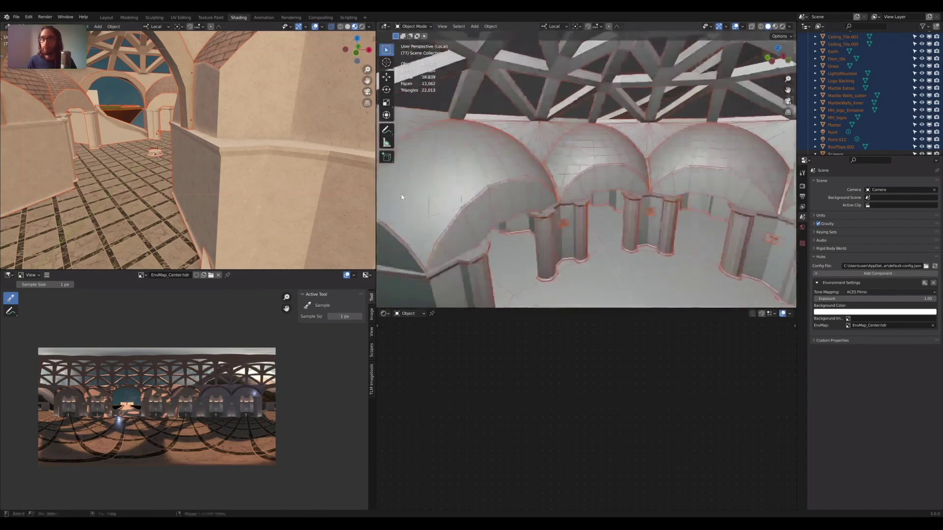